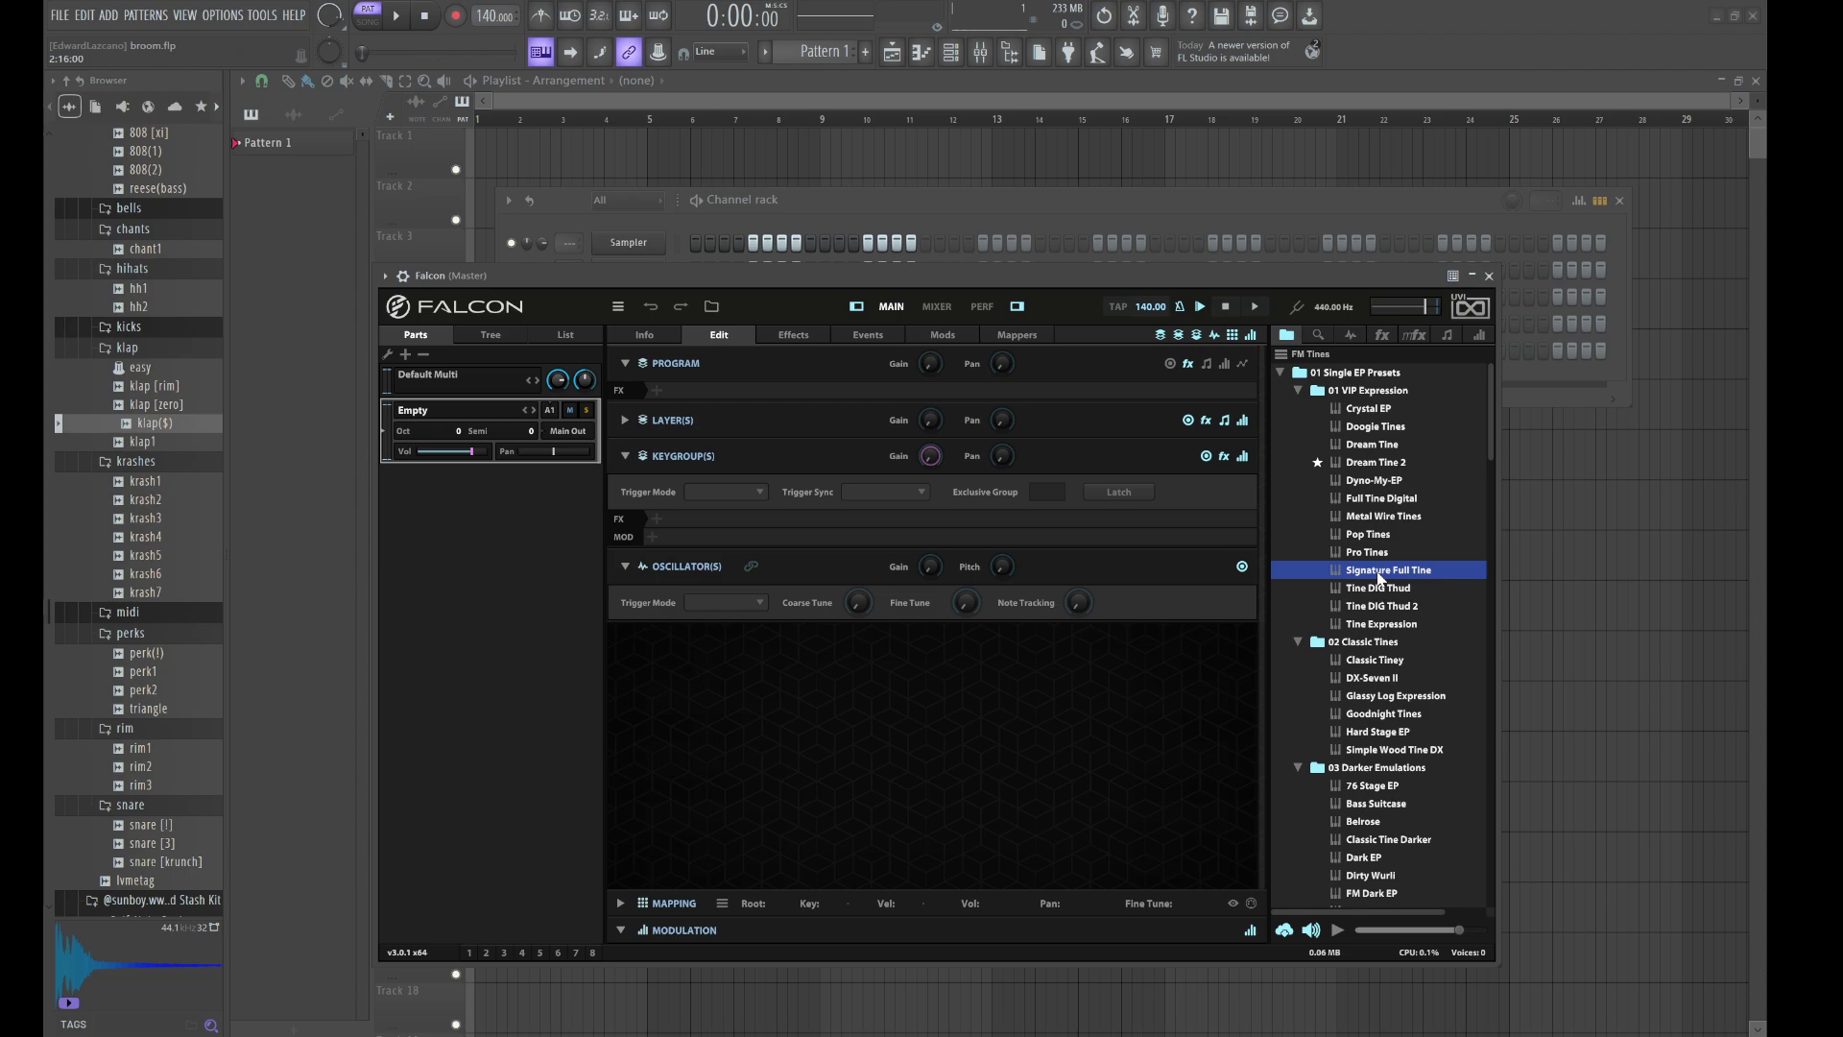
# - Load the Signature Full Tine preset and open the piano roll for the Falcon channel
pyautogui.doubleClick(1379, 571)
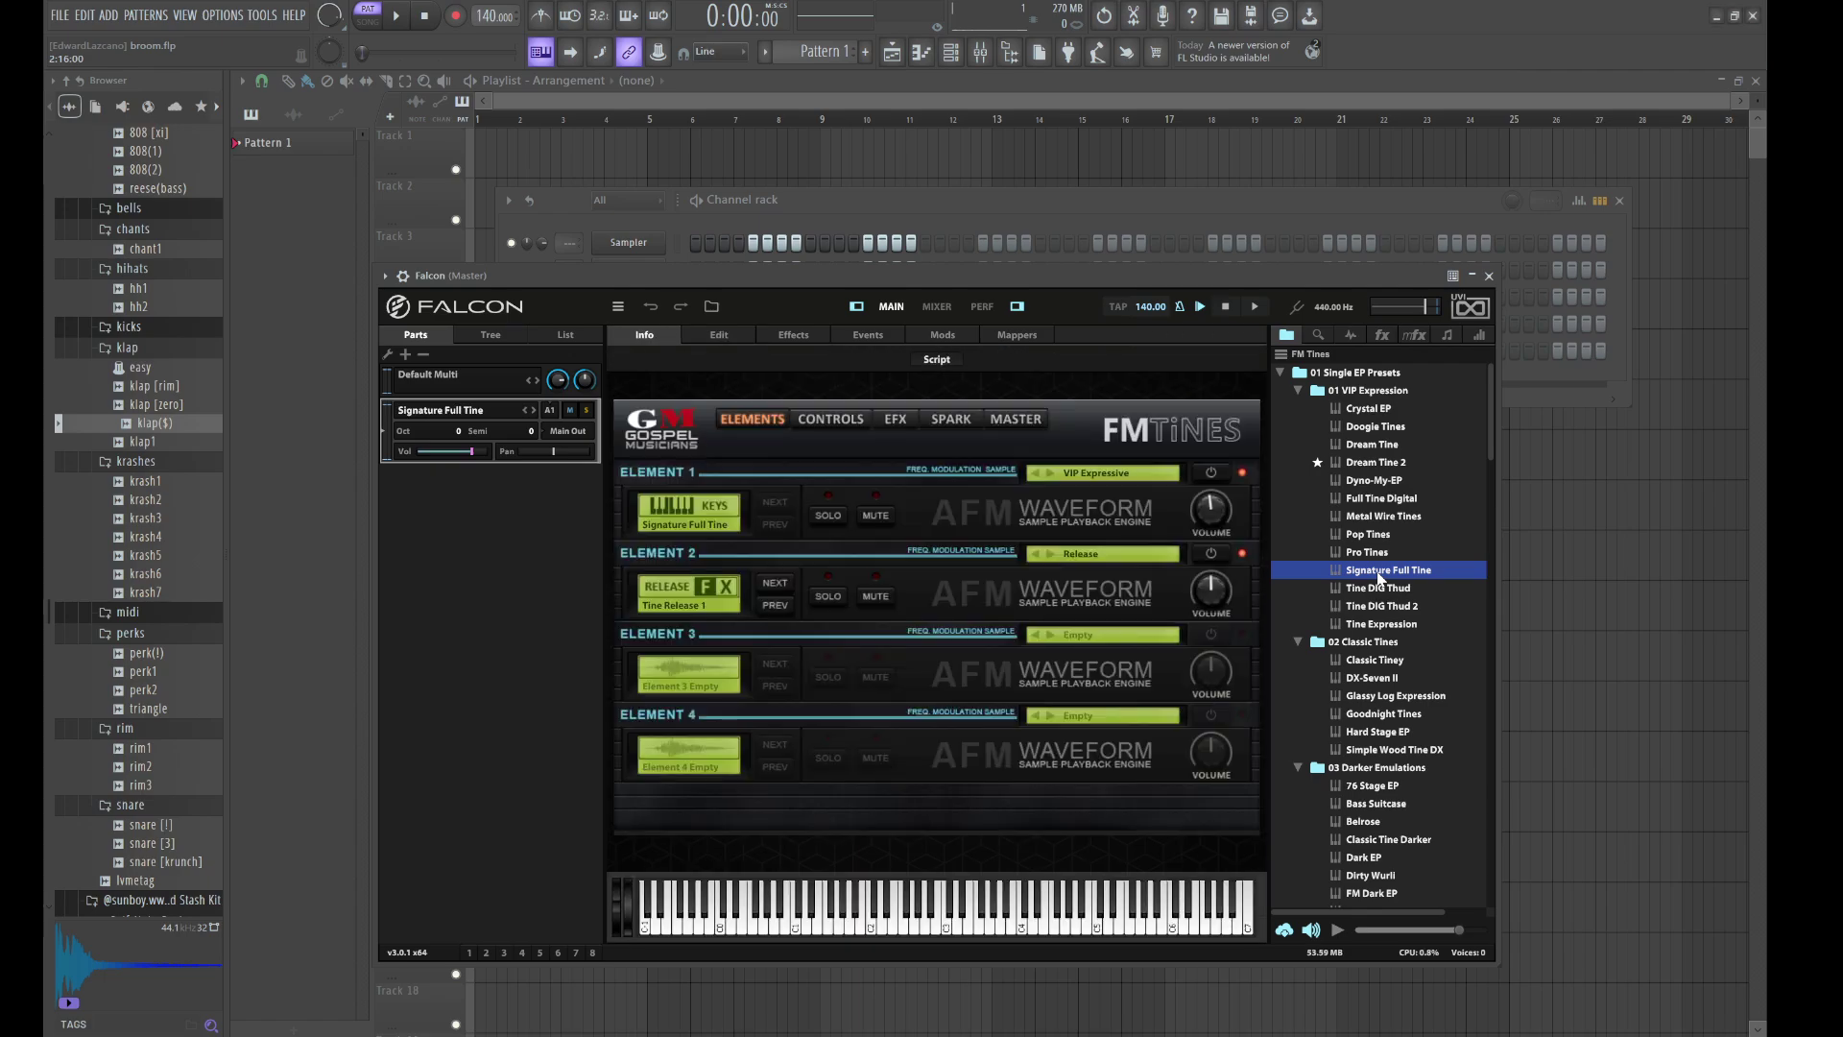
pyautogui.click(925, 198)
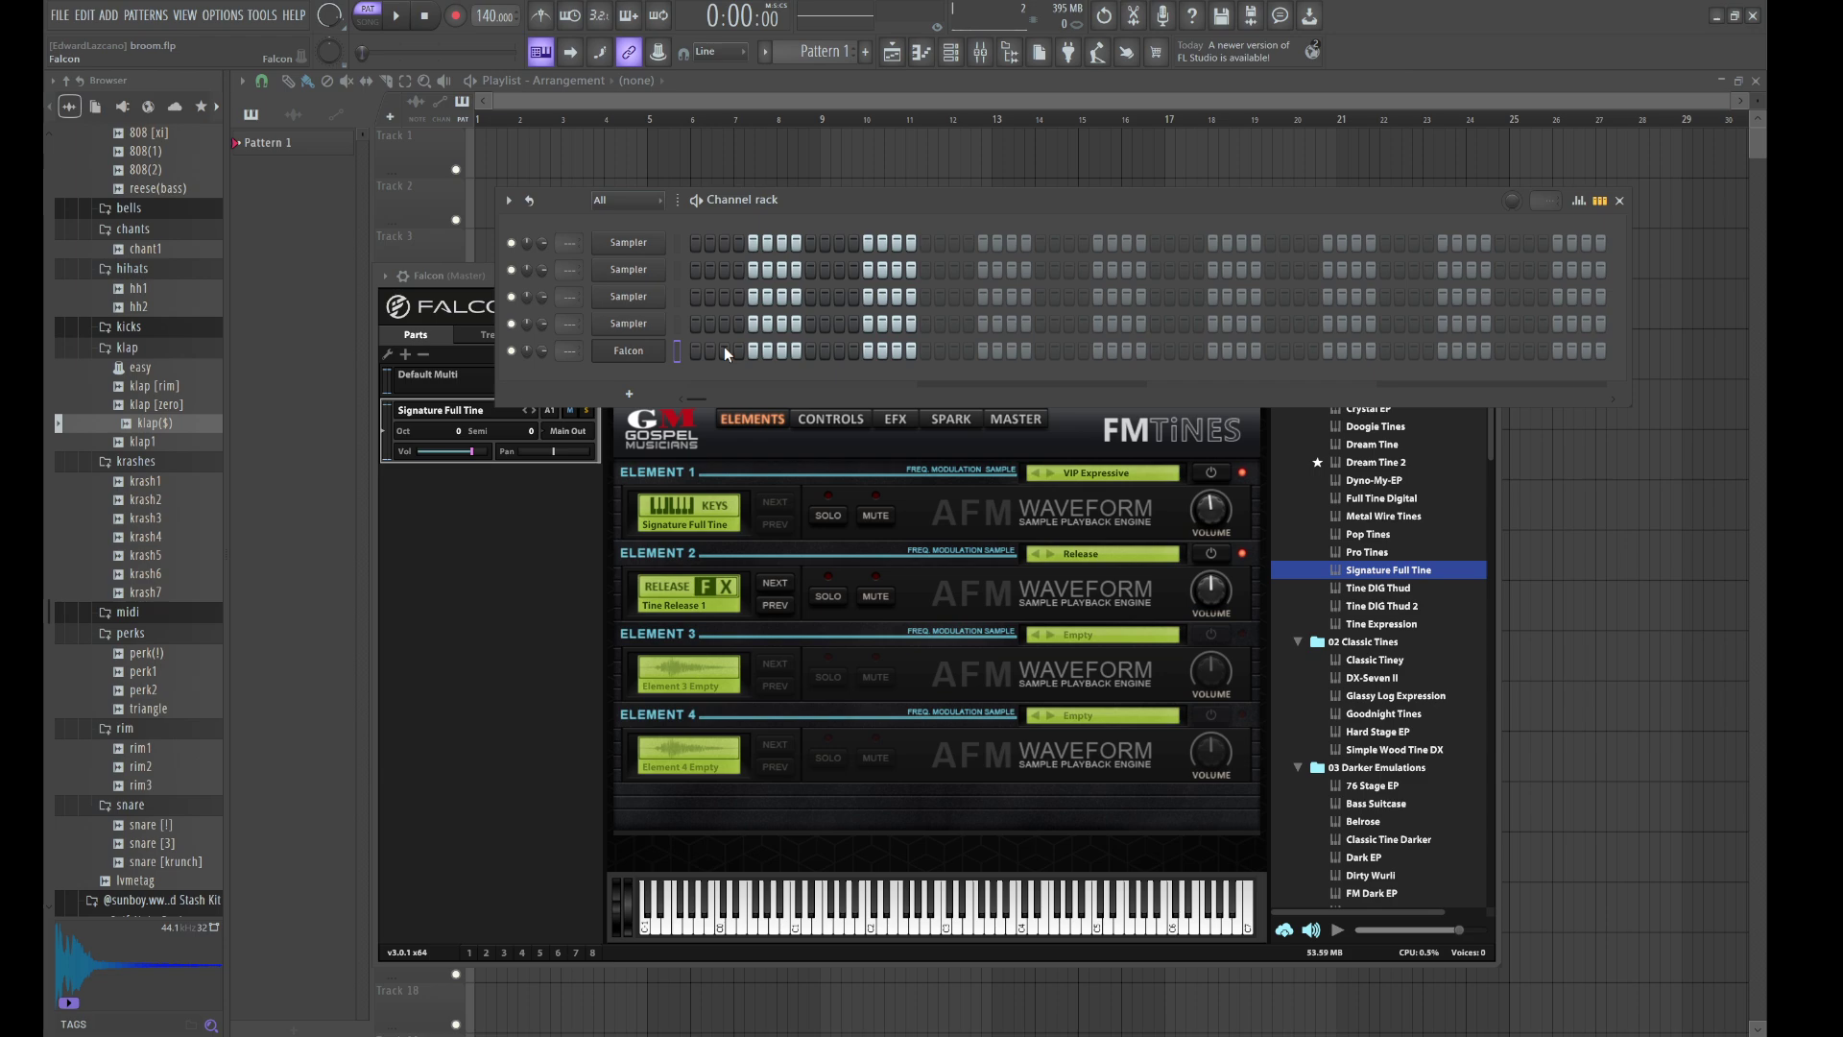
pyautogui.press('F7')
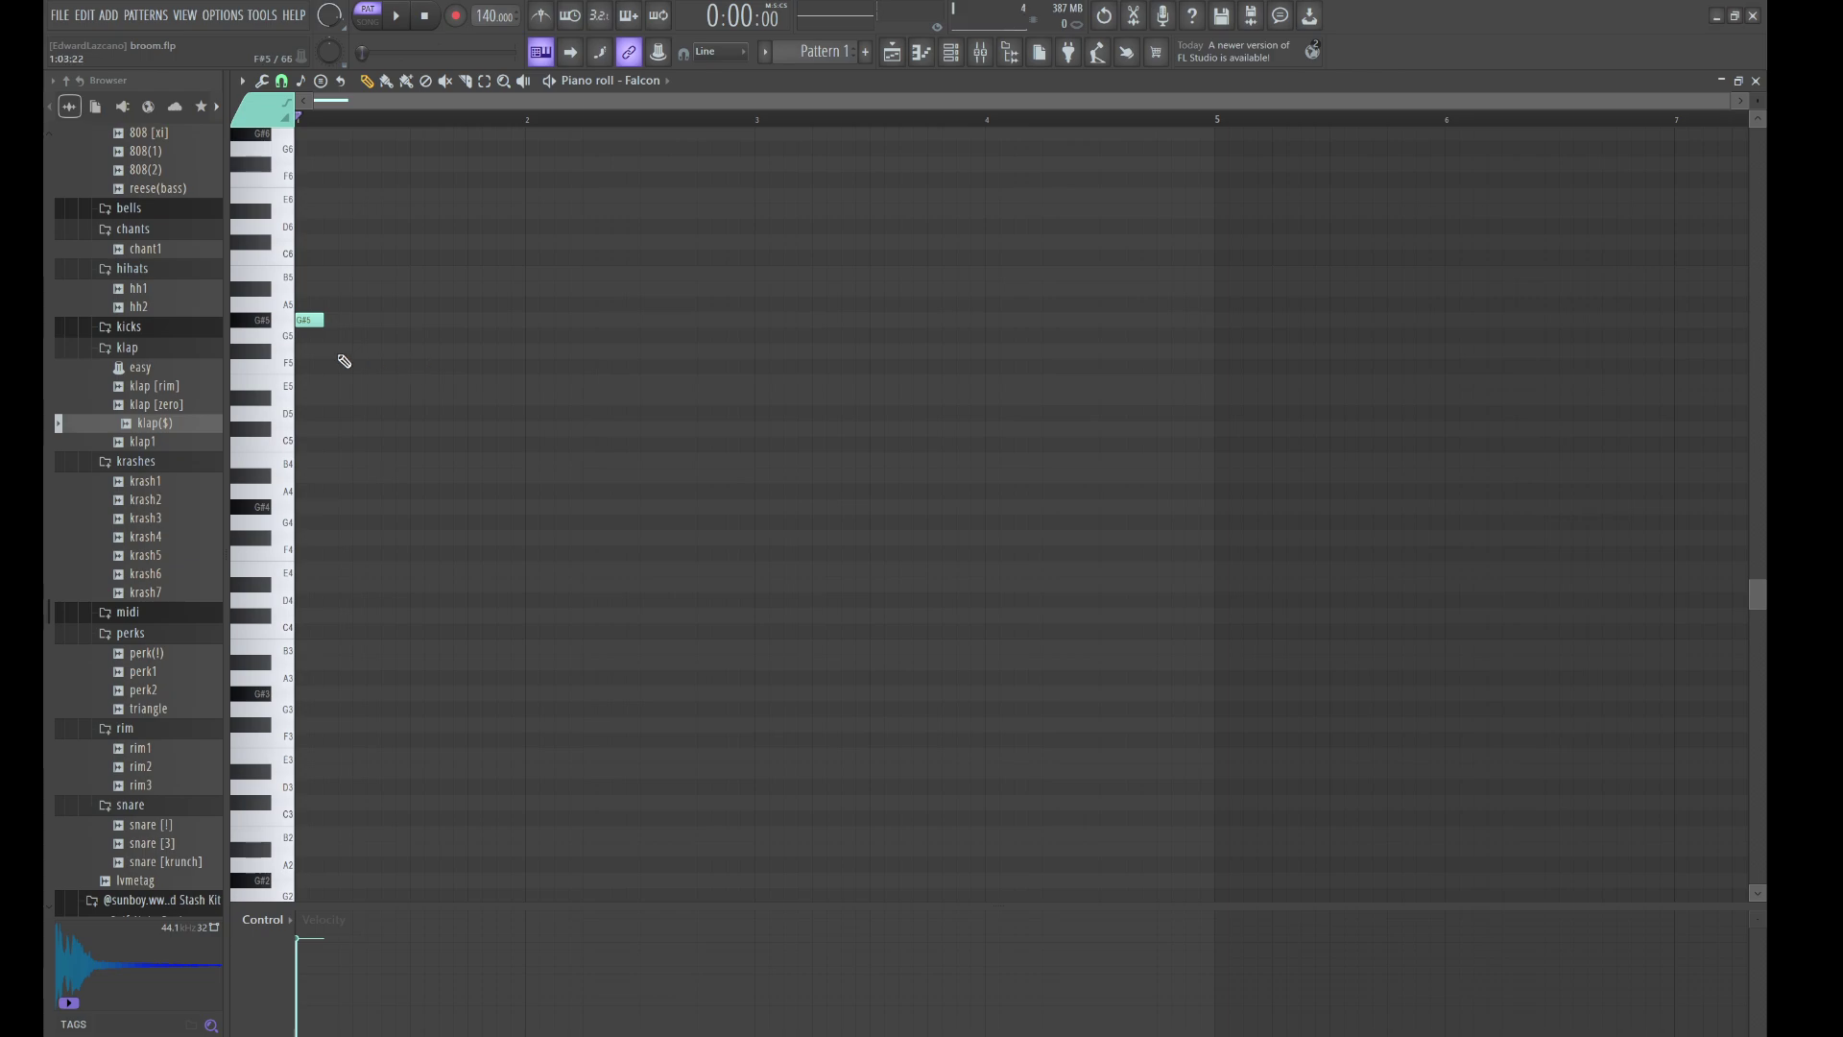
# - Build a one-bar chord at bar 1 from G#5, B5, D#6 and F#6, lower the F#6 one octave to F#5, and audition it
pyautogui.moveTo(361, 306); pyautogui.dragTo(704, 313)
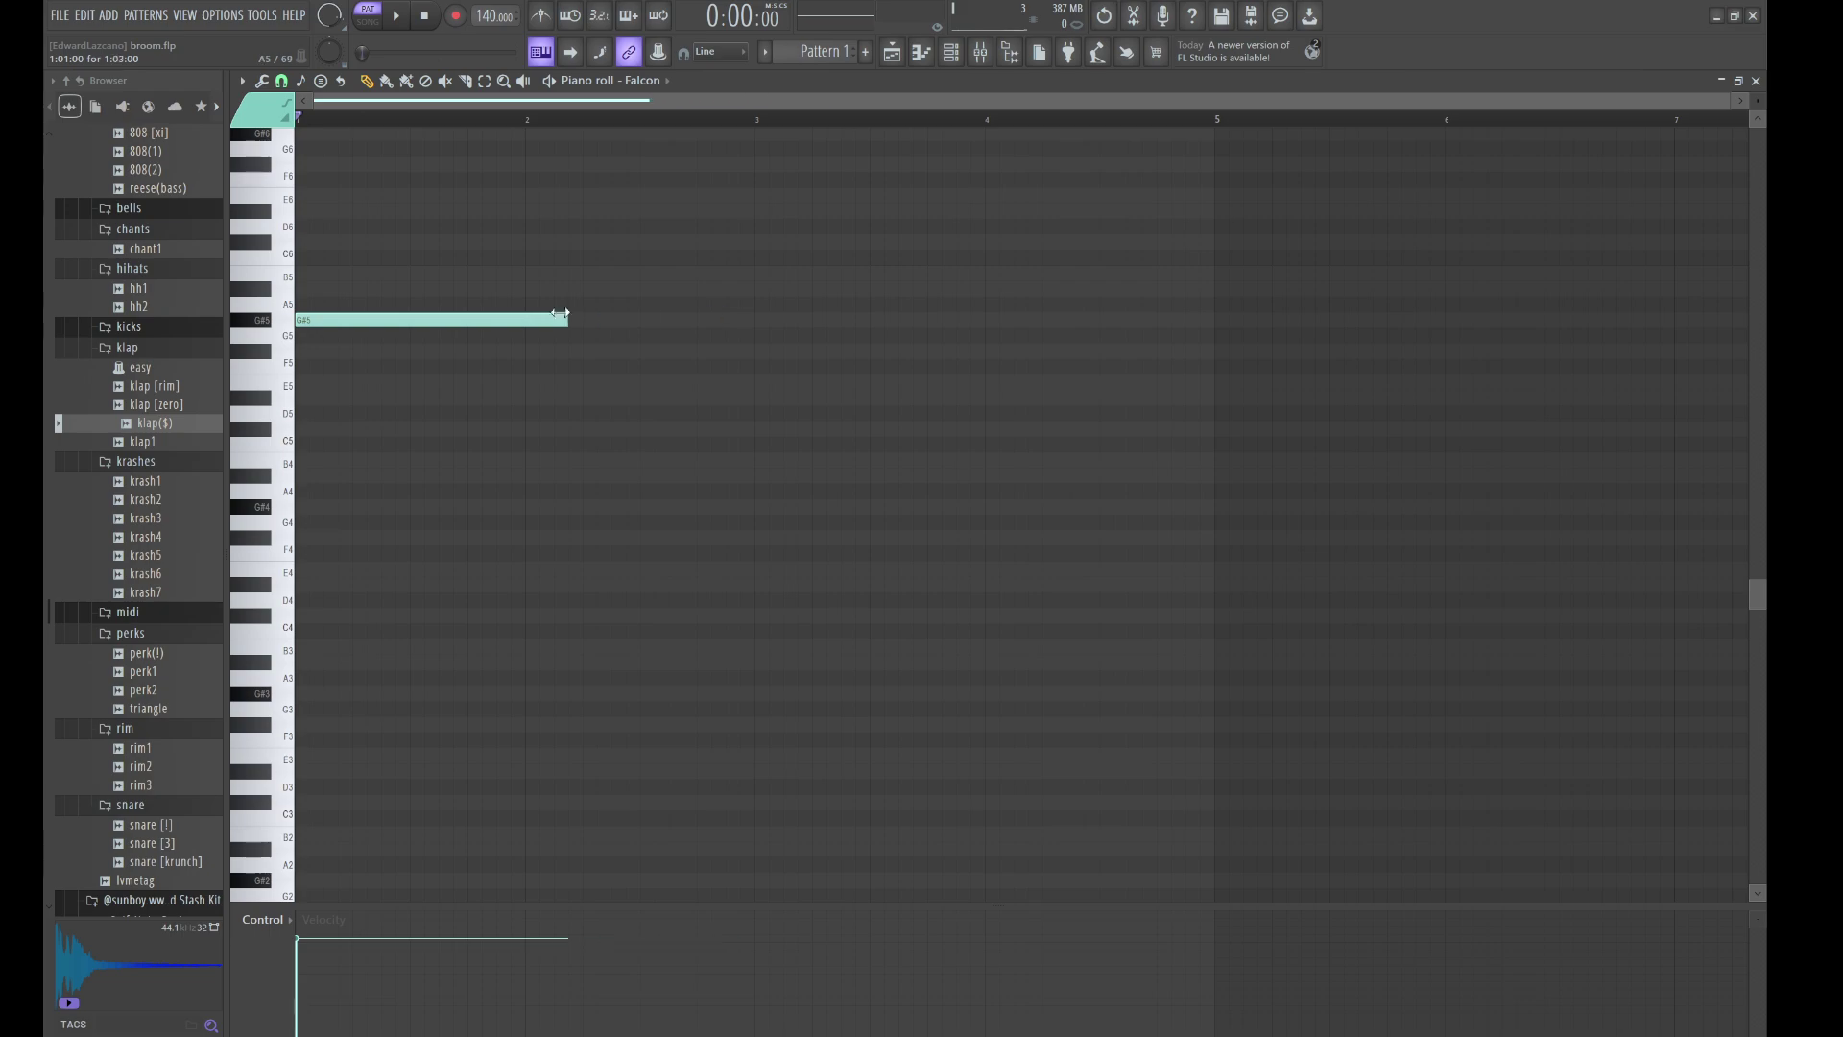
pyautogui.moveTo(435, 273); pyautogui.dragTo(302, 273)
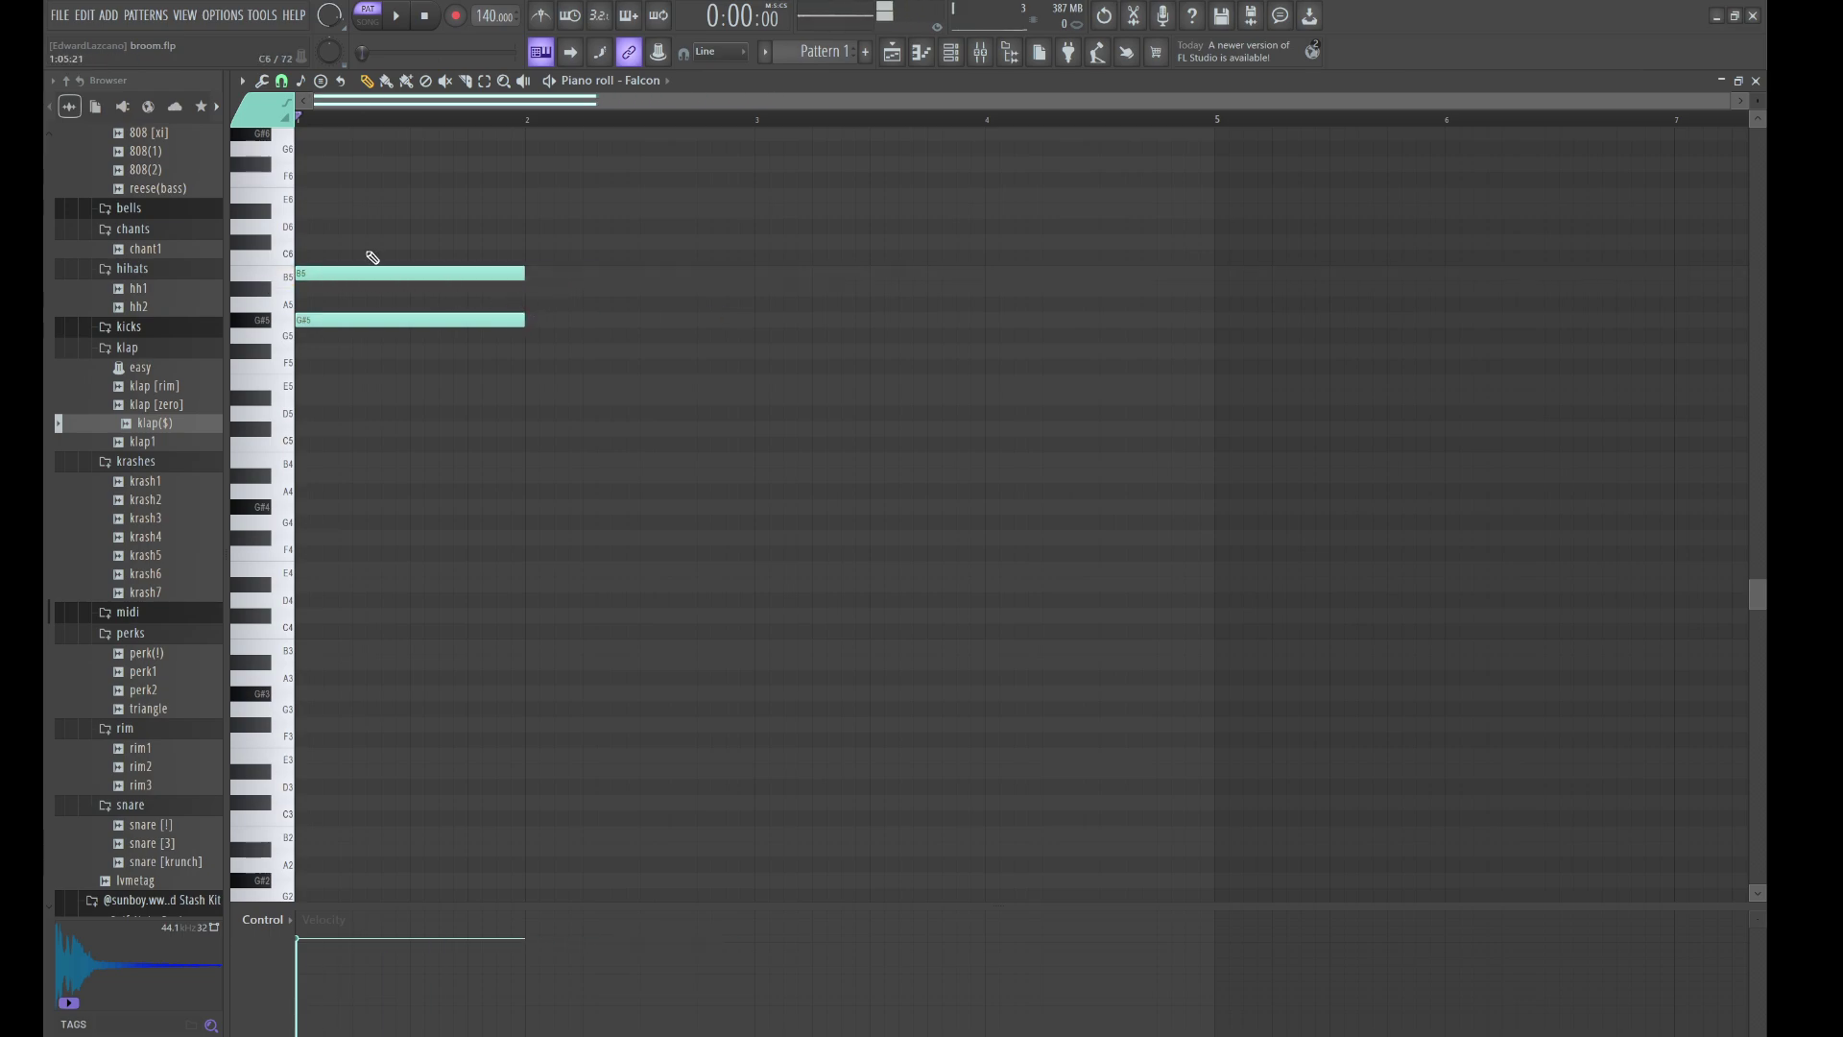
pyautogui.click(336, 211)
pyautogui.moveTo(353, 164); pyautogui.dragTo(284, 165)
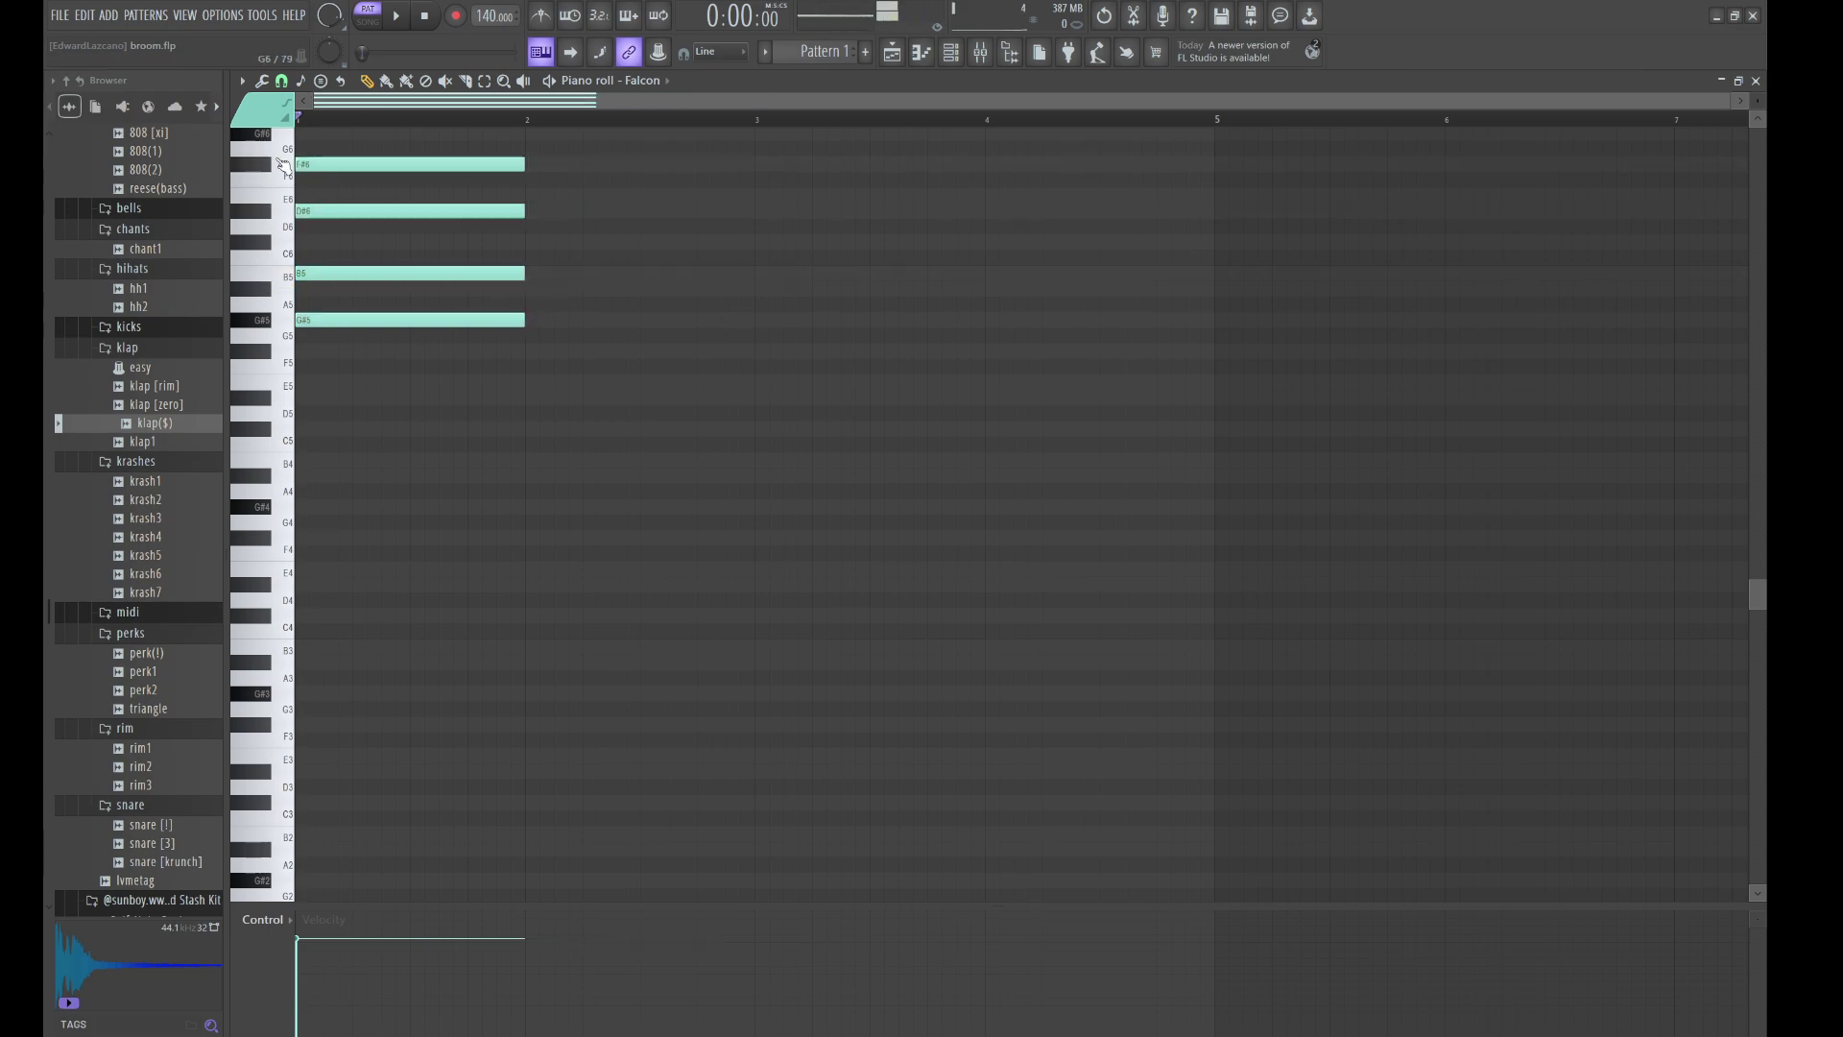
pyautogui.keyDown('ctrl'); pyautogui.click(351, 161); pyautogui.keyUp('ctrl')
pyautogui.hotkey('ctrl', 'Down')
pyautogui.press('space')
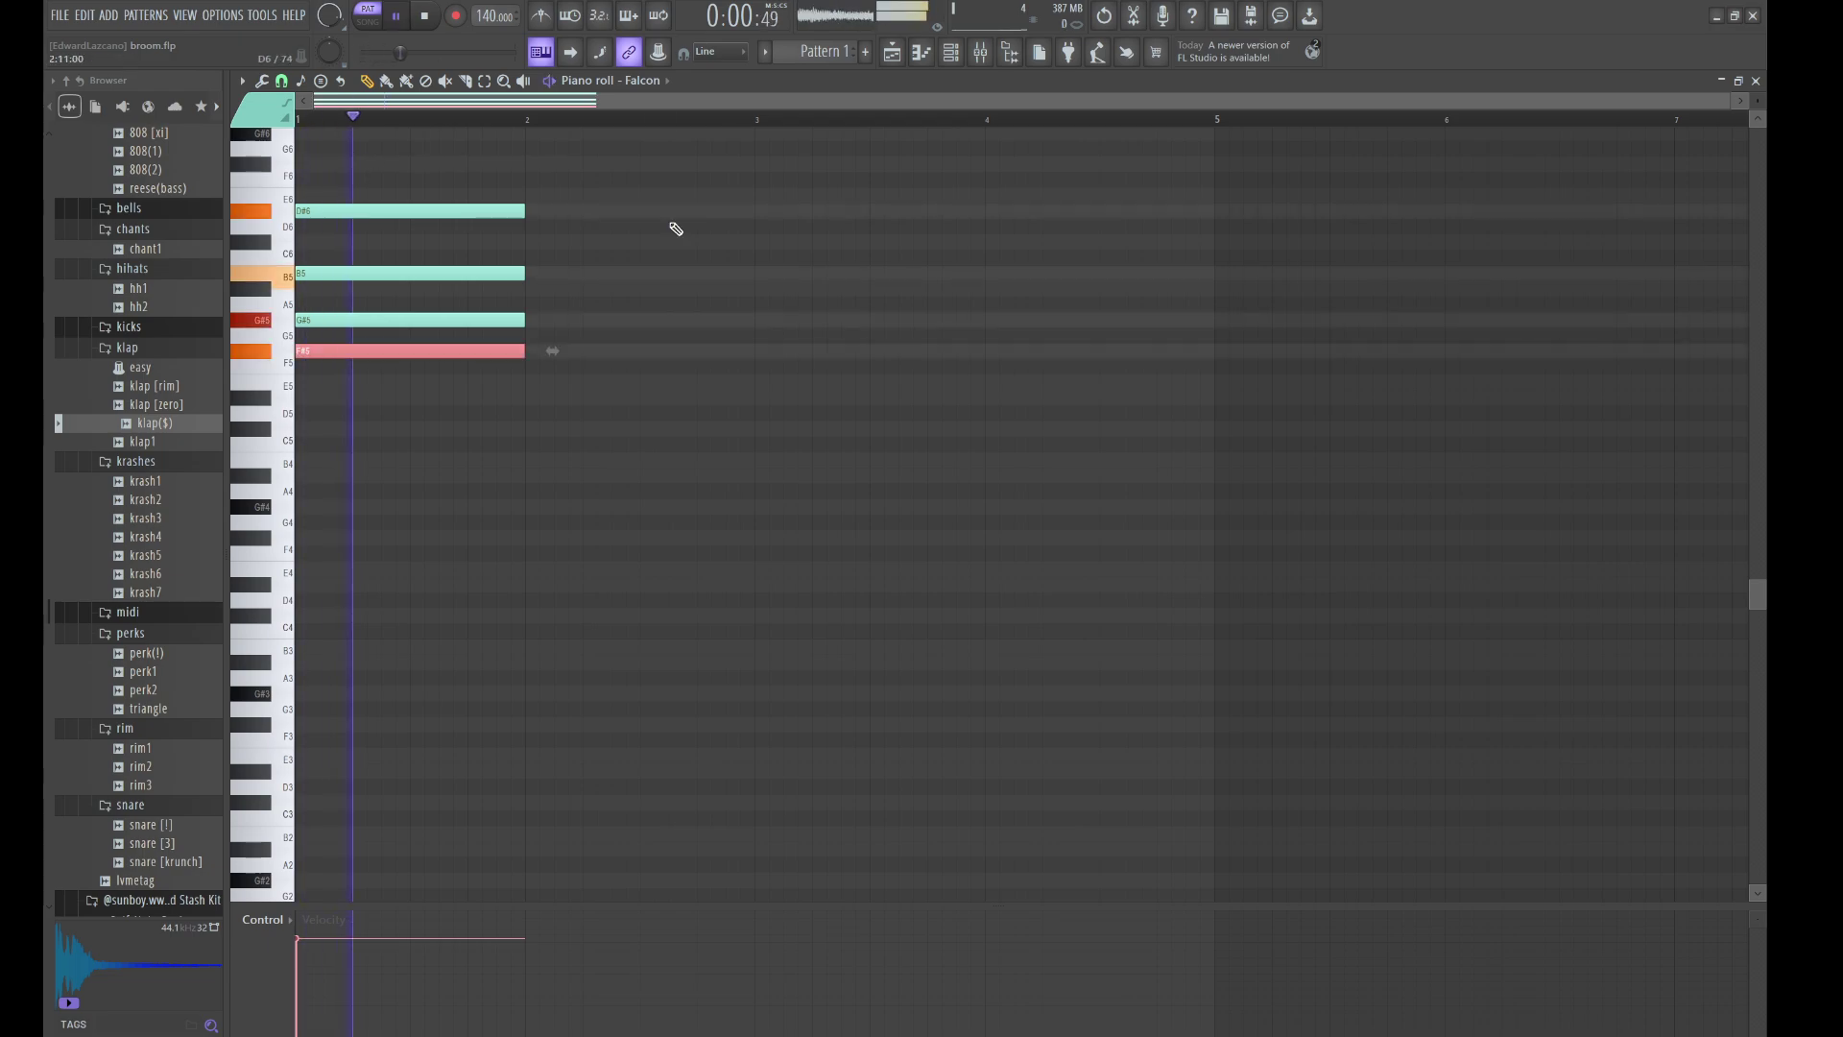
pyautogui.press('space')
# - Lower the velocity of all four chord notes slightly and duplicate the chord at bar 2
pyautogui.moveTo(416, 373); pyautogui.dragTo(349, 178)
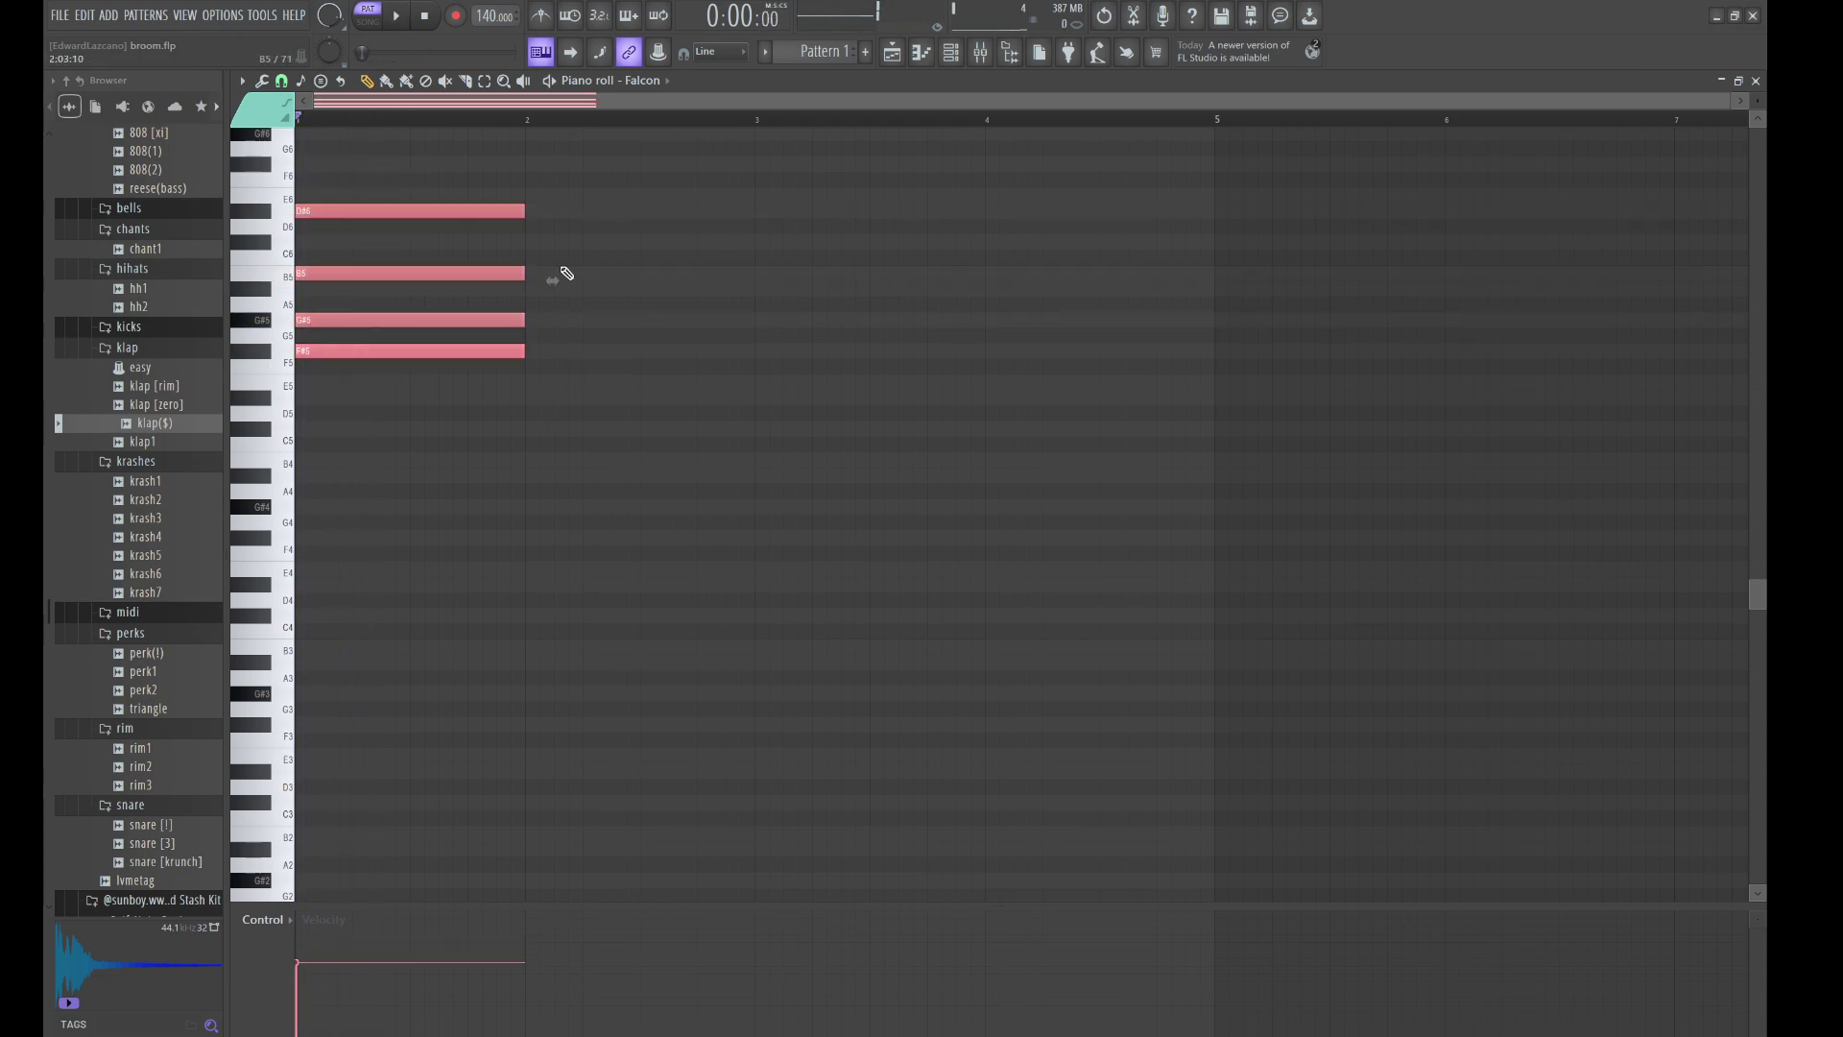
pyautogui.press('space')
pyautogui.hotkey('ctrl', 'b')
pyautogui.press('space')
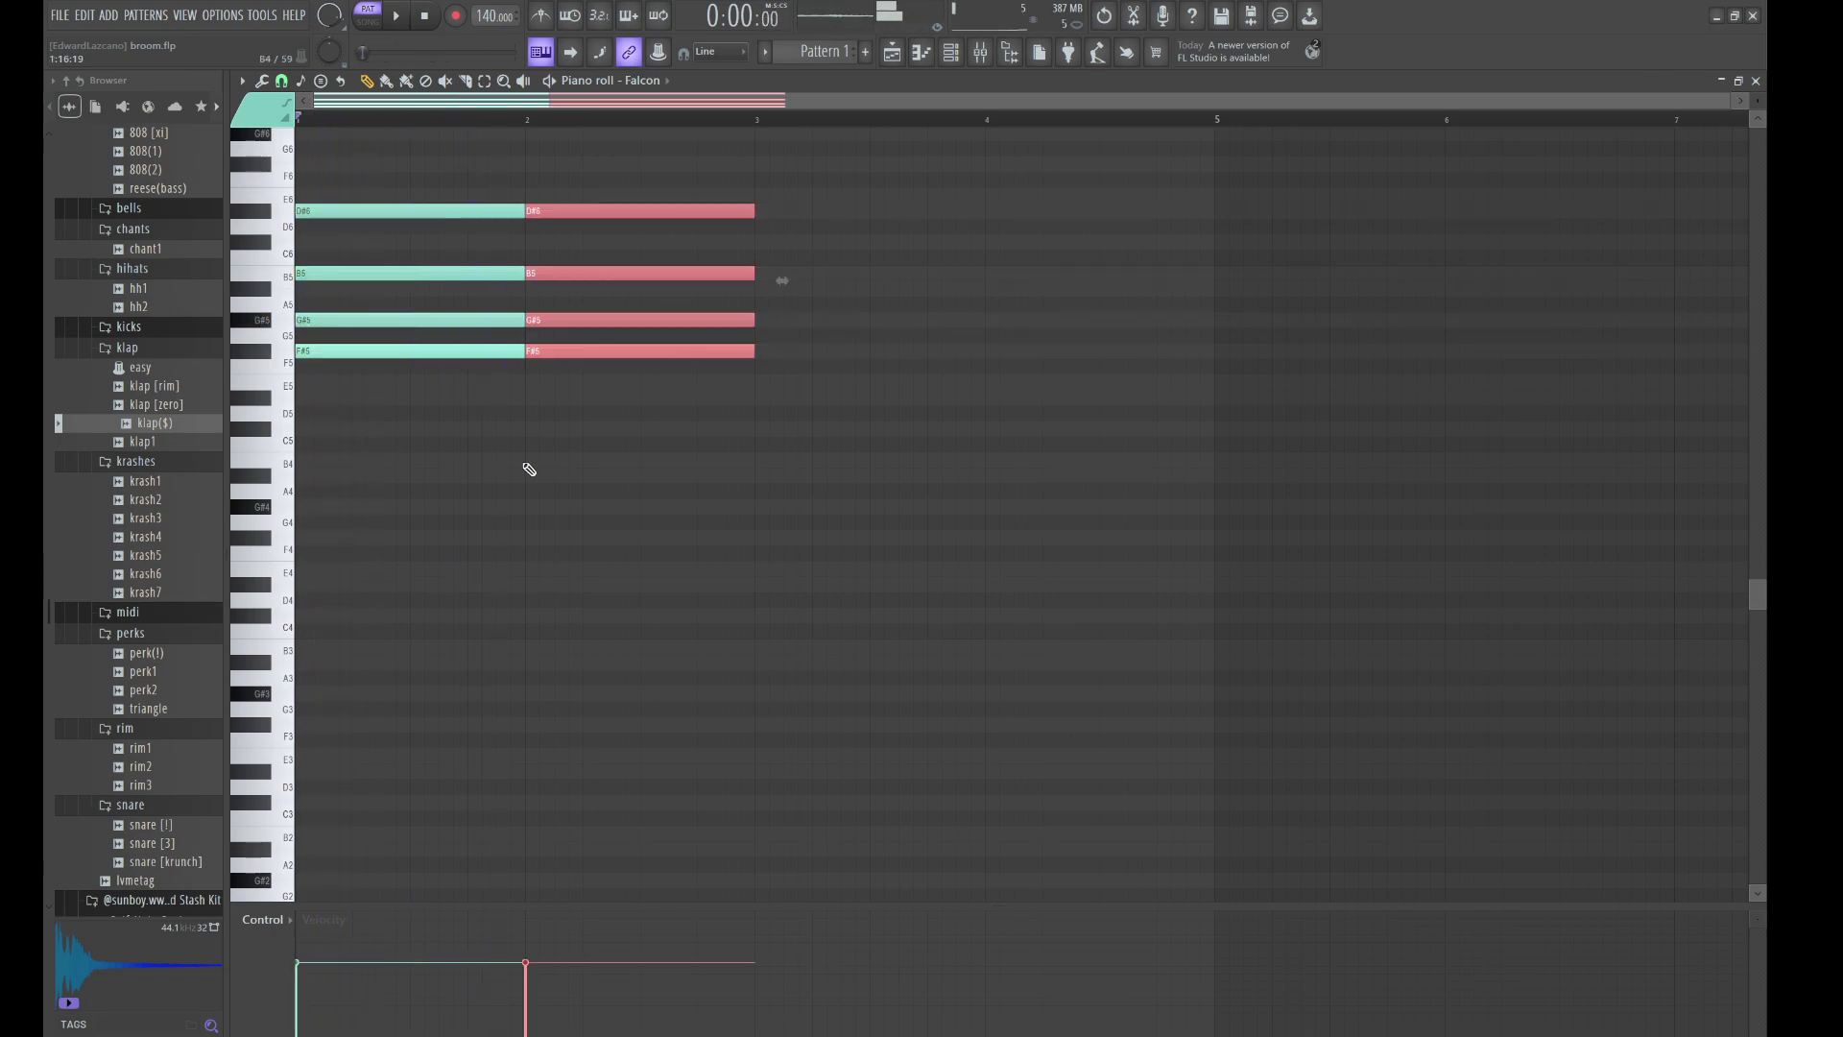
# - Move the boundary between the two chords to two steps past the start of bar 2 and play the pattern
pyautogui.keyDown('ctrl'); pyautogui.click(522, 255); pyautogui.keyUp('ctrl')
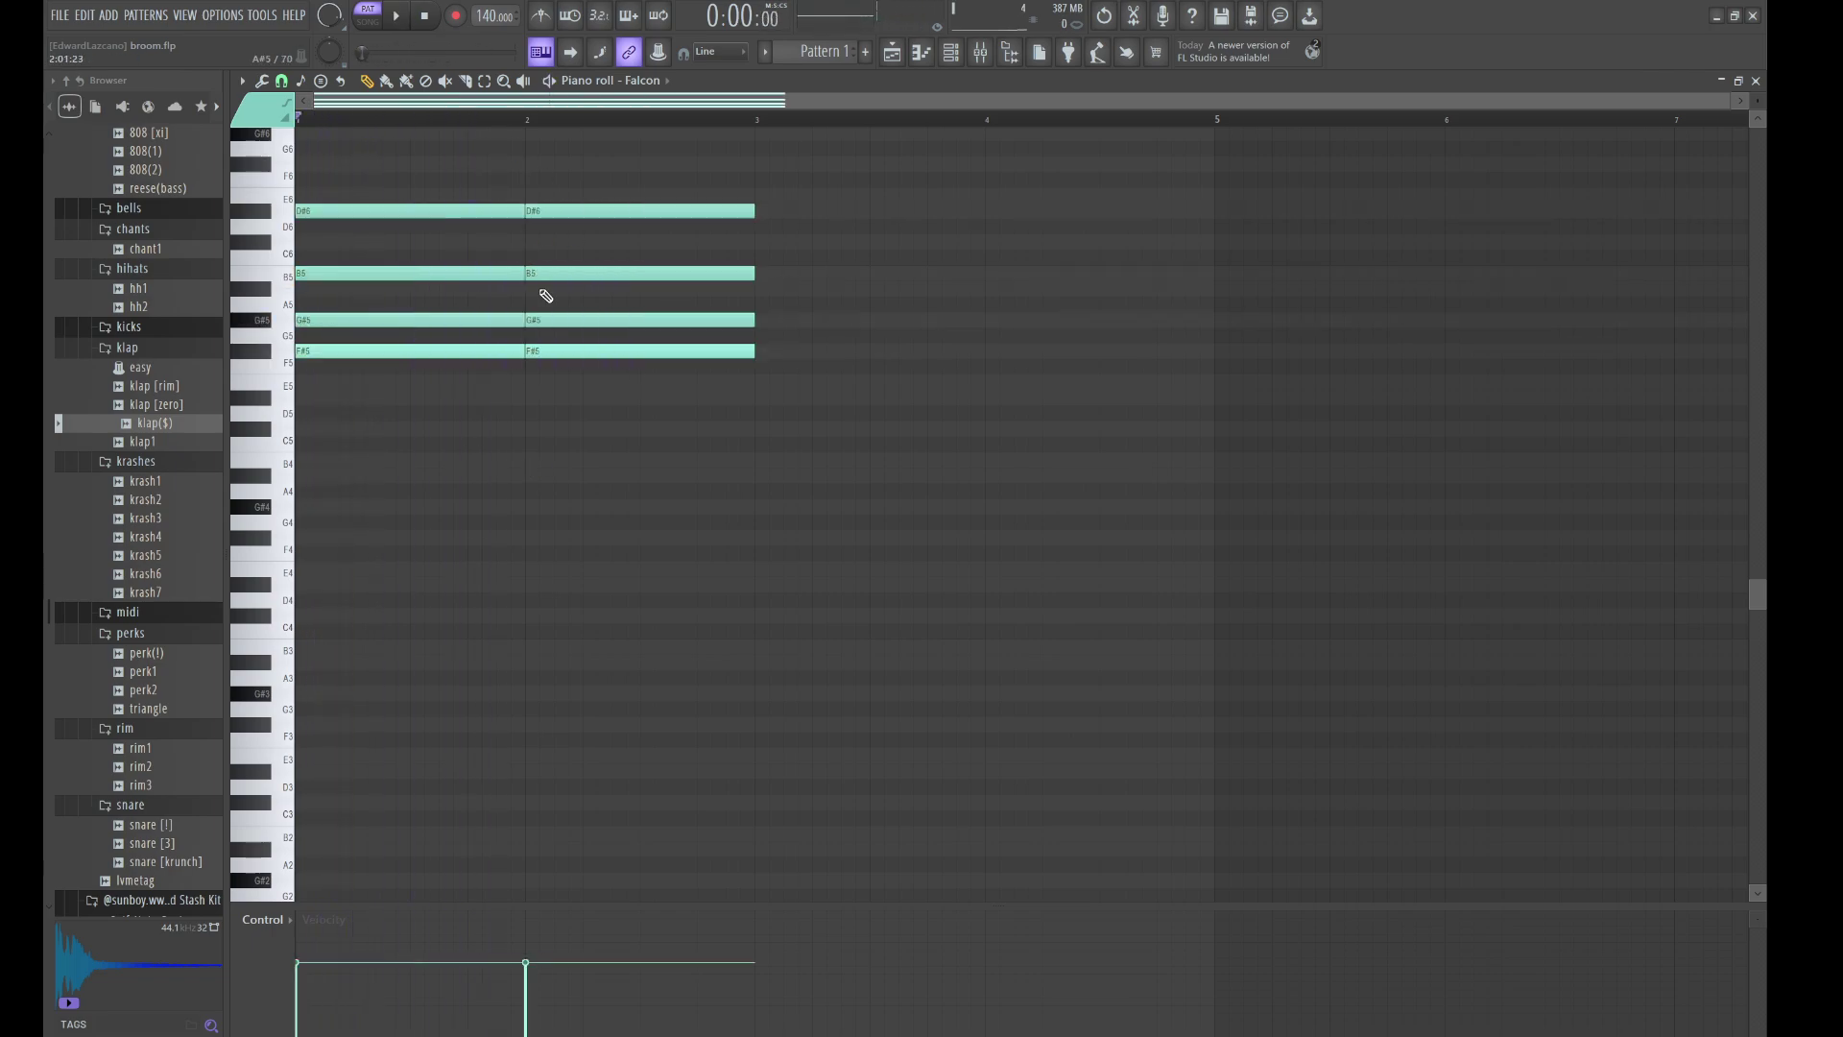
pyautogui.moveTo(521, 276); pyautogui.dragTo(550, 276)
pyautogui.press('space')
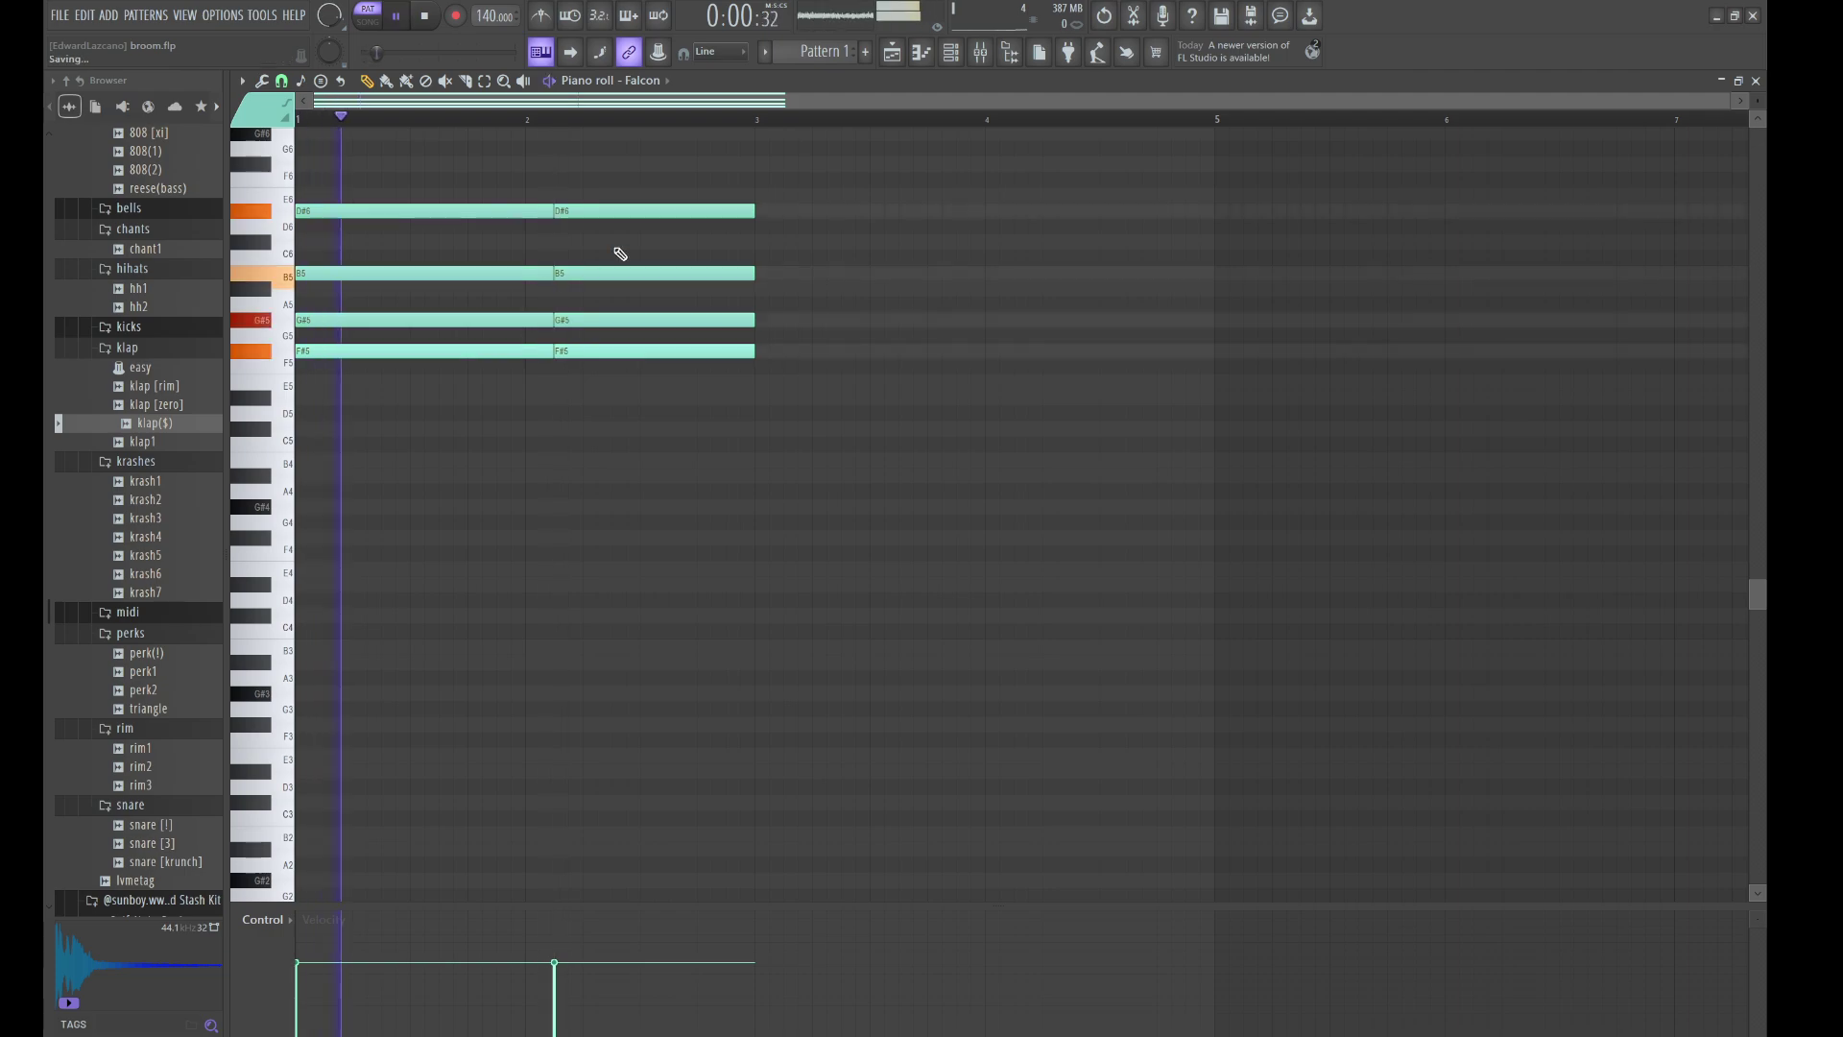
# - Lower the second chord's D#6 to A#5 and extend the first chord to four steps past the start of bar 2
pyautogui.click(602, 203)
pyautogui.press('Down')
pyautogui.press('Down')
pyautogui.press('Down')
pyautogui.press('Down')
pyautogui.press('Down')
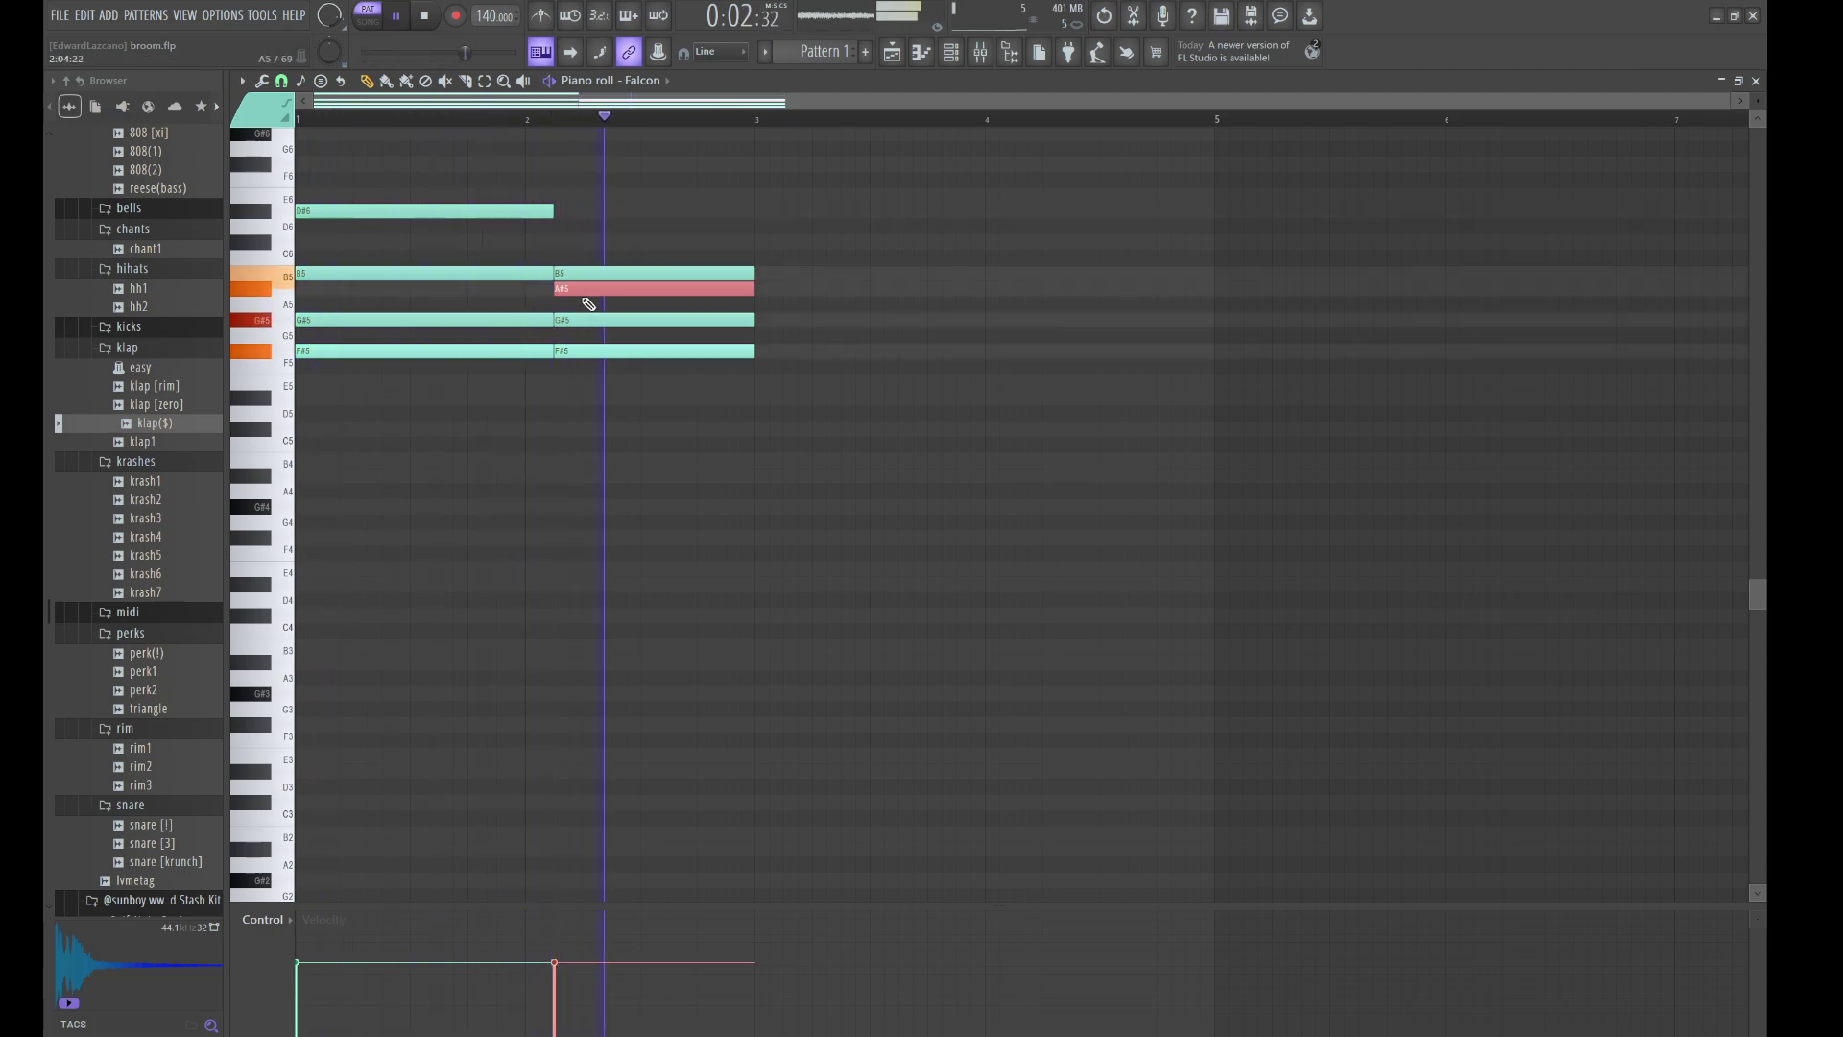
pyautogui.click(584, 208)
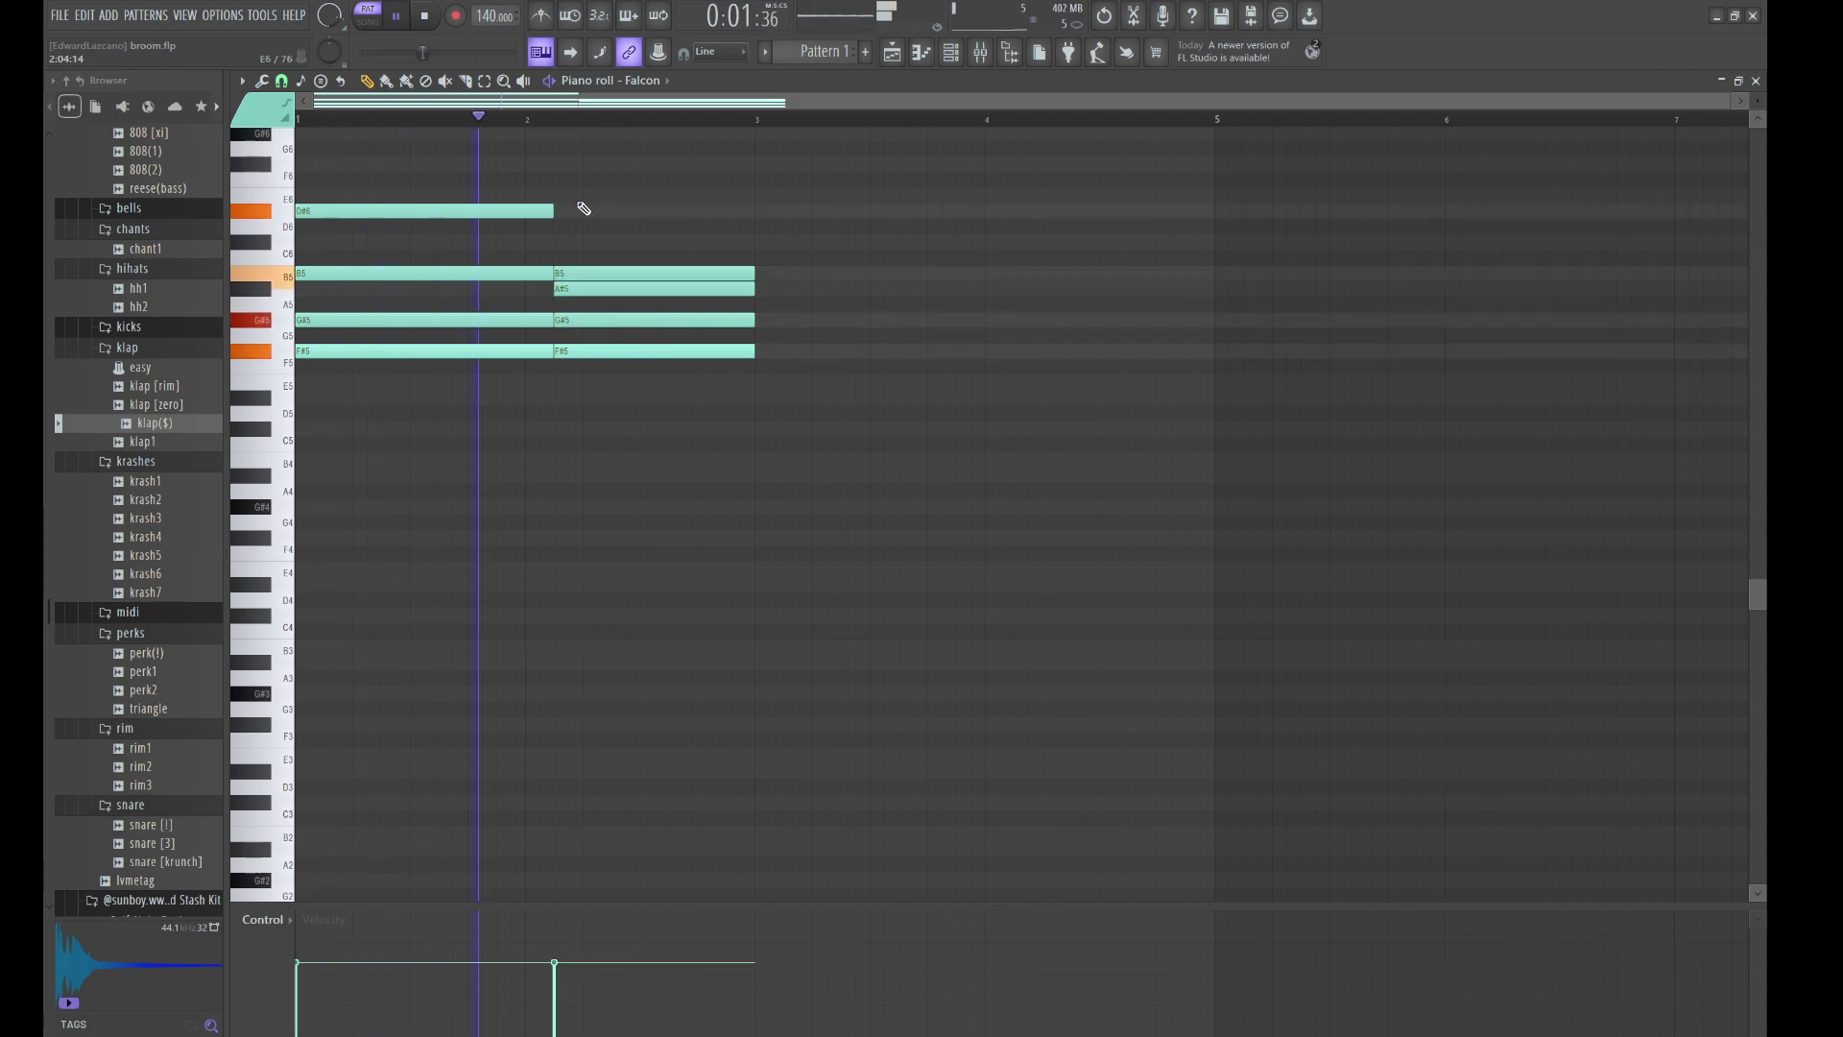
pyautogui.moveTo(554, 209); pyautogui.dragTo(581, 209)
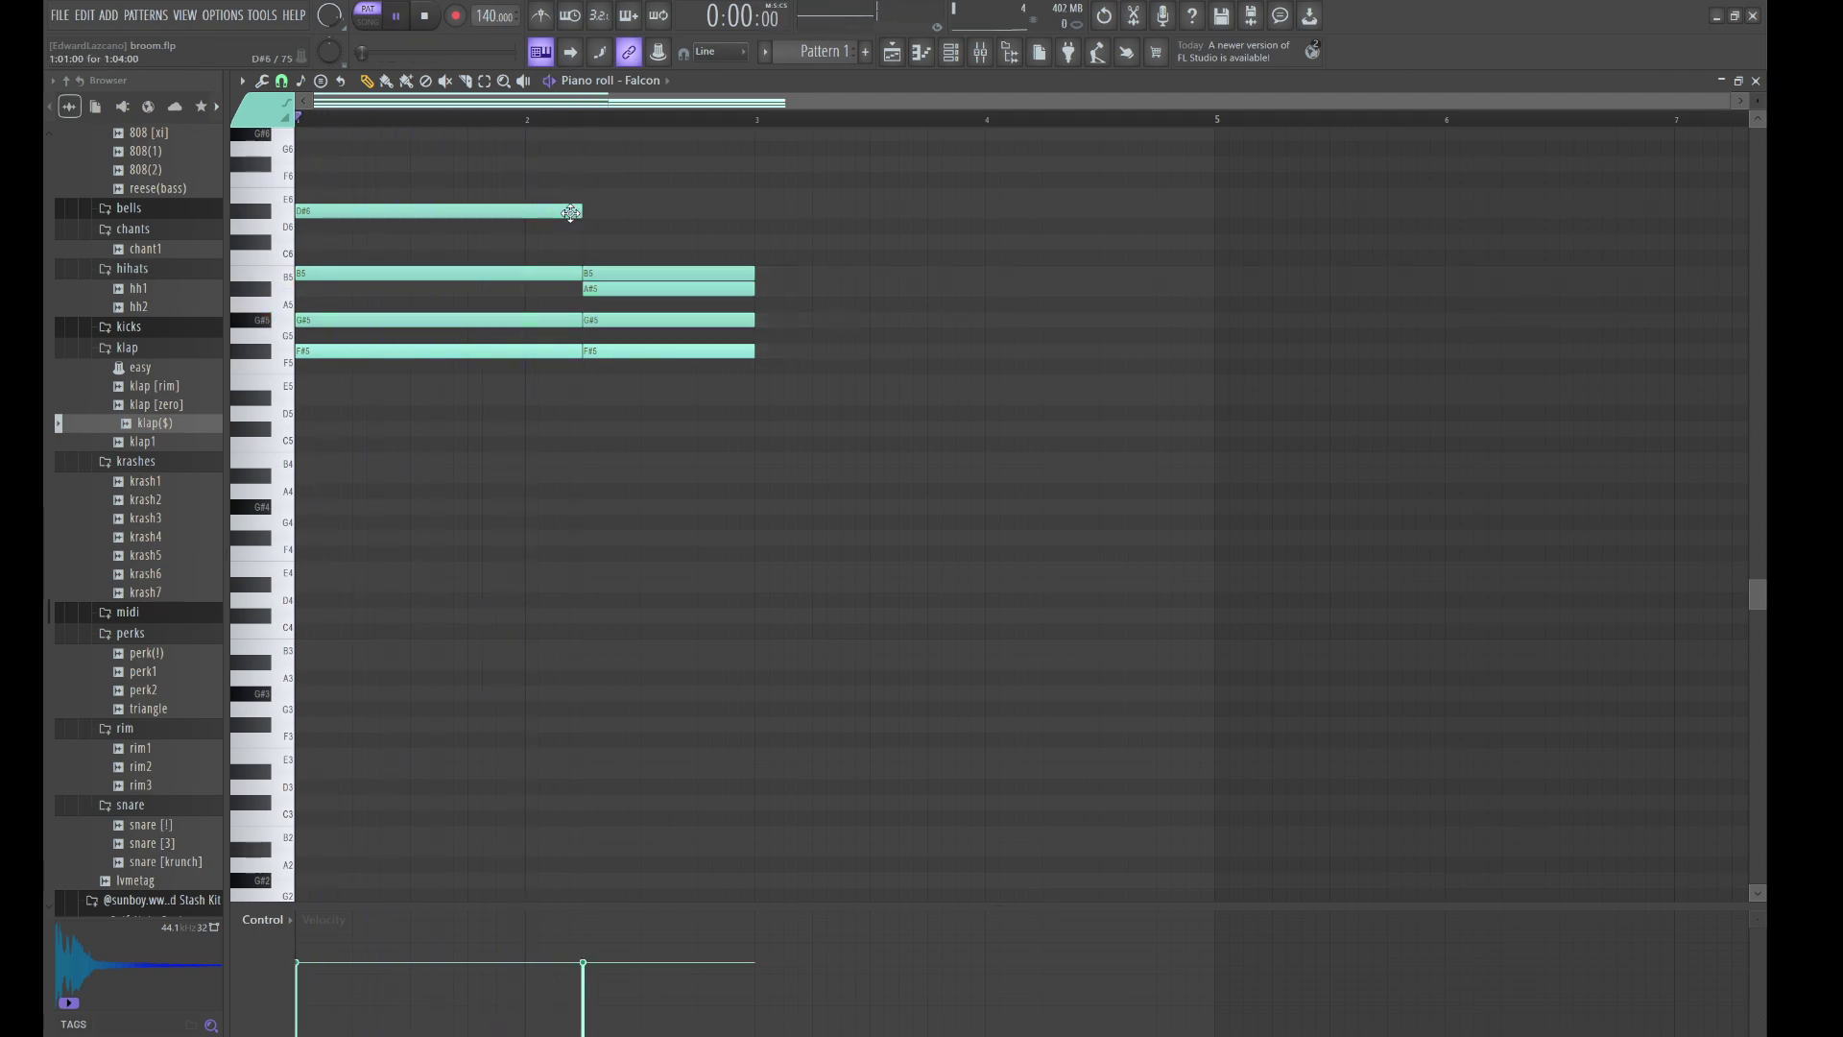
# - Raise the second chord's G#5 to C#6 and deselect the note
pyautogui.click(651, 320)
pyautogui.press('Up')
pyautogui.press('Up')
pyautogui.press('Up')
pyautogui.press('Up')
pyautogui.press('Up')
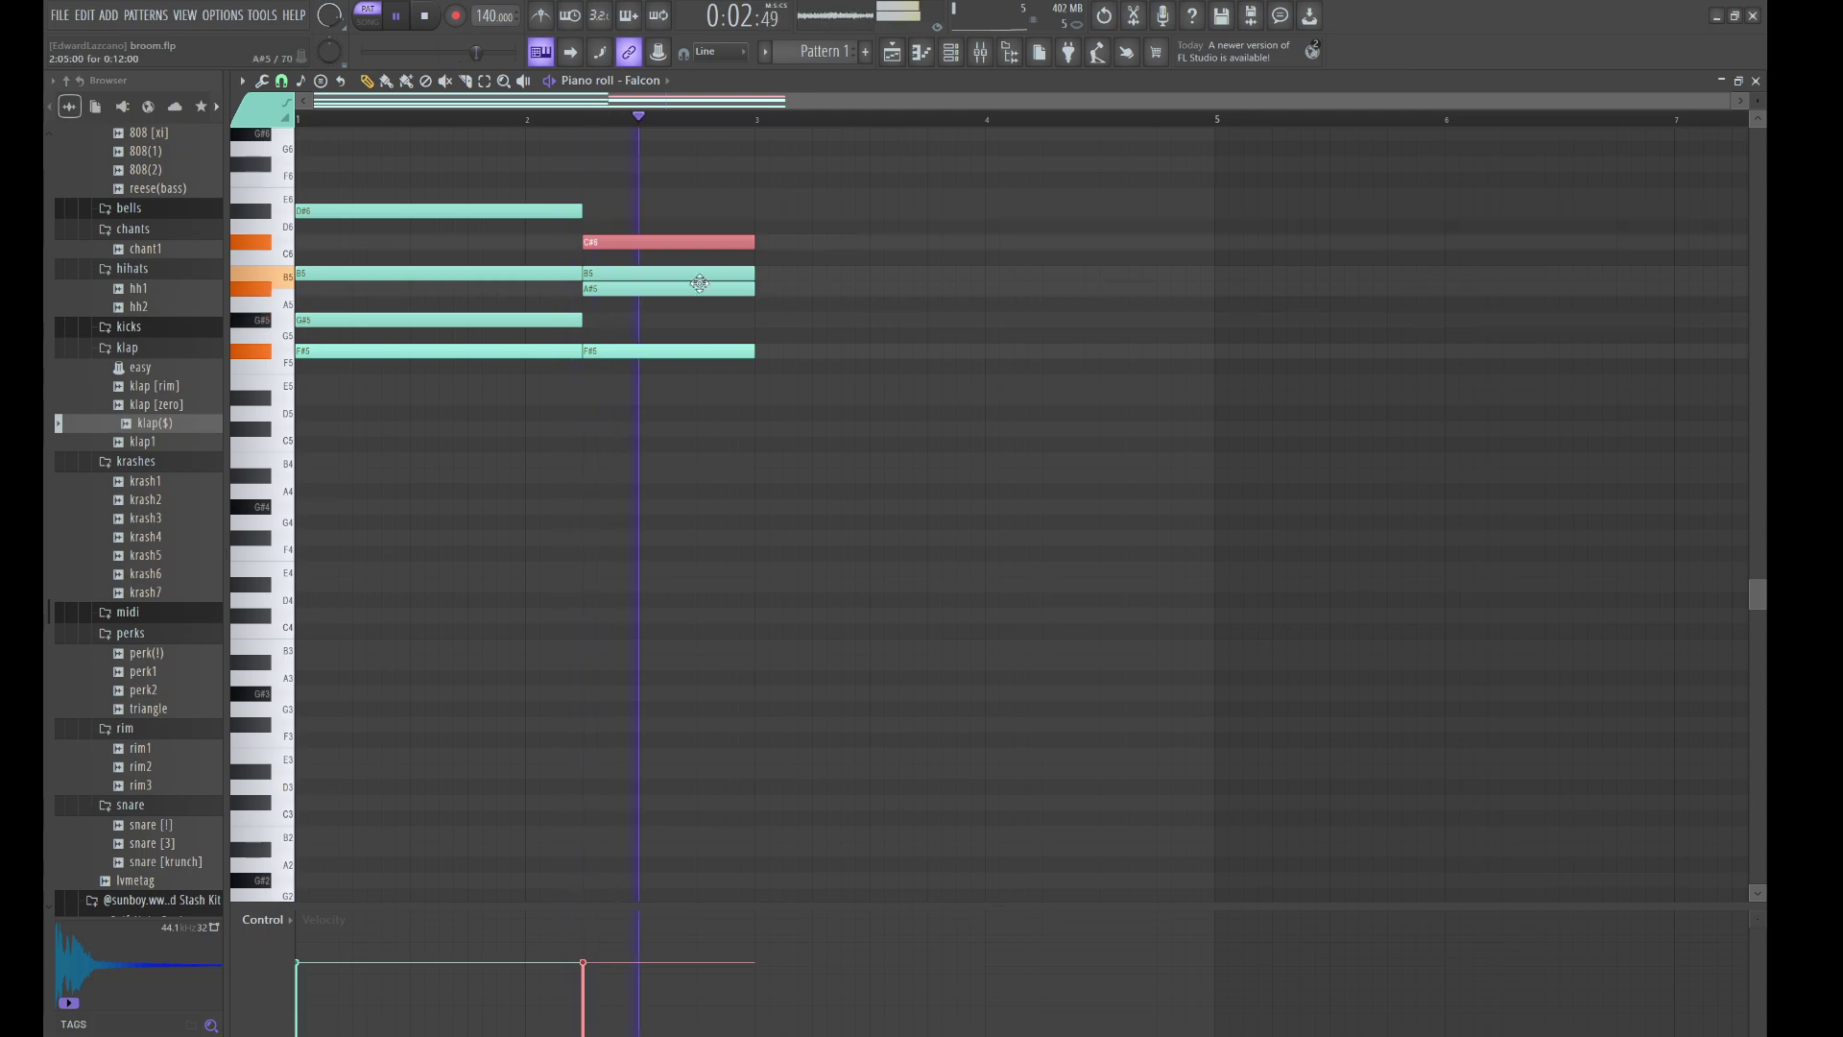
pyautogui.keyDown('ctrl'); pyautogui.click(707, 397); pyautogui.keyUp('ctrl')
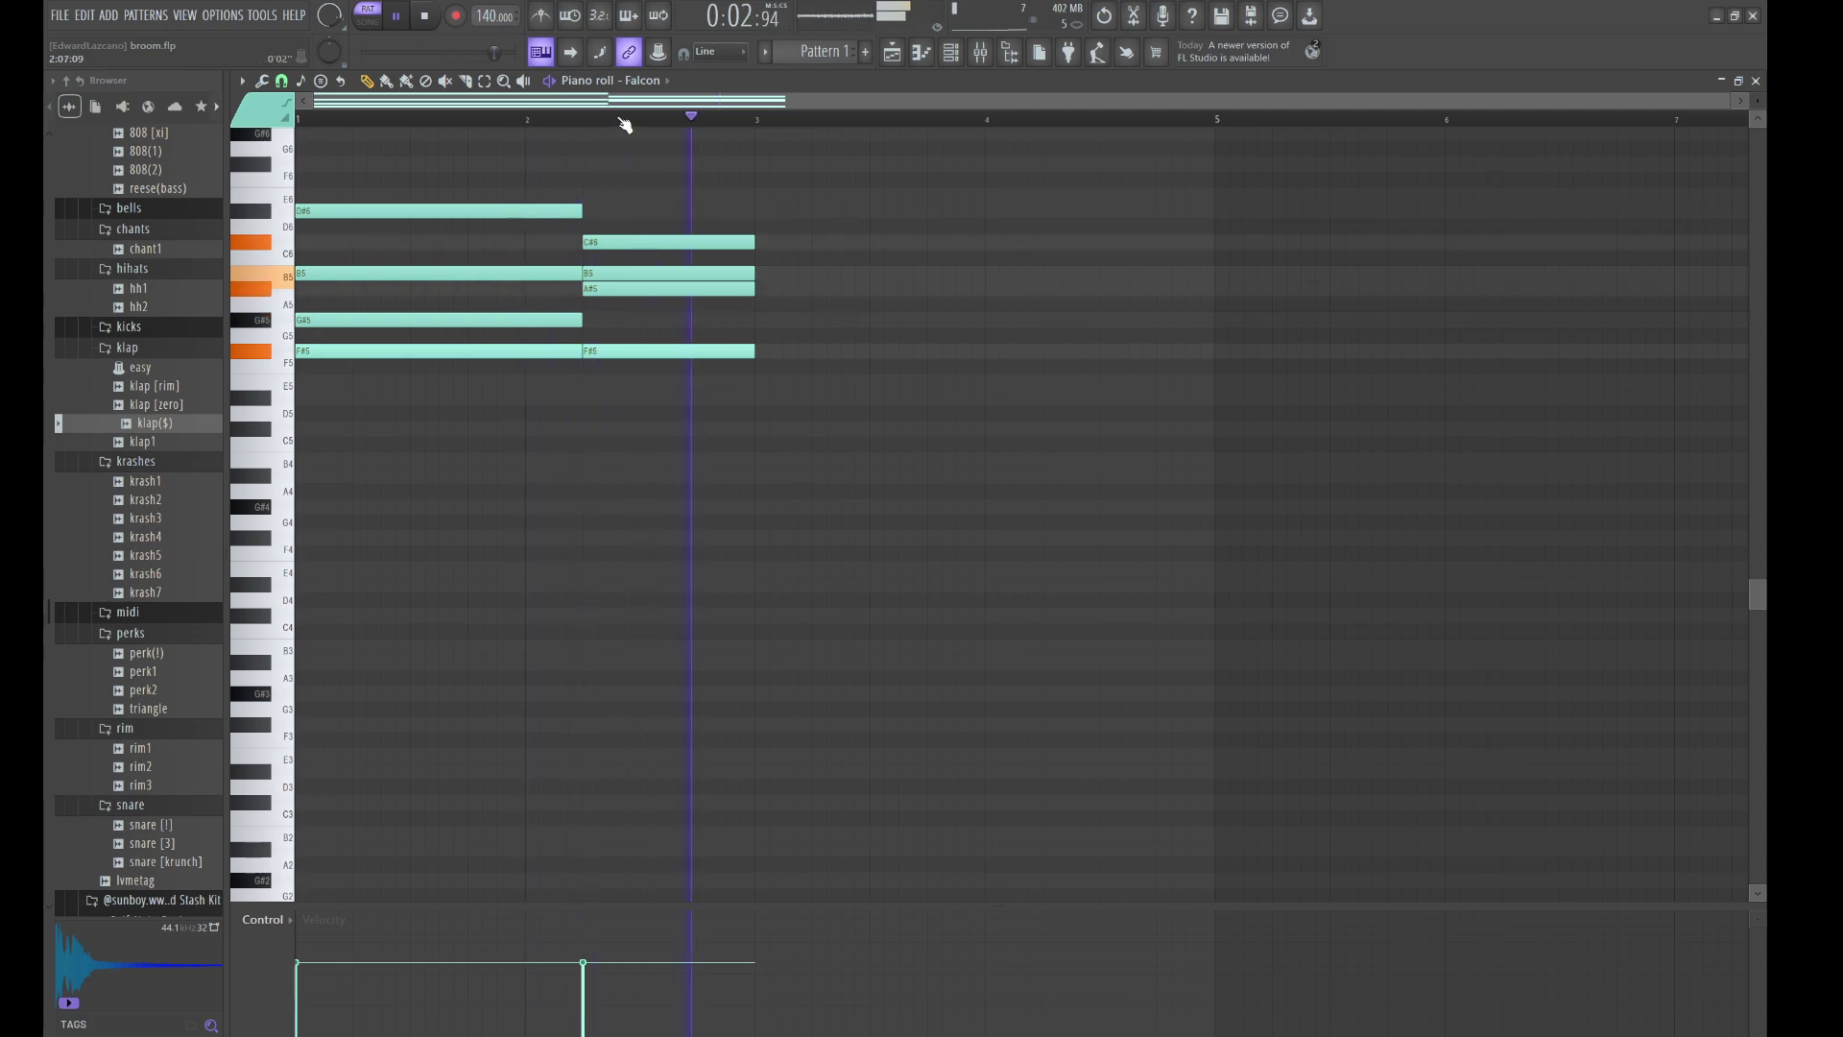
# - Turn on the metronome and duplicate the second chord at the start of bar 3
pyautogui.hotkey('ctrl', 'm')
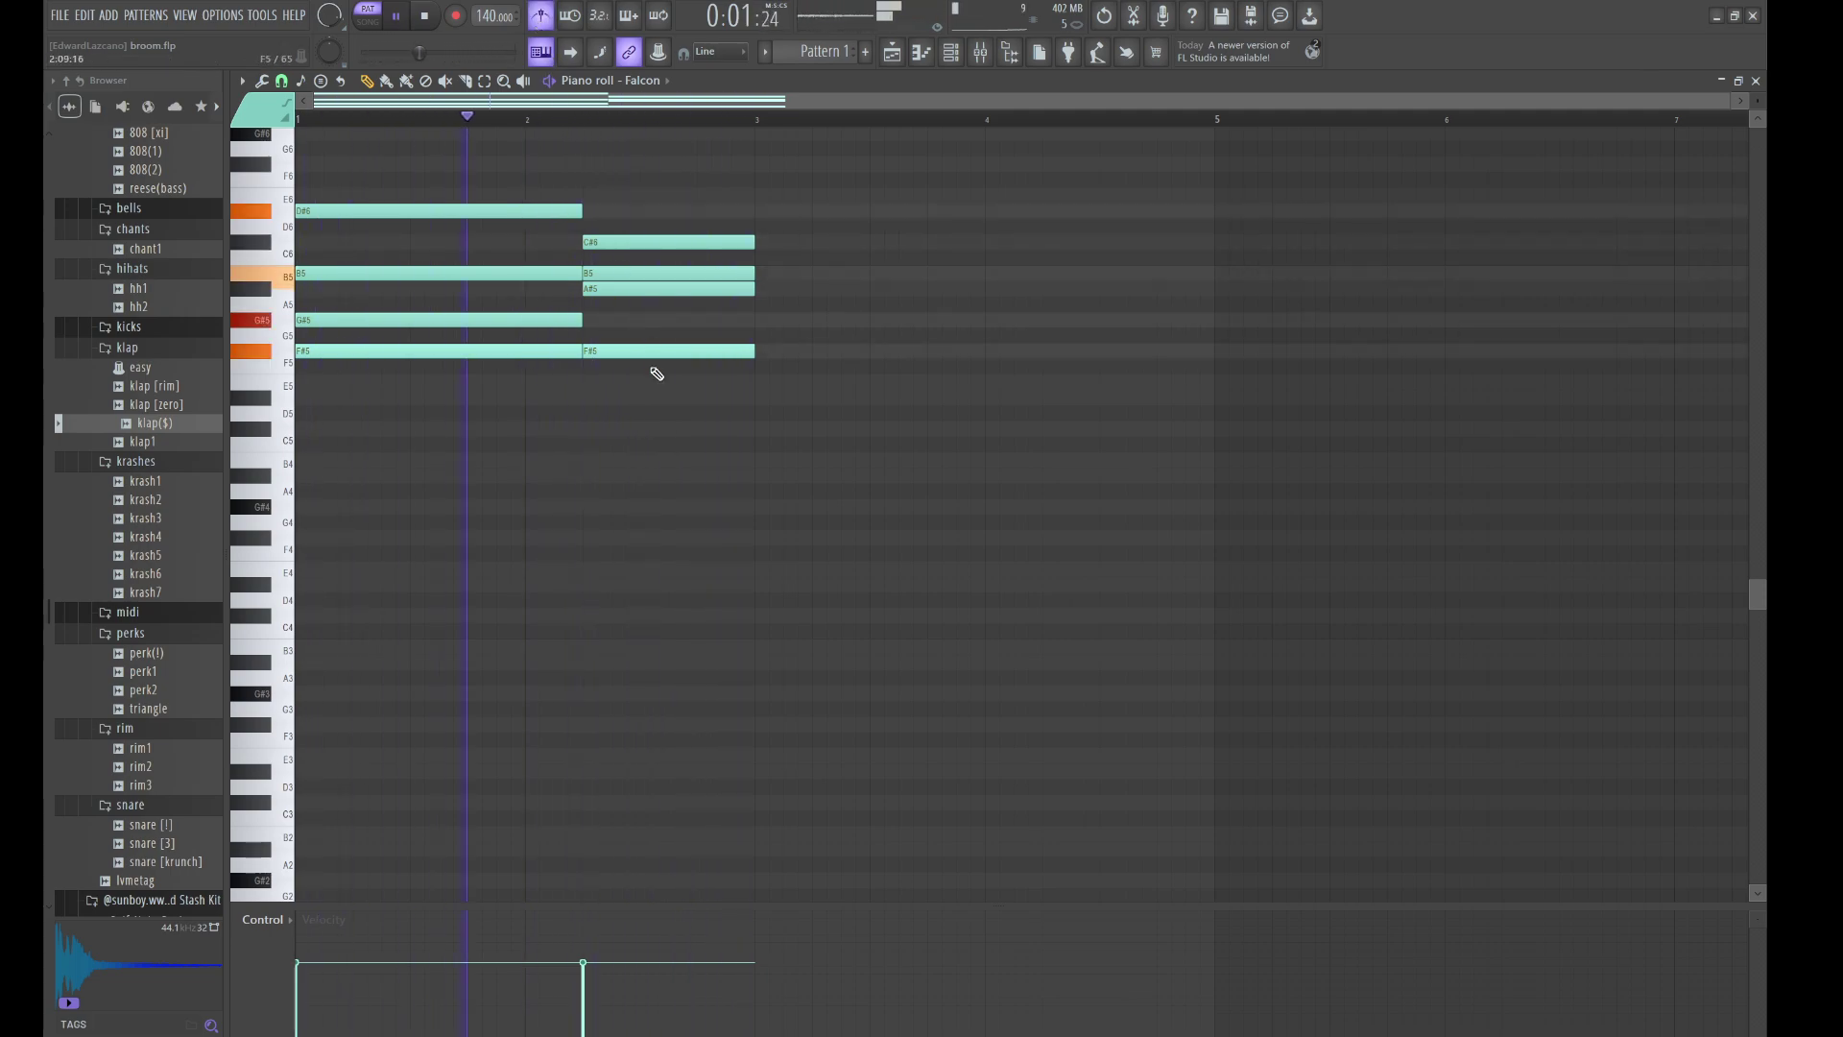
pyautogui.moveTo(657, 374); pyautogui.dragTo(689, 235)
pyautogui.hotkey('ctrl', 'b')
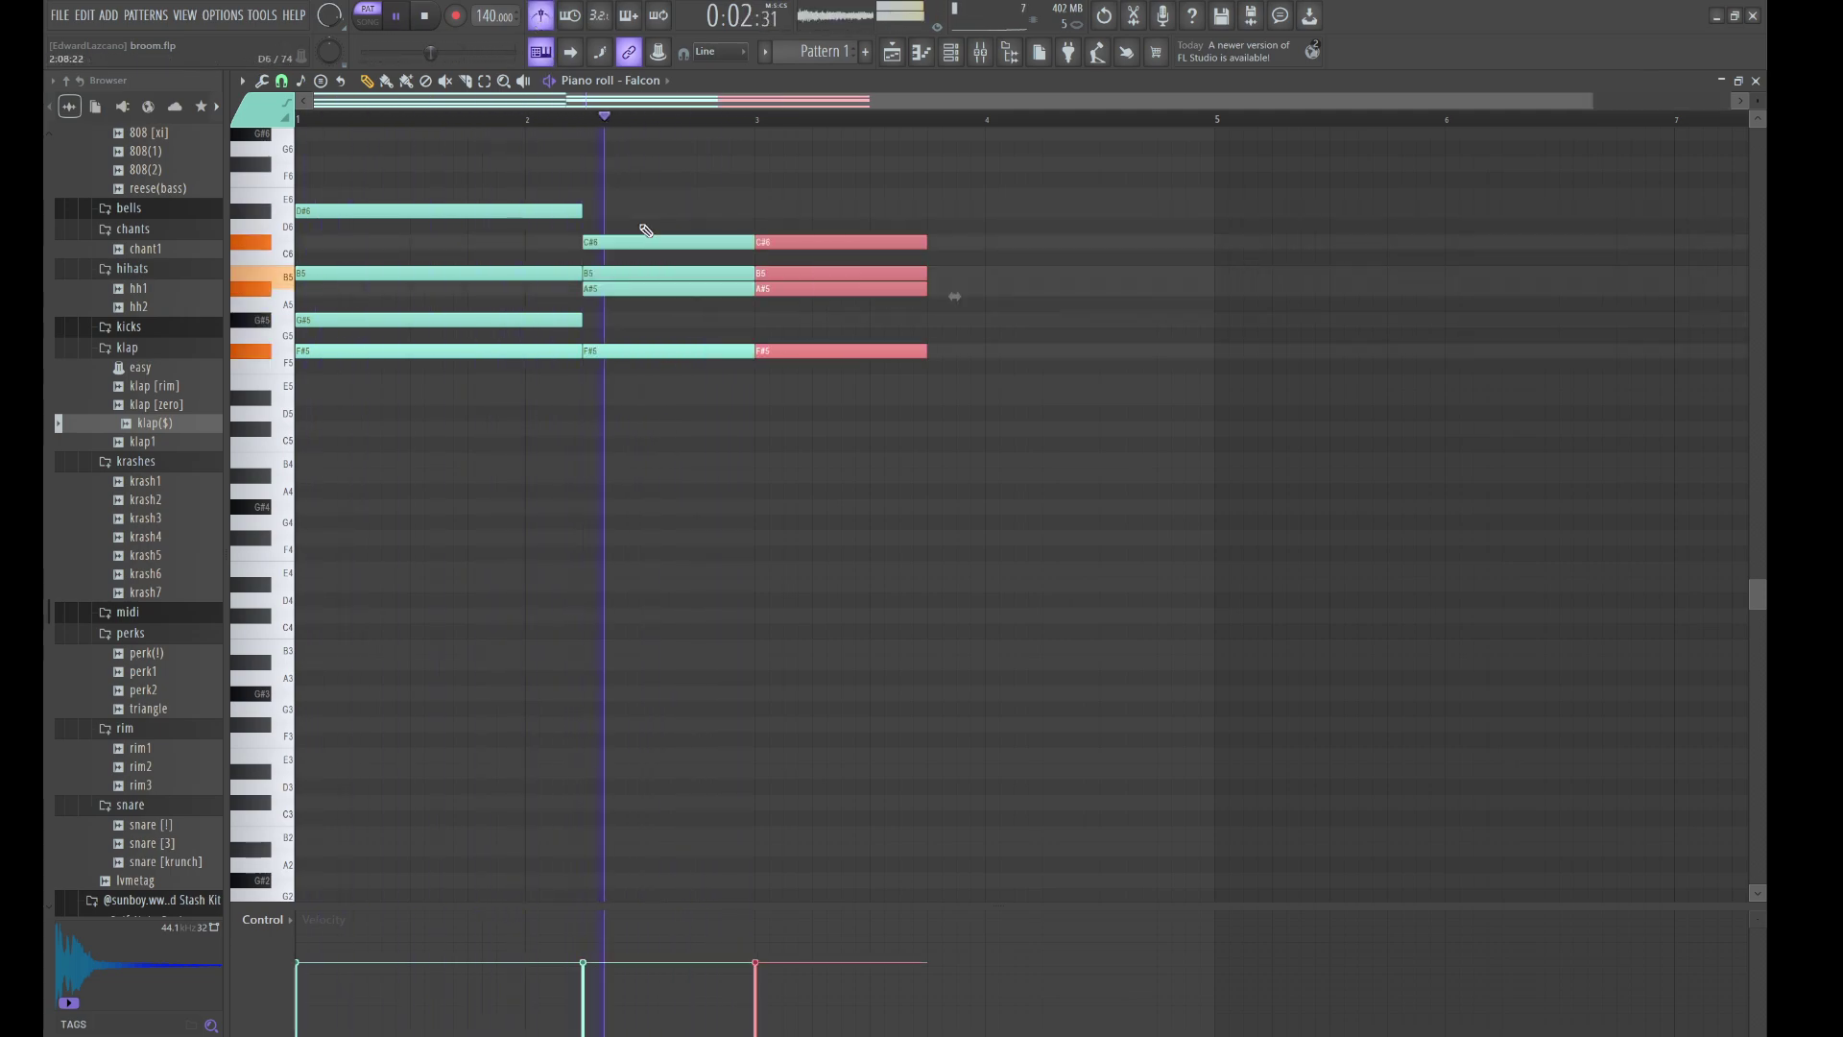
# - In the third chord, move C#6 down to E5 and F#5 up to G#5, and lengthen the whole chord to 14 steps
pyautogui.click(795, 240)
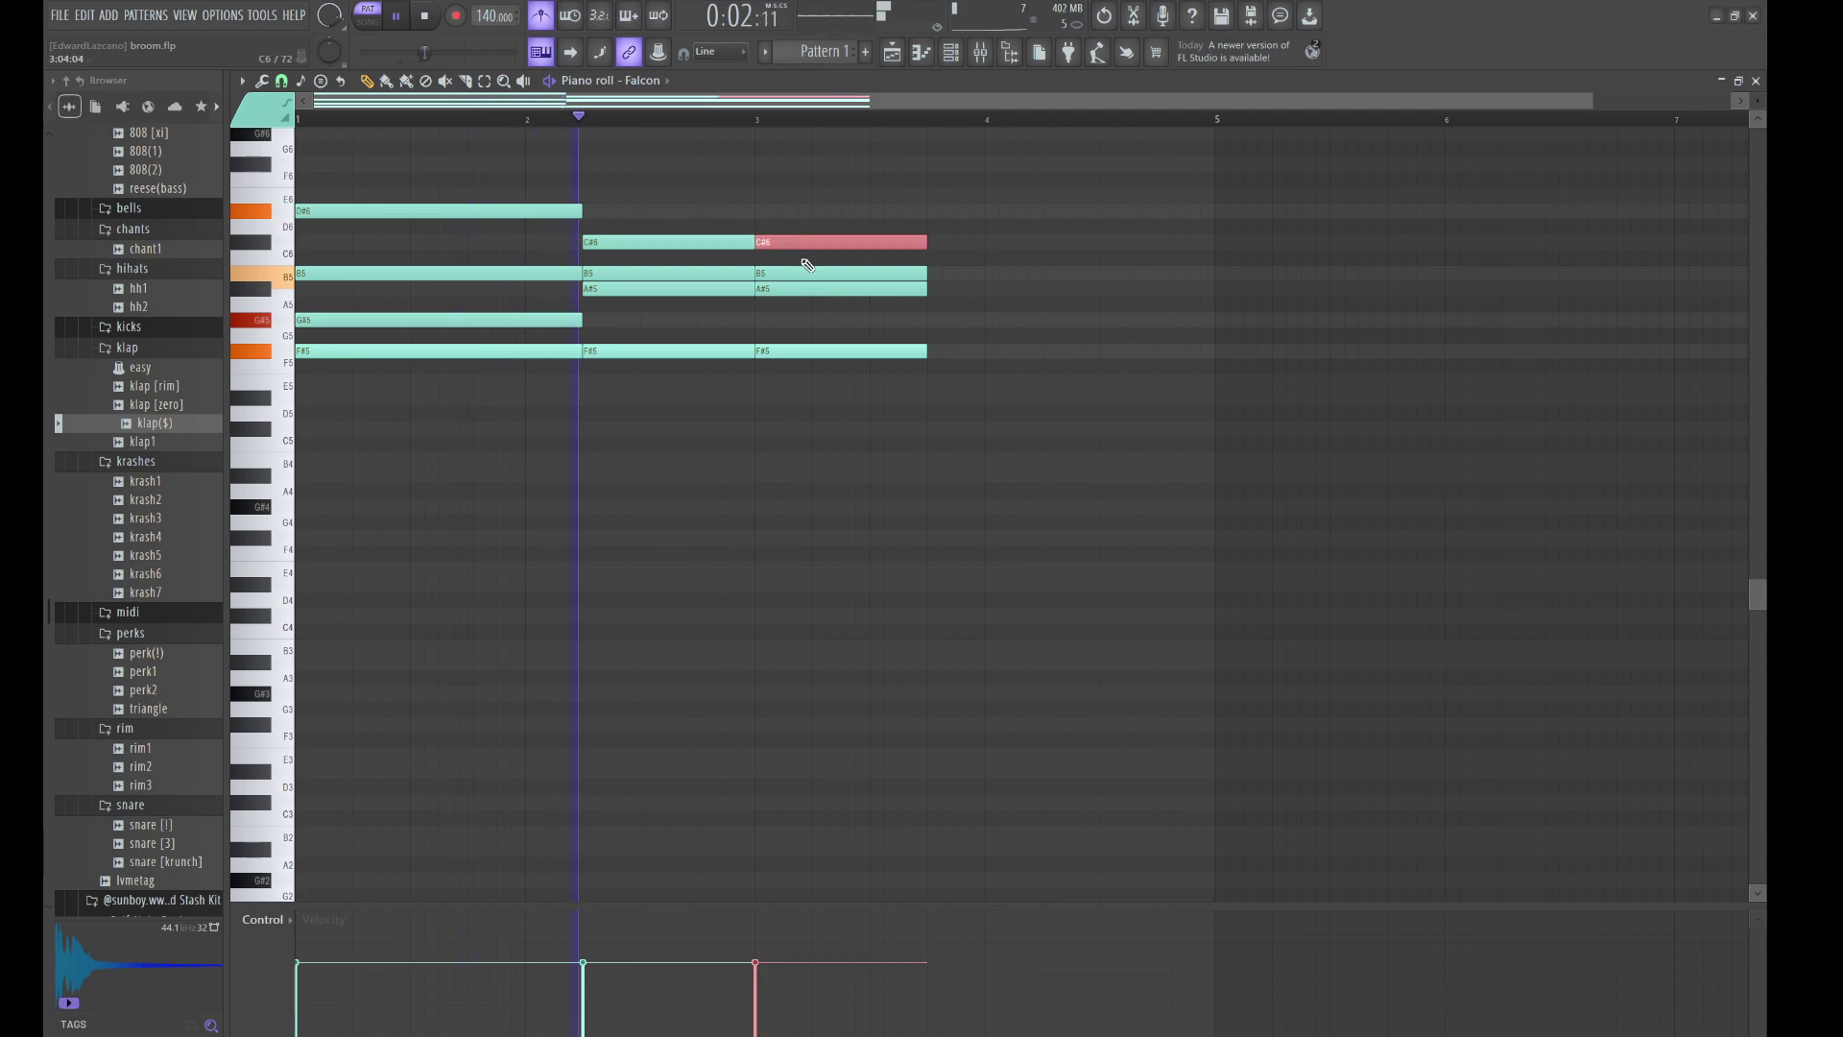
pyautogui.hotkey('ctrl', 'Down')
pyautogui.press('Up')
pyautogui.press('Up')
pyautogui.press('Up')
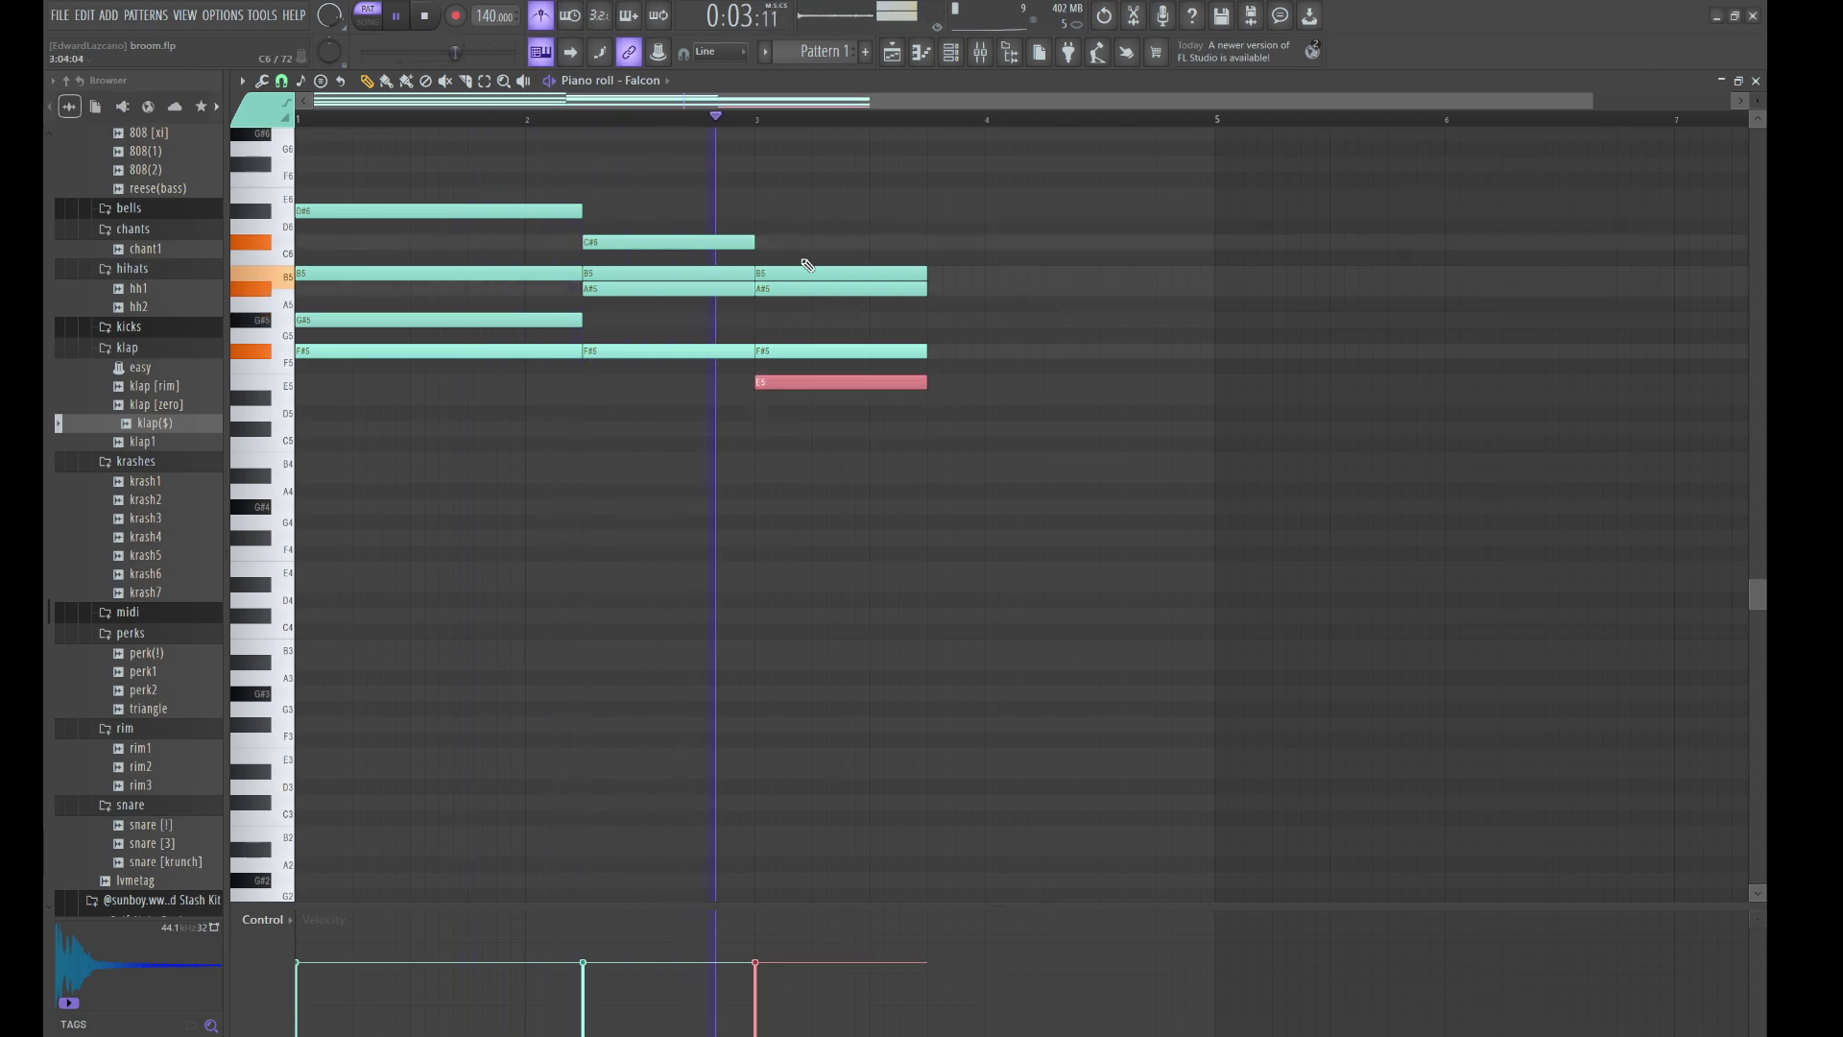
pyautogui.click(808, 348)
pyautogui.press('Up')
pyautogui.press('Up')
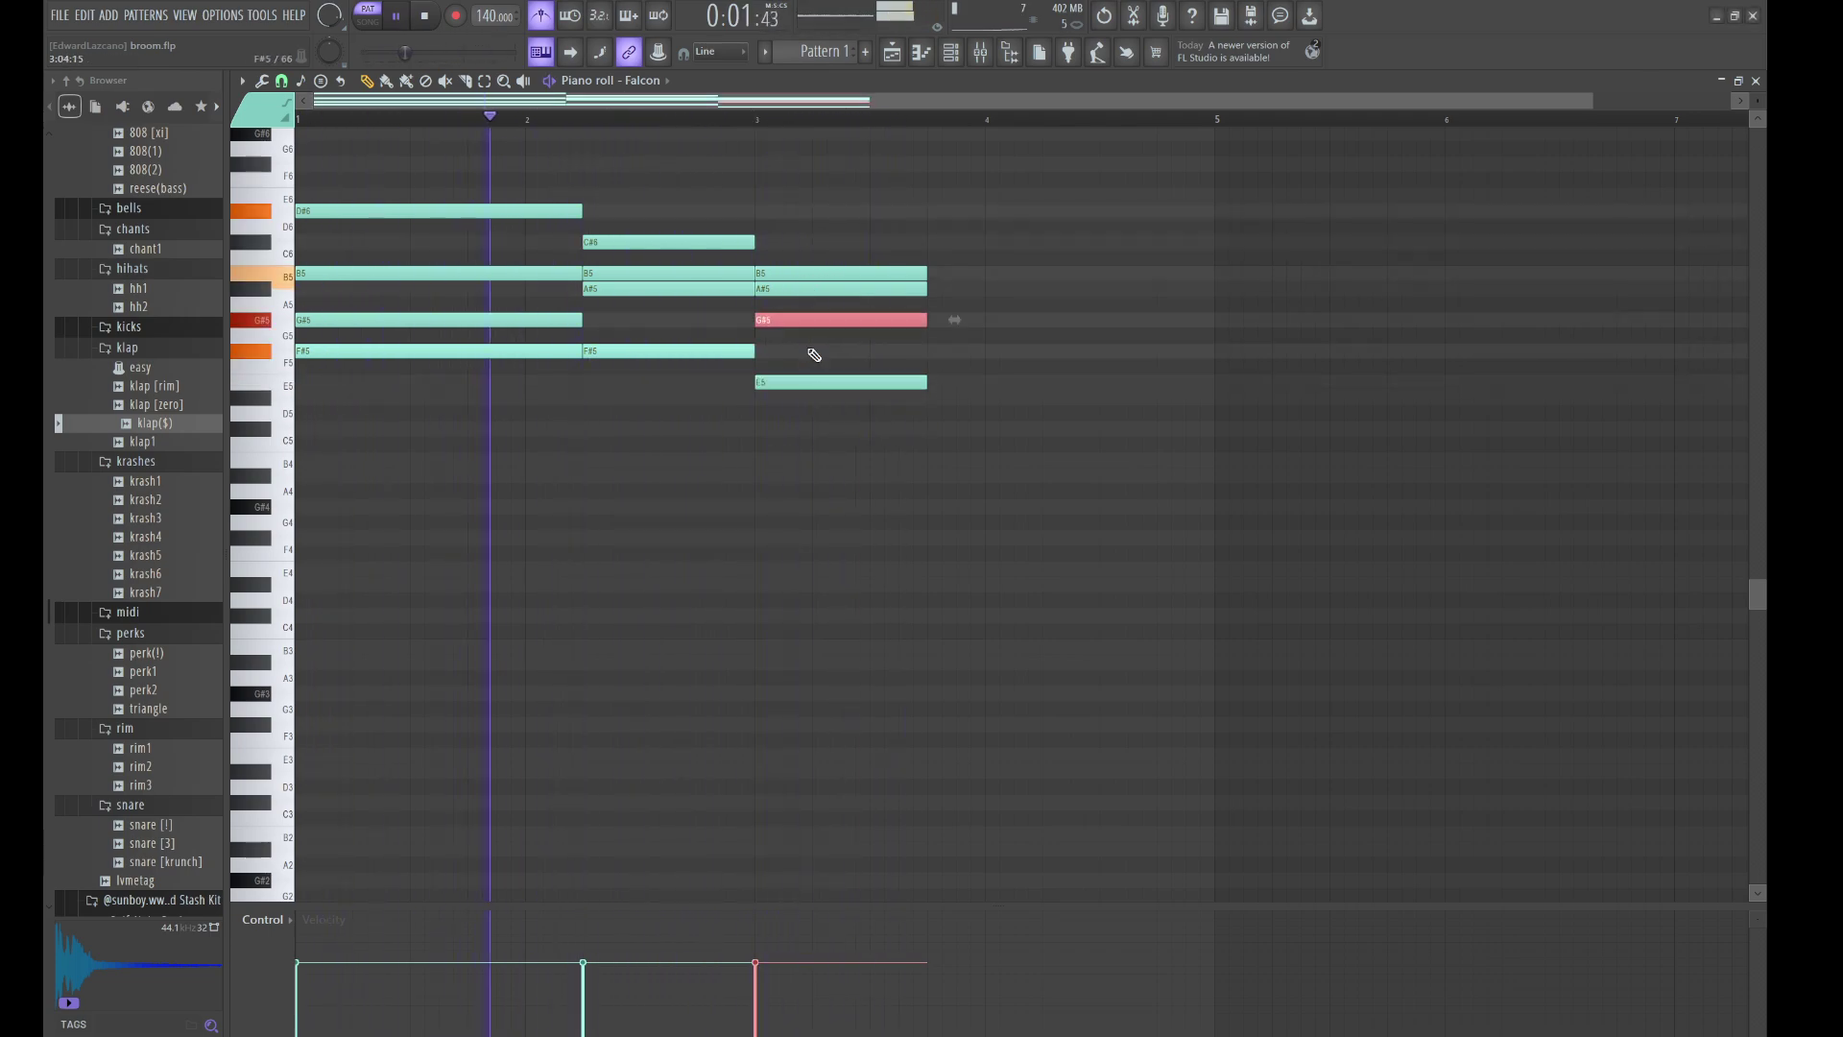
pyautogui.moveTo(847, 453); pyautogui.dragTo(952, 272)
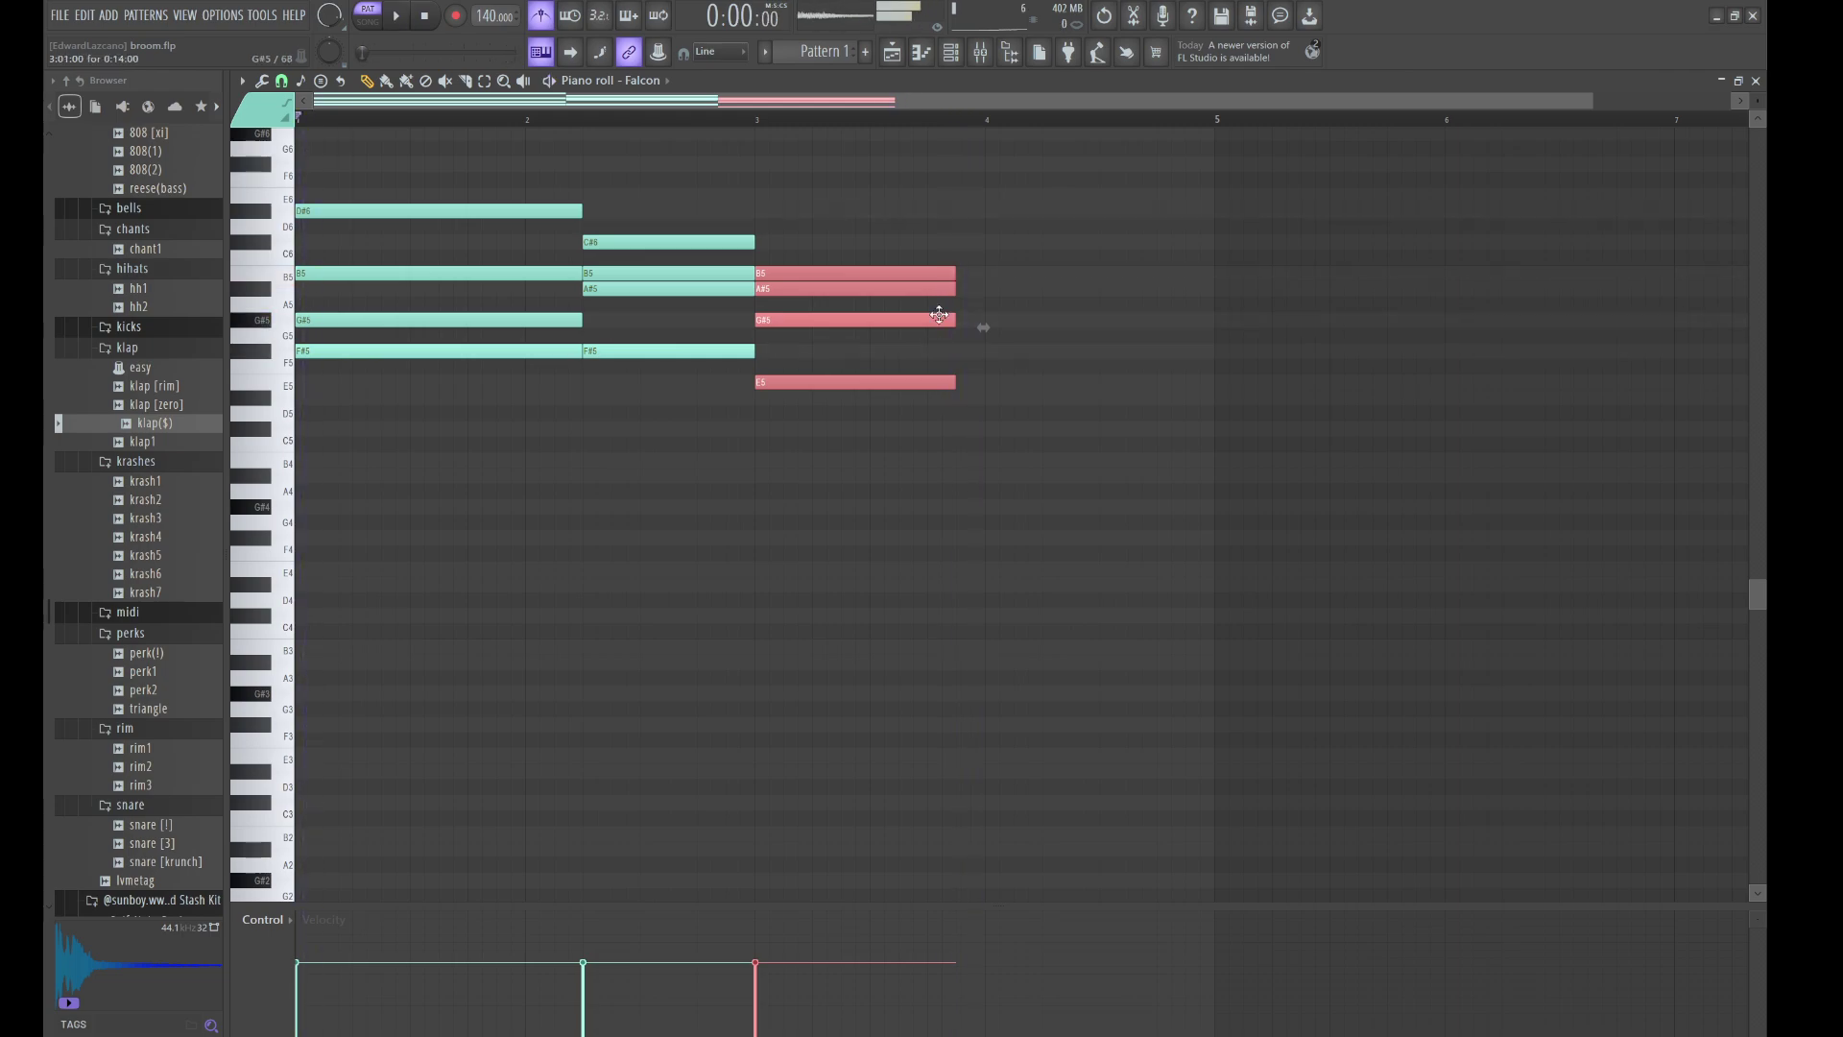
# - Duplicate the third chord directly after itself and raise the copy's A#5 to D#6
pyautogui.hotkey('ctrl', 'b')
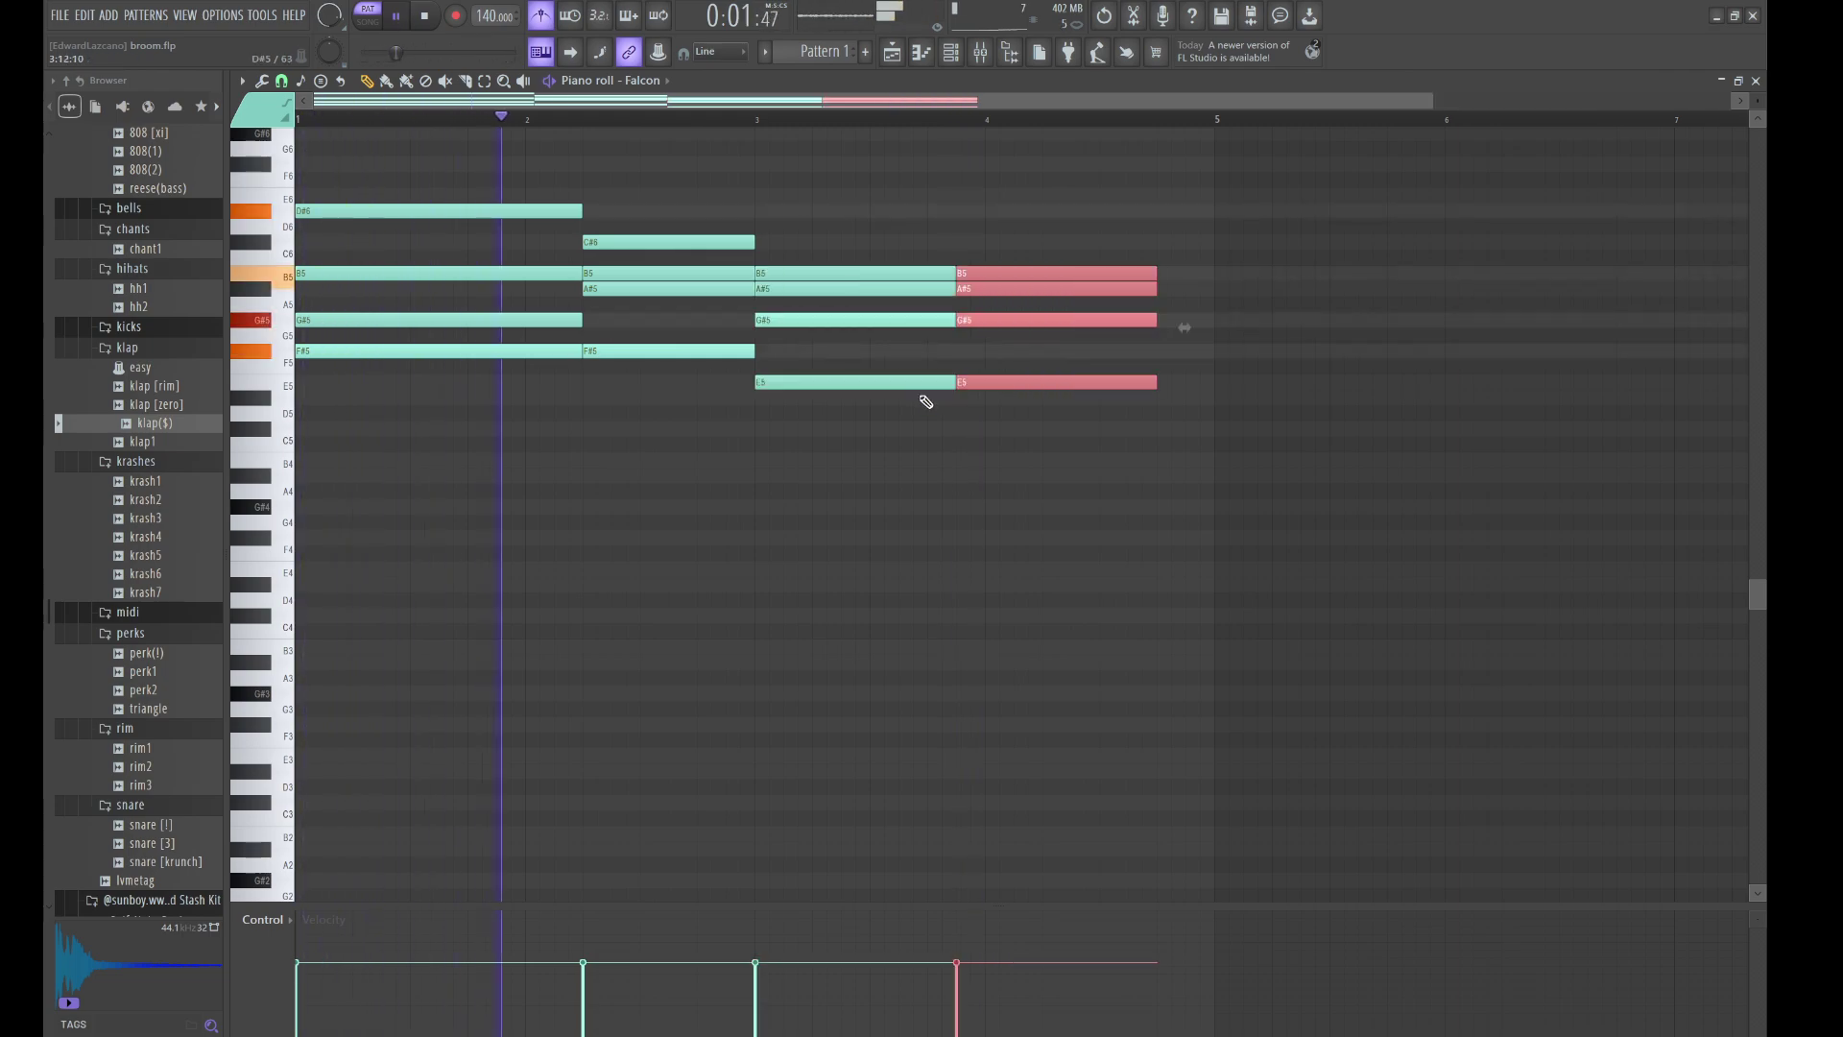
pyautogui.click(1000, 285)
pyautogui.press('Up')
pyautogui.press('Up')
pyautogui.press('Up')
pyautogui.press('Up')
pyautogui.press('Up')
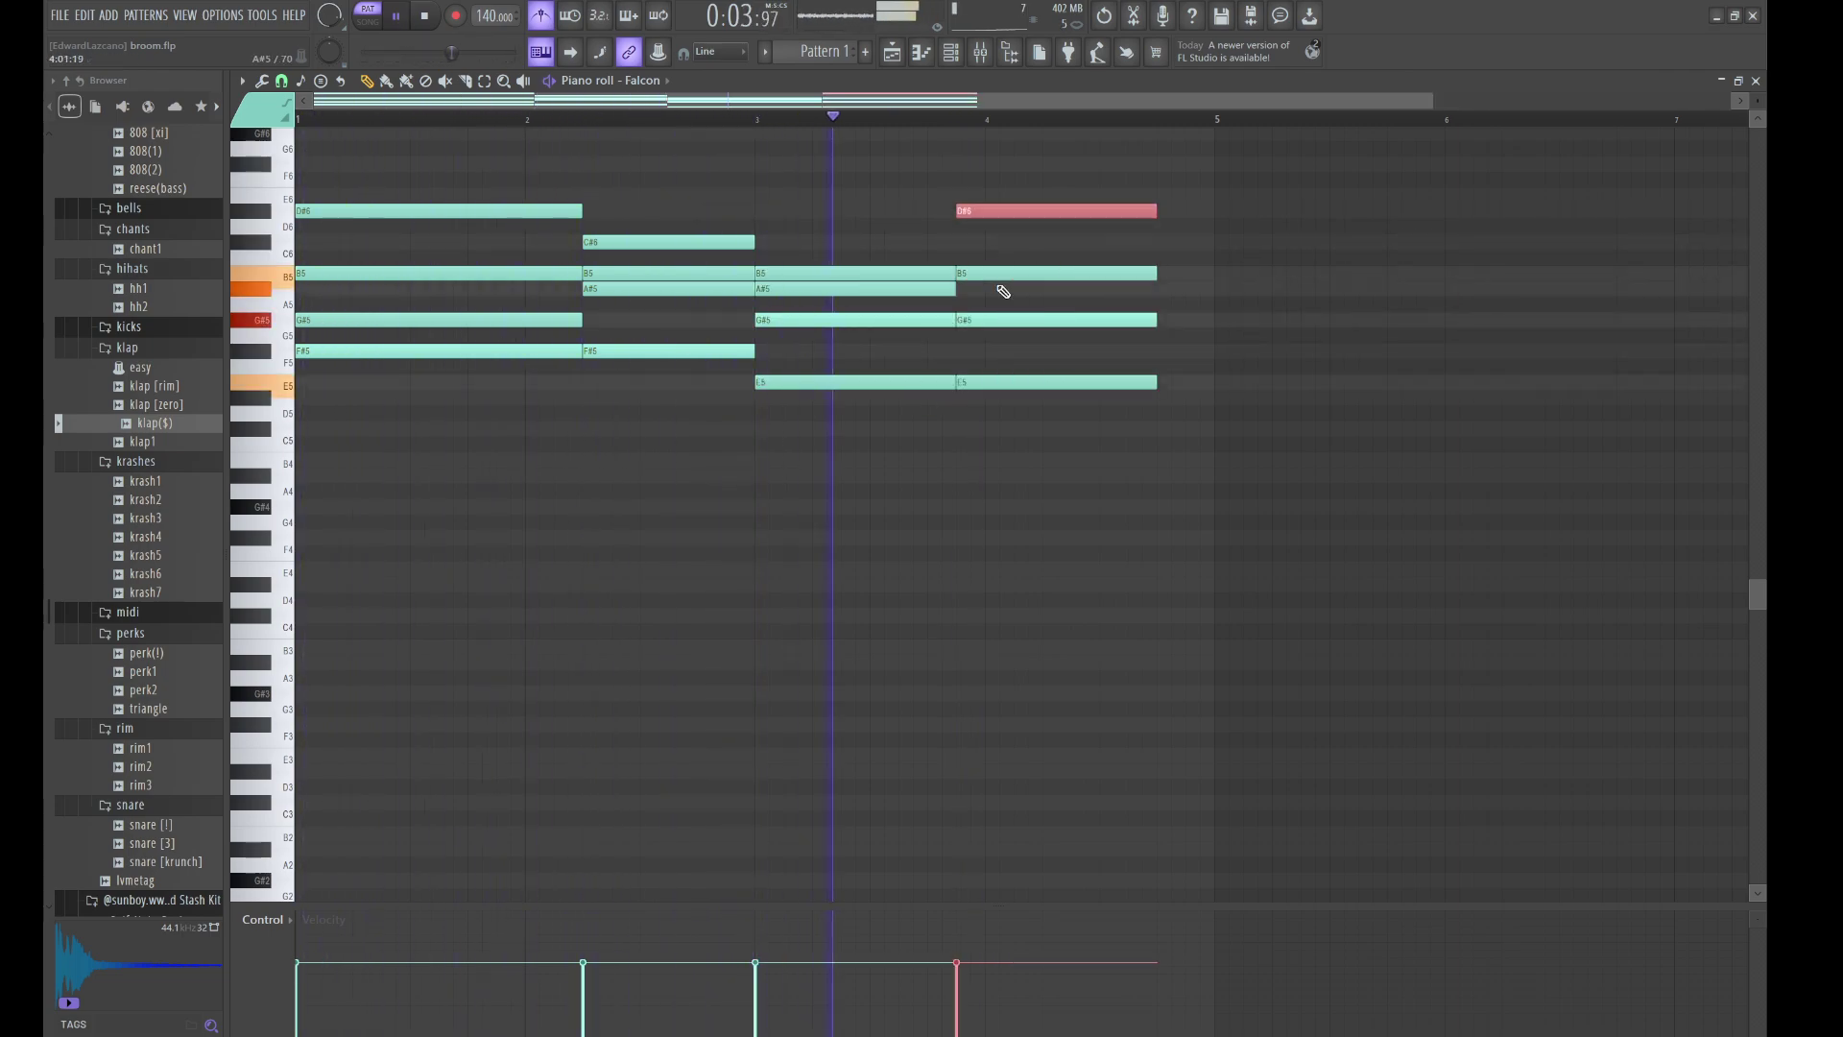
# - Shorten the fourth chord to half a bar and lower its D#6 one octave to D#5
pyautogui.moveTo(1025, 413); pyautogui.dragTo(1024, 187)
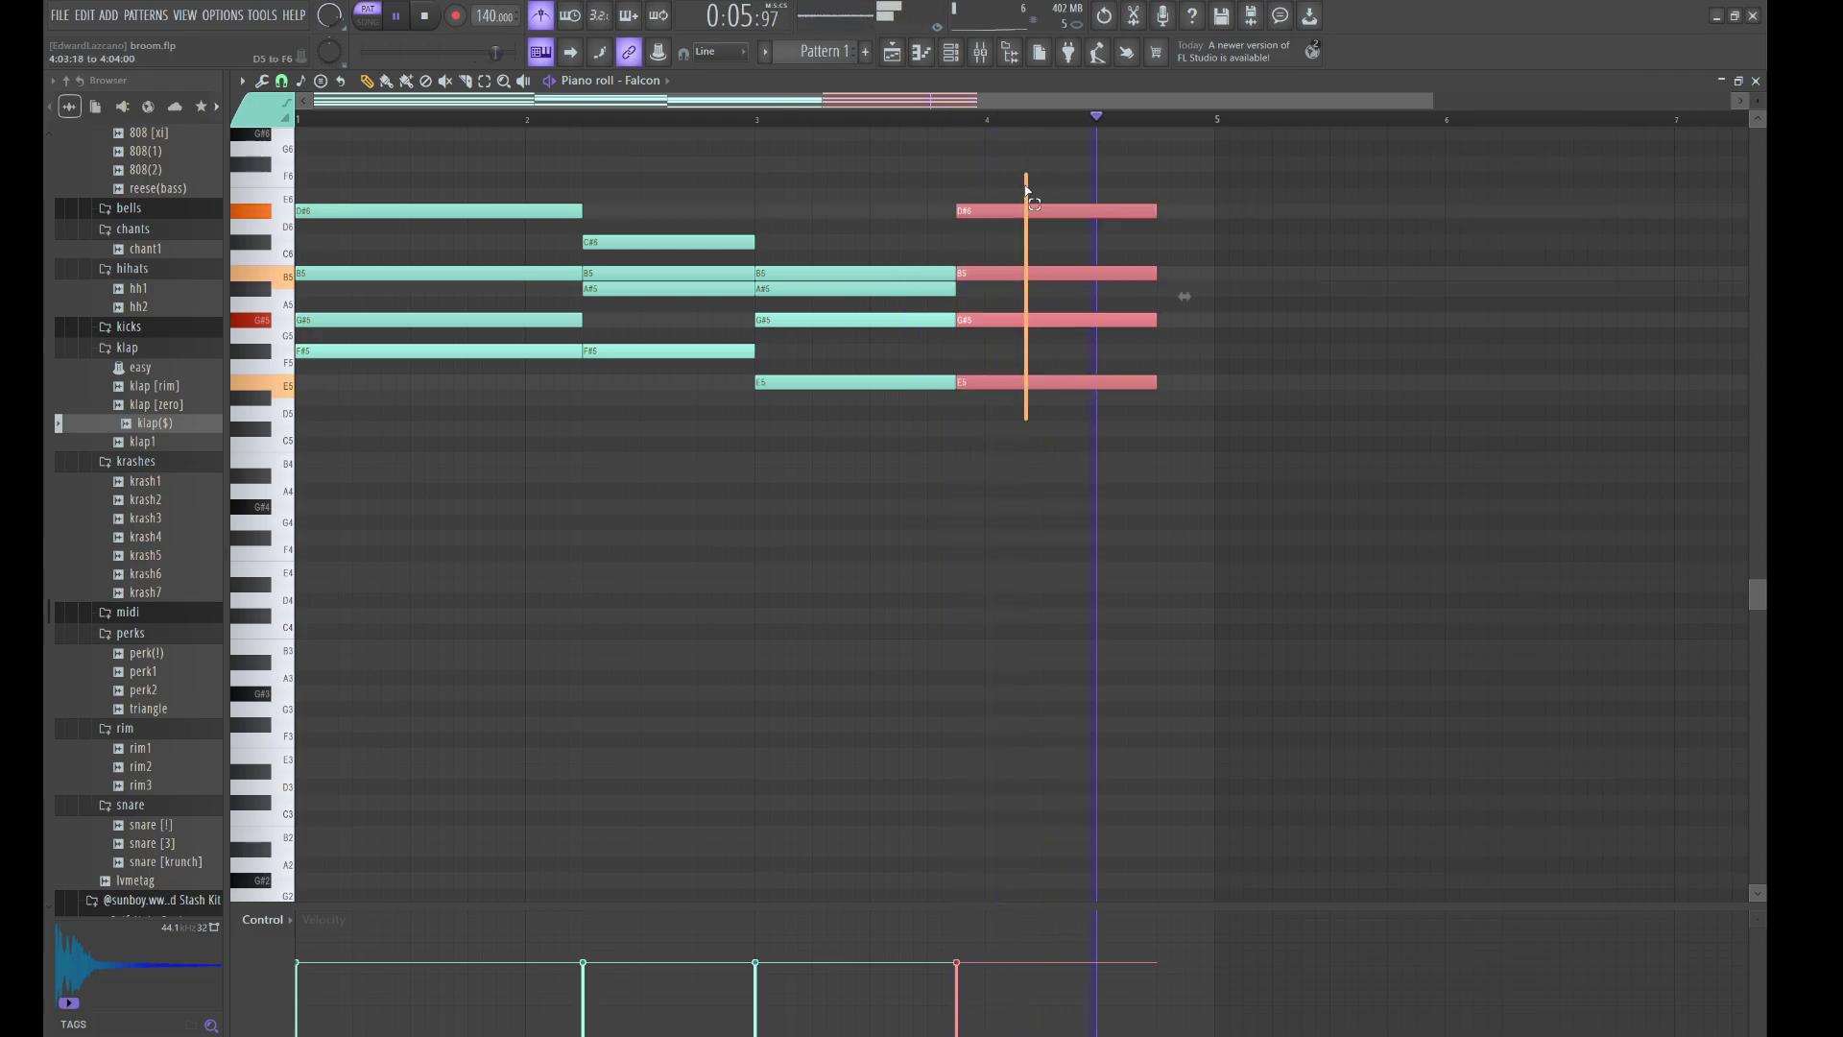
pyautogui.moveTo(1157, 211); pyautogui.dragTo(1063, 209)
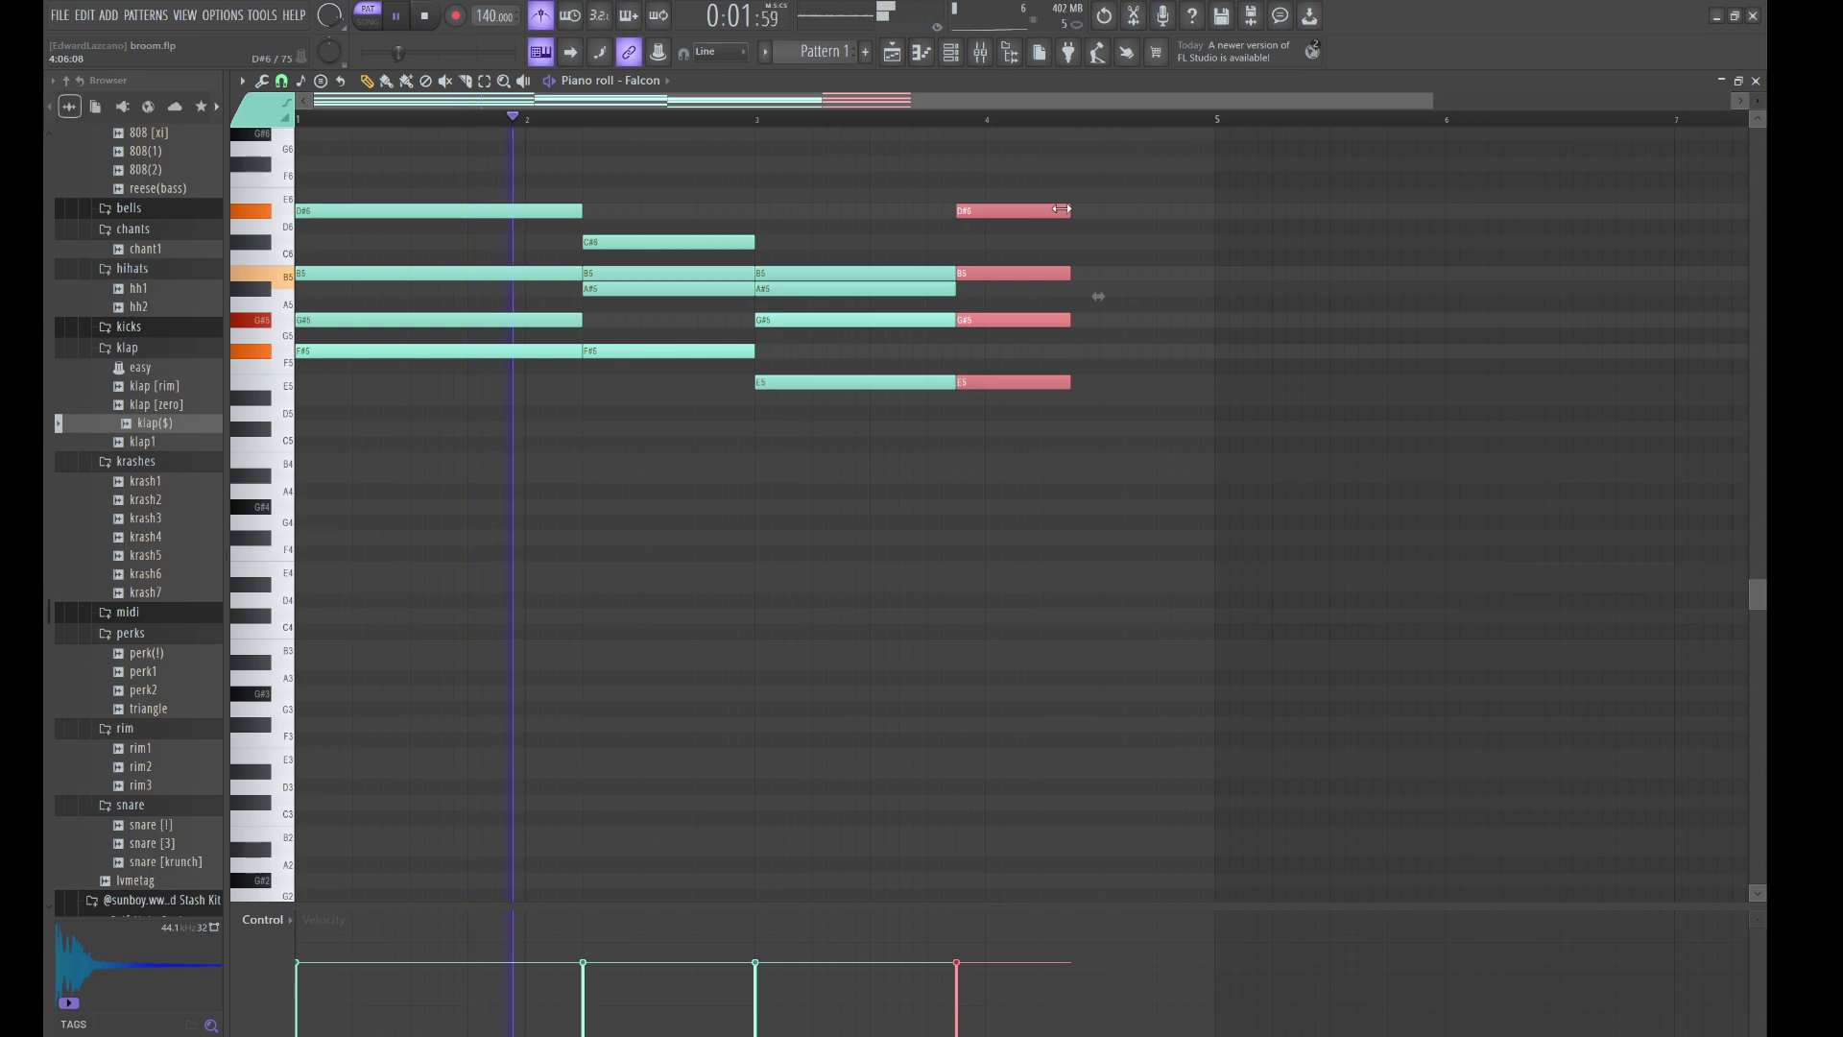
pyautogui.click(1046, 210)
pyautogui.hotkey('ctrl', 'Down')
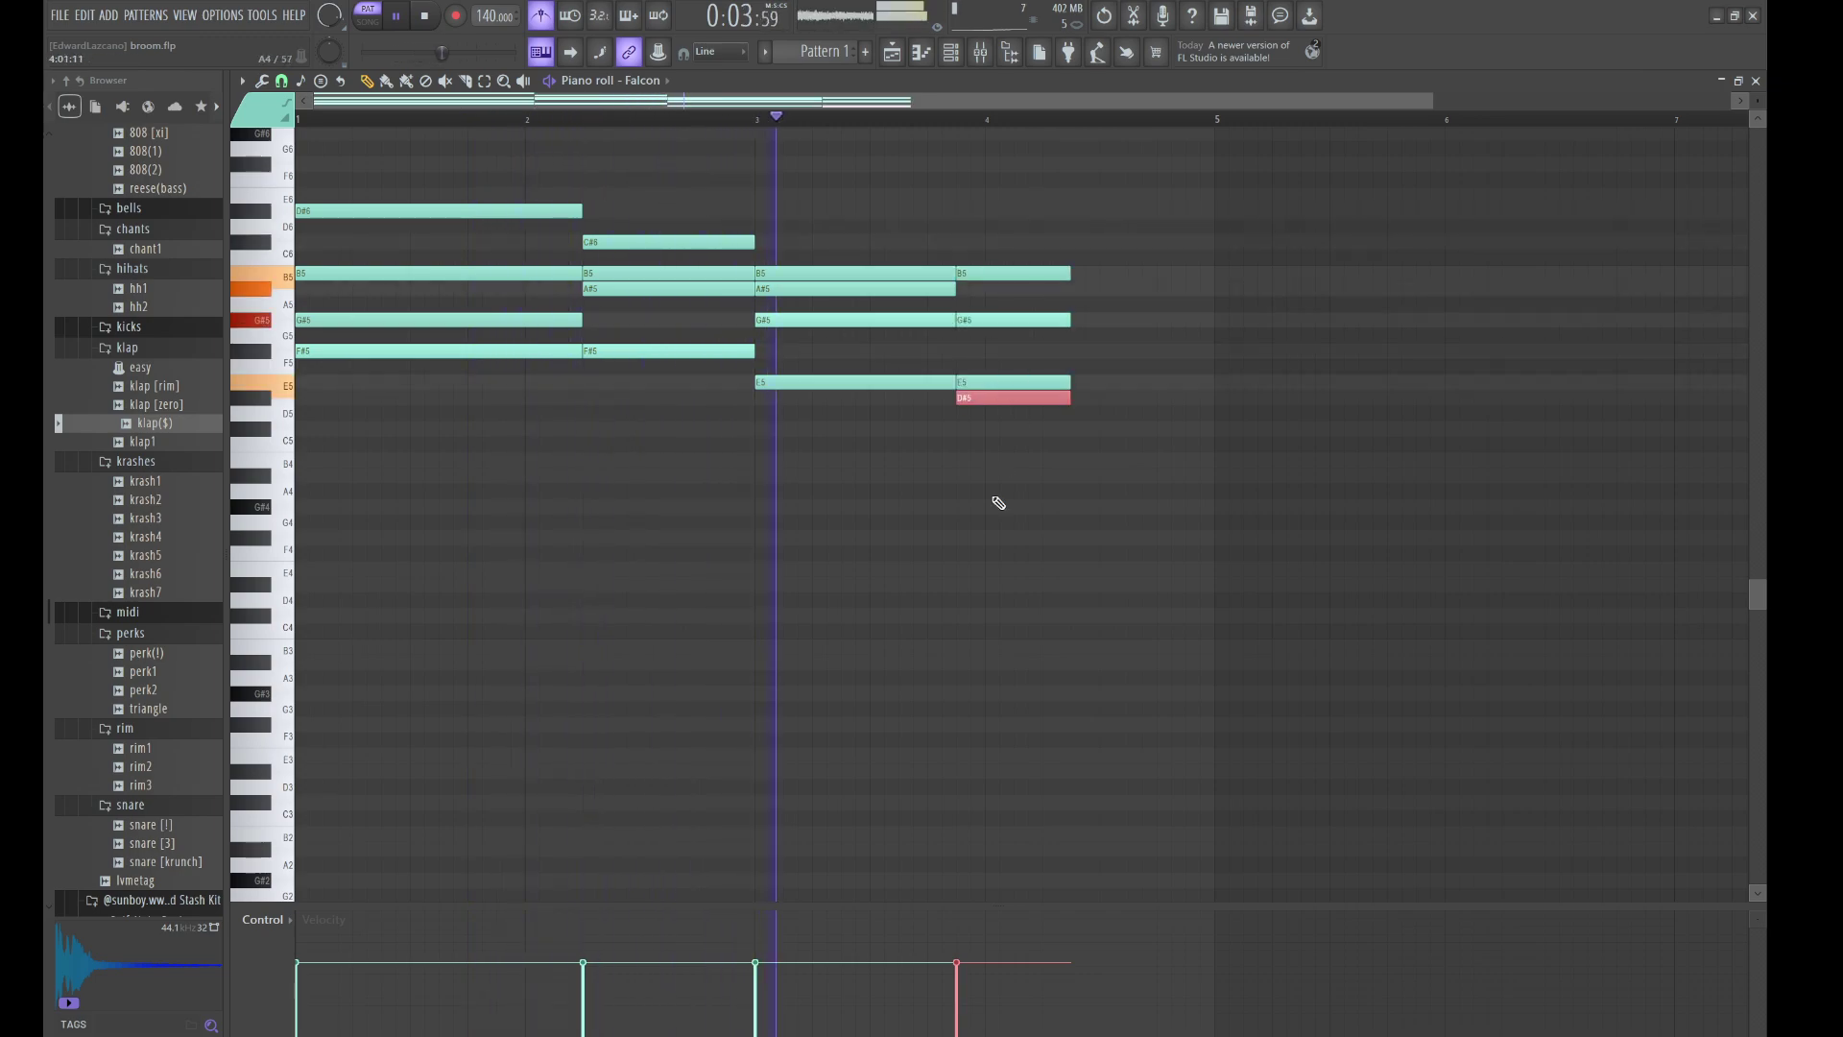
# - Duplicate the fourth chord, start the copy four steps into bar 4, and raise its G#5 to C#6
pyautogui.moveTo(995, 502); pyautogui.dragTo(971, 205)
pyautogui.hotkey('ctrl', 'b')
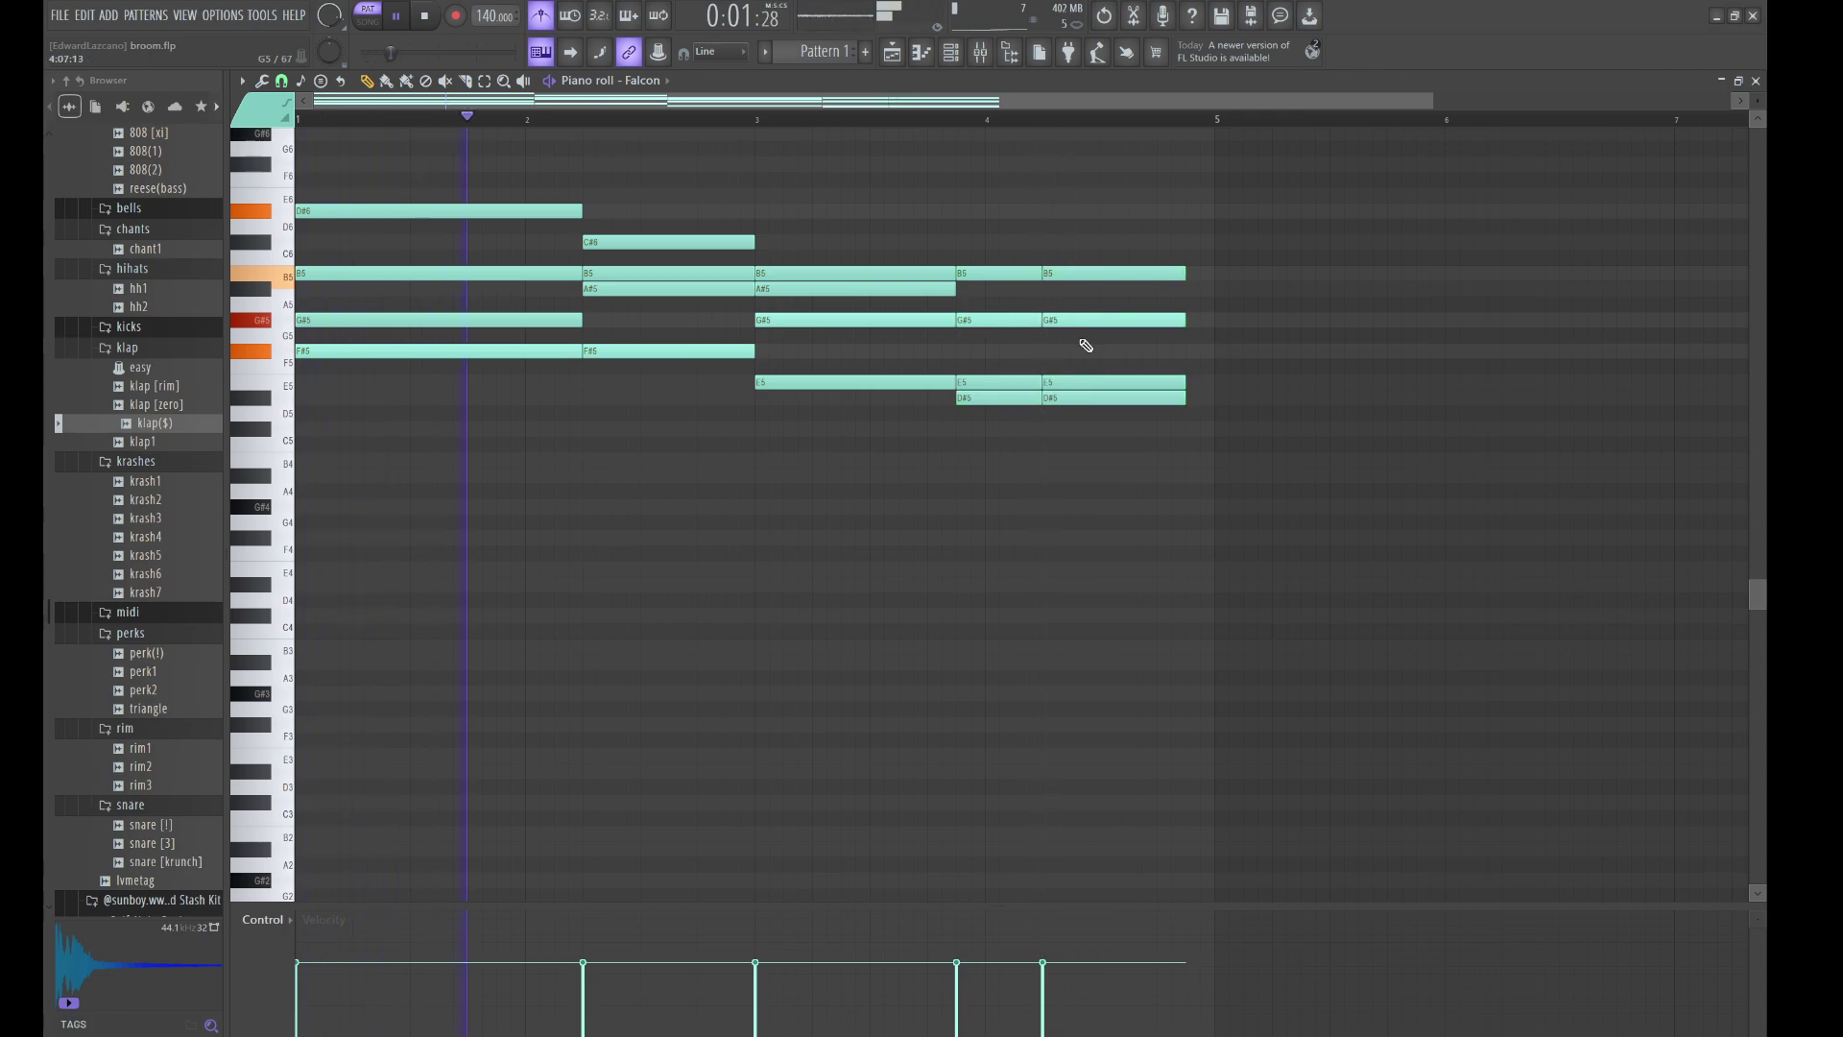
pyautogui.keyDown('ctrl'); pyautogui.click(1078, 322); pyautogui.keyUp('ctrl')
pyautogui.hotkey('shift', 'Up')
pyautogui.hotkey('shift', 'Up')
pyautogui.hotkey('shift', 'Up')
pyautogui.hotkey('shift', 'Up')
pyautogui.hotkey('shift', 'Up')
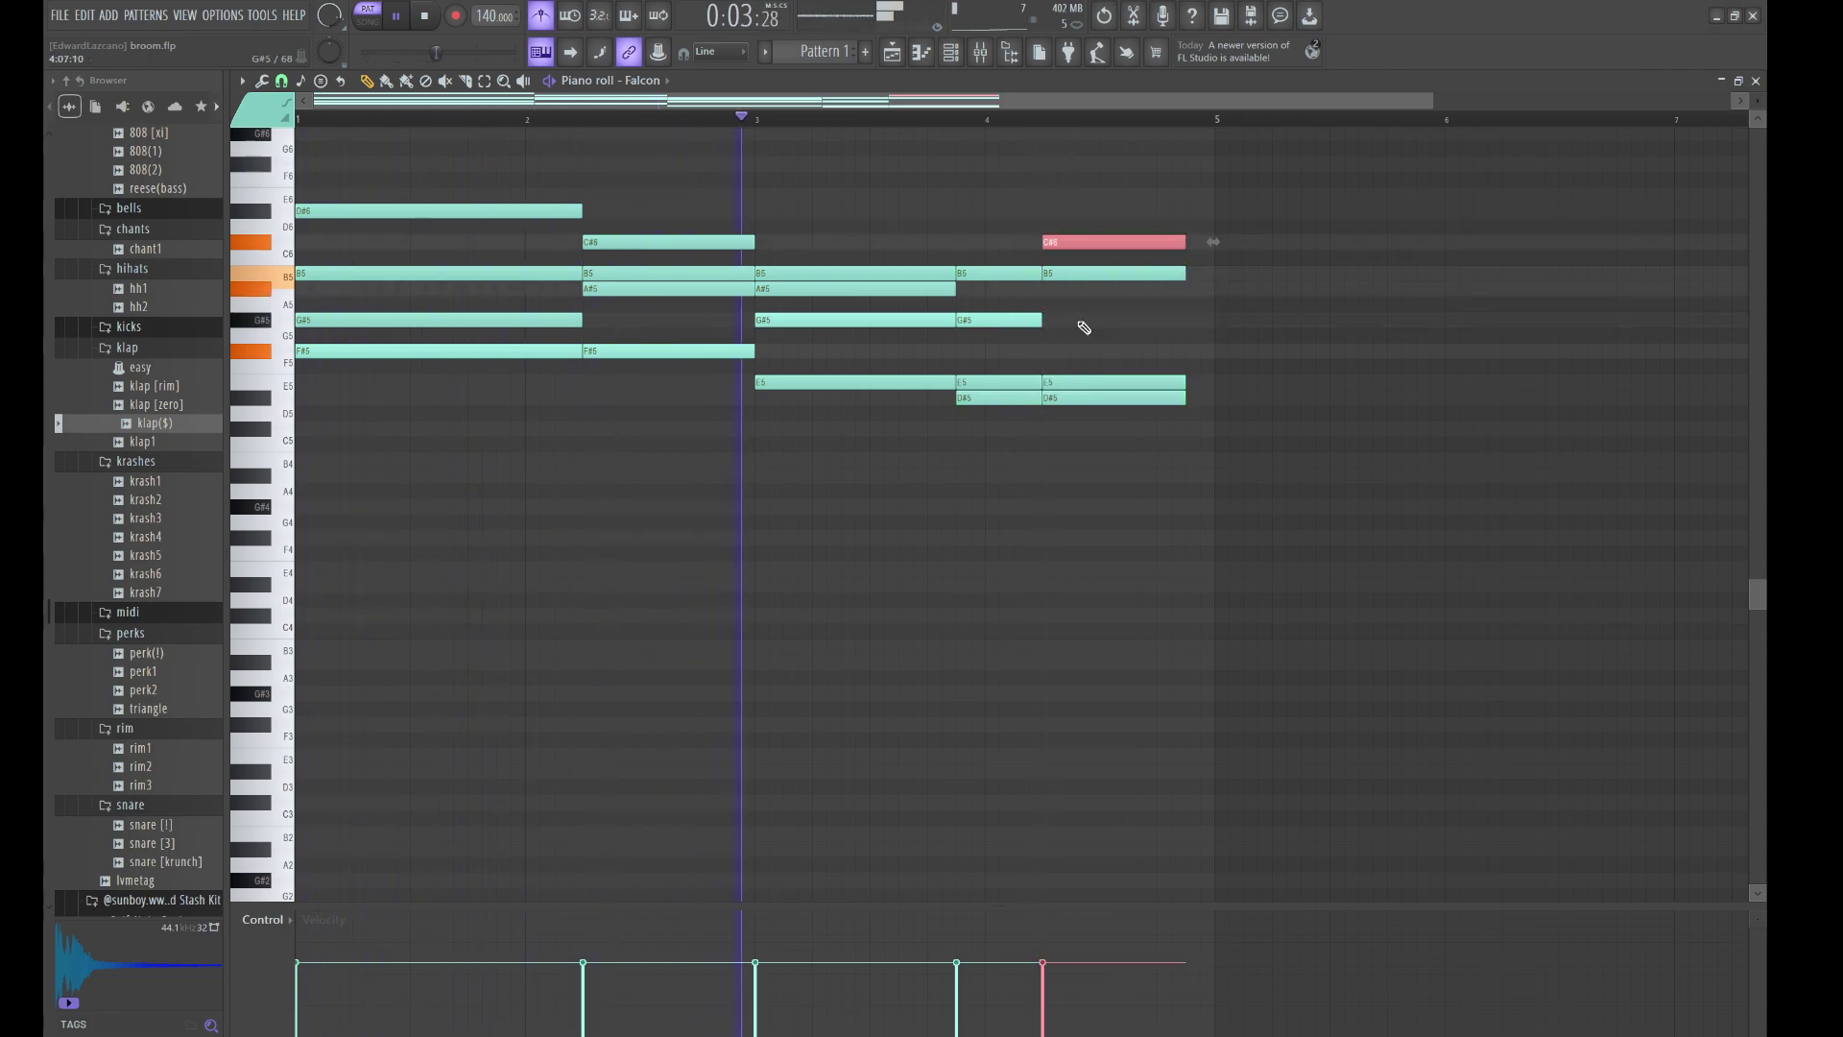
# - Lower the fifth chord's B5 to A#5 and extend the chord to the end of bar 4
pyautogui.click(1085, 277)
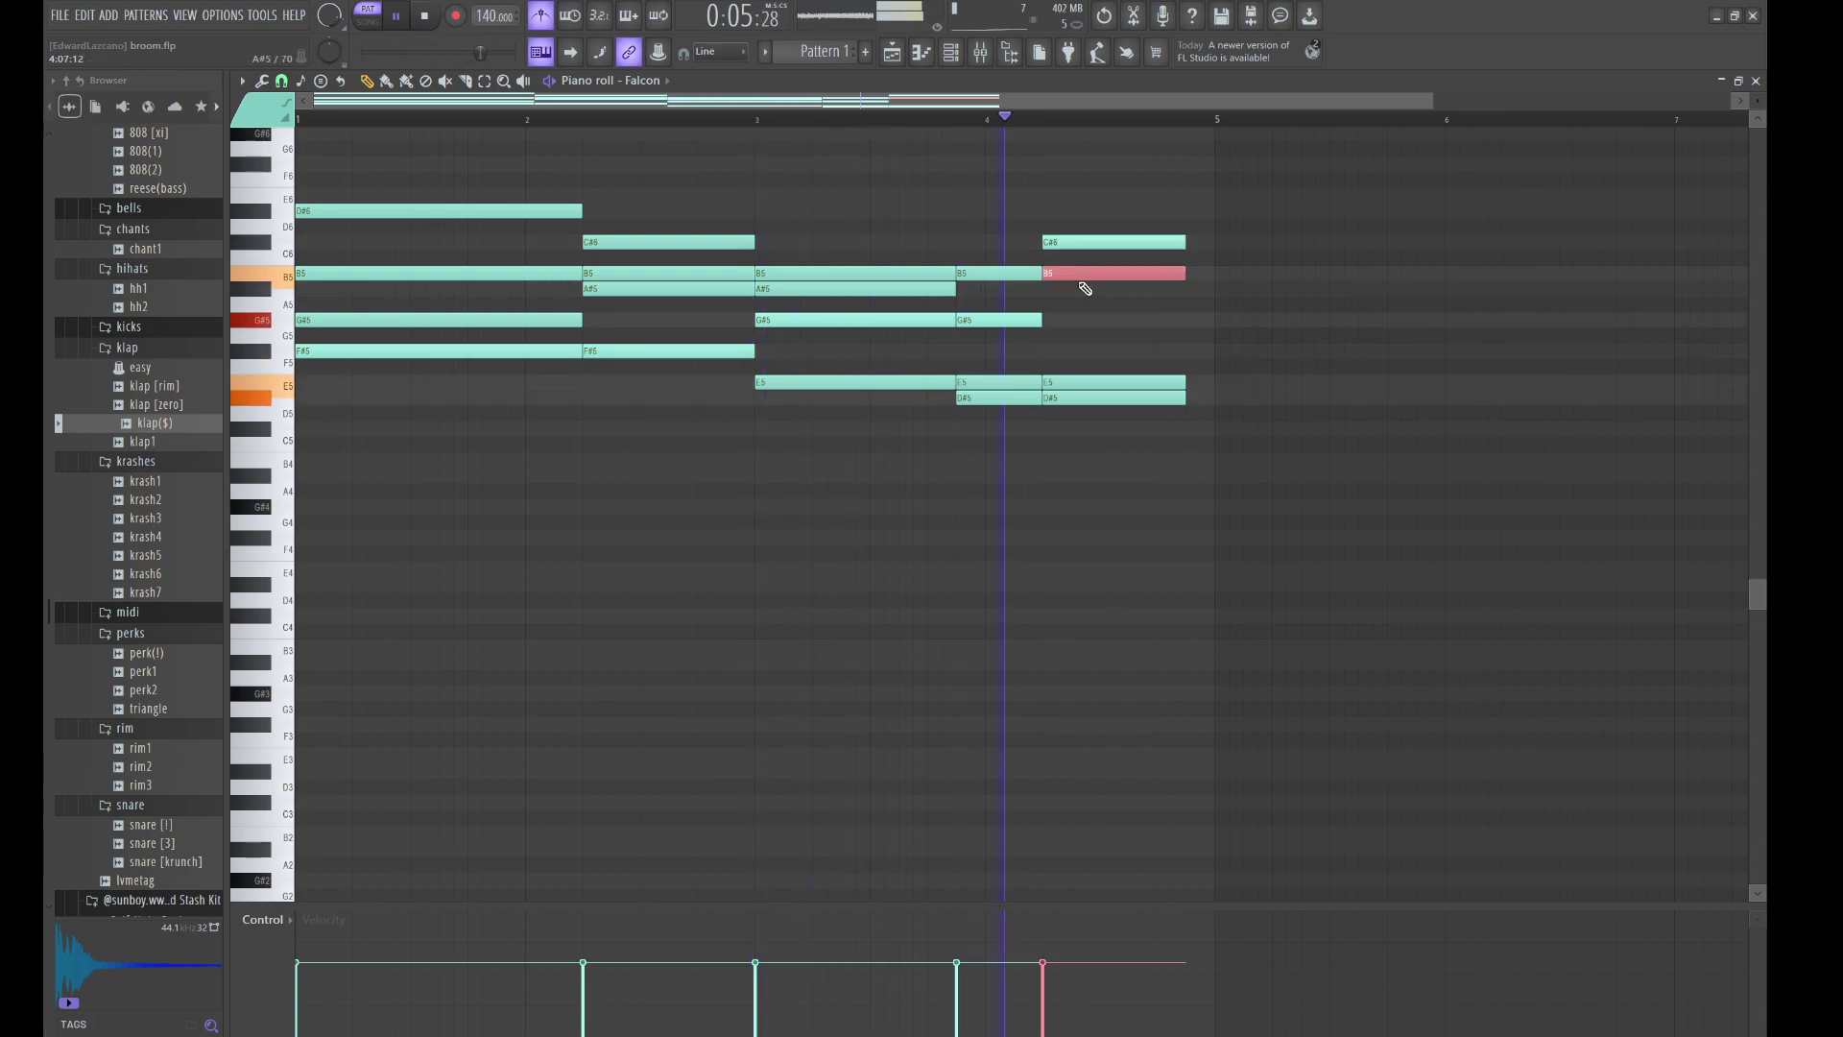
pyautogui.hotkey('shift', 'Down')
pyautogui.moveTo(1103, 444); pyautogui.dragTo(1215, 242)
pyautogui.hotkey('ctrl', 'd')
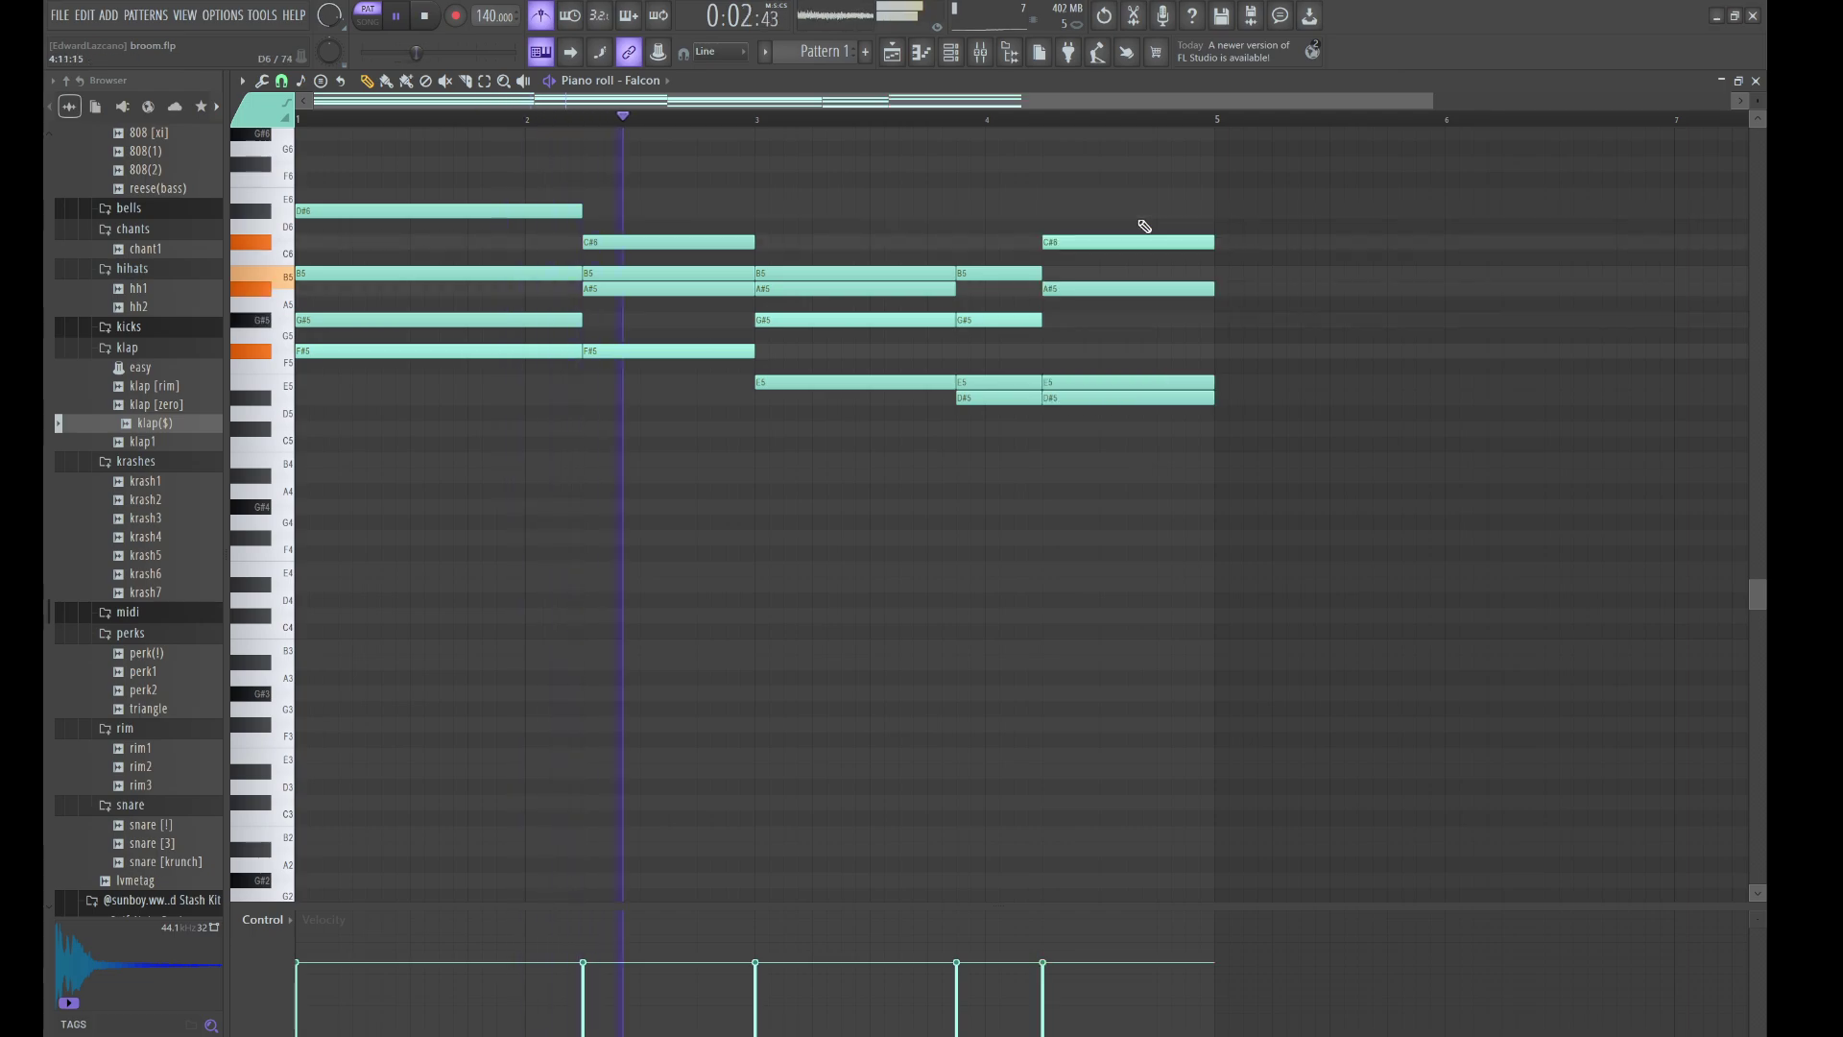
# - Duplicate the four-bar progression at bar 5 and lower the B5 in the copy's first chord to D#5
pyautogui.hotkey('ctrl', 'b')
pyautogui.hotkey('ctrl', 'd')
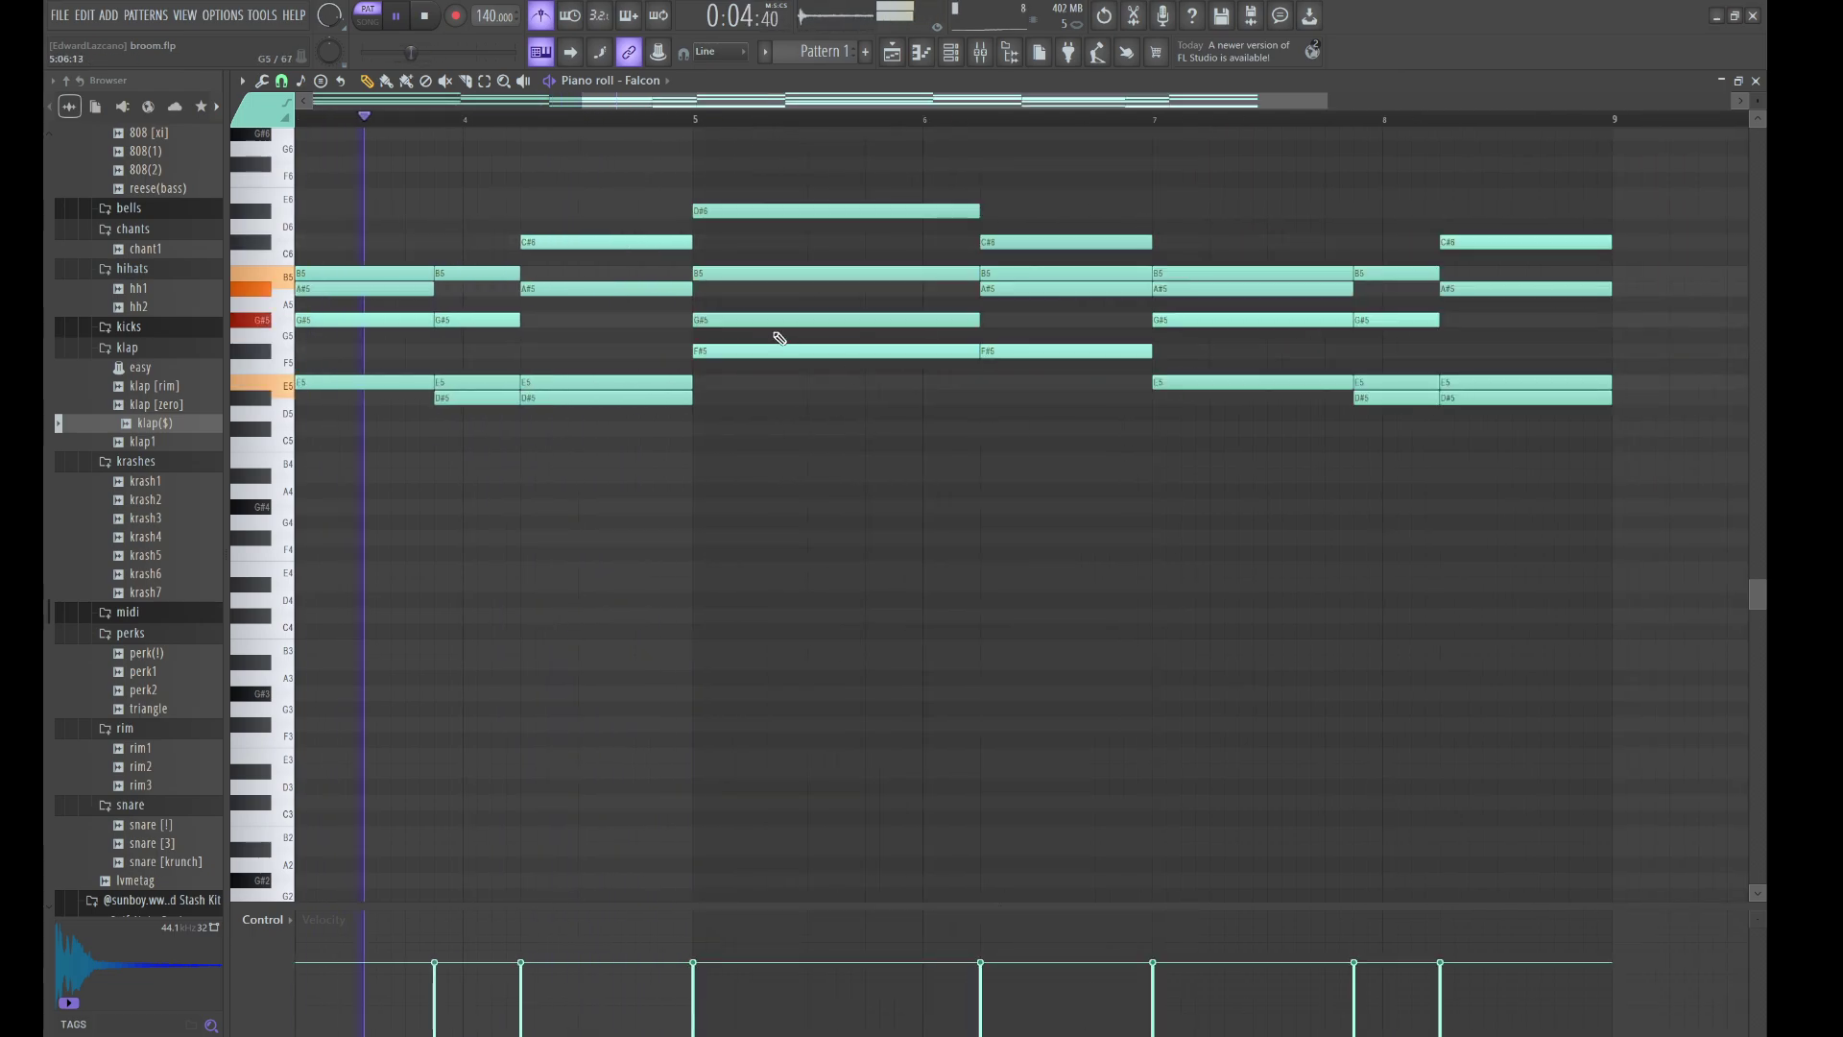
pyautogui.moveTo(813, 287); pyautogui.dragTo(789, 263)
pyautogui.hotkey('shift', 'Down')
pyautogui.hotkey('shift', 'Down')
pyautogui.hotkey('shift', 'Down')
pyautogui.hotkey('shift', 'Down')
pyautogui.hotkey('shift', 'Down')
pyautogui.hotkey('shift', 'Down')
pyautogui.hotkey('shift', 'Down')
pyautogui.hotkey('shift', 'Down')
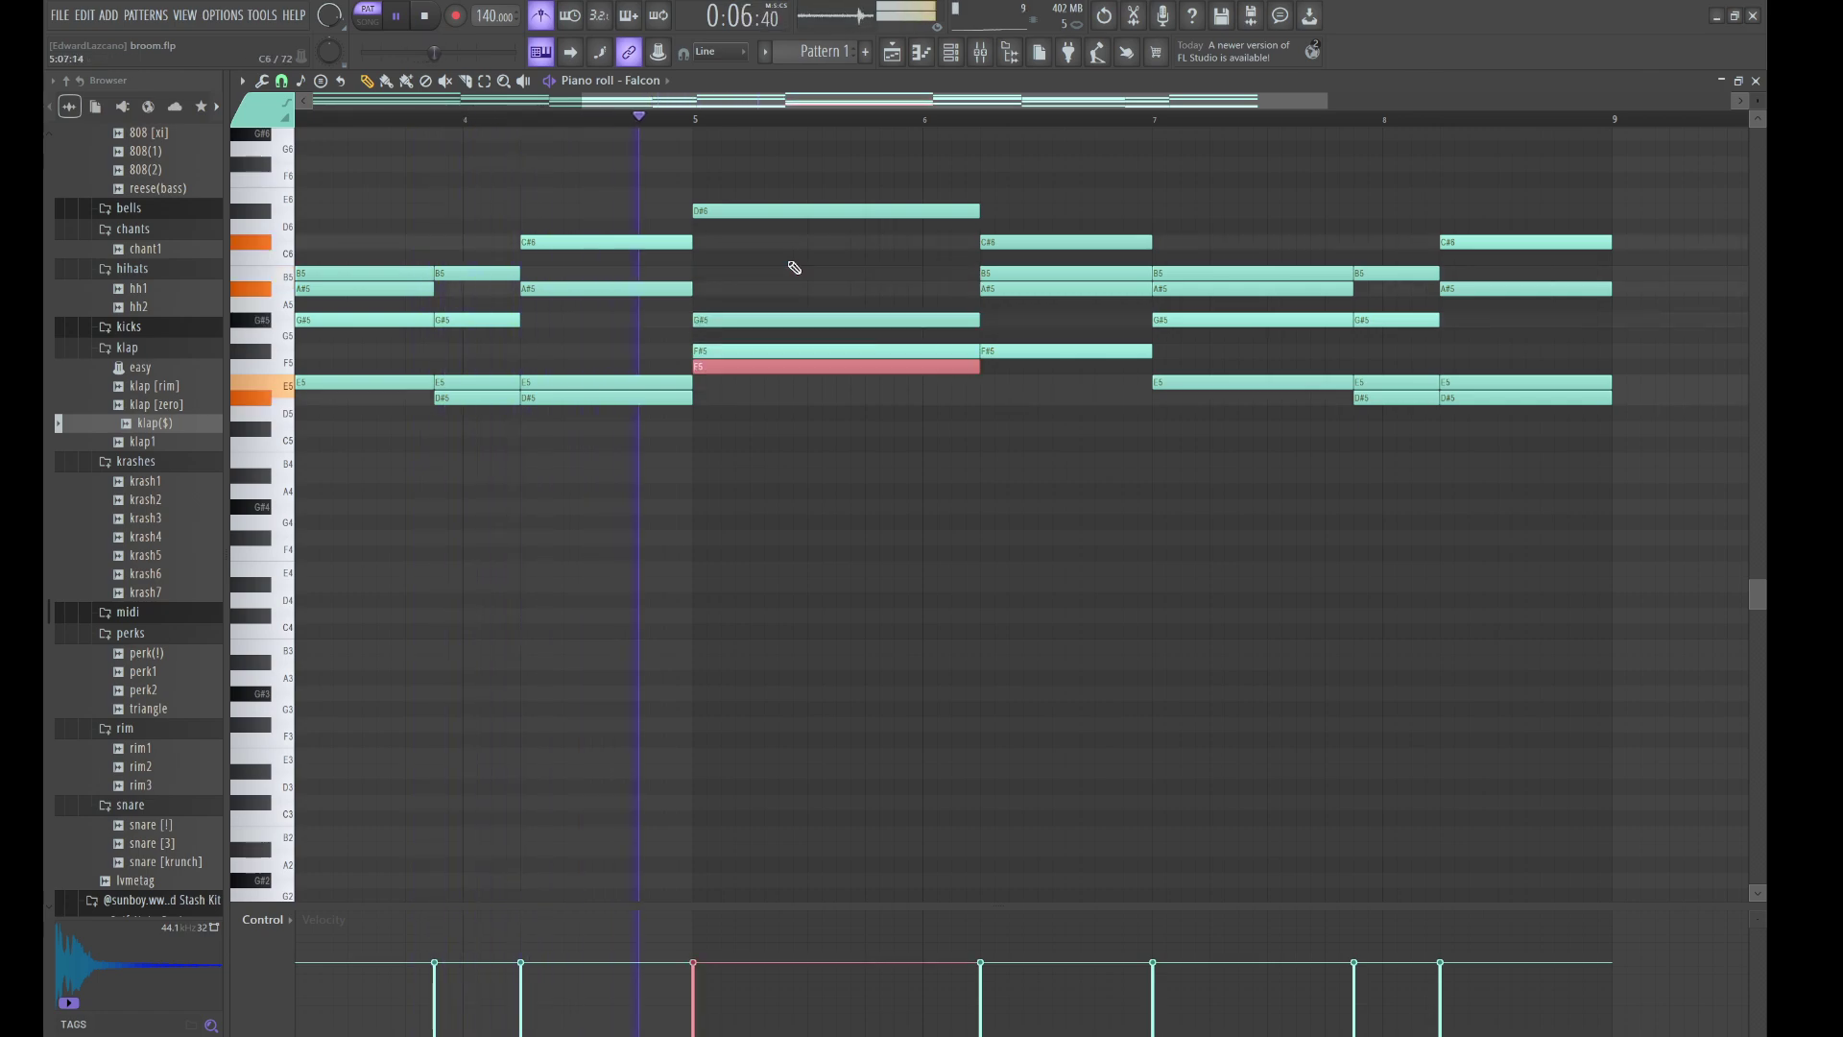
pyautogui.press('space')
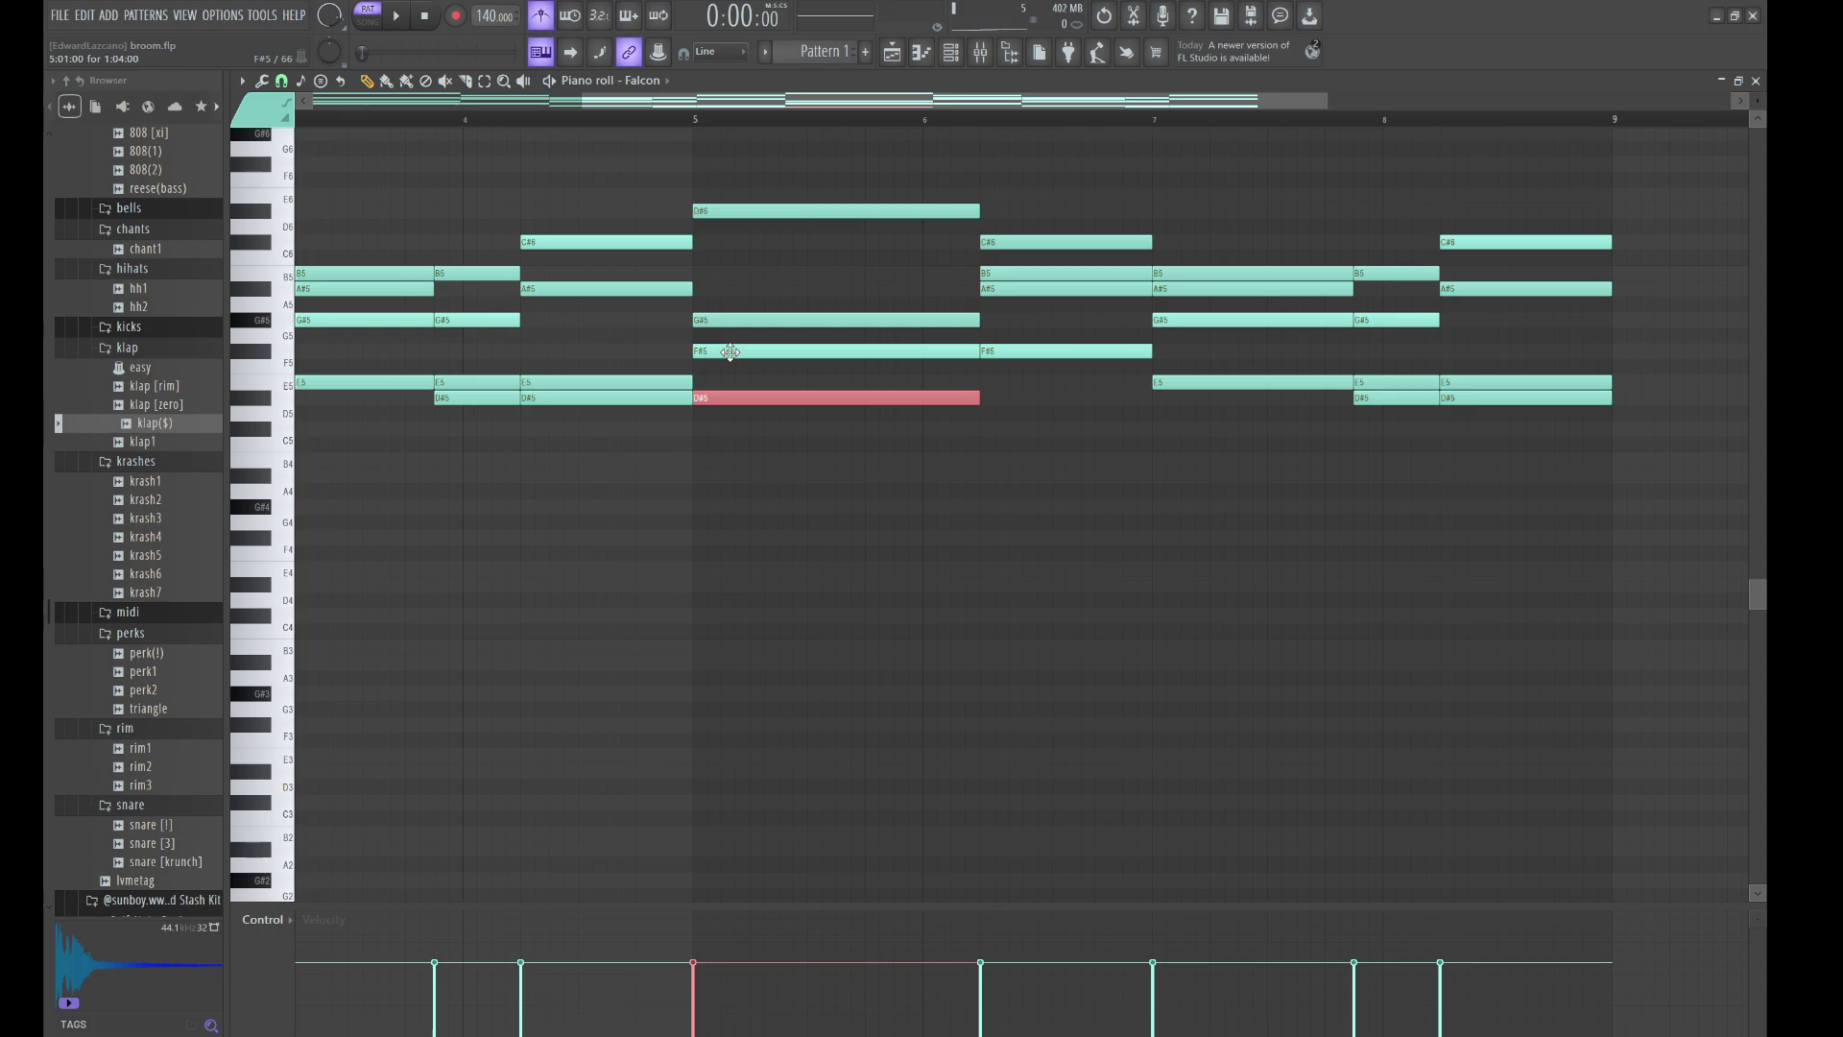
# - Lower the F#5 notes of the bar 5 and bar 6 chords to C#5
pyautogui.moveTo(730, 352); pyautogui.dragTo(997, 343)
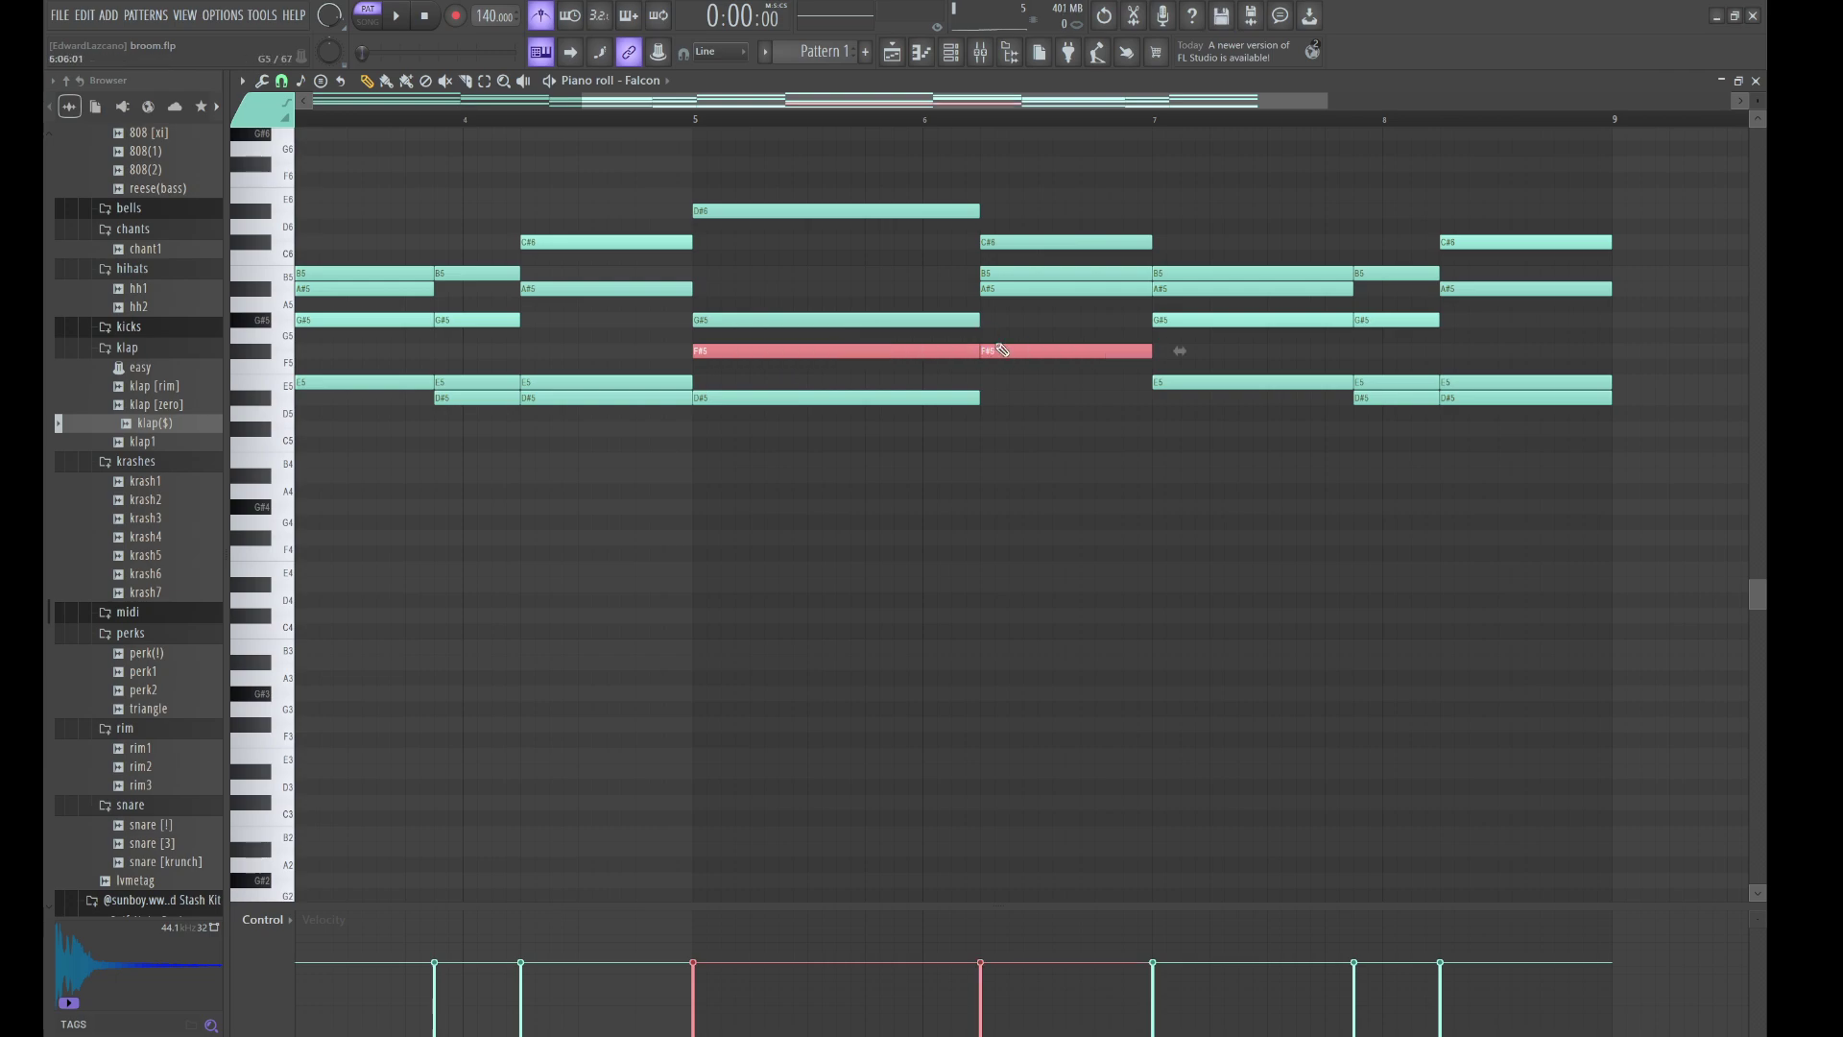
pyautogui.hotkey('shift', 'Down')
pyautogui.hotkey('shift', 'Down')
pyautogui.hotkey('shift', 'Down')
pyautogui.hotkey('shift', 'Down')
pyautogui.hotkey('shift', 'Down')
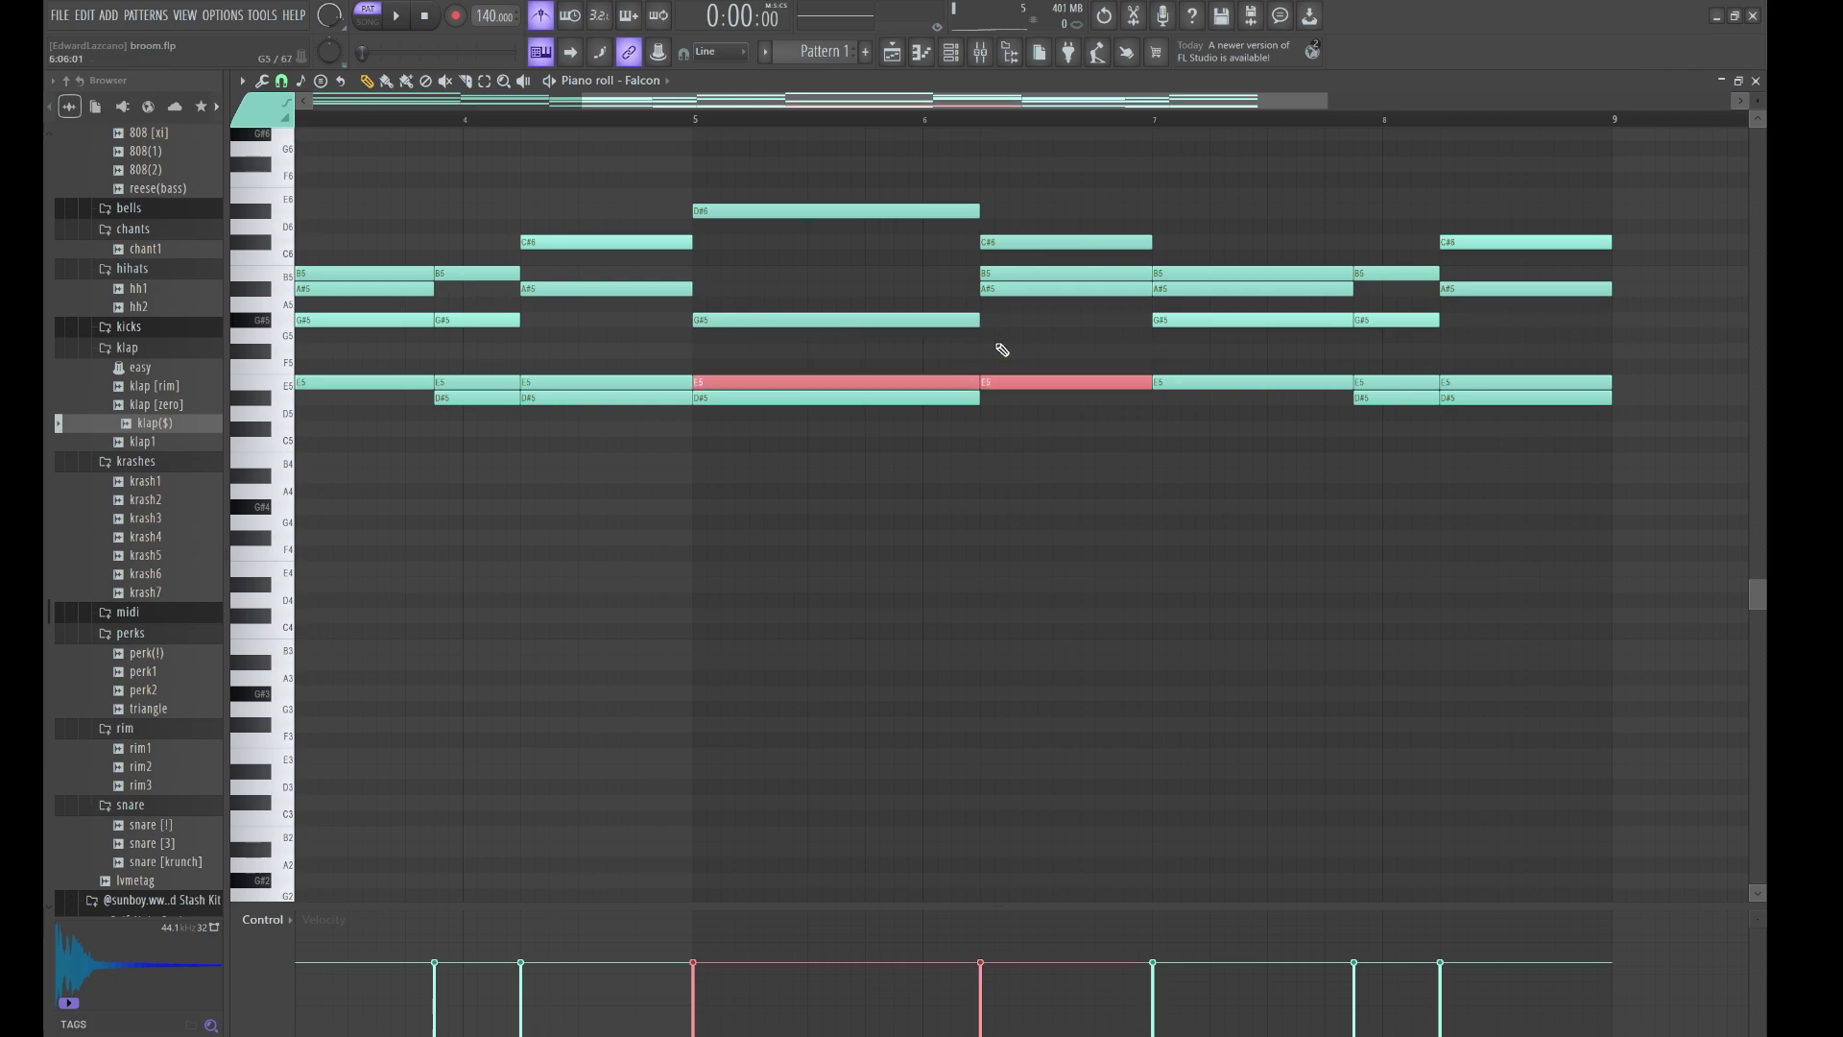
# - Lower the D#6 note of the bar 5 chord to B5
pyautogui.moveTo(830, 256); pyautogui.dragTo(768, 150)
pyautogui.hotkey('shift', 'Down')
pyautogui.hotkey('shift', 'Down')
pyautogui.hotkey('shift', 'Down')
pyautogui.hotkey('shift', 'Down')
pyautogui.hotkey('shift', 'Down')
pyautogui.hotkey('shift', 'Up')
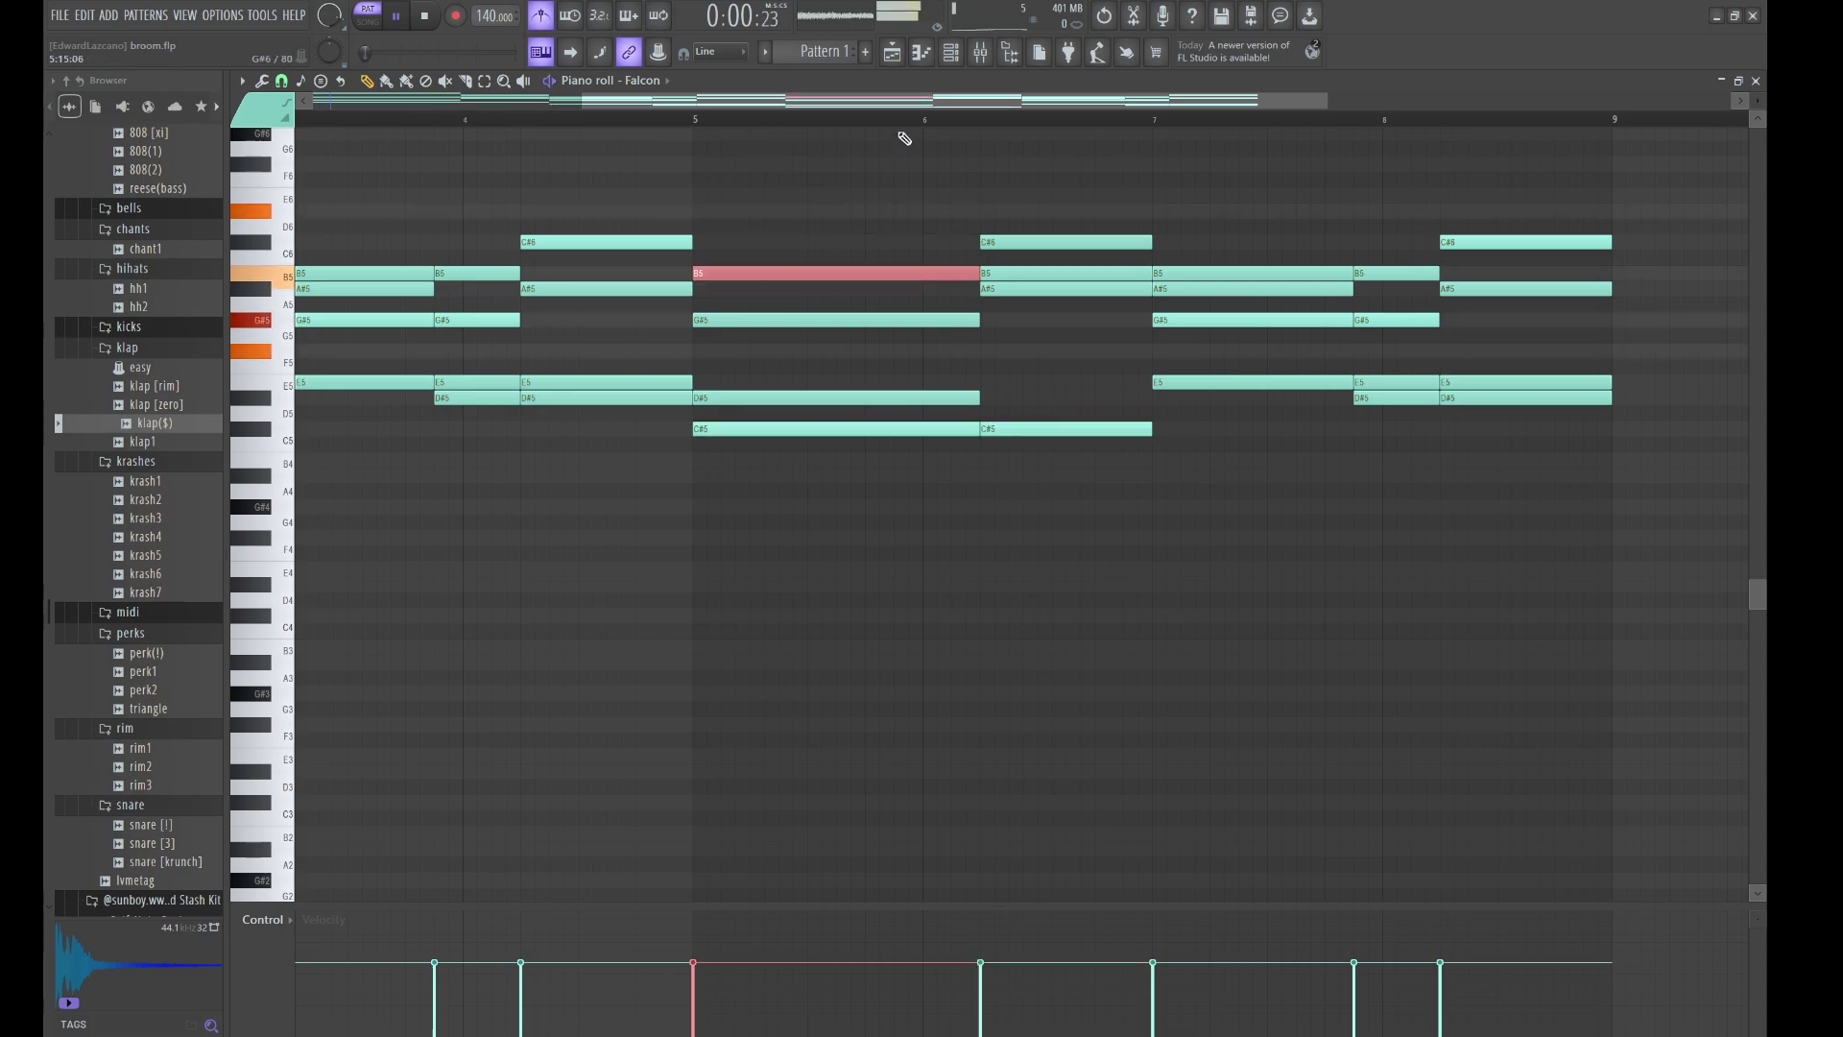
# - Lower the C#6 note of the bar 6 chord to F#5
pyautogui.click(1022, 242)
pyautogui.hotkey('ctrl', 'Down')
pyautogui.hotkey('shift', 'Up')
pyautogui.hotkey('shift', 'Up')
pyautogui.hotkey('shift', 'Up')
pyautogui.hotkey('shift', 'Up')
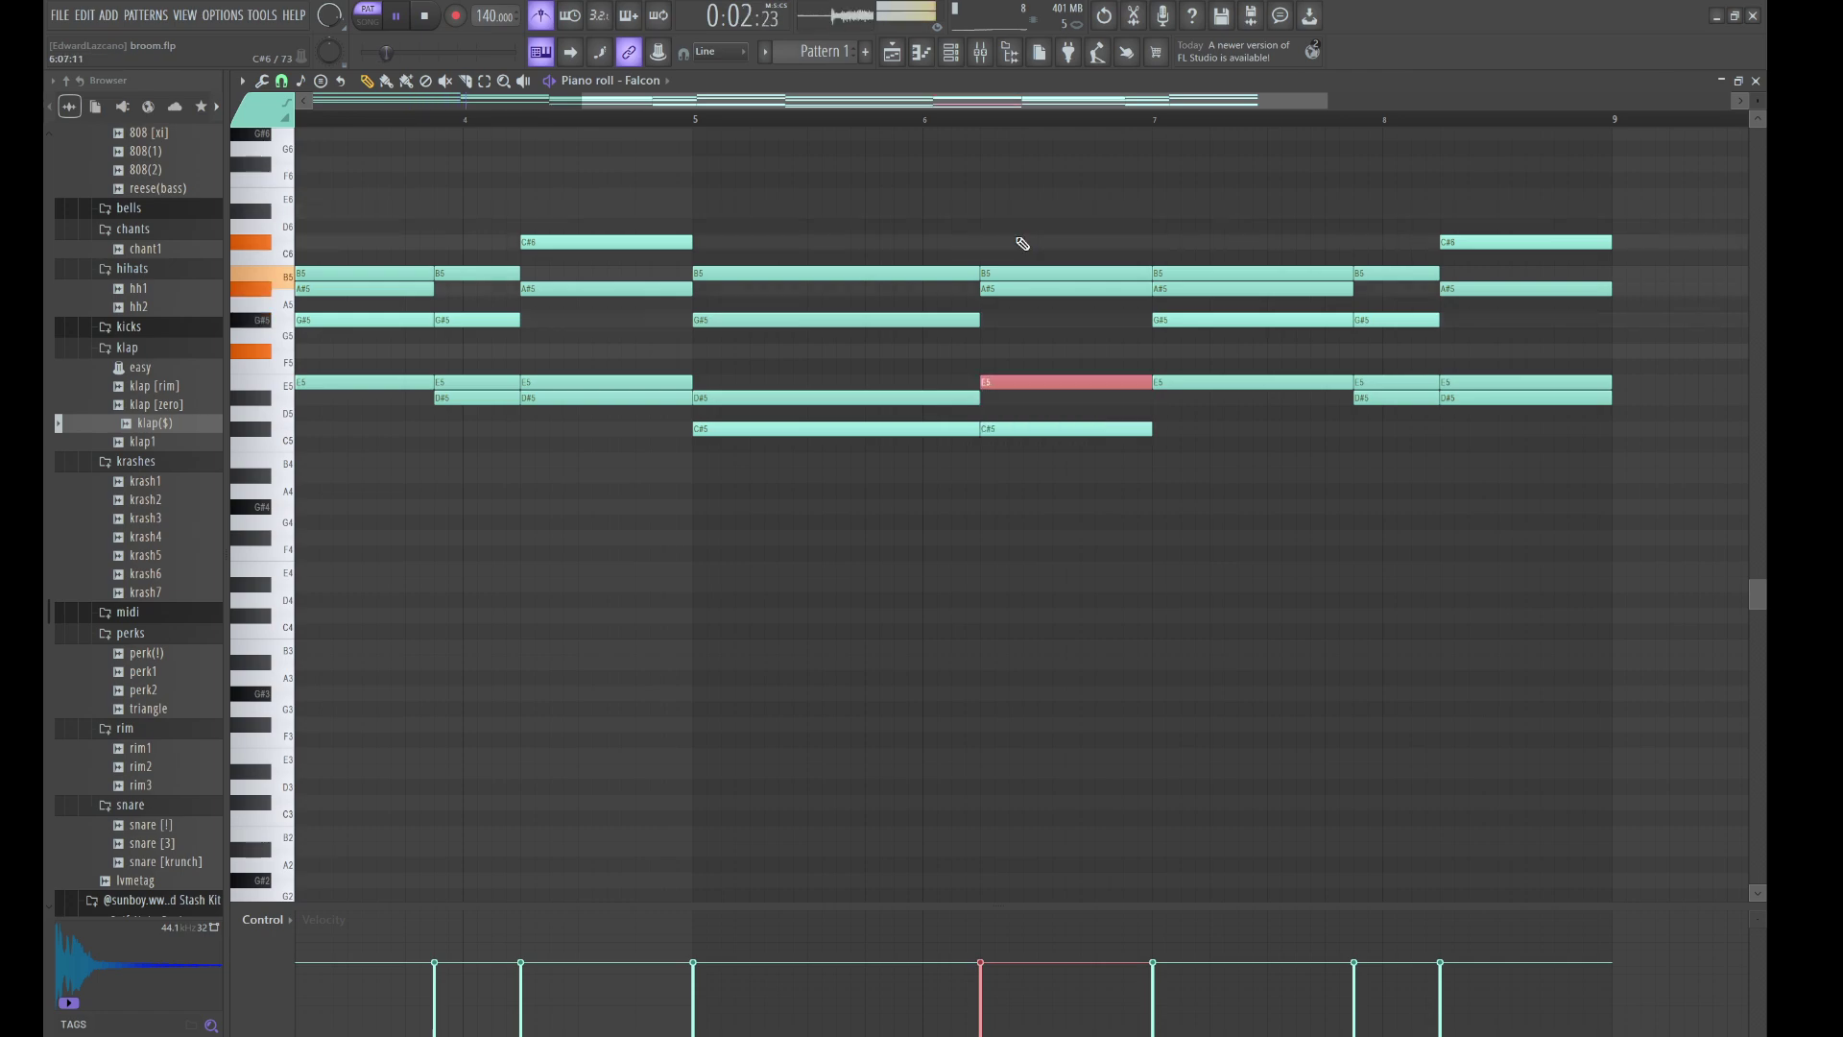
pyautogui.hotkey('shift', 'Up')
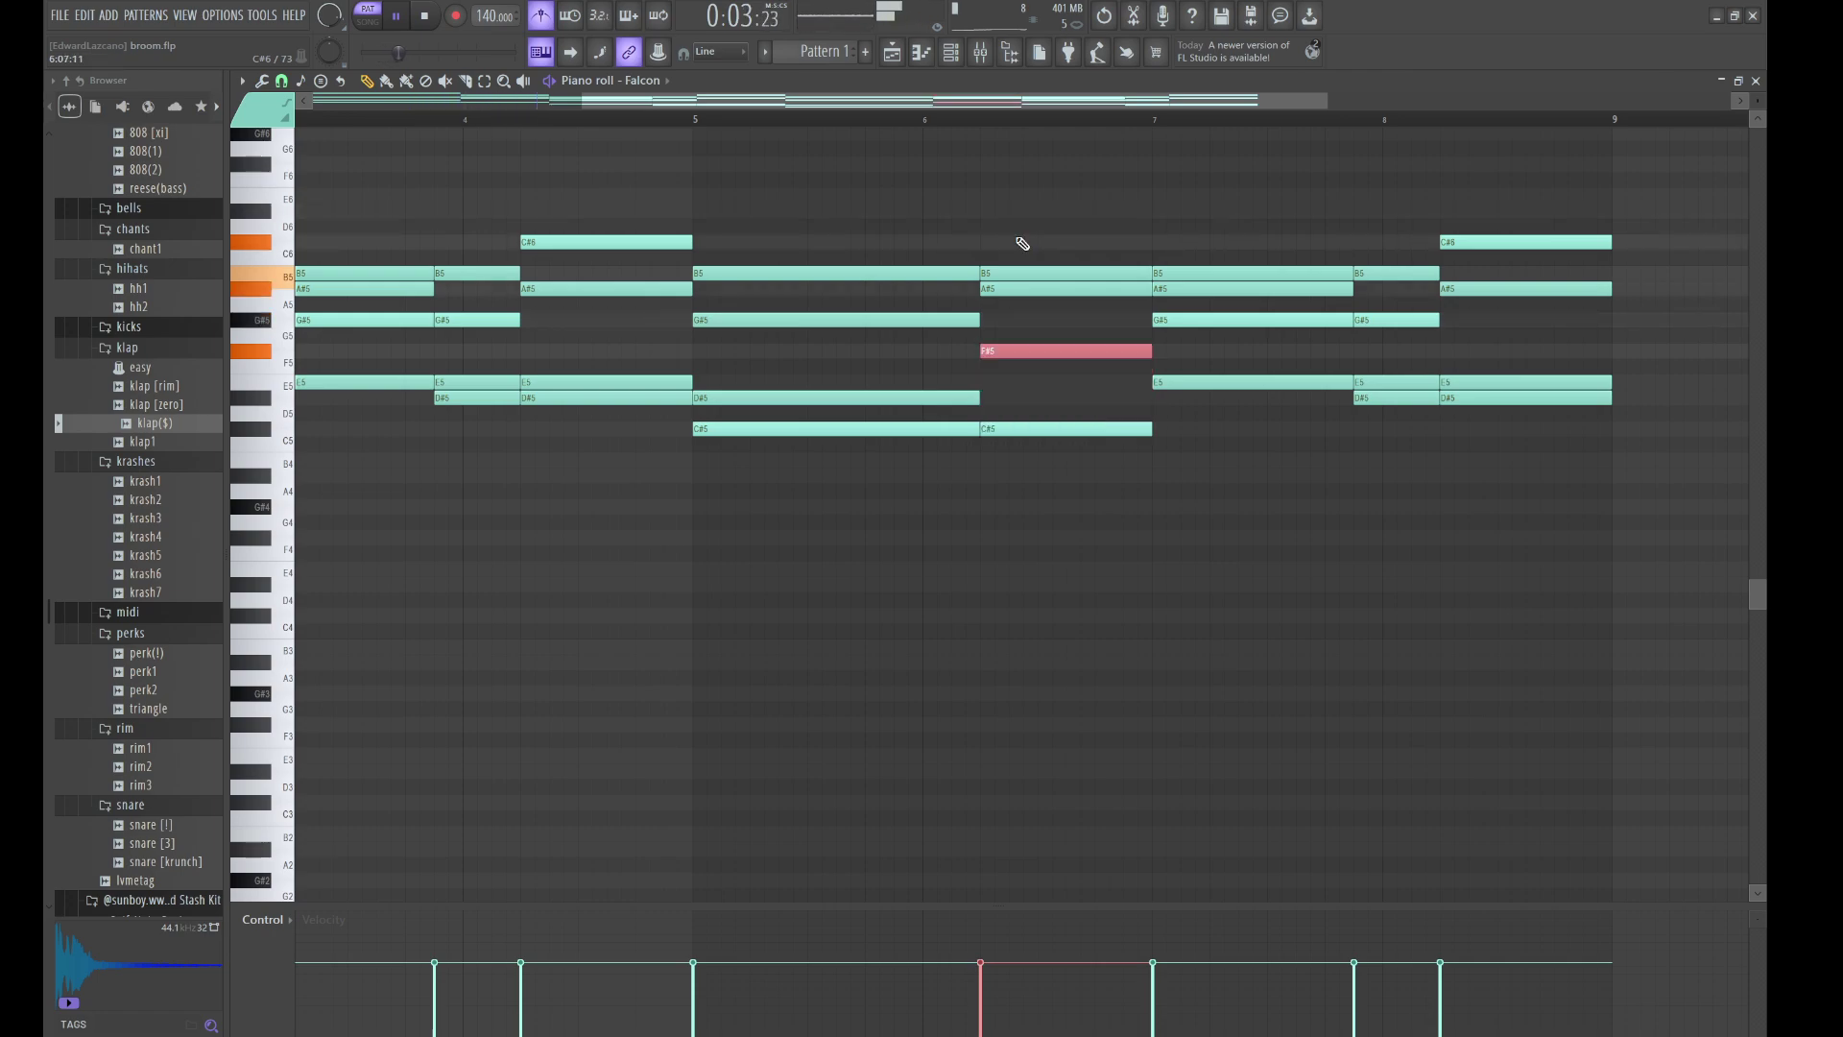
# - Lower the B5 note of the chord starting at bar 7 to D#5
pyautogui.click(1215, 275)
pyautogui.hotkey('shift', 'Down')
pyautogui.hotkey('shift', 'Down')
pyautogui.hotkey('shift', 'Down')
pyautogui.hotkey('shift', 'Down')
pyautogui.hotkey('shift', 'Down')
pyautogui.hotkey('shift', 'Down')
pyautogui.hotkey('shift', 'Down')
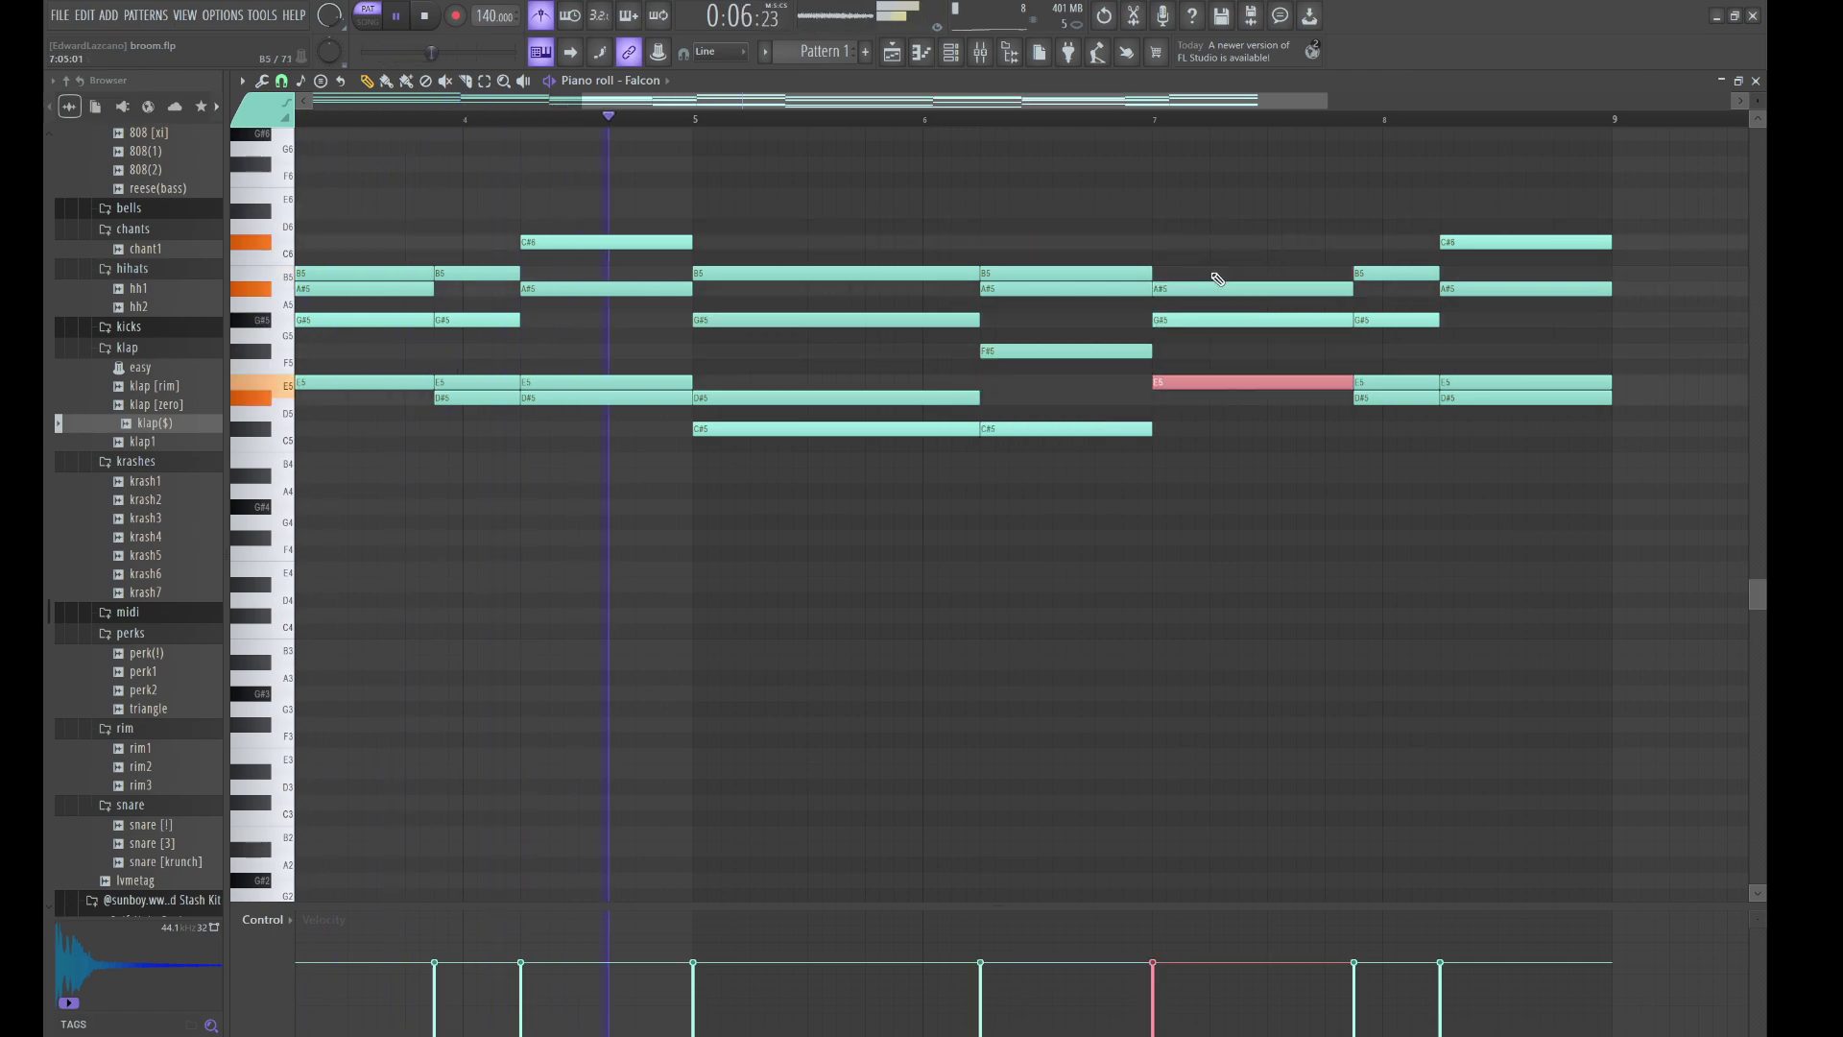
pyautogui.hotkey('shift', 'Down')
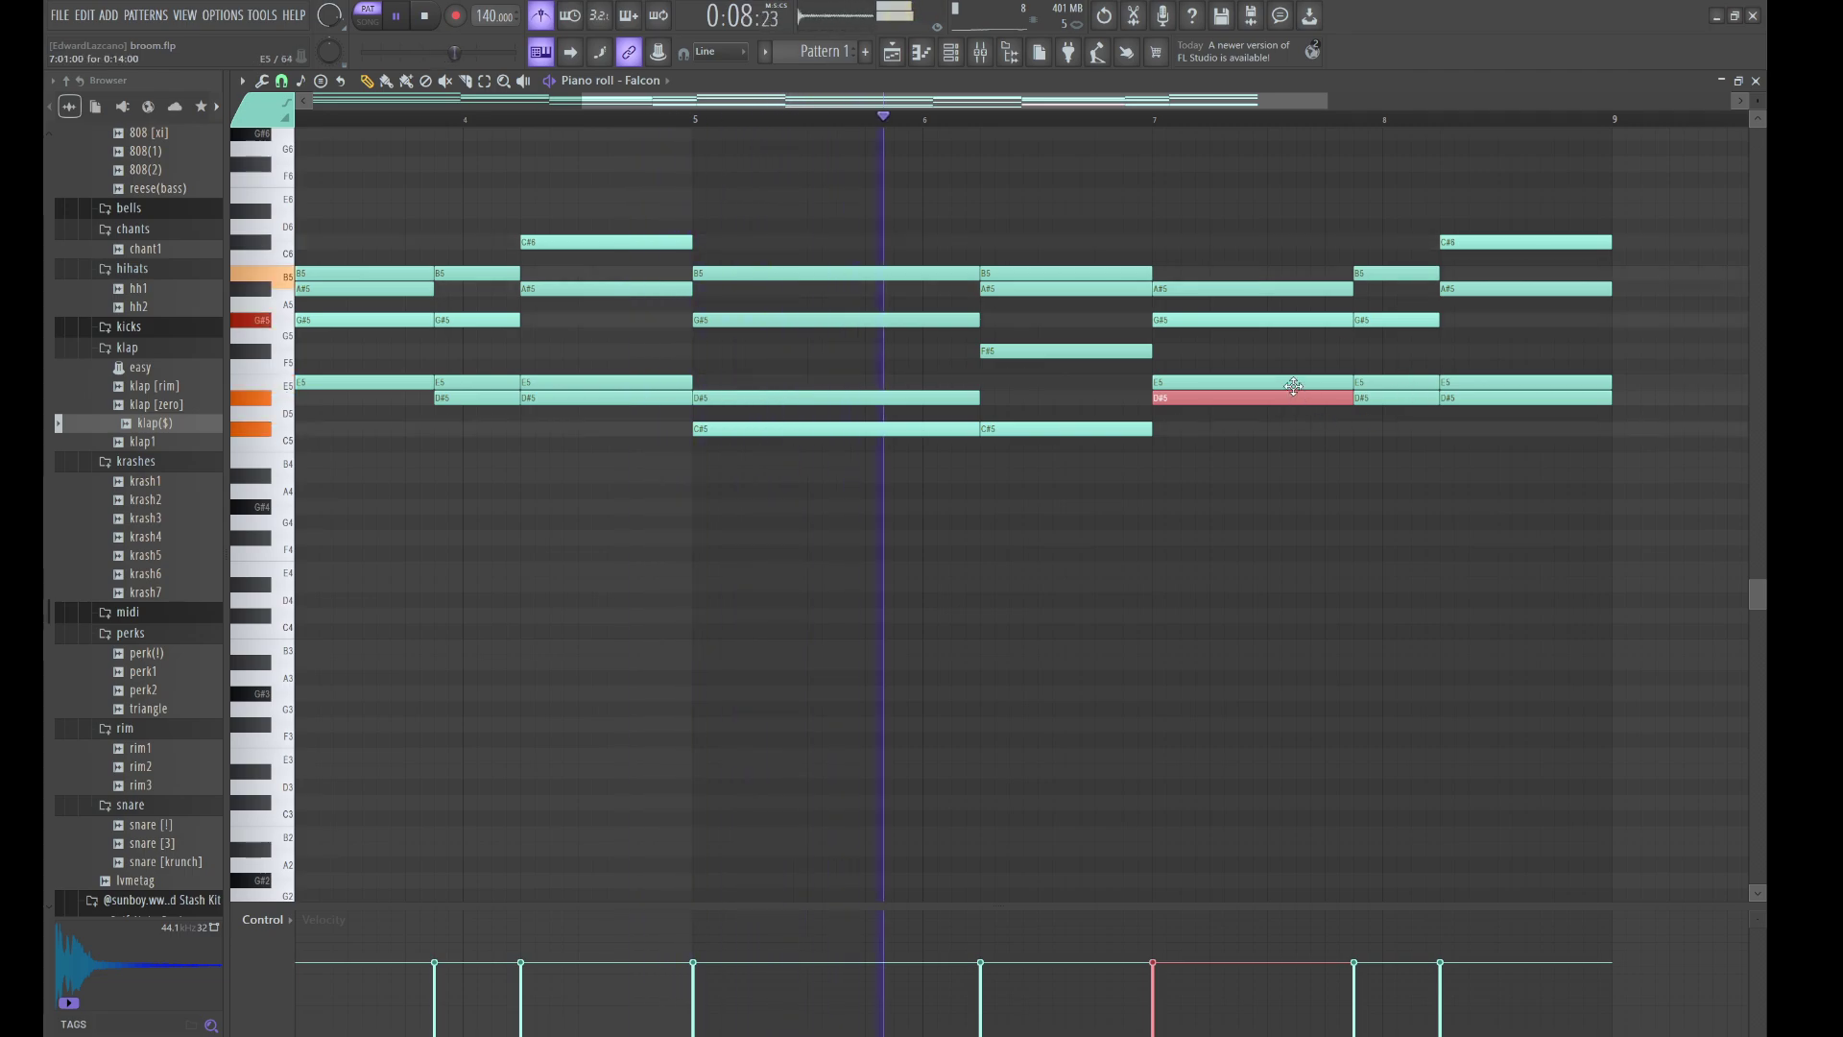
# - Lower the E5 notes of the last three chords in bars 7 and 8 to C#5, keeping them aligned with their chords
pyautogui.moveTo(1296, 389); pyautogui.dragTo(1544, 353)
pyautogui.hotkey('shift', 'Right')
pyautogui.hotkey('shift', 'Right')
pyautogui.hotkey('shift', 'Right')
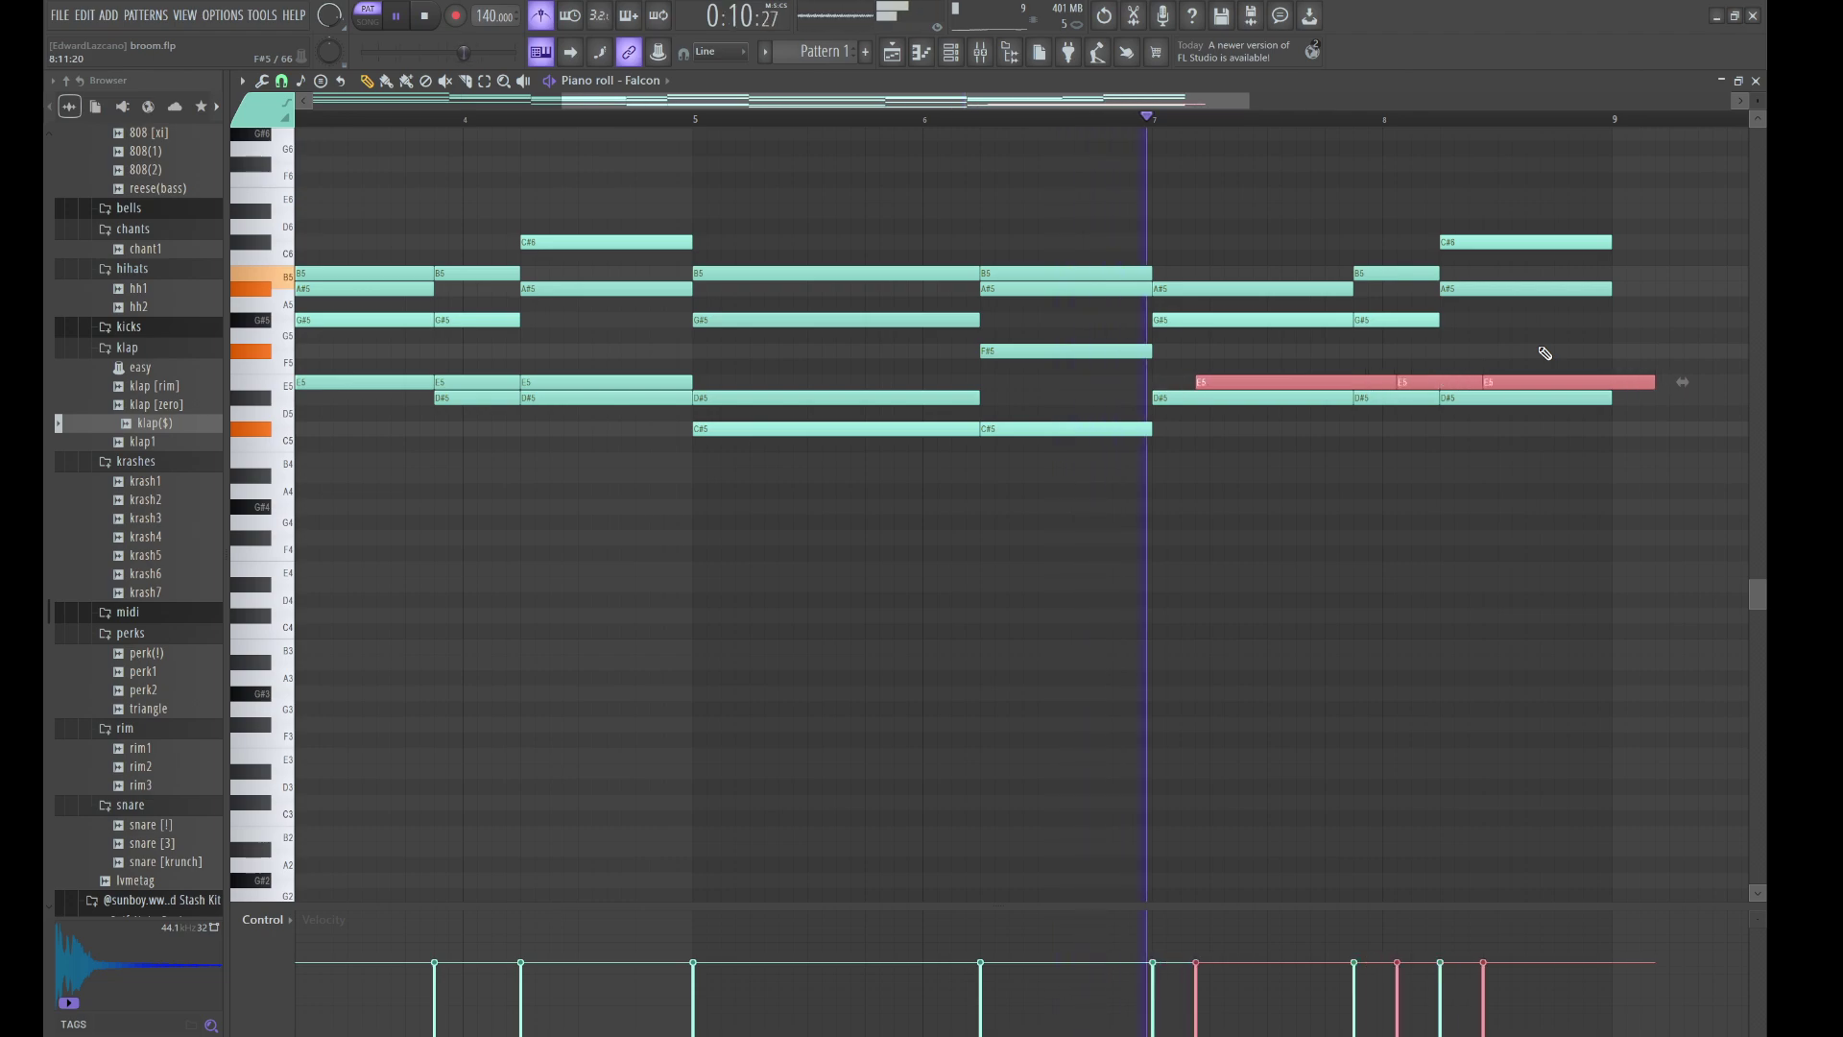
pyautogui.hotkey('shift', 'Left')
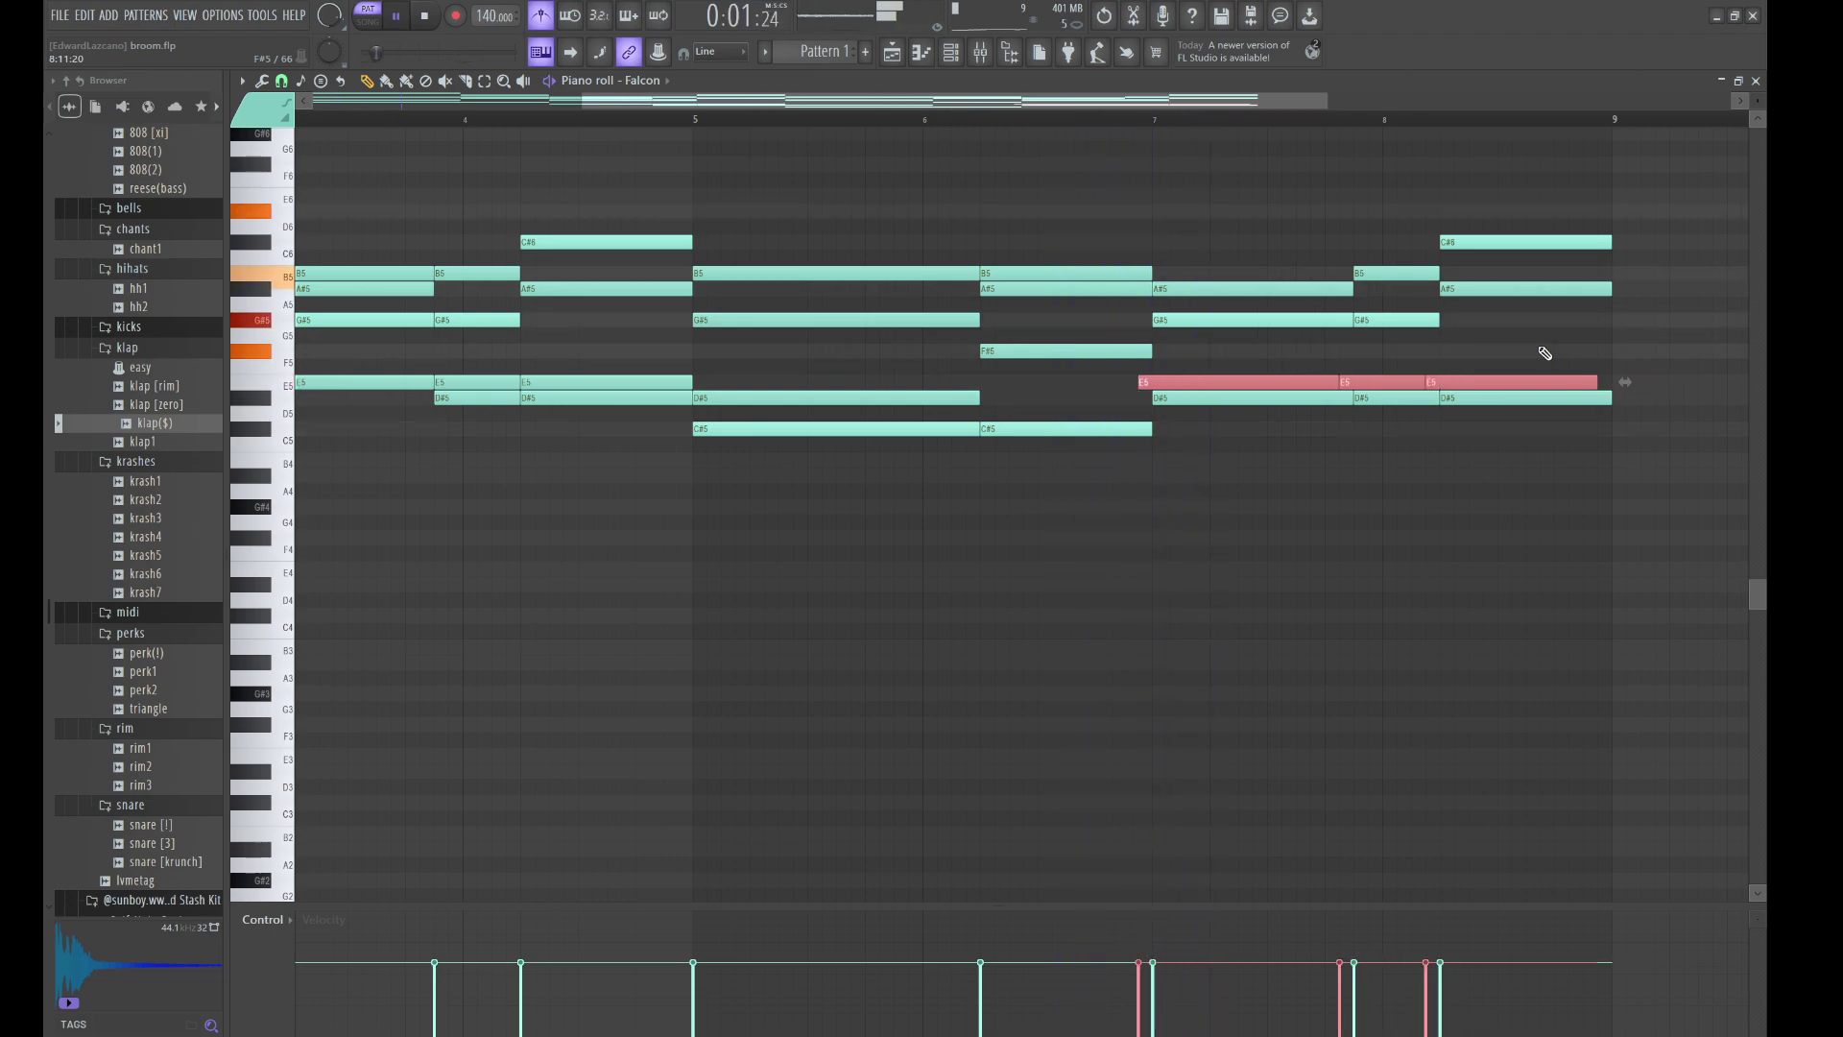
pyautogui.hotkey('shift', 'Down')
pyautogui.hotkey('shift', 'Down')
pyautogui.hotkey('shift', 'Down')
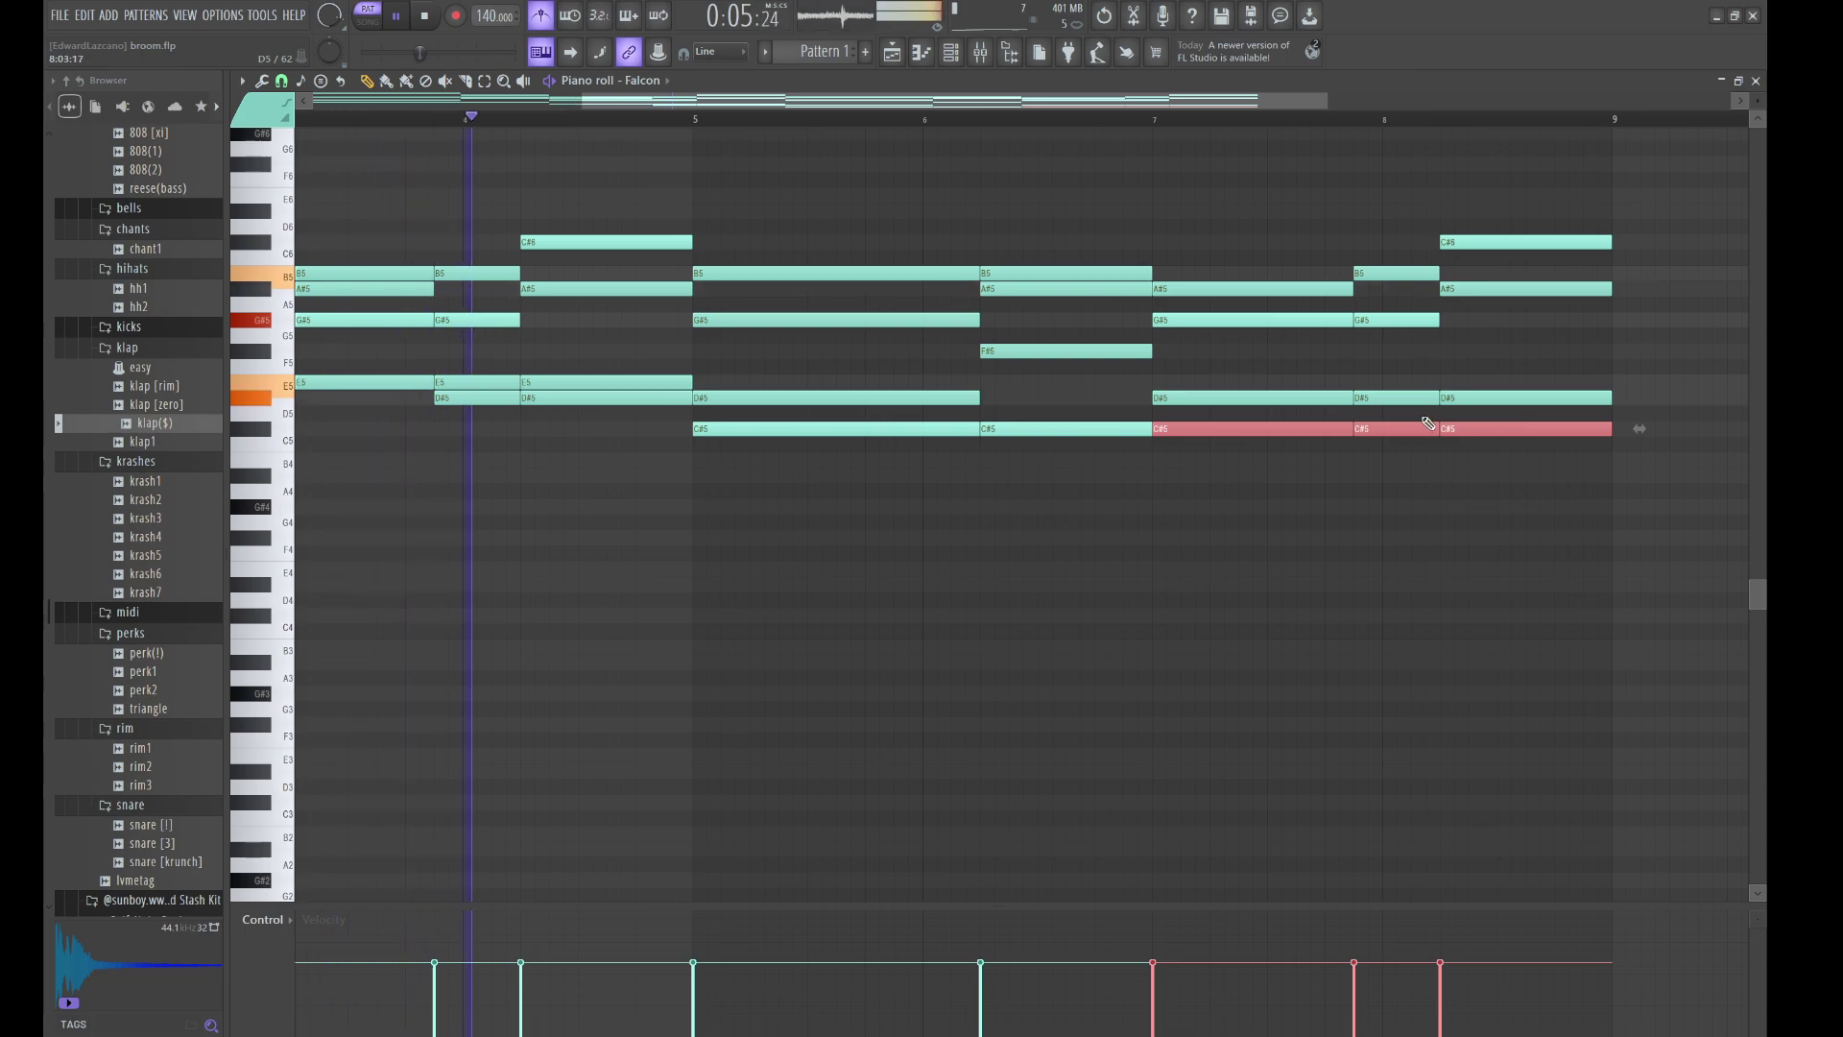
# - Lower the C#6 note of the final chord in bar 8 to F#5
pyautogui.click(1474, 242)
pyautogui.hotkey('shift', 'Down')
pyautogui.hotkey('shift', 'Down')
pyautogui.hotkey('shift', 'Down')
pyautogui.hotkey('shift', 'Down')
pyautogui.hotkey('shift', 'Down')
pyautogui.hotkey('shift', 'Down')
pyautogui.hotkey('shift', 'Down')
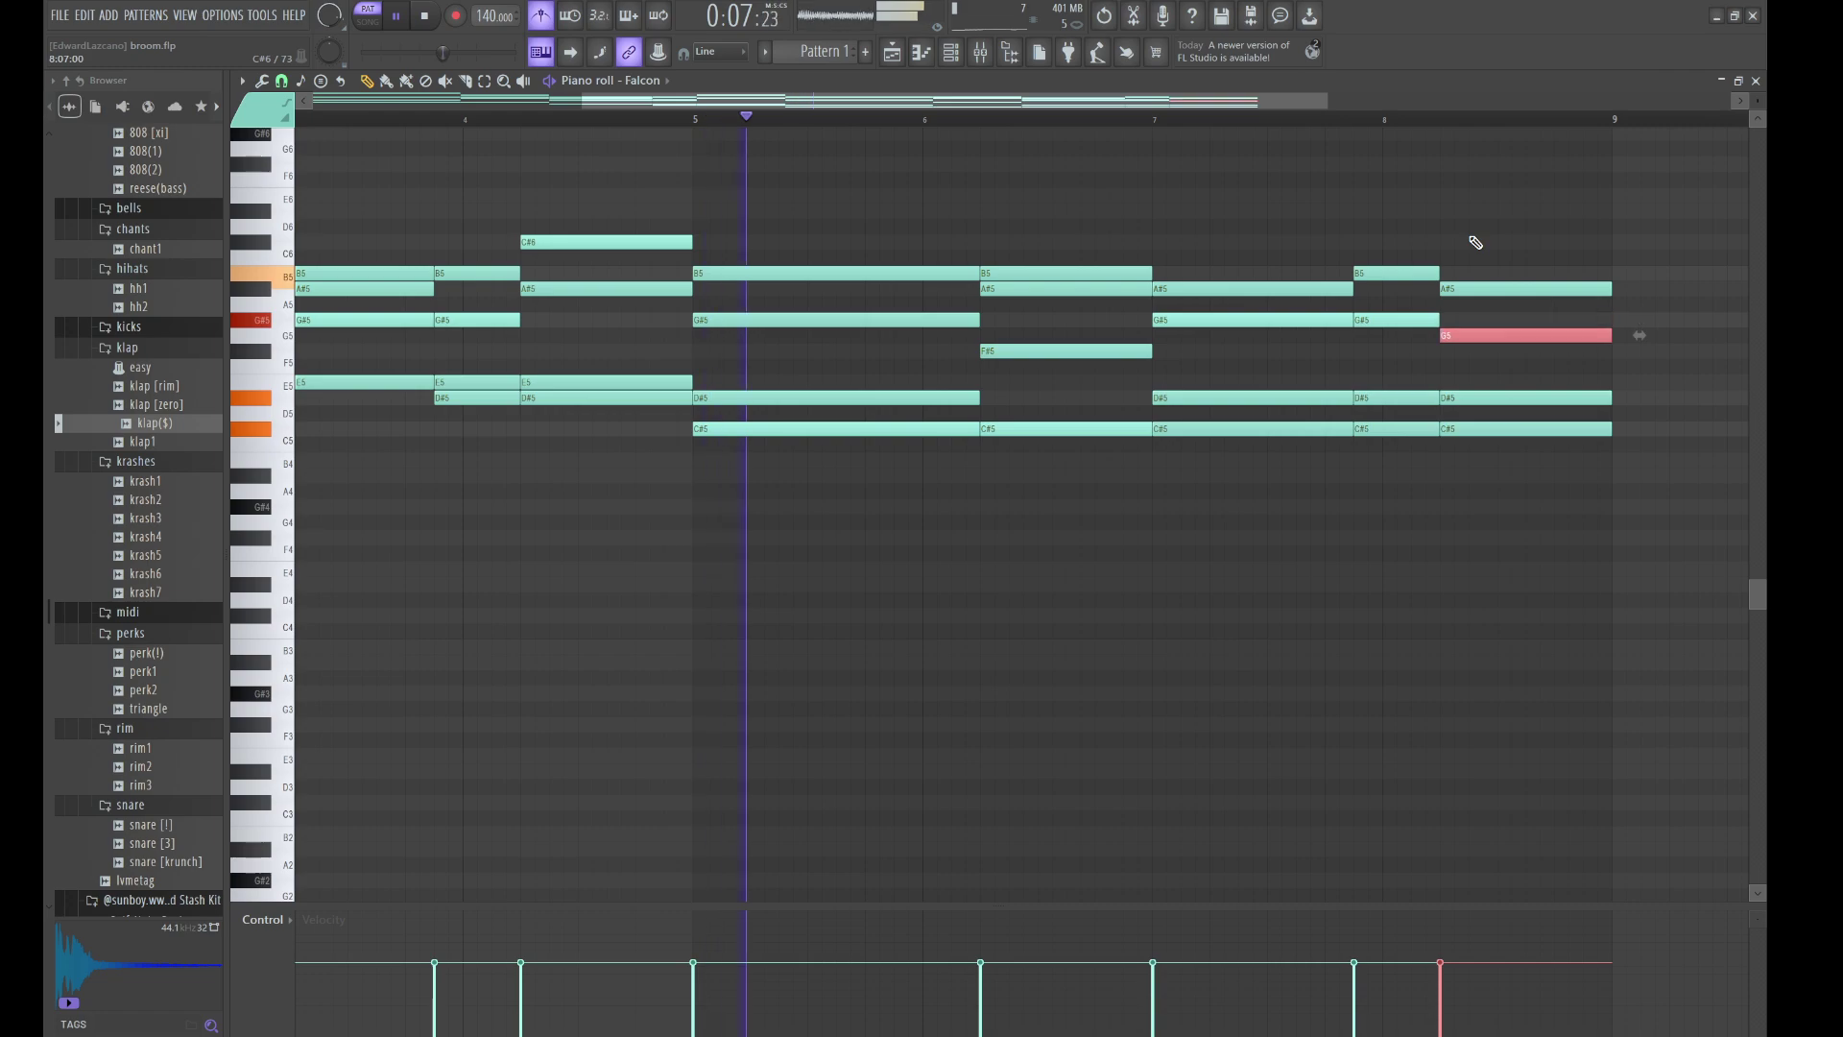
# - Lower the second-to-last chord's B5 to E5 and raise the final chord's D#5 to E5
pyautogui.click(1409, 276)
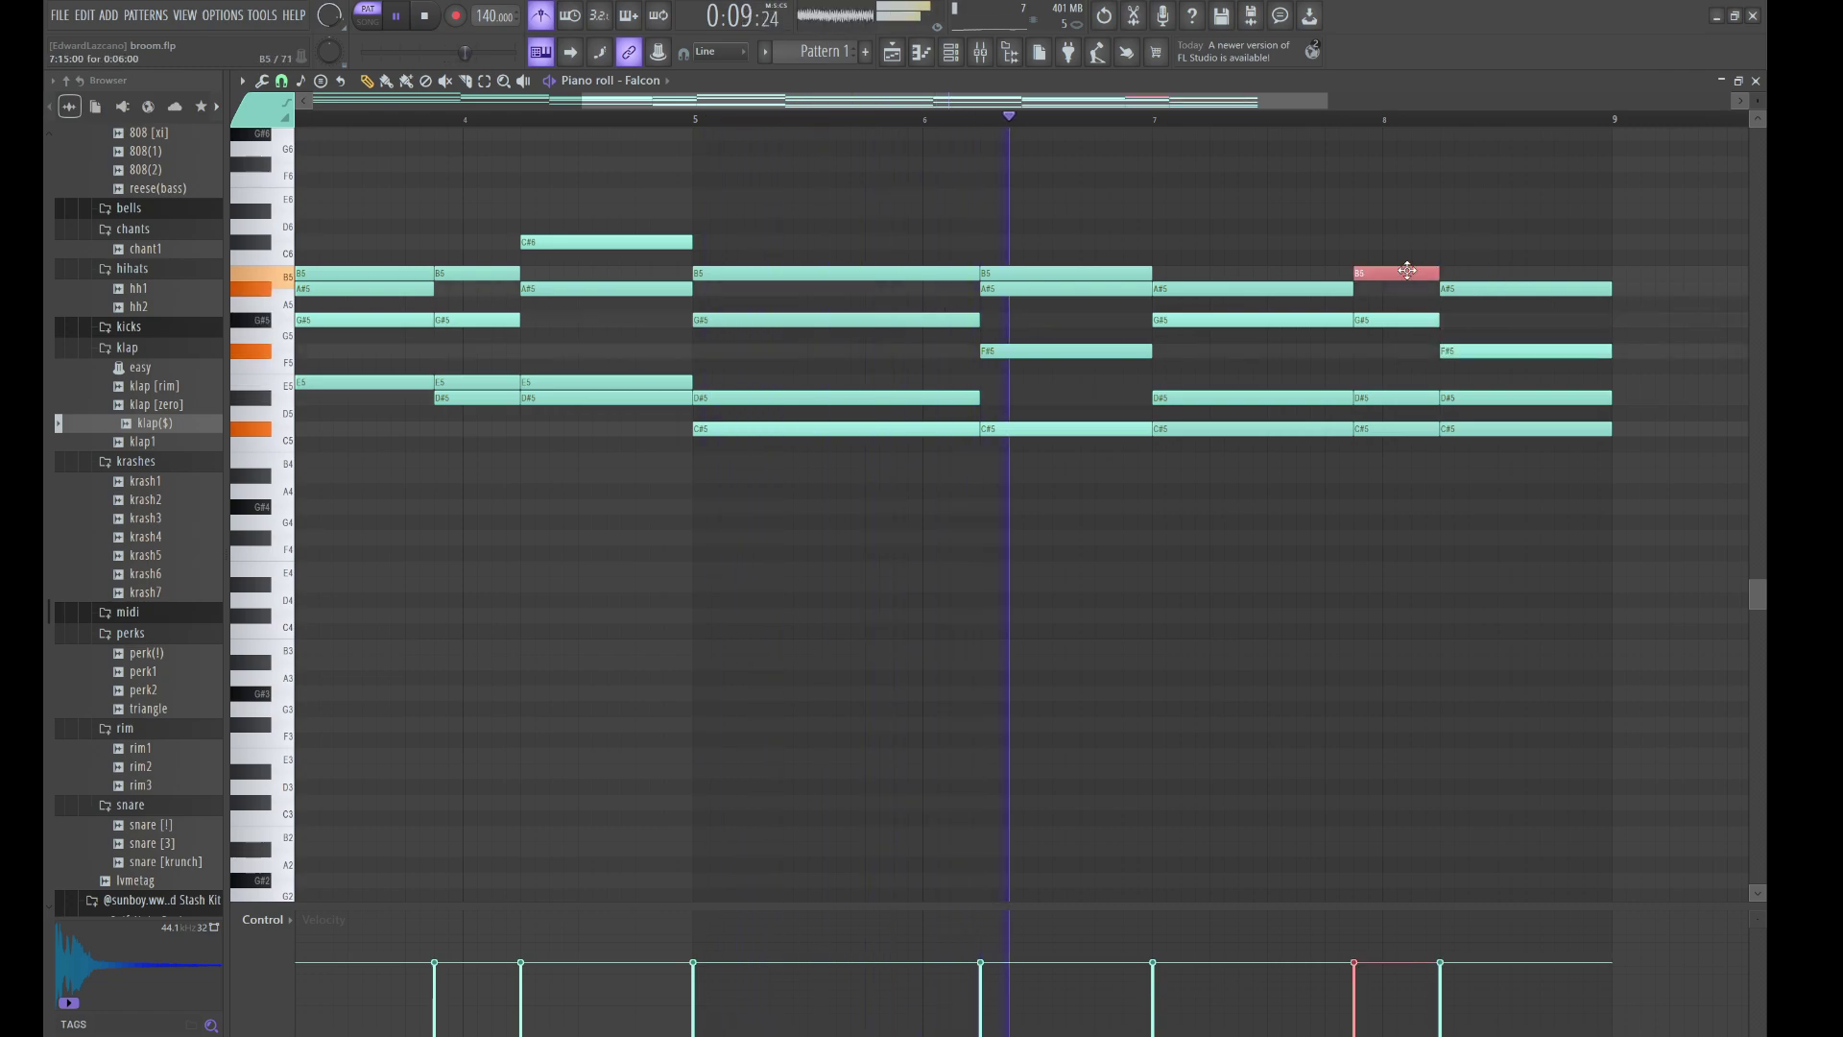
pyautogui.hotkey('shift', 'Down')
pyautogui.hotkey('shift', 'Down')
pyautogui.hotkey('shift', 'Down')
pyautogui.hotkey('shift', 'Down')
pyautogui.hotkey('shift', 'Down')
pyautogui.hotkey('shift', 'Down')
pyautogui.hotkey('shift', 'Down')
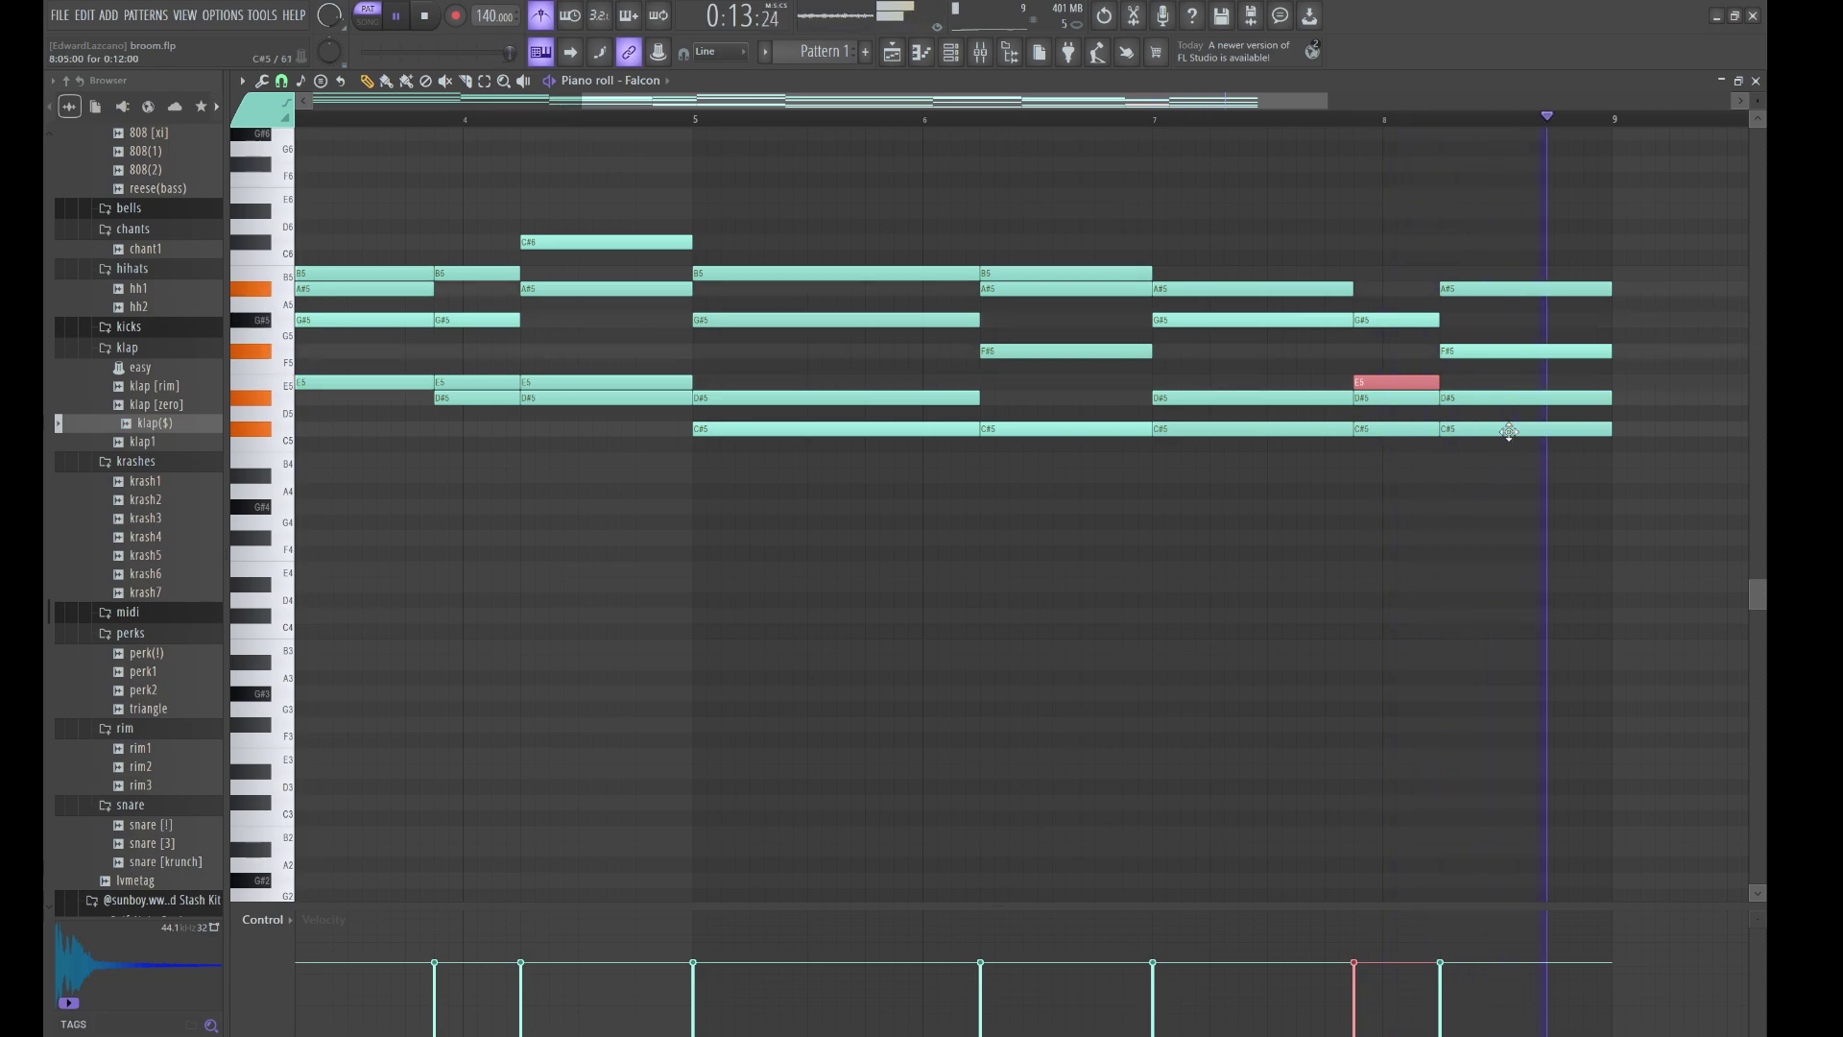
pyautogui.click(1495, 404)
pyautogui.hotkey('shift', 'Up')
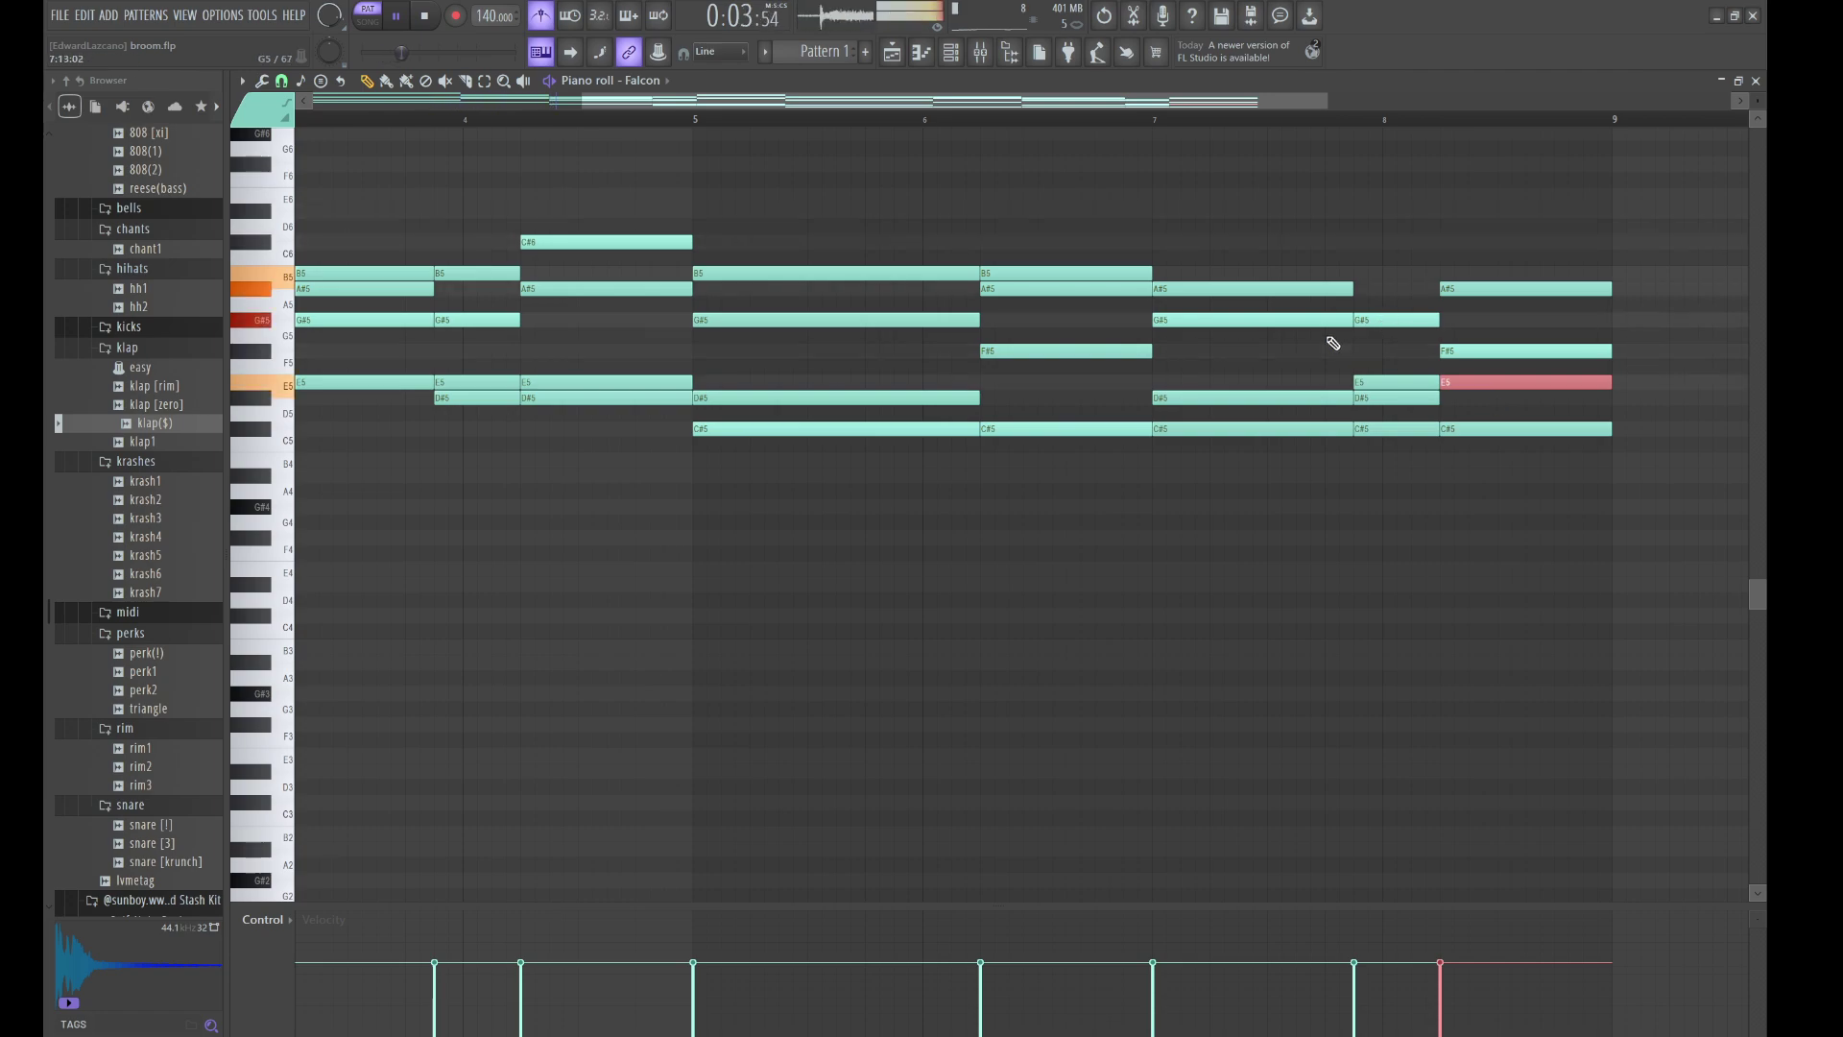
# - Lower the A#5 of the chord at bar 7 to E5 and the G#5 of the second-to-last chord to F#5
pyautogui.click(1321, 291)
pyautogui.hotkey('shift', 'Down')
pyautogui.hotkey('shift', 'Down')
pyautogui.hotkey('shift', 'Down')
pyautogui.hotkey('shift', 'Down')
pyautogui.hotkey('shift', 'Down')
pyautogui.hotkey('shift', 'Down')
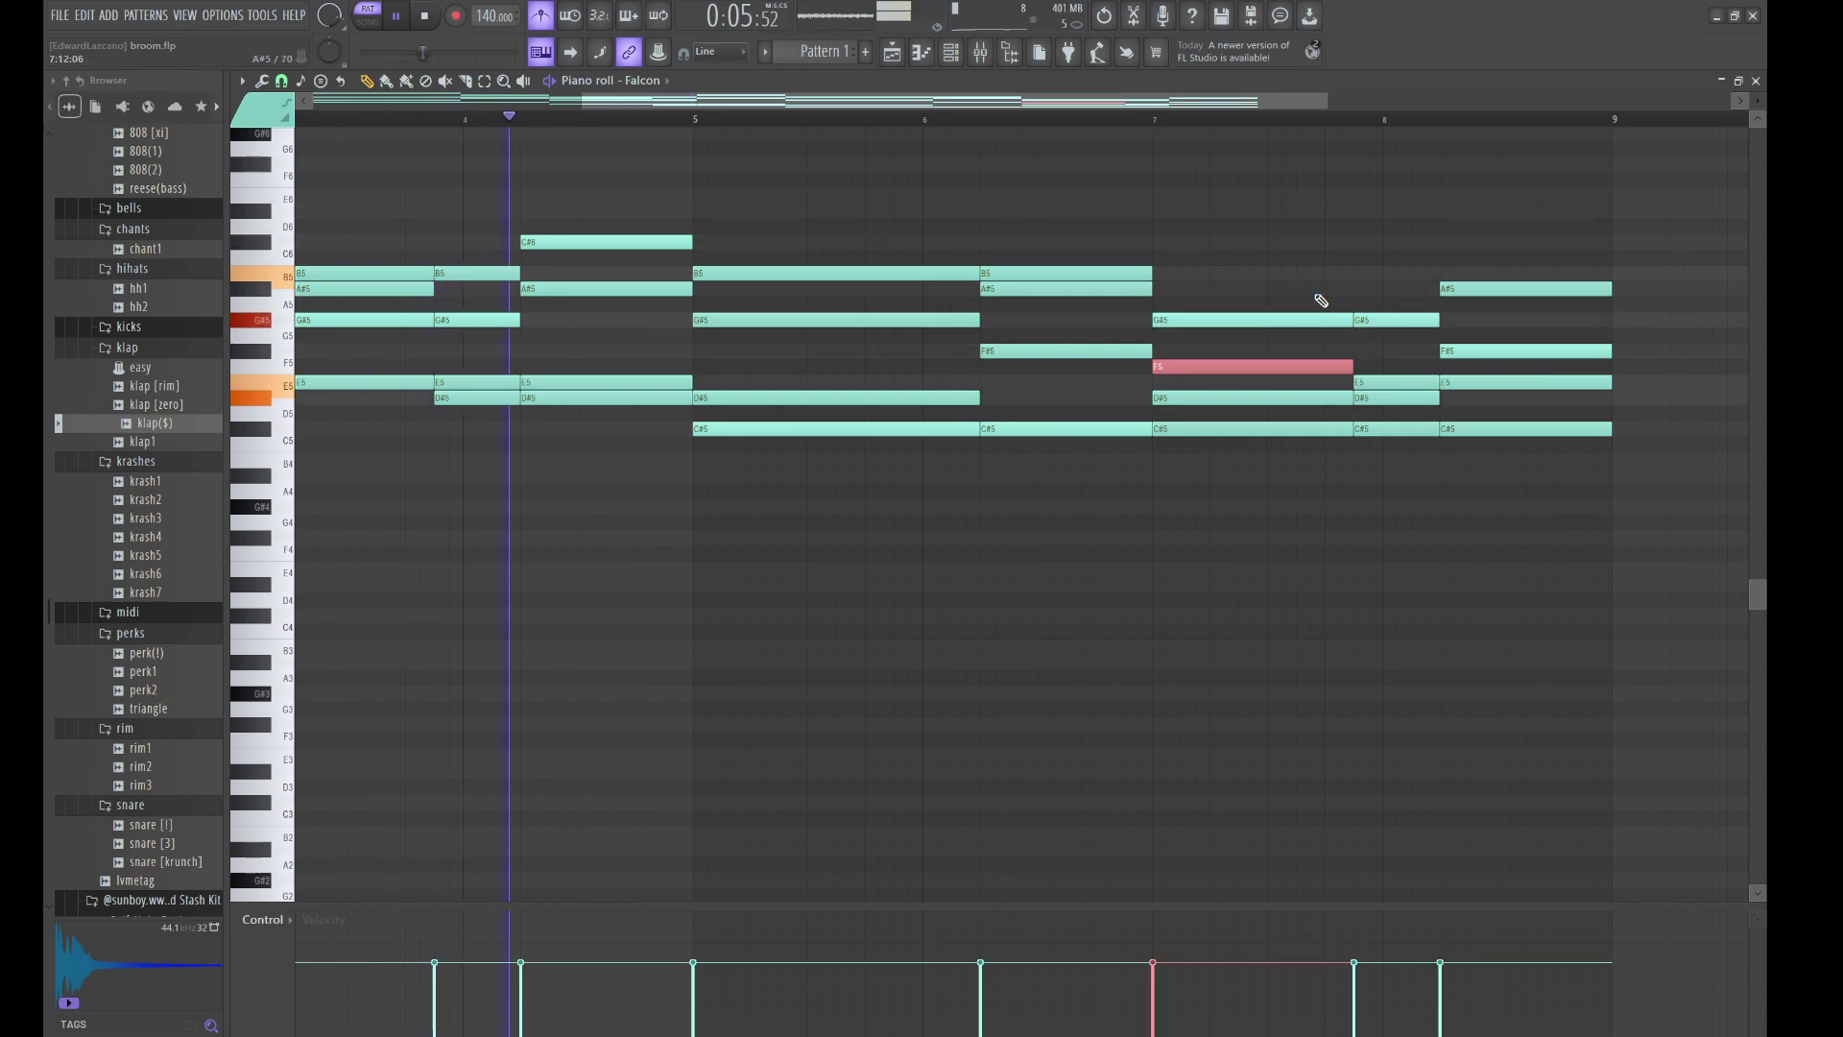
pyautogui.click(1399, 318)
pyautogui.hotkey('shift', 'Down')
pyautogui.hotkey('shift', 'Down')
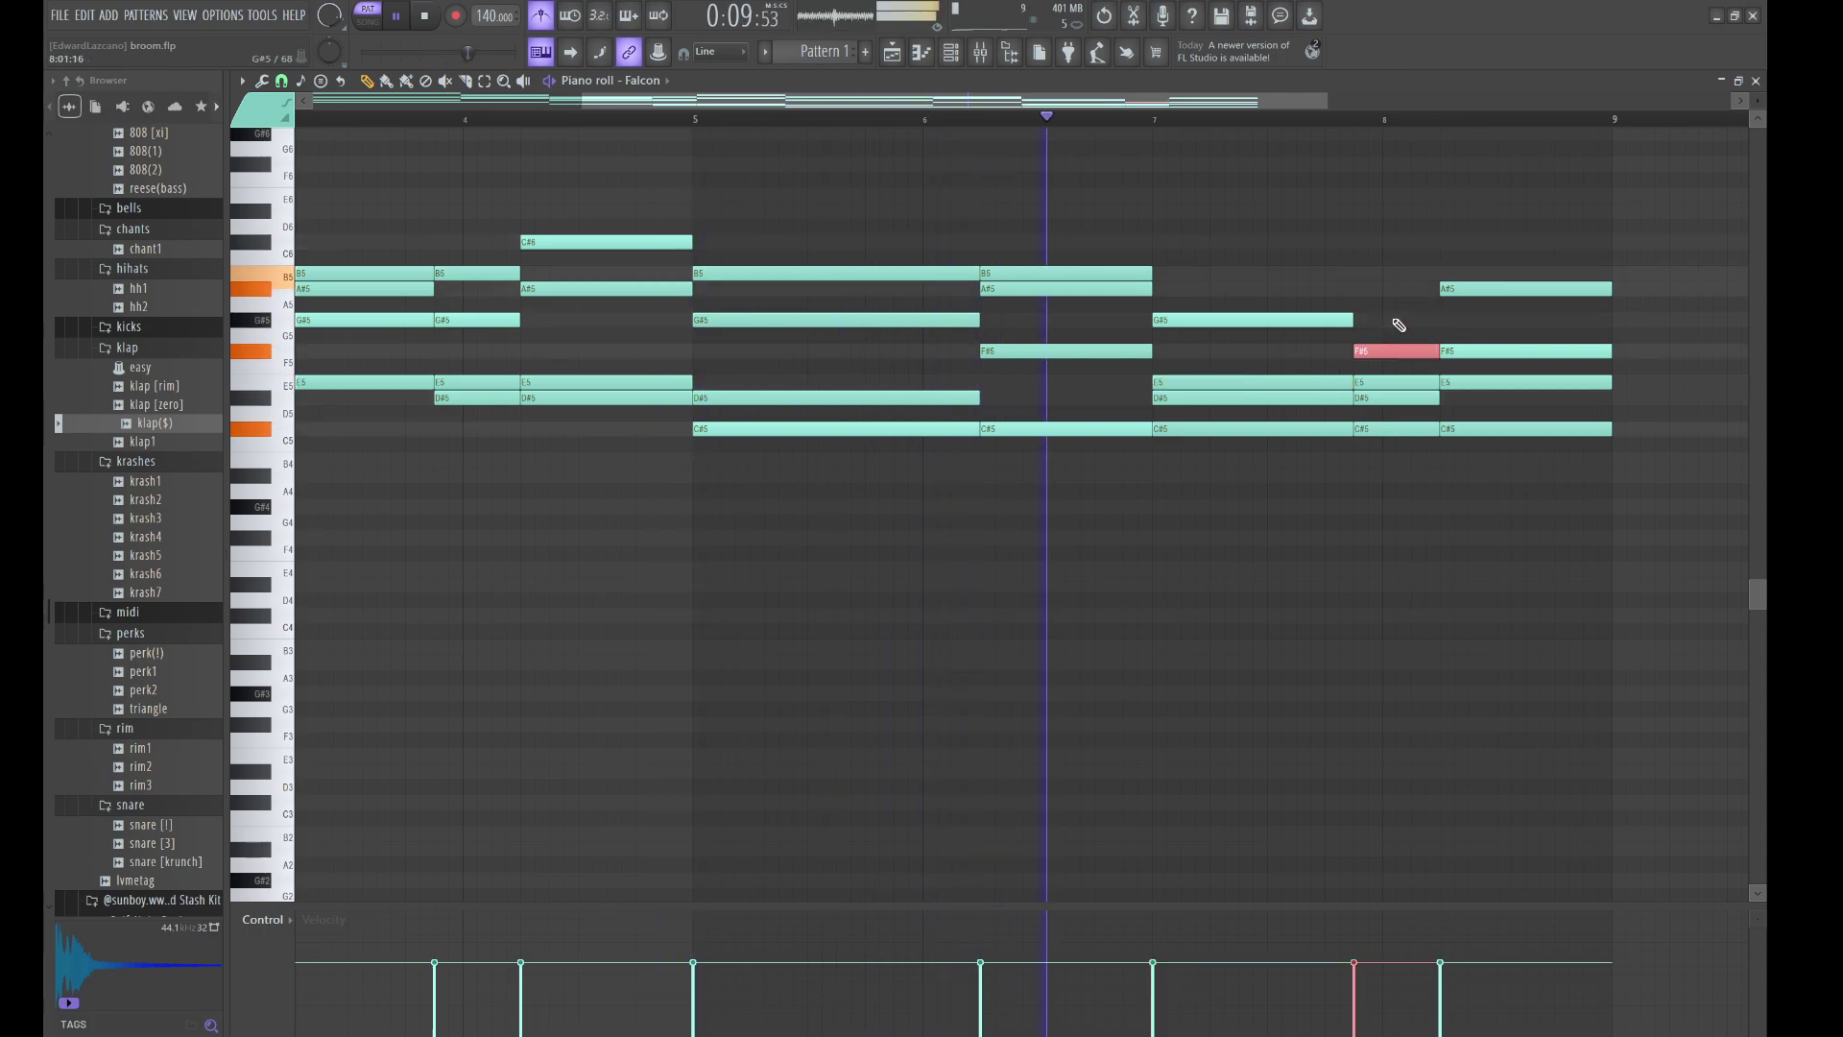
# - Randomize the velocities of the chord notes slightly
pyautogui.click(1474, 287)
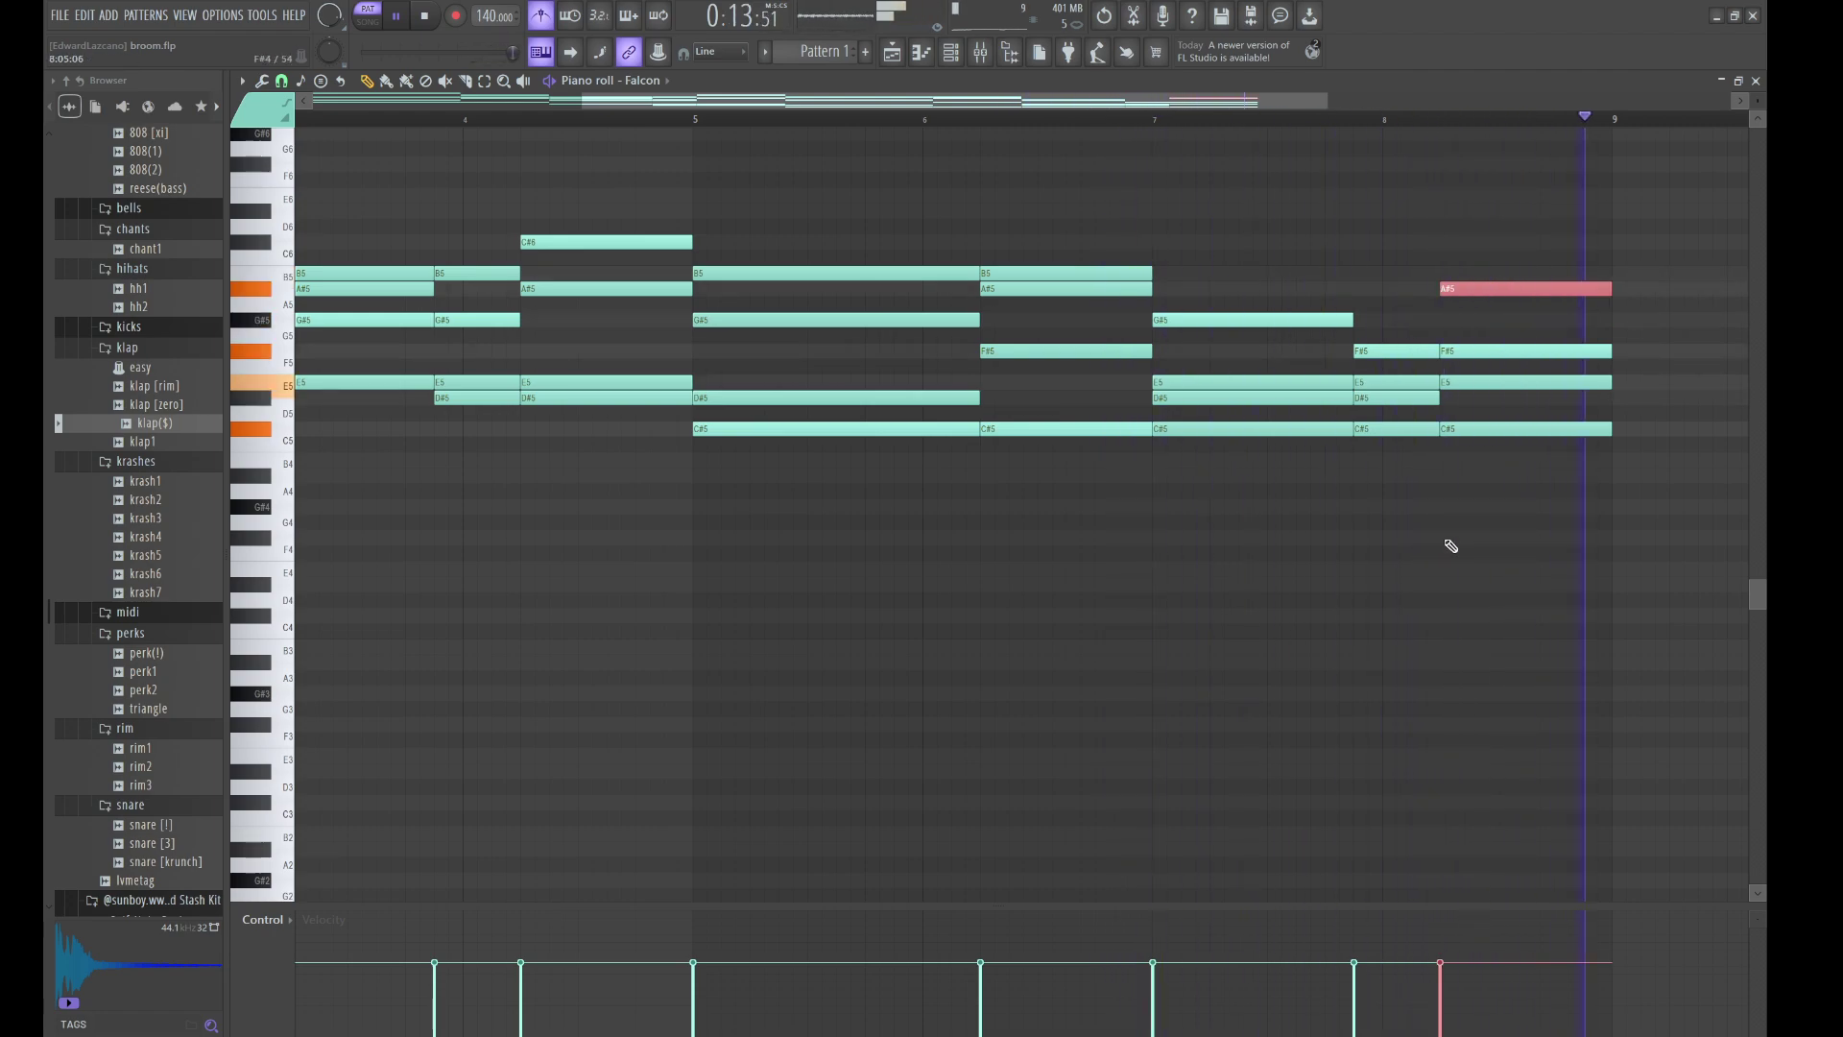
pyautogui.hotkey('alt', 'r')
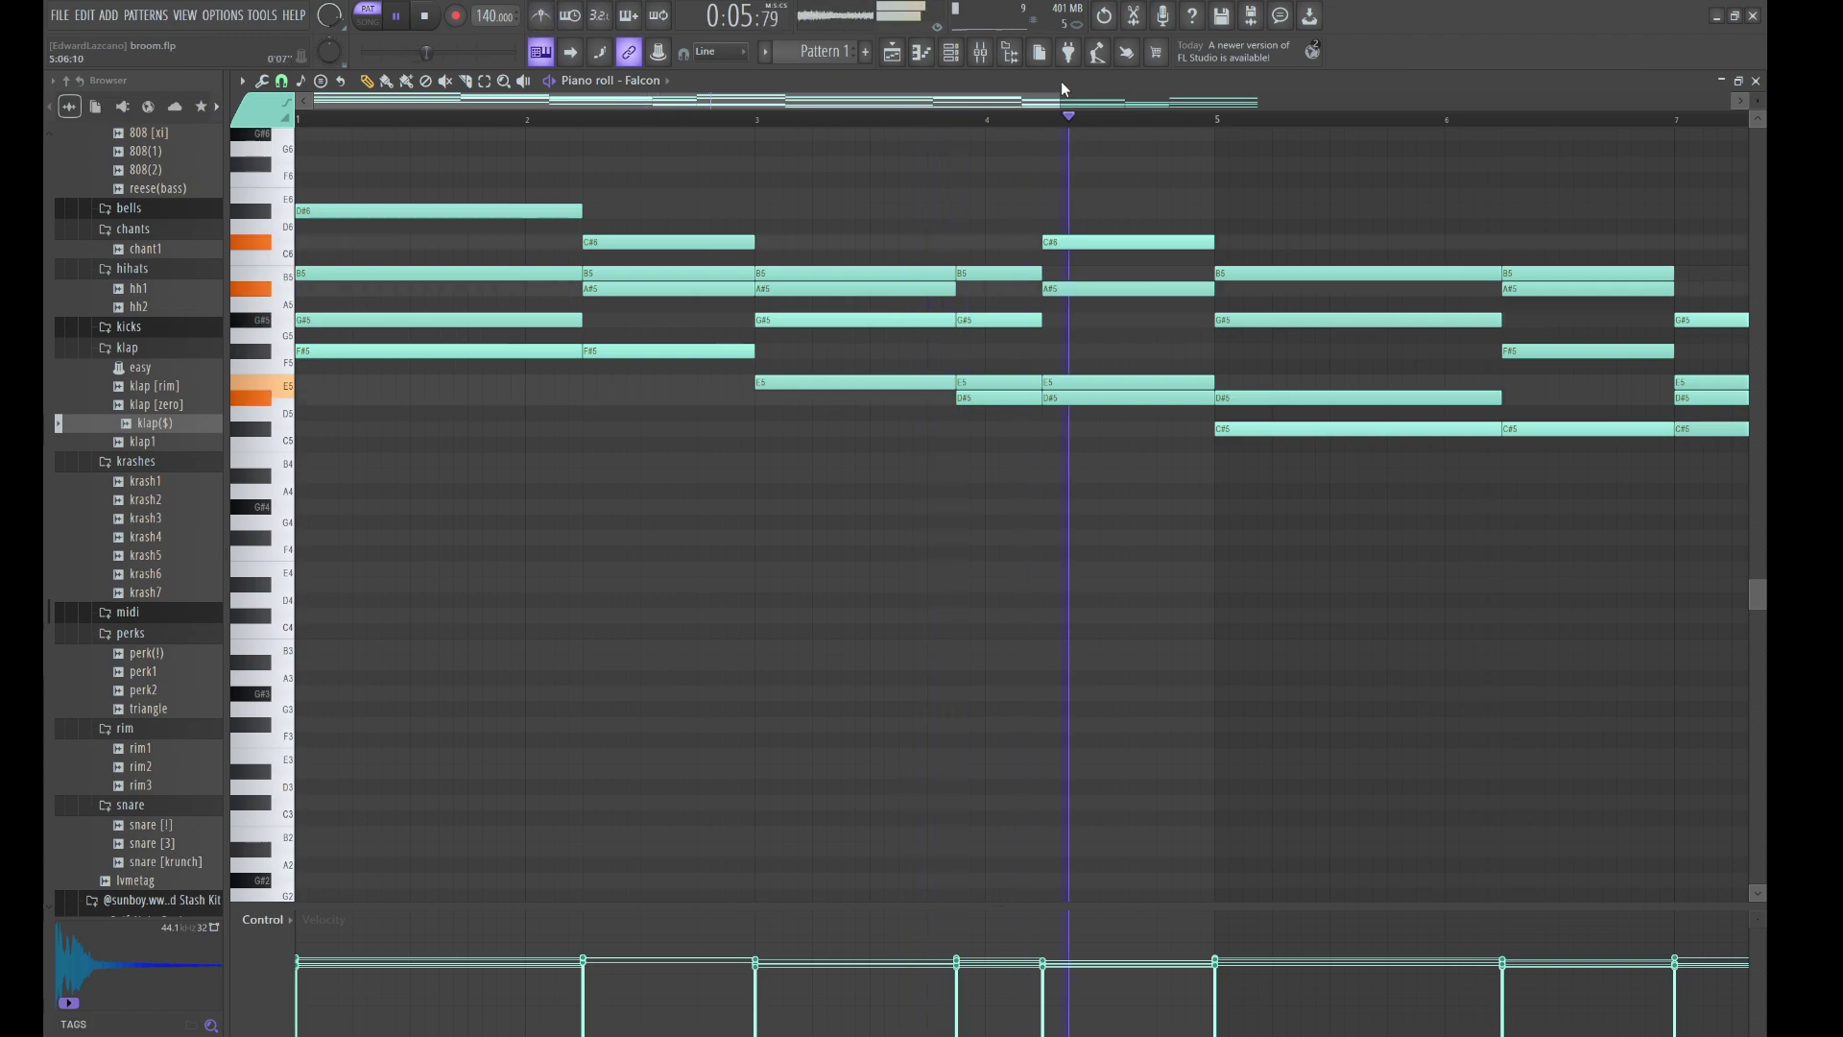
# - Duplicate one note from each of the ten chords and drop the copies two octaves to form a bass line from G#3 to C#3
pyautogui.moveTo(1058, 95); pyautogui.dragTo(1757, 103)
pyautogui.scroll(3, 1393, 568)
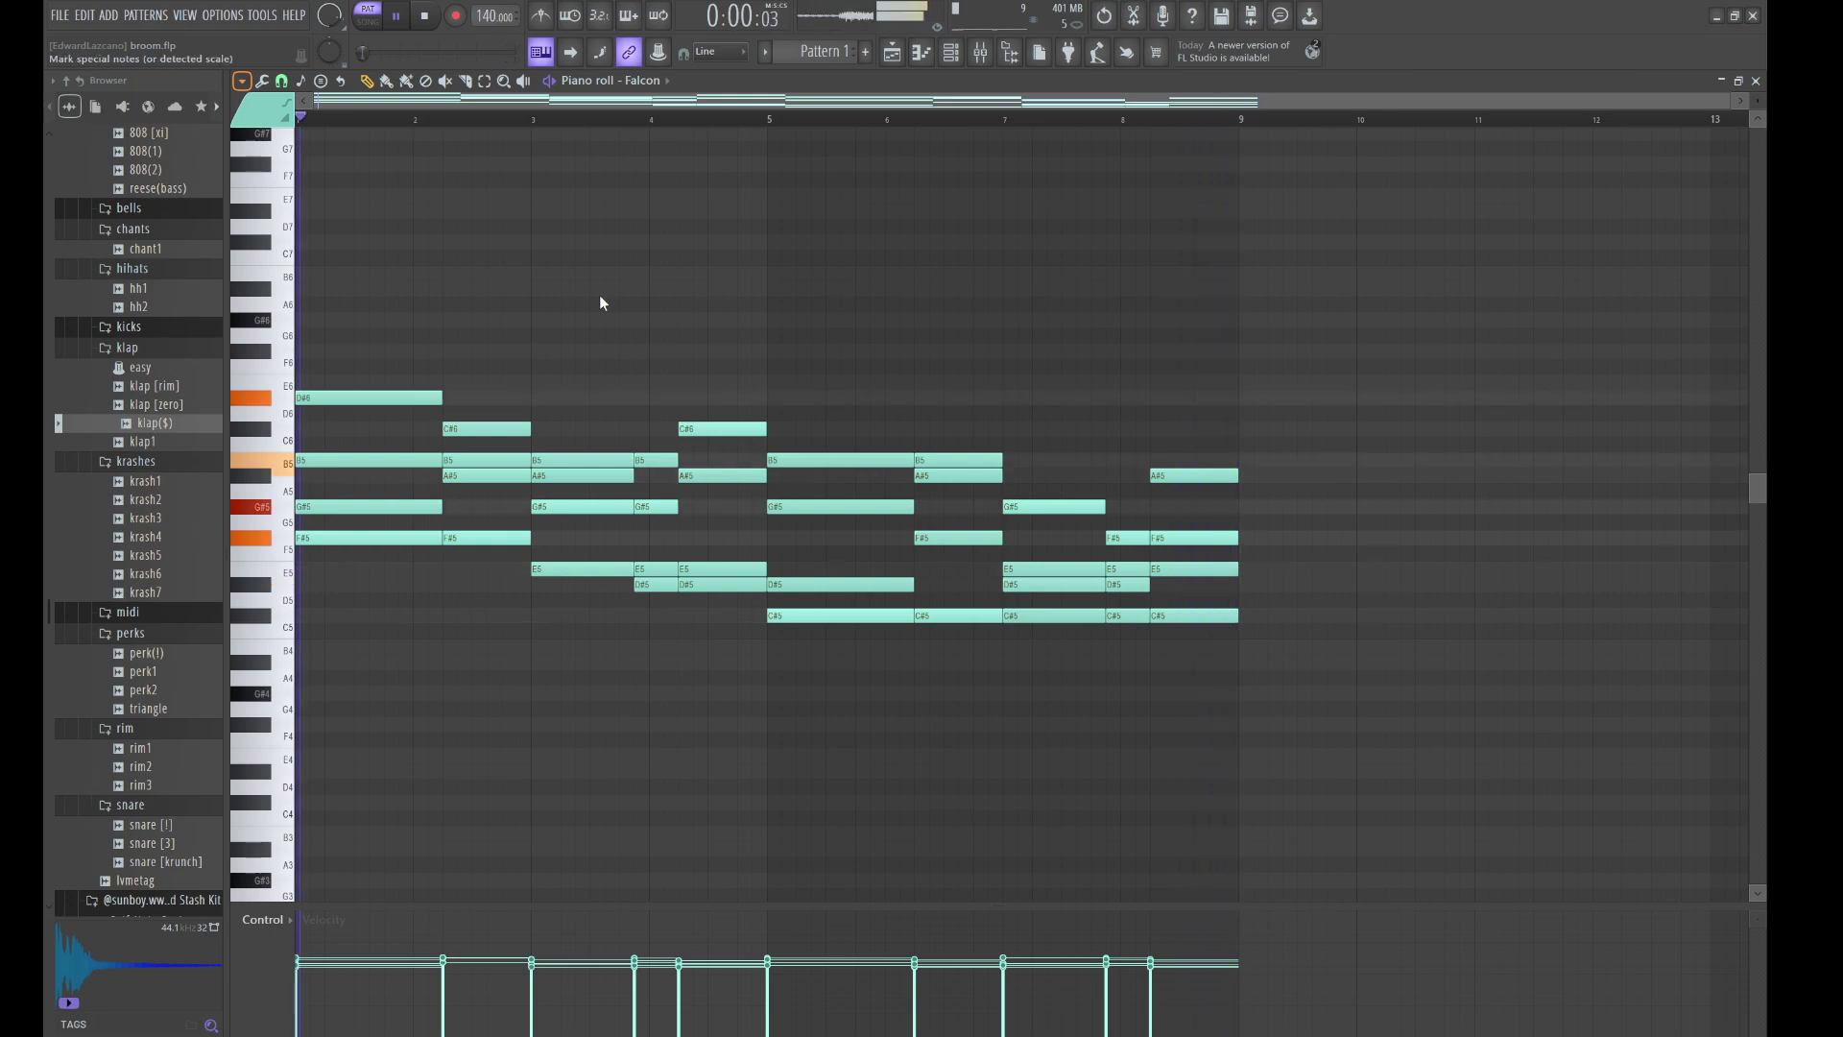
pyautogui.keyDown('ctrl'); pyautogui.click(386, 508); pyautogui.keyUp('ctrl')
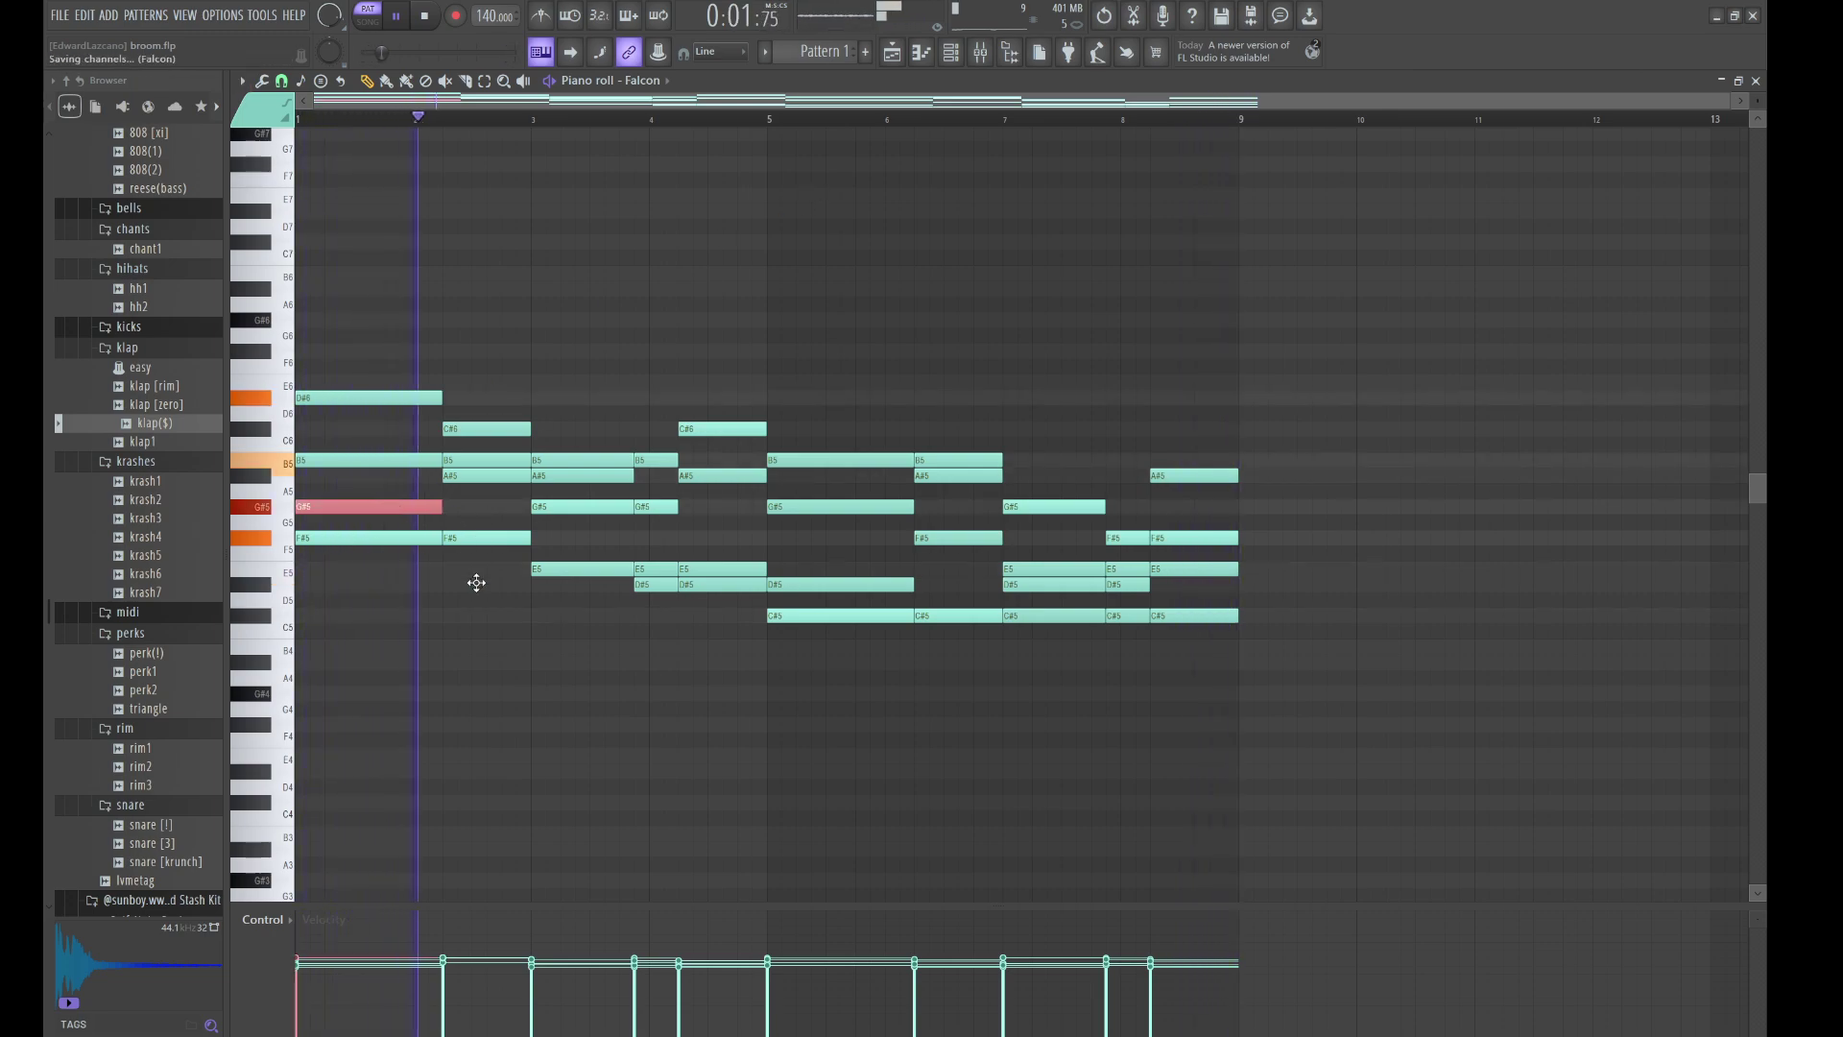
pyautogui.keyDown('ctrl'); pyautogui.keyDown('shift'); pyautogui.click(494, 540); pyautogui.keyUp('shift'); pyautogui.keyUp('ctrl')
pyautogui.keyDown('ctrl'); pyautogui.keyDown('shift'); pyautogui.click(551, 478); pyautogui.keyUp('shift'); pyautogui.keyUp('ctrl')
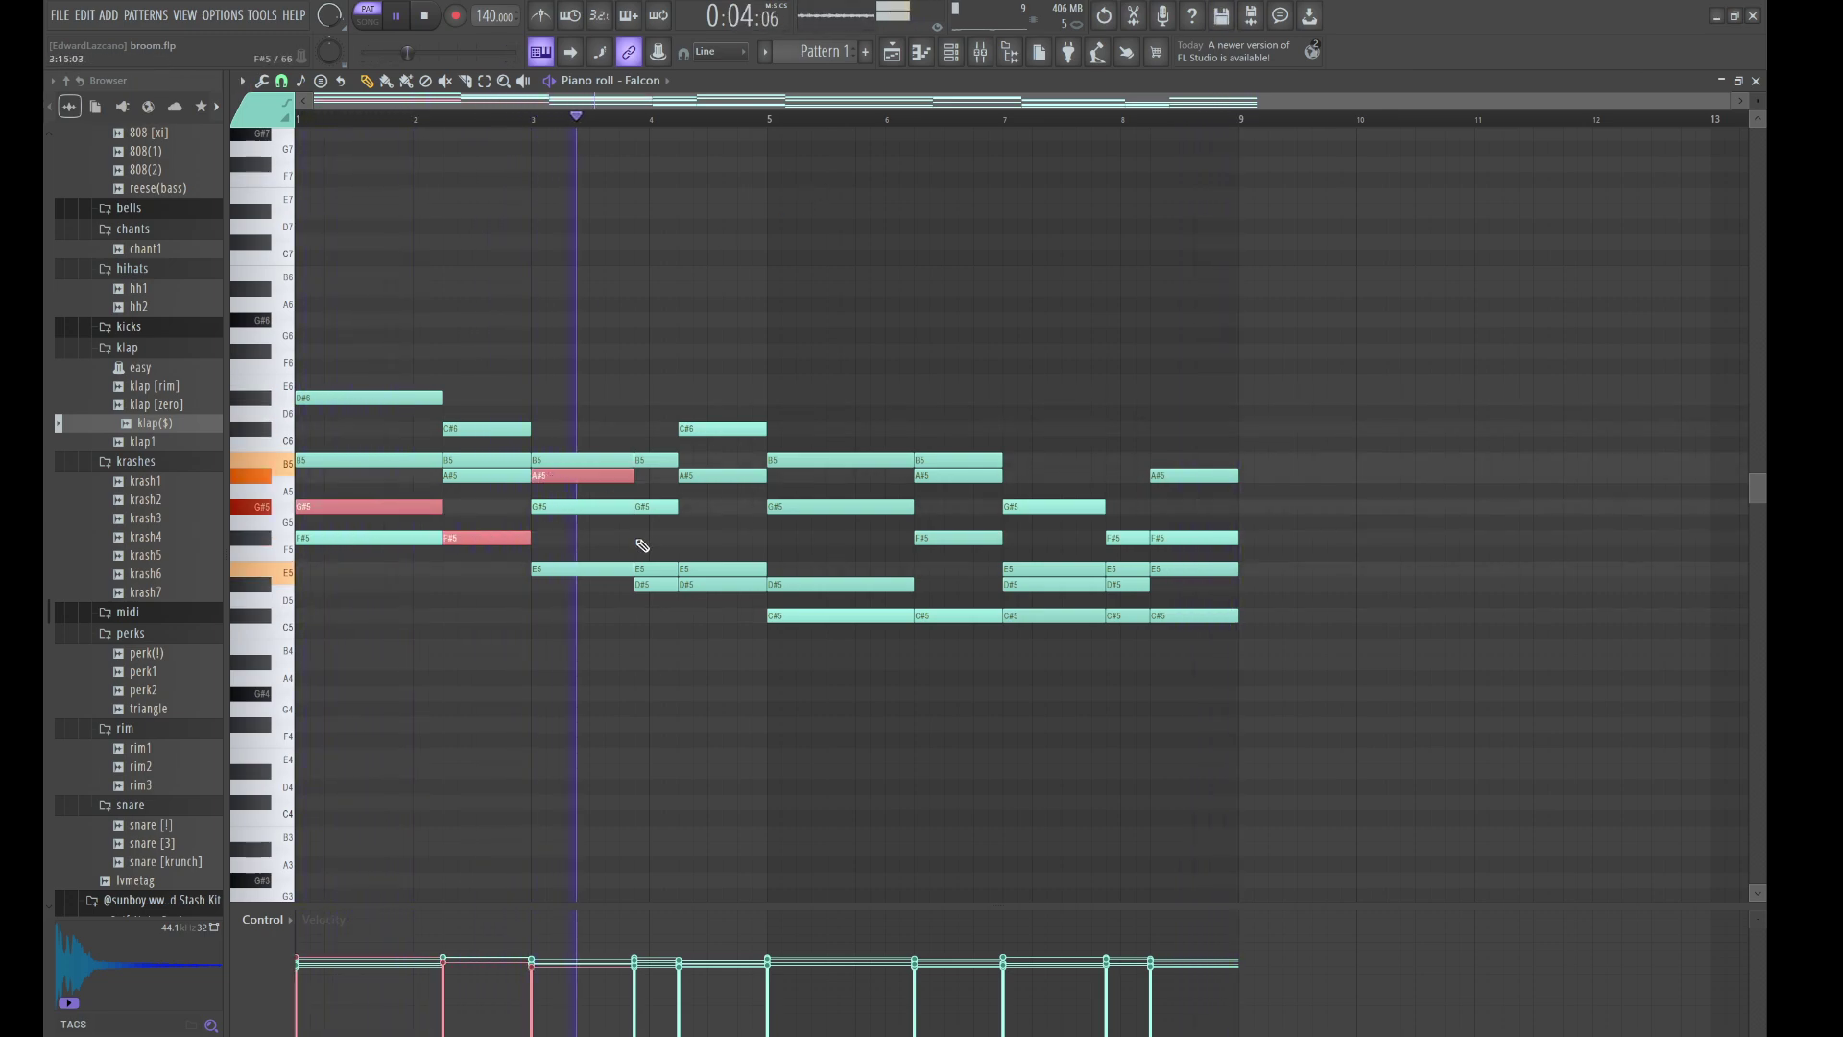
pyautogui.keyDown('ctrl'); pyautogui.click(703, 585); pyautogui.keyUp('ctrl')
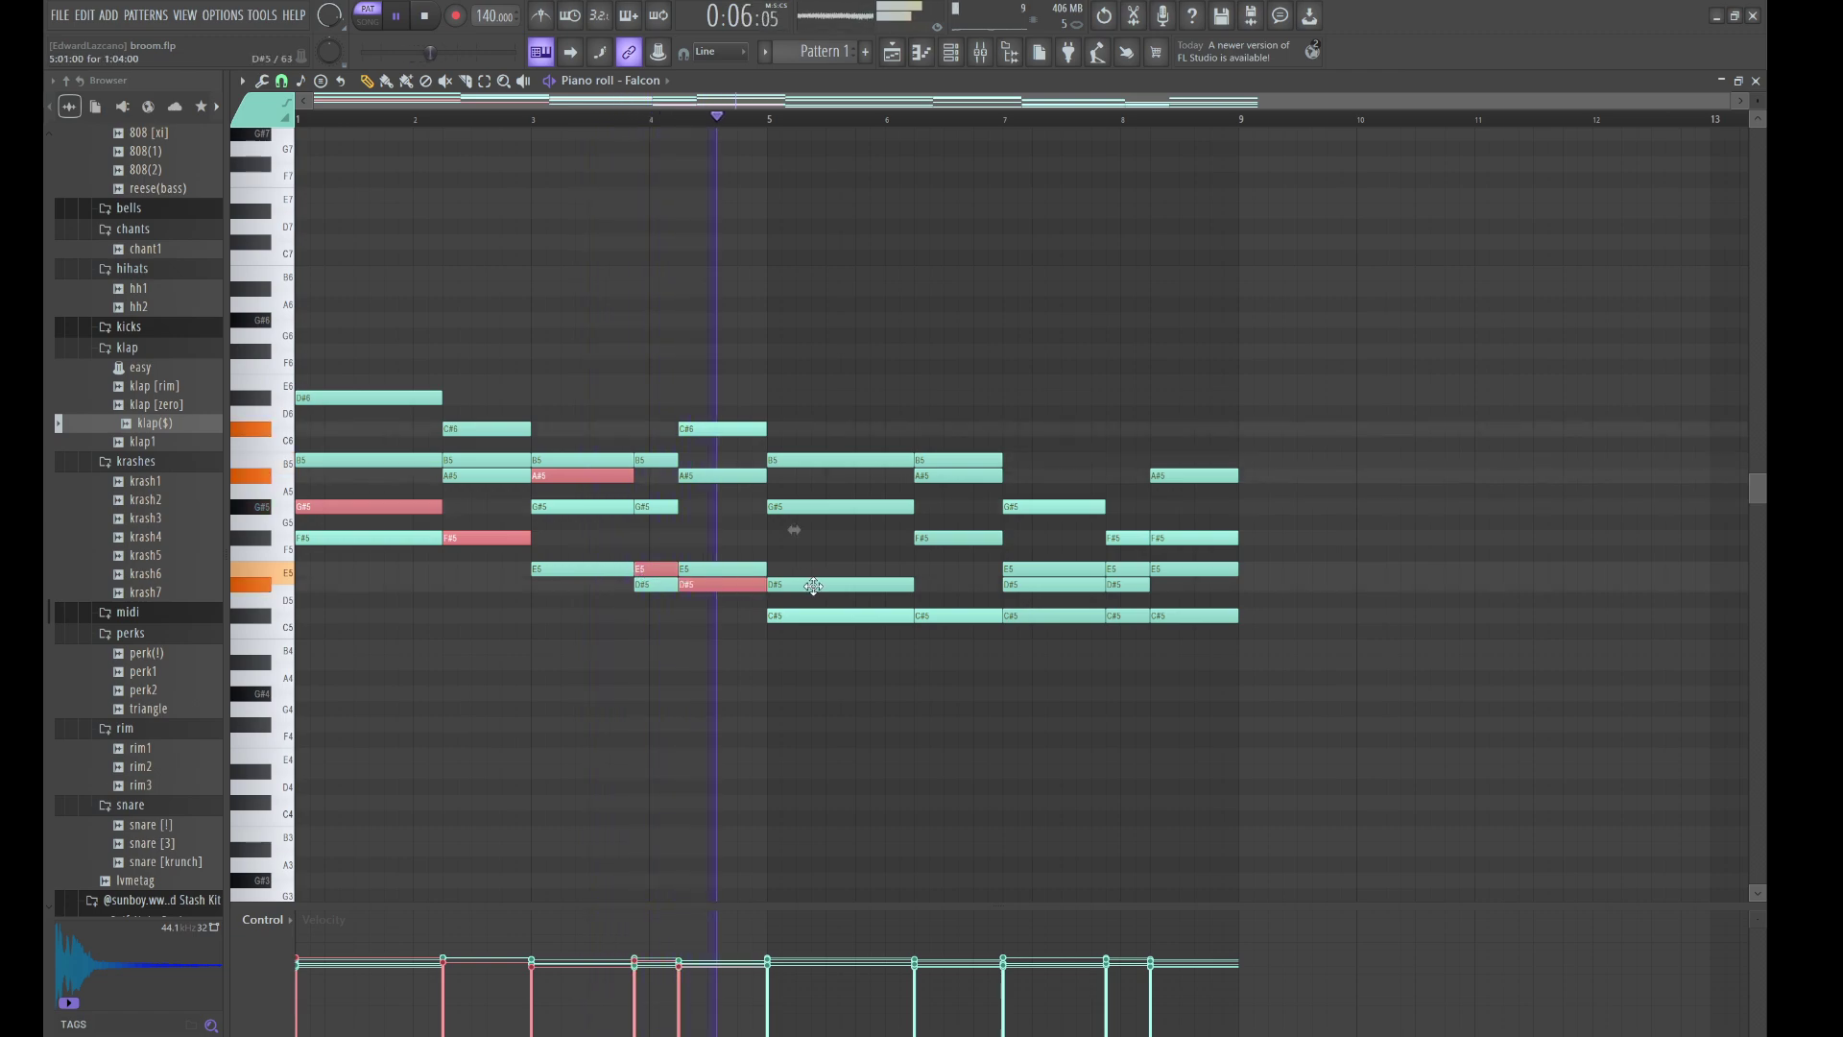
pyautogui.keyDown('ctrl'); pyautogui.click(801, 615); pyautogui.keyUp('ctrl')
pyautogui.keyDown('ctrl'); pyautogui.click(984, 539); pyautogui.keyUp('ctrl')
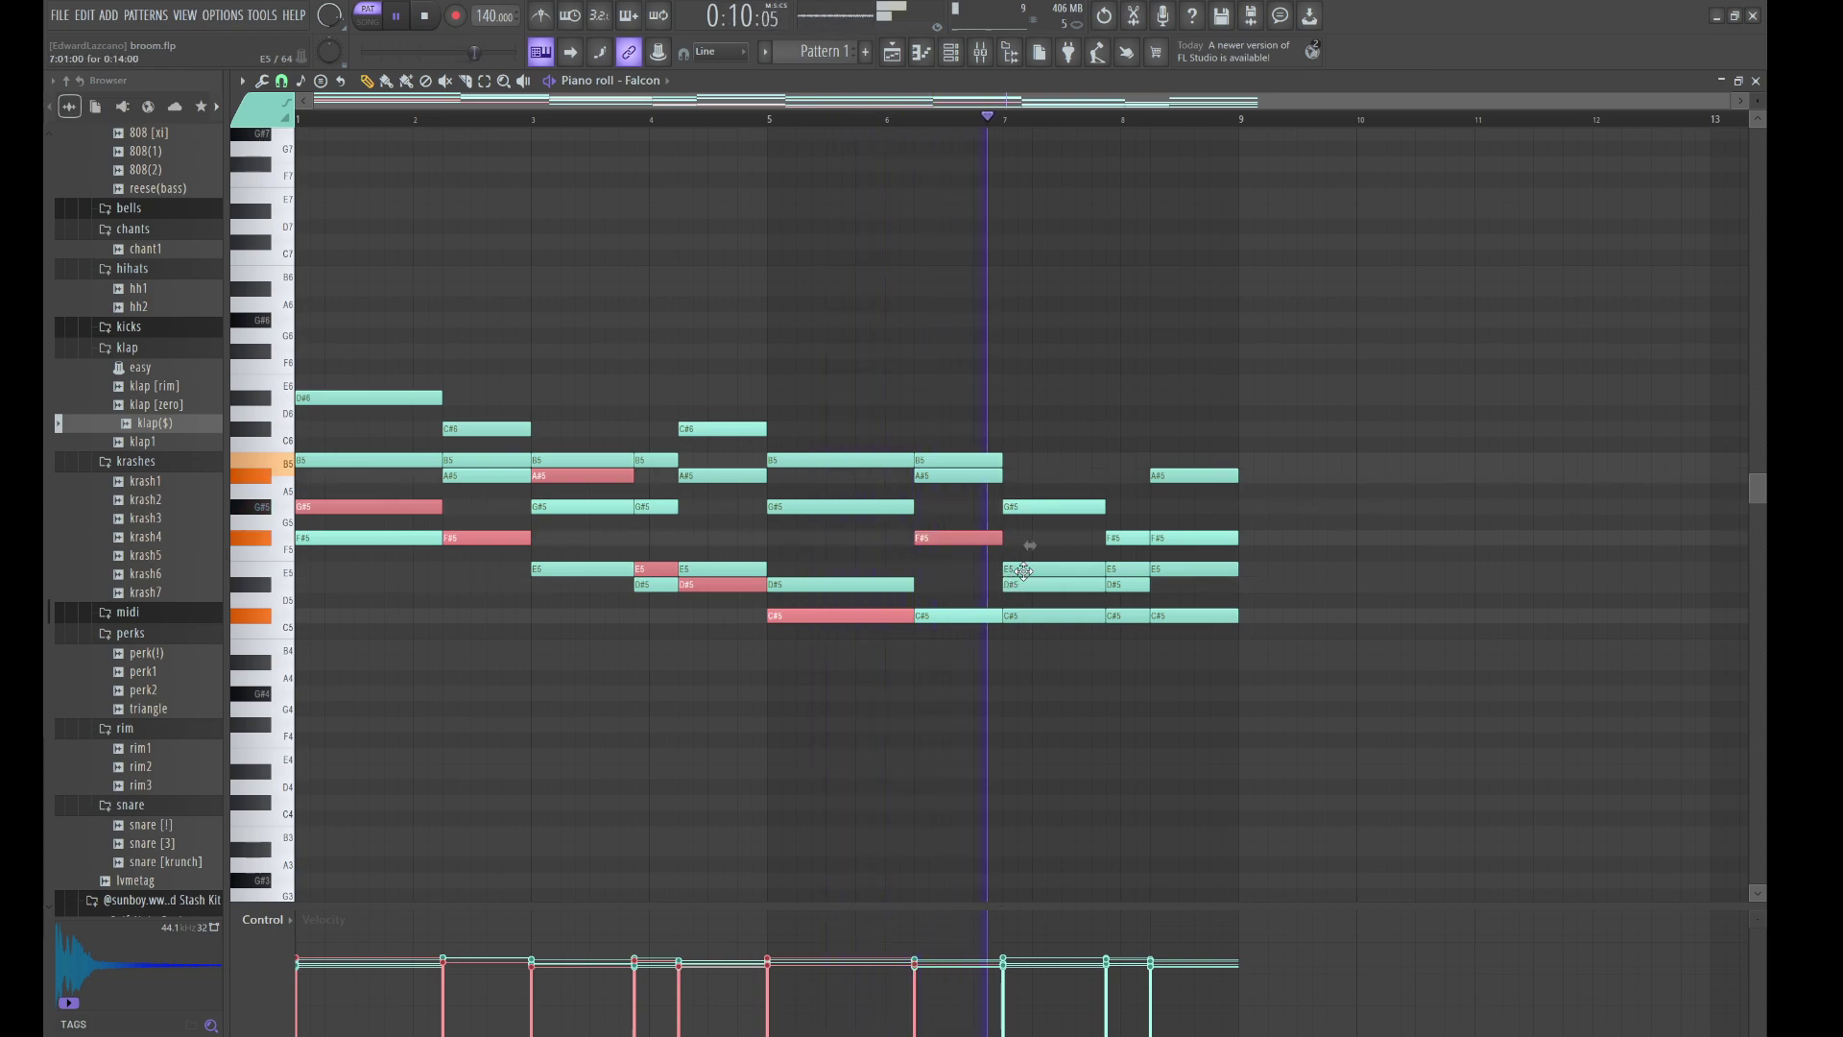
pyautogui.keyDown('ctrl'); pyautogui.click(1054, 570); pyautogui.keyUp('ctrl')
pyautogui.keyDown('ctrl'); pyautogui.click(1121, 584); pyautogui.keyUp('ctrl')
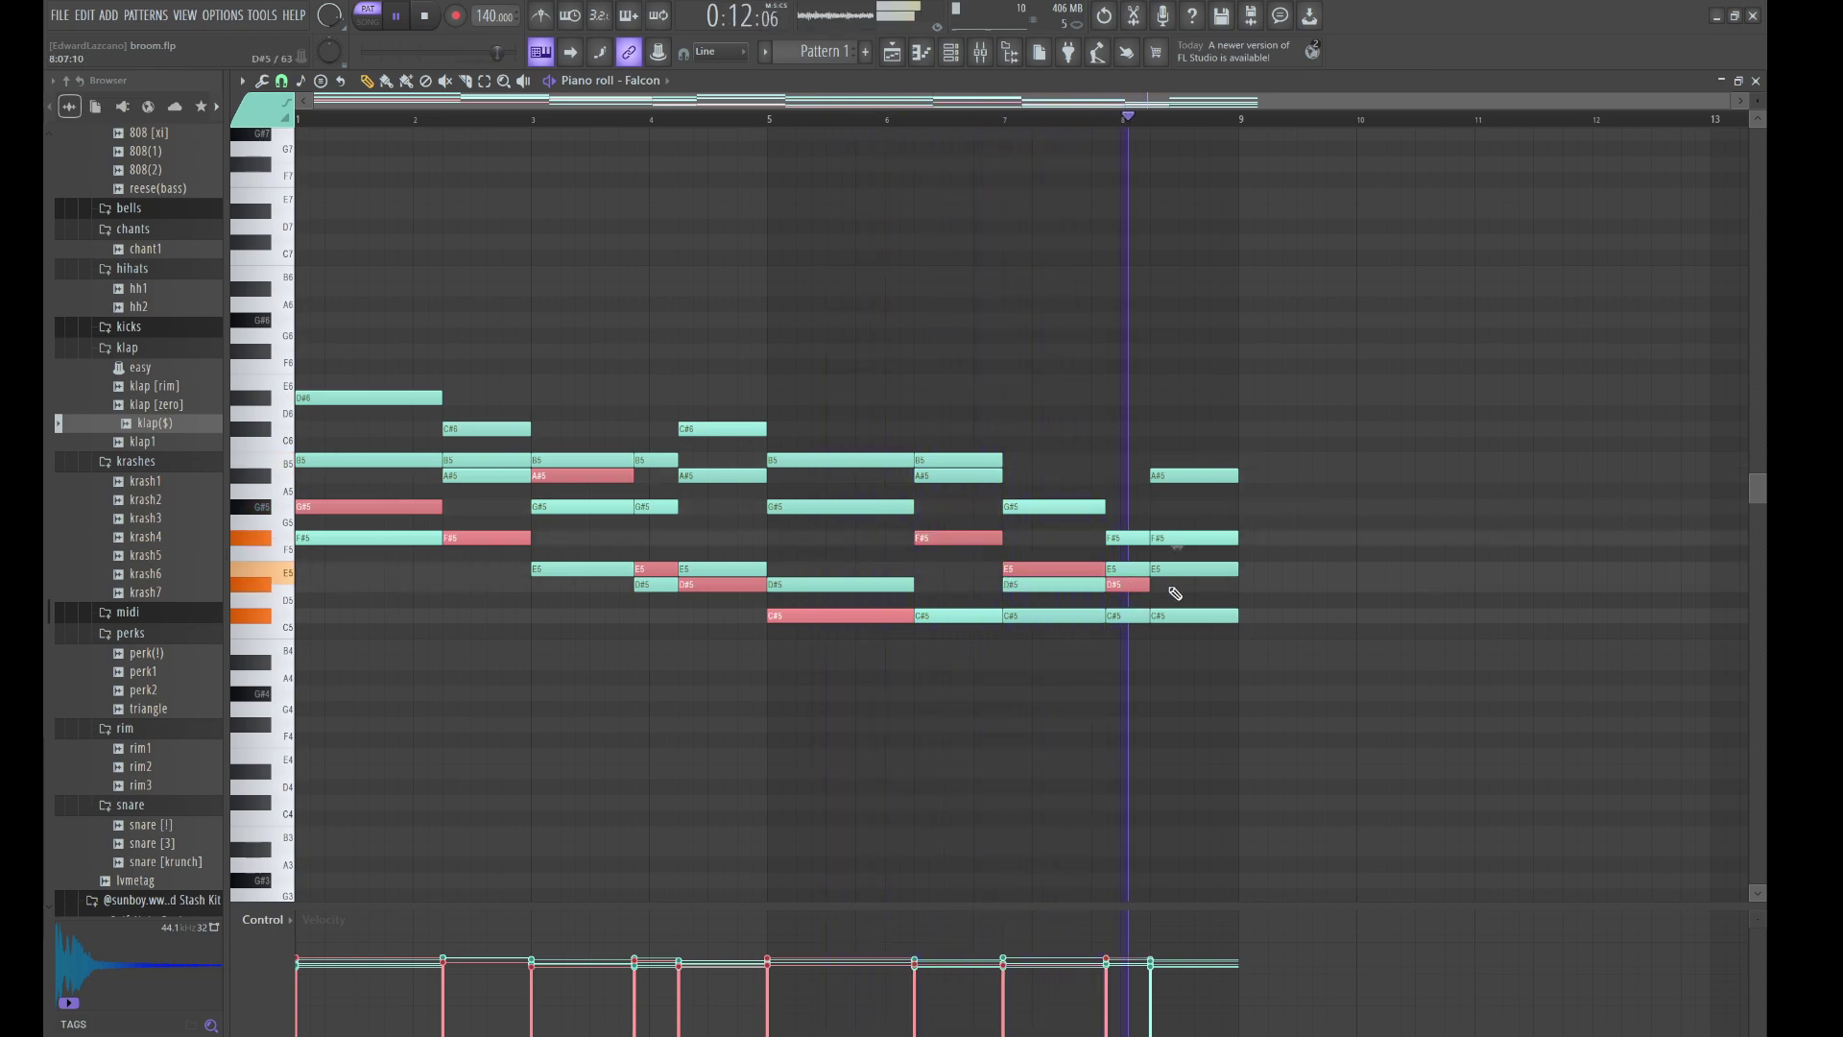
pyautogui.keyDown('ctrl'); pyautogui.click(1175, 617); pyautogui.keyUp('ctrl')
pyautogui.hotkey('ctrl', 'Down')
pyautogui.hotkey('ctrl', 'Down')
pyautogui.scroll(-2, 1193, 625)
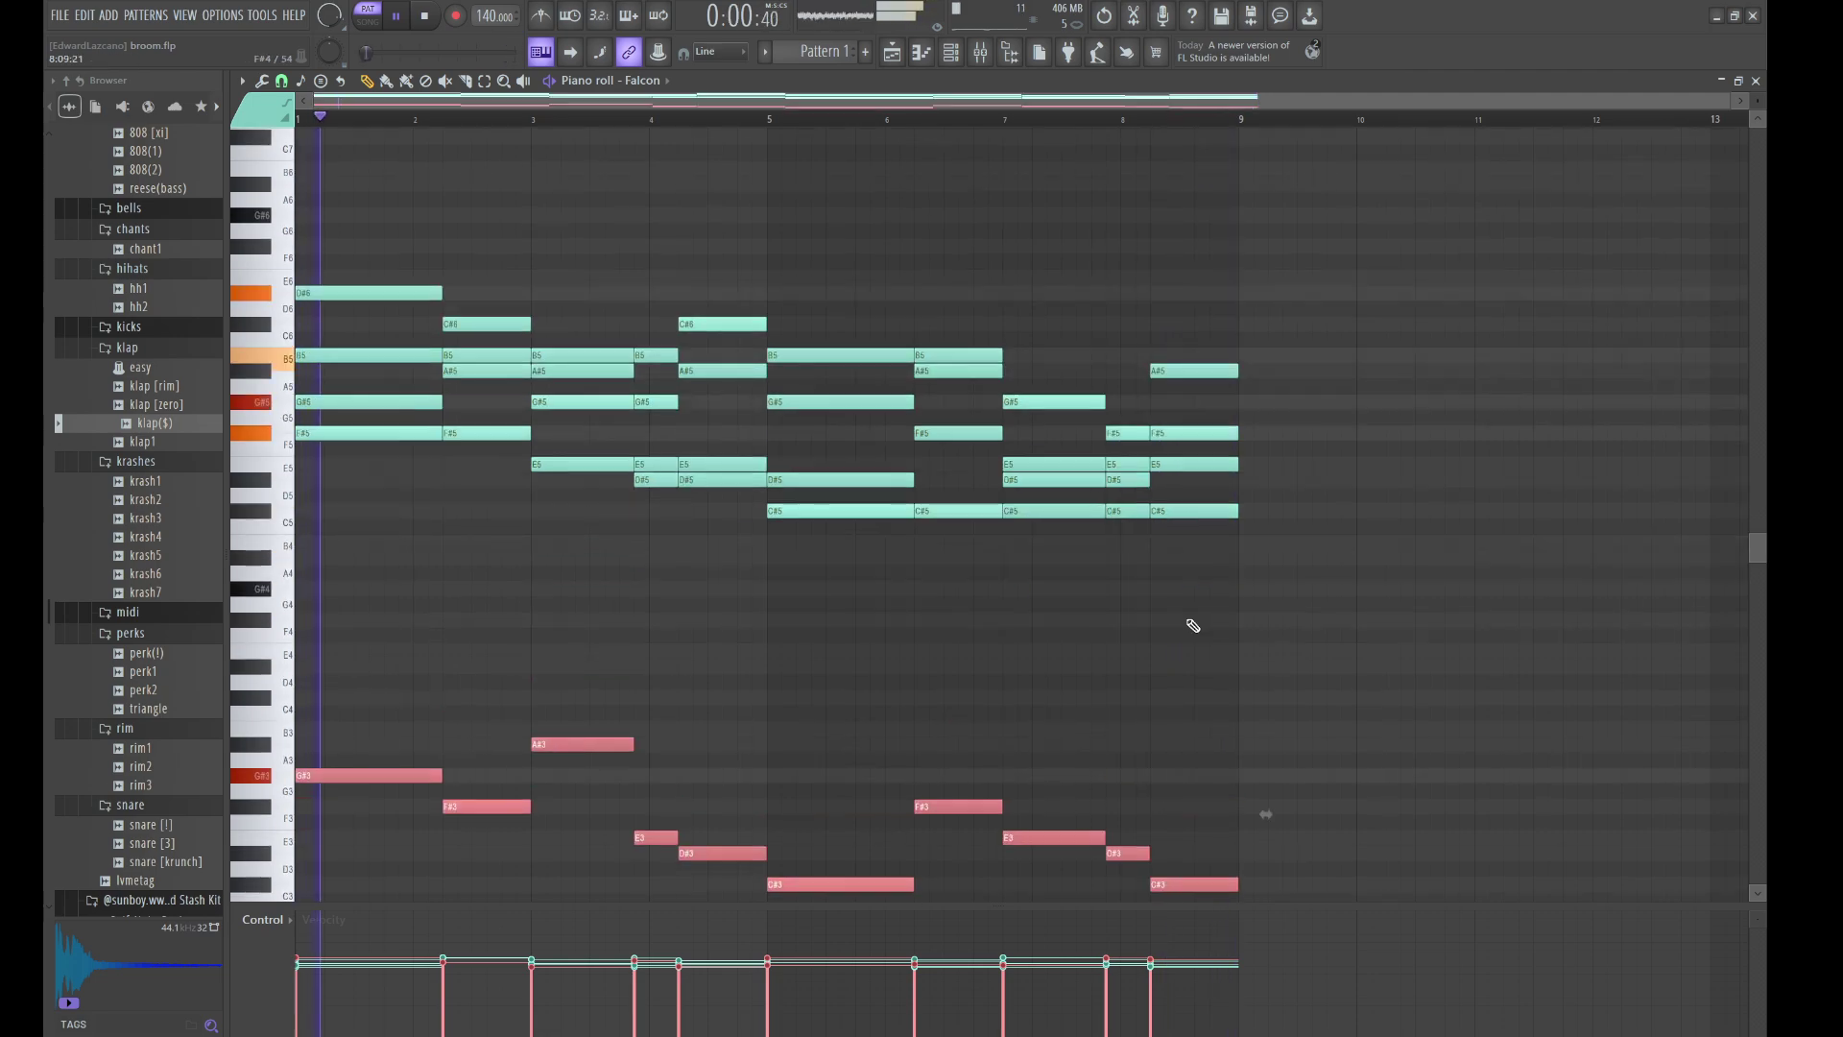
# - Raise the velocities of the bass notes above the chord notes and deselect them
pyautogui.click(1100, 680)
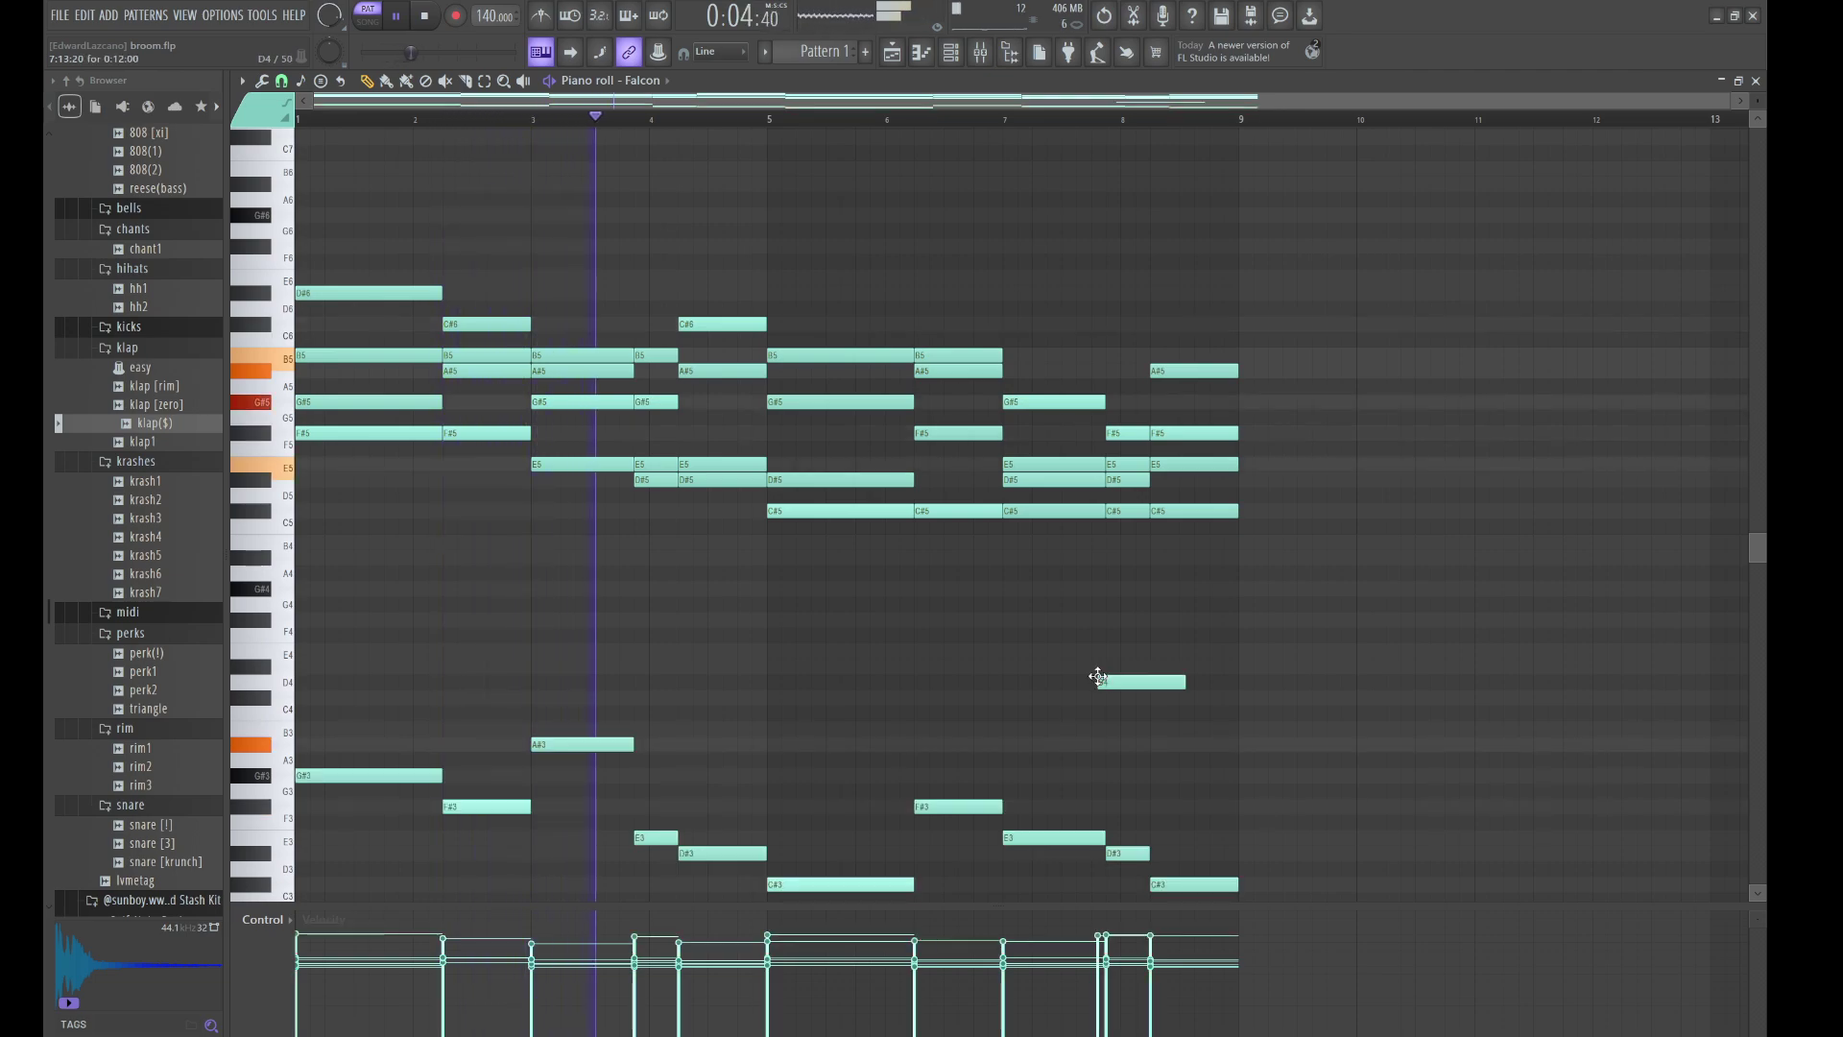
pyautogui.hotkey('ctrl', 'z')
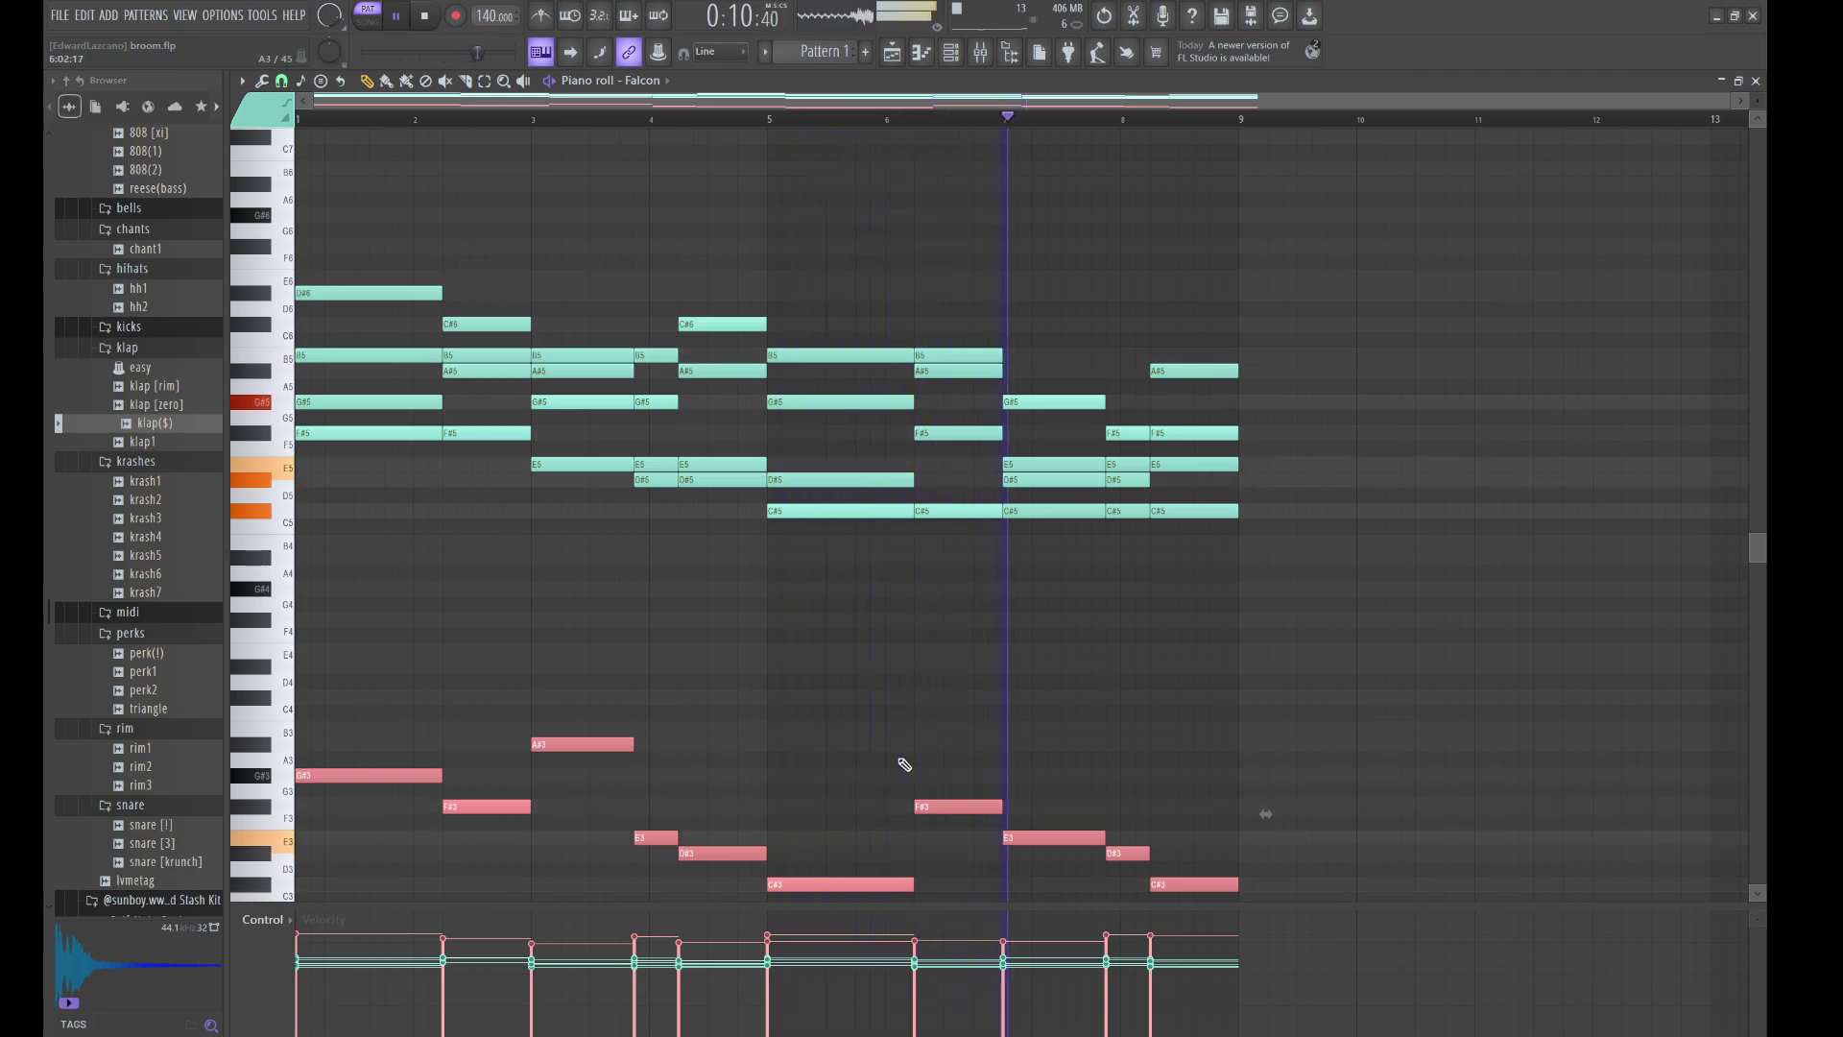
pyautogui.scroll(-3, 814, 845)
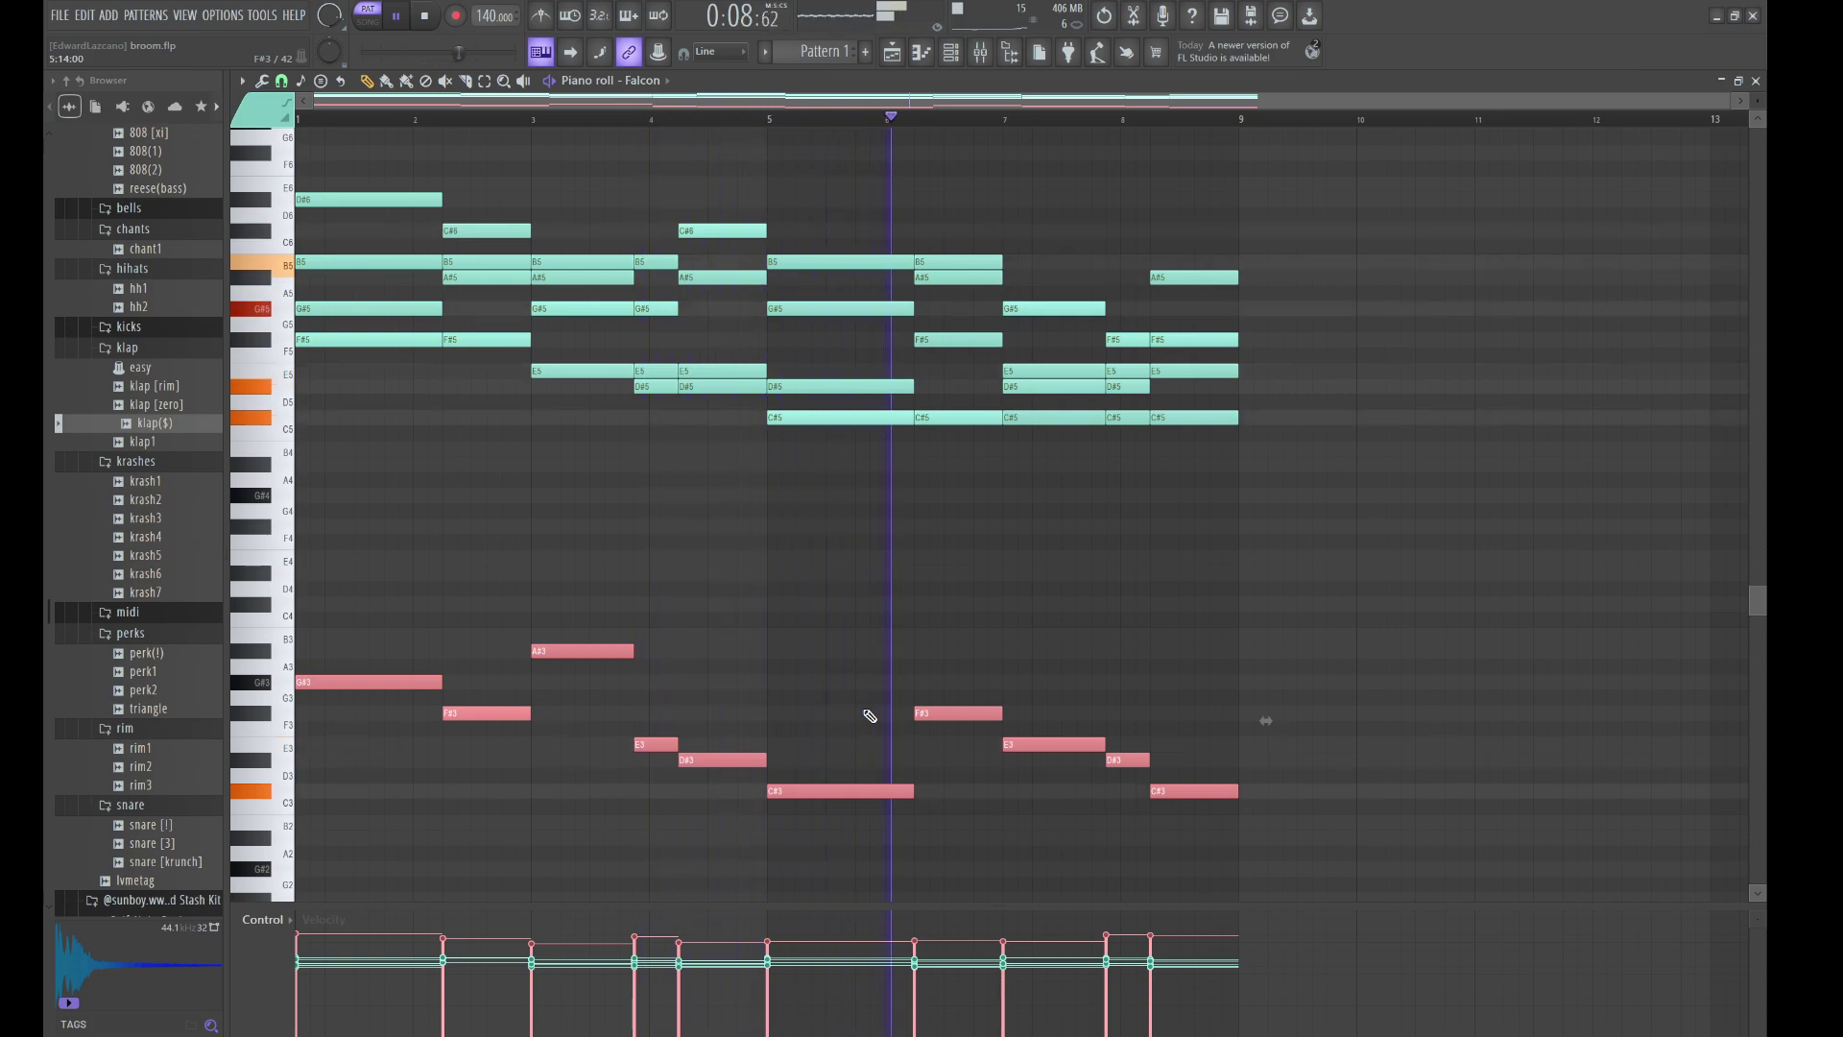
pyautogui.hotkey('ctrl', 'd')
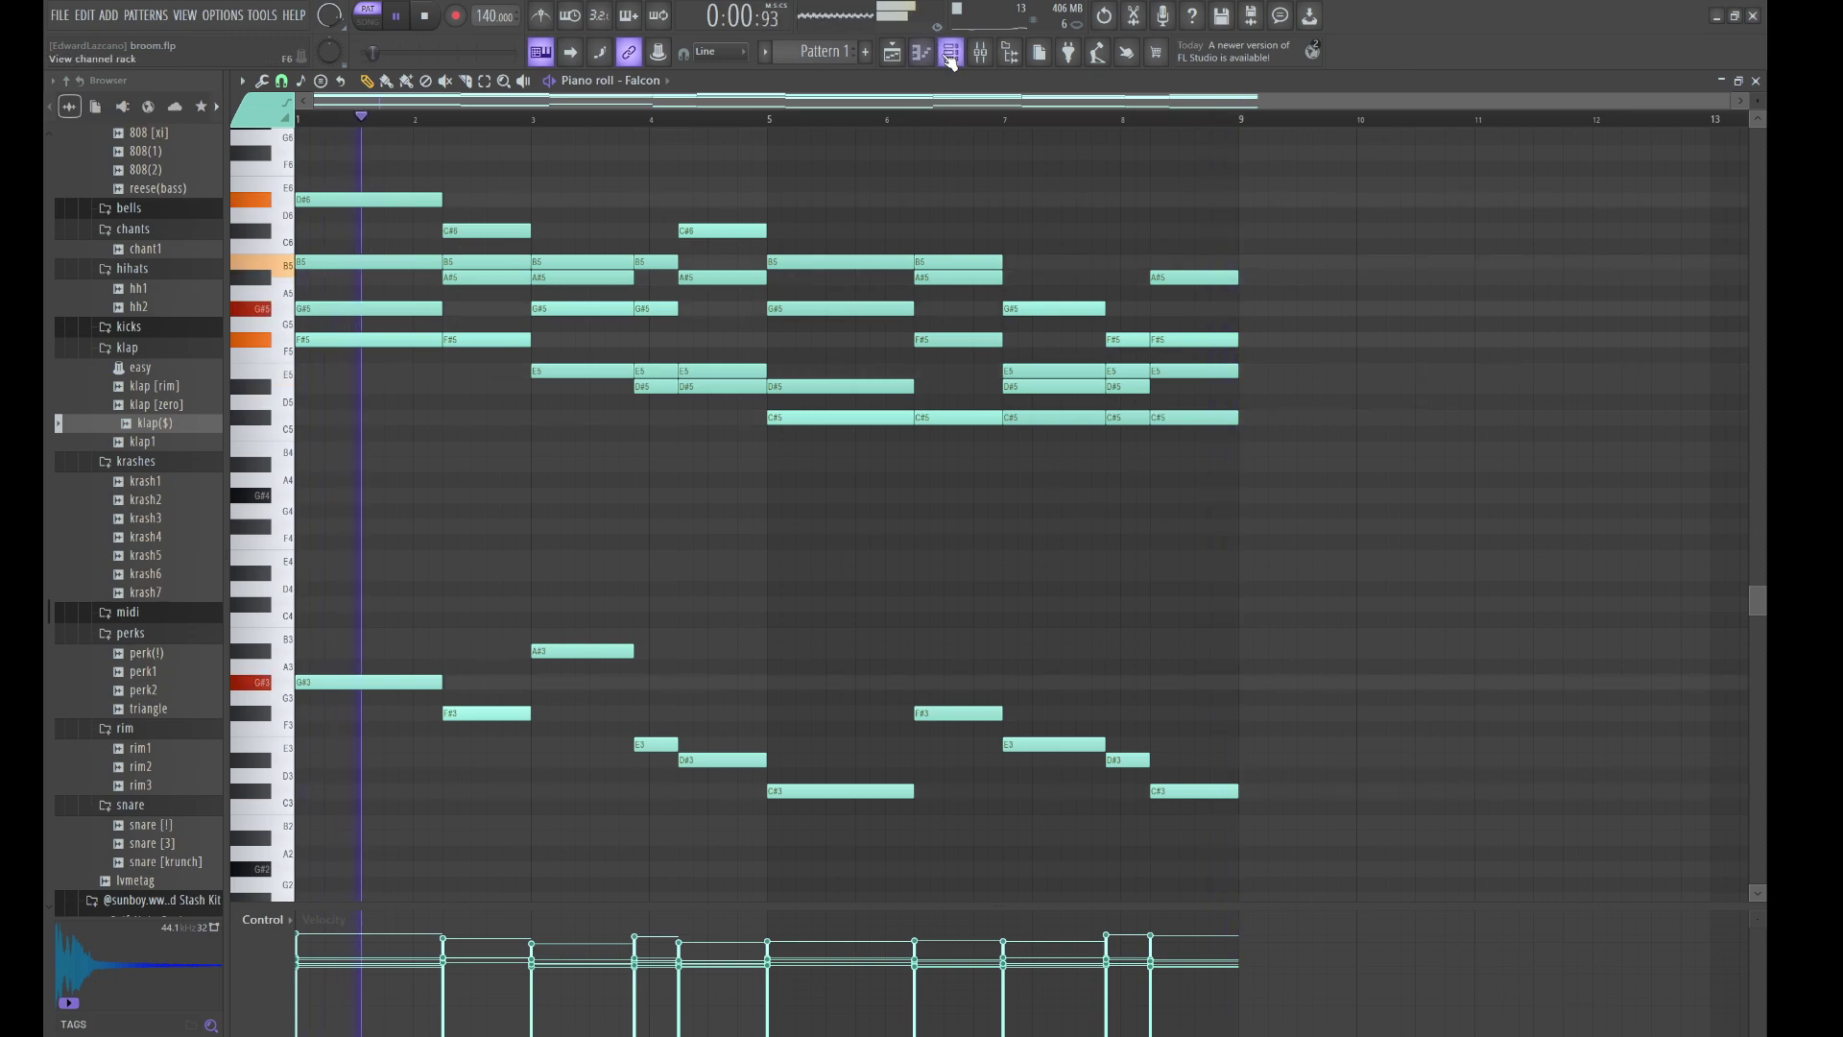
# - Paste the Falcon chord and bass notes into the first Sampler channel of the channel rack and stop playback
pyautogui.press('F6')
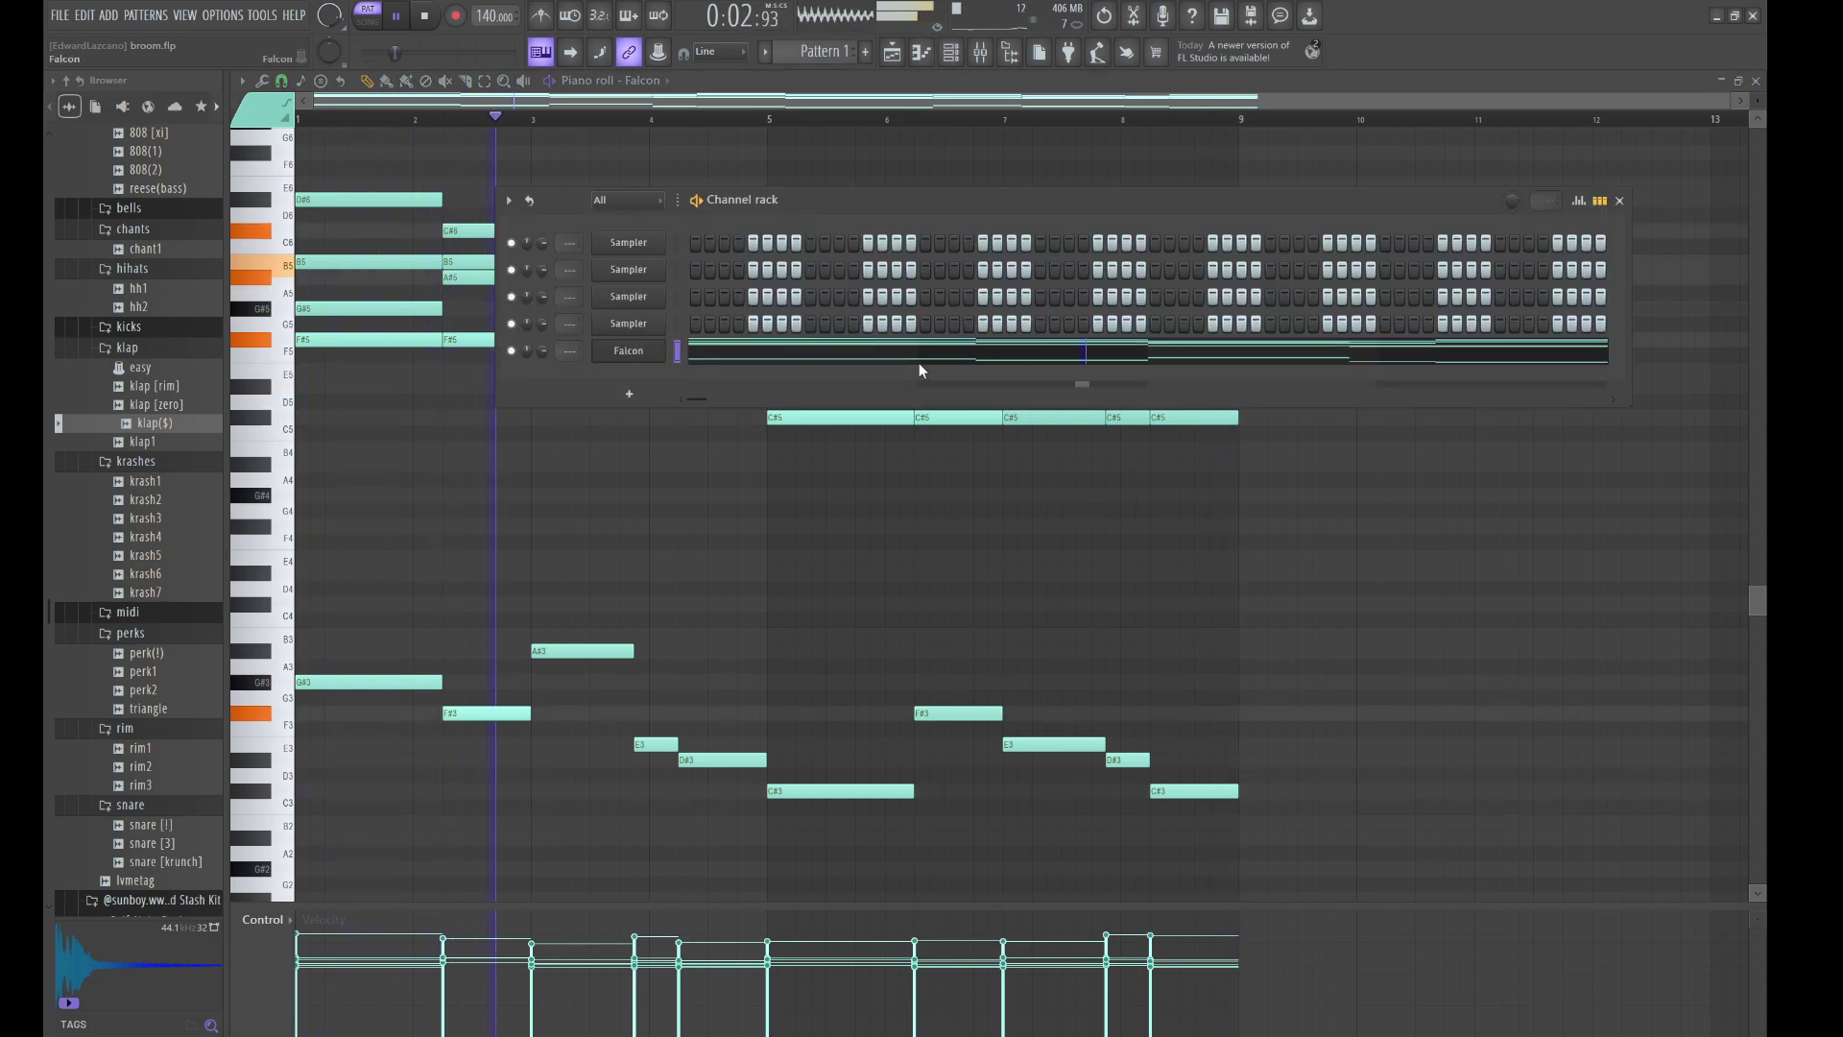
pyautogui.click(677, 244)
pyautogui.hotkey('ctrl', 'v')
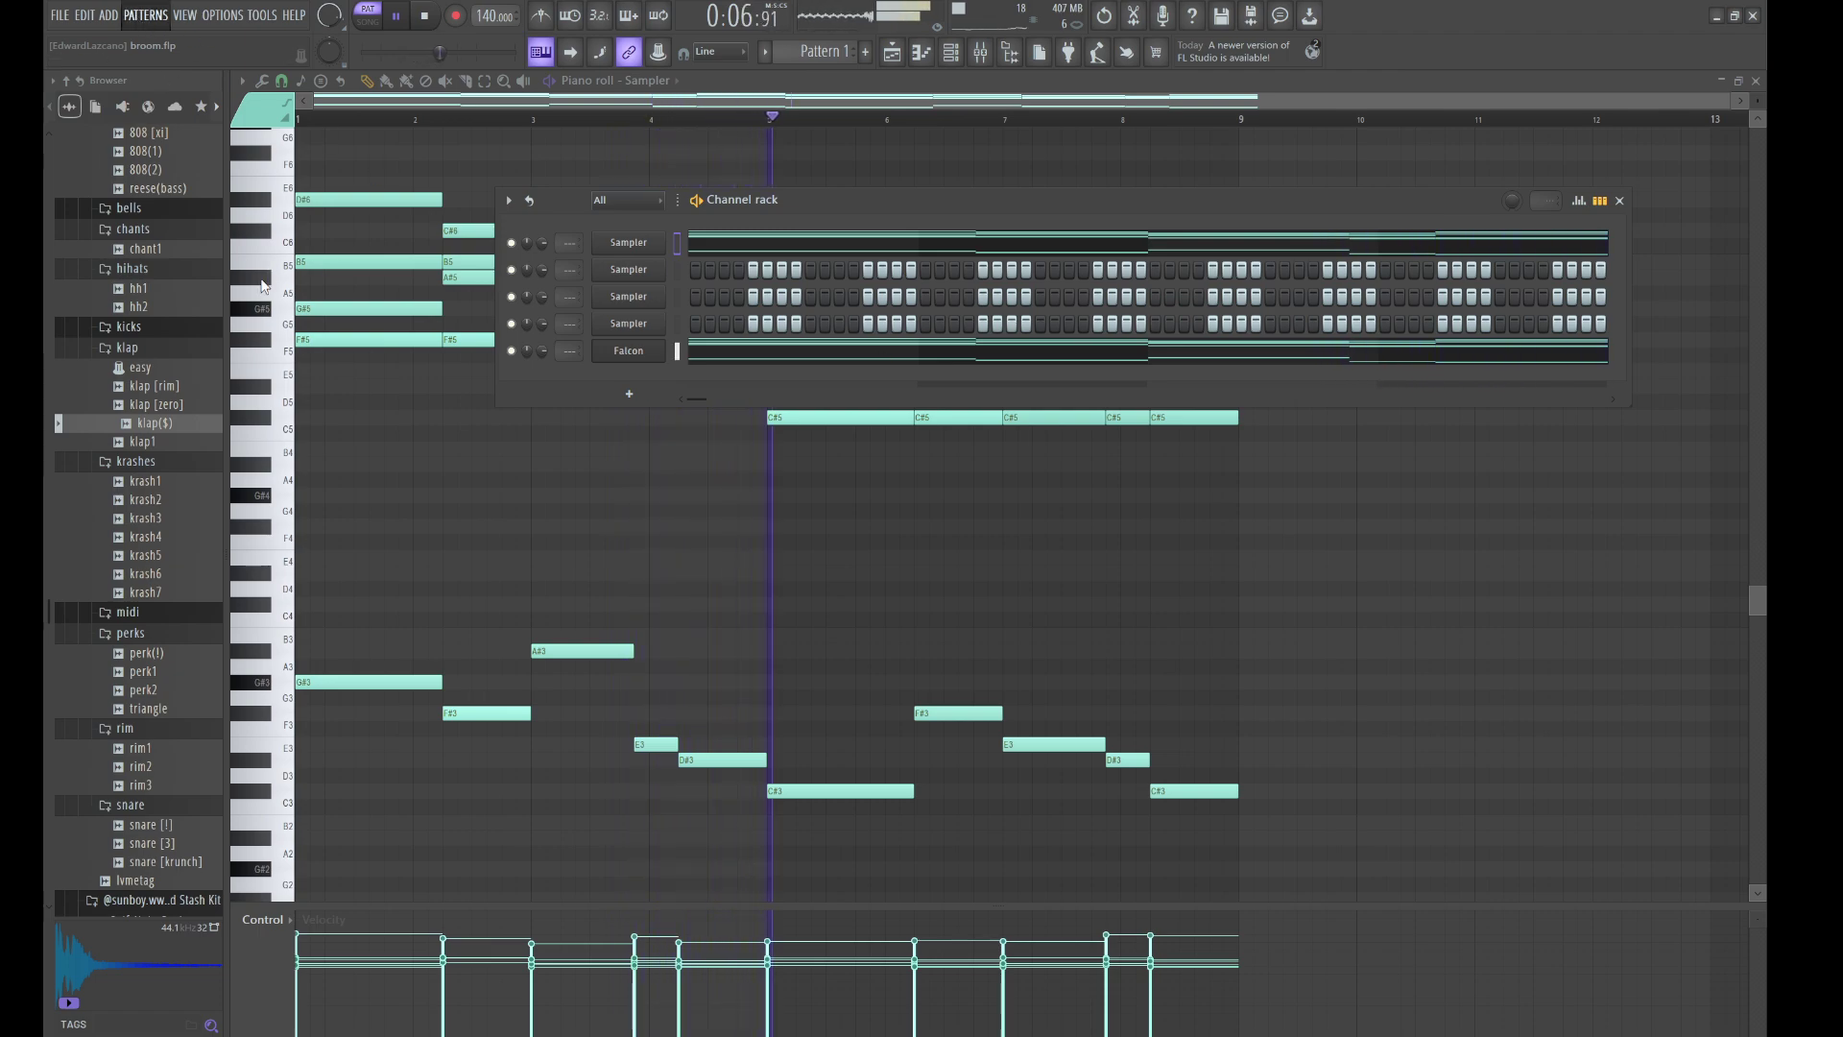
pyautogui.press('space')
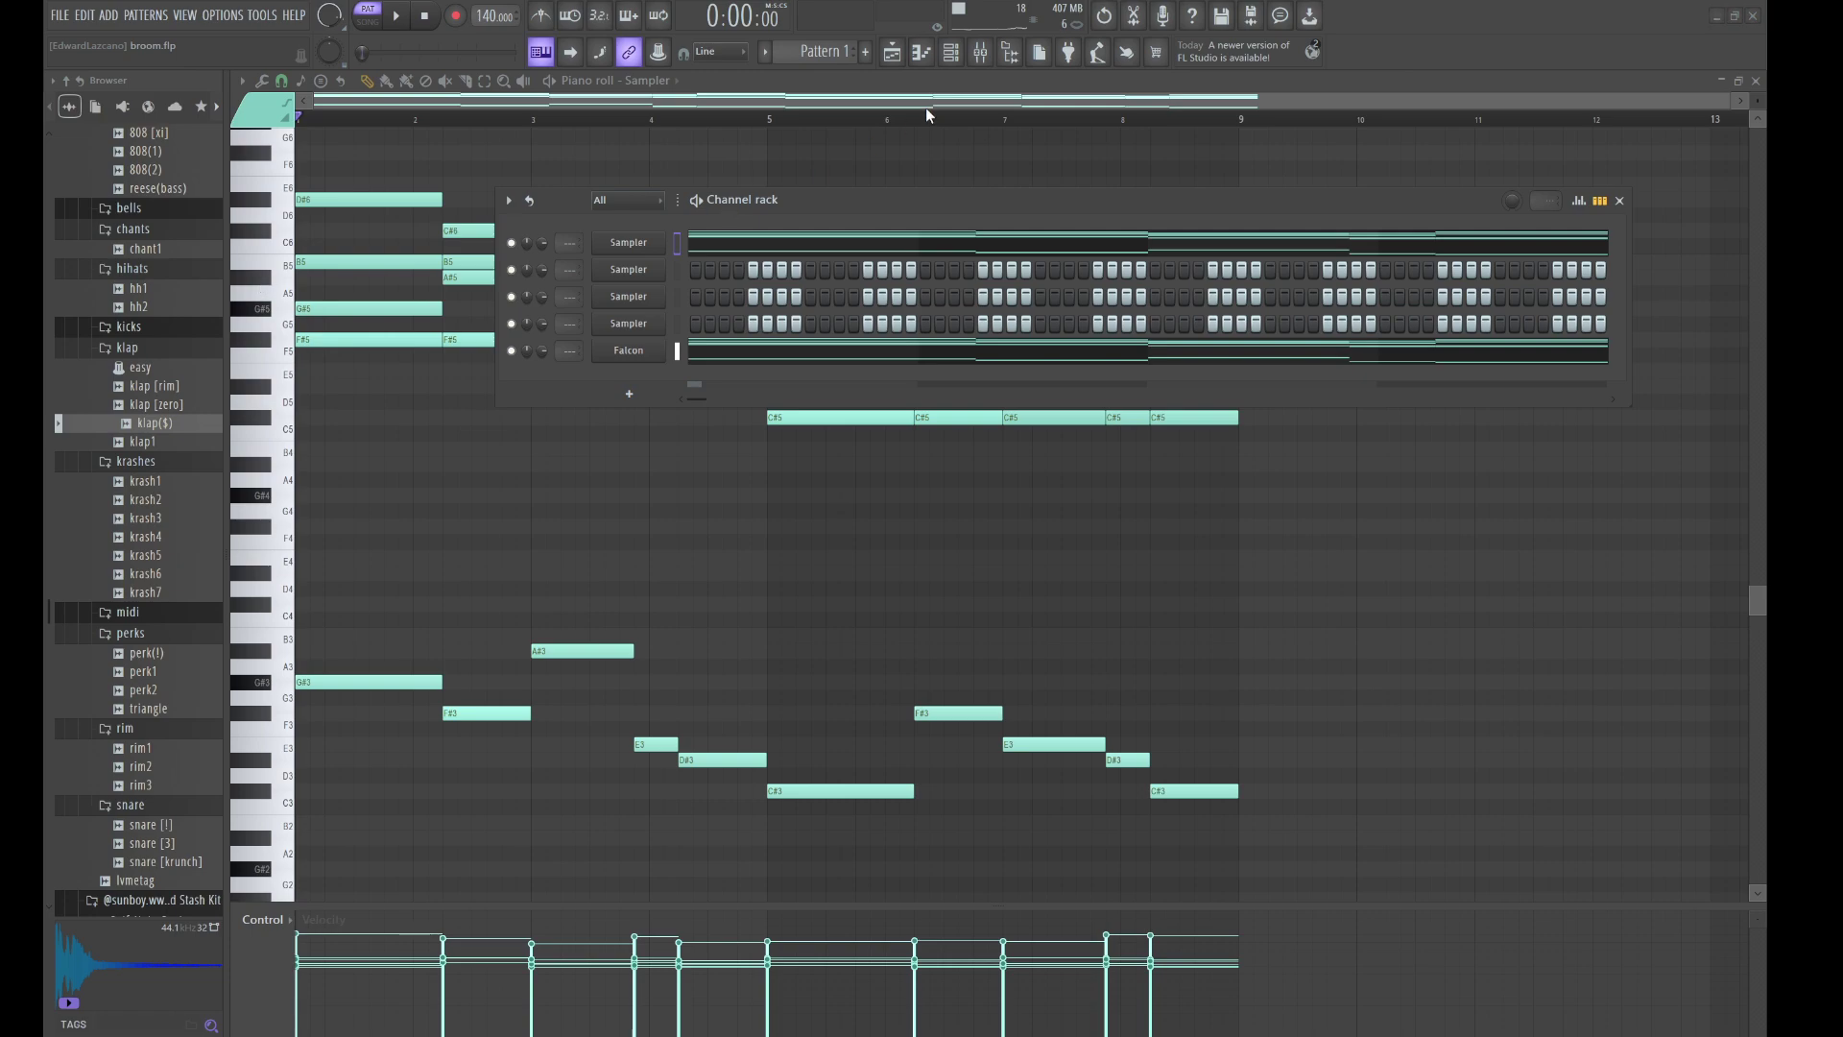
# - Render Pattern 1 as an audio clip and place Pattern 1 at bar 1 of playlist track 7
pyautogui.hotkey('ctrl', 'alt', 'c')
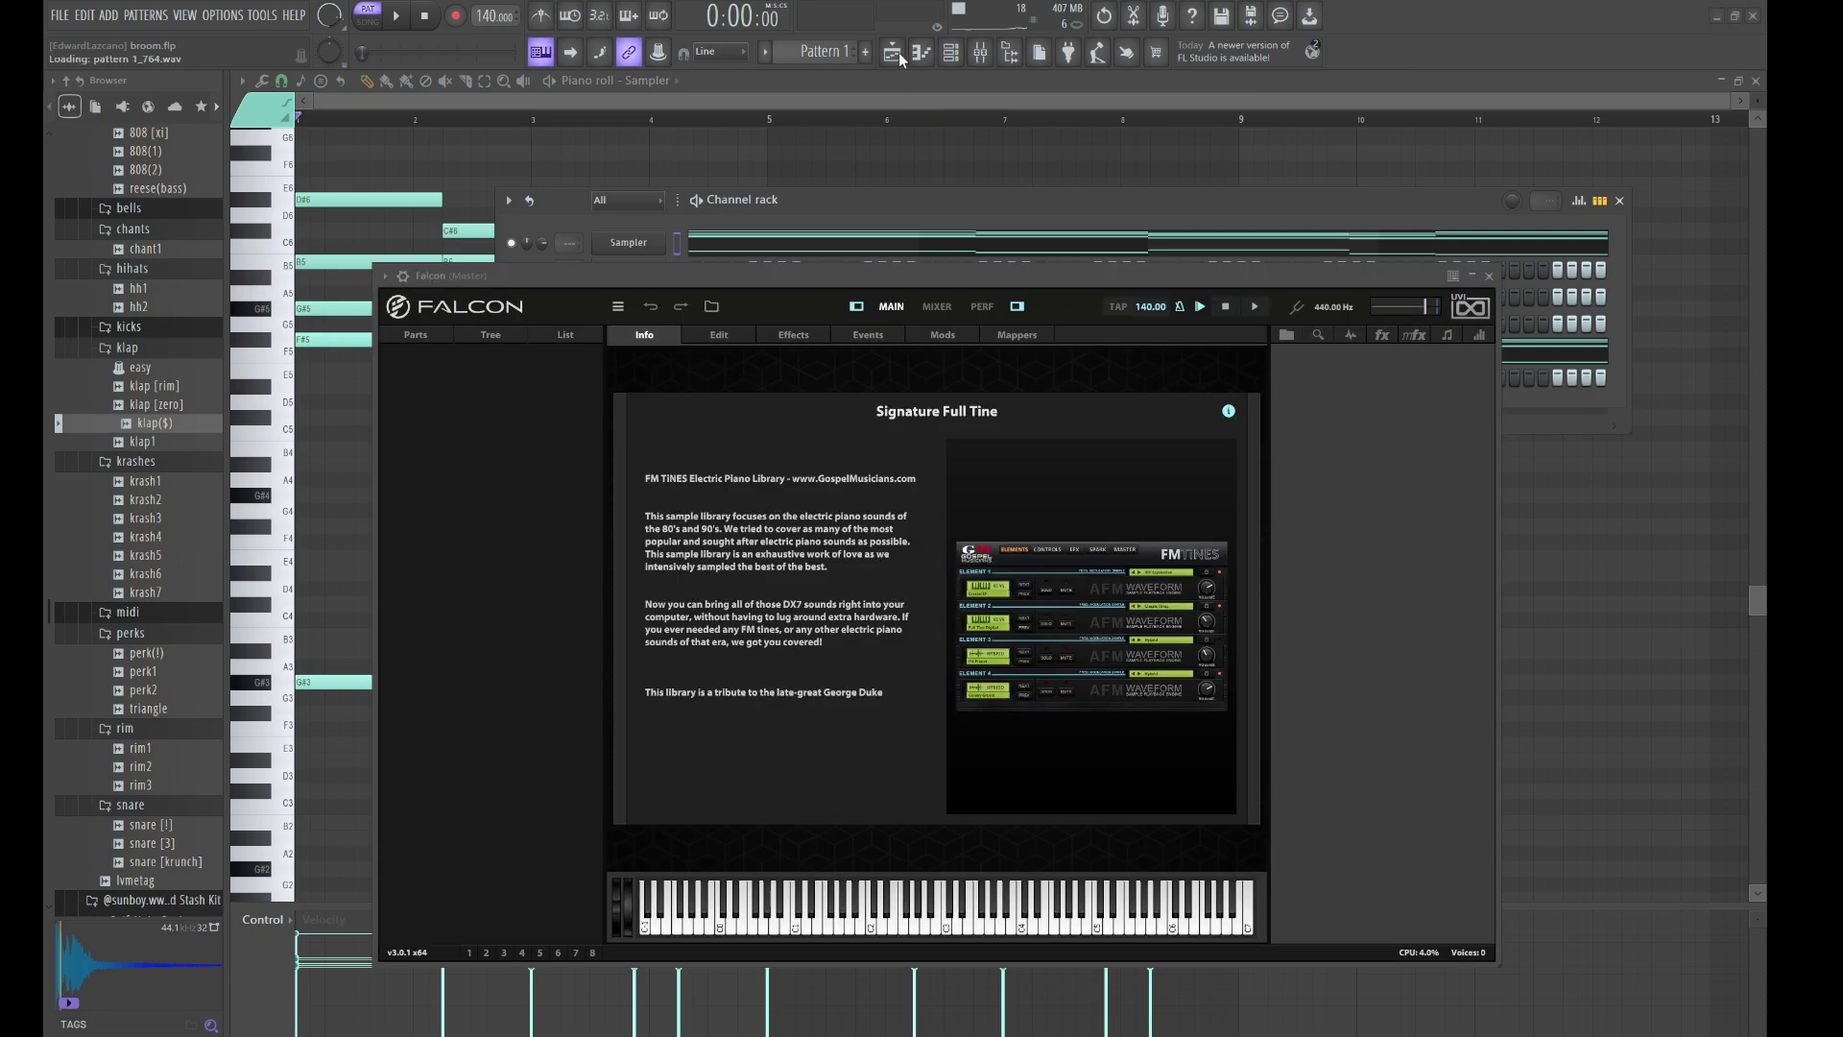
pyautogui.click(893, 54)
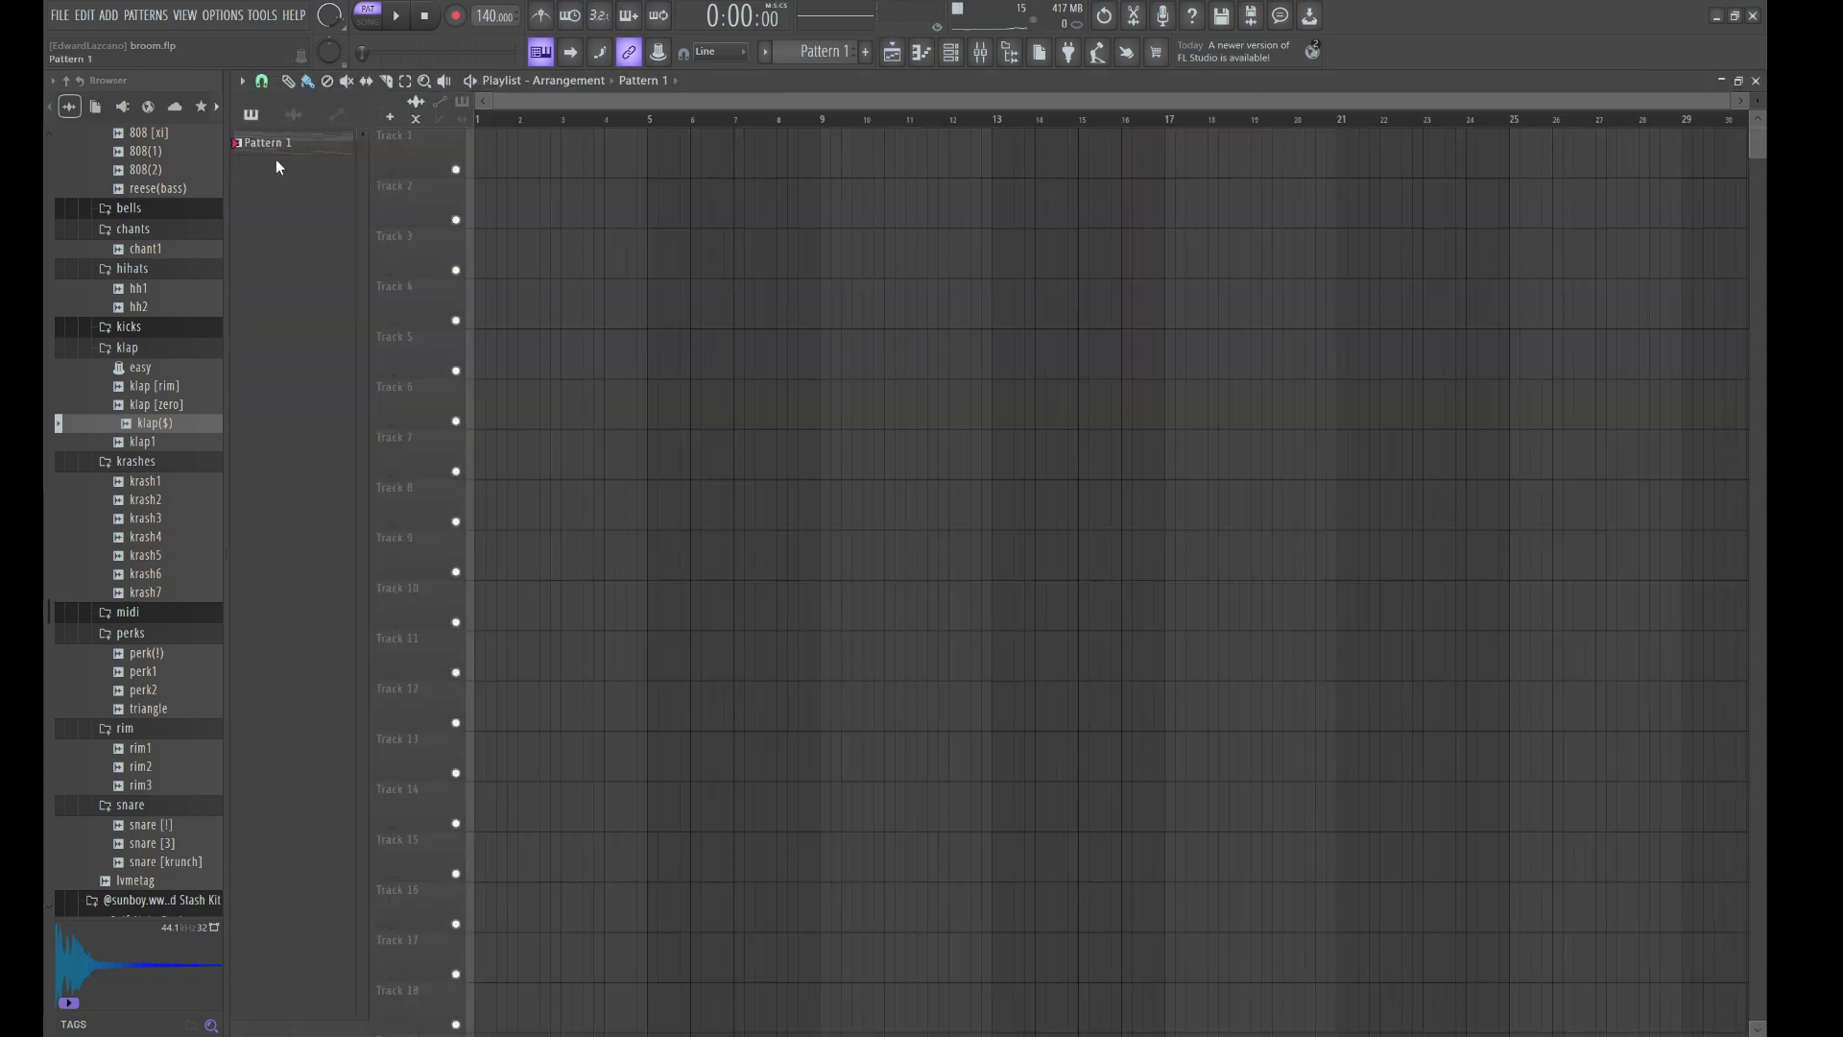
pyautogui.moveTo(277, 165); pyautogui.dragTo(528, 435)
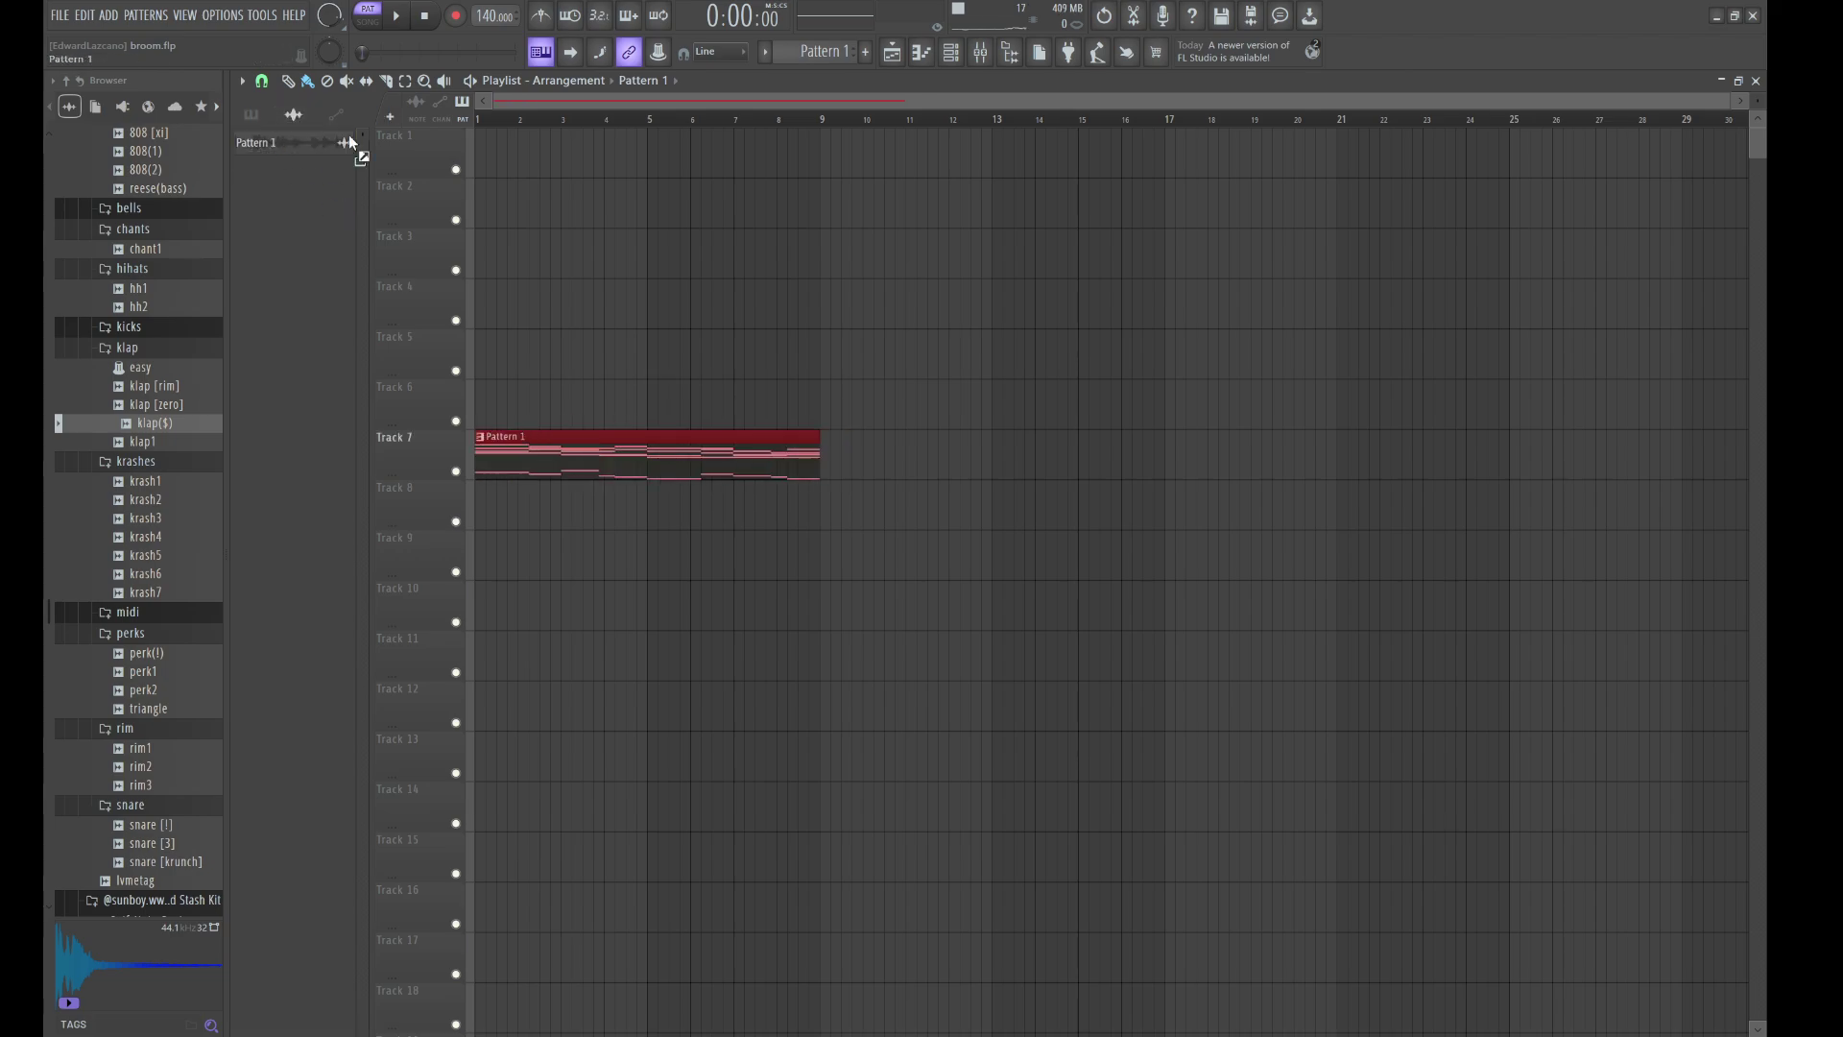
# - Place the rendered Pattern 1 audio clip at bar 1 of playlist track 1 and change its declicking mode
pyautogui.moveTo(349, 142); pyautogui.dragTo(504, 174)
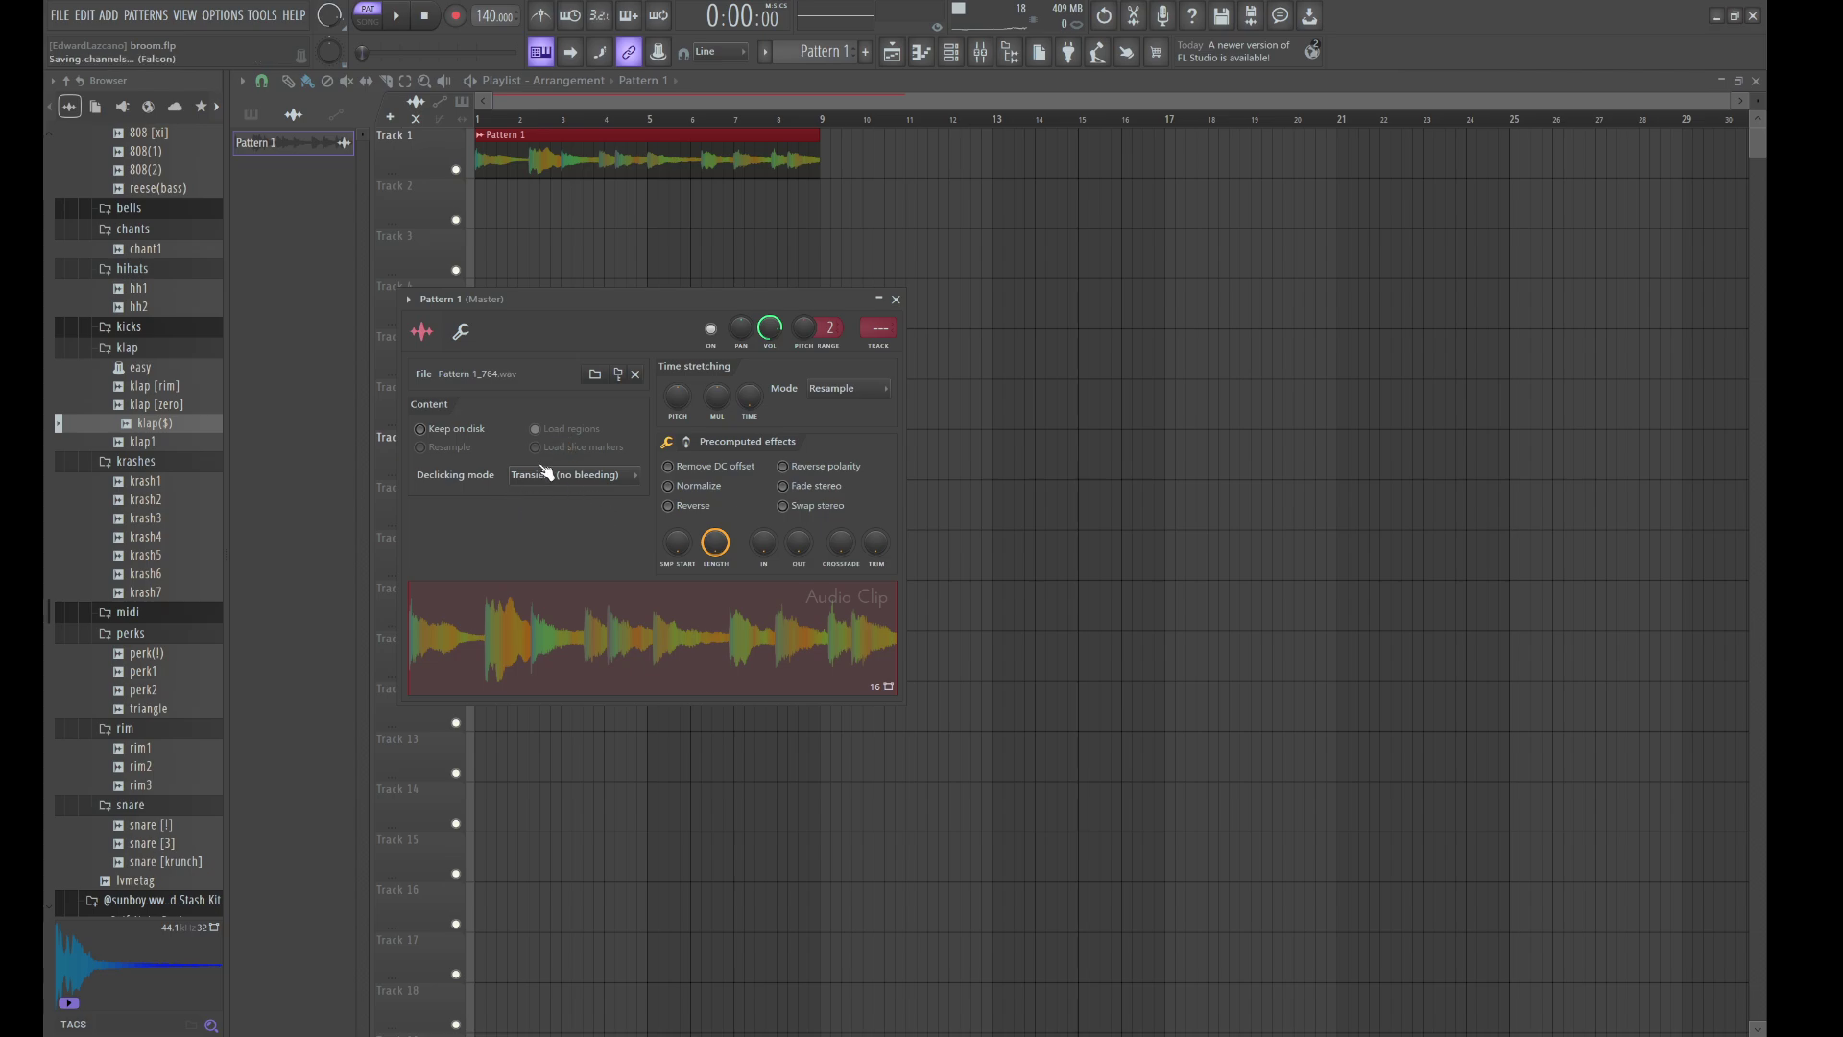
pyautogui.click(580, 475)
pyautogui.click(567, 566)
pyautogui.click(896, 299)
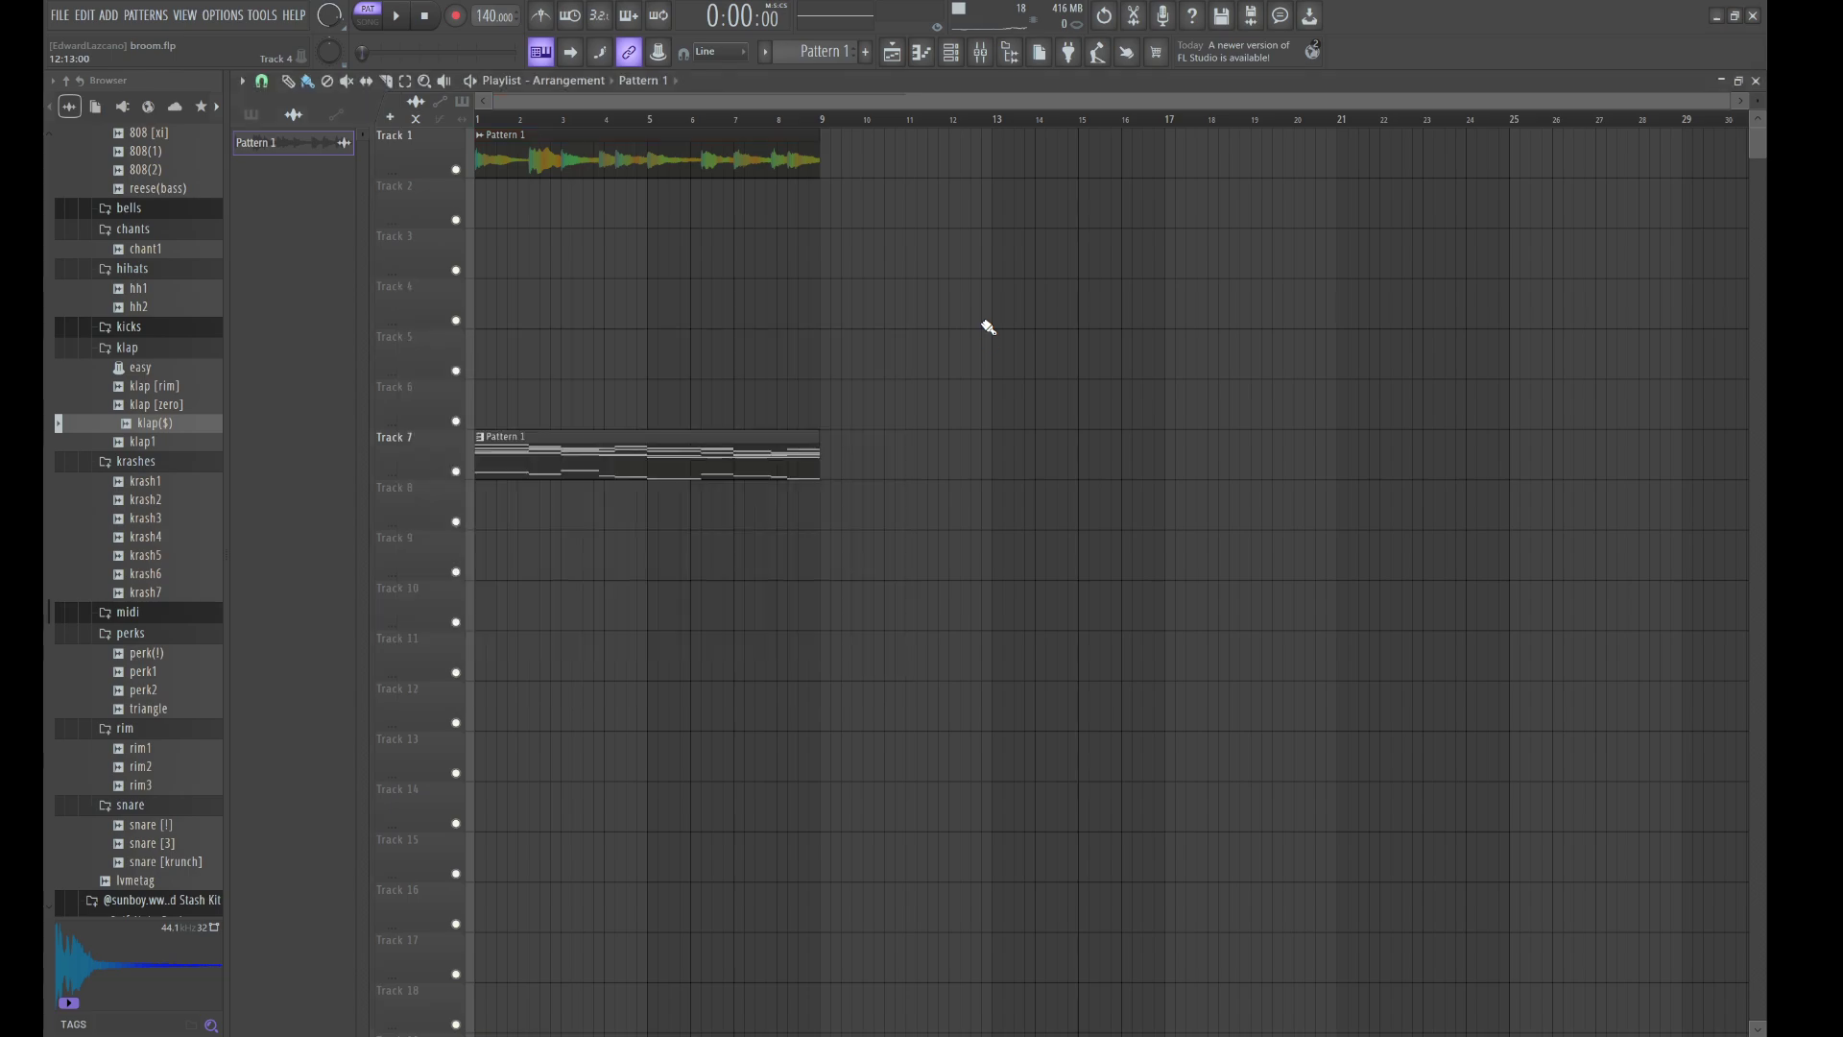
# - Switch to song mode, show all channels in the channel rack, and cut the notes from the Falcon channel
pyautogui.click(382, 27)
pyautogui.click(921, 53)
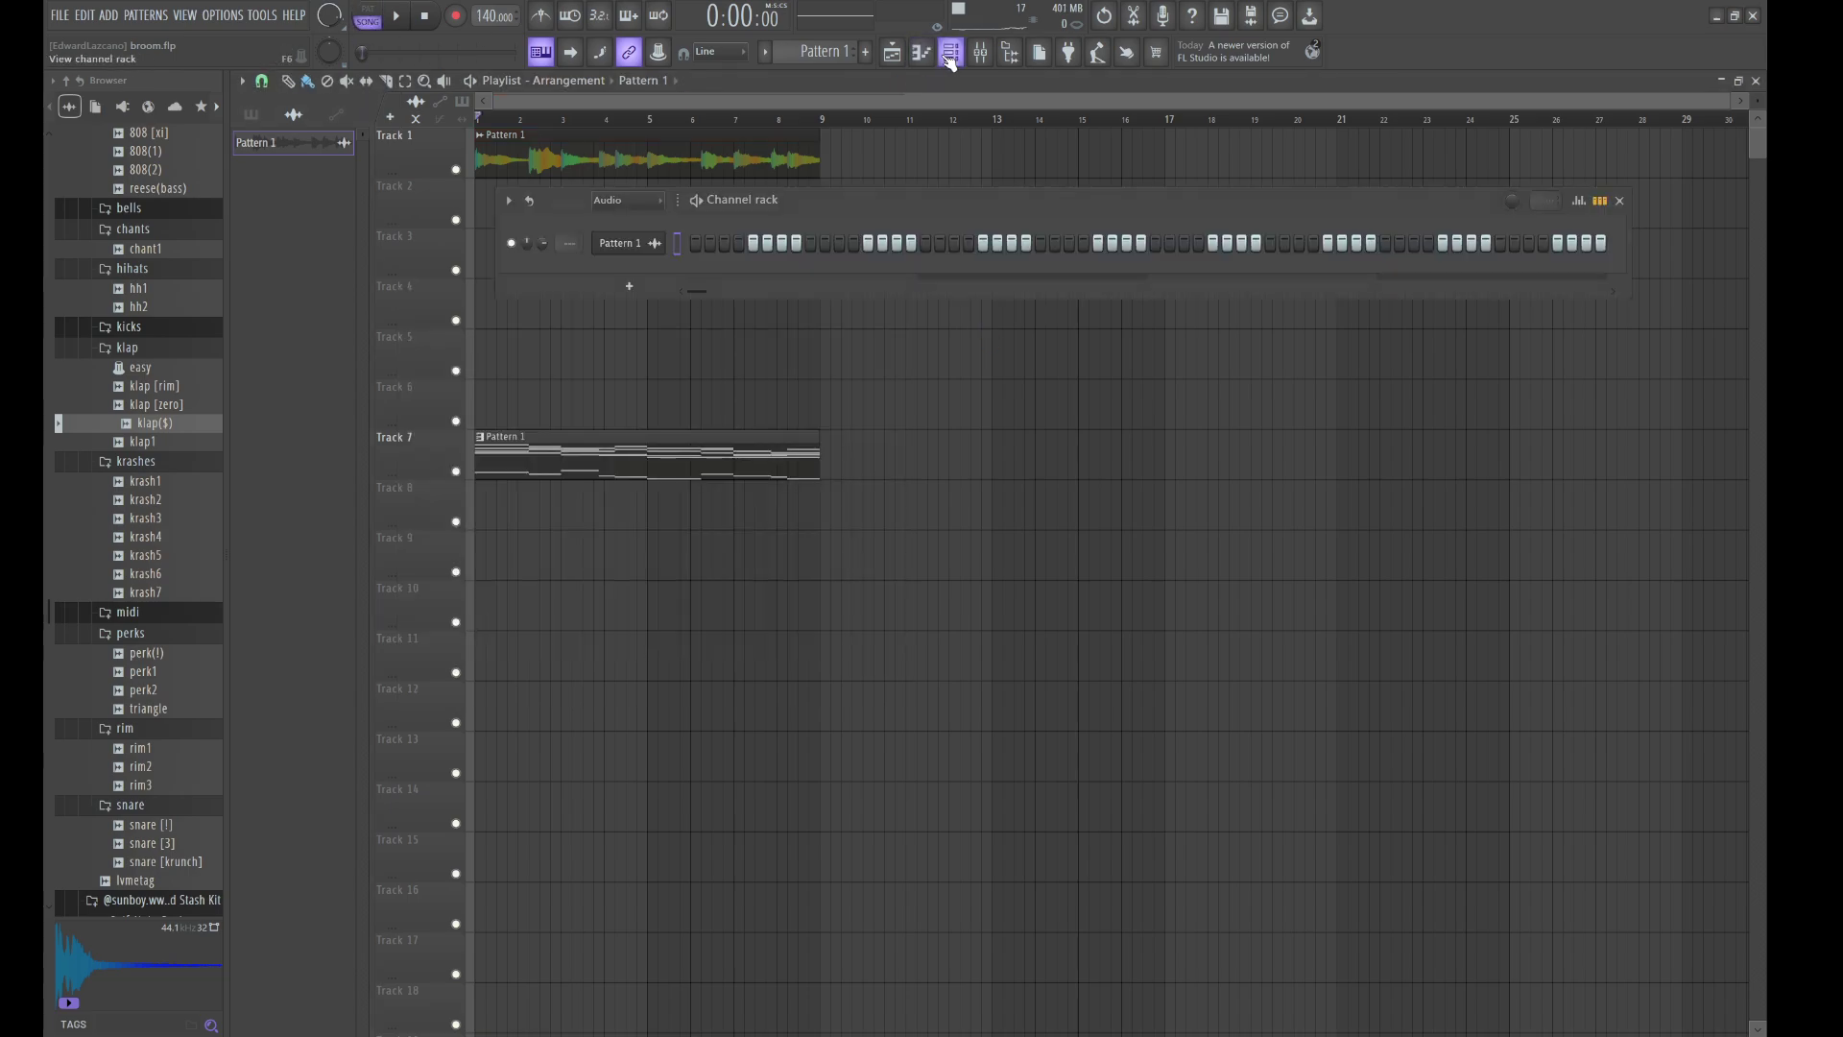
pyautogui.click(631, 230)
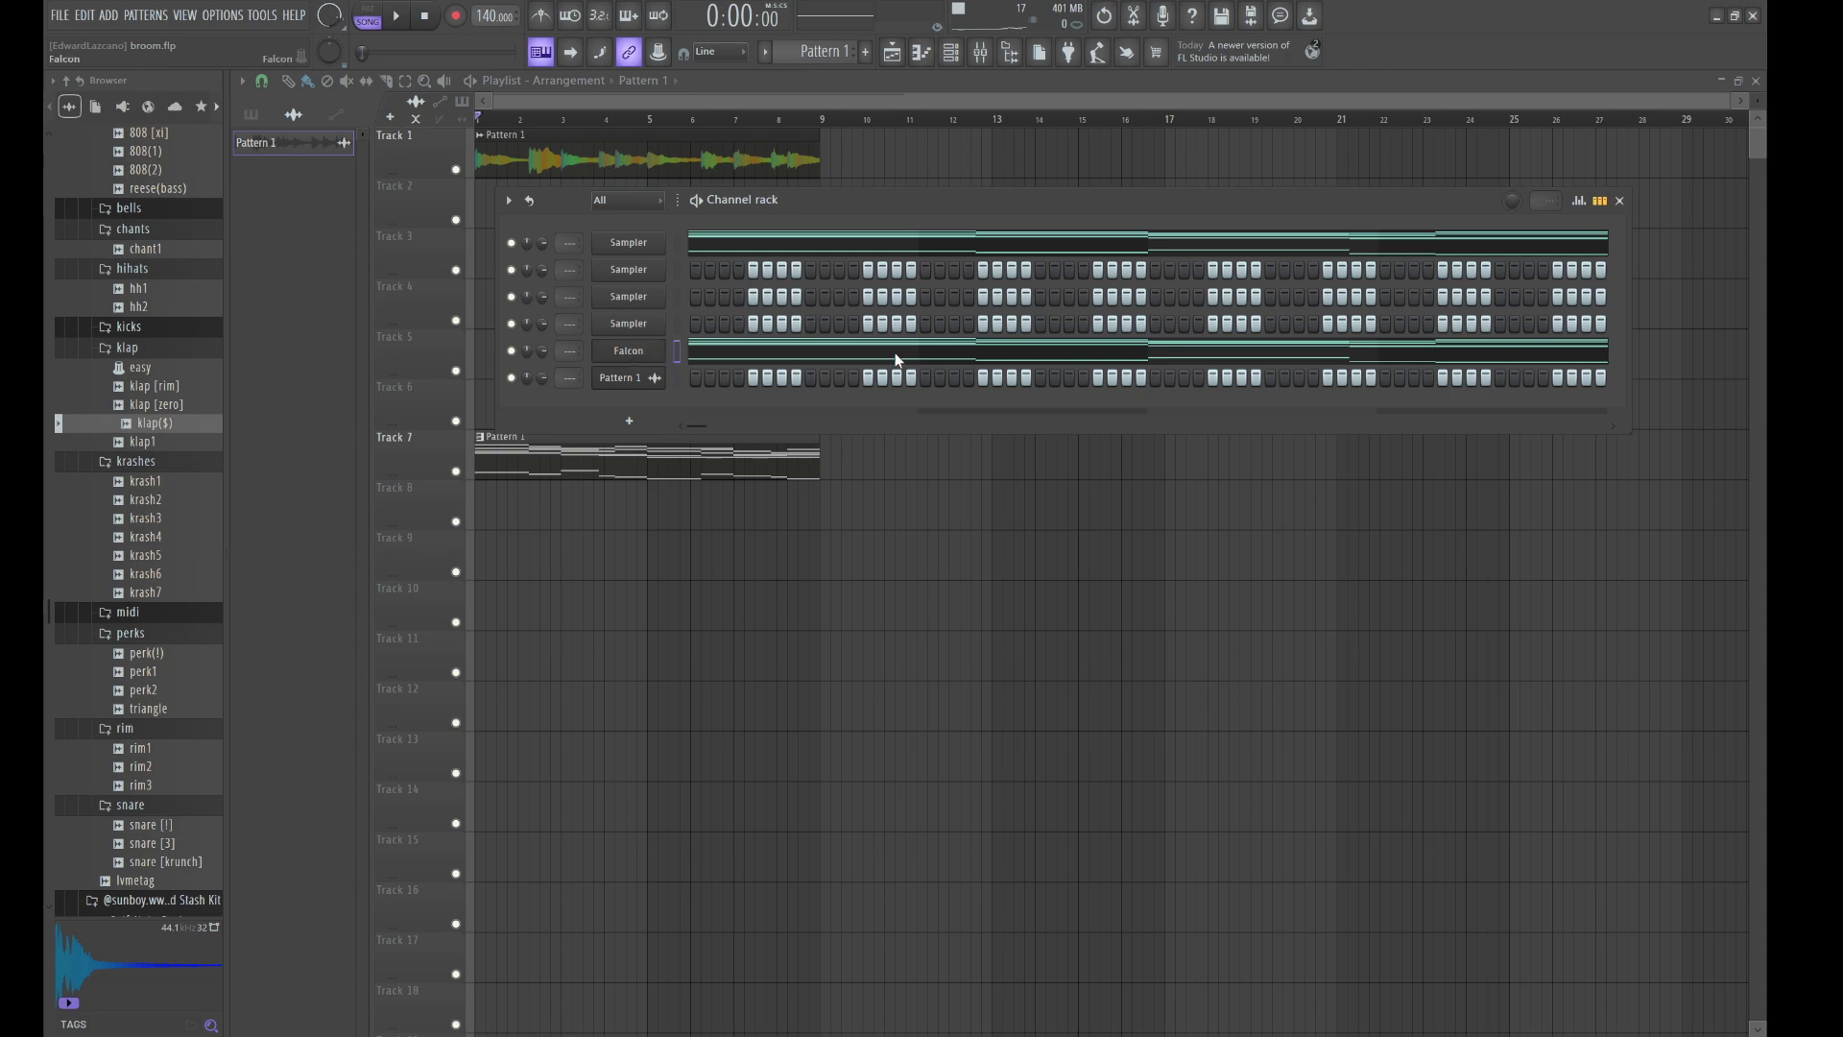
pyautogui.hotkey('ctrl', 'x')
pyautogui.press('space')
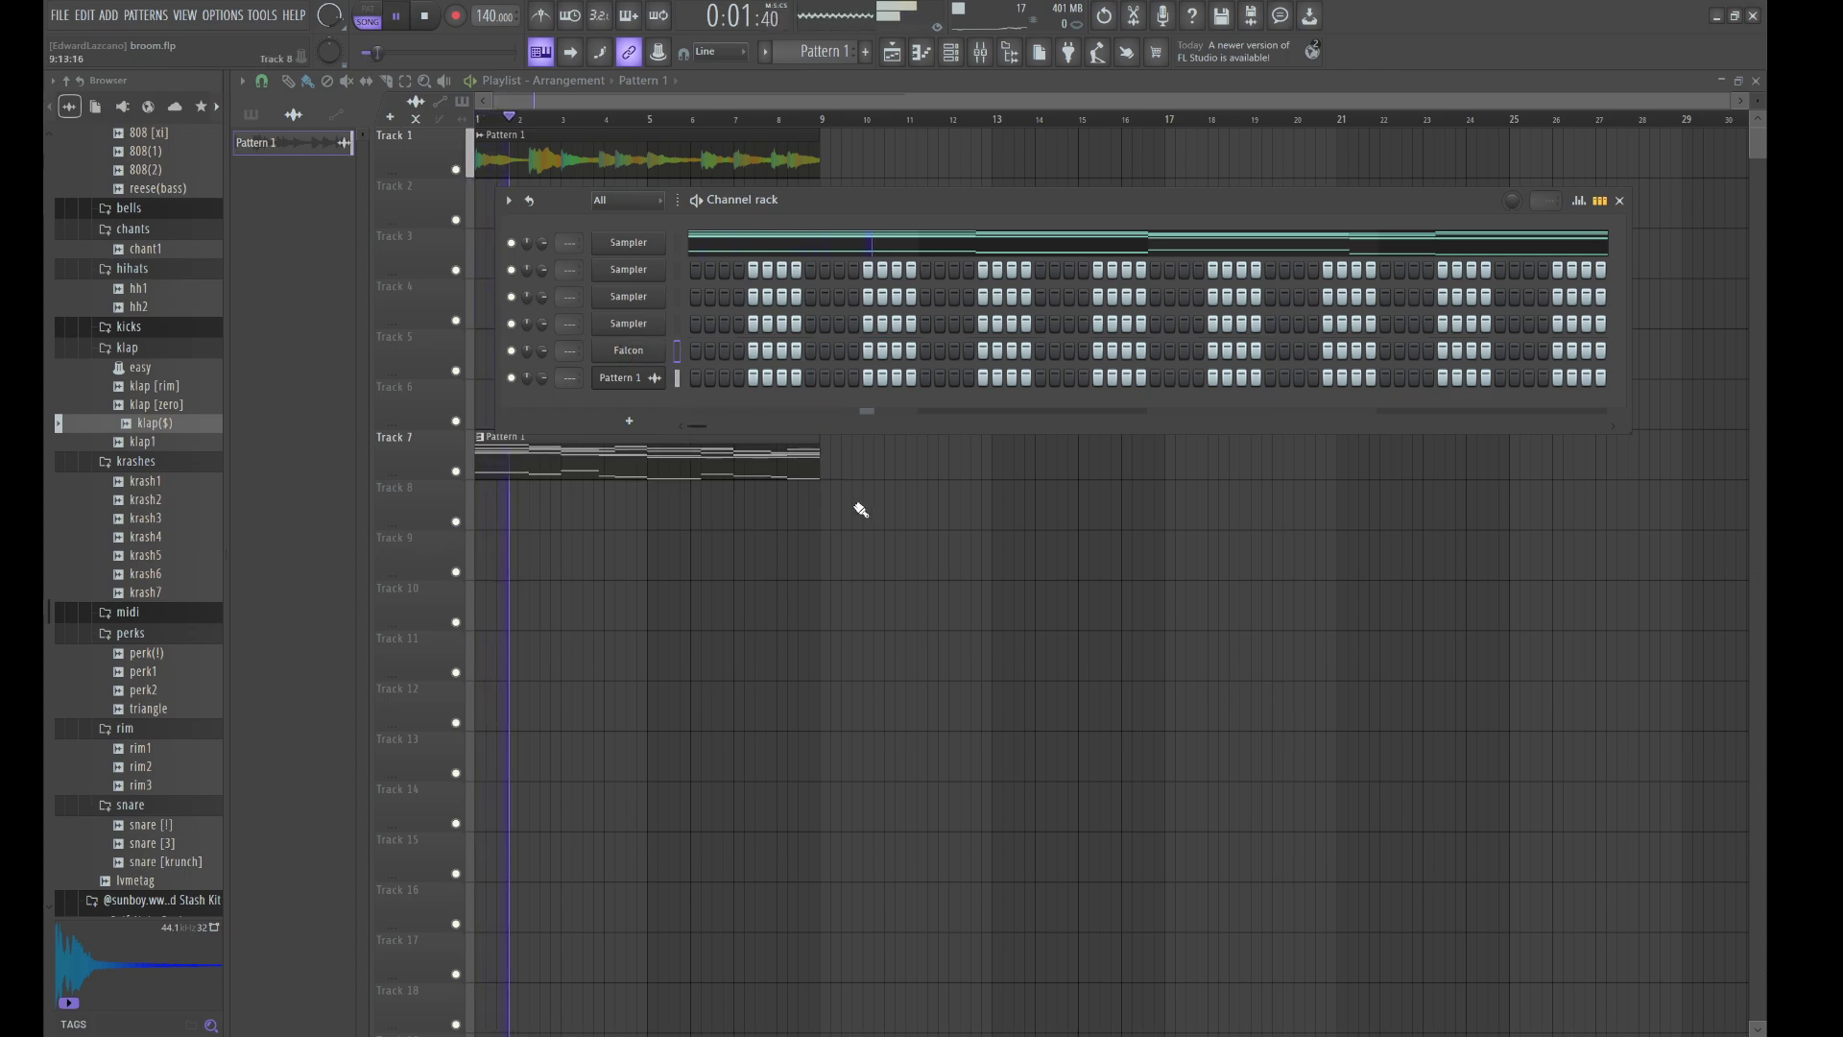
pyautogui.press('F6')
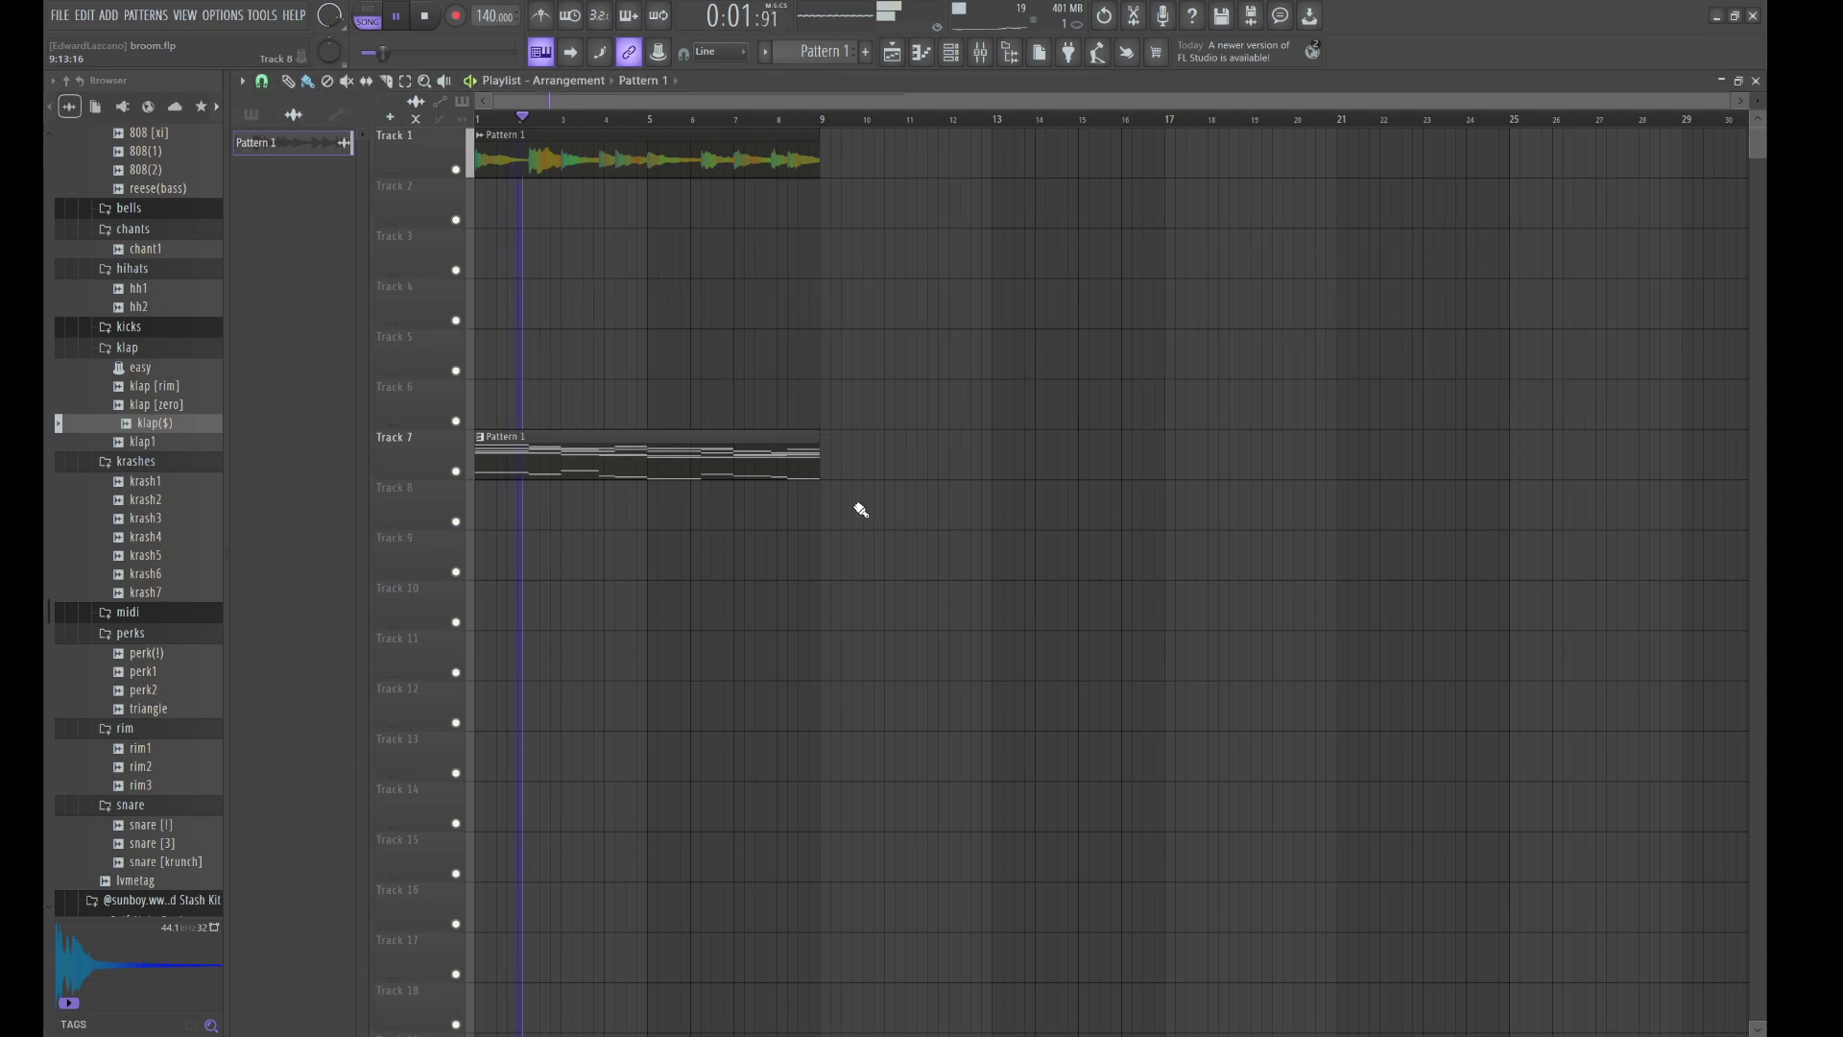
# - Load the Classic Tiney preset from 02 Classic Tines into the Falcon channel
pyautogui.click(951, 62)
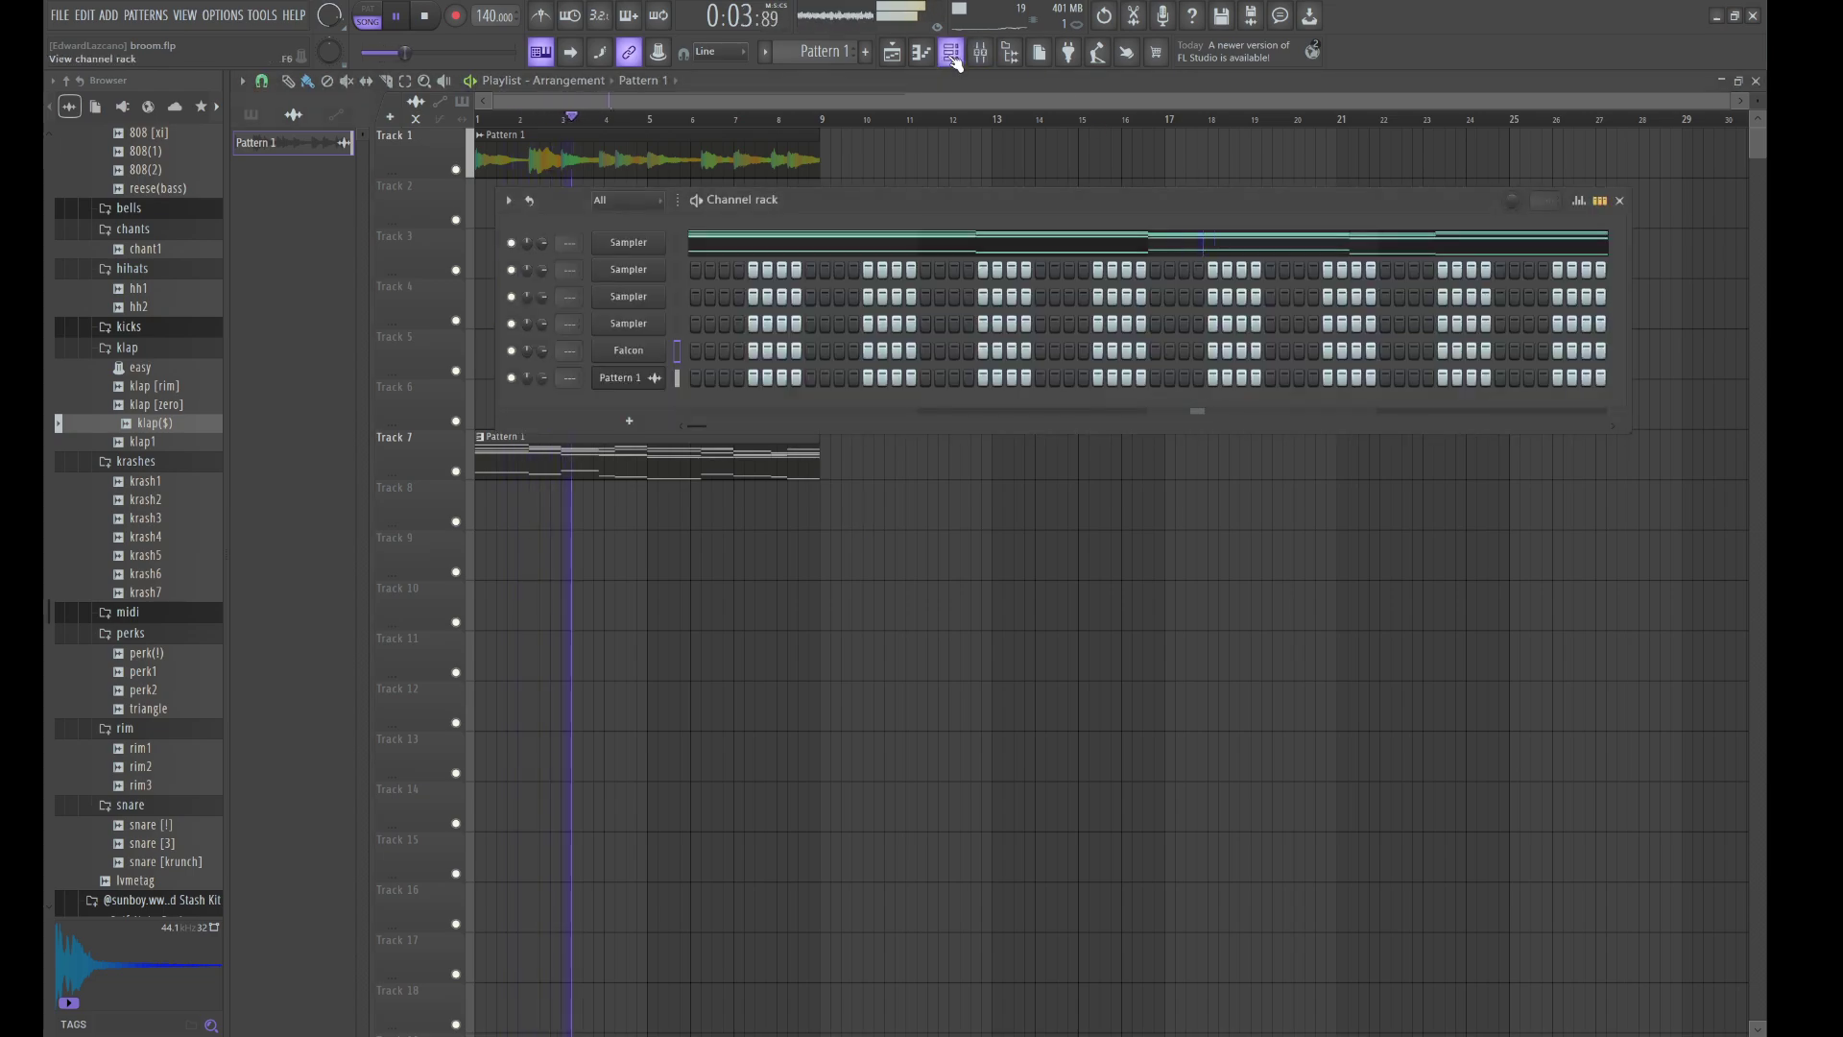
pyautogui.click(641, 352)
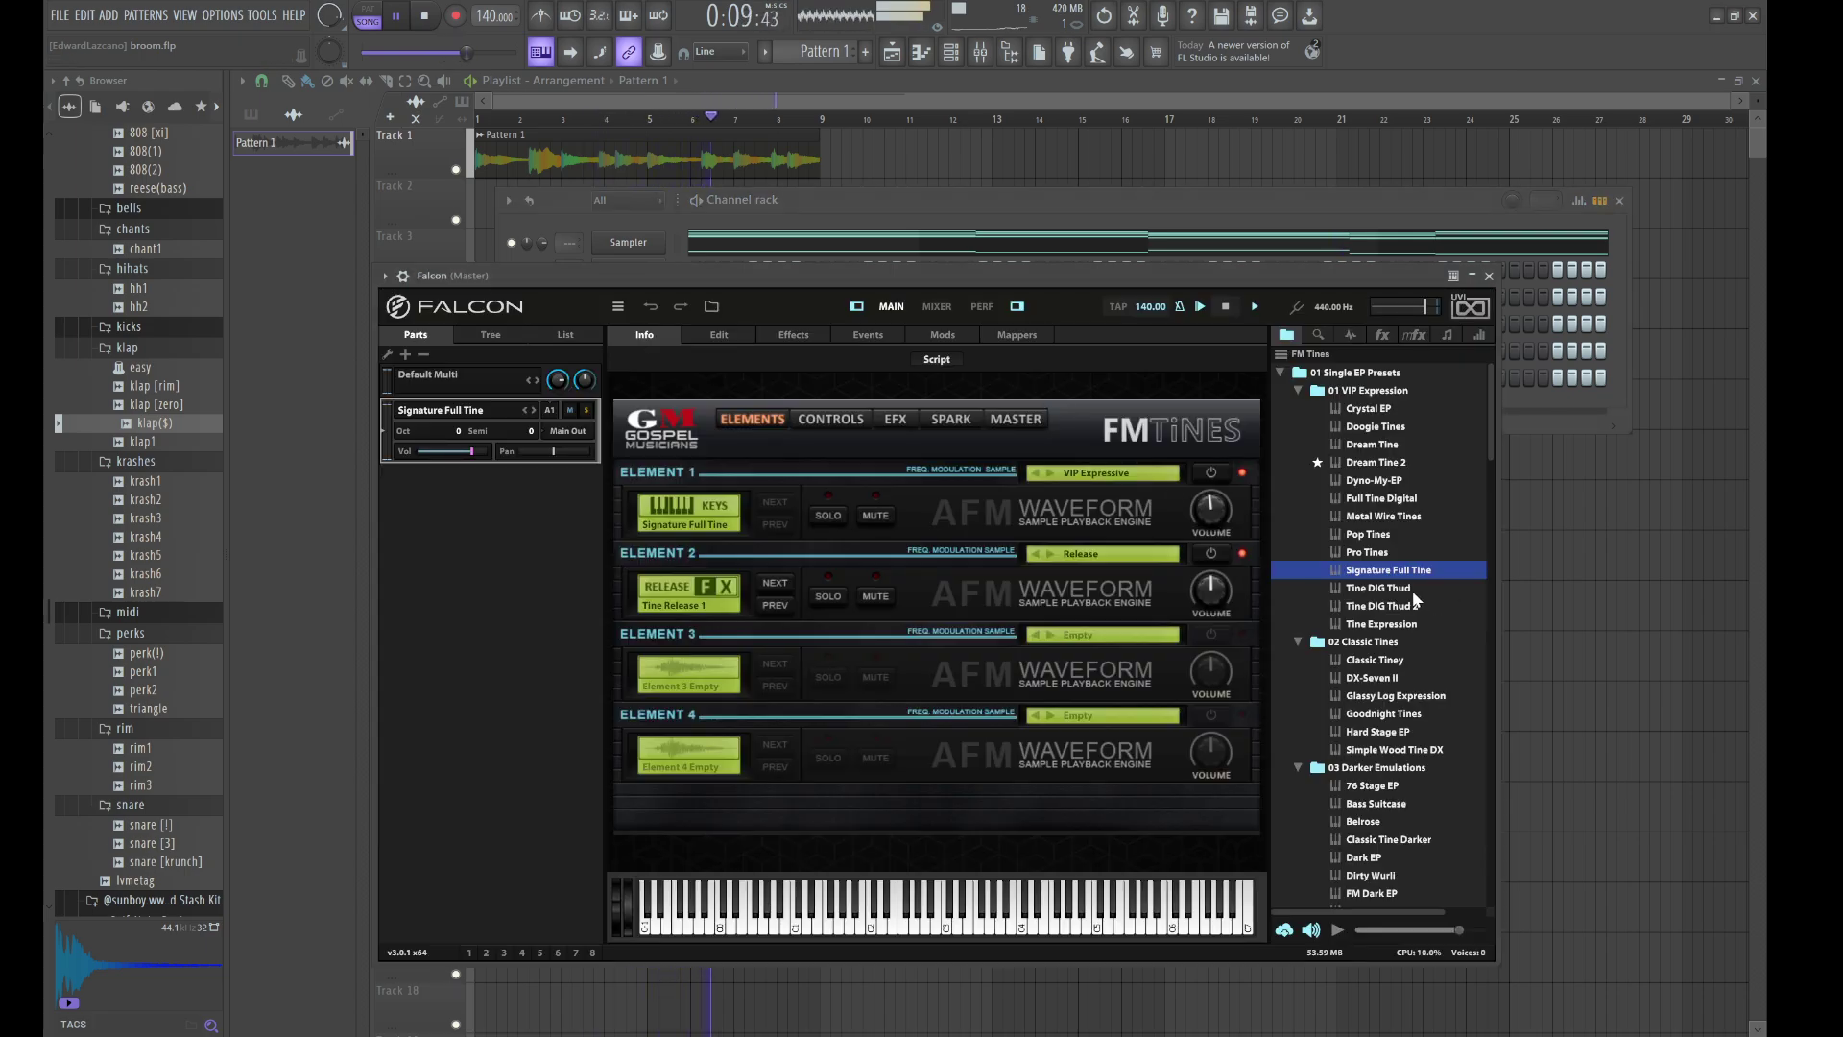
pyautogui.click(1386, 662)
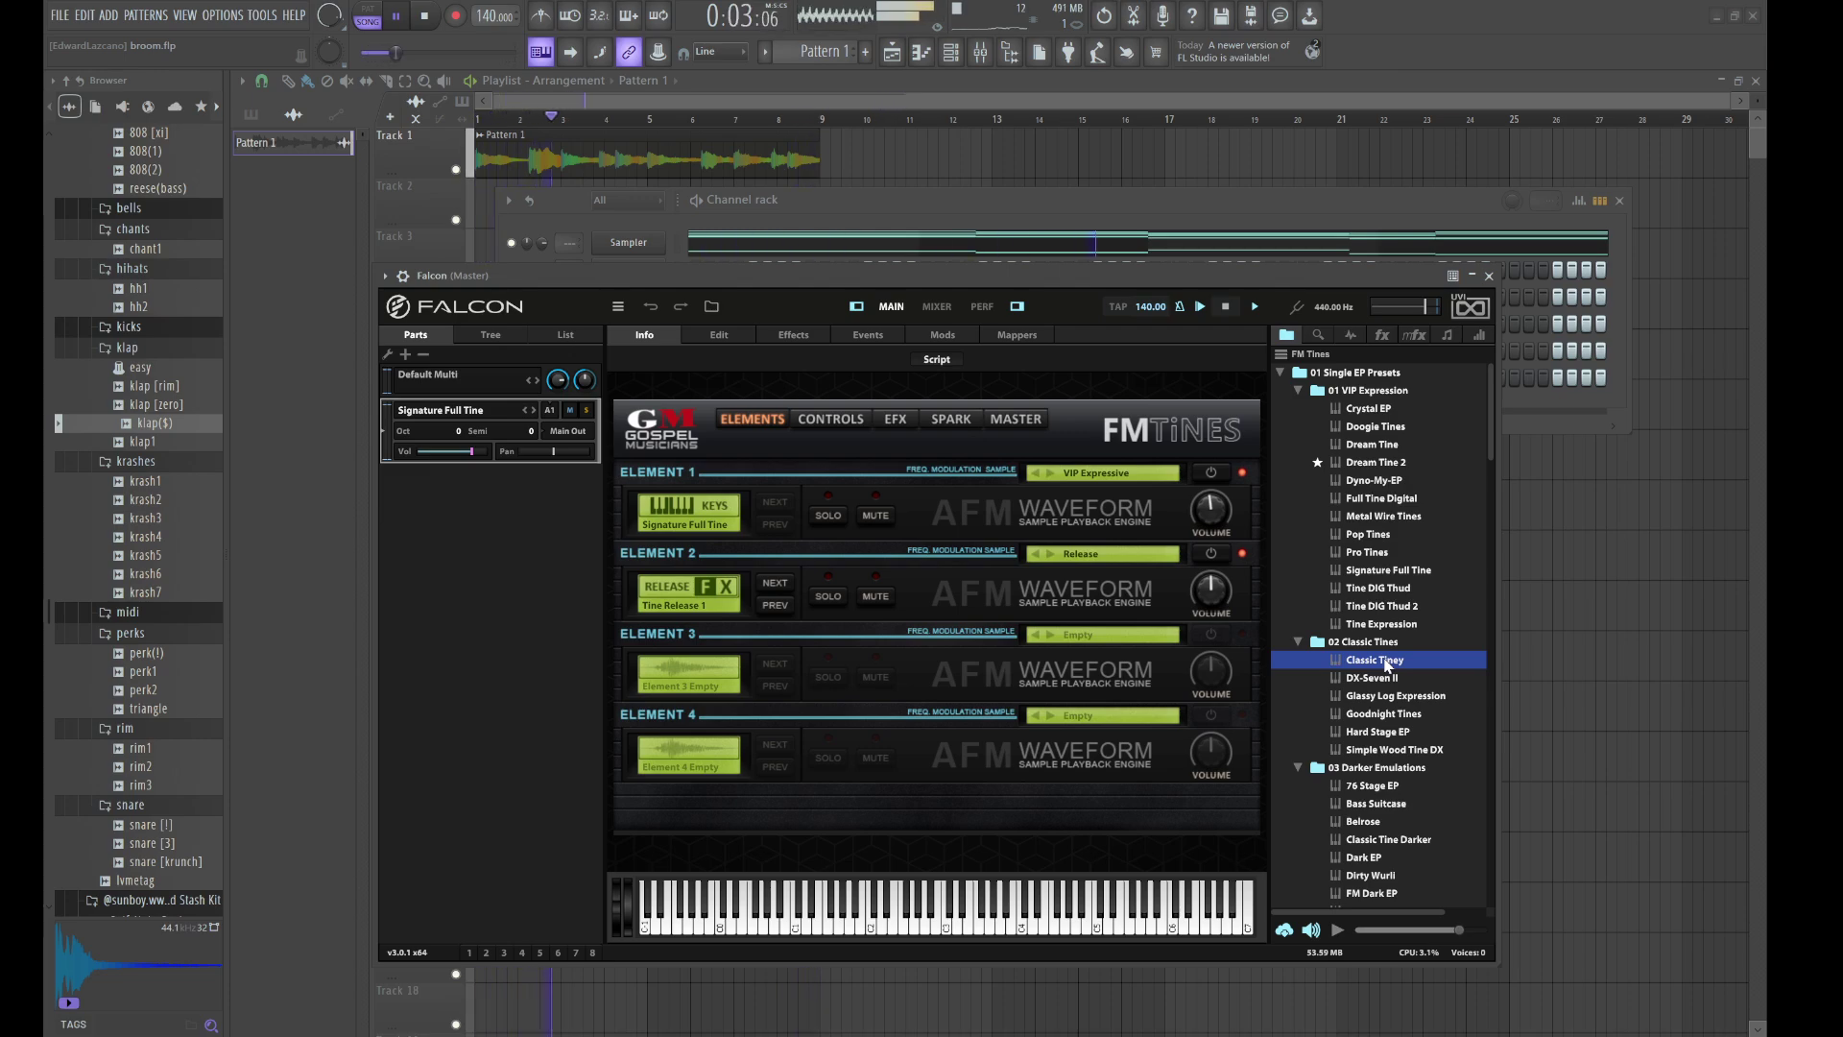
pyautogui.doubleClick(1385, 664)
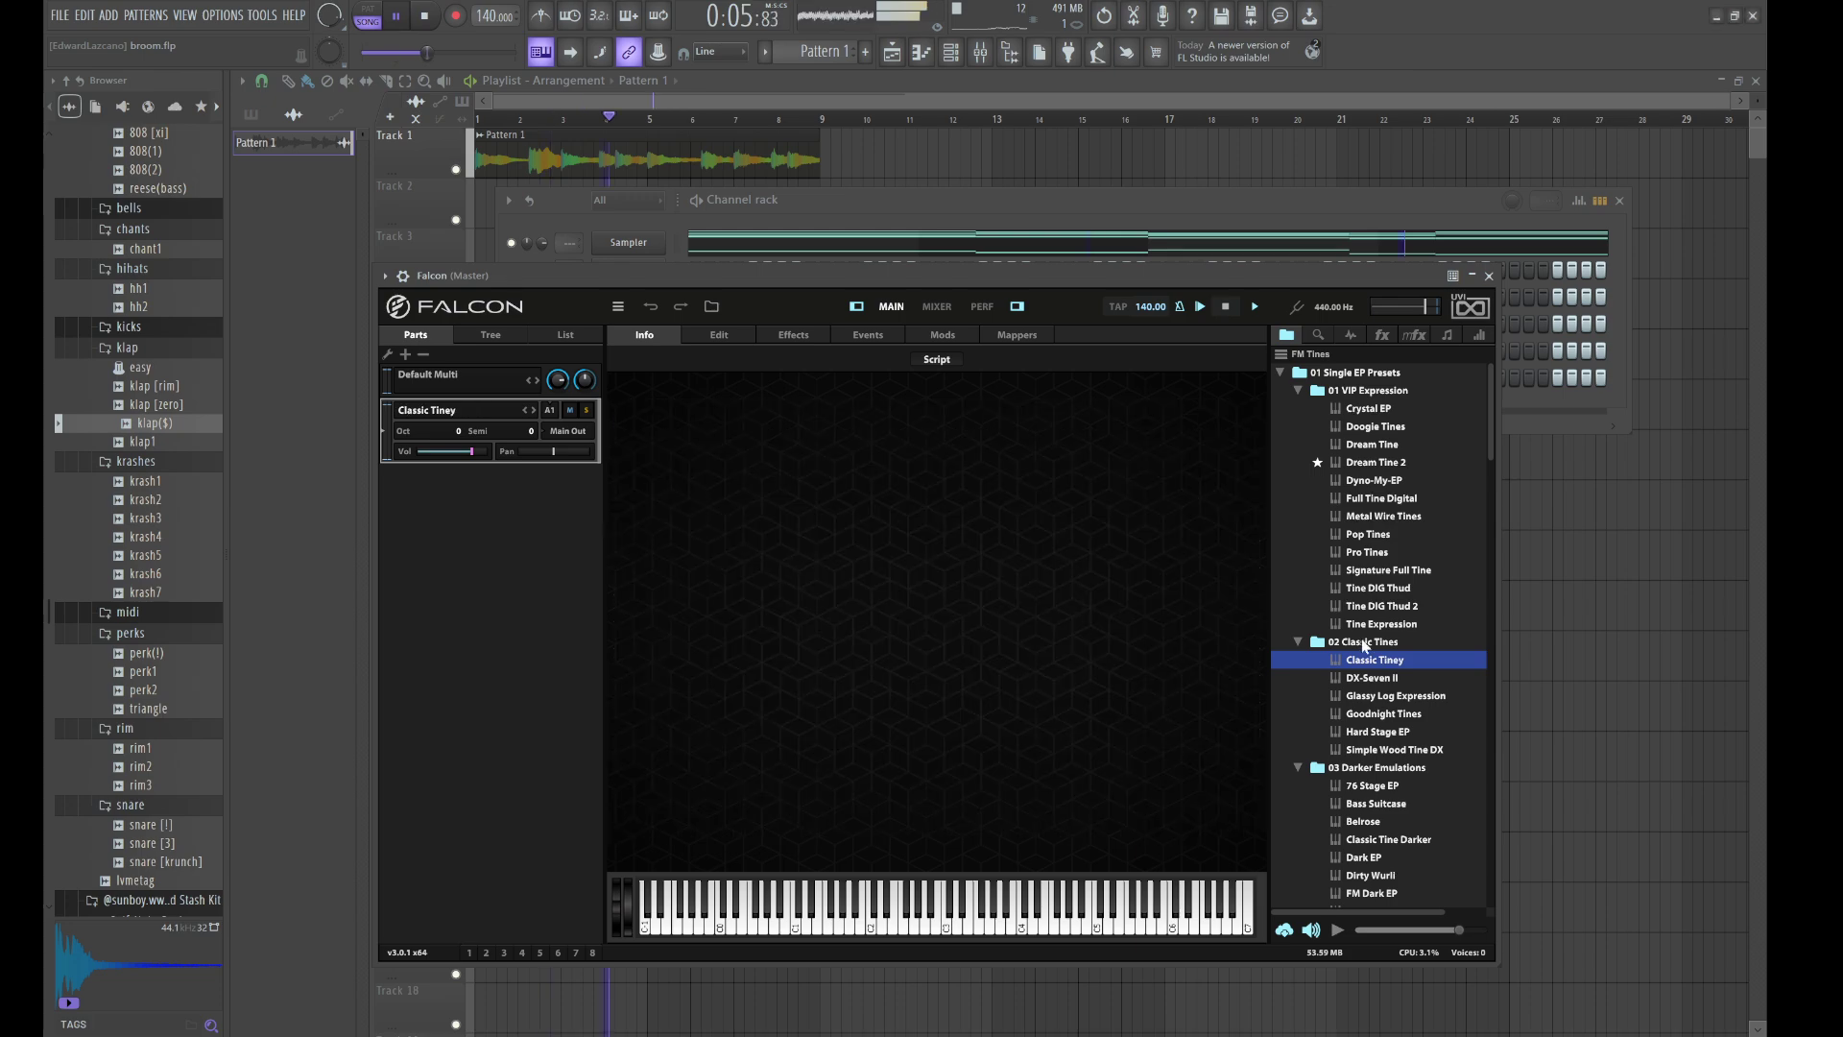
# - Draw a two-step A#5 note at step 5 of bar 1 in Falcon's piano roll, followed by a two-step B5 note
pyautogui.press('F6')
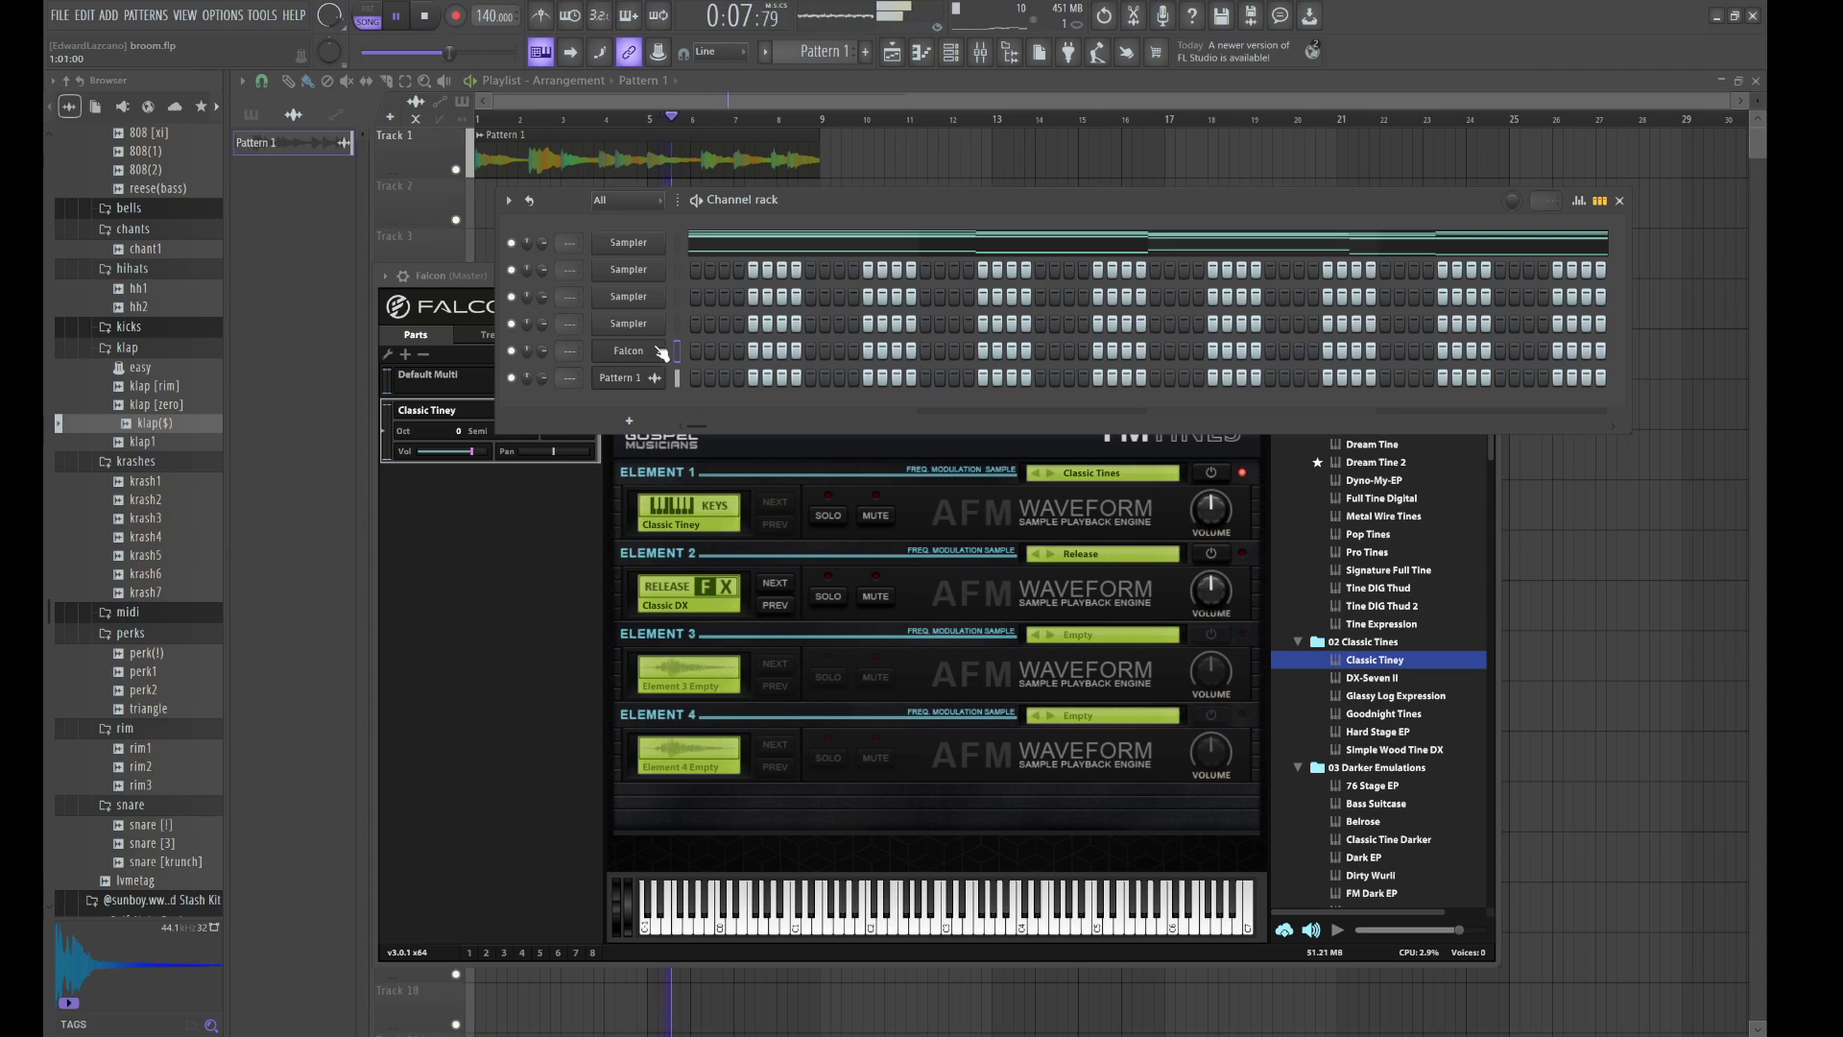
pyautogui.press('F7')
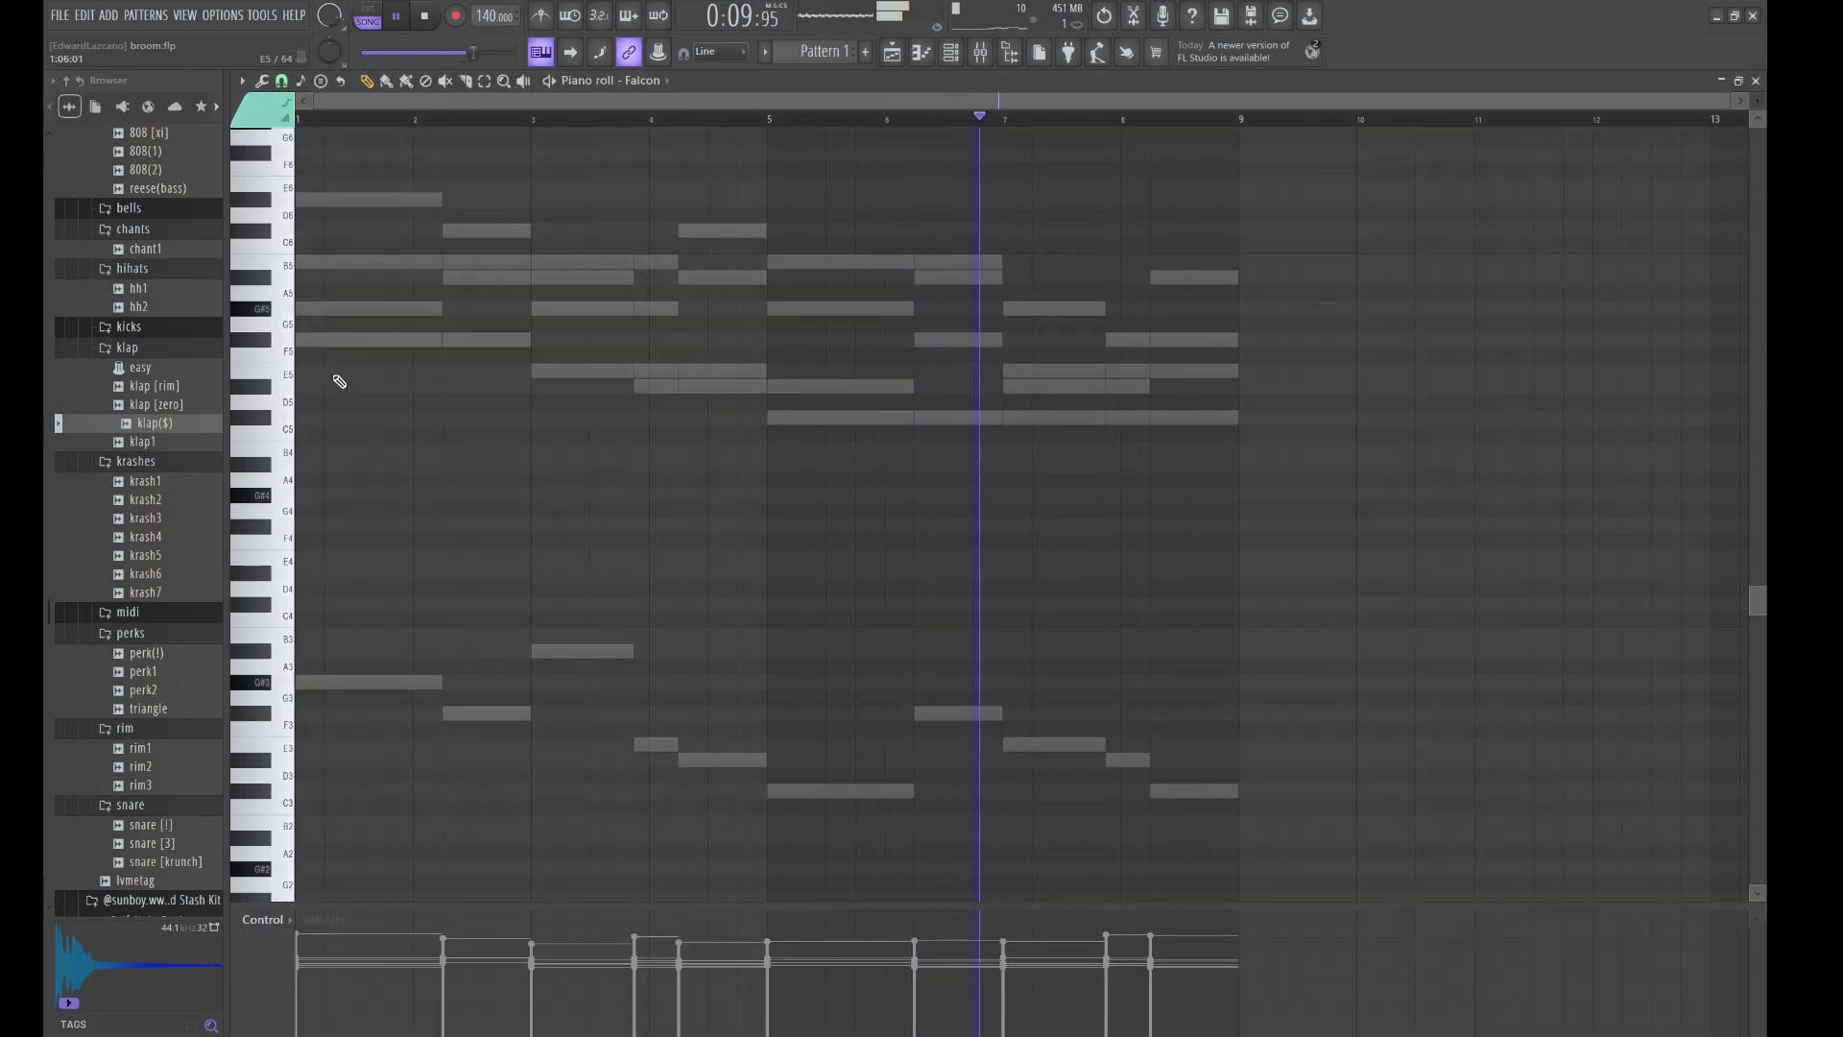
pyautogui.click(328, 277)
pyautogui.press('space')
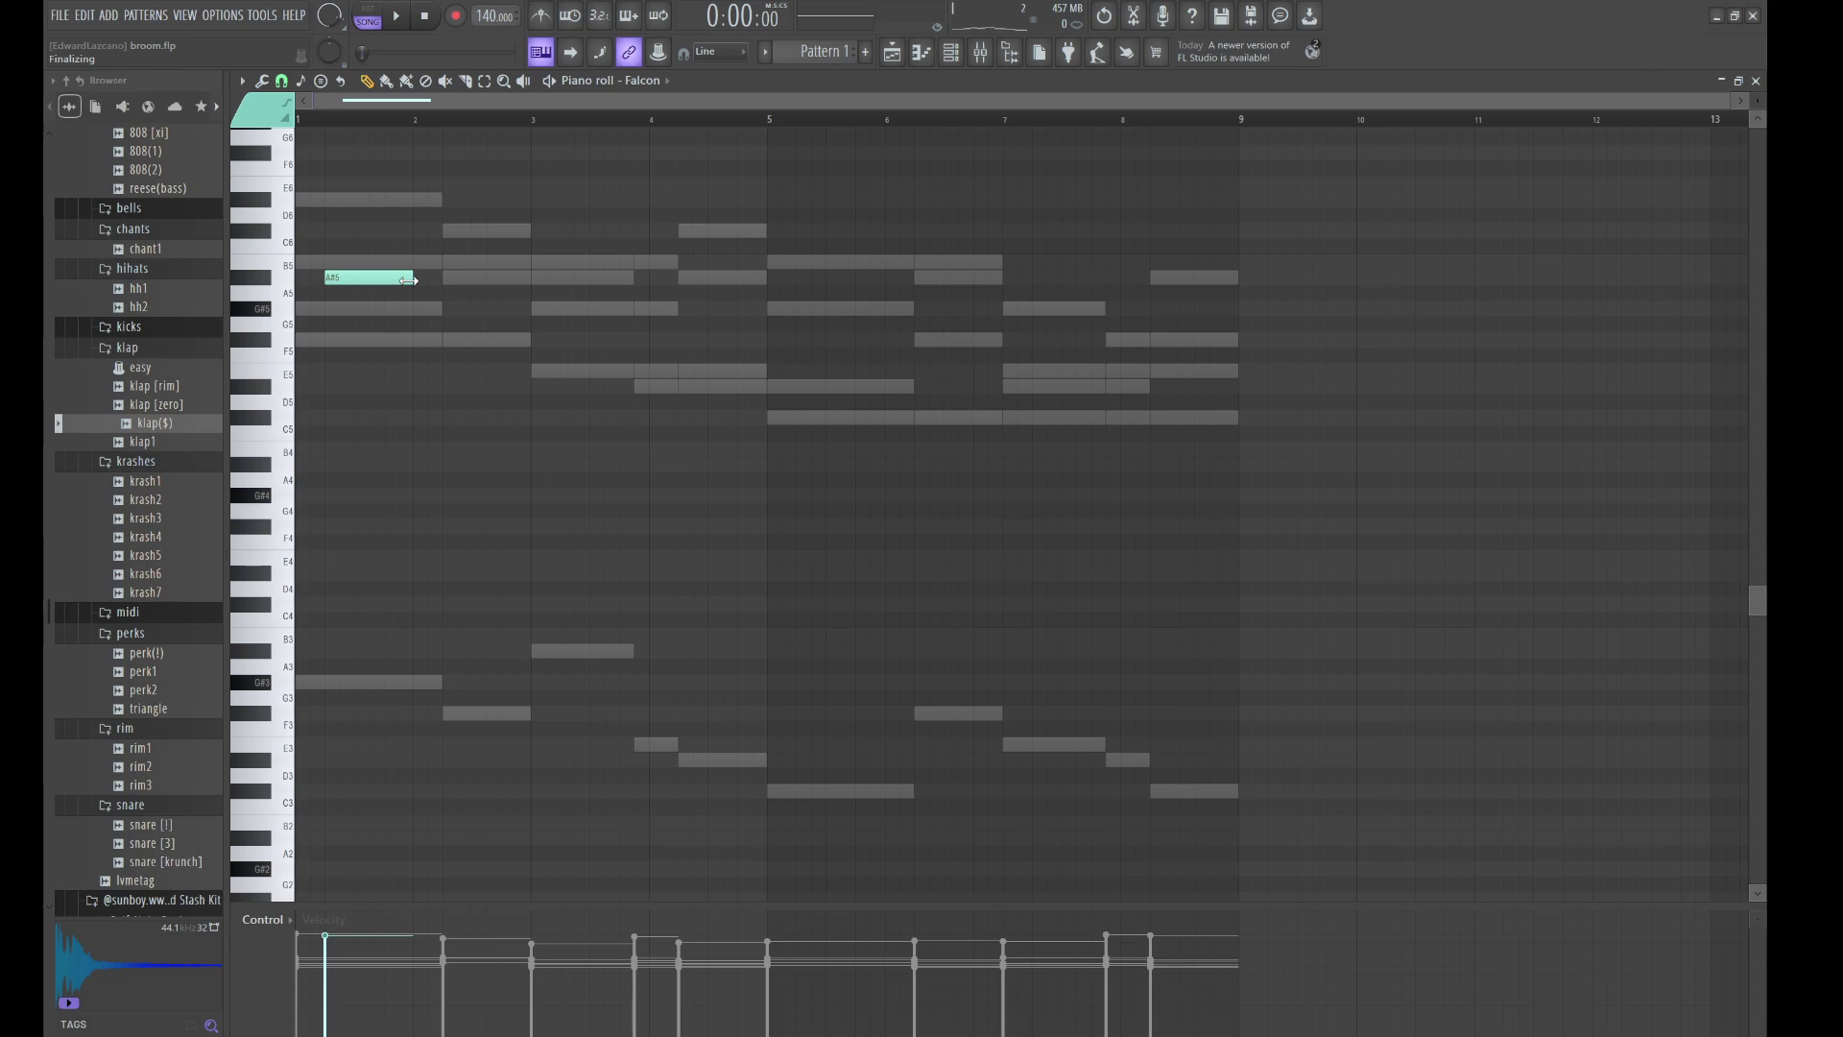
pyautogui.click(408, 280)
pyautogui.moveTo(413, 279); pyautogui.dragTo(348, 289)
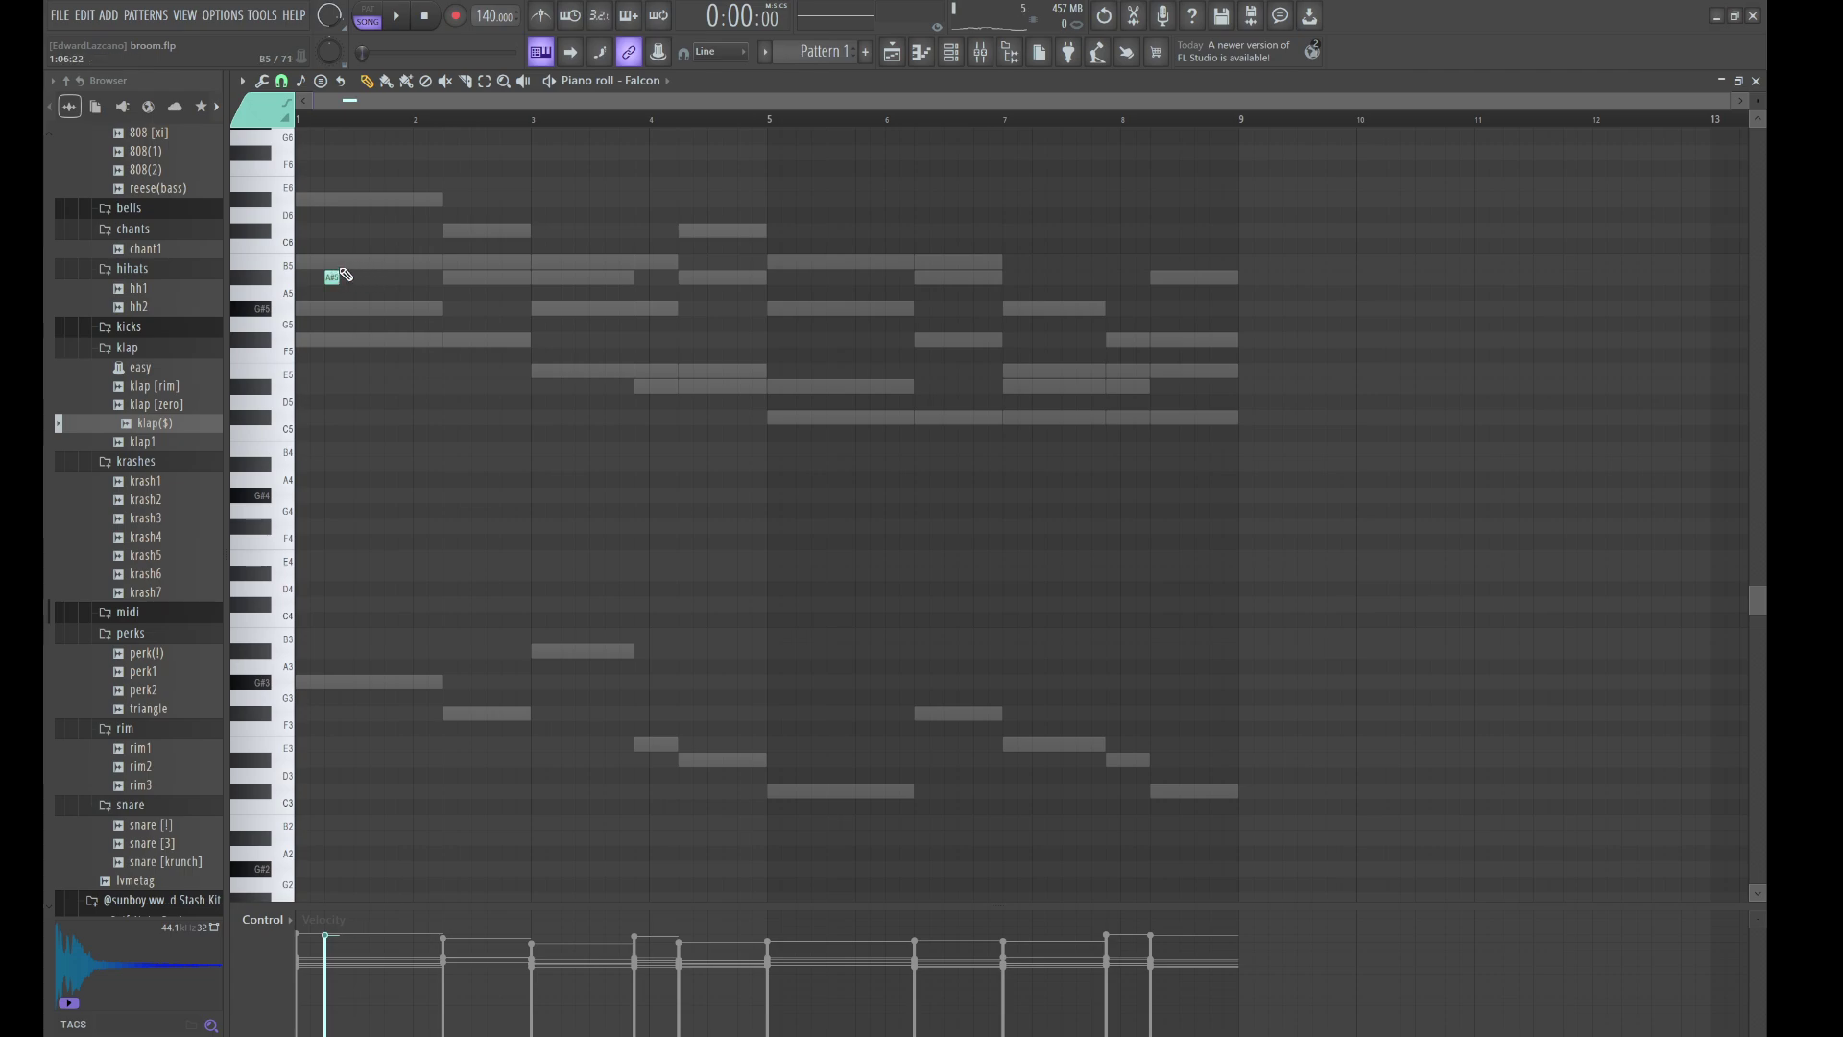
pyautogui.click(344, 262)
pyautogui.press('space')
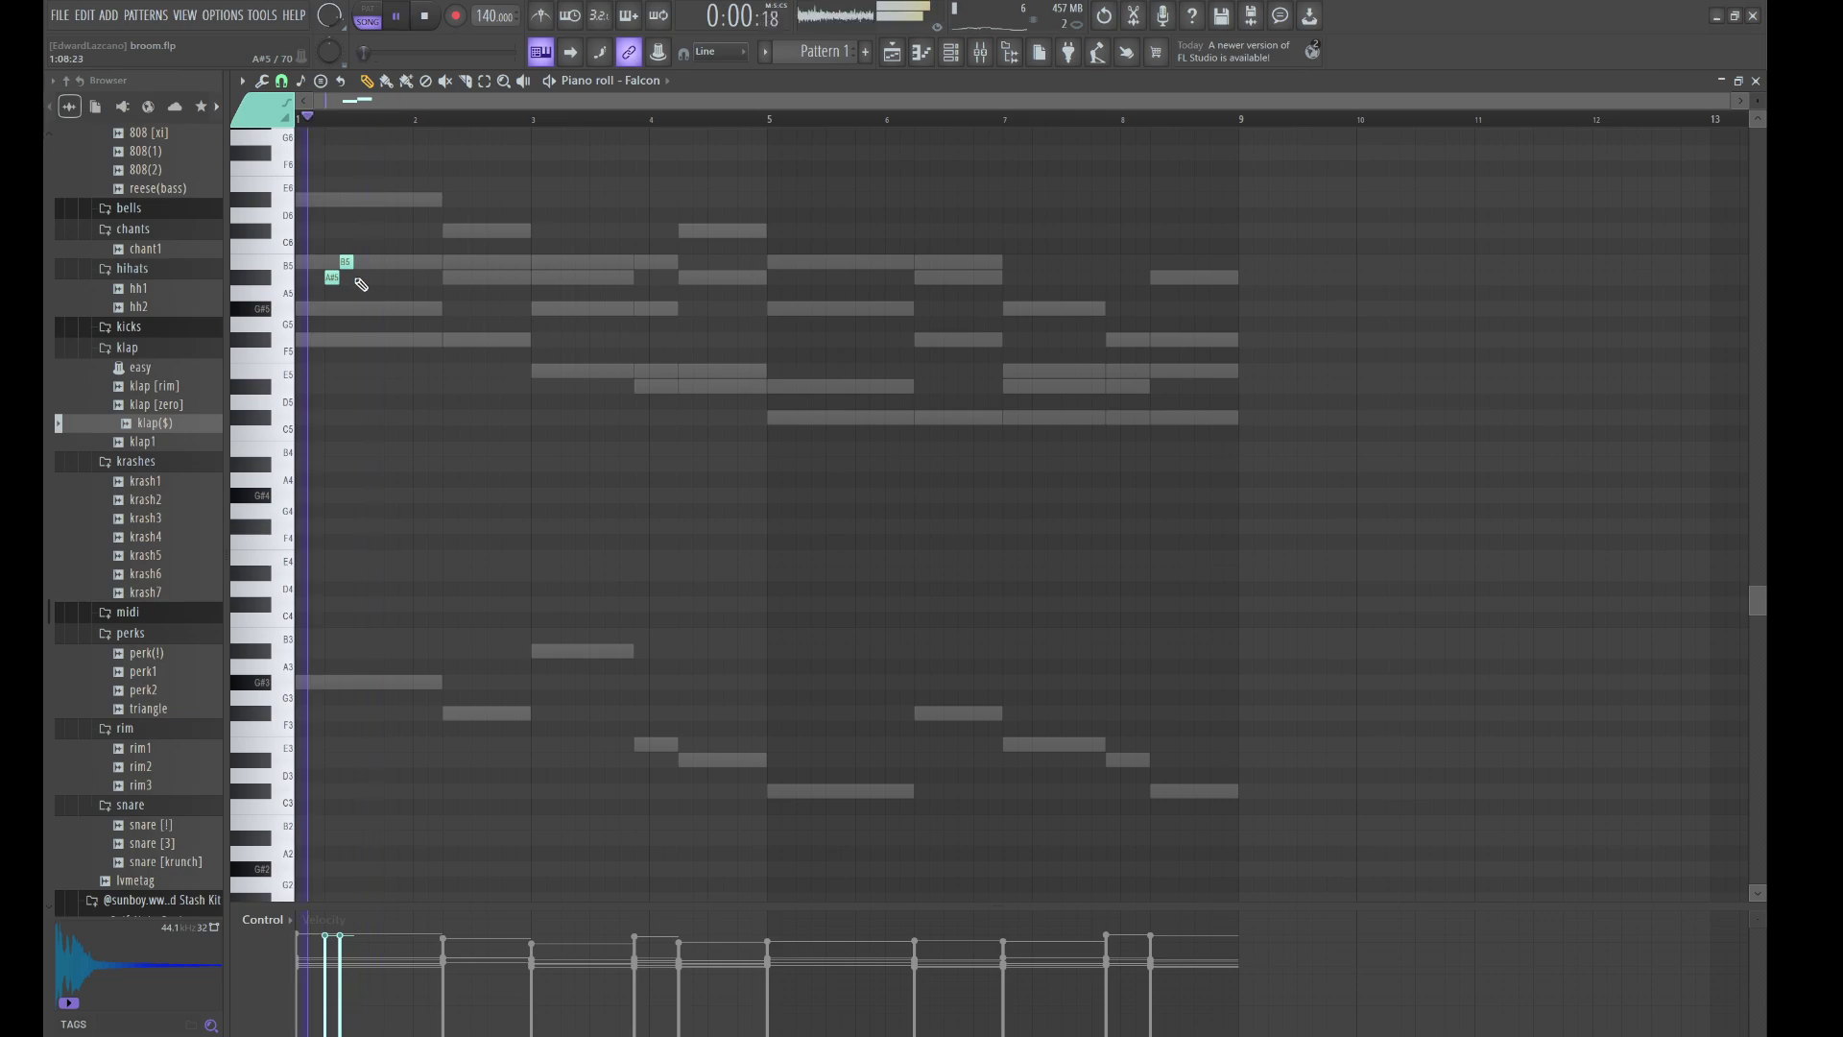
# - Try a G#5 note after the pair, remove it, and draw a second A#5 and B5 pair from step 13 of bar 1
pyautogui.click(359, 308)
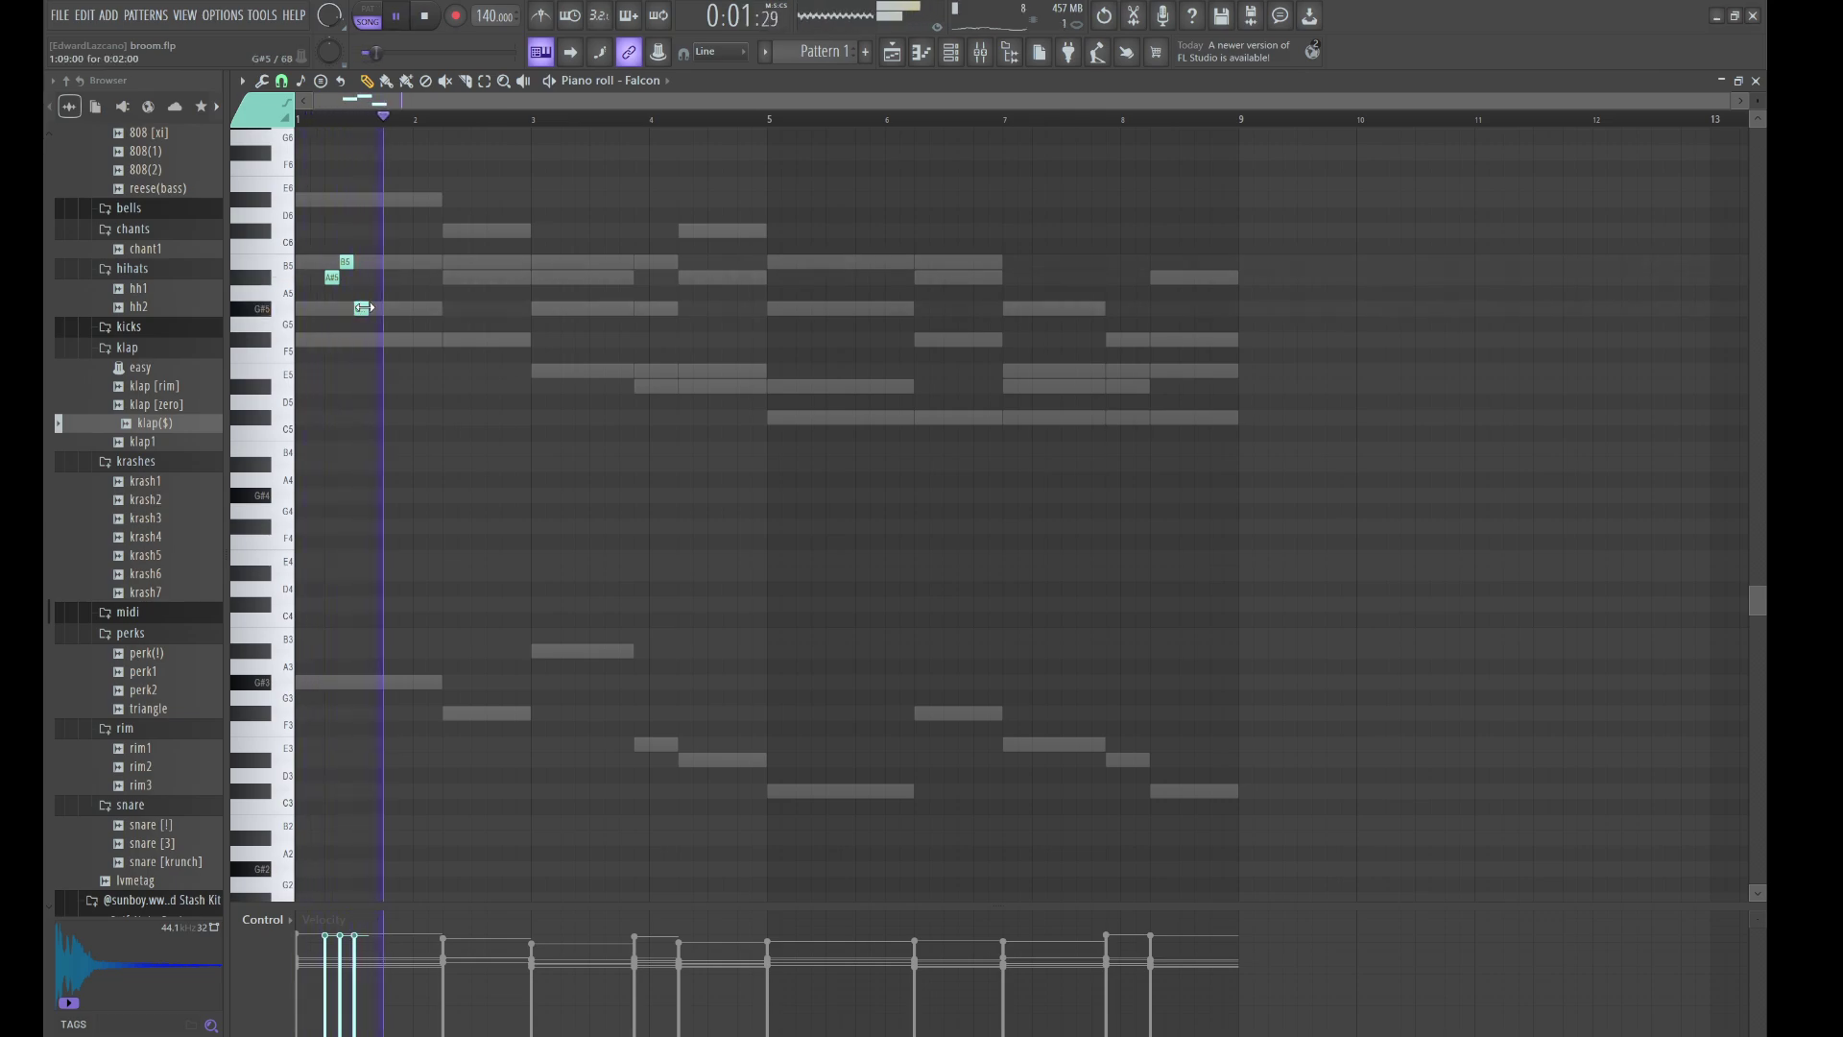
pyautogui.rightClick(362, 308)
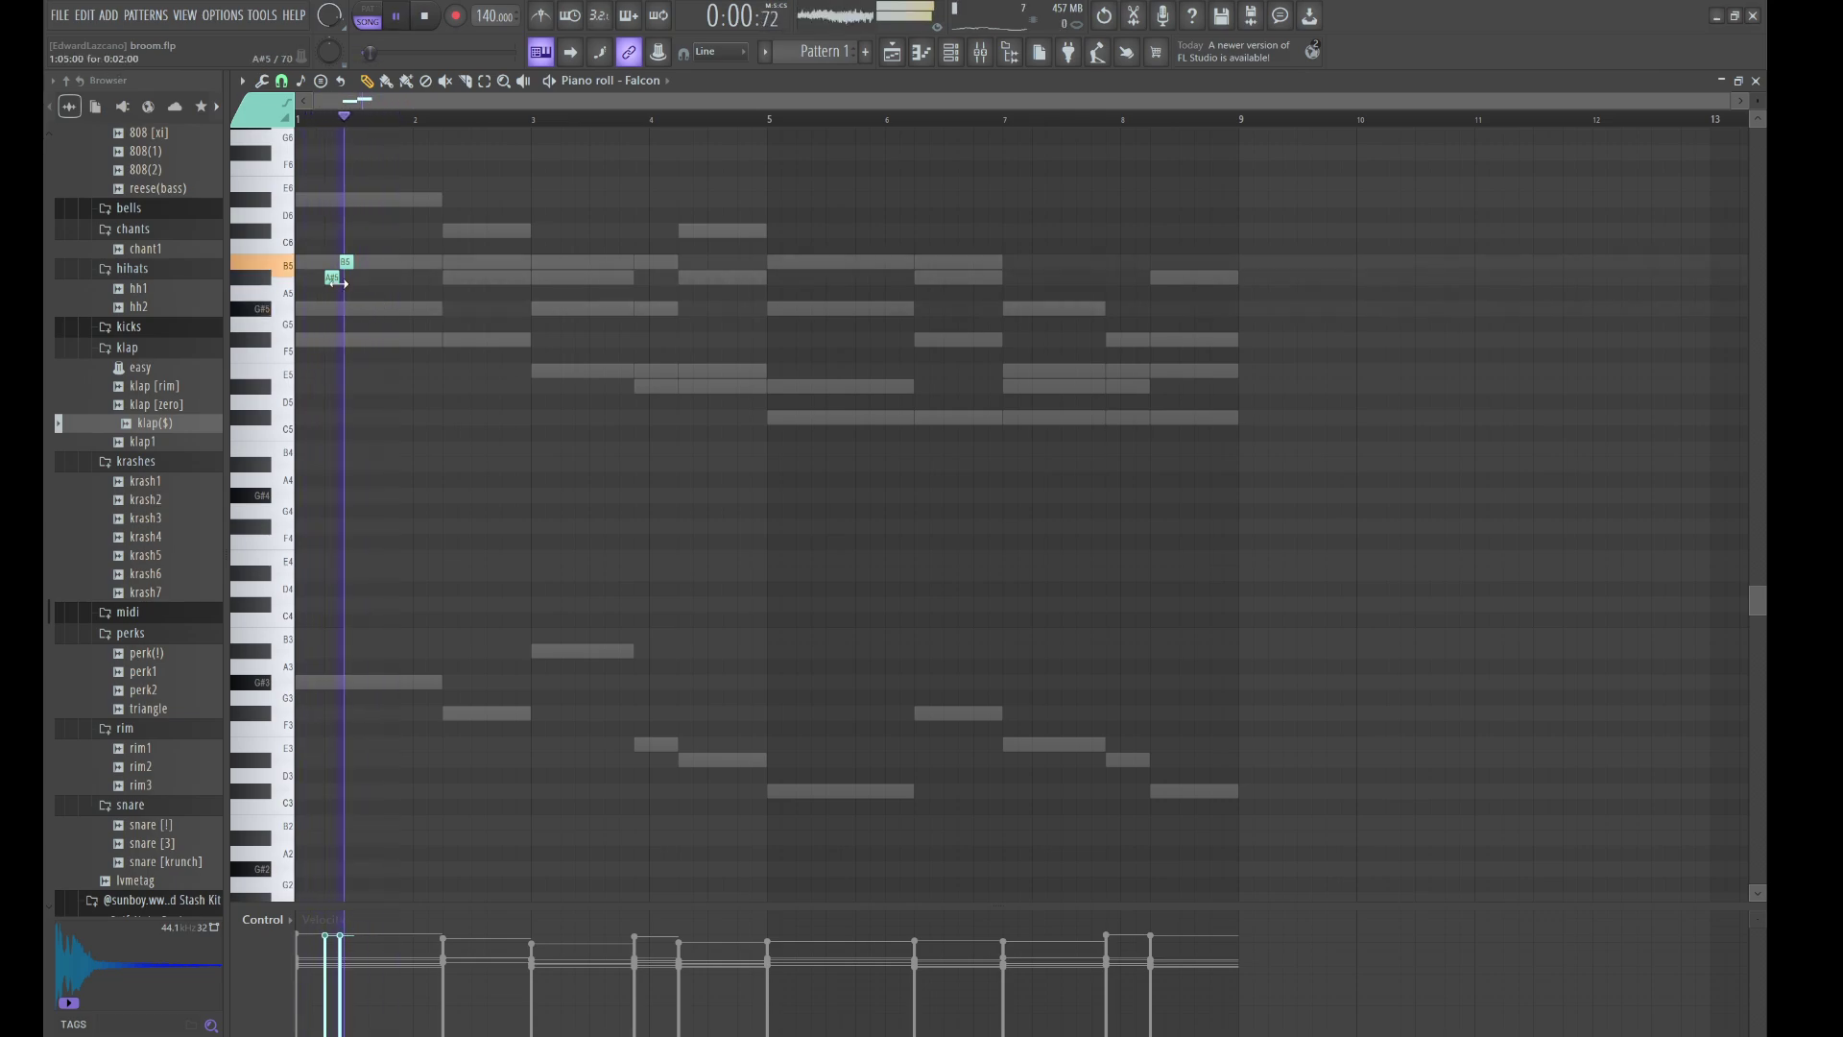
pyautogui.press('space')
pyautogui.click(389, 279)
pyautogui.press('space')
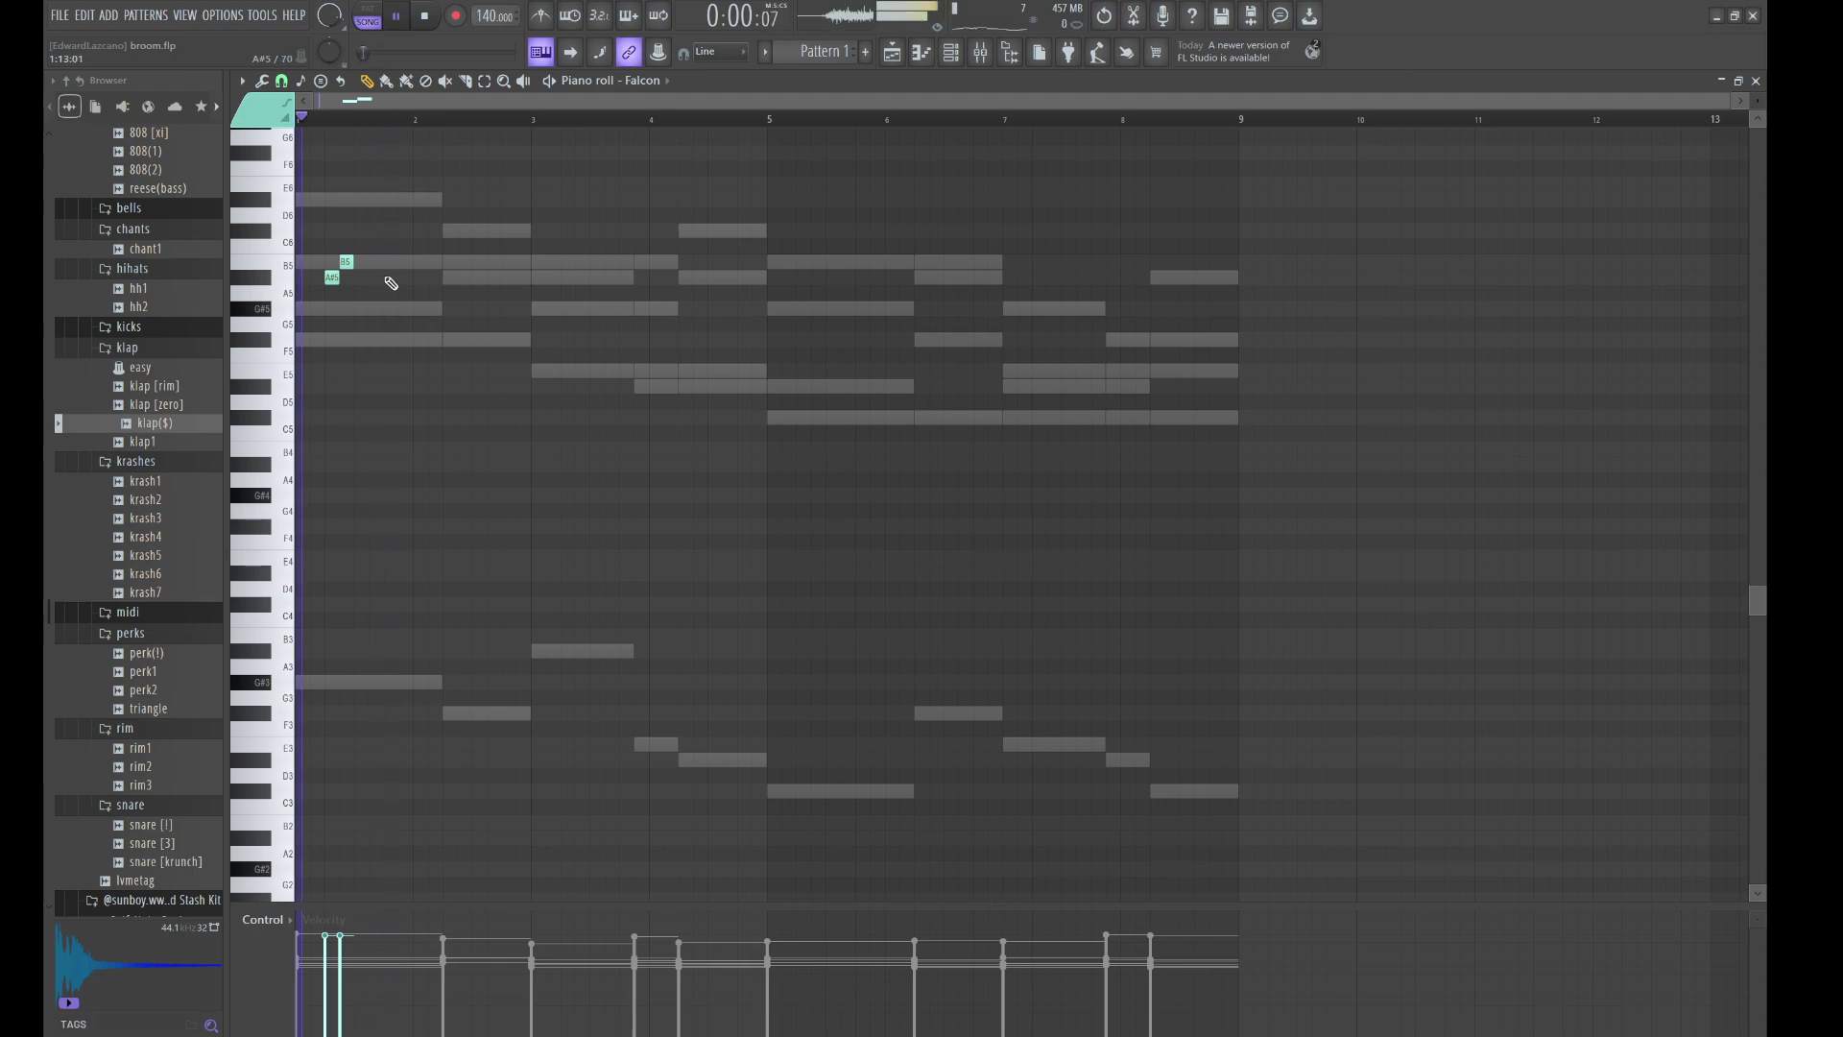
pyautogui.click(403, 262)
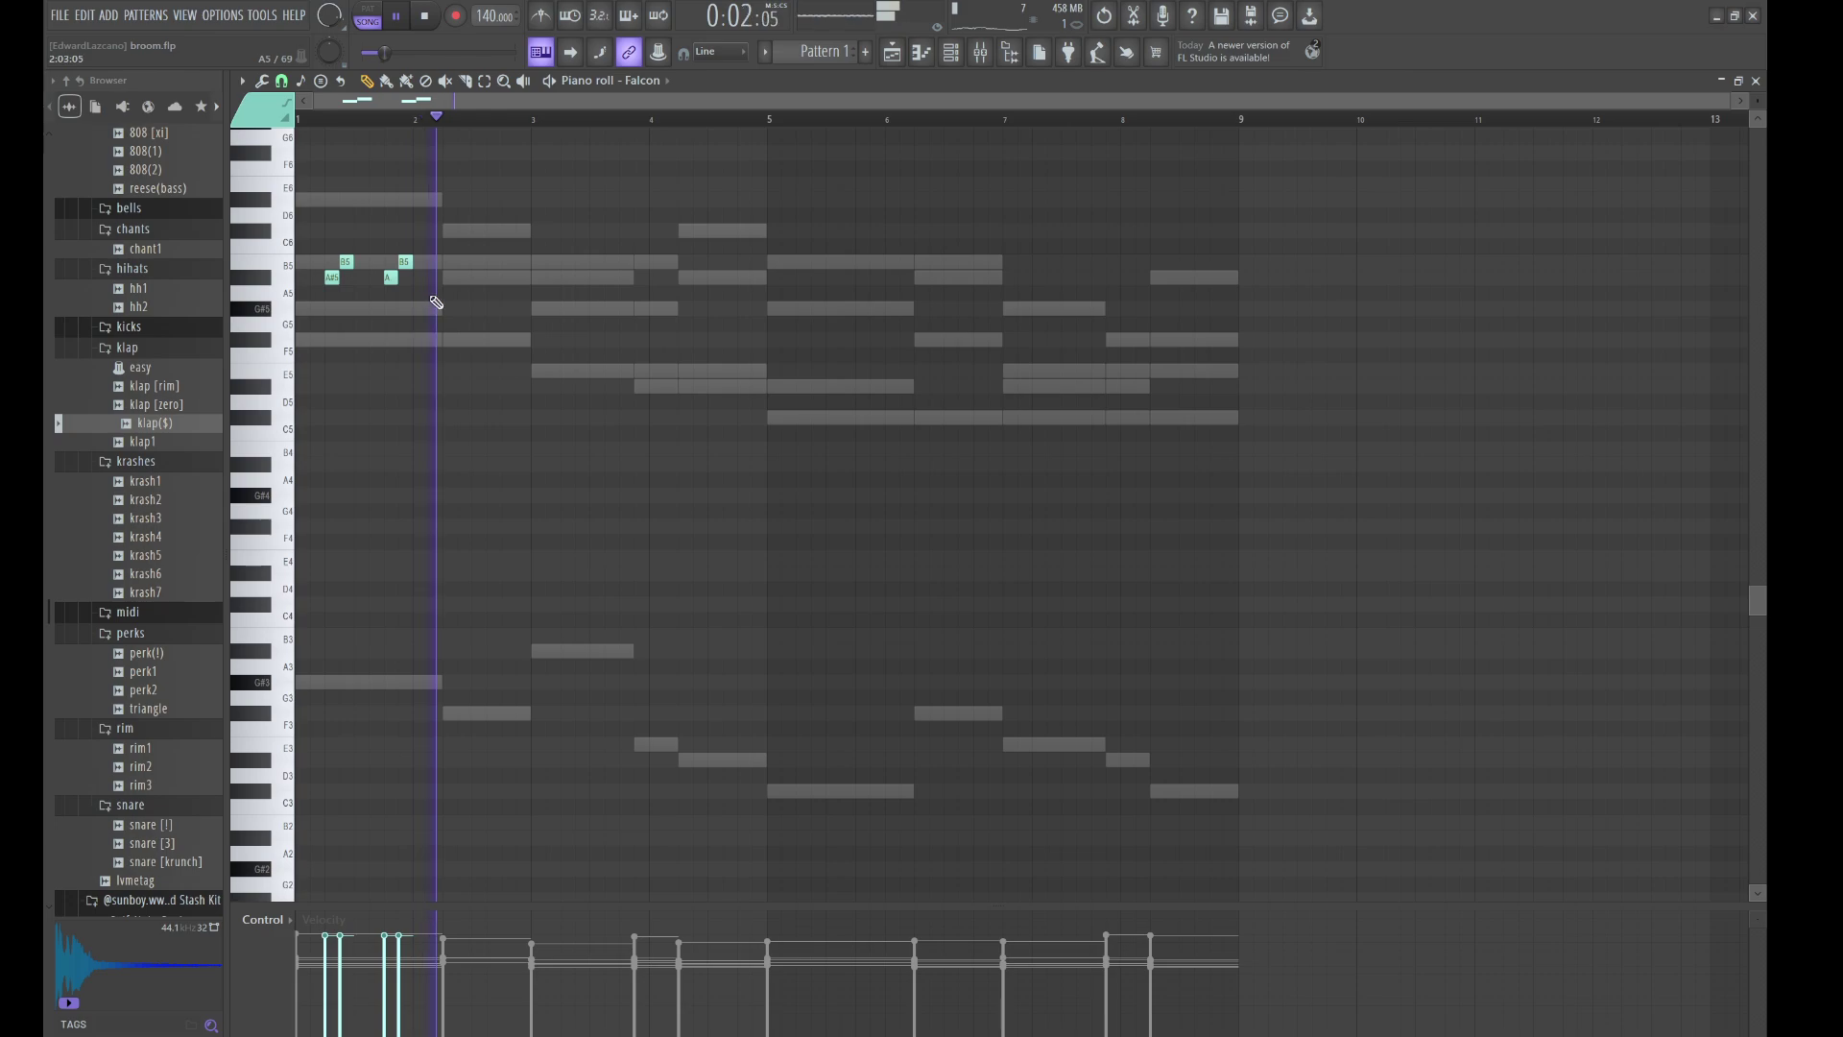
# - Duplicate the four-note motif into bar 2 and raise its second A#5 by three semitones to C#6
pyautogui.moveTo(317, 223); pyautogui.dragTo(445, 317)
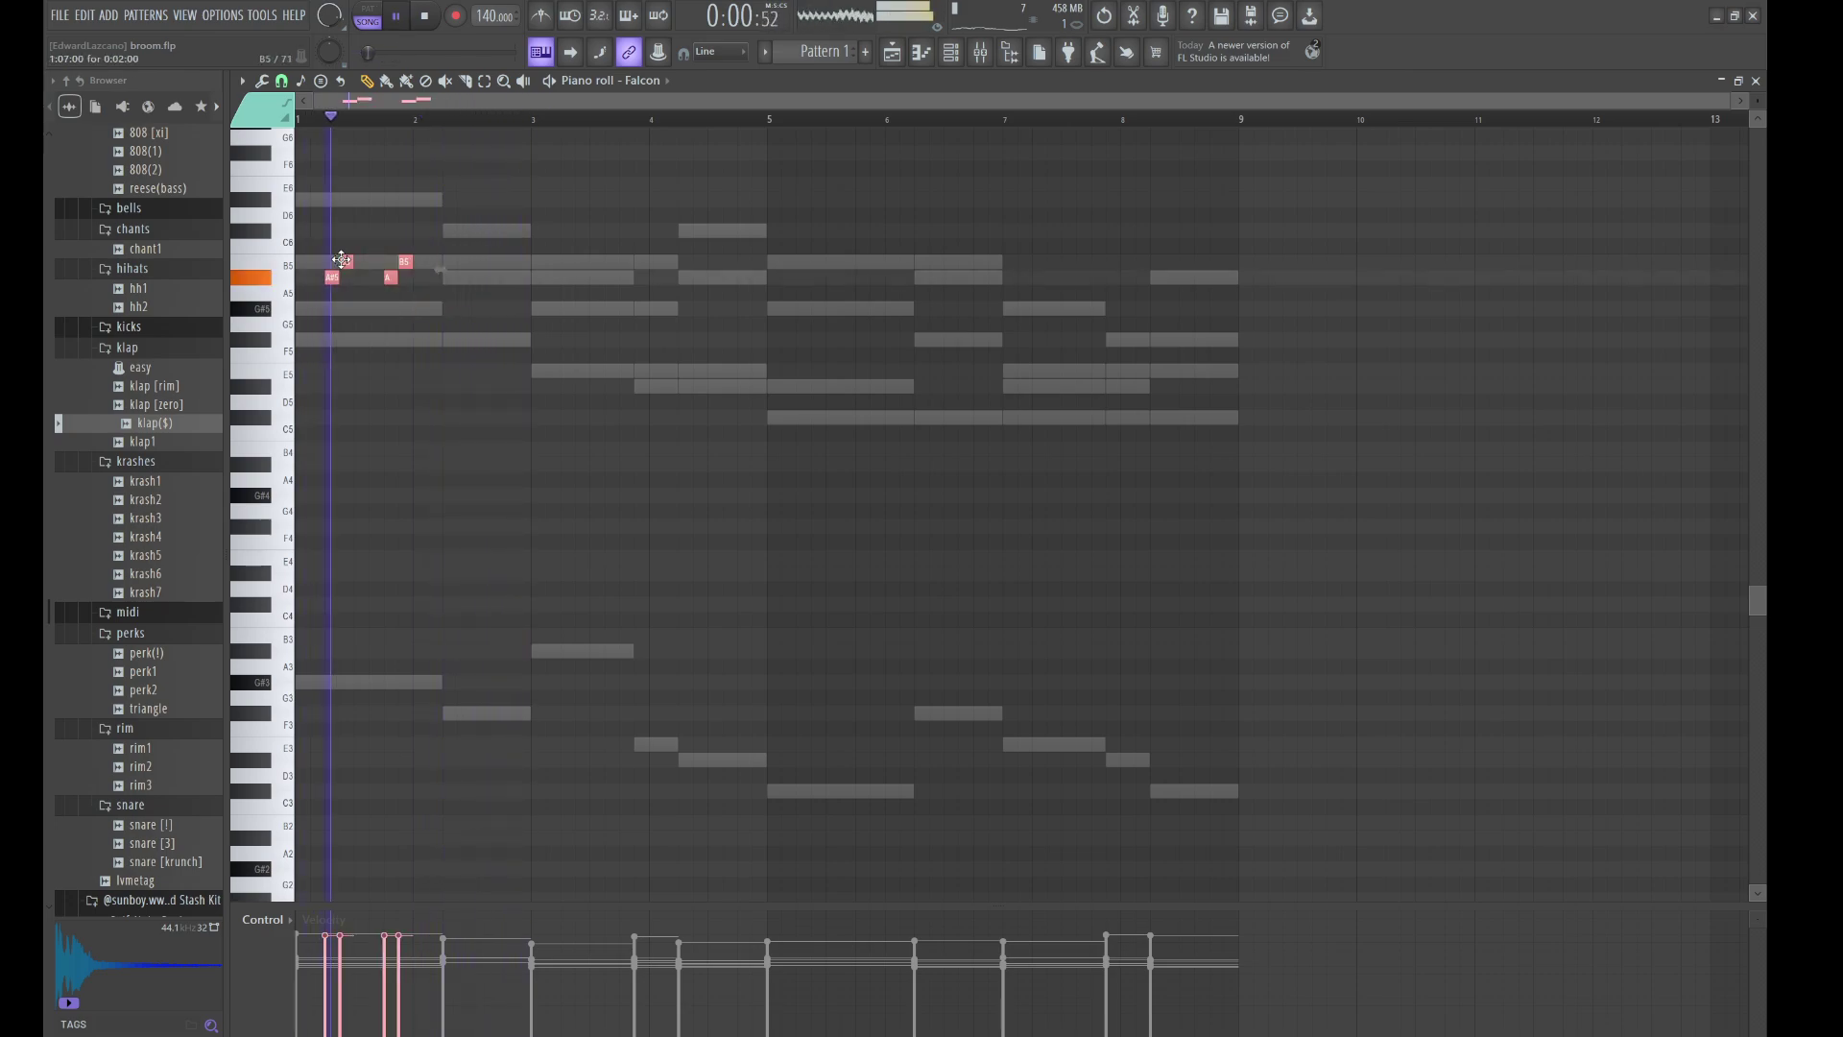
pyautogui.moveTo(341, 267); pyautogui.dragTo(520, 291)
pyautogui.hotkey('shift', 'Up')
pyautogui.hotkey('shift', 'Up')
pyautogui.hotkey('shift', 'Up')
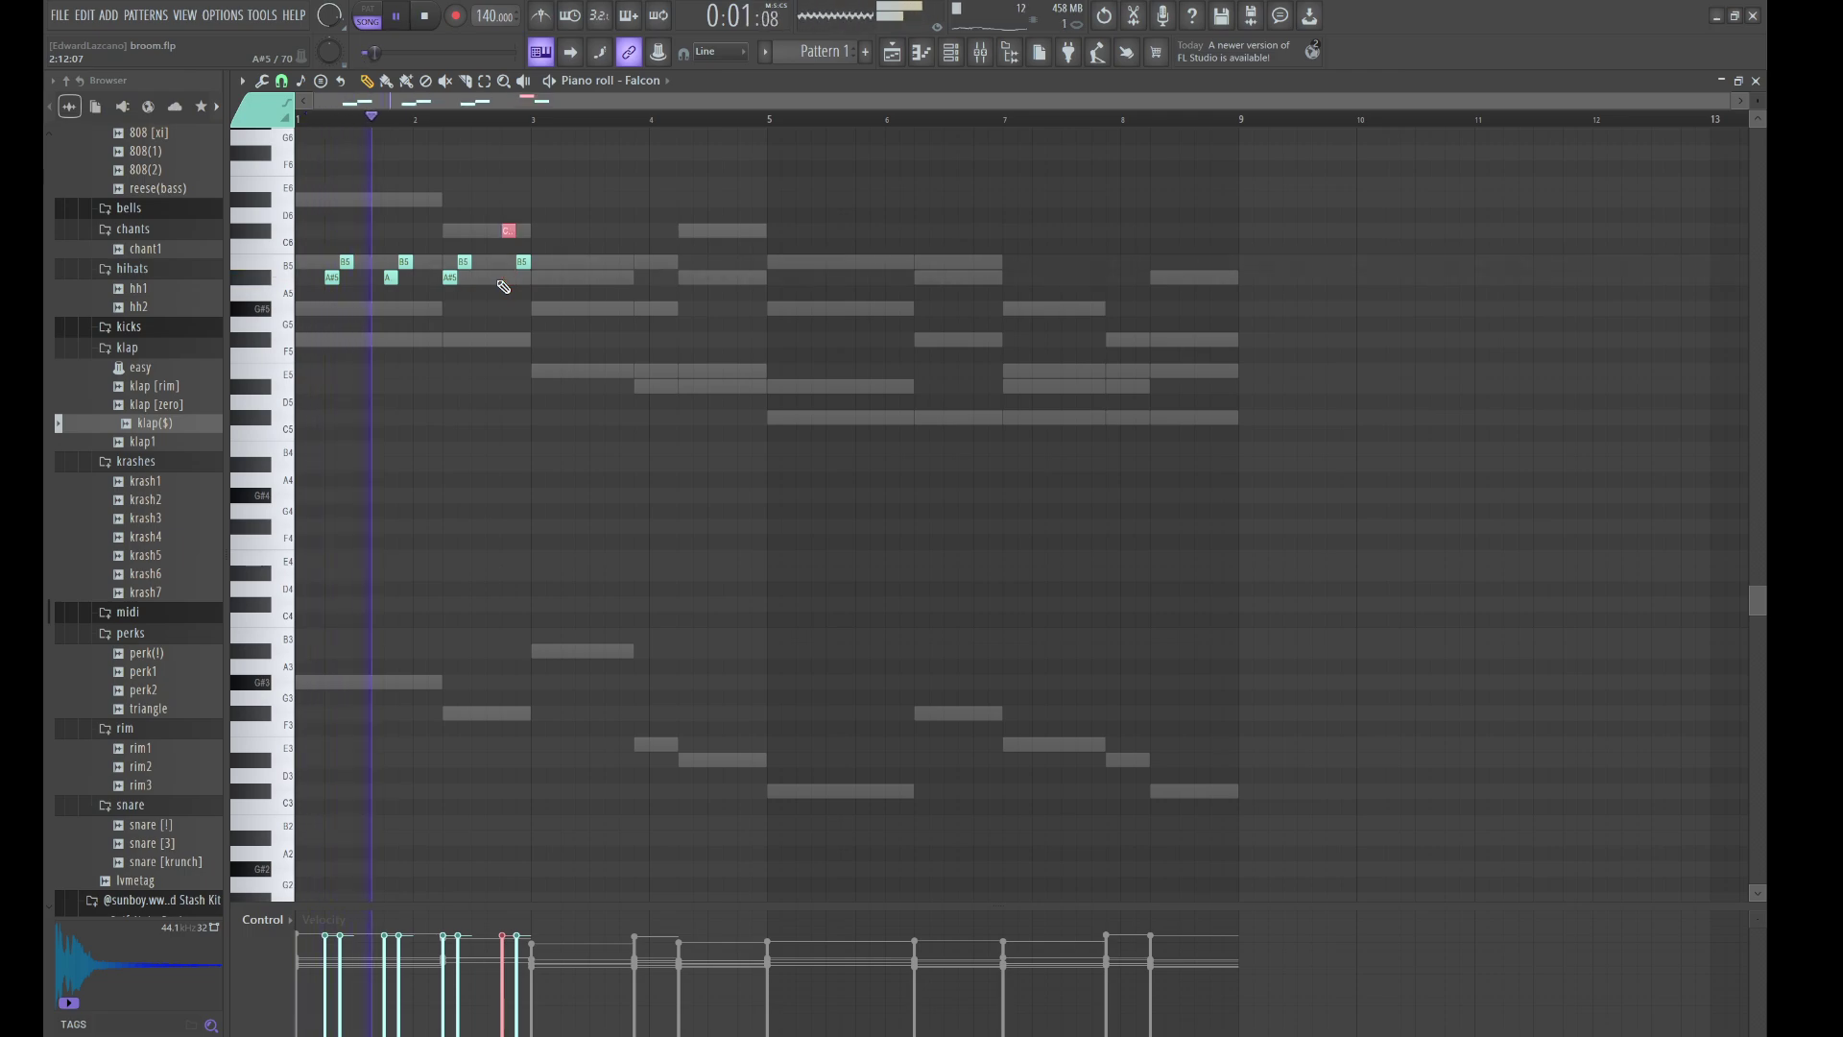
pyautogui.keyDown('ctrl'); pyautogui.click(569, 322); pyautogui.keyUp('ctrl')
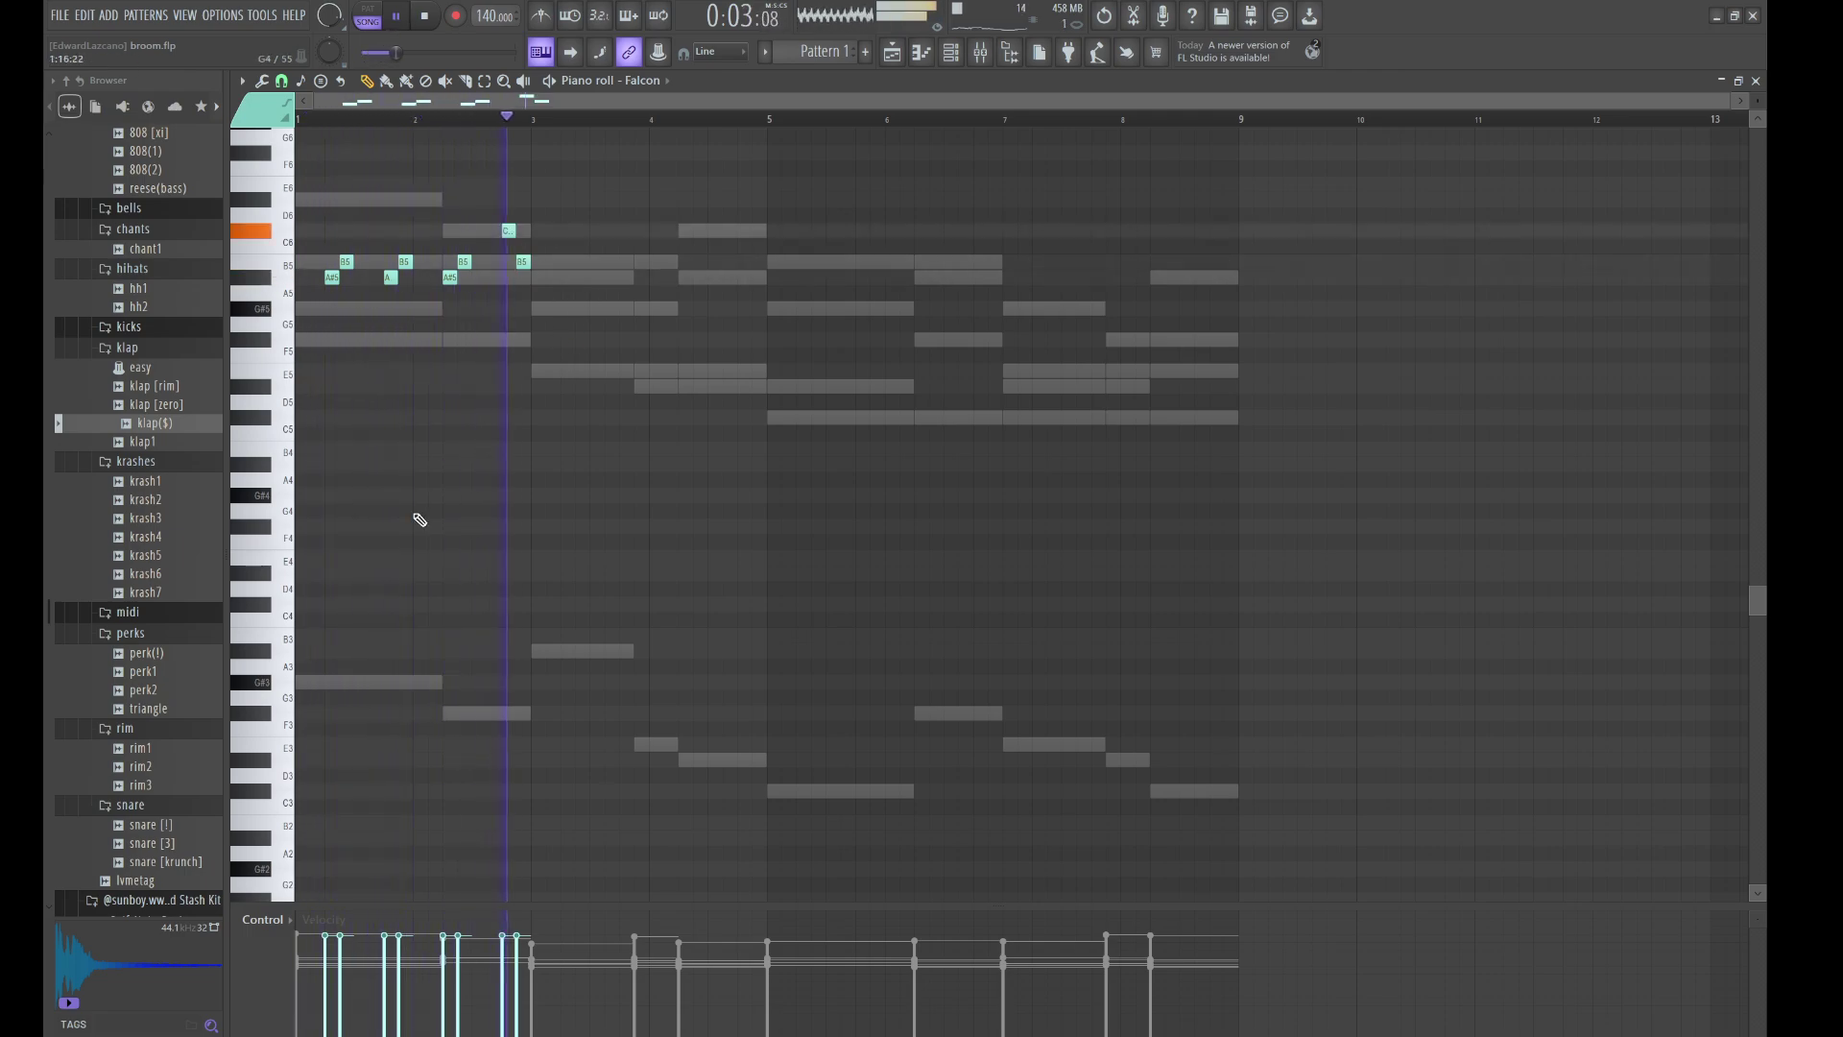
# - Duplicate the two-bar melody into bars 3 and 4 and raise the copied C#6 near the end of bar 4 to D#6
pyautogui.moveTo(547, 389); pyautogui.dragTo(581, 264)
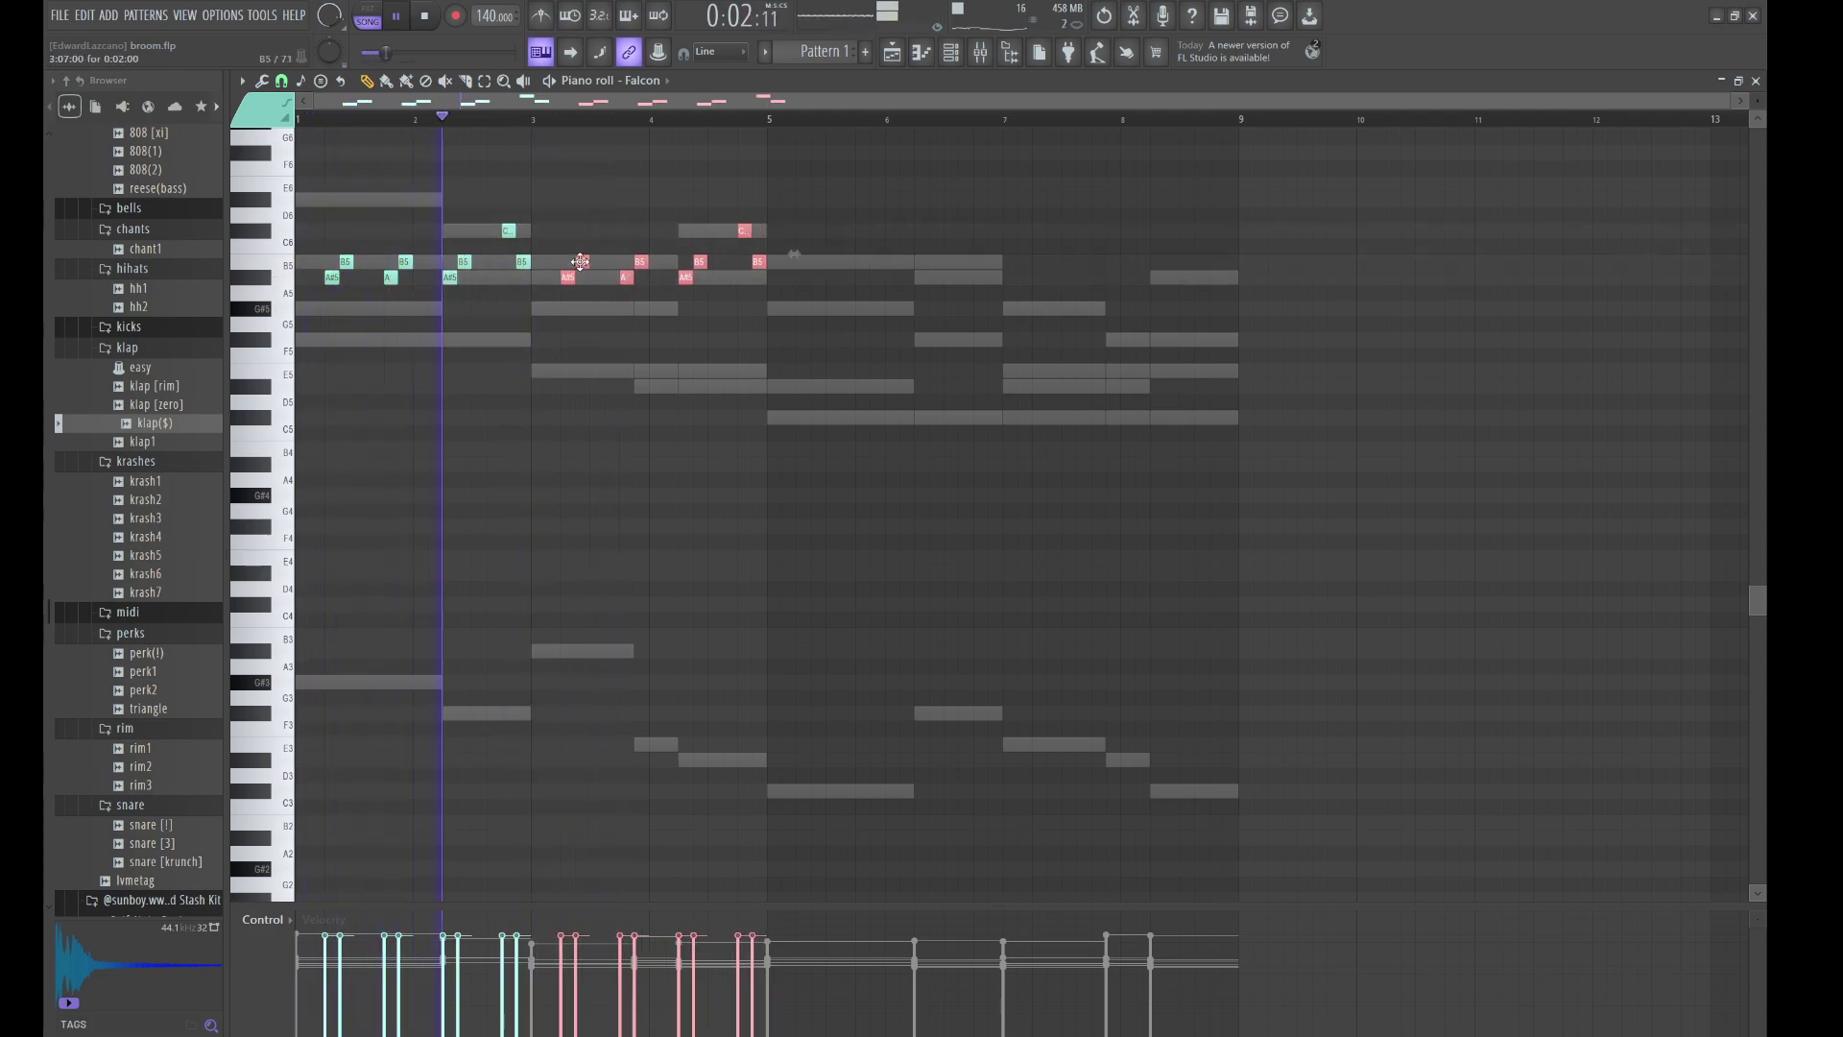
pyautogui.click(742, 228)
pyautogui.moveTo(742, 227); pyautogui.dragTo(745, 199)
pyautogui.click(761, 262)
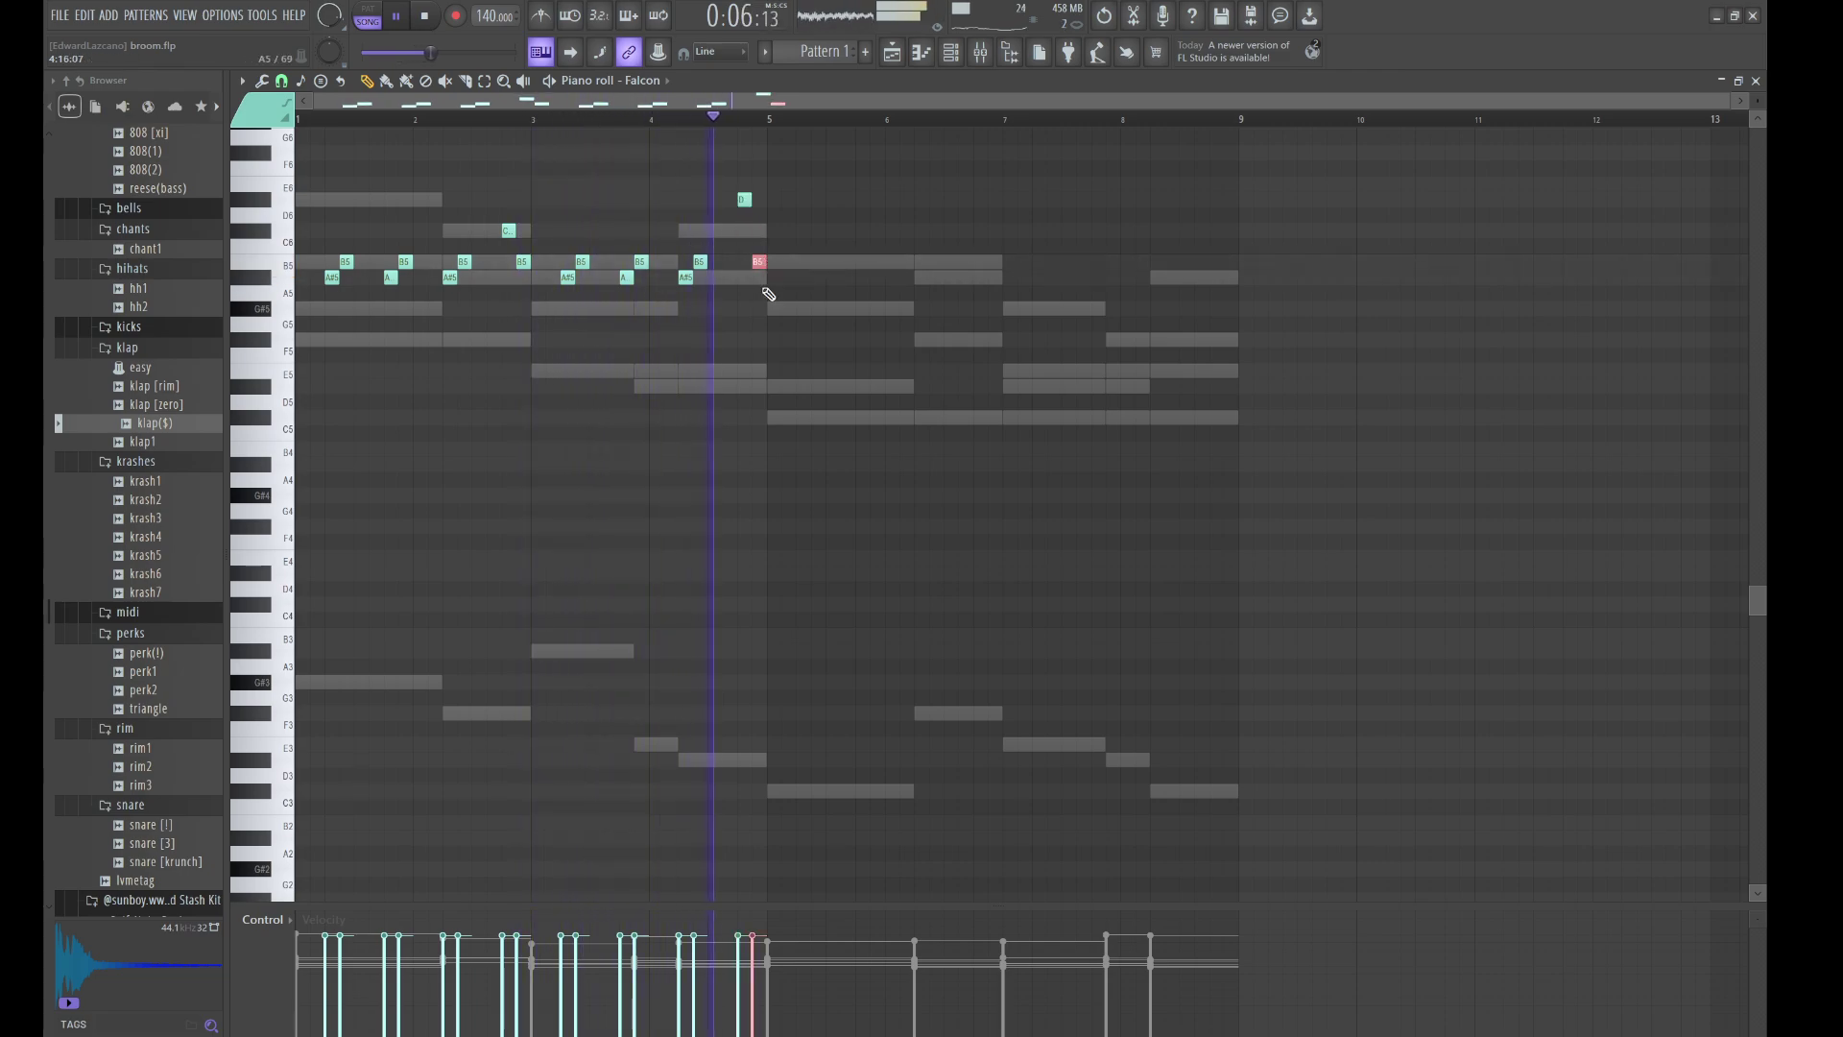
# - Duplicate the four-bar melody into bars 5 to 8 and add an E6 note just before the D#6 in bar 8
pyautogui.moveTo(802, 362); pyautogui.dragTo(374, 263)
pyautogui.moveTo(924, 391); pyautogui.dragTo(327, 178)
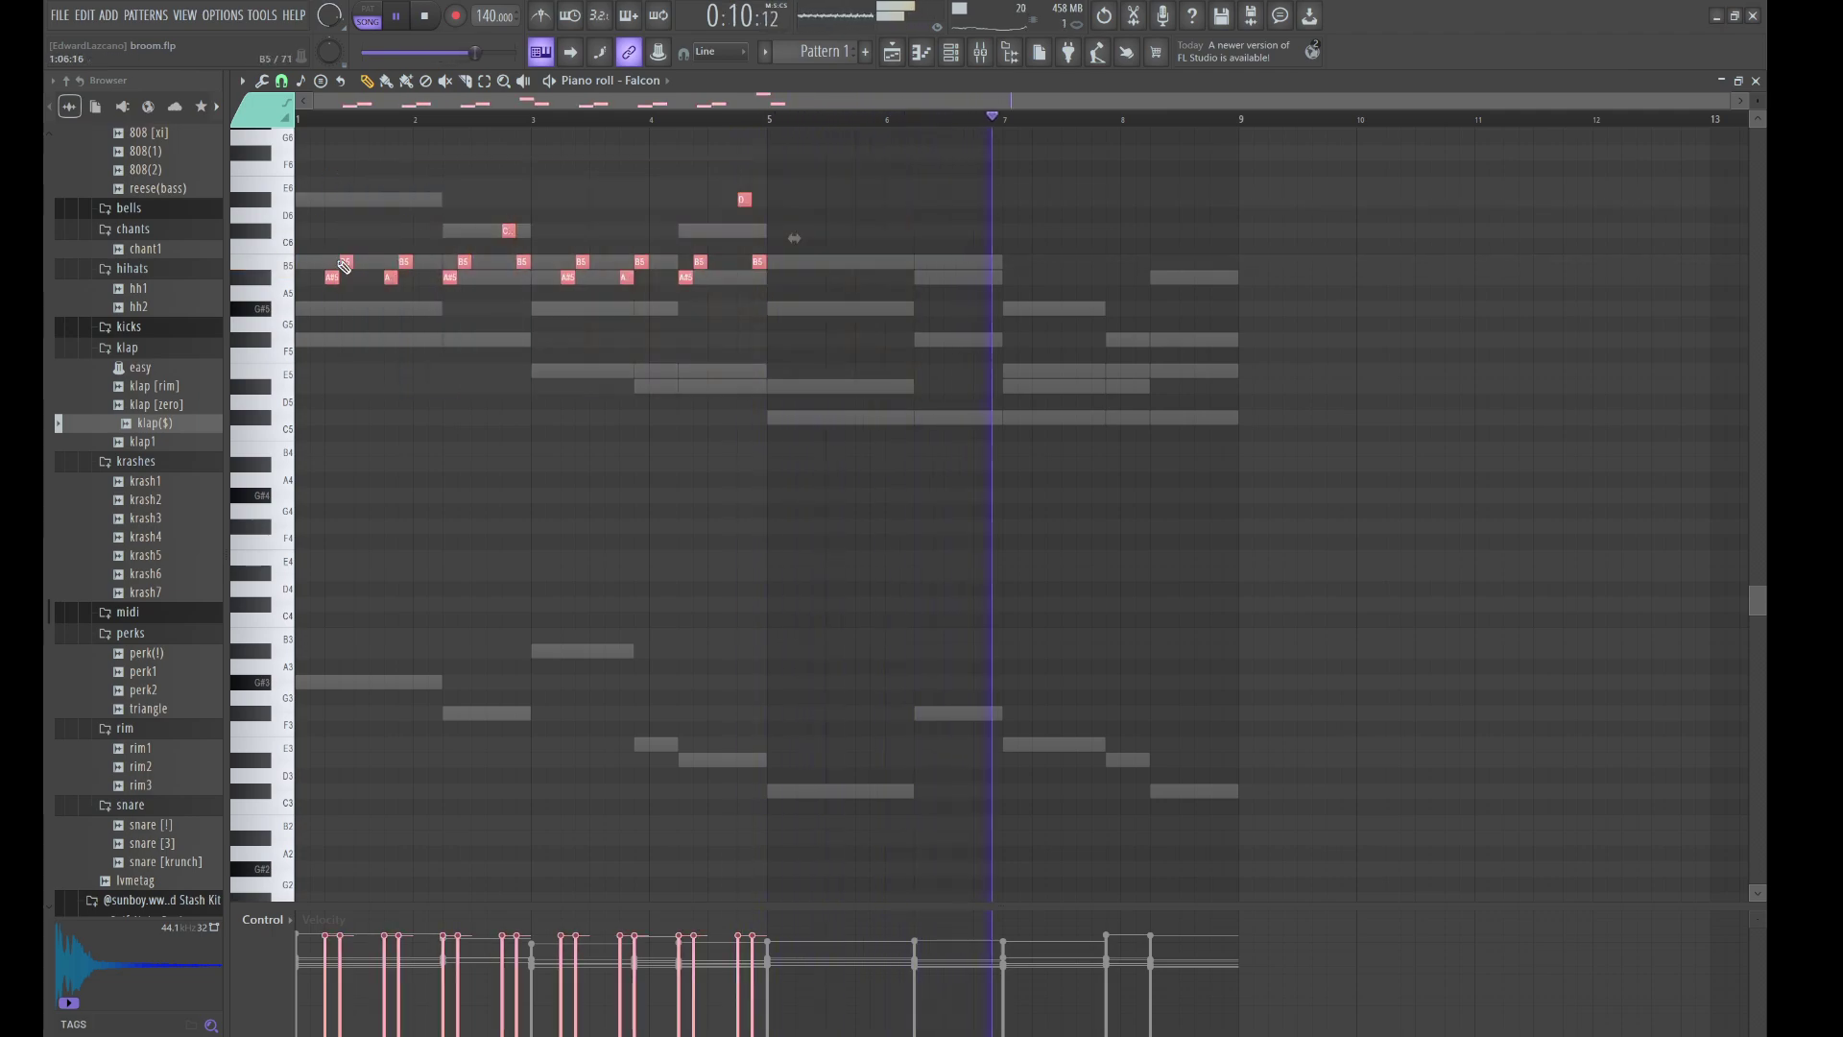
pyautogui.hotkey('ctrl', 'b')
pyautogui.moveTo(840, 292); pyautogui.dragTo(822, 289)
pyautogui.hotkey('shift', 'Left')
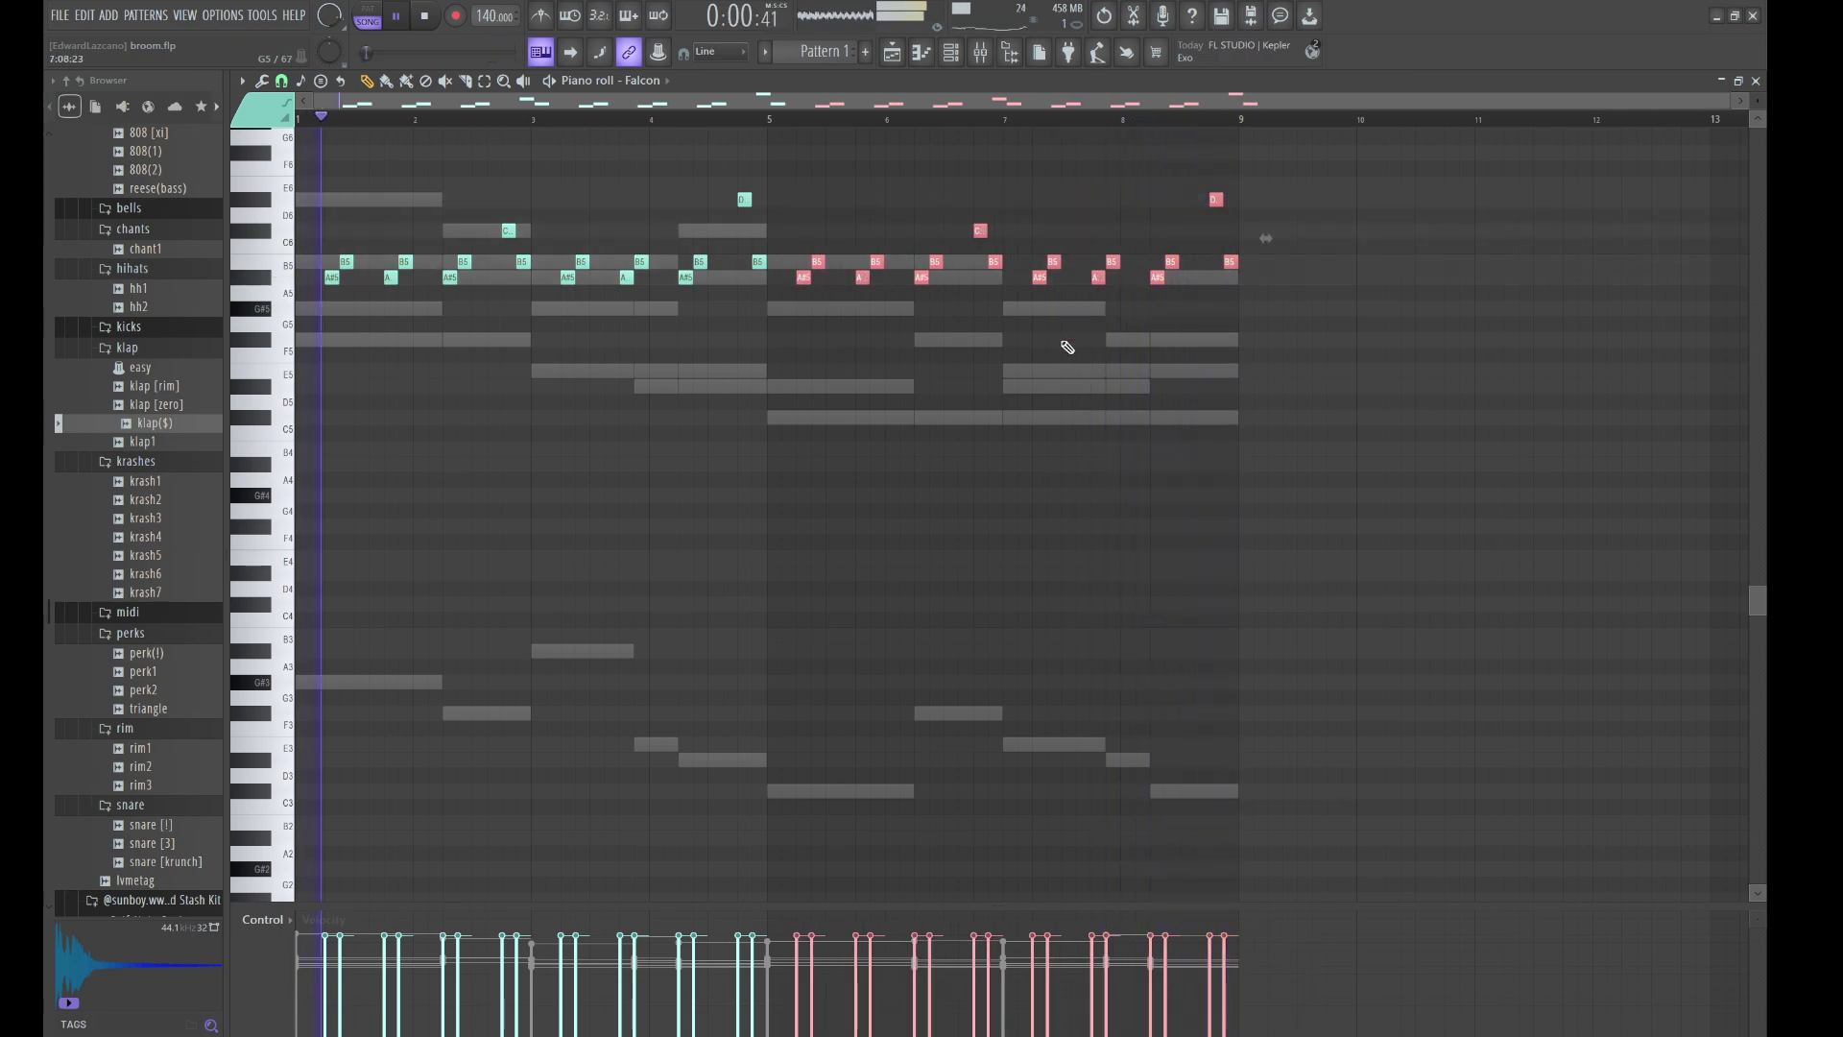
pyautogui.hotkey('ctrl', 'd')
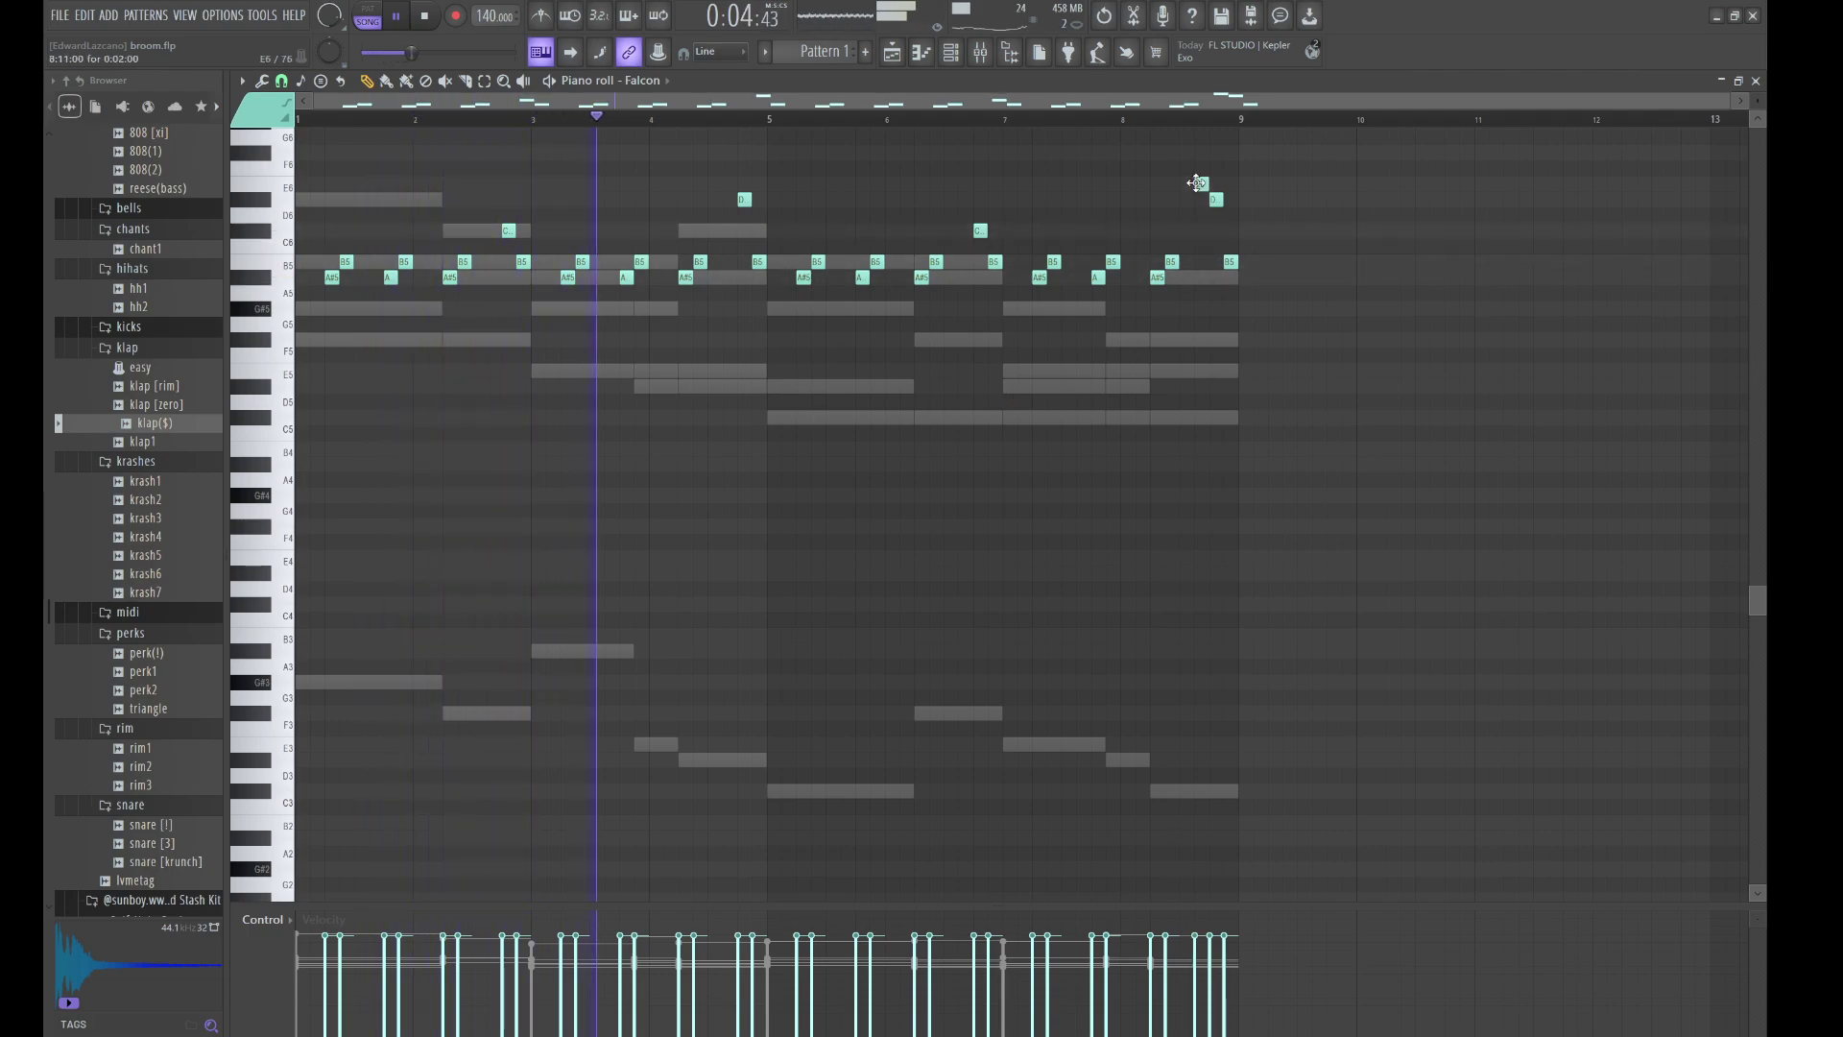
pyautogui.click(1201, 183)
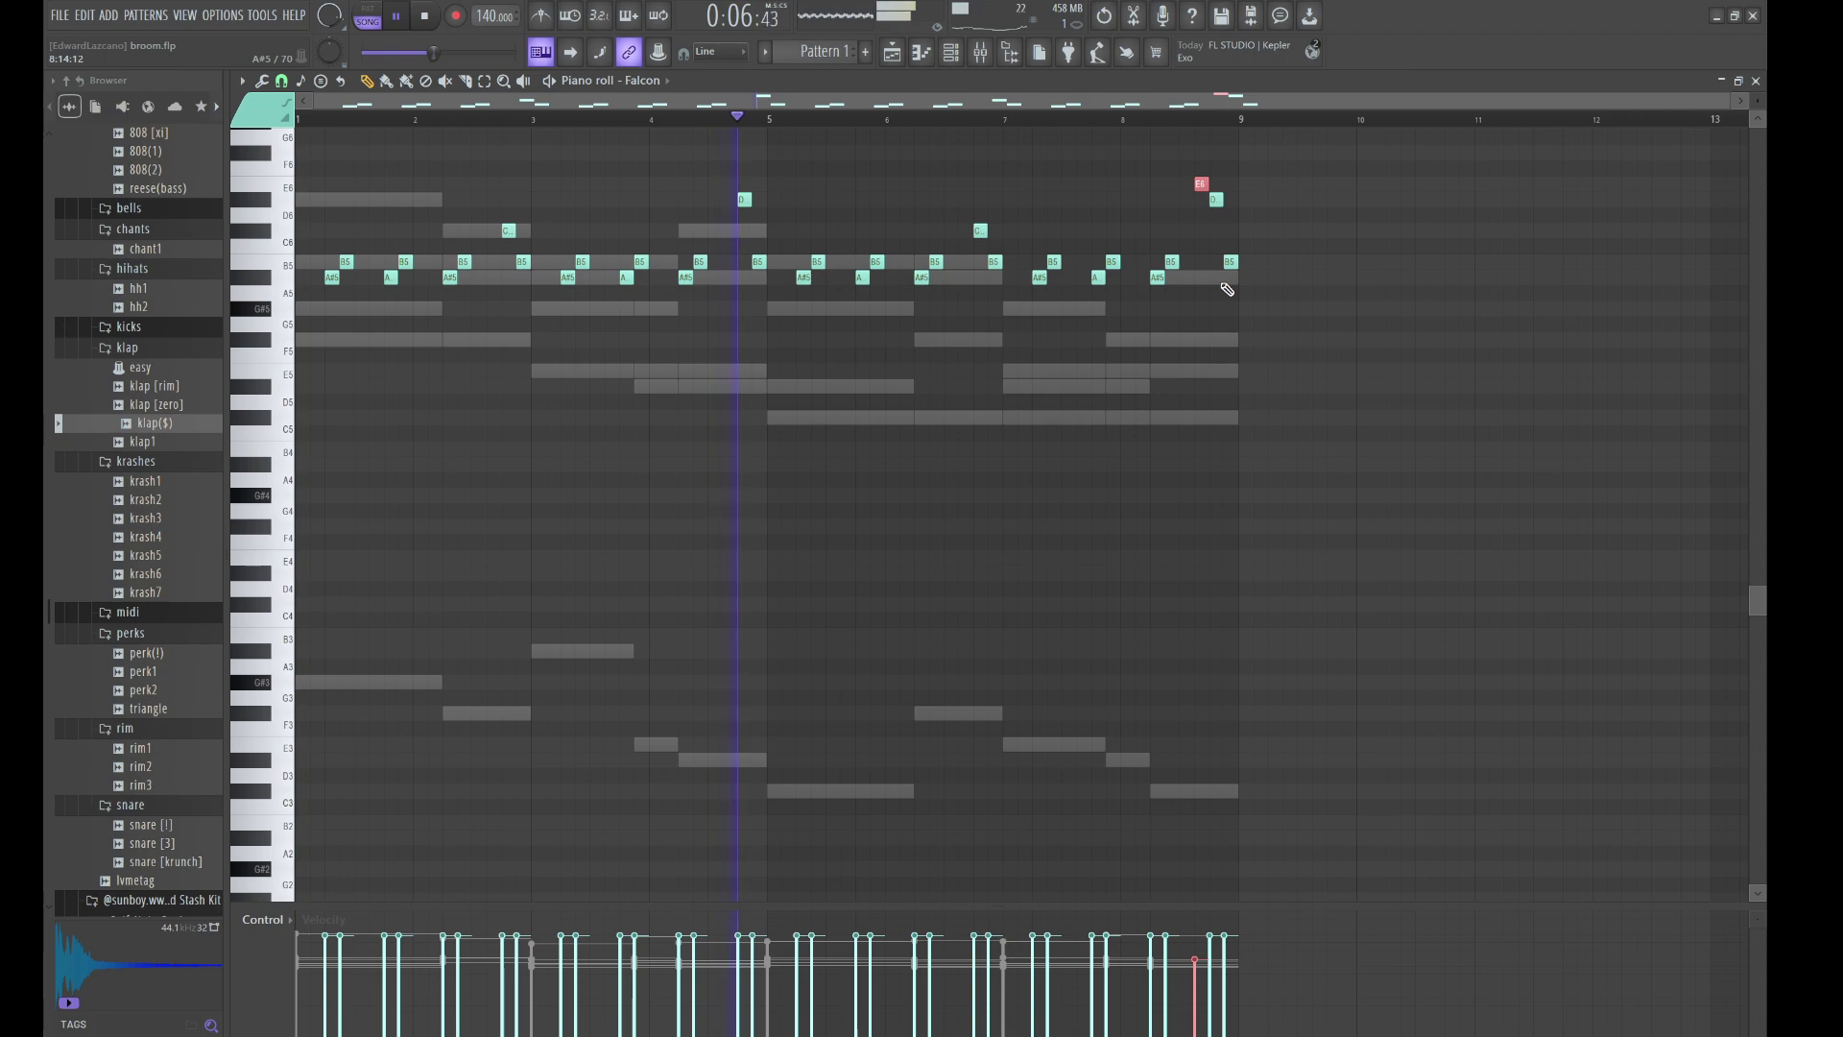
# - Lower the last melody note of bar 8 by three semitones to G#5
pyautogui.moveTo(1221, 285); pyautogui.dragTo(1238, 247)
pyautogui.hotkey('shift', 'Down')
pyautogui.hotkey('shift', 'Down')
pyautogui.hotkey('shift', 'Down')
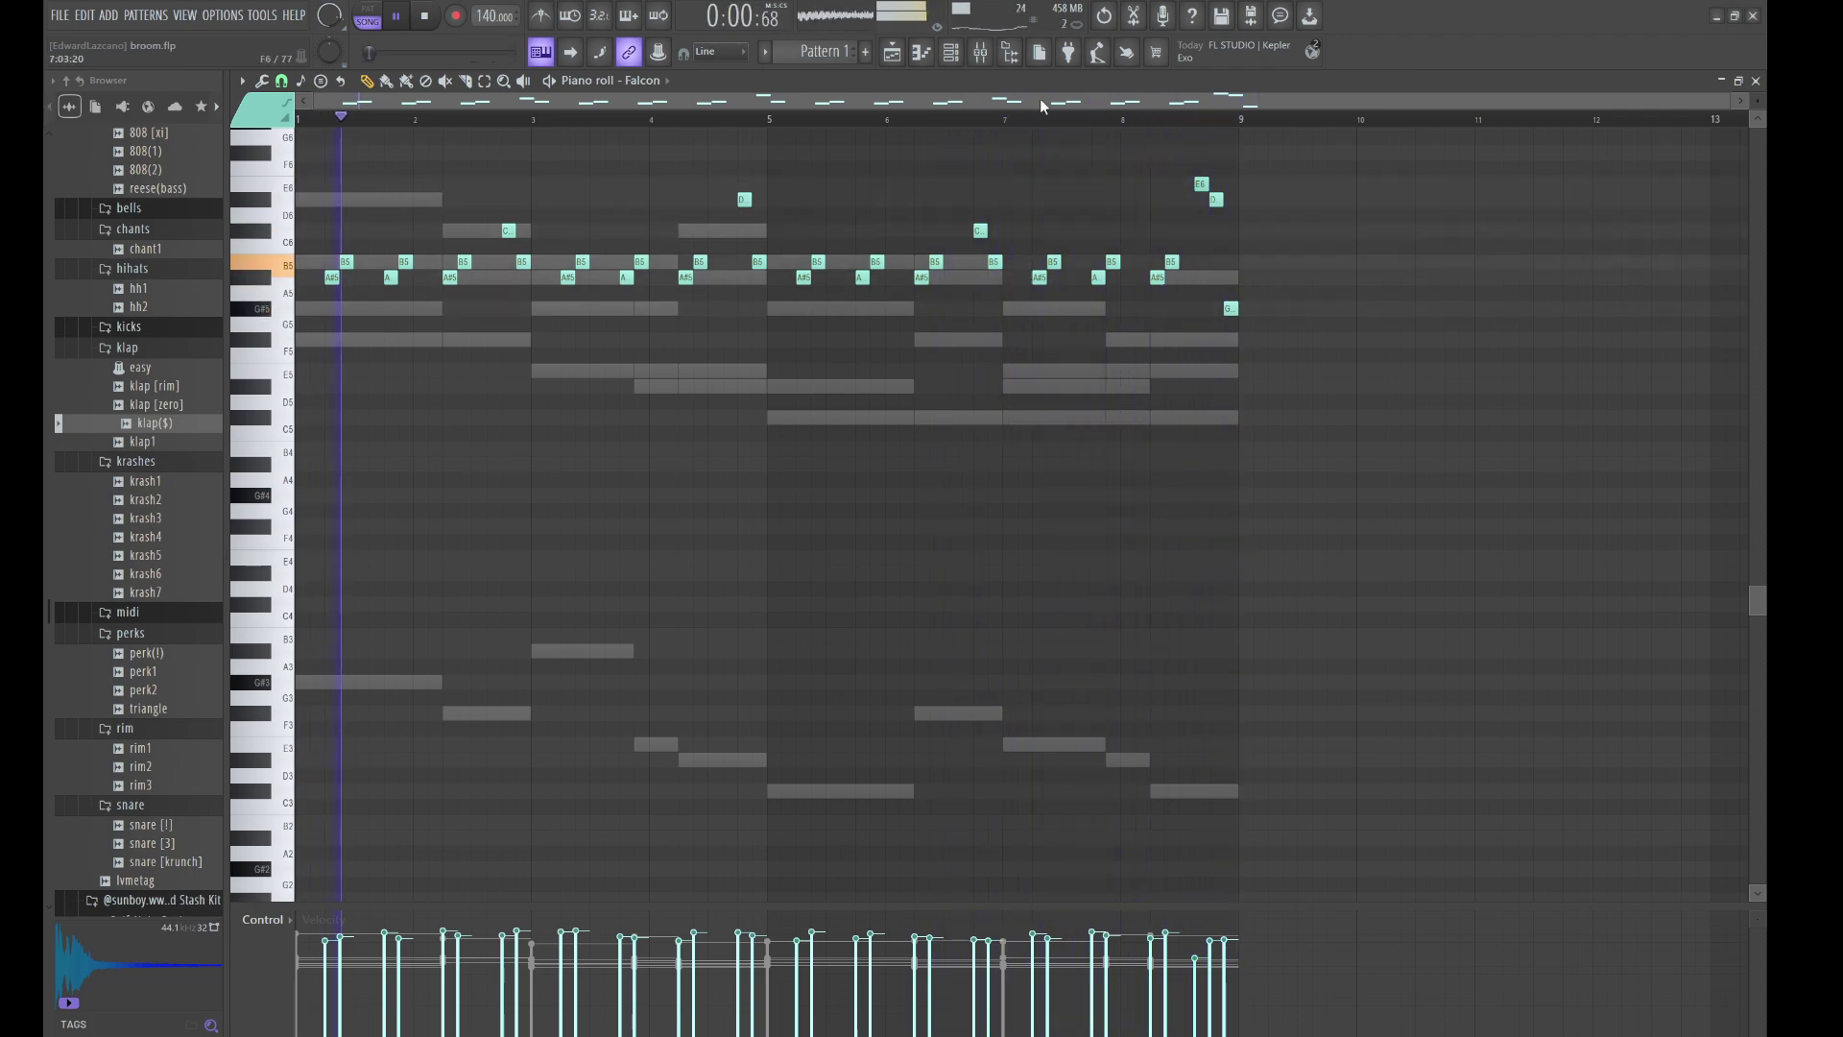
# - Raise the last melody note of bar 8 by five semitones to C#6
pyautogui.click(1227, 303)
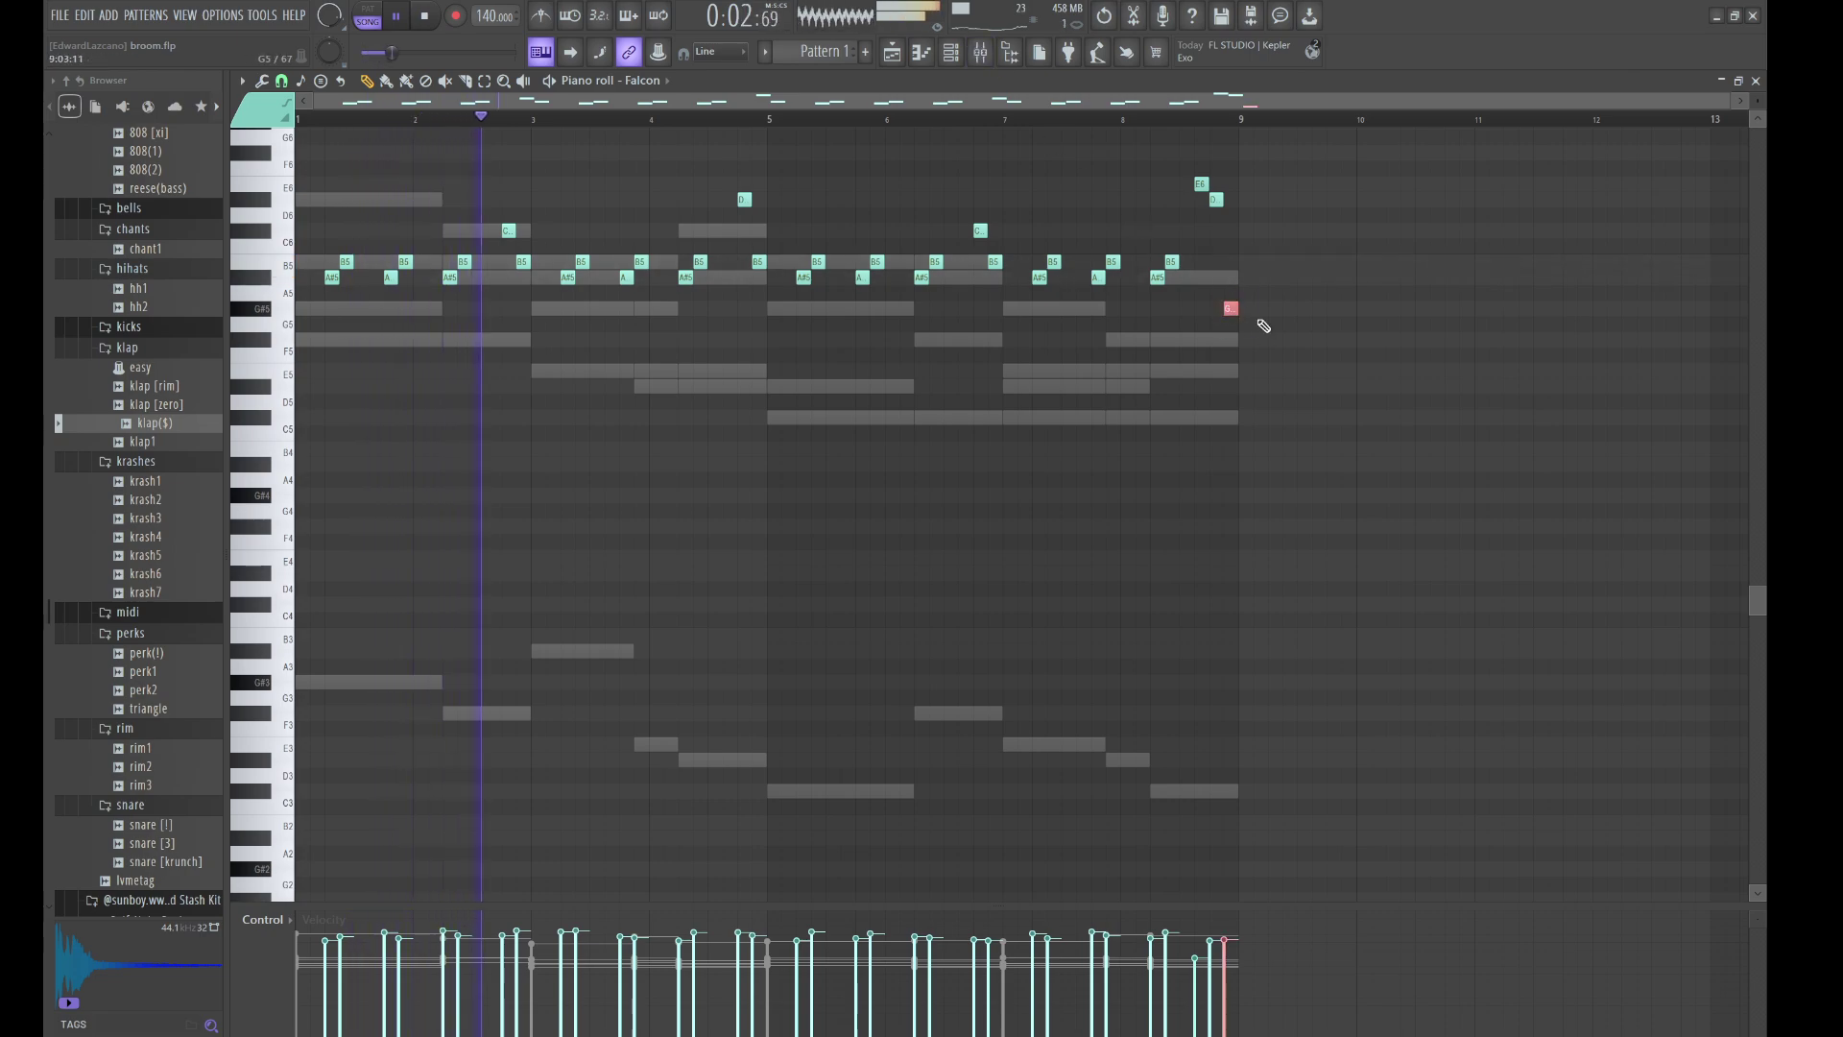
pyautogui.hotkey('shift', 'Up')
pyautogui.hotkey('shift', 'Up')
pyautogui.hotkey('shift', 'Up')
pyautogui.hotkey('shift', 'Up')
pyautogui.hotkey('shift', 'Up')
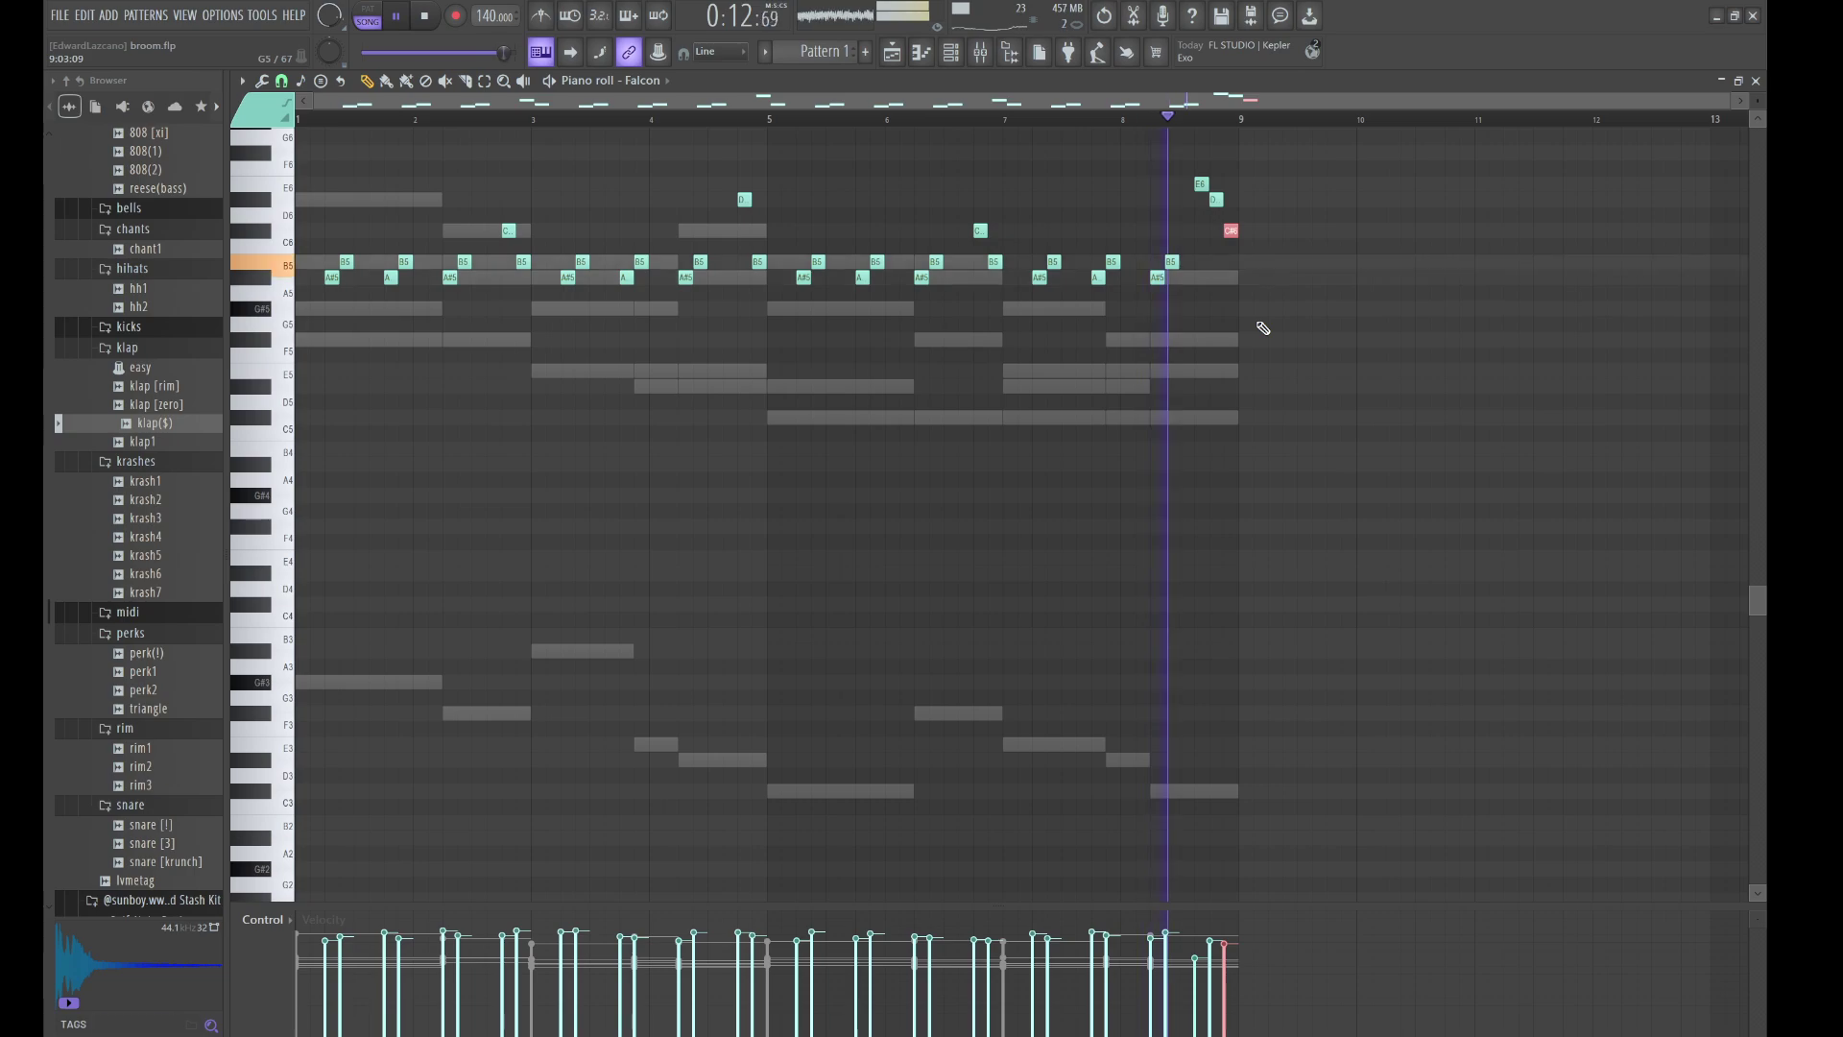
# - Copy the Falcon melody notes into the second Sampler channel of the channel rack and stop playback
pyautogui.click(950, 51)
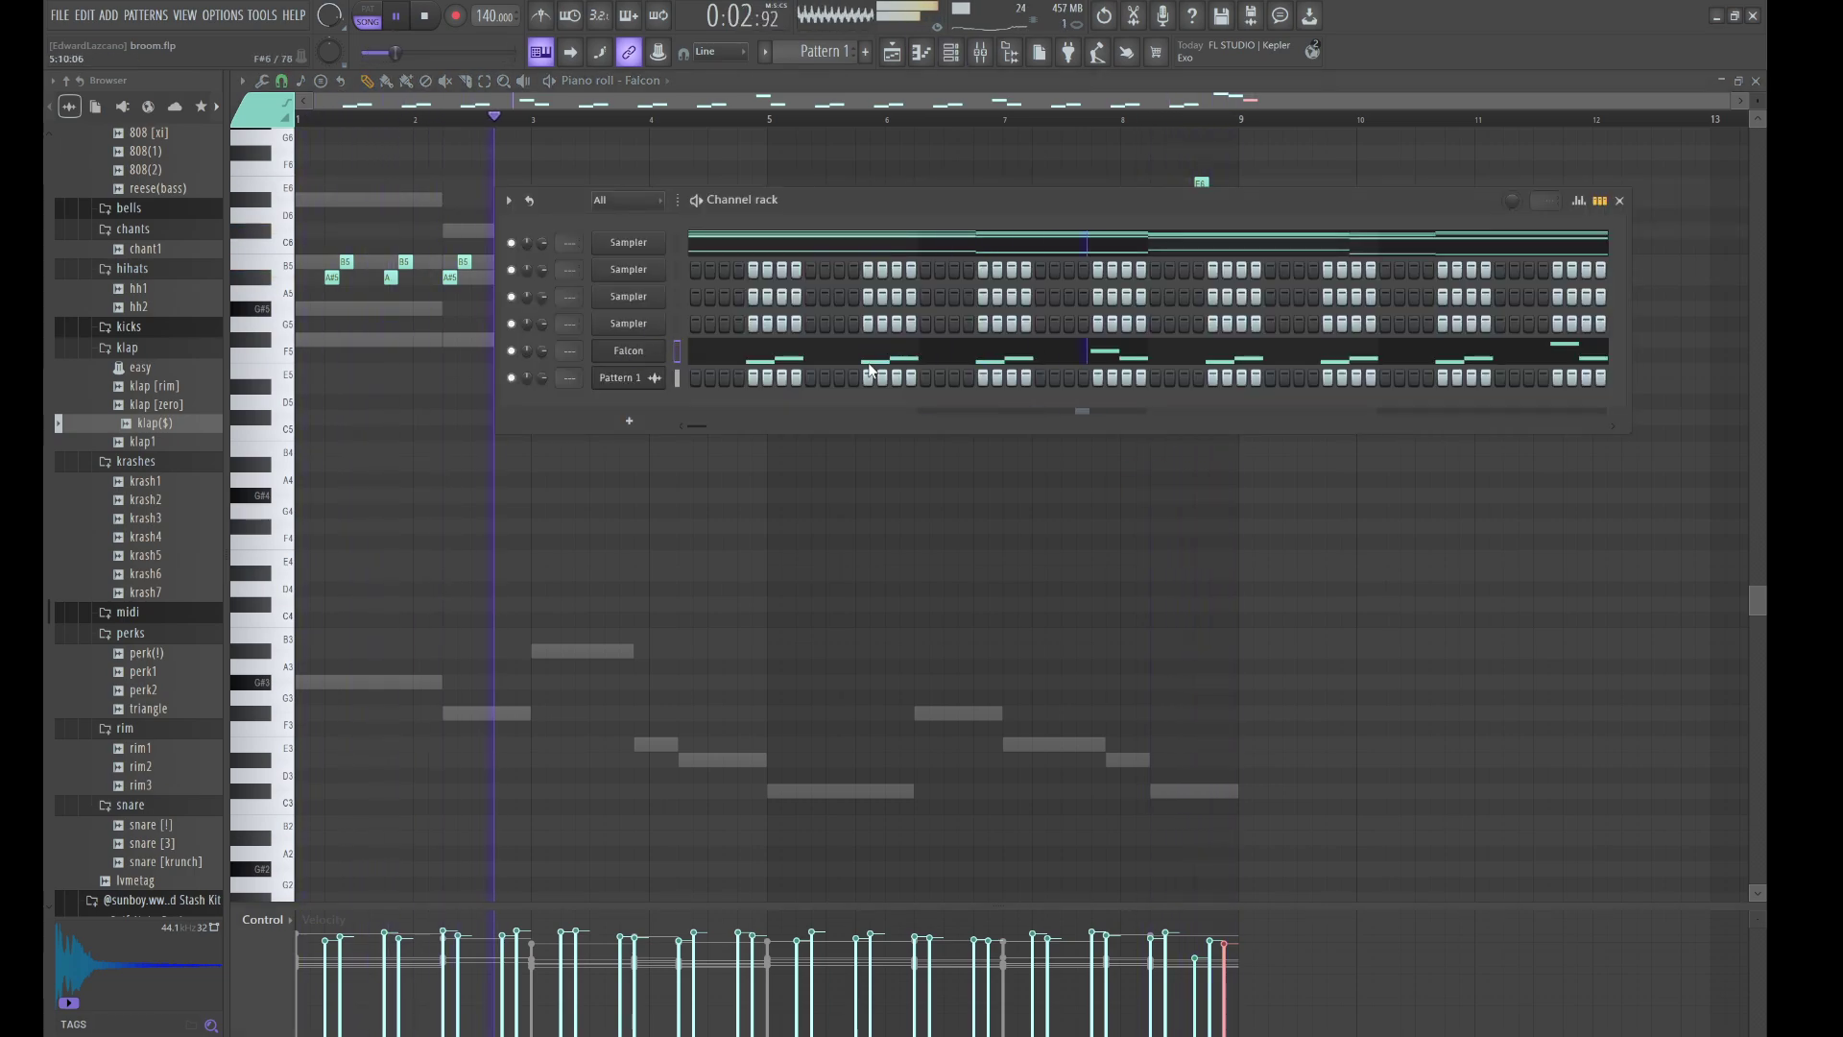
pyautogui.moveTo(861, 351); pyautogui.dragTo(866, 272)
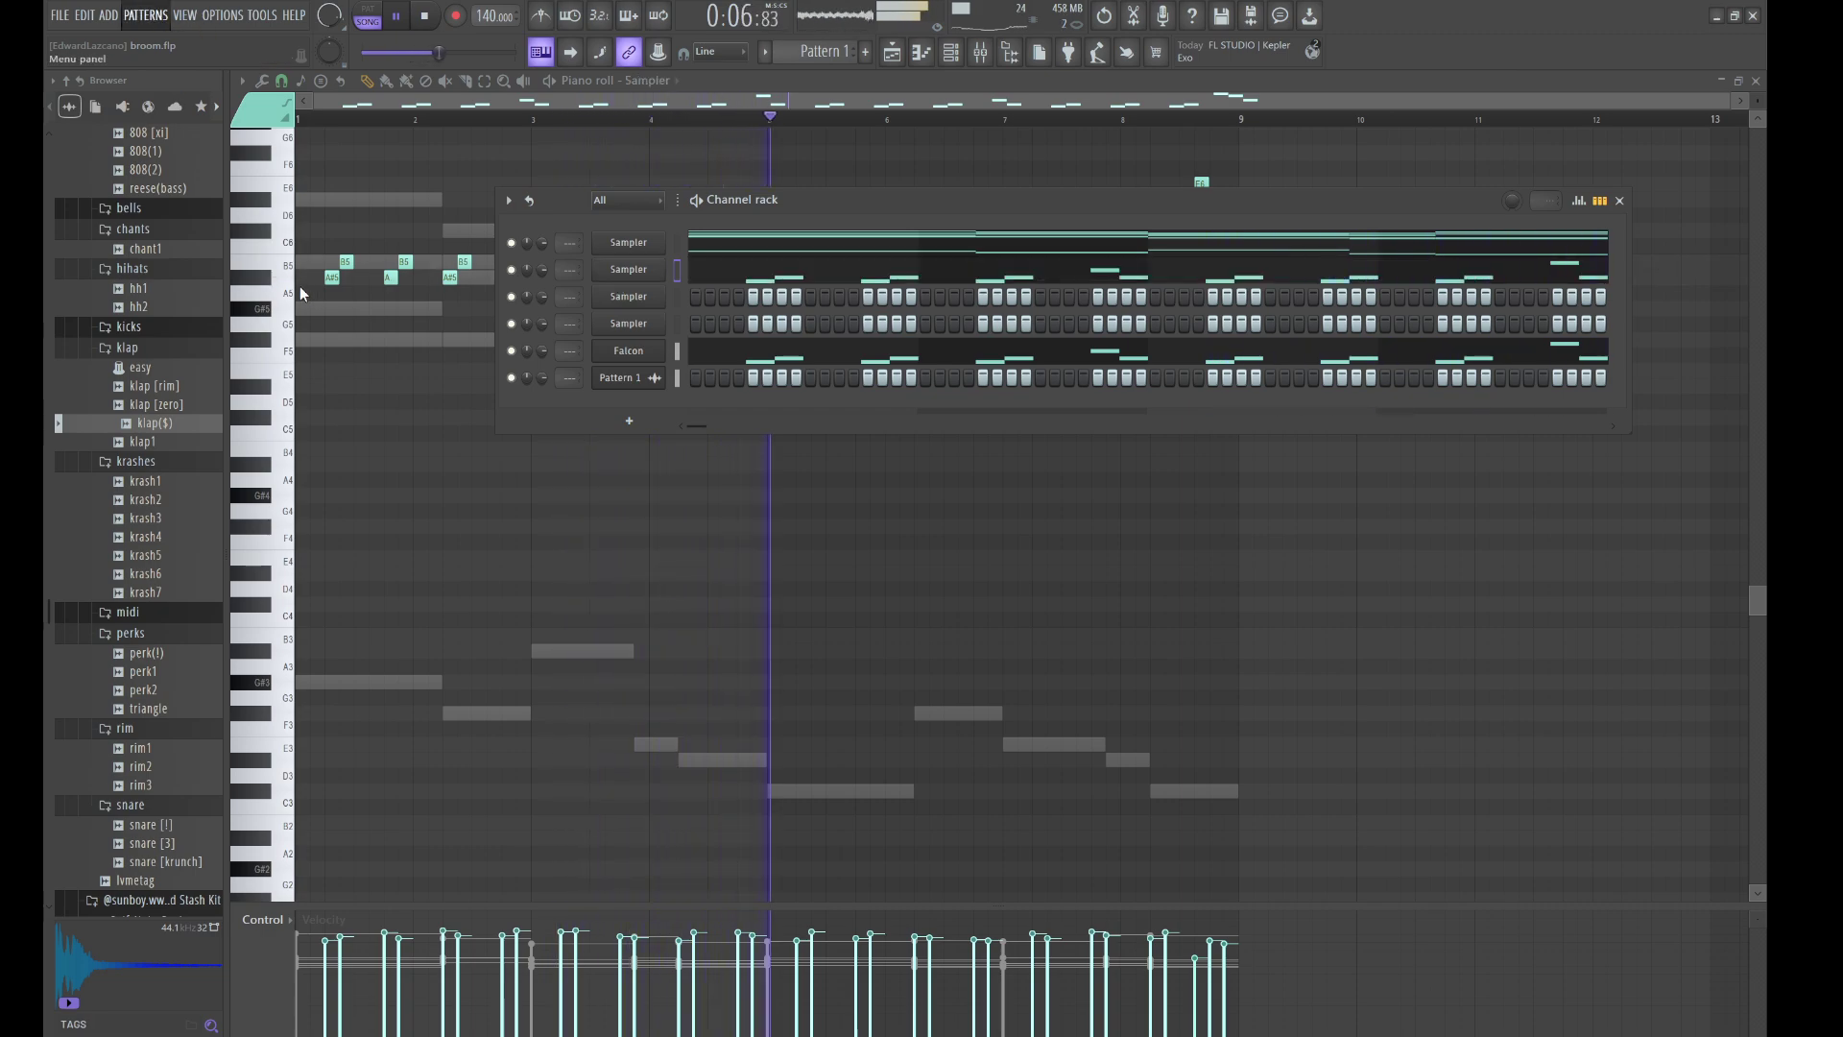
pyautogui.press('space')
# - Render the Classic Tiney melody to an audio clip and place it on Track 2 of the playlist, starting at bar 1
pyautogui.press('l')
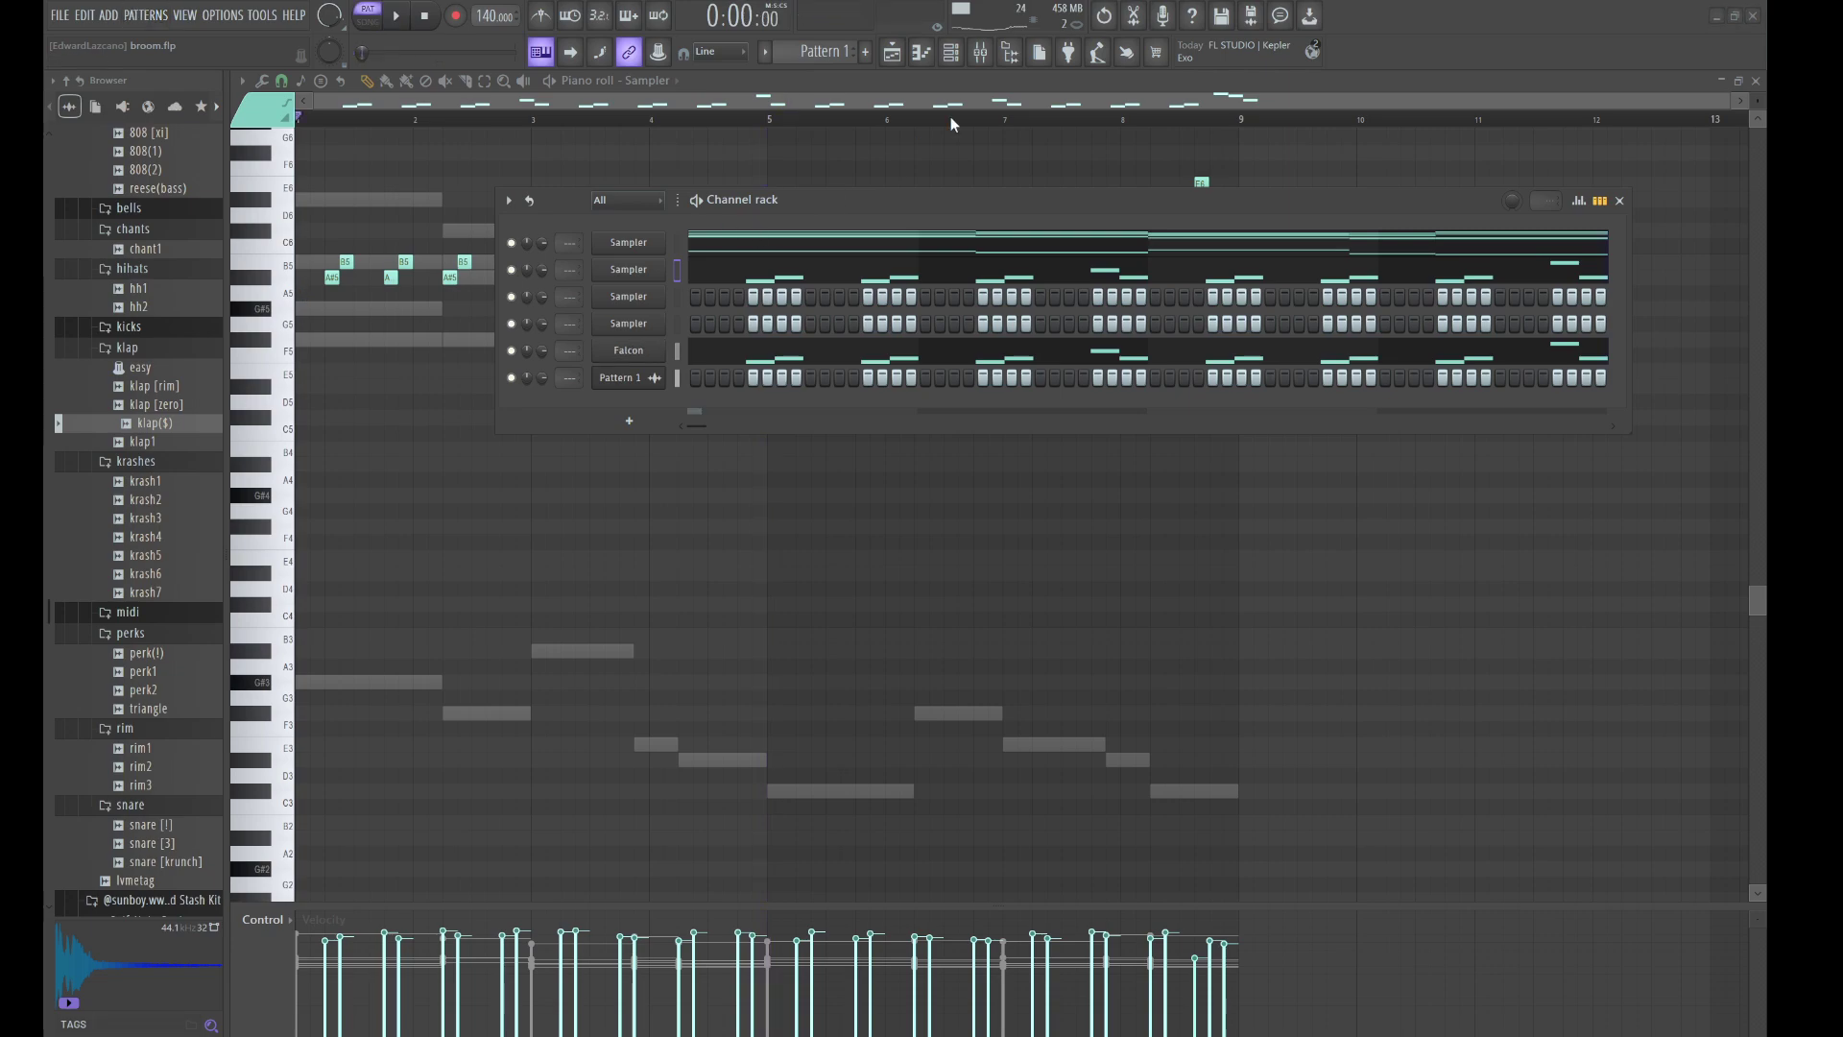
pyautogui.hotkey('ctrl', 'z')
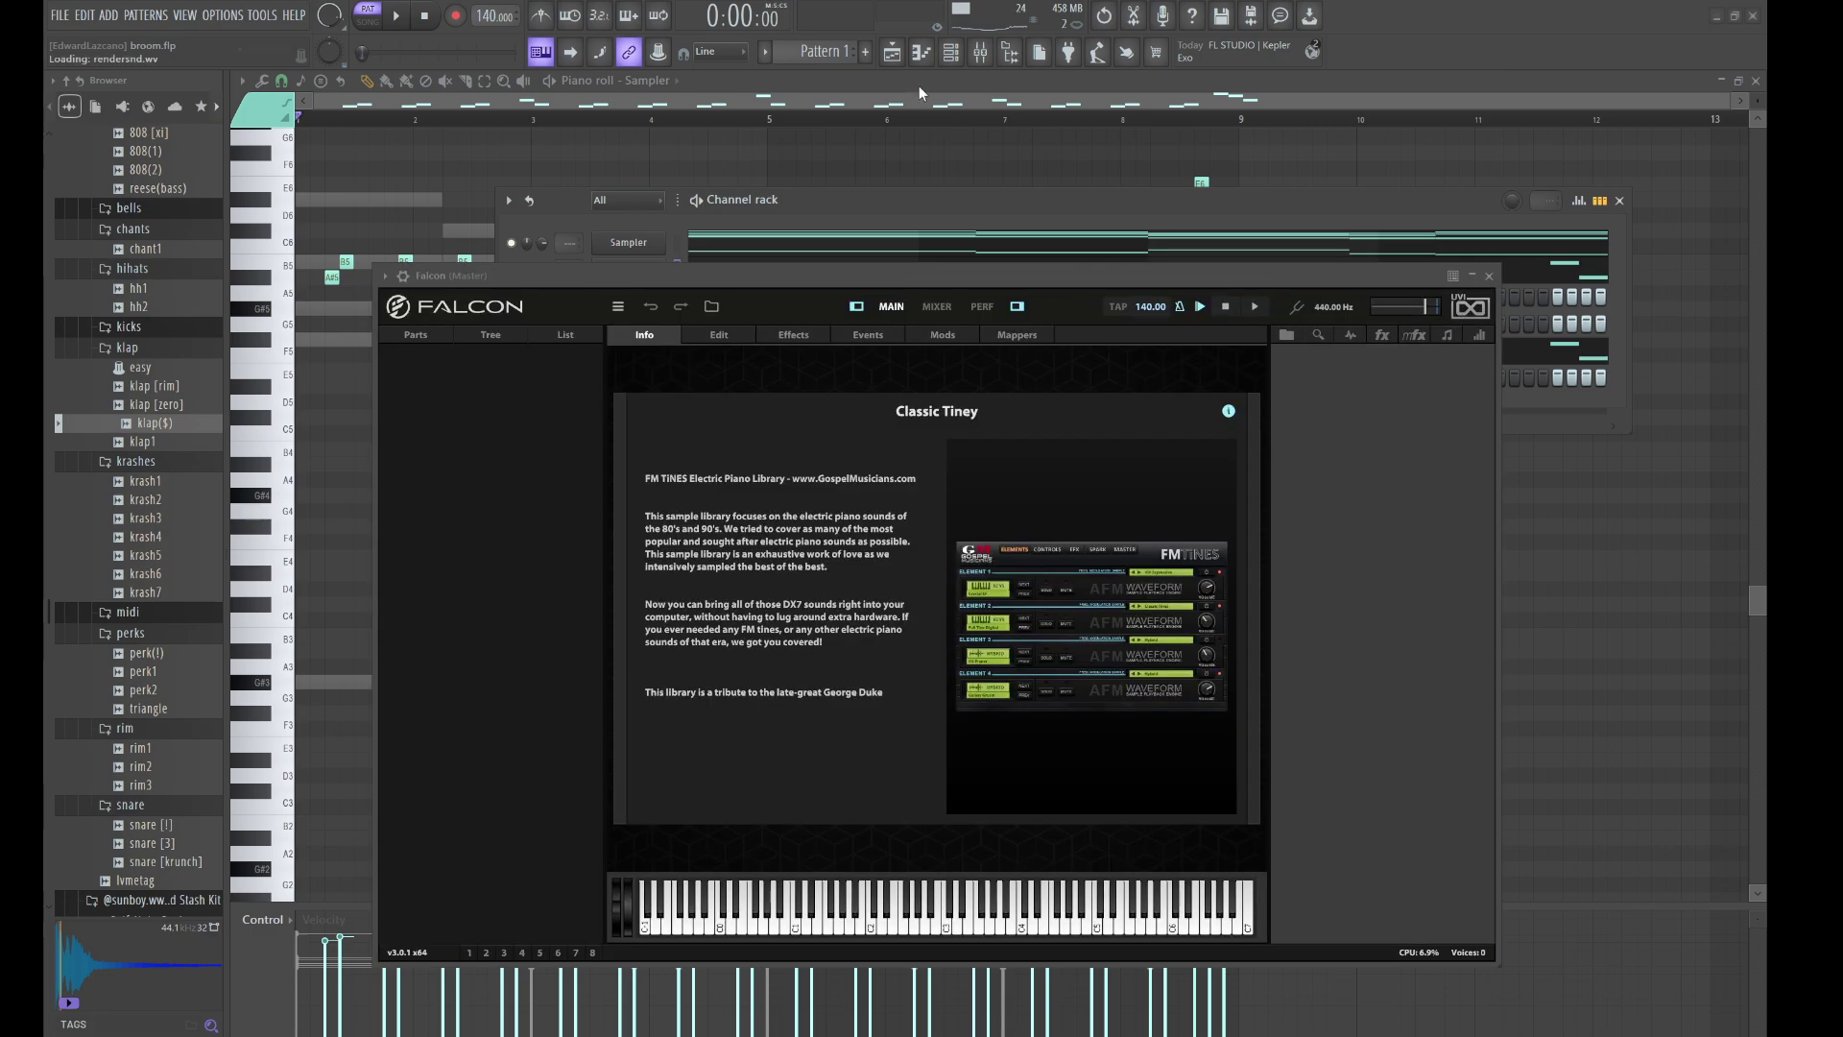
pyautogui.press('l')
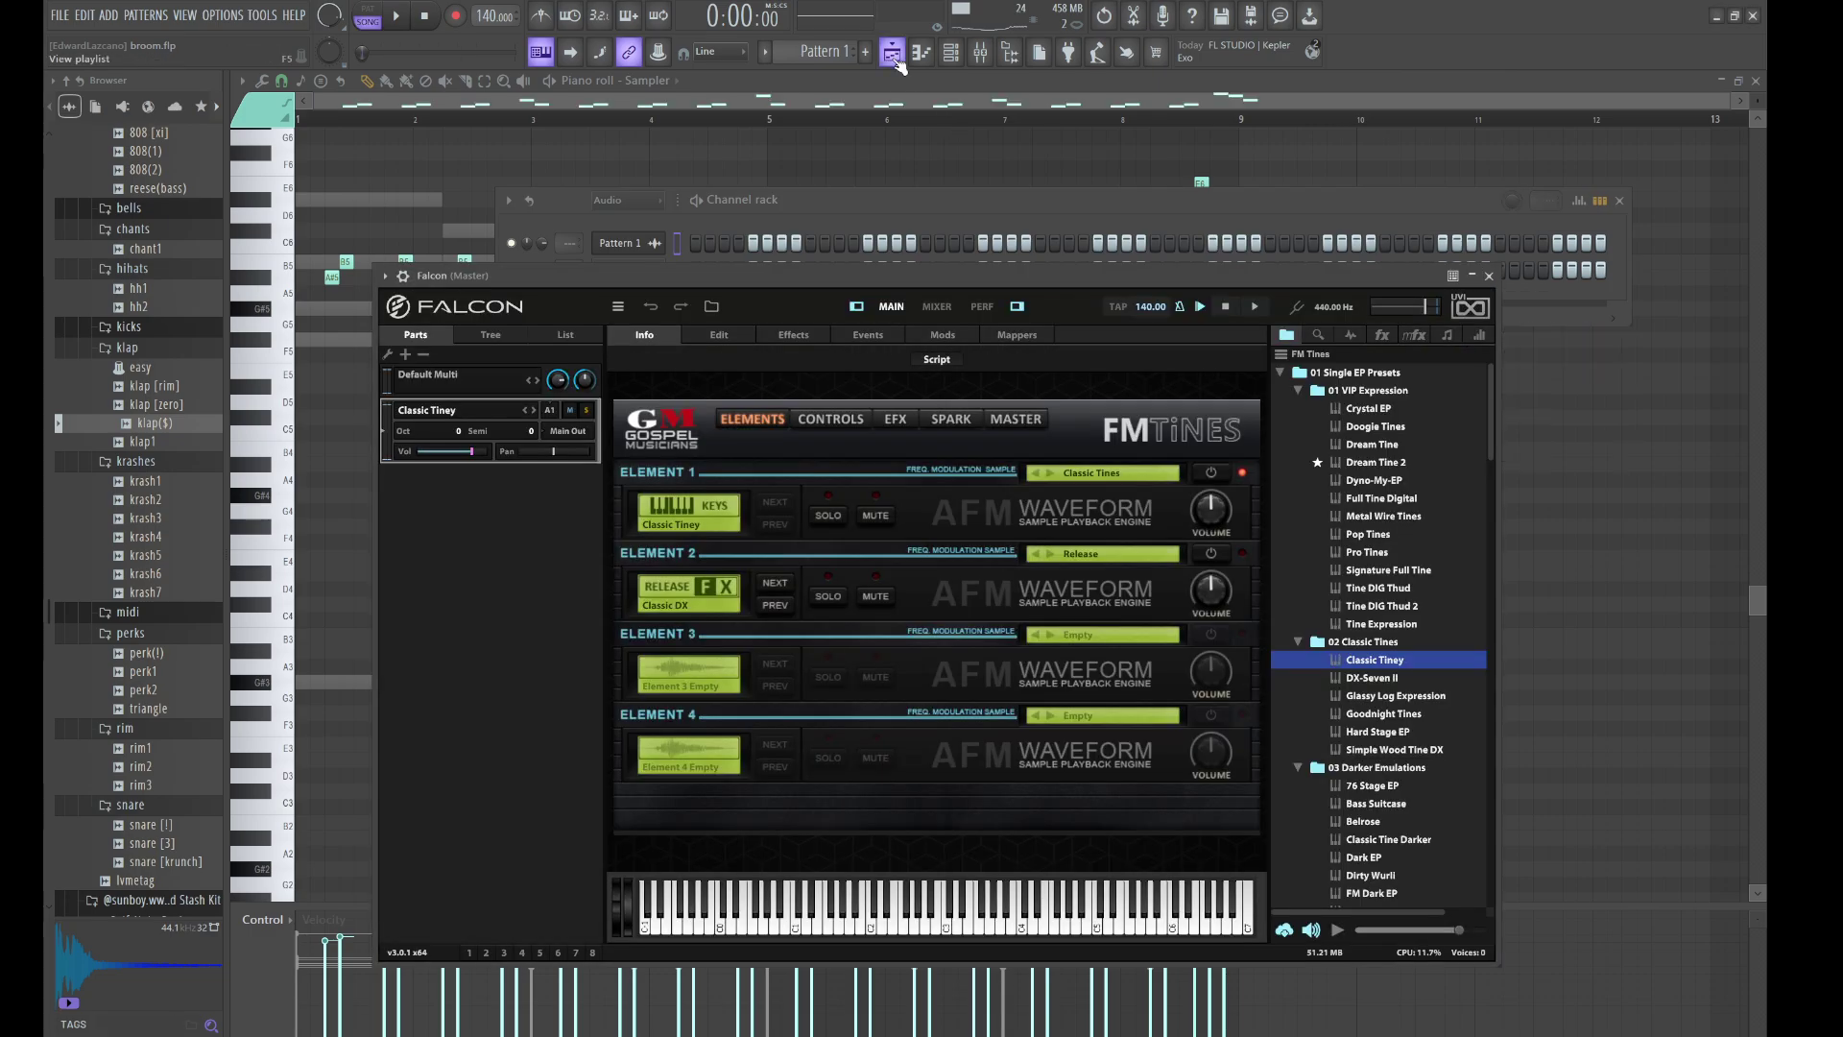
pyautogui.click(891, 53)
pyautogui.moveTo(296, 173); pyautogui.dragTo(481, 223)
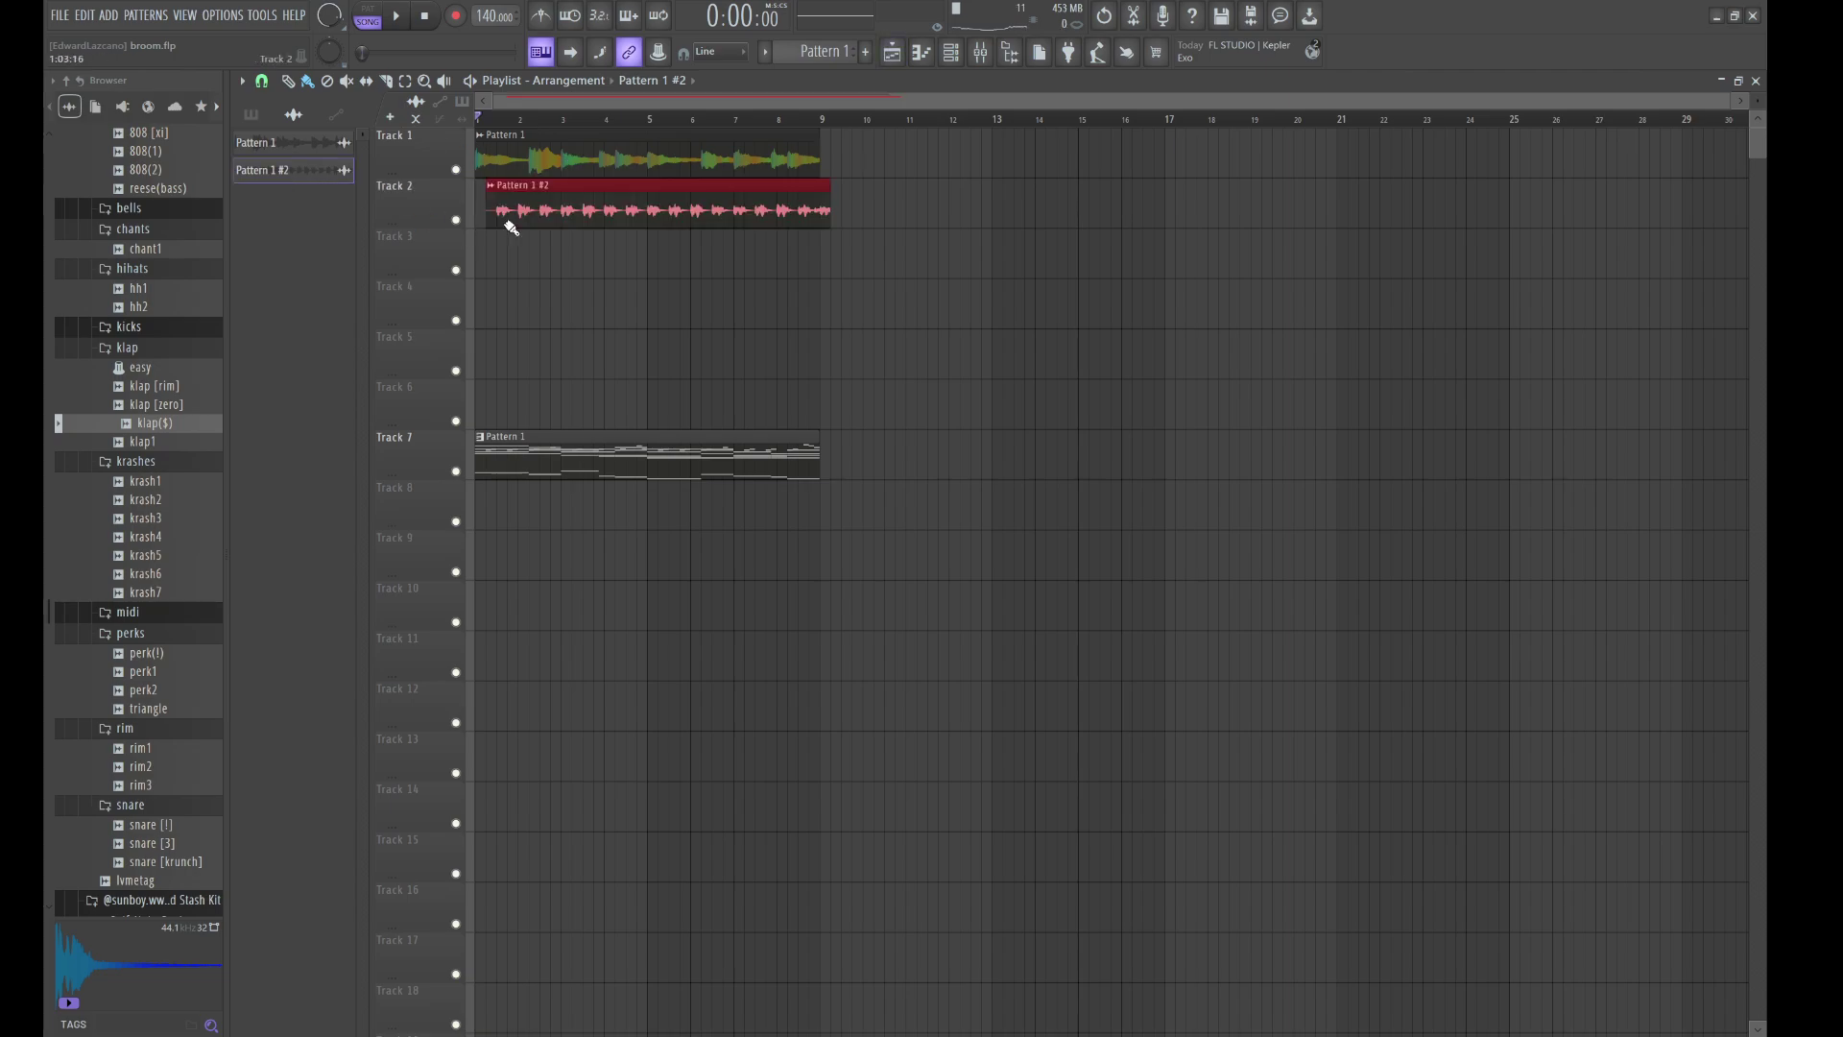
# - Change the declicking mode of the melody audio clip on Track 2
pyautogui.doubleClick(547, 219)
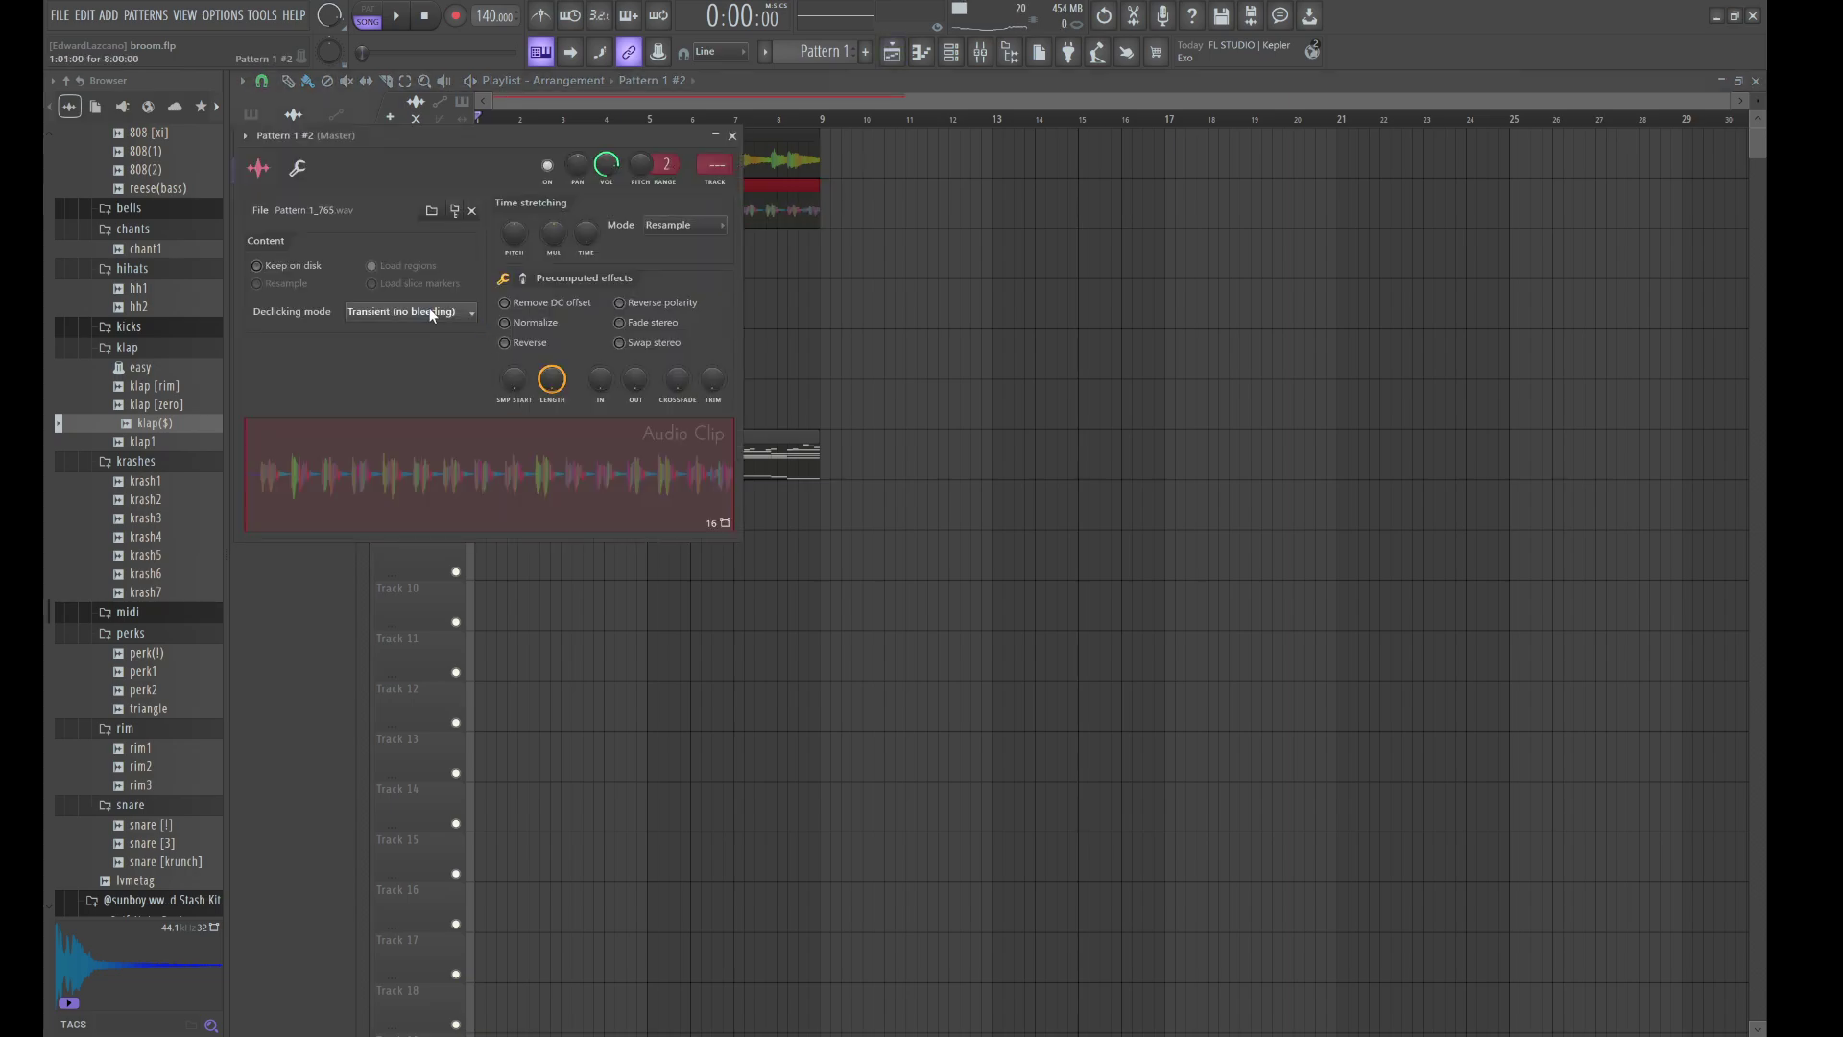
pyautogui.click(385, 392)
pyautogui.press('Escape')
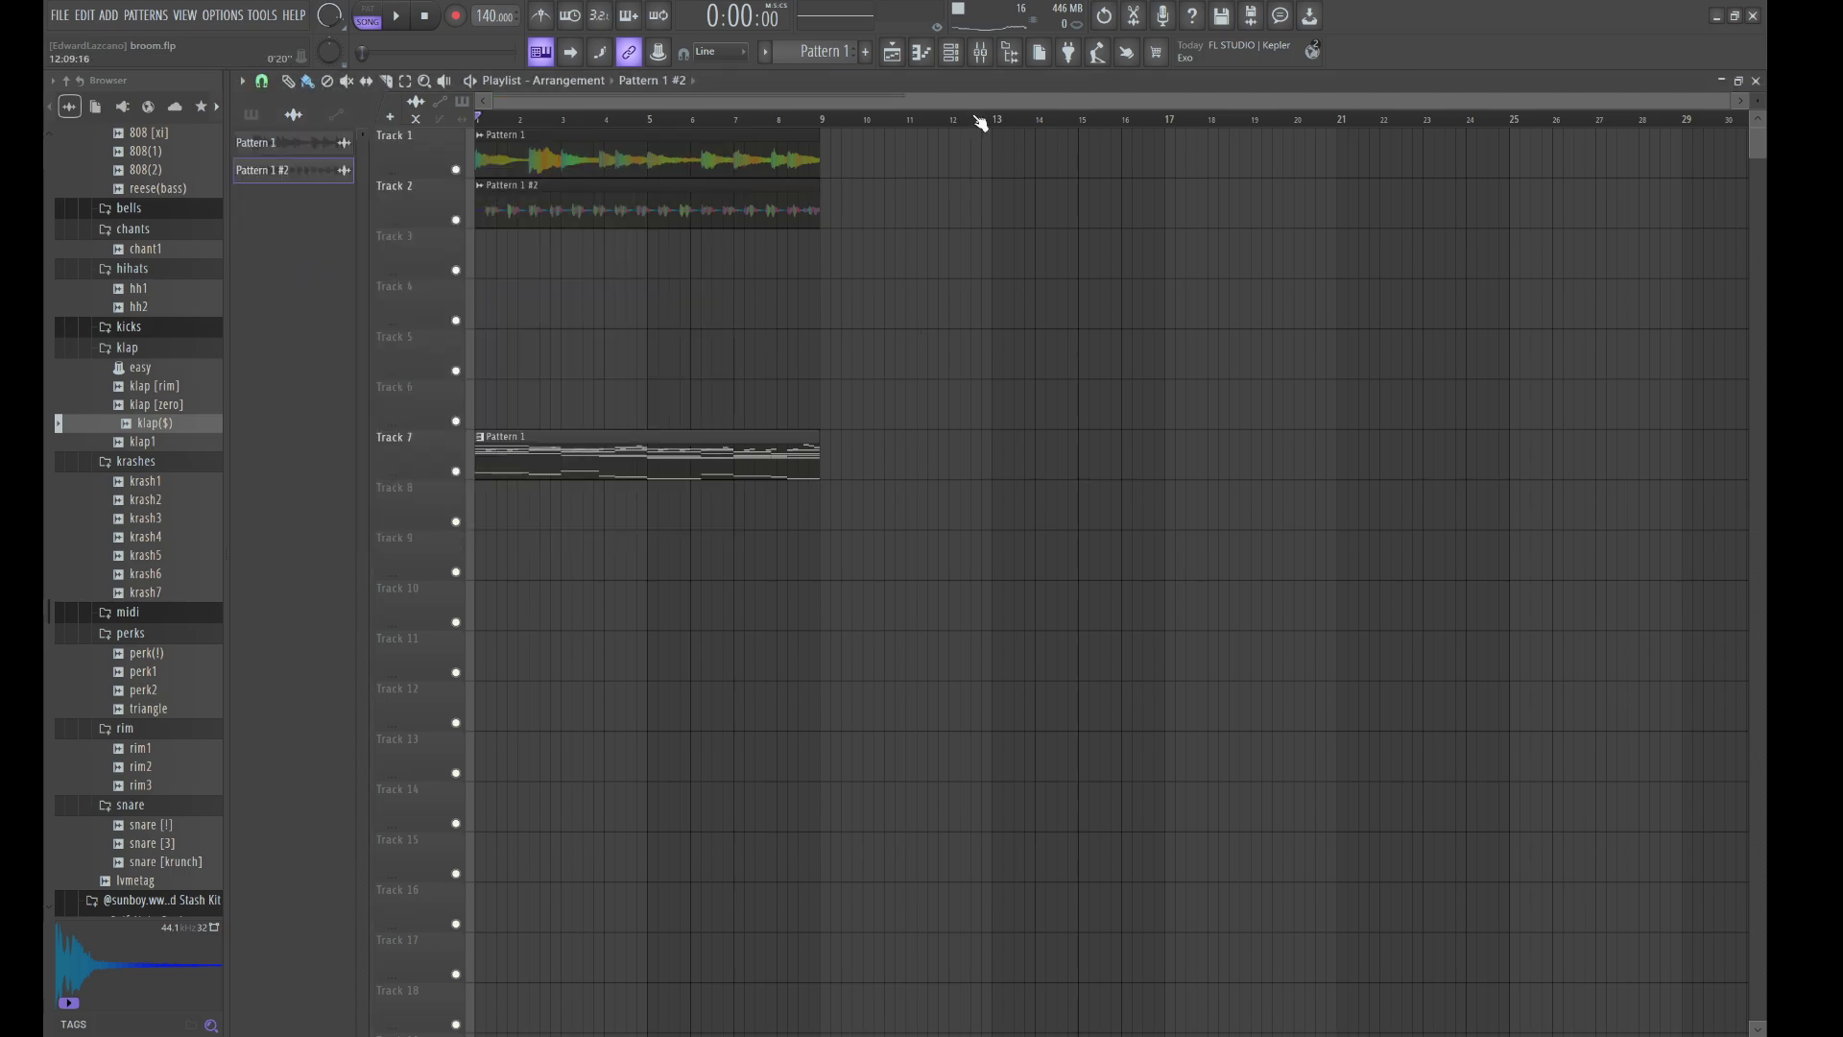
# - Cut the melody notes from the Falcon channel and start playback of the arrangement
pyautogui.click(950, 52)
pyautogui.click(628, 222)
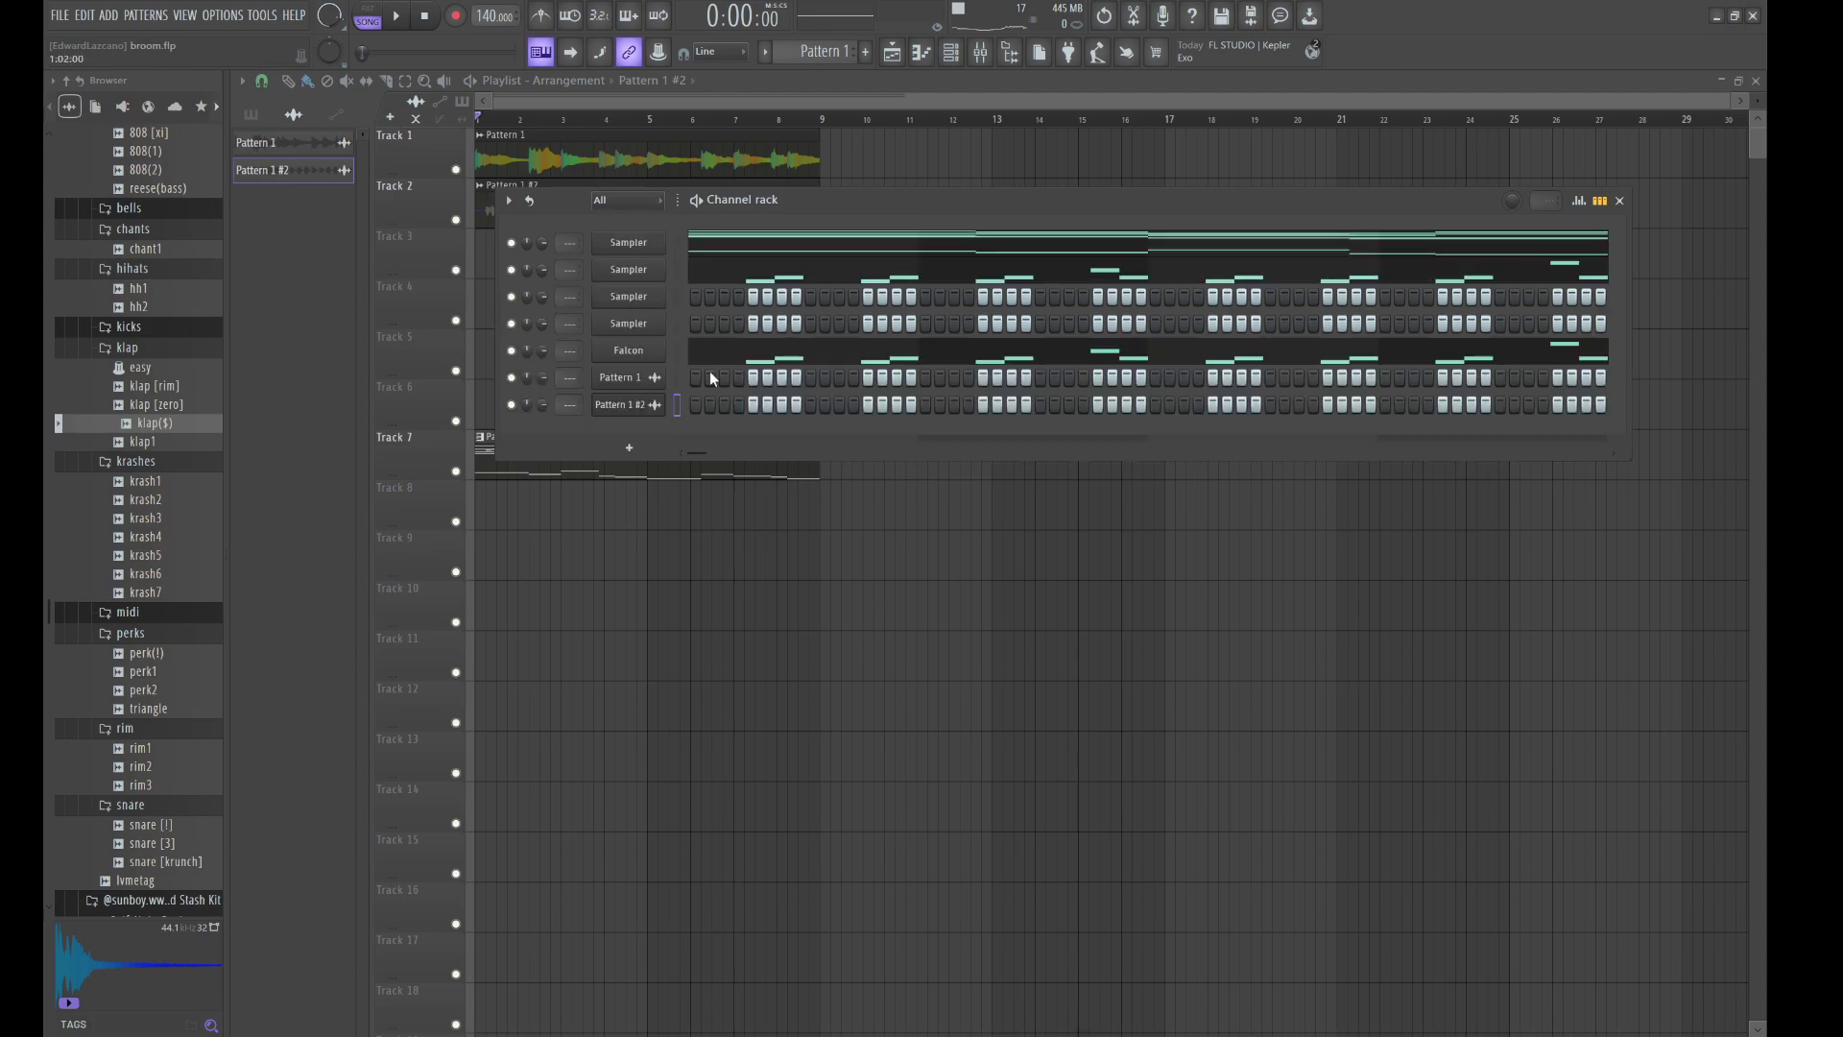
pyautogui.hotkey('ctrl', 'x')
pyautogui.press('space')
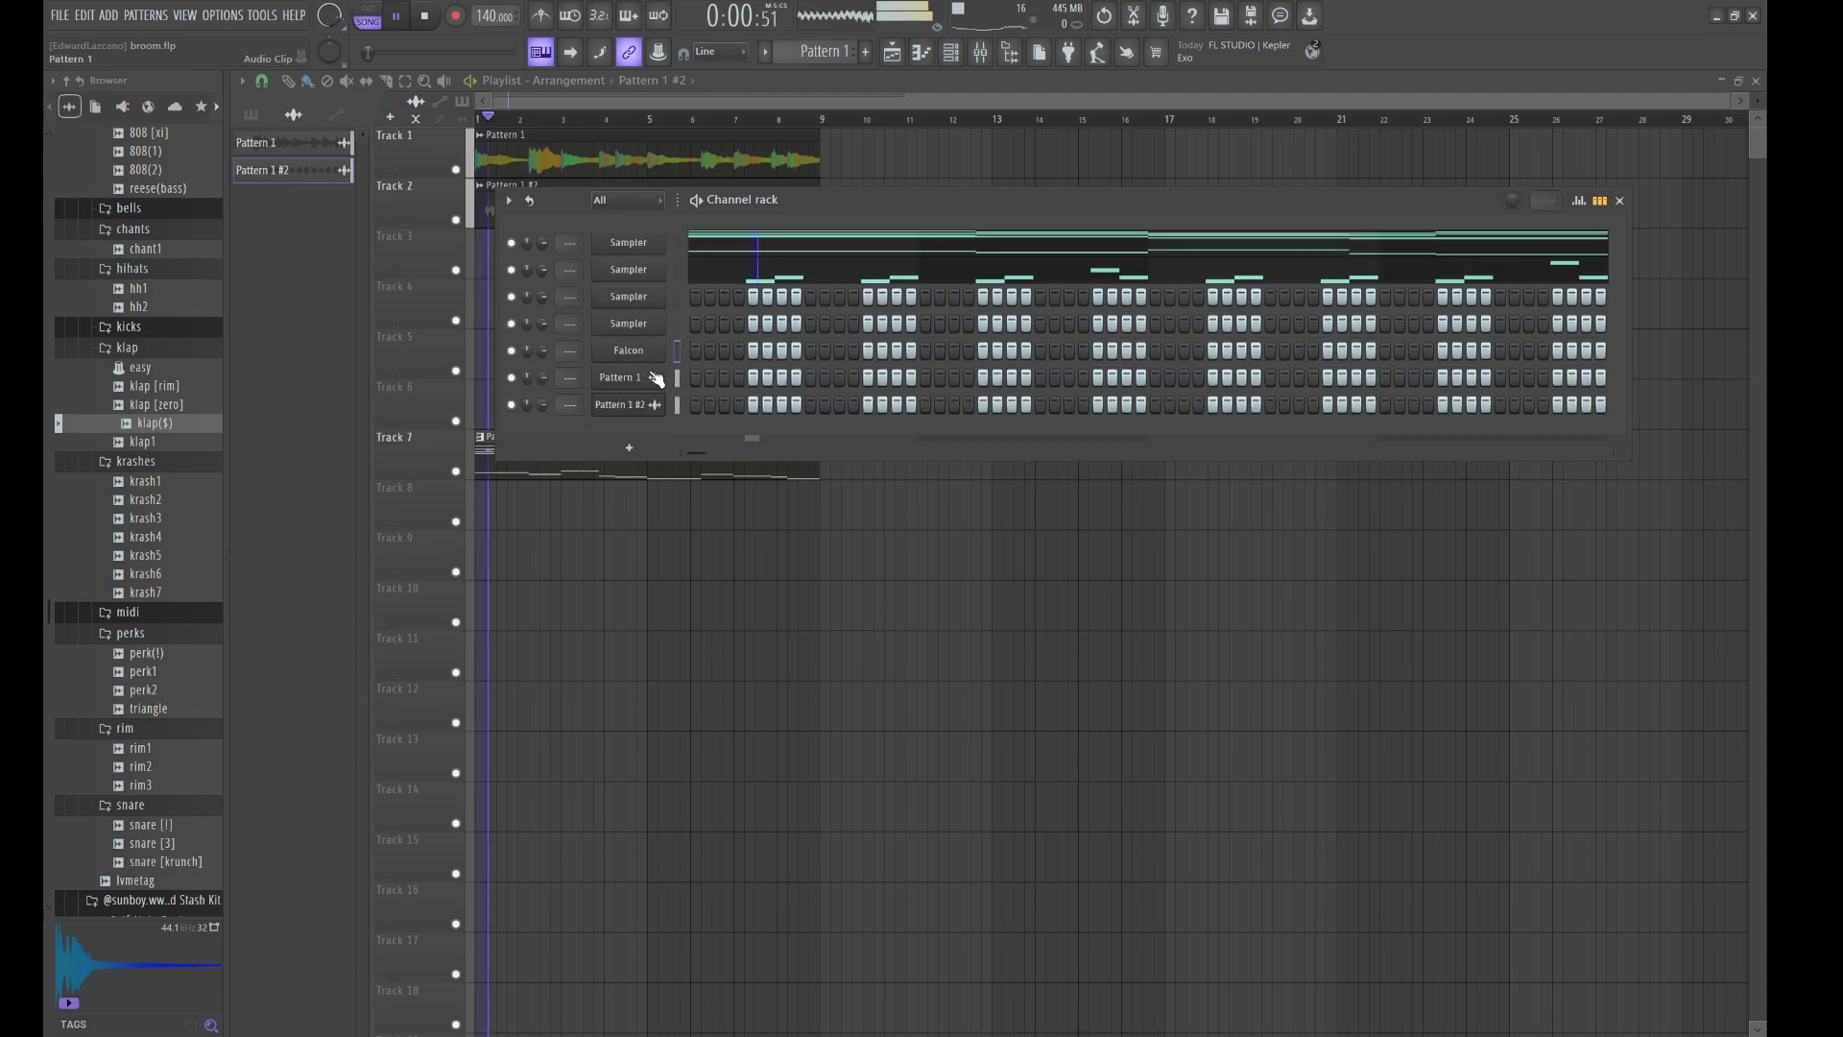
# - Load the Dark EP preset from the 03 Darker Emulations folder into Falcon
pyautogui.click(639, 354)
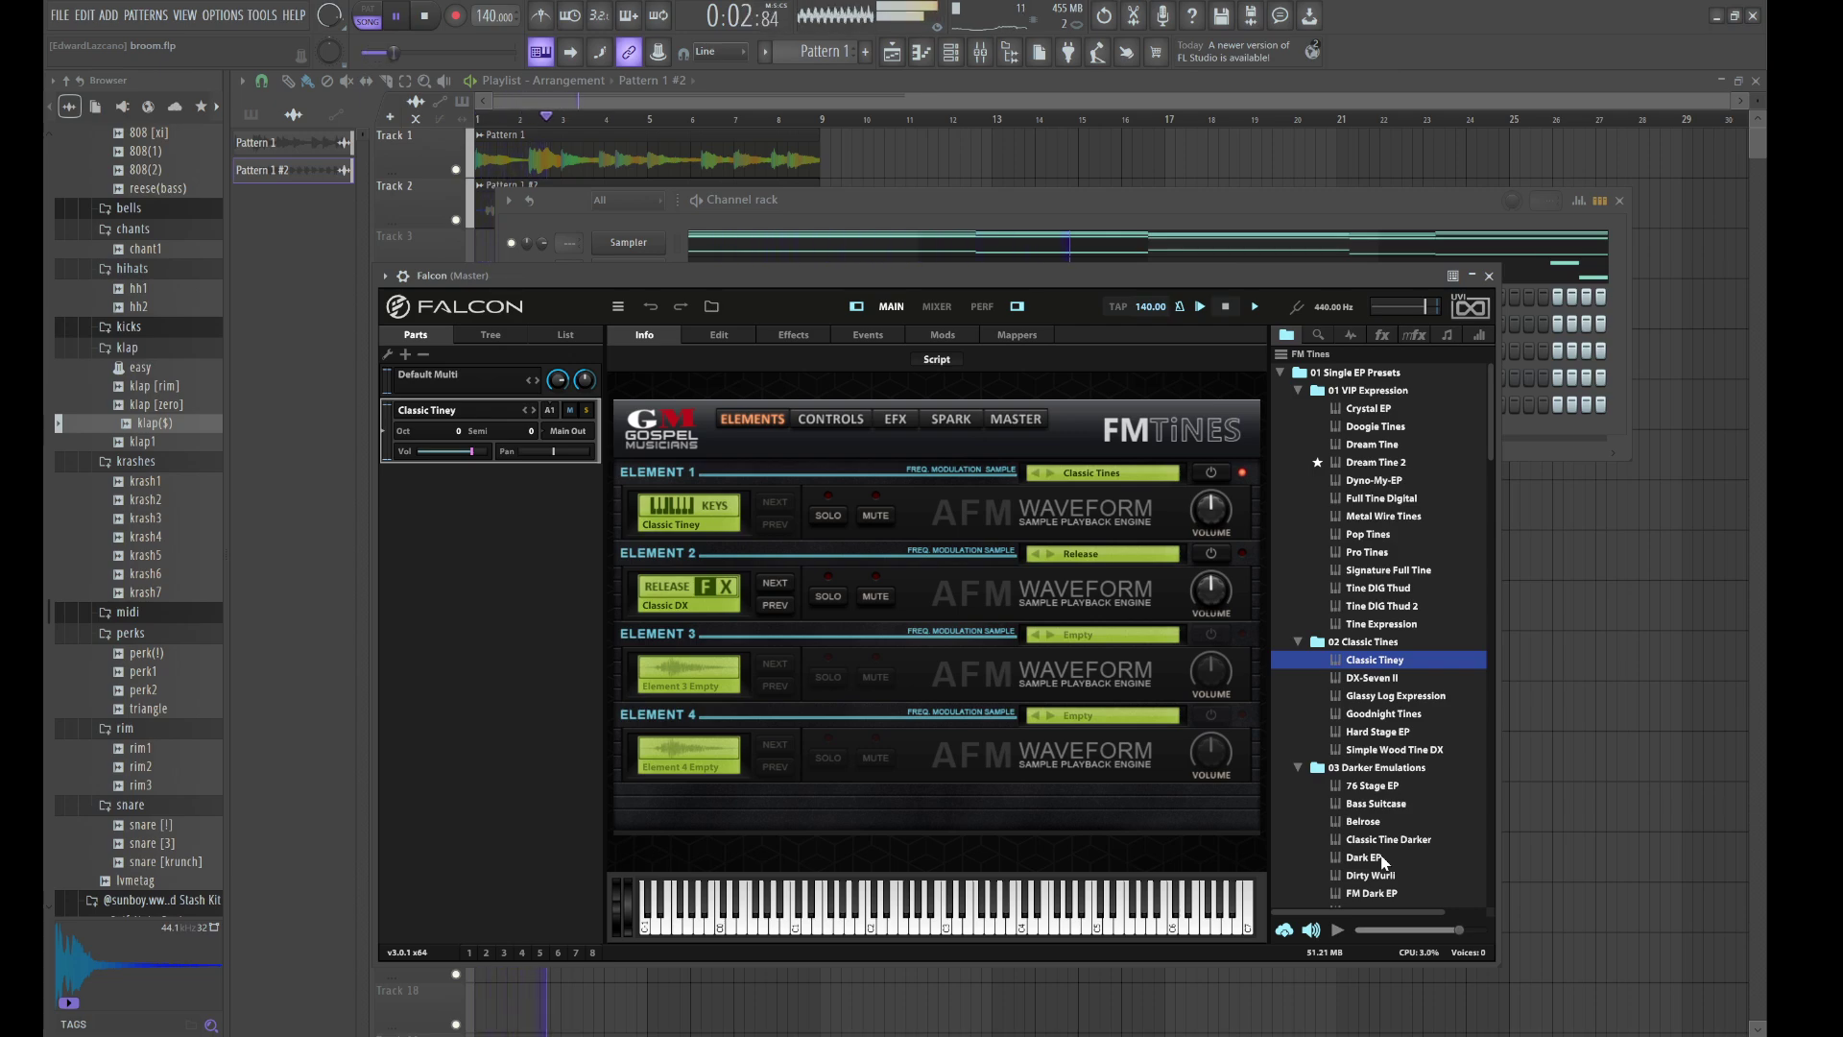
pyautogui.click(1384, 859)
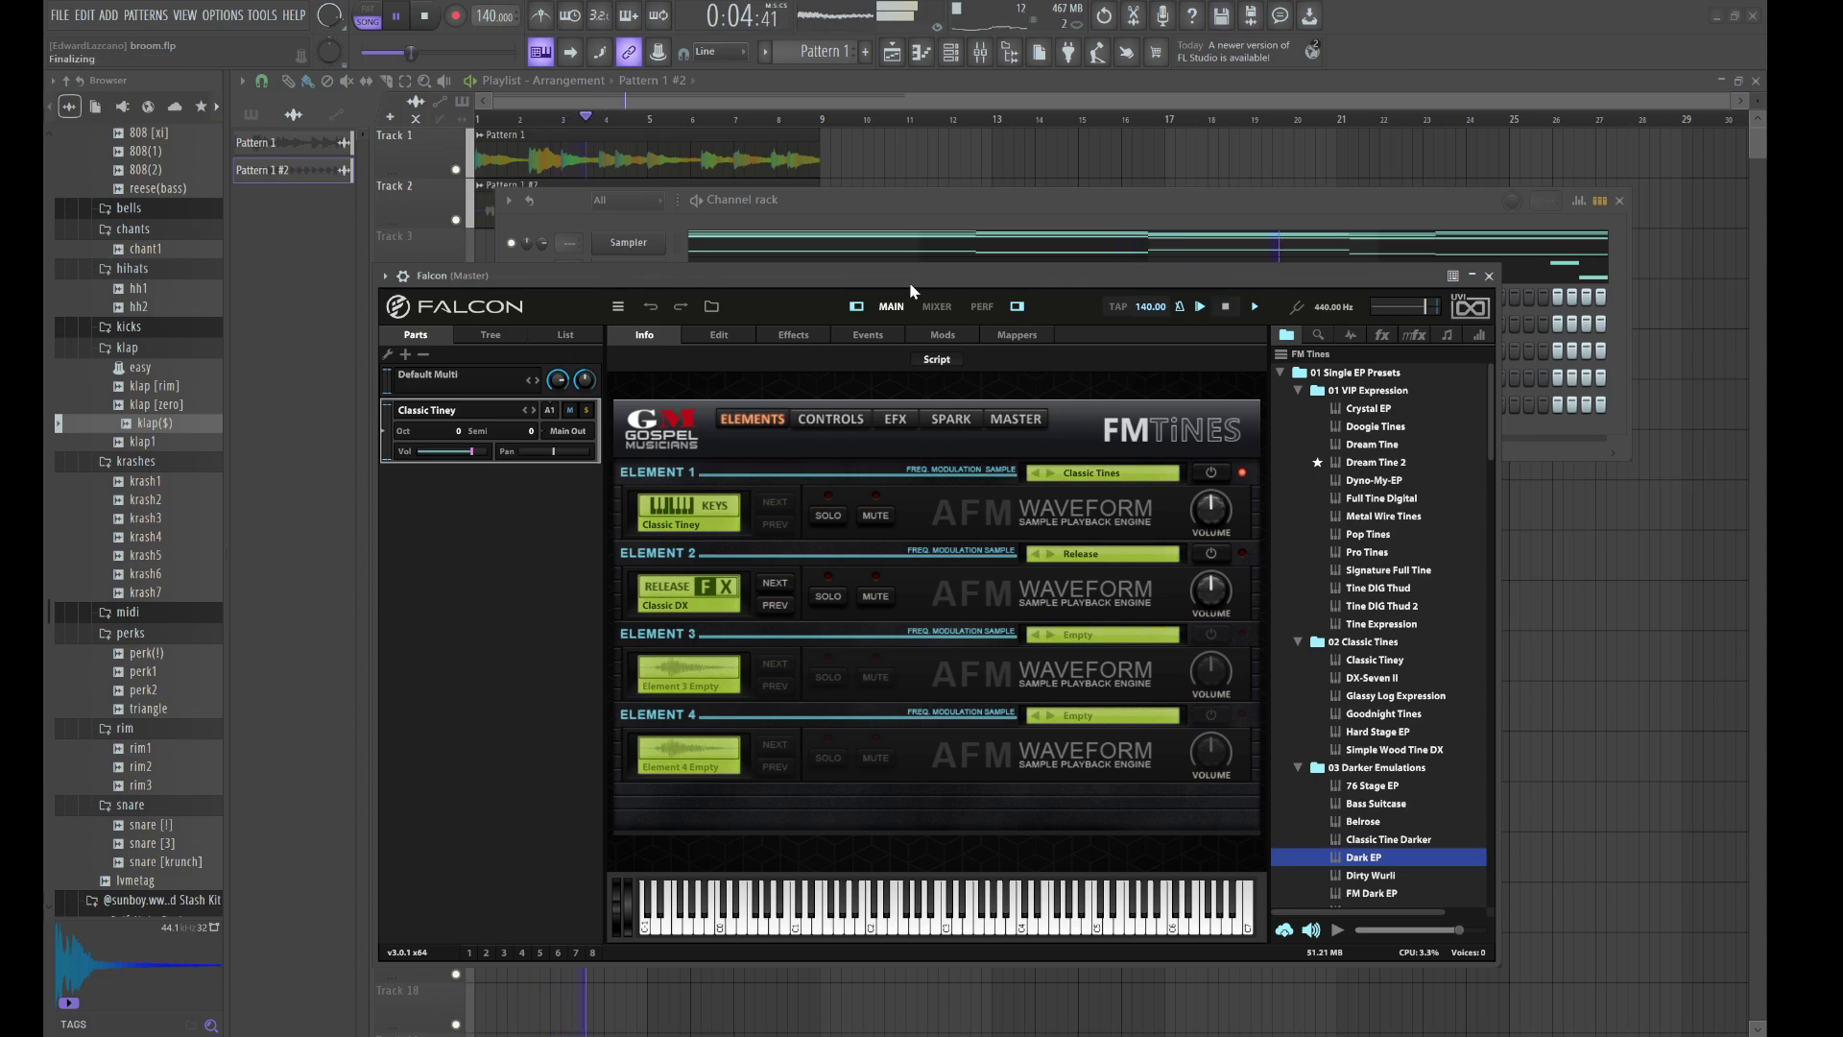
pyautogui.click(830, 198)
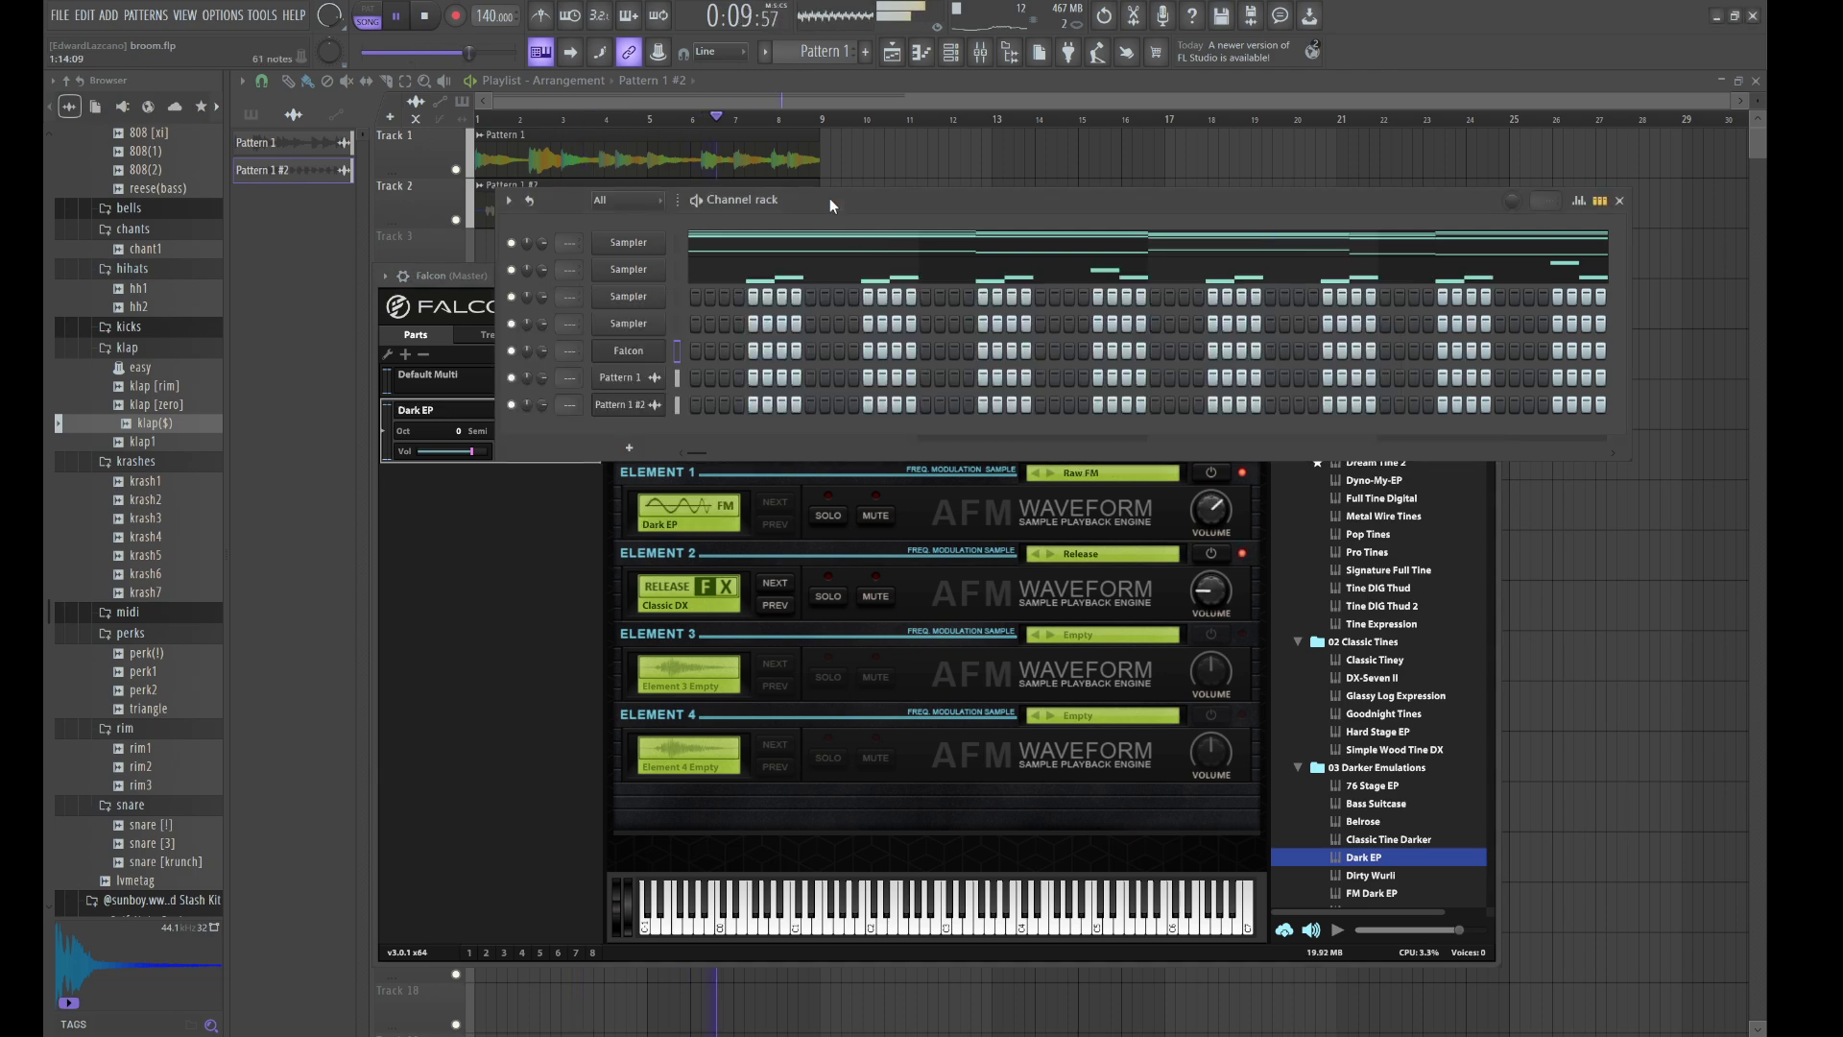
# - Draw a G#5 note at the start of bar 1 in Falcon's piano roll and play it against the chords
pyautogui.click(712, 342)
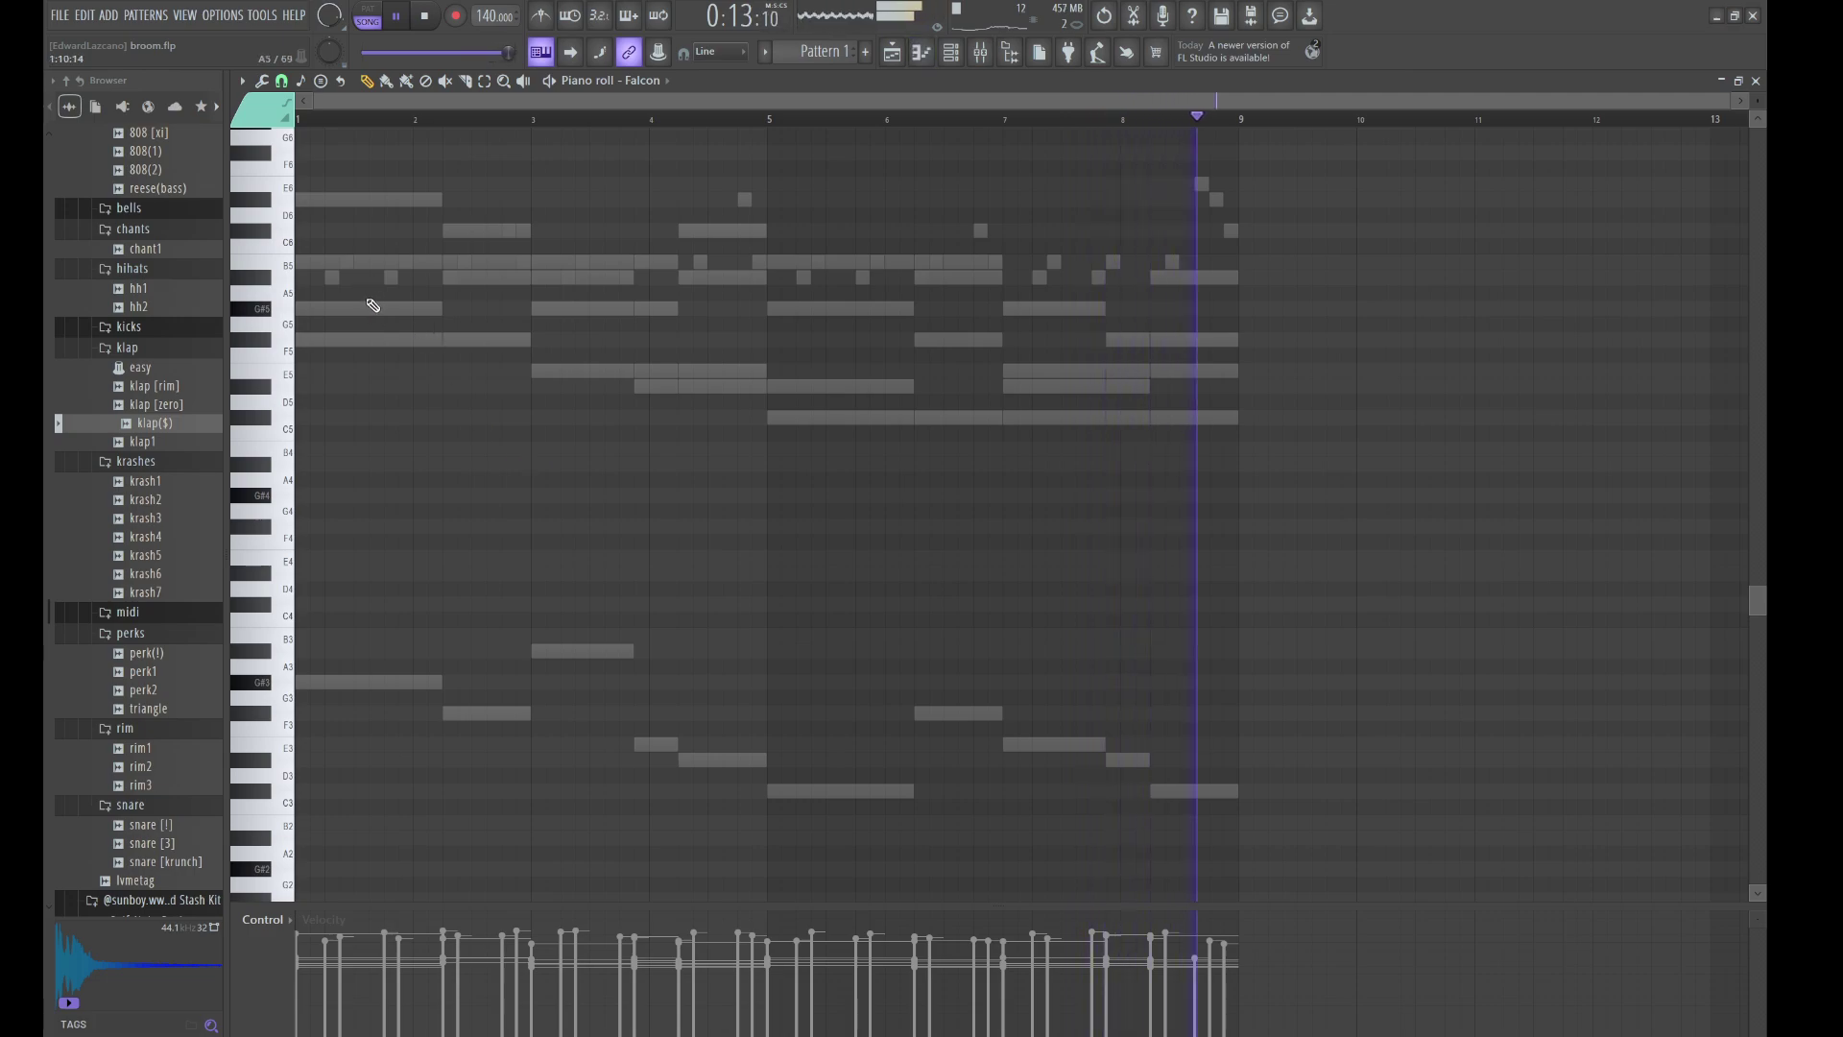
pyautogui.press('space')
pyautogui.moveTo(306, 308); pyautogui.dragTo(372, 189)
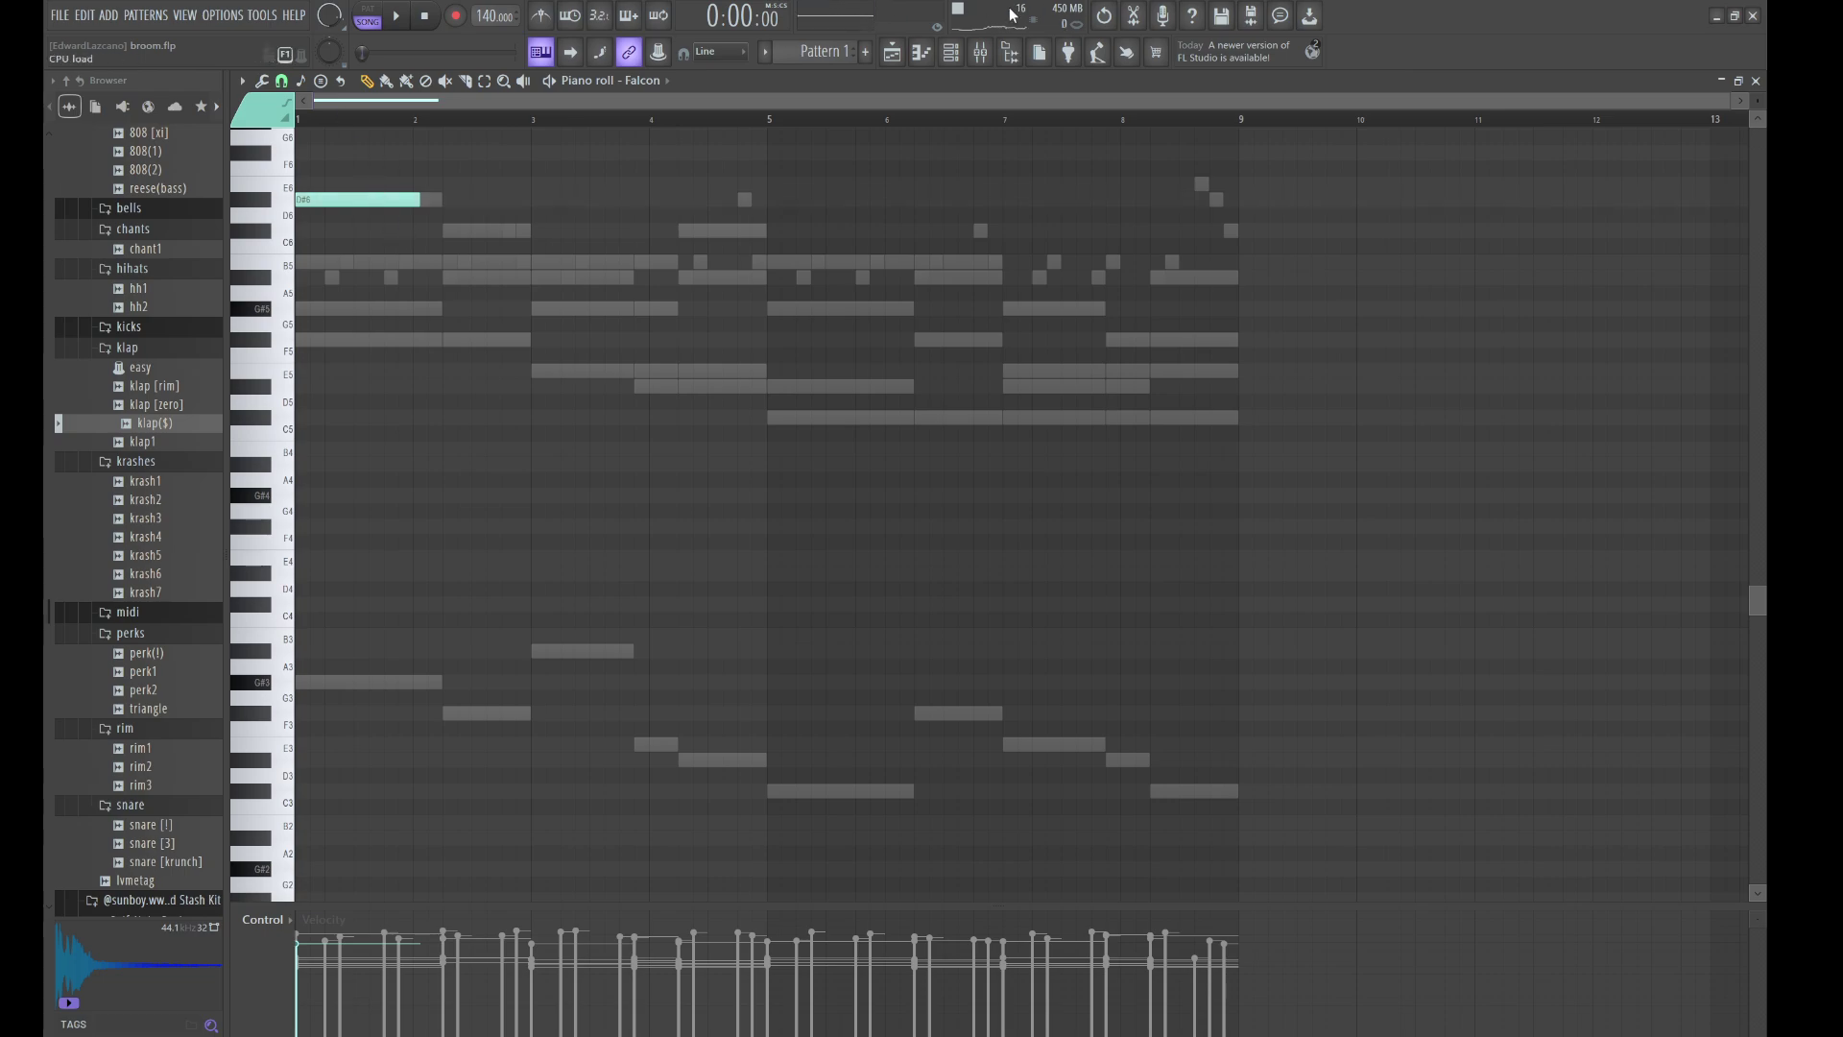
pyautogui.click(951, 56)
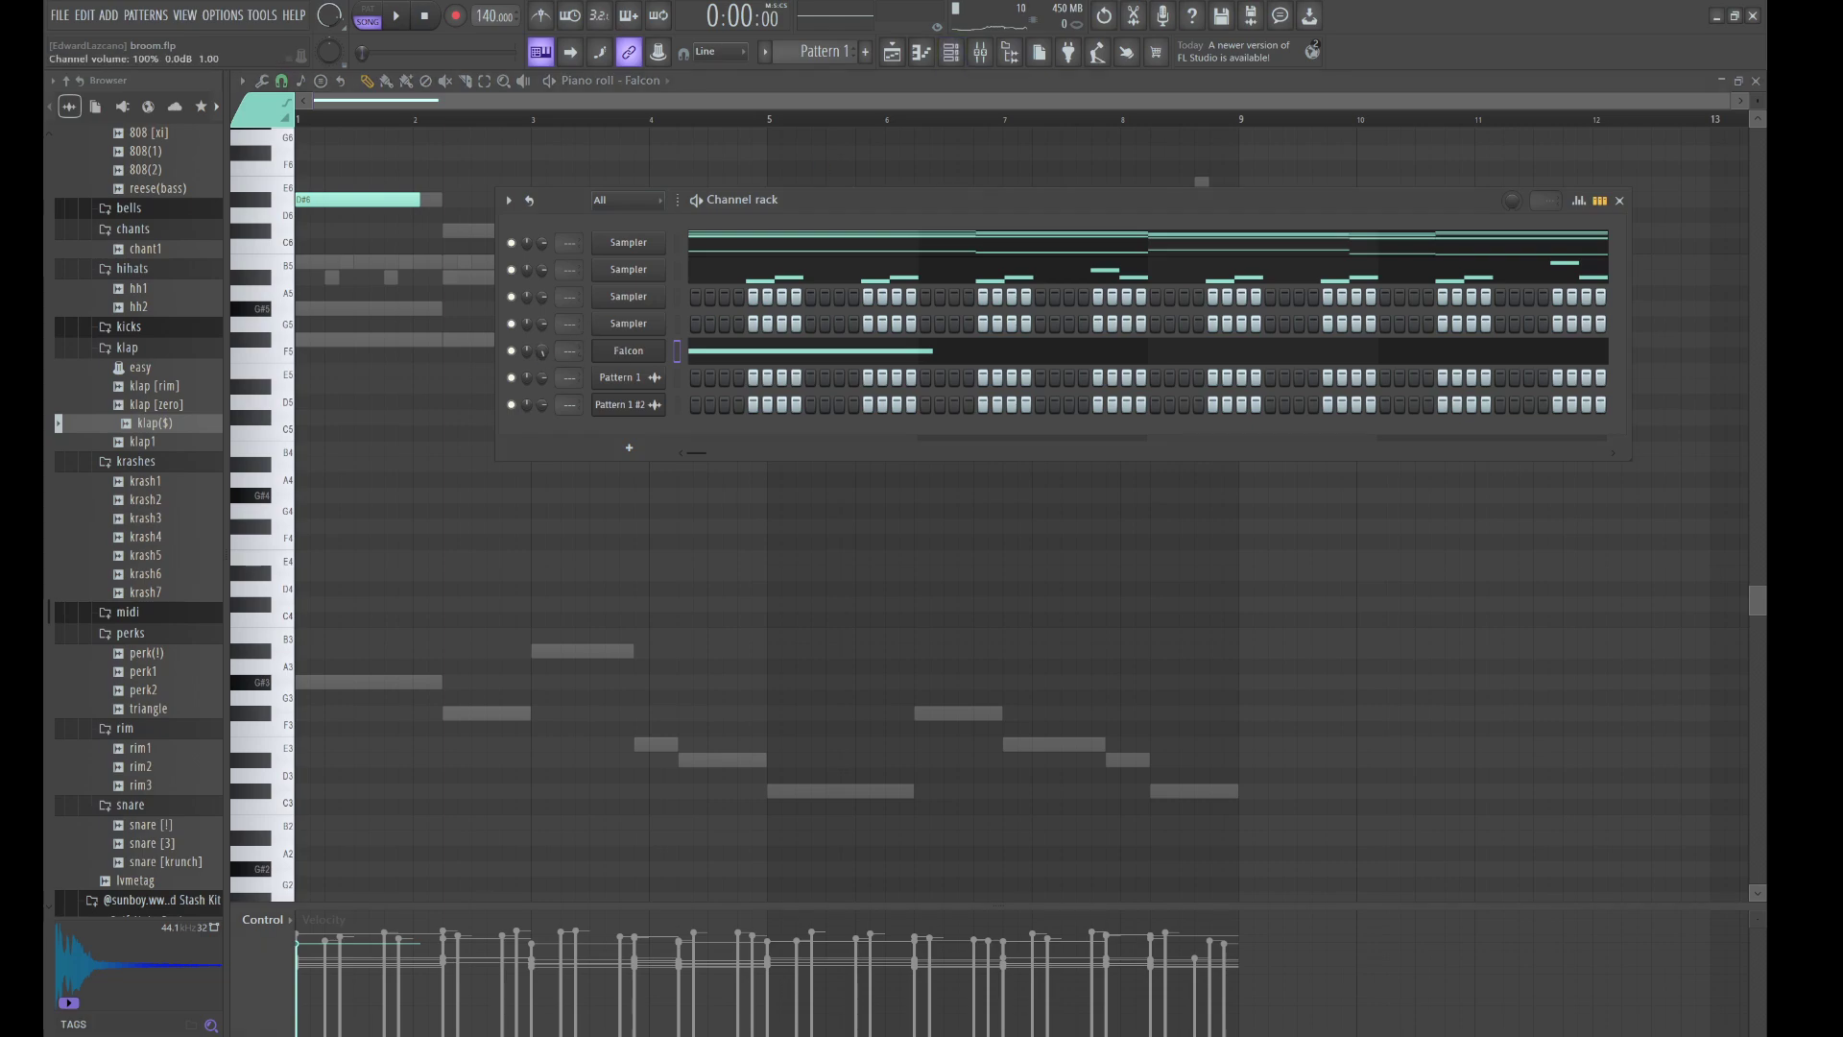
pyautogui.press('space')
pyautogui.rightClick(434, 338)
pyautogui.press('space')
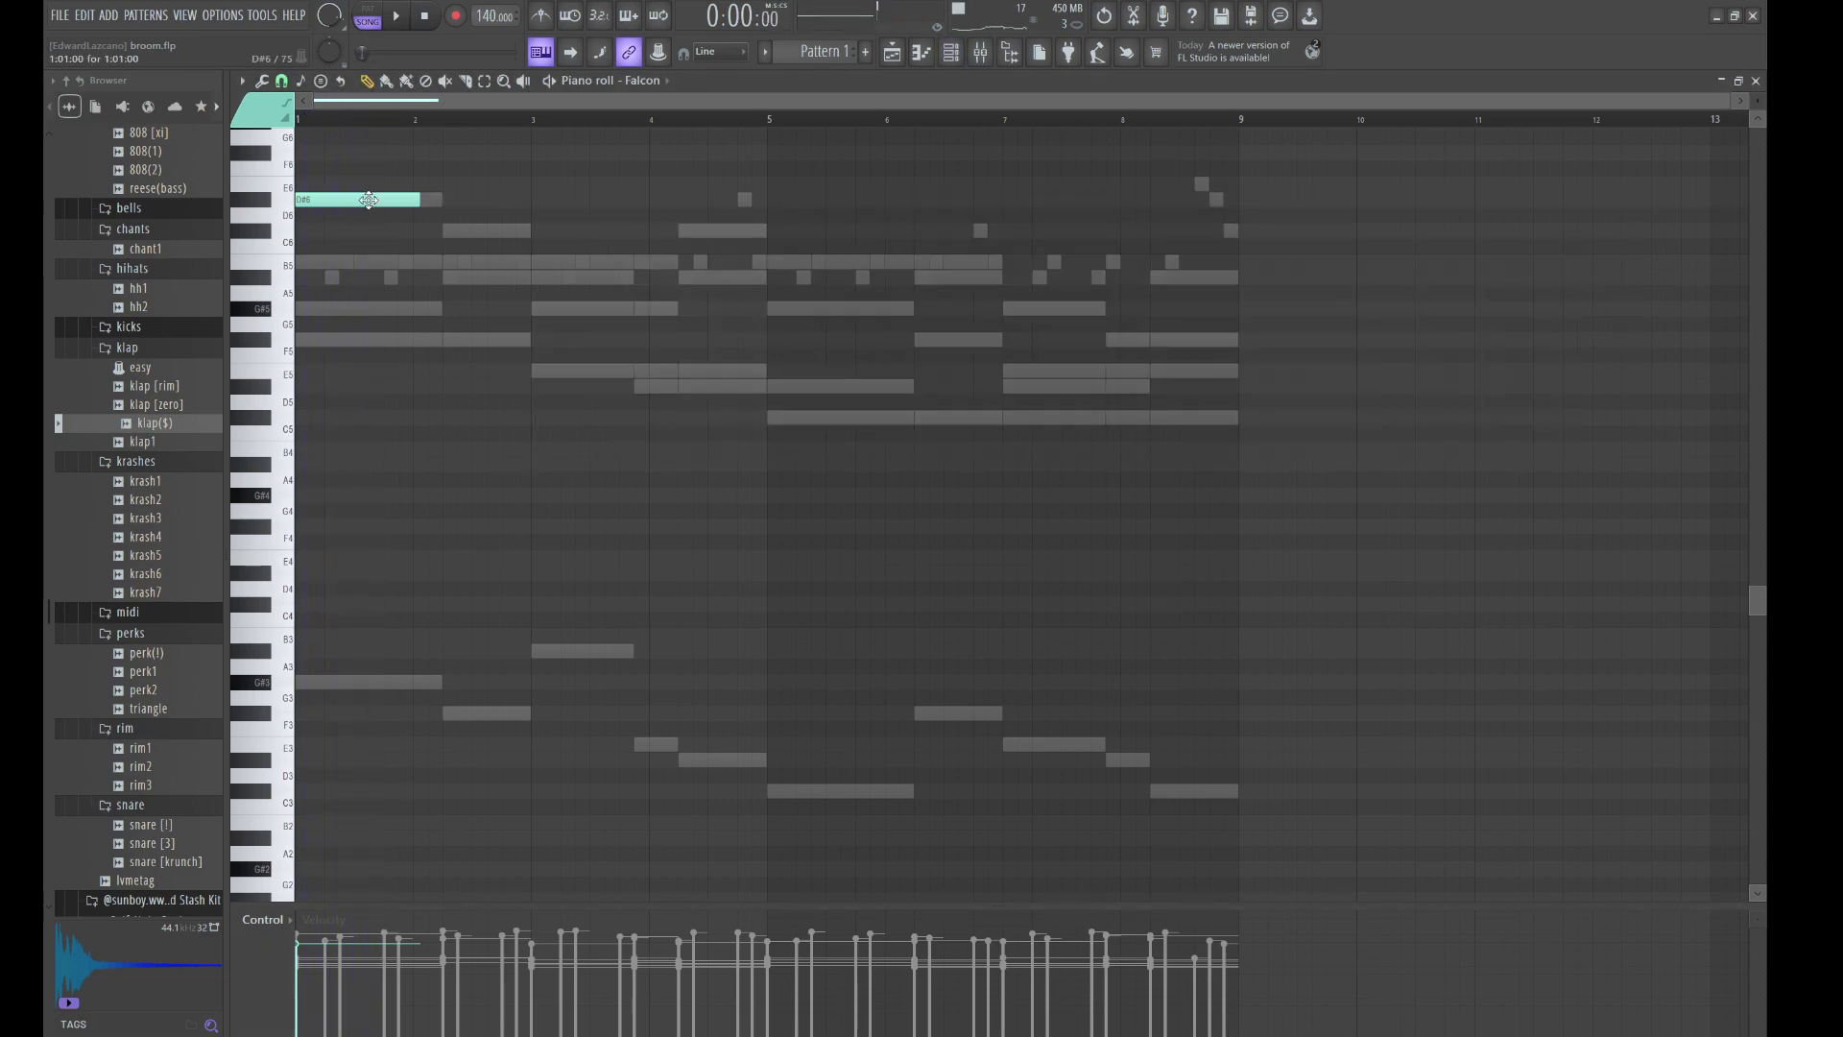
pyautogui.moveTo(369, 198); pyautogui.dragTo(368, 309)
pyautogui.press('space')
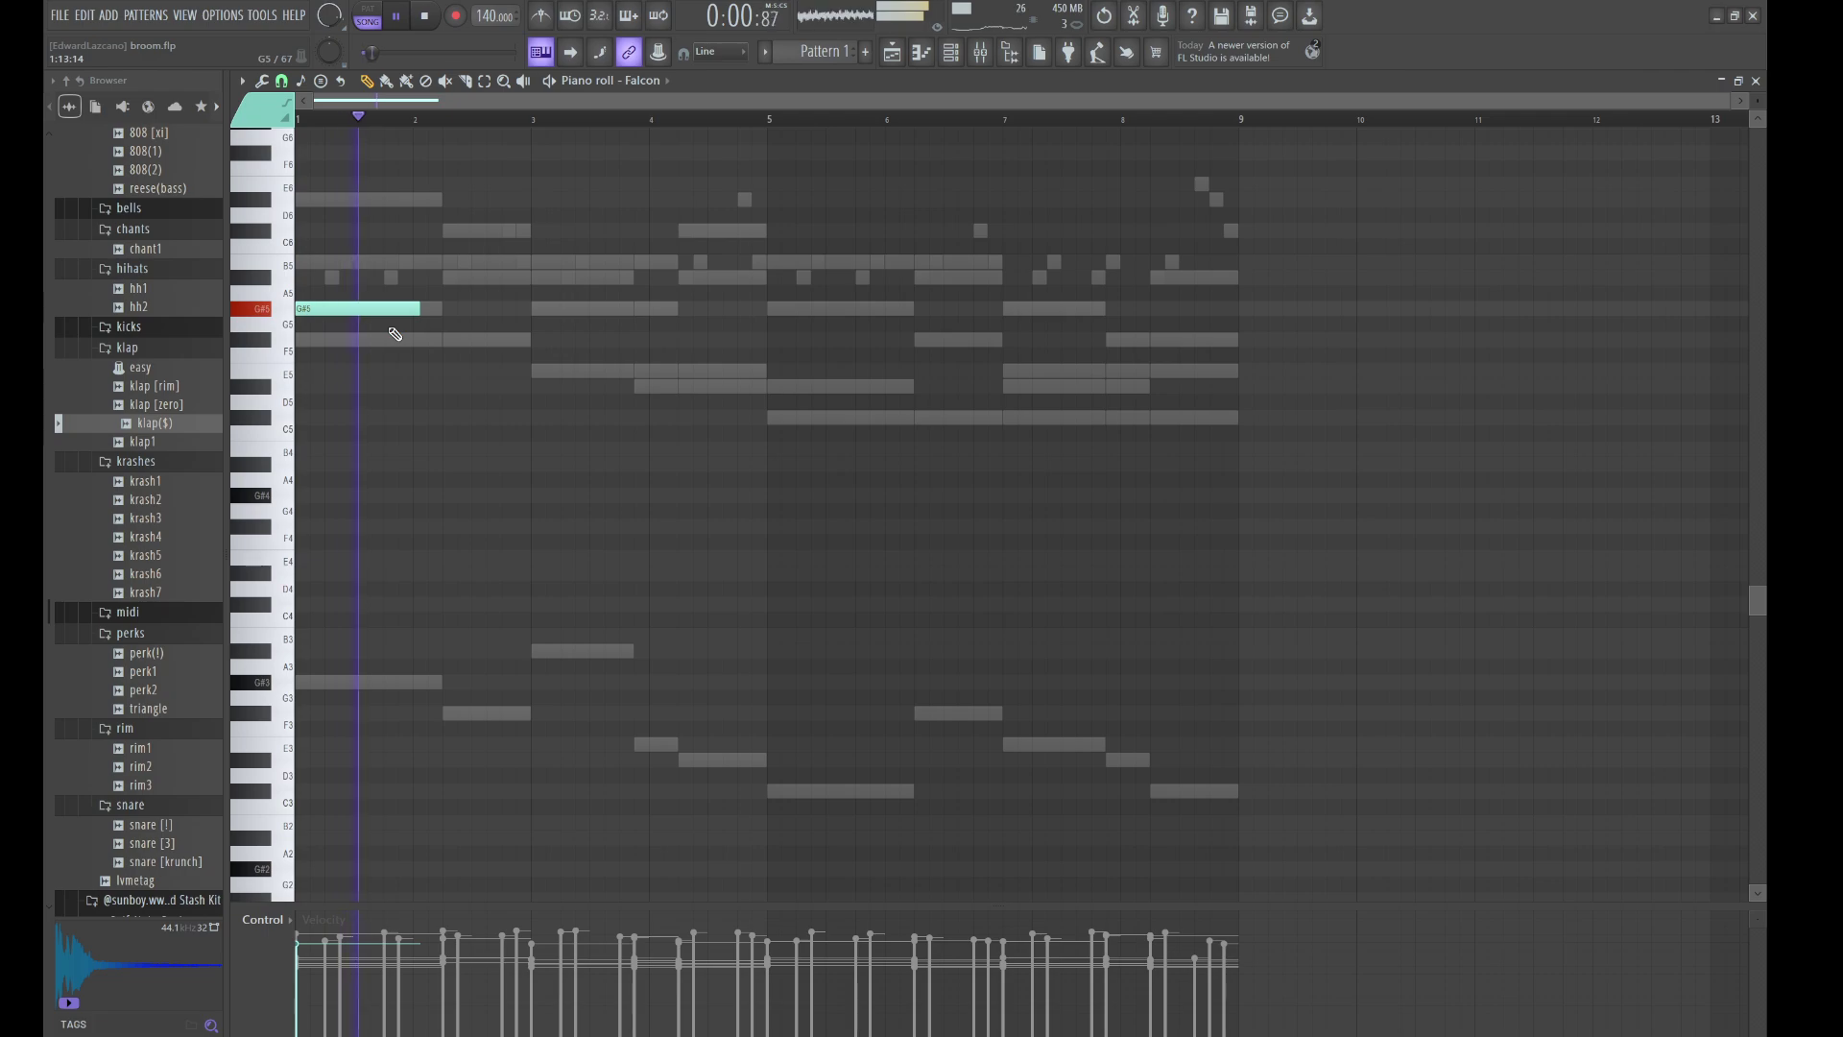
# - Add an F#5 note on beat 4 of bar 1 and a B5 at bar 3, trimming the G#5 to end where the F#5 begins
pyautogui.click(392, 340)
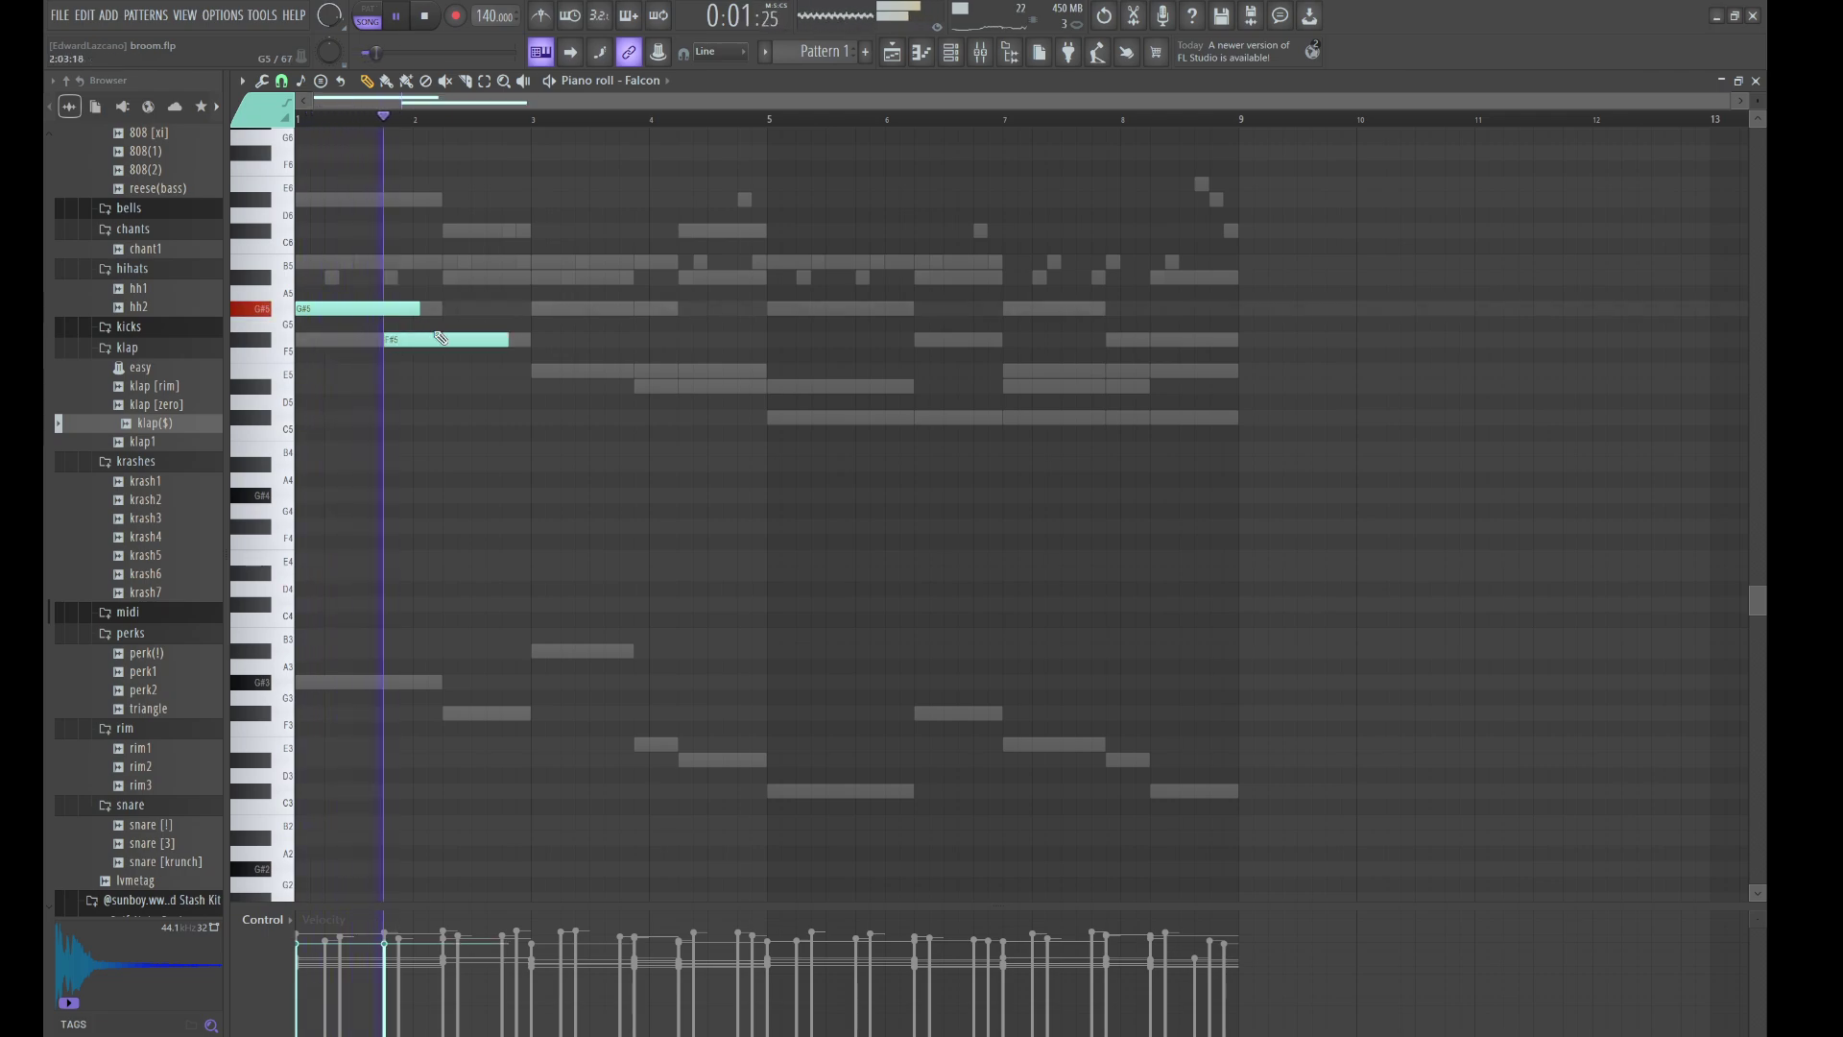
pyautogui.moveTo(420, 309); pyautogui.dragTo(382, 306)
pyautogui.click(543, 264)
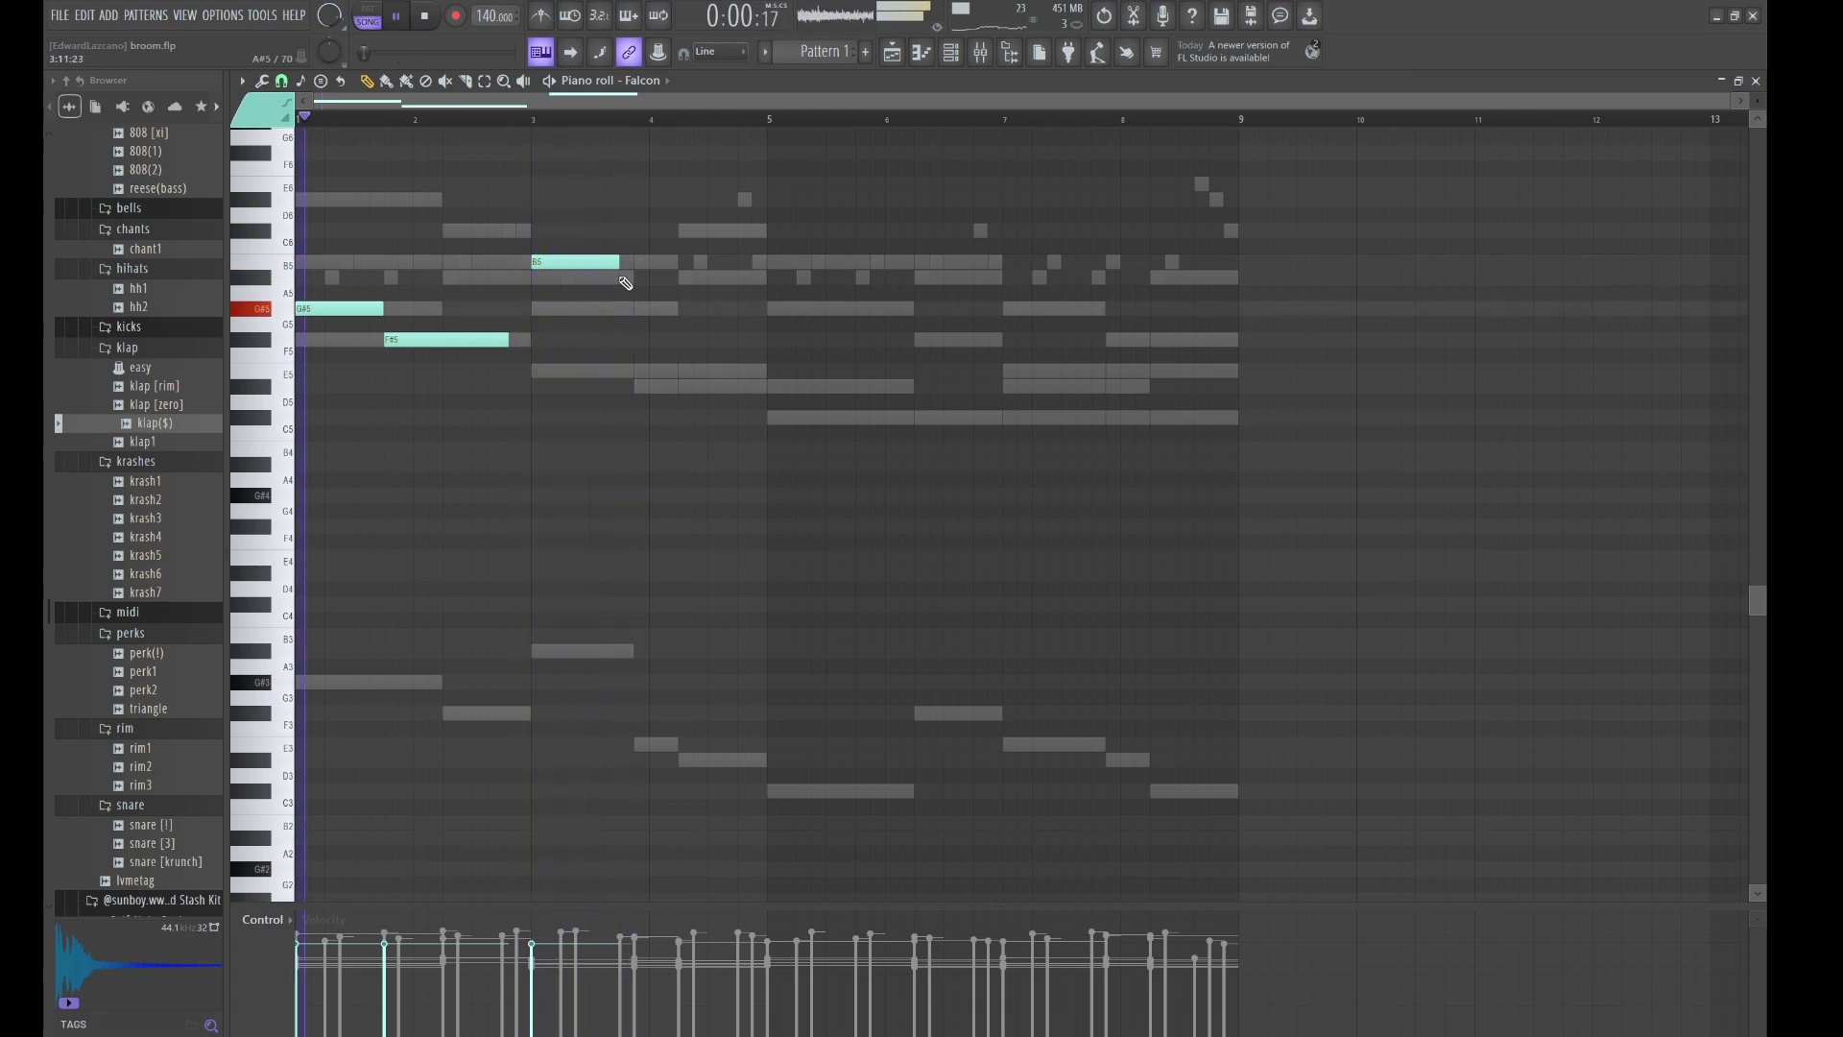
# - Add two consecutive C#6 notes from beat 4 of bar 3 and a D#6 on beat 4 of bar 4, trimmed to end at bar 5
pyautogui.click(626, 231)
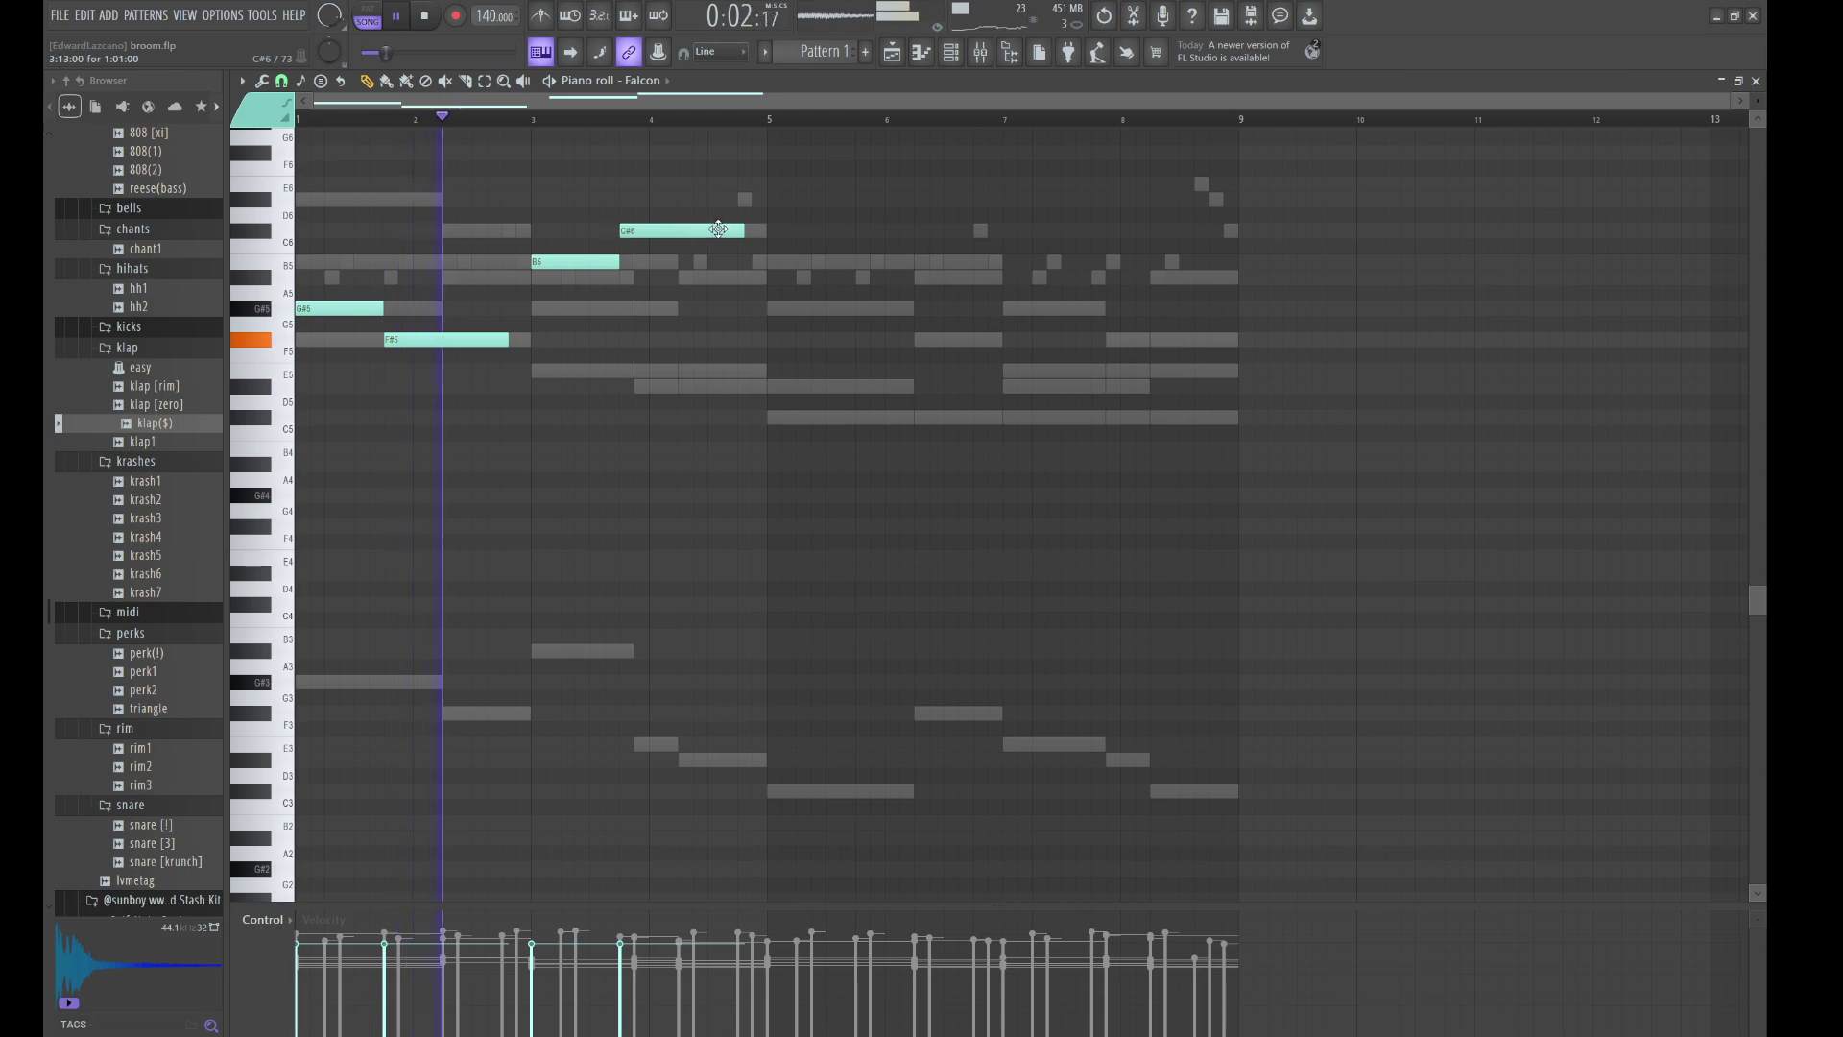
pyautogui.moveTo(741, 231); pyautogui.dragTo(676, 231)
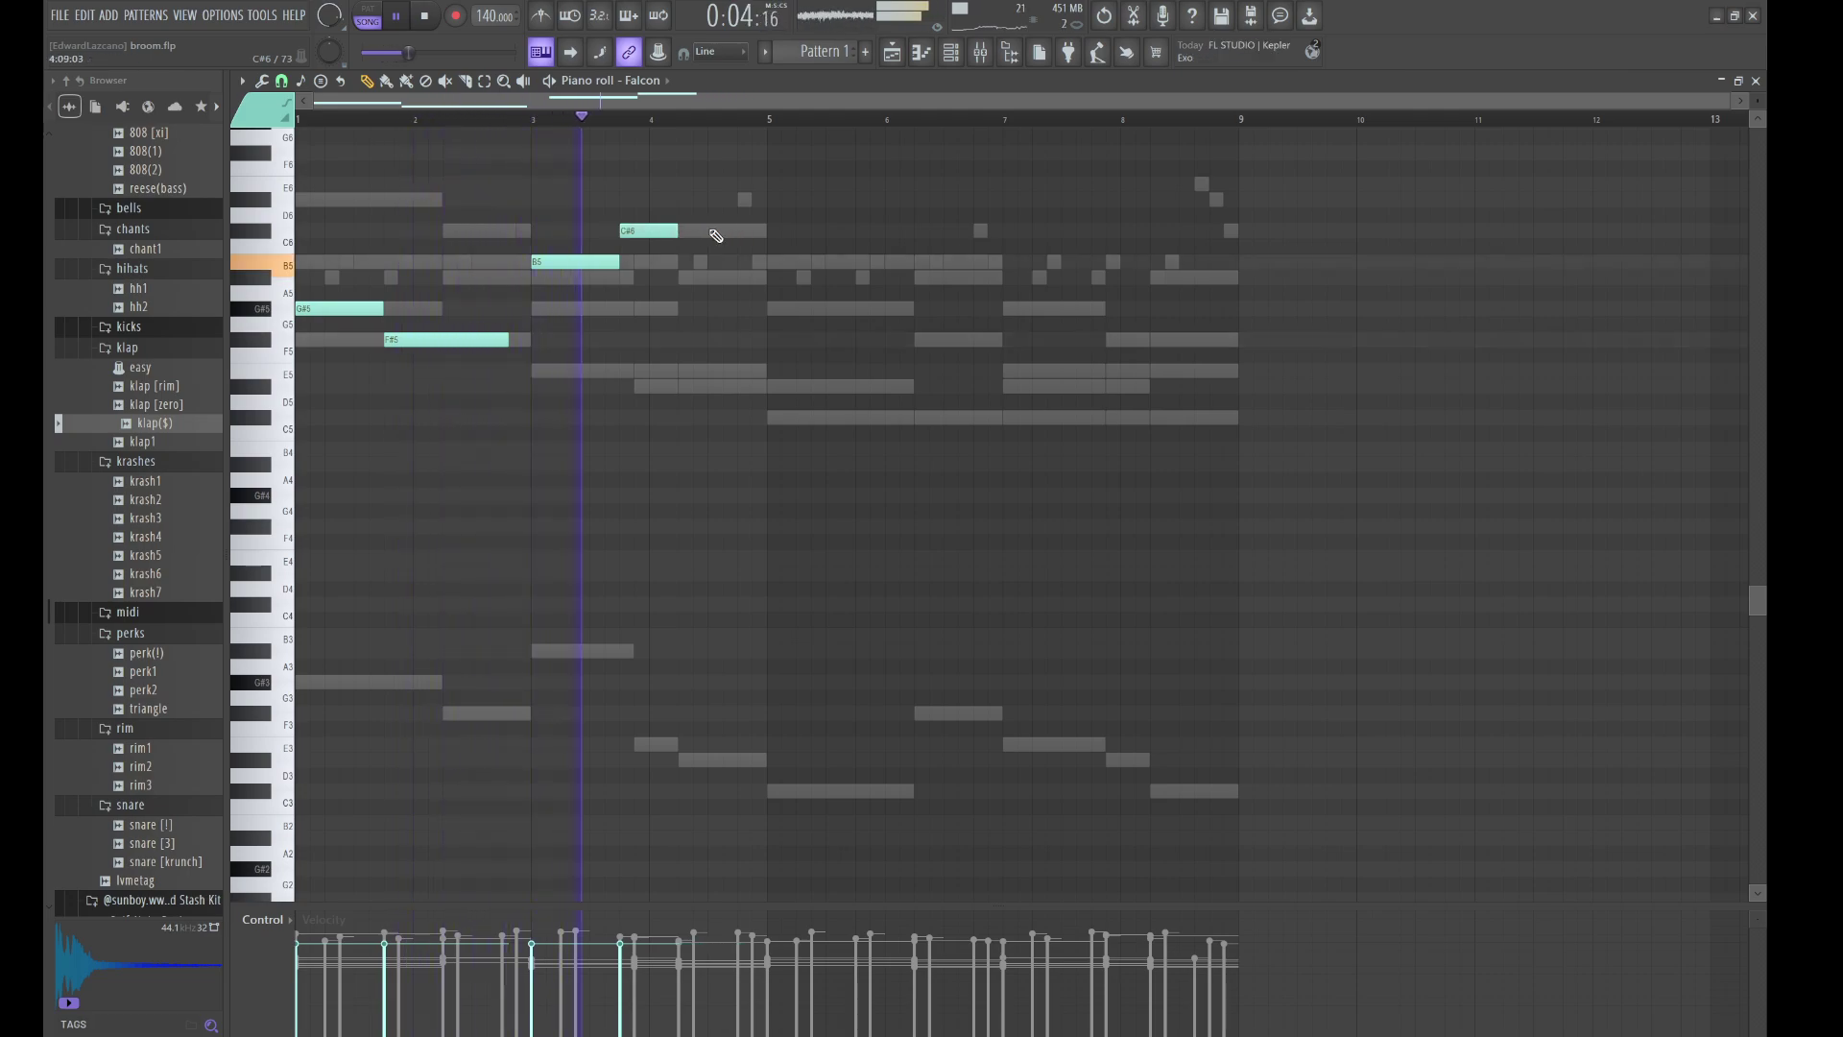
pyautogui.click(716, 231)
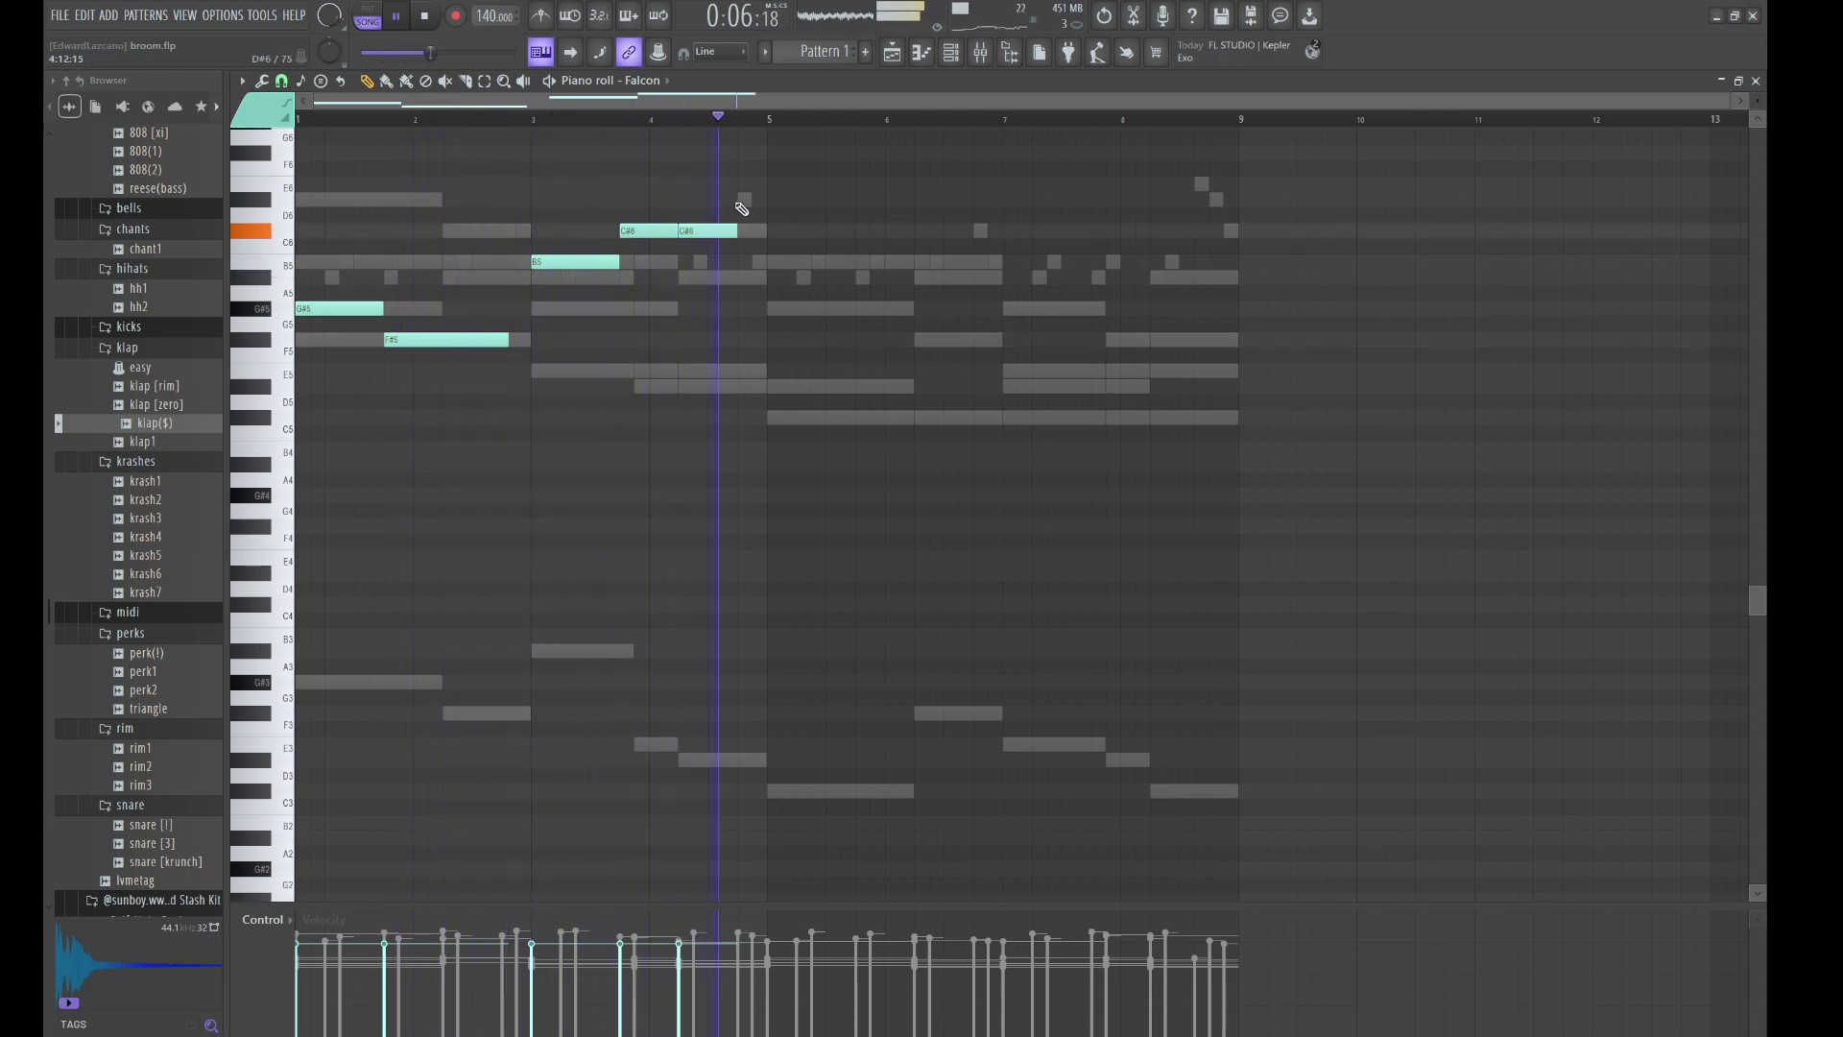
pyautogui.click(743, 200)
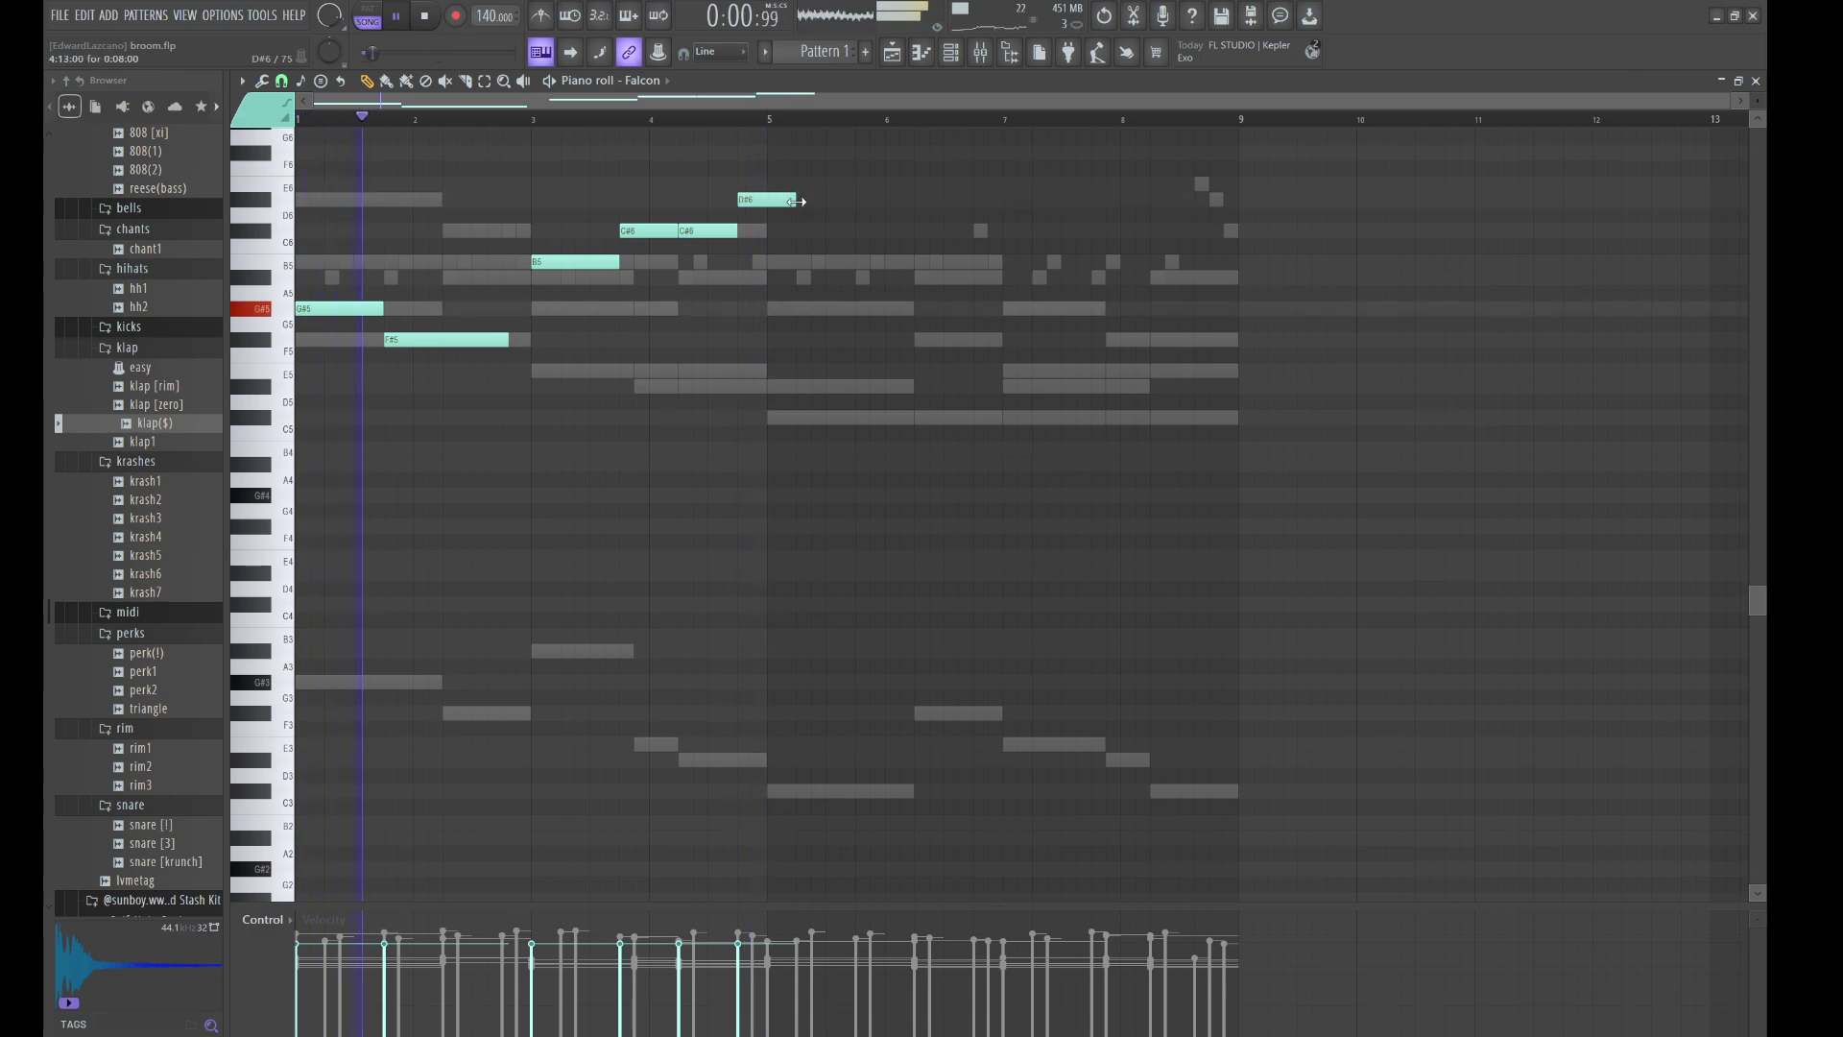
pyautogui.moveTo(793, 201); pyautogui.dragTo(767, 200)
# - Raise the velocity of all the new notes to maximum and move the second C#6 up three semitones to E6
pyautogui.moveTo(804, 440); pyautogui.dragTo(301, 137)
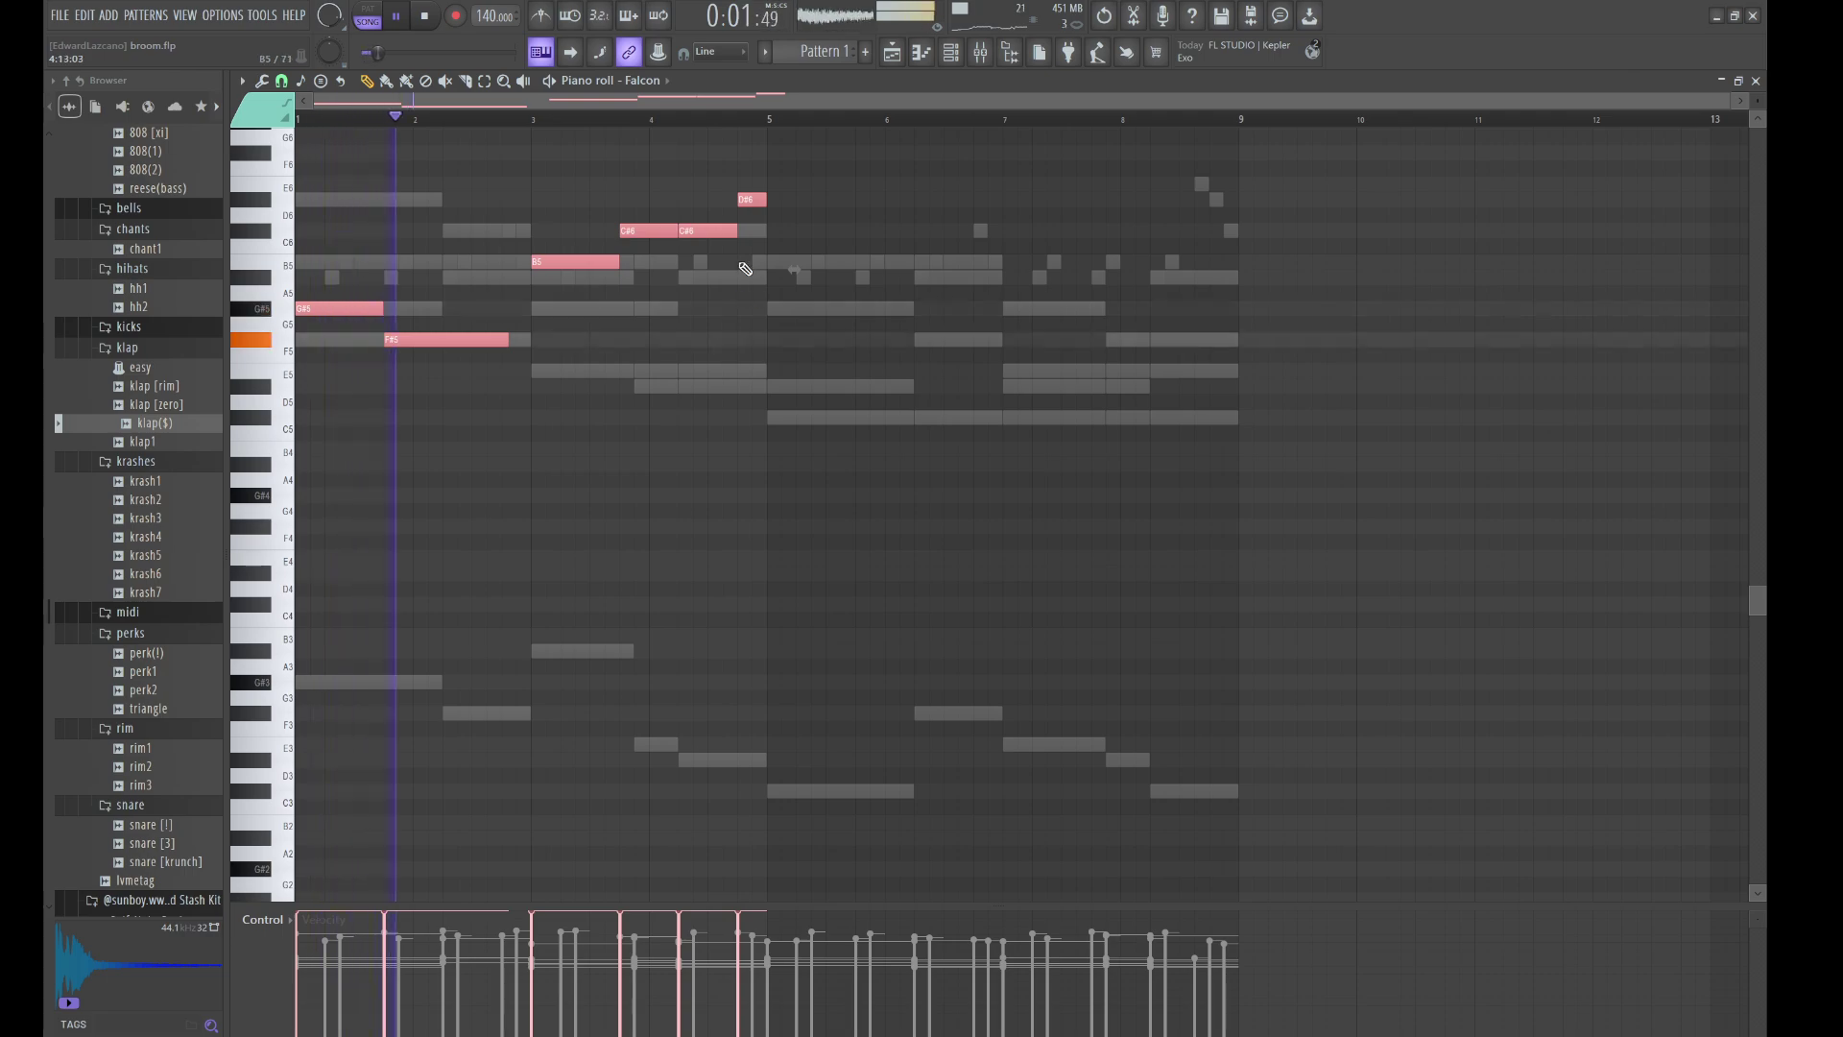
pyautogui.keyDown('ctrl'); pyautogui.click(708, 229); pyautogui.keyUp('ctrl')
pyautogui.hotkey('shift', 'Up')
pyautogui.hotkey('shift', 'Up')
pyautogui.hotkey('shift', 'Up')
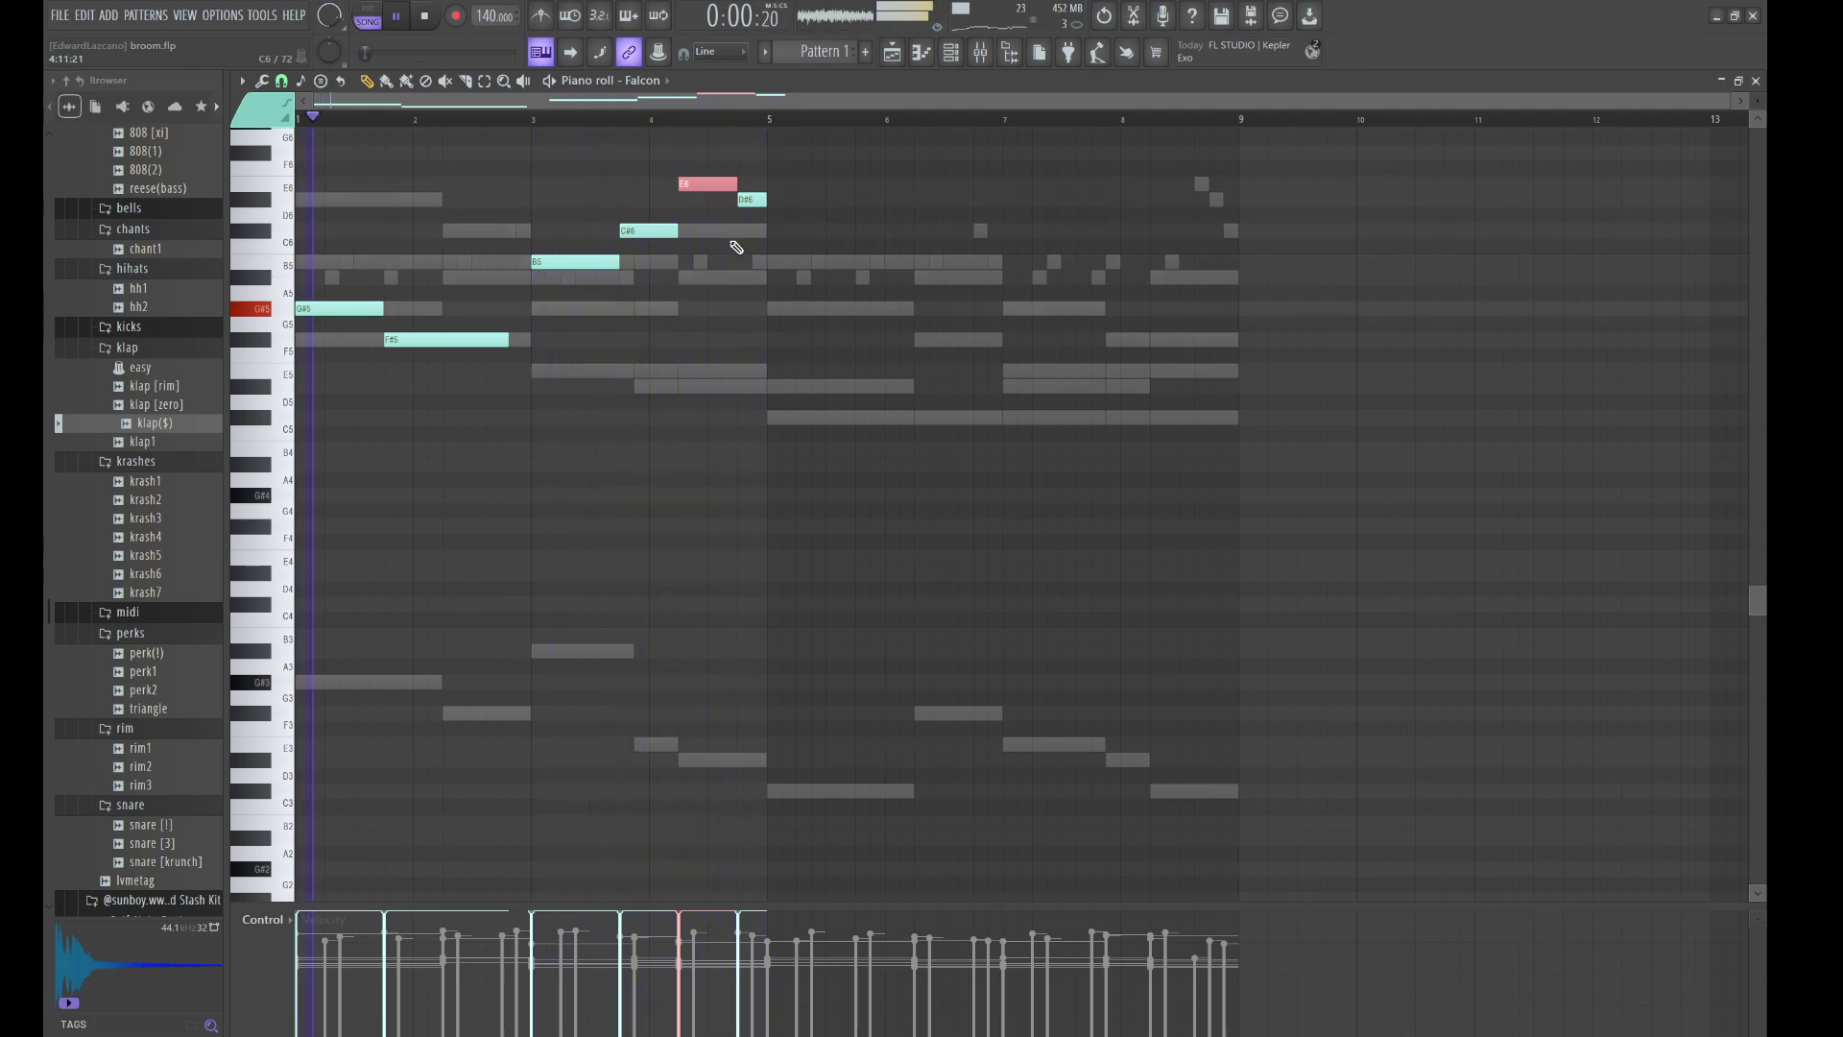
# - Duplicate the four-bar Dark EP melody into bars 5 to 8 and add a short D#5 note at the end of bar 6
pyautogui.hotkey('ctrl', 'd')
pyautogui.hotkey('ctrl', 'b')
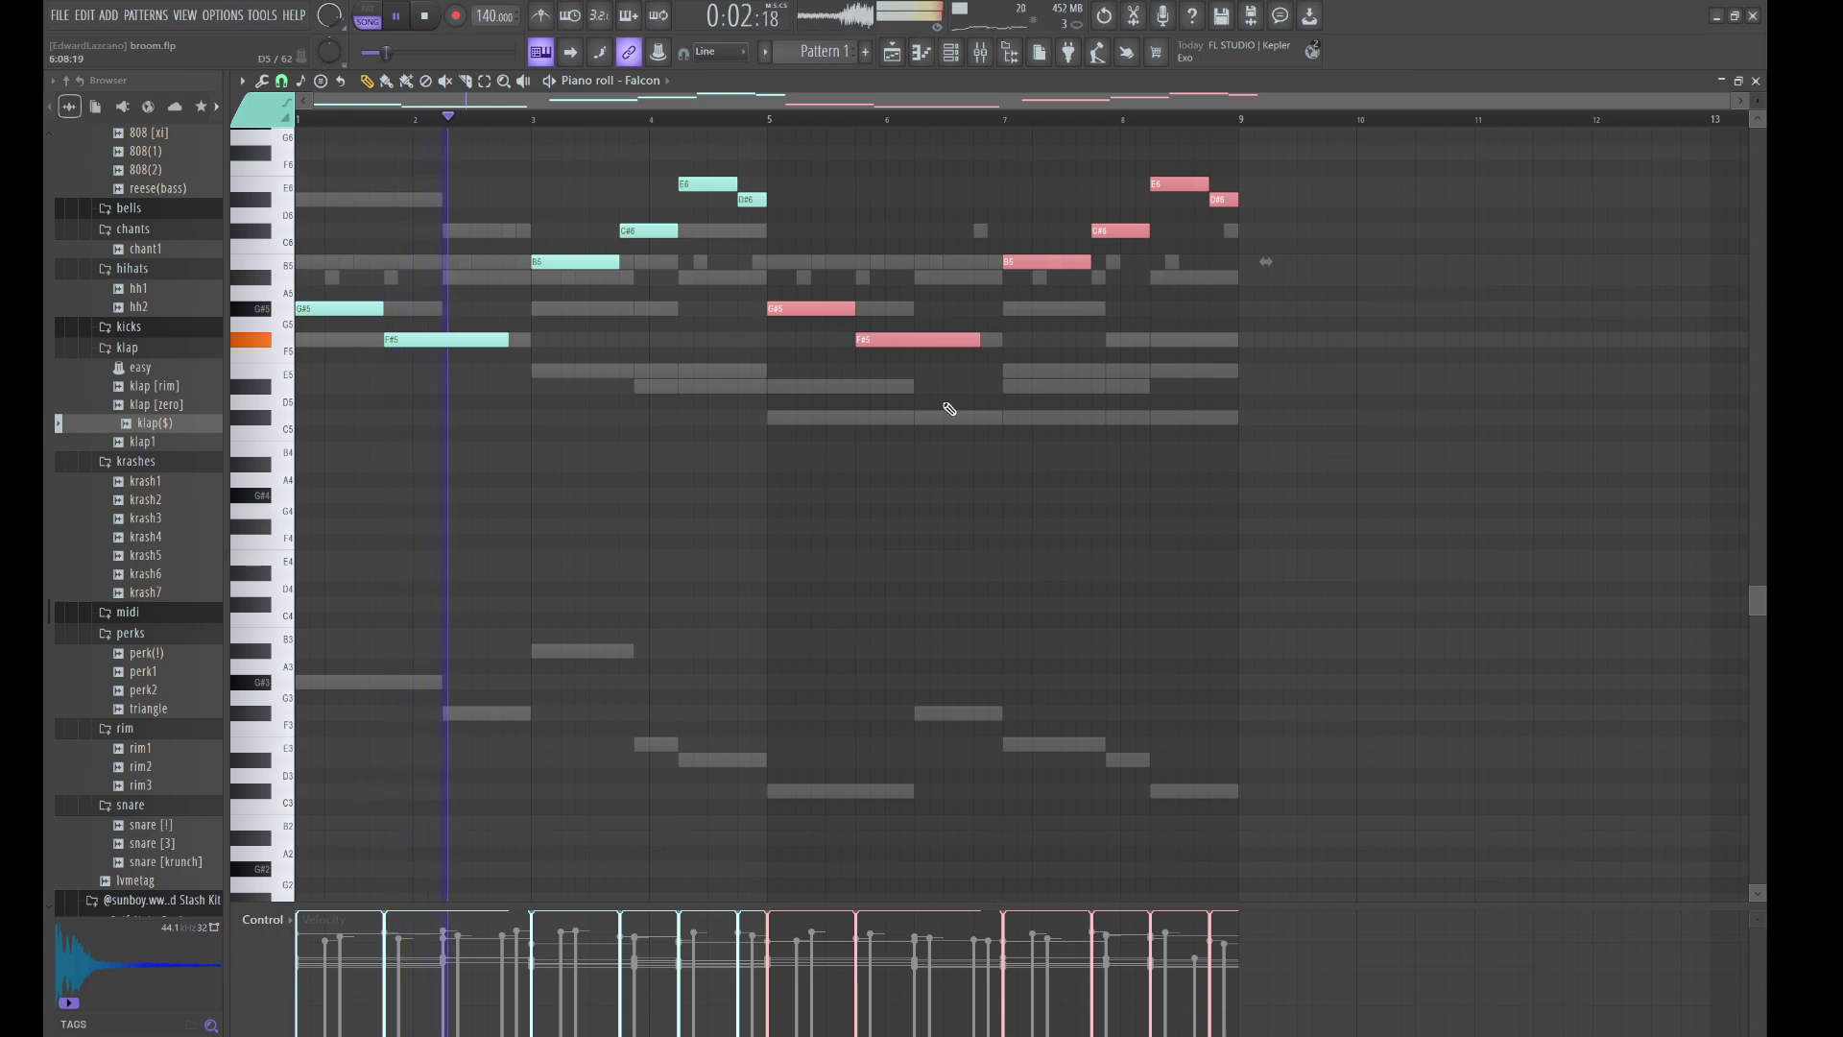
pyautogui.hotkey('ctrl', 'd')
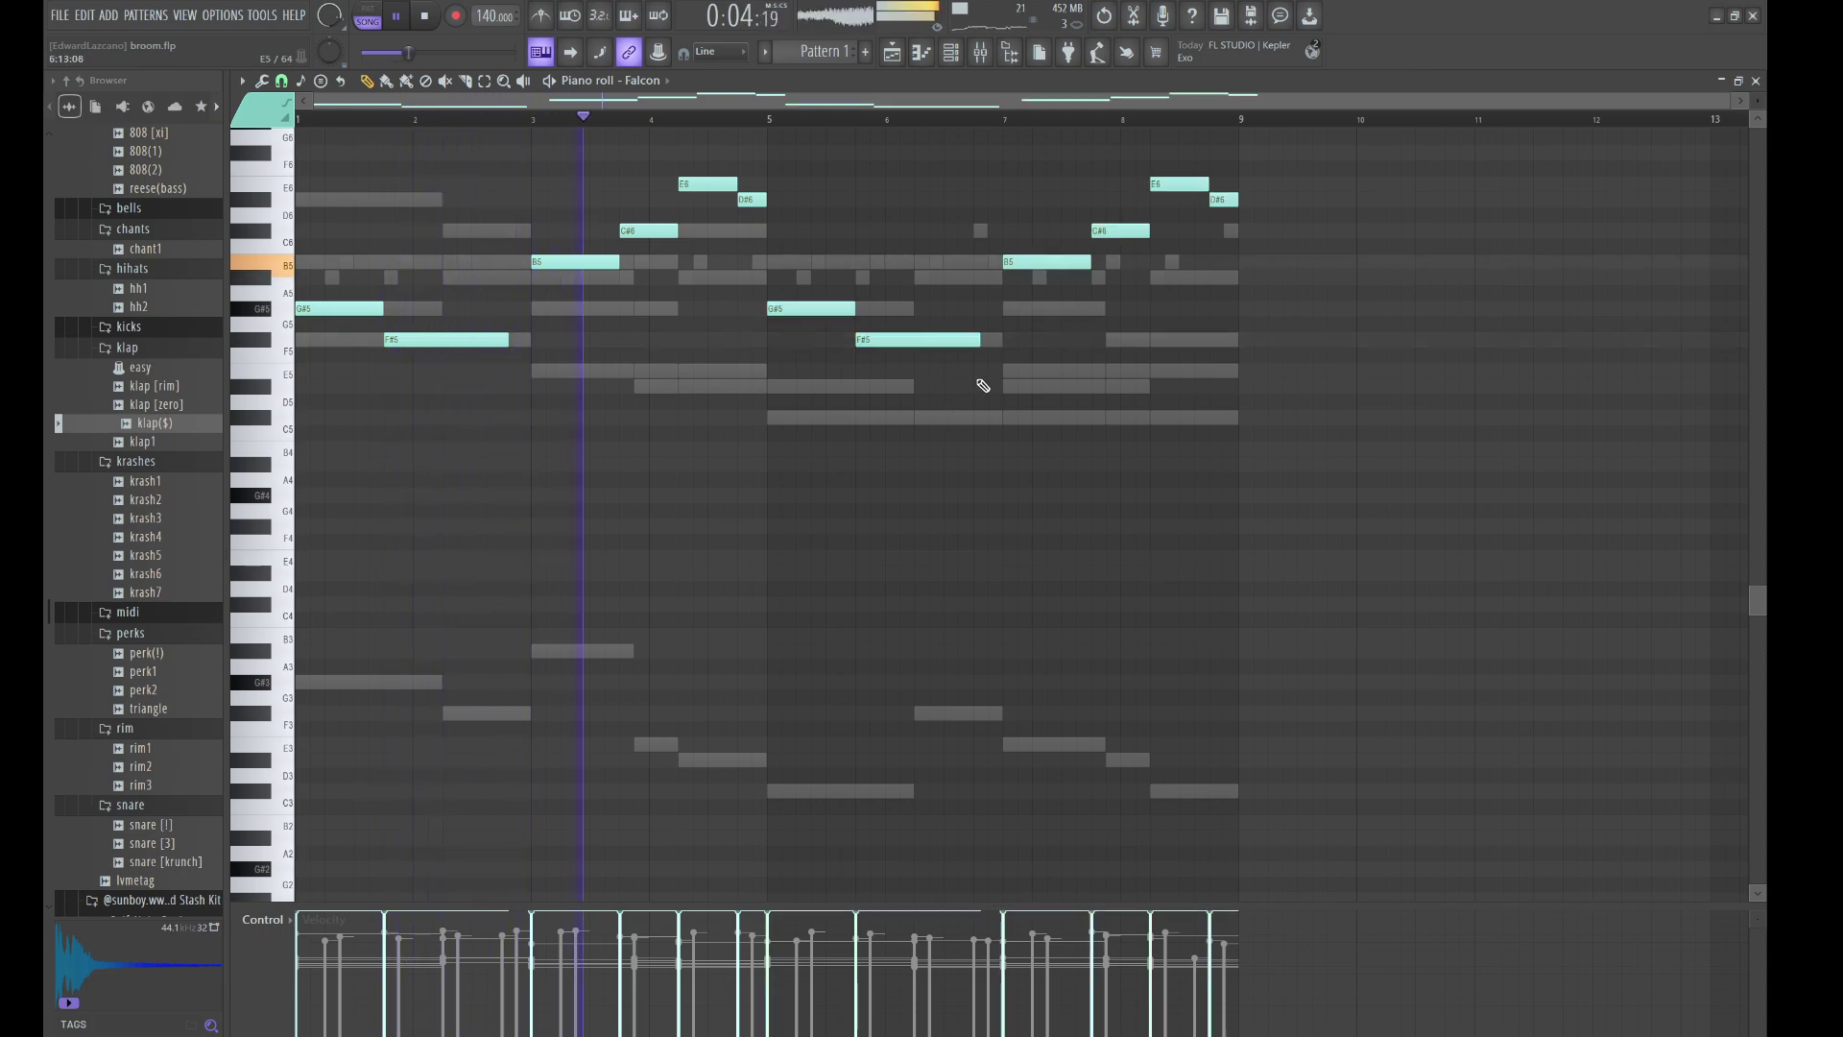
pyautogui.click(984, 386)
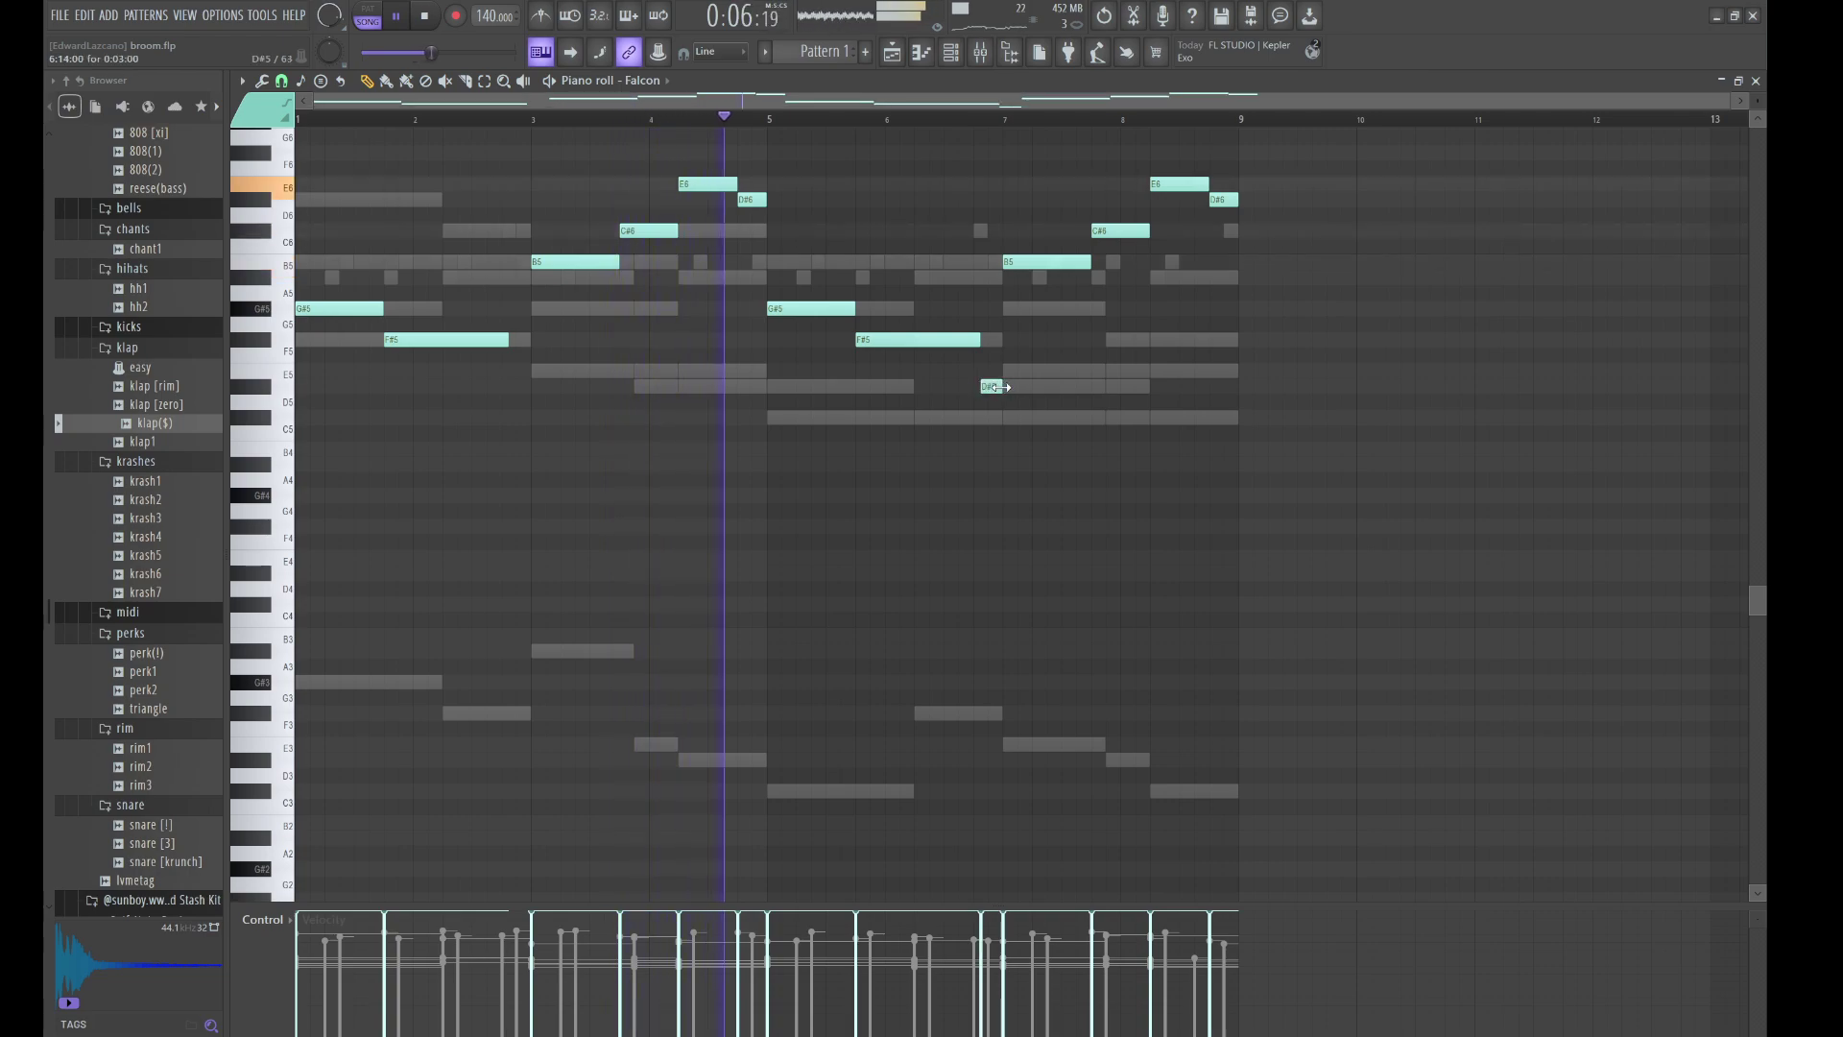
# - Lower the E6 note in bar 8 by six semitones to A#5
pyautogui.moveTo(1195, 201); pyautogui.dragTo(1187, 169)
pyautogui.hotkey('shift', 'Down')
pyautogui.hotkey('shift', 'Down')
pyautogui.hotkey('shift', 'Down')
pyautogui.hotkey('shift', 'Down')
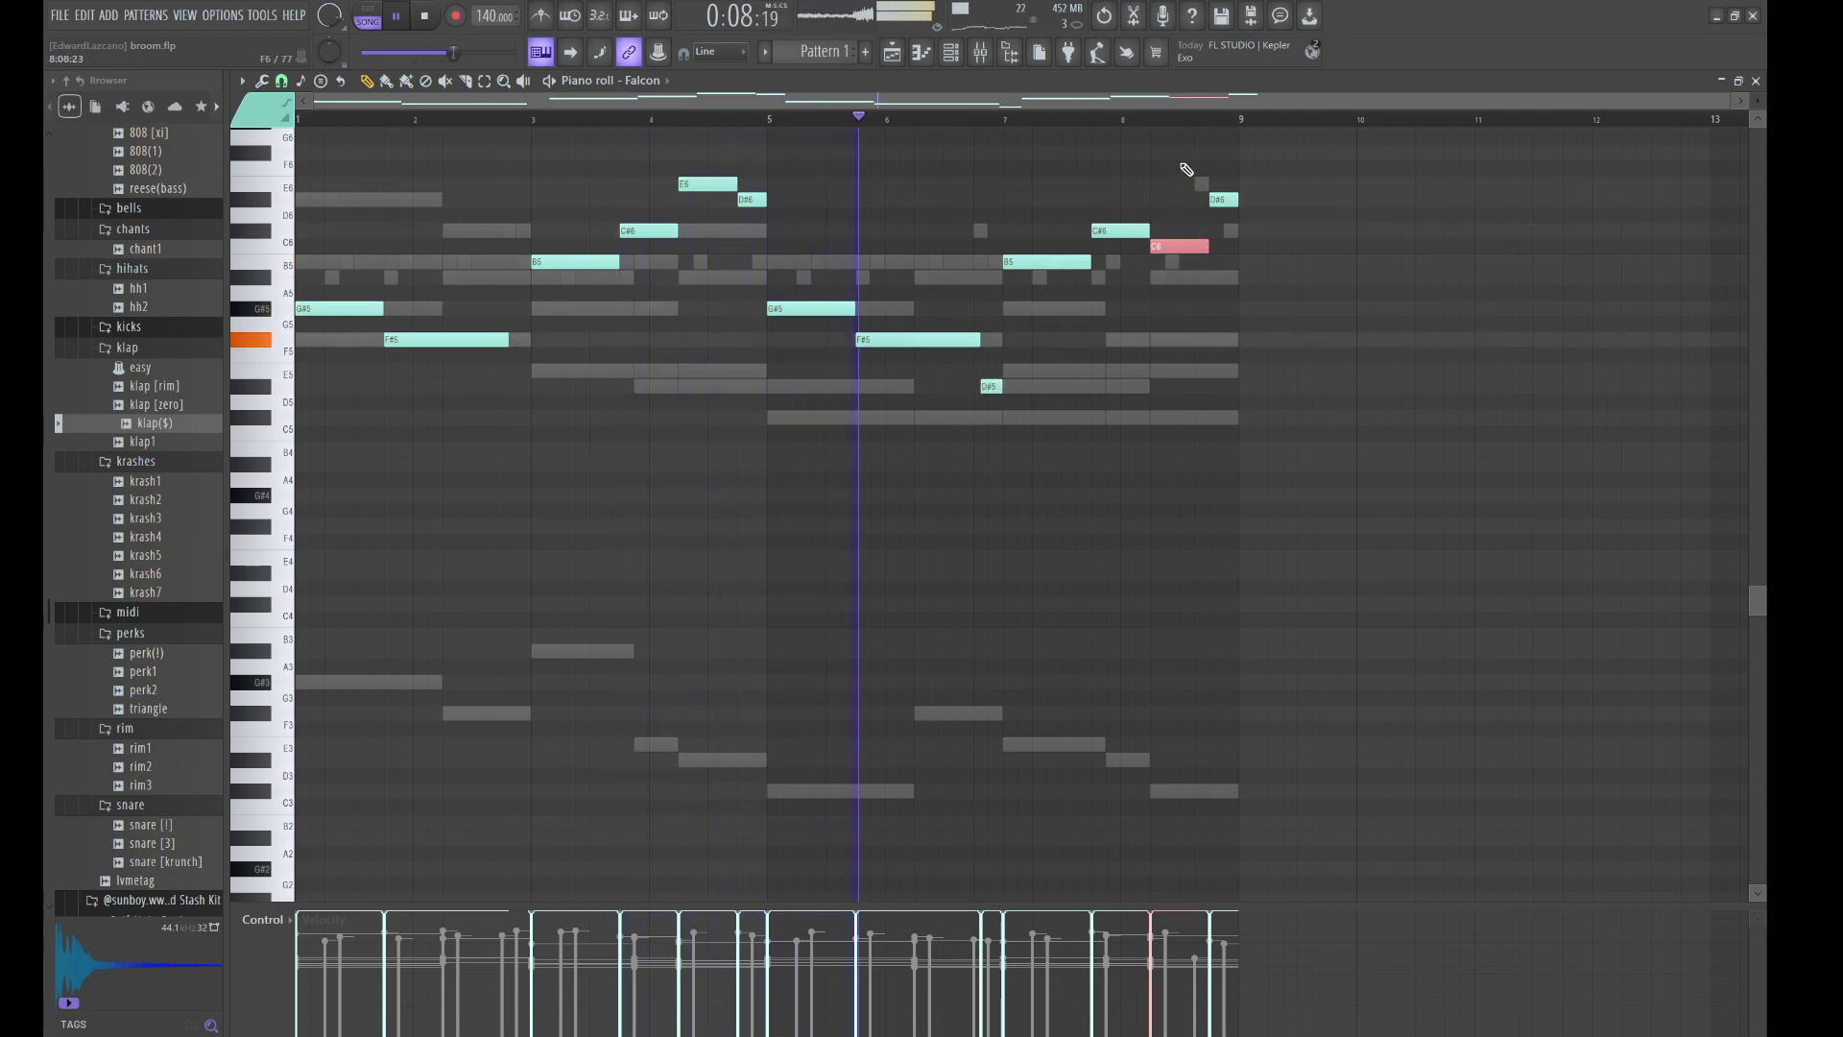
pyautogui.hotkey('shift', 'Down')
pyautogui.hotkey('shift', 'Down')
# - Lower the last note of bar 8 by nine semitones to F#5, and shift the boundary between bar 6's F#5 and D#5 slightly earlier
pyautogui.click(1221, 198)
pyautogui.hotkey('shift', 'Down')
pyautogui.hotkey('shift', 'Down')
pyautogui.hotkey('shift', 'Down')
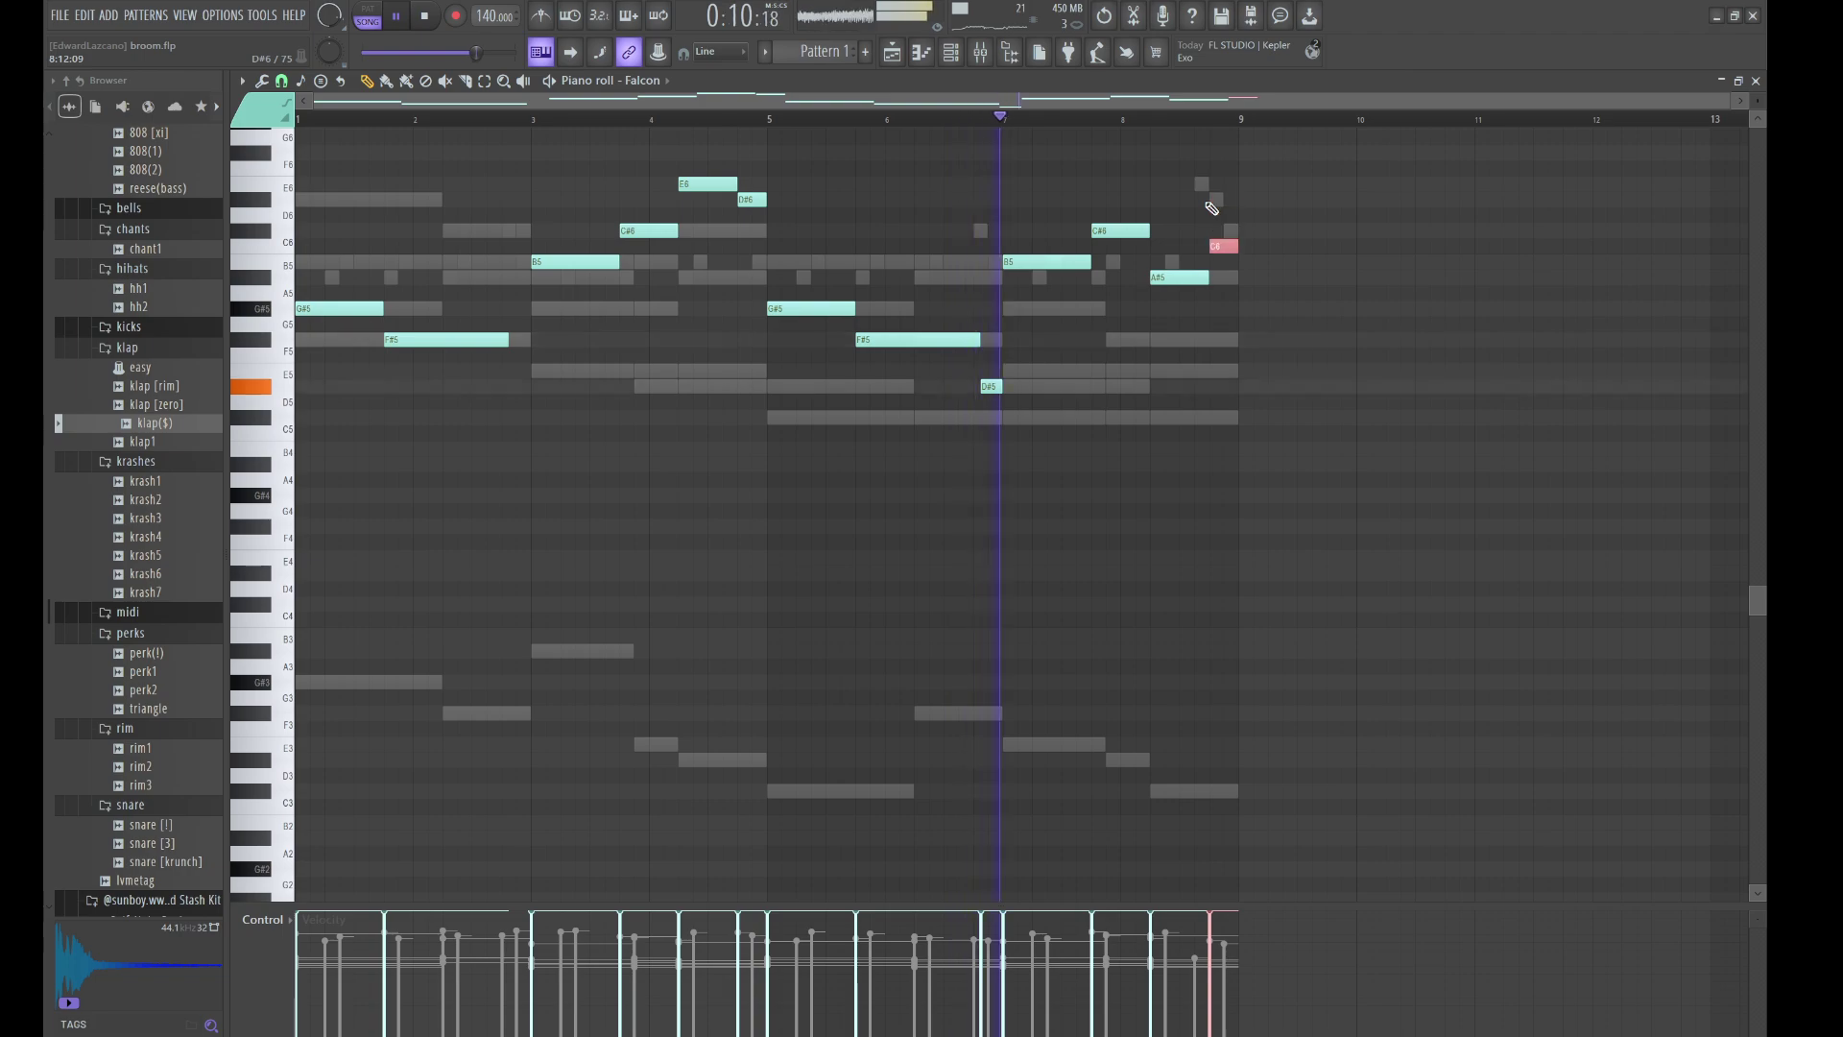
pyautogui.hotkey('shift', 'Down')
pyautogui.hotkey('shift', 'Down')
pyautogui.hotkey('shift', 'Down')
pyautogui.hotkey('shift', 'Down')
pyautogui.hotkey('shift', 'Down')
pyautogui.hotkey('shift', 'Down')
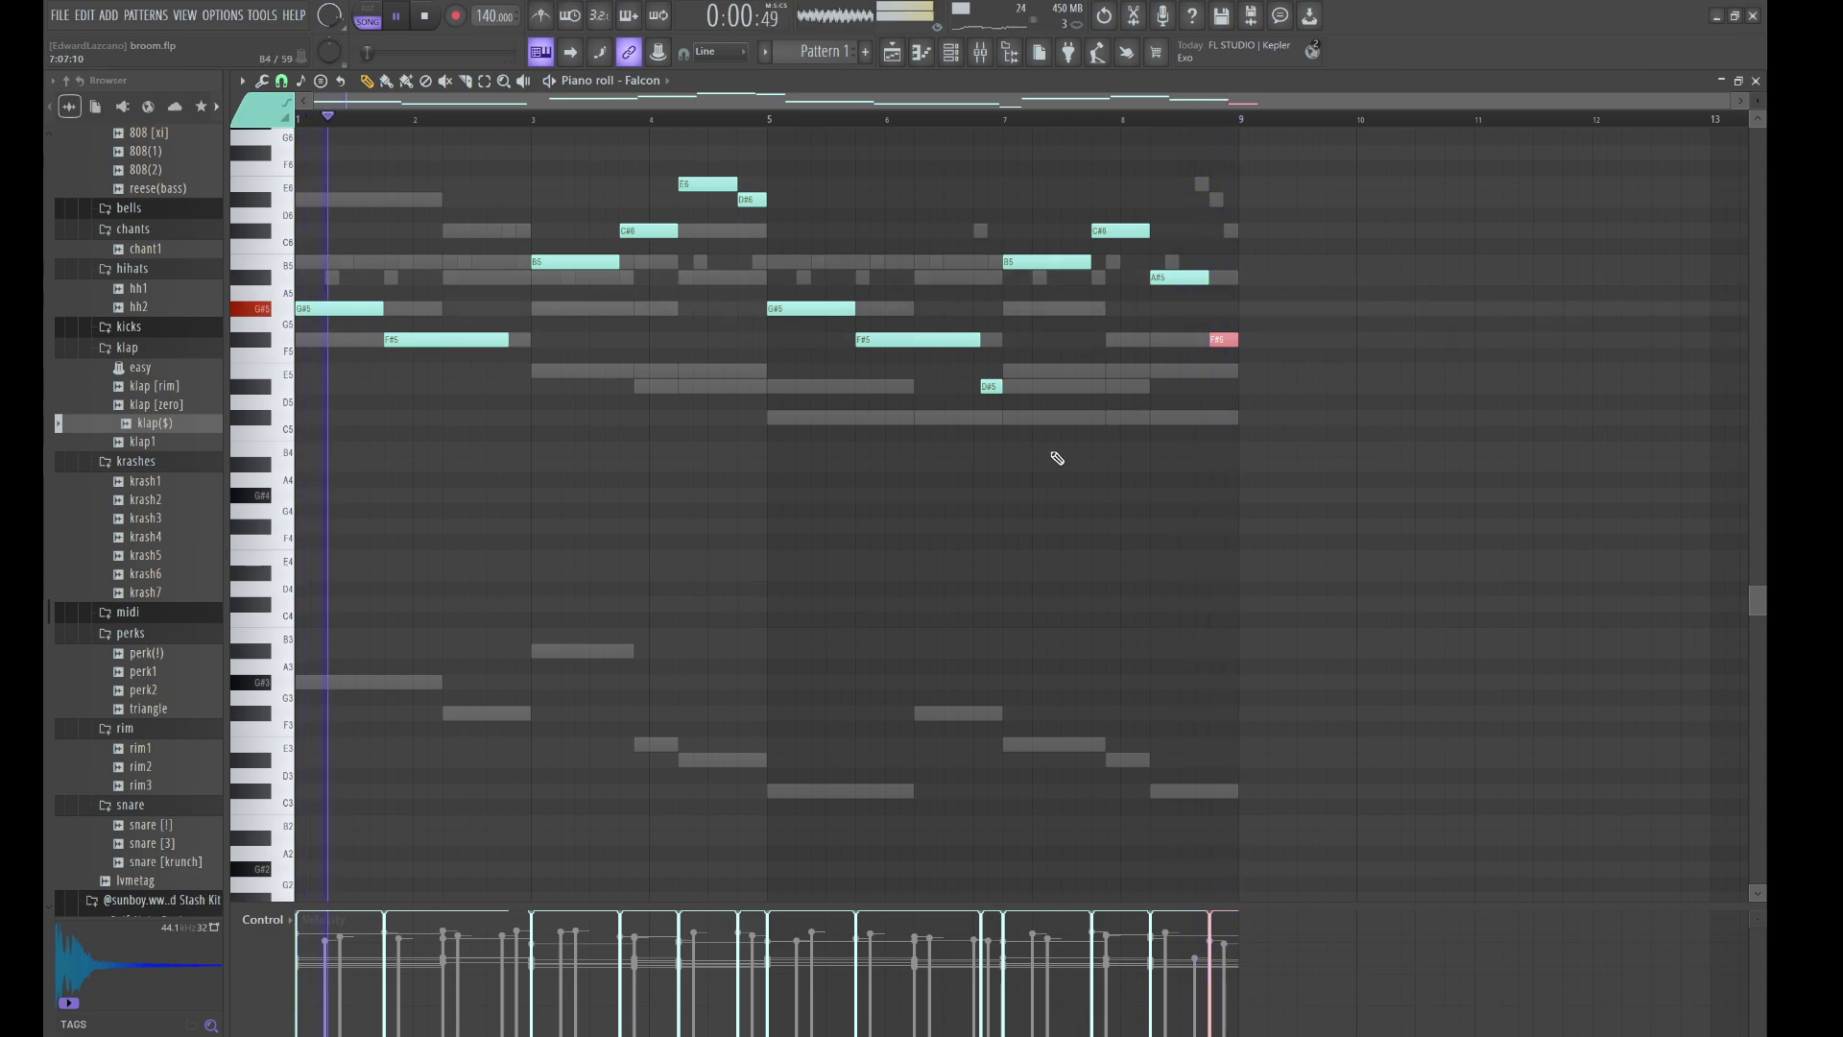
pyautogui.keyDown('ctrl'); pyautogui.click(1057, 458); pyautogui.keyUp('ctrl')
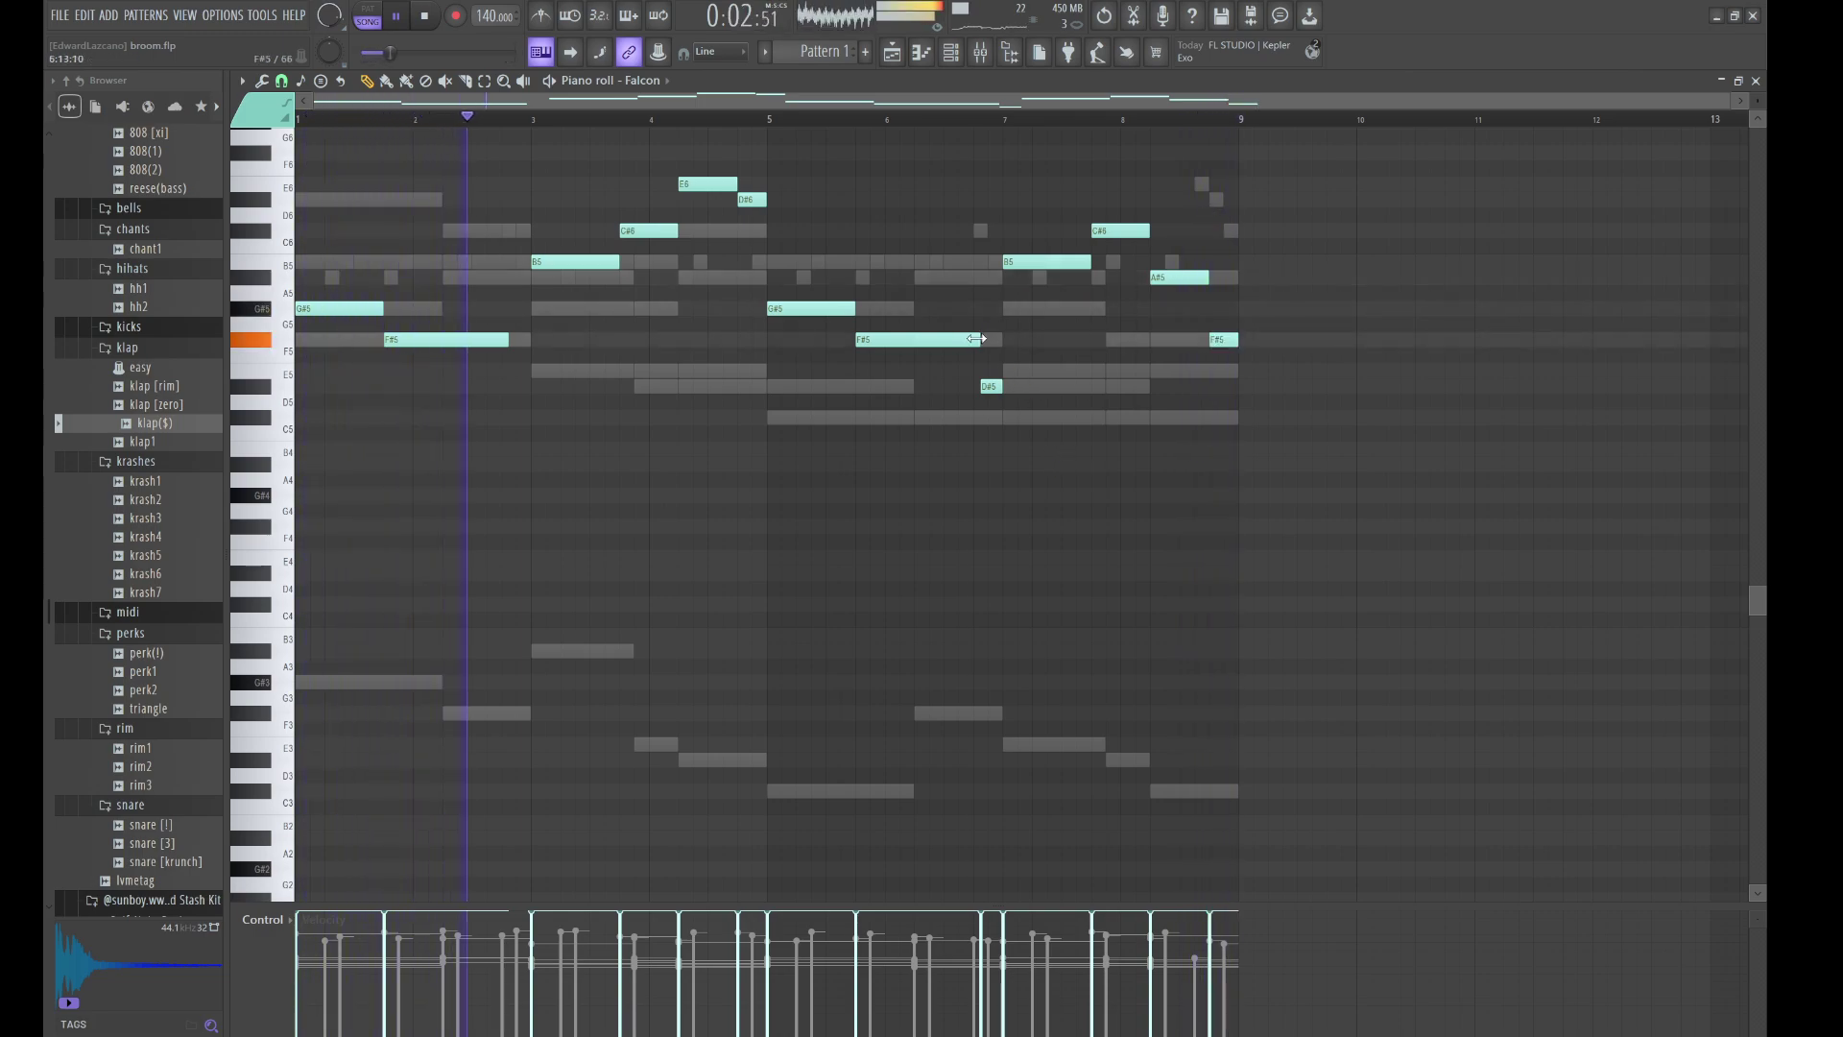
pyautogui.moveTo(976, 338); pyautogui.dragTo(968, 333)
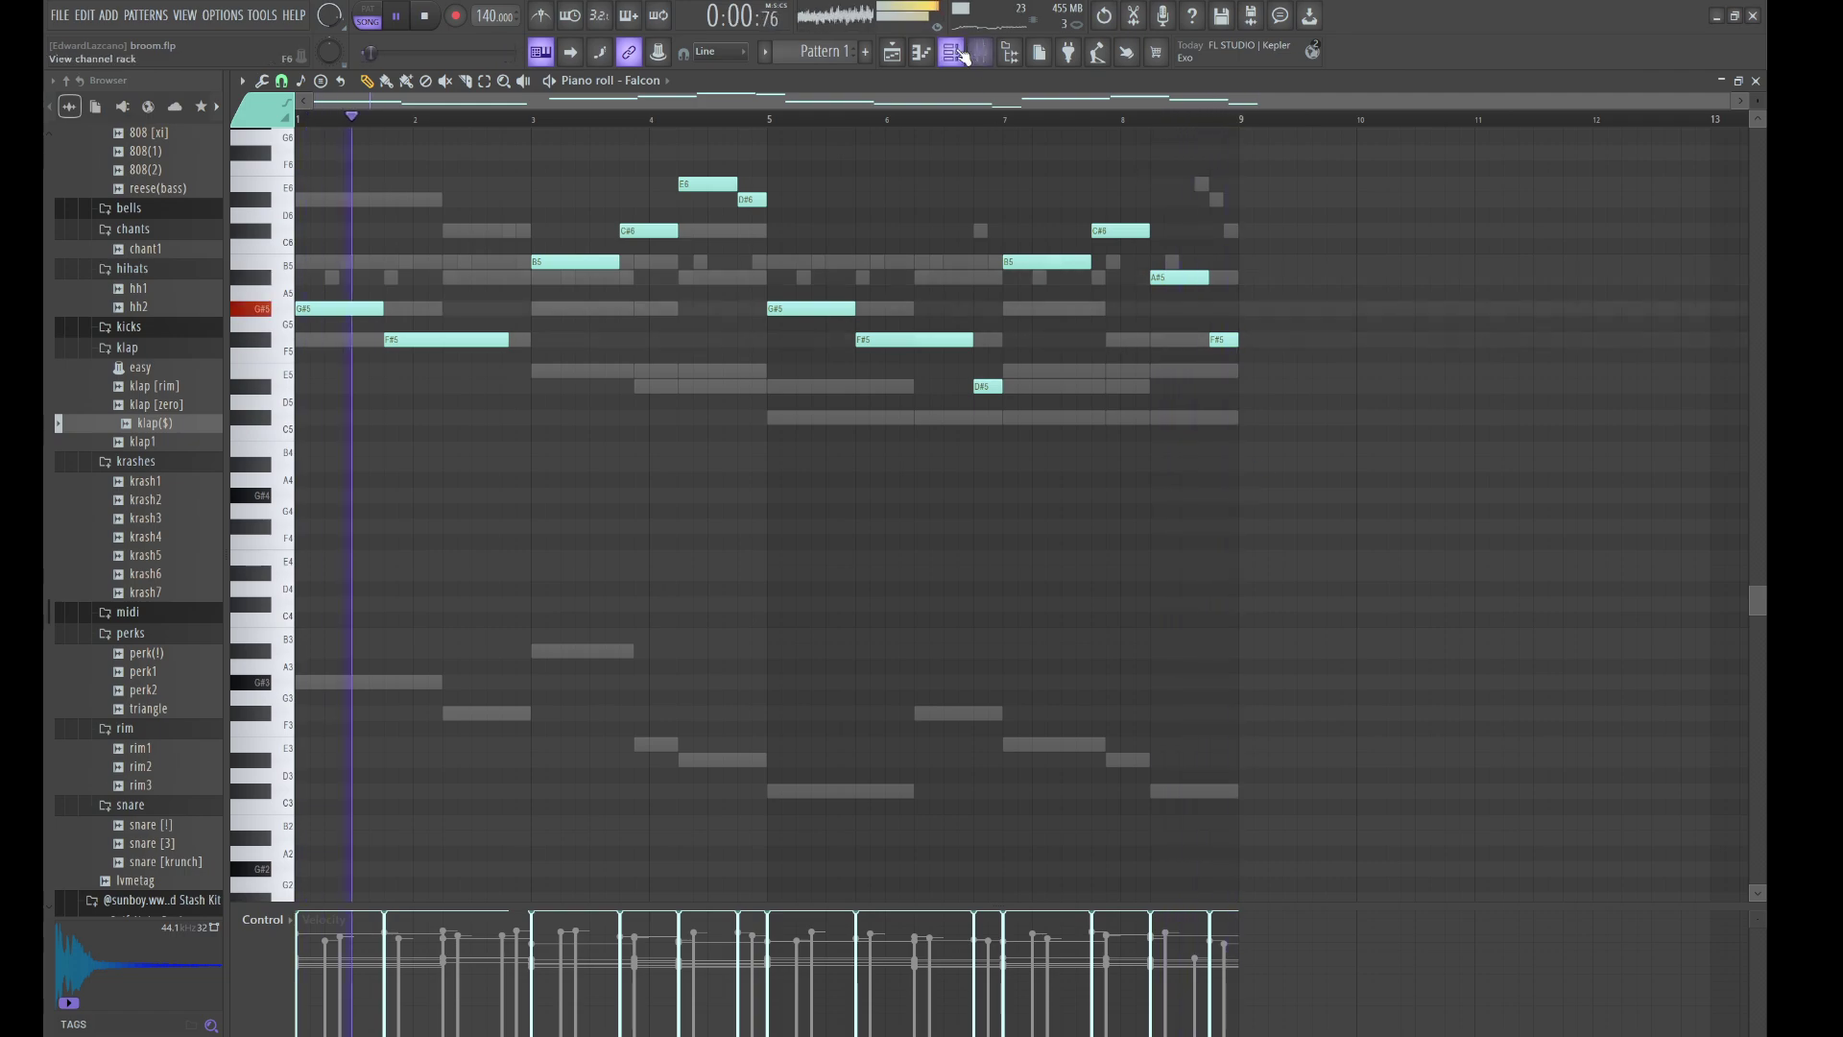
# - Copy the Dark EP melody notes into the third Sampler channel and render the Falcon part to audio
pyautogui.click(960, 52)
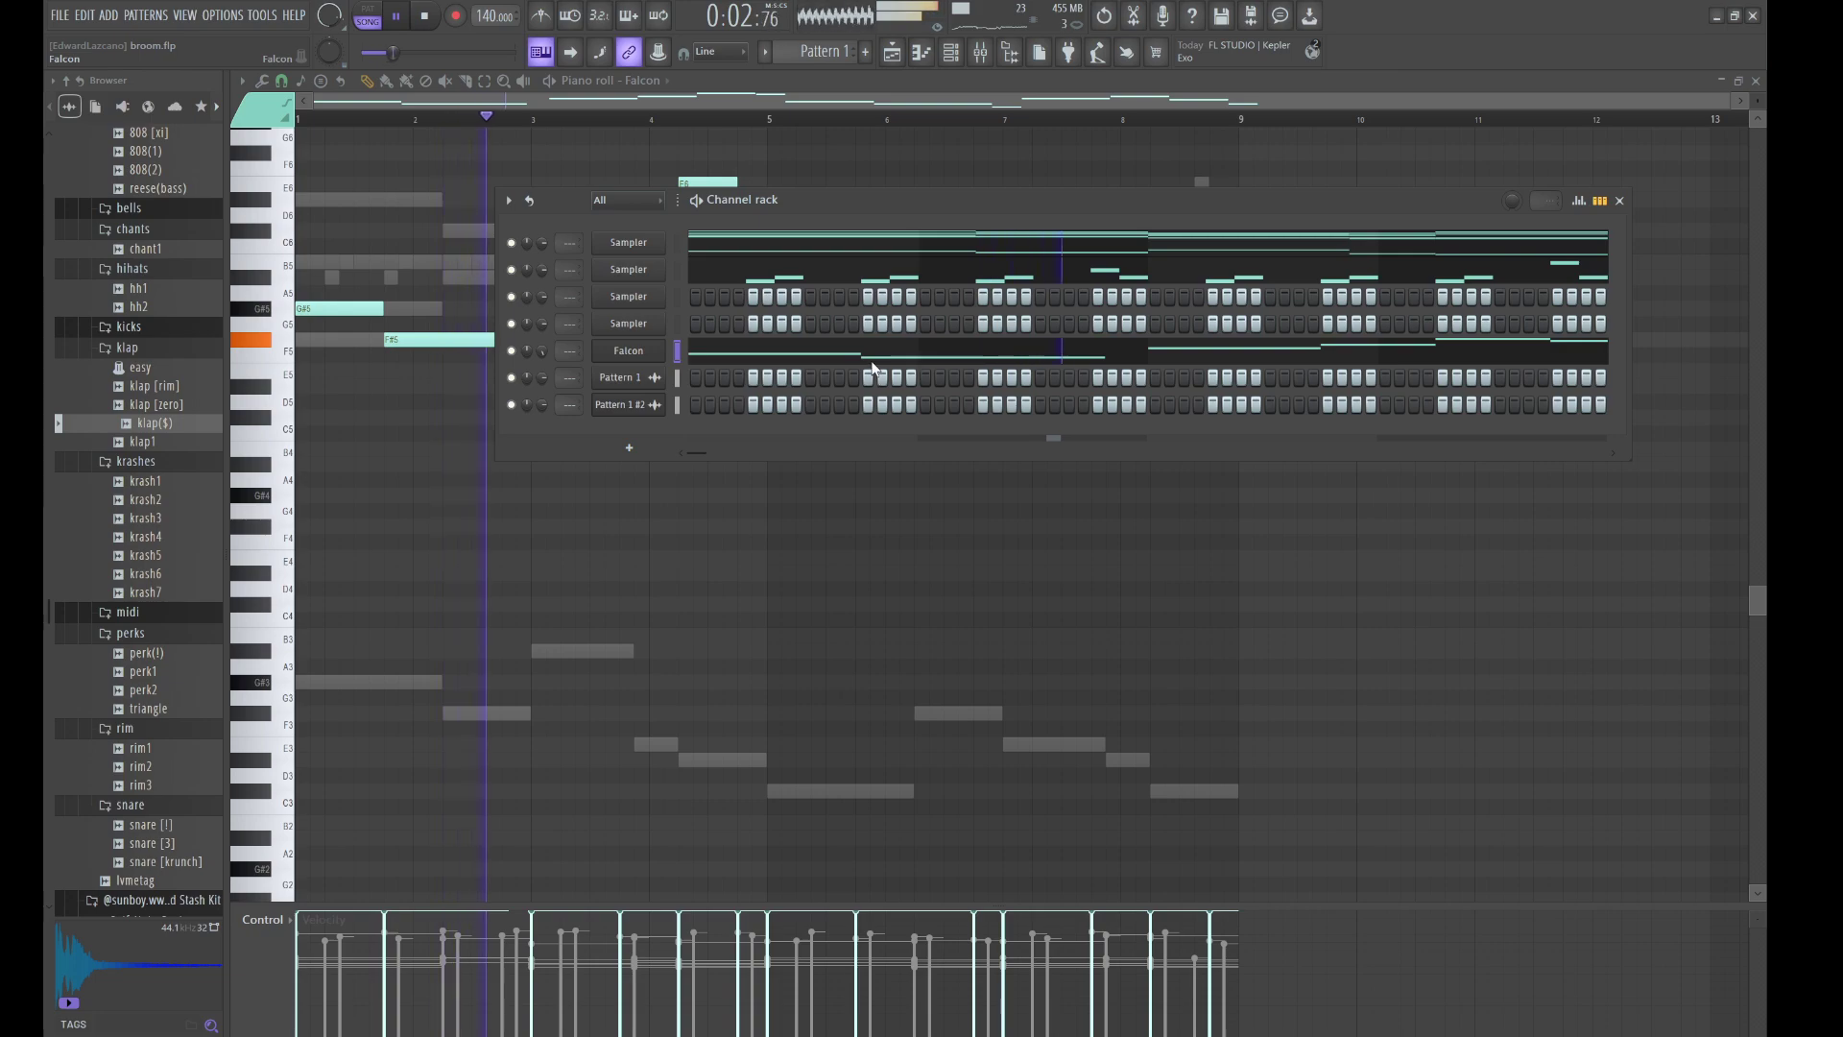
pyautogui.click(677, 297)
pyautogui.hotkey('ctrl', 'v')
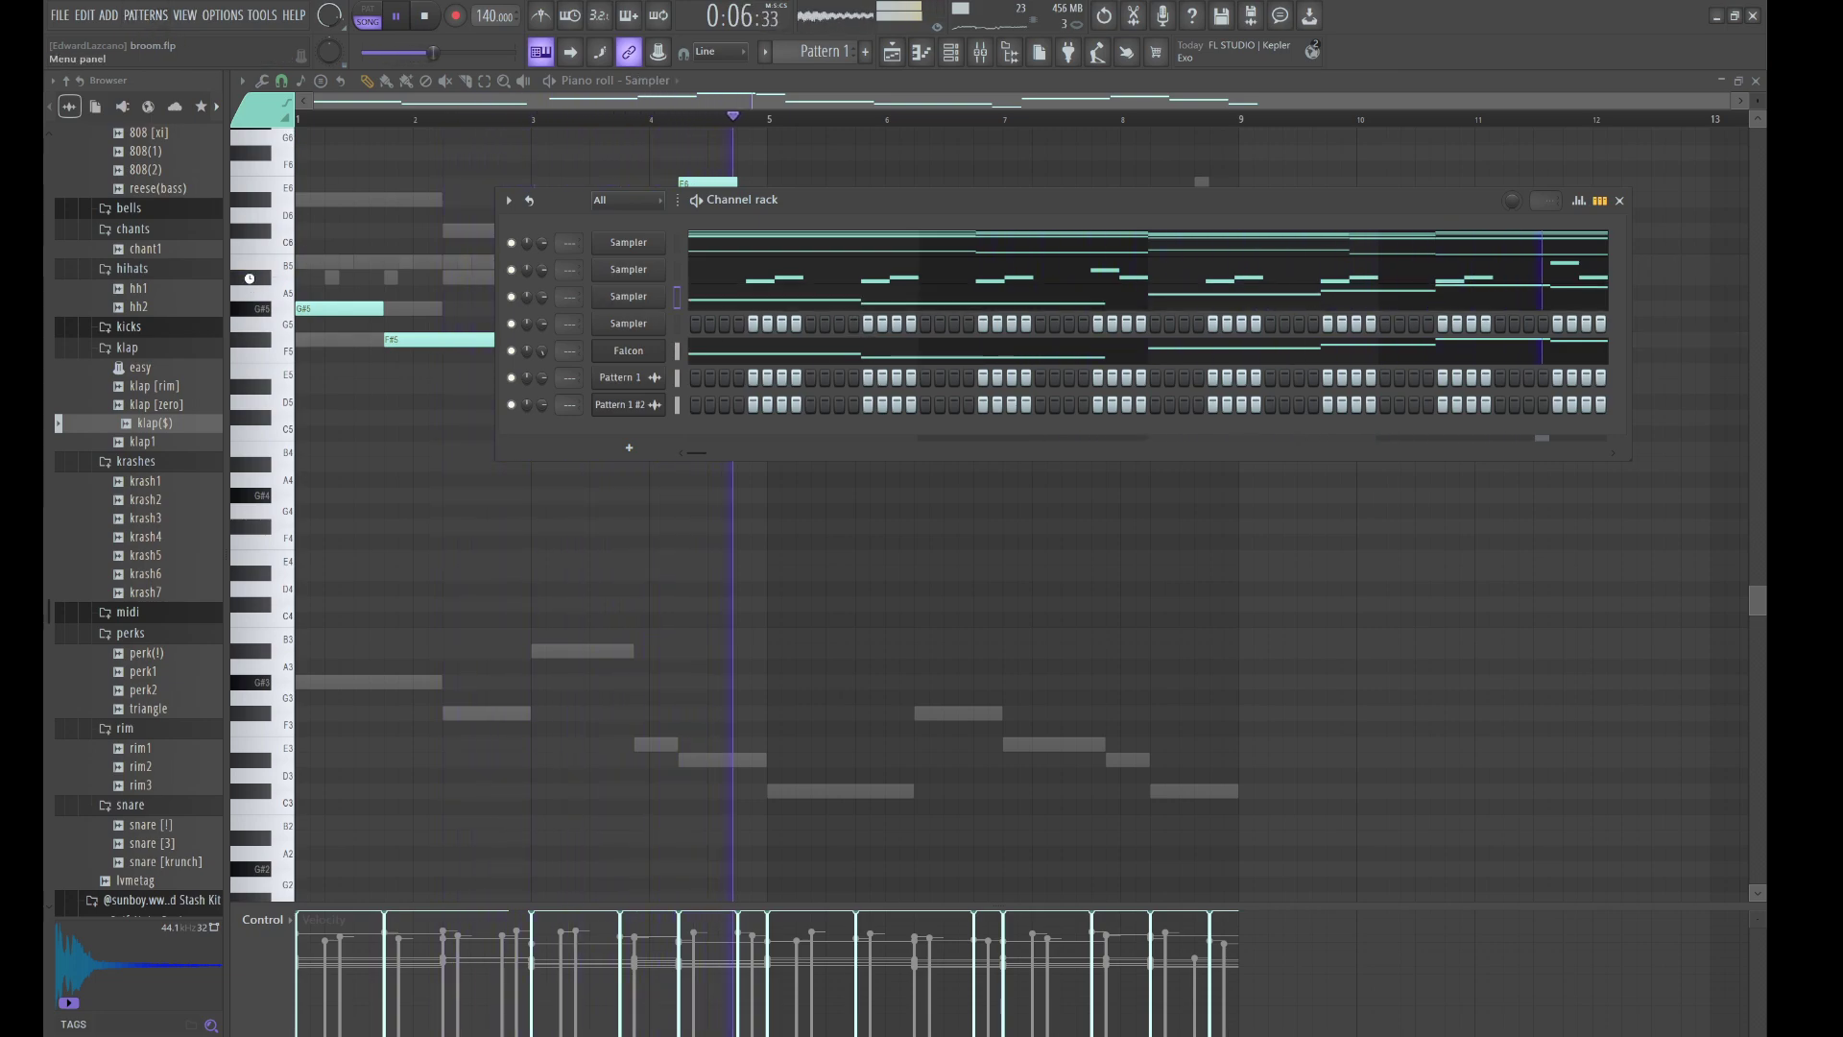
pyautogui.press('space')
pyautogui.press('l')
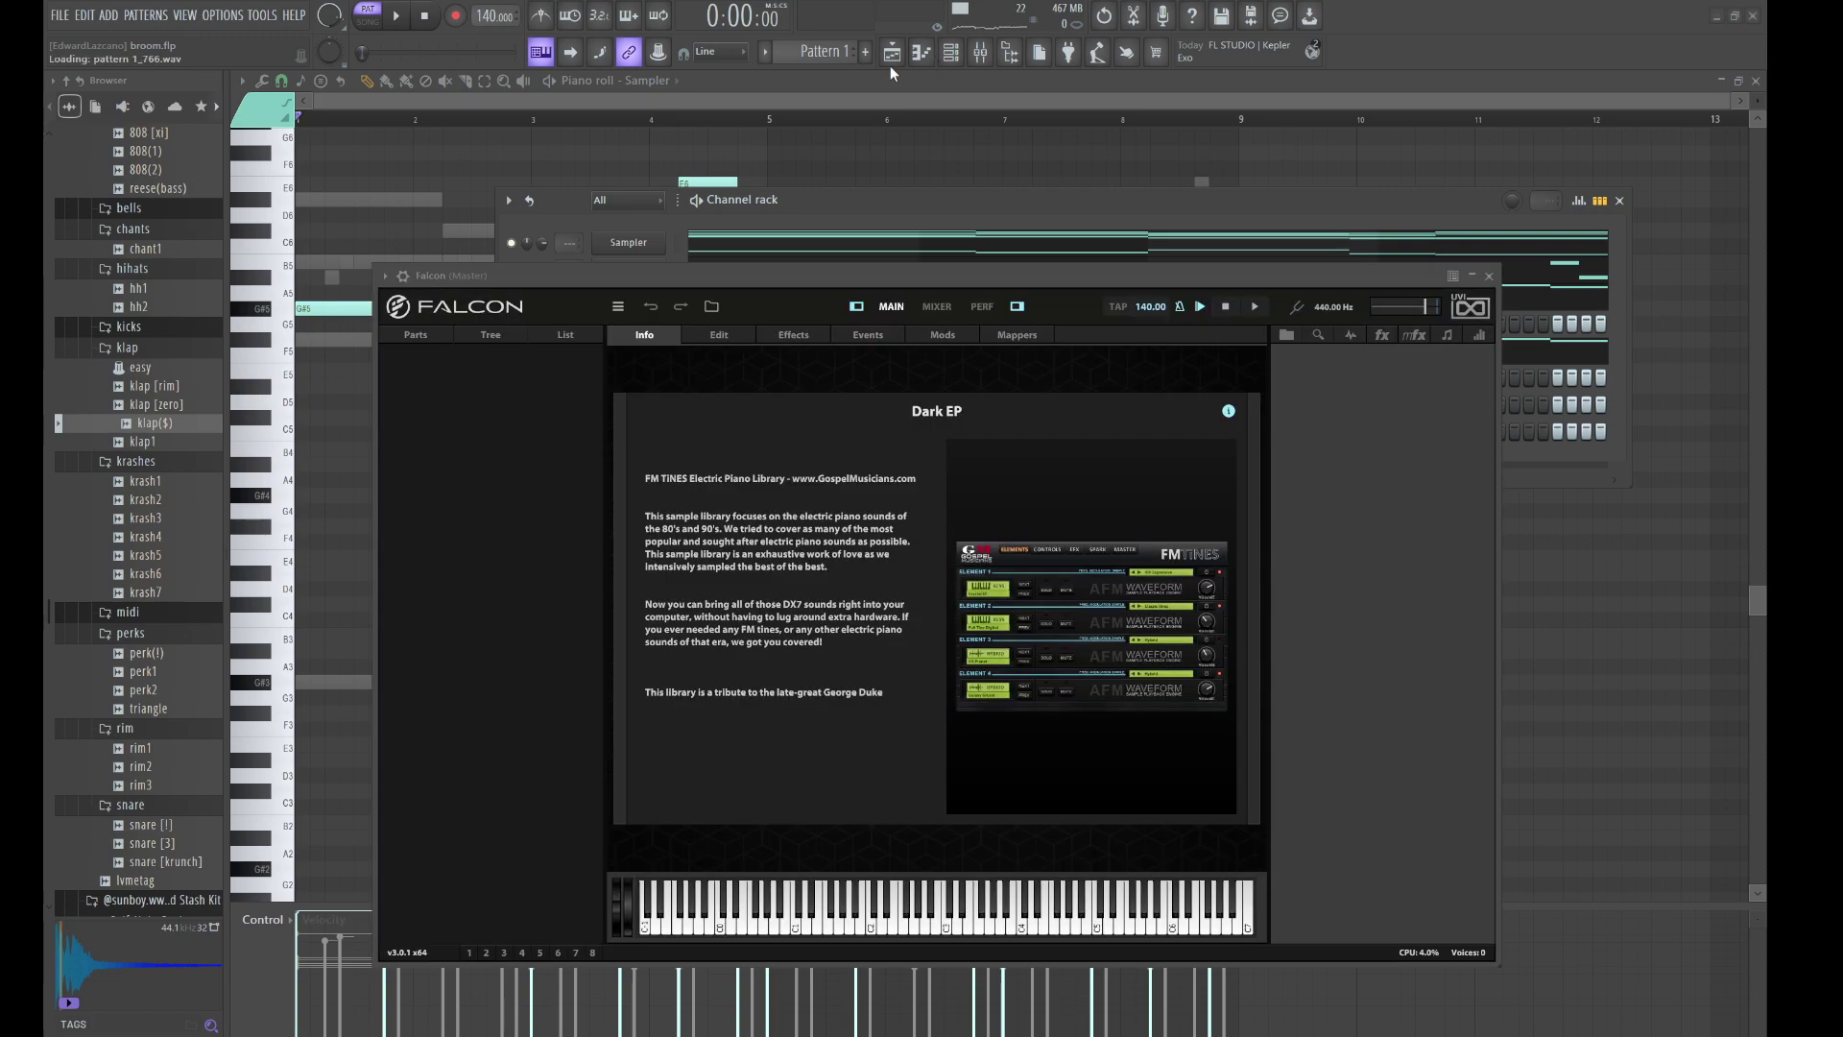
# - Place the rendered Pattern 1 #3 audio clip at the start of Track 3 and open its clip settings
pyautogui.click(890, 57)
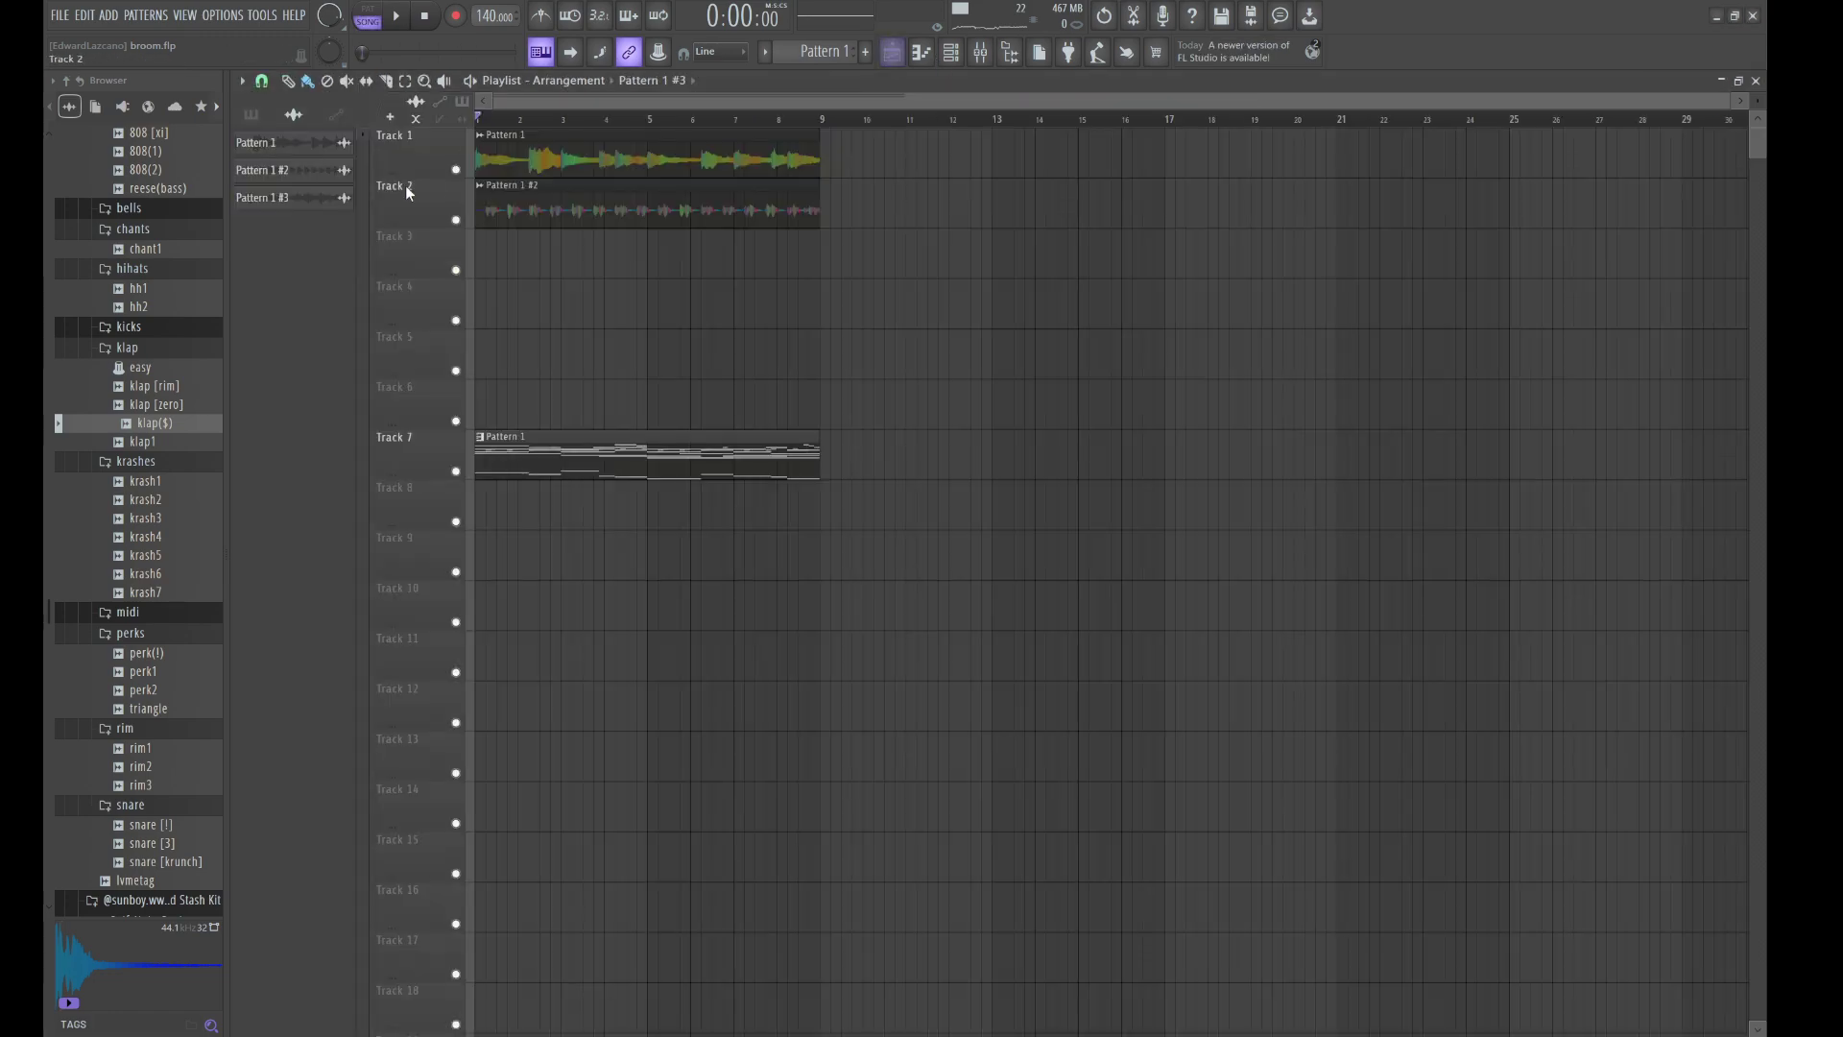
pyautogui.moveTo(321, 205); pyautogui.dragTo(505, 253)
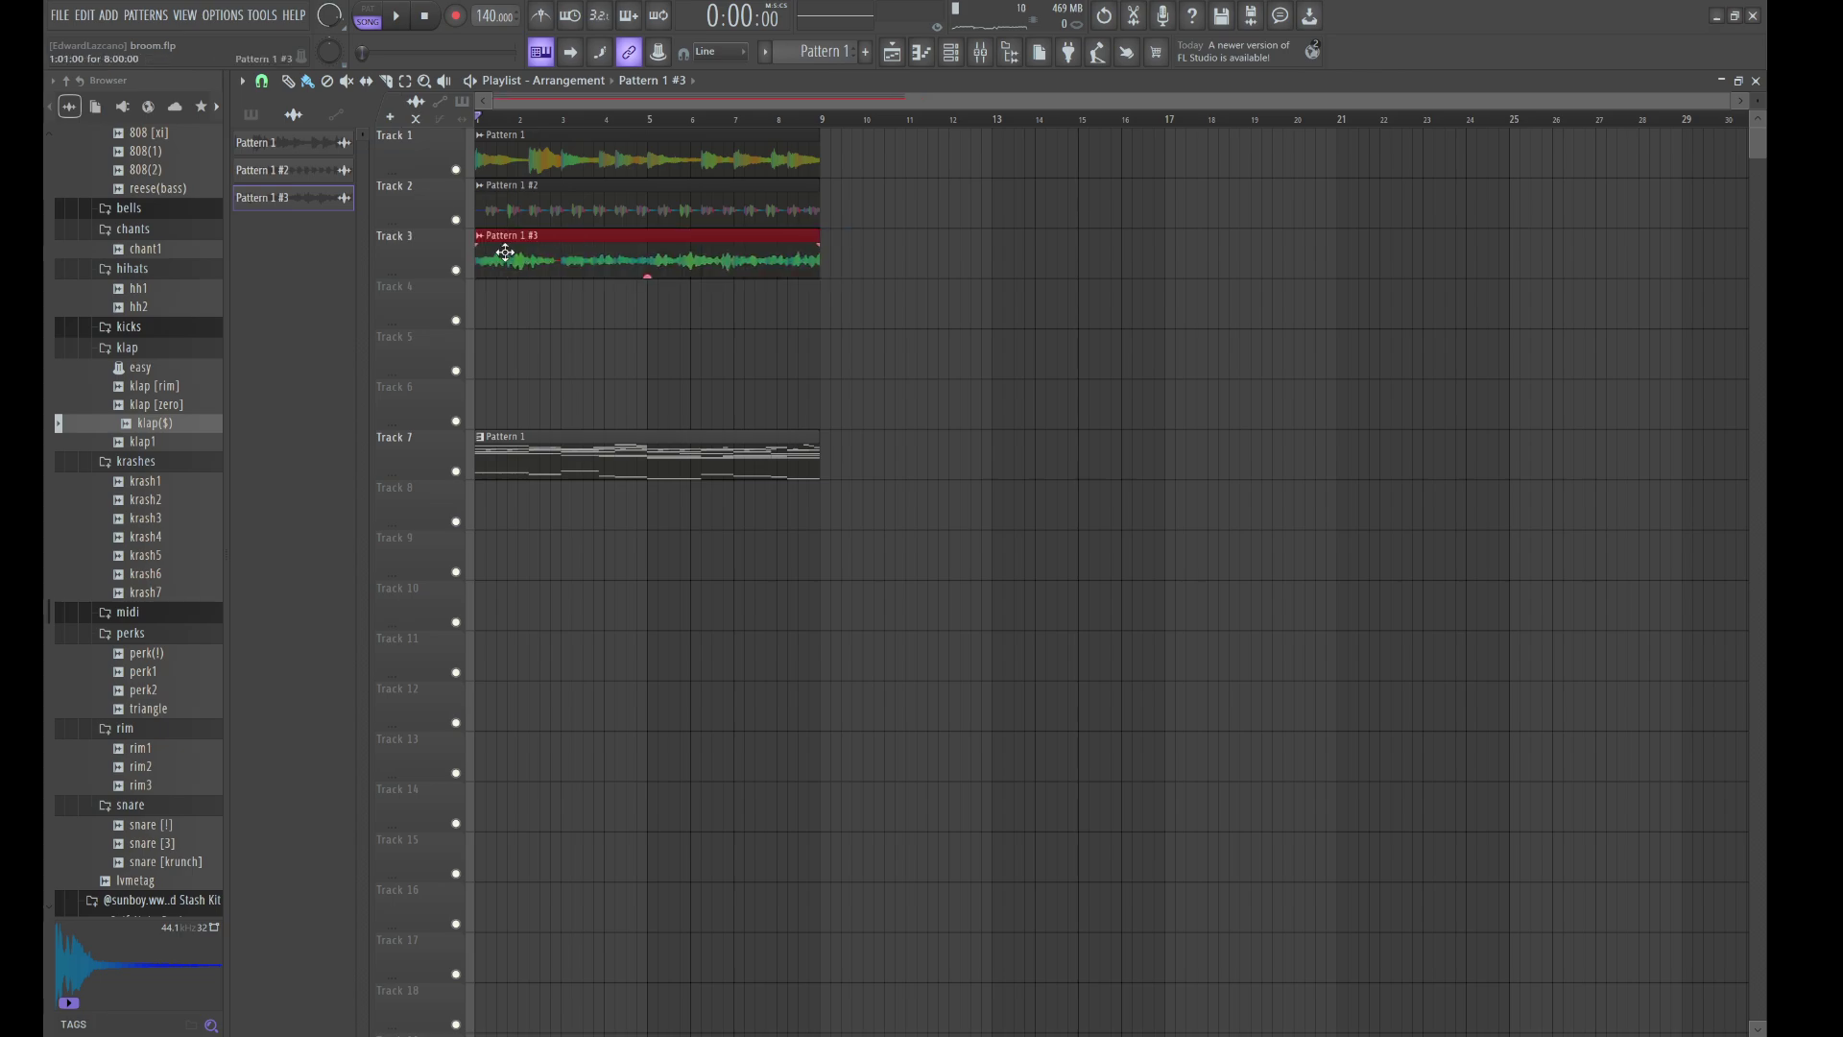
pyautogui.doubleClick(512, 254)
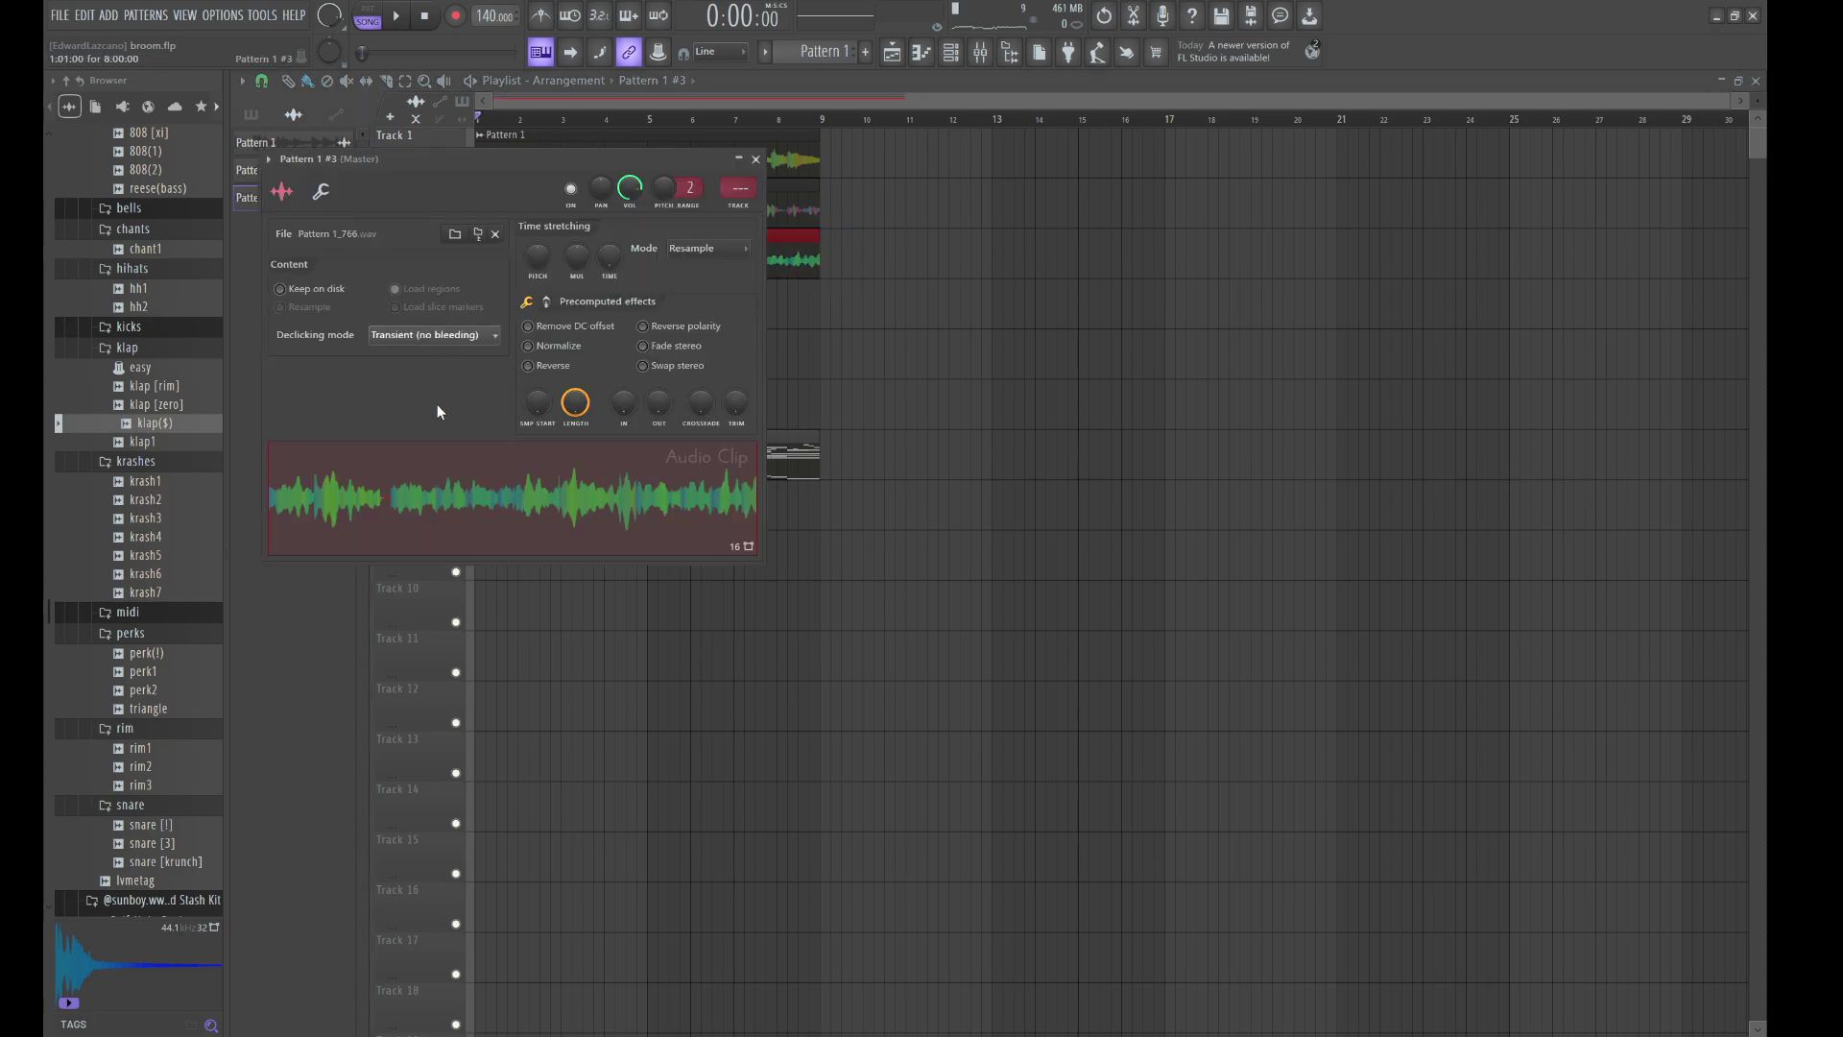
pyautogui.press('Escape')
# - Show all channels in the Channel rack, clear the Falcon channel's notes and play the arrangement
pyautogui.click(953, 60)
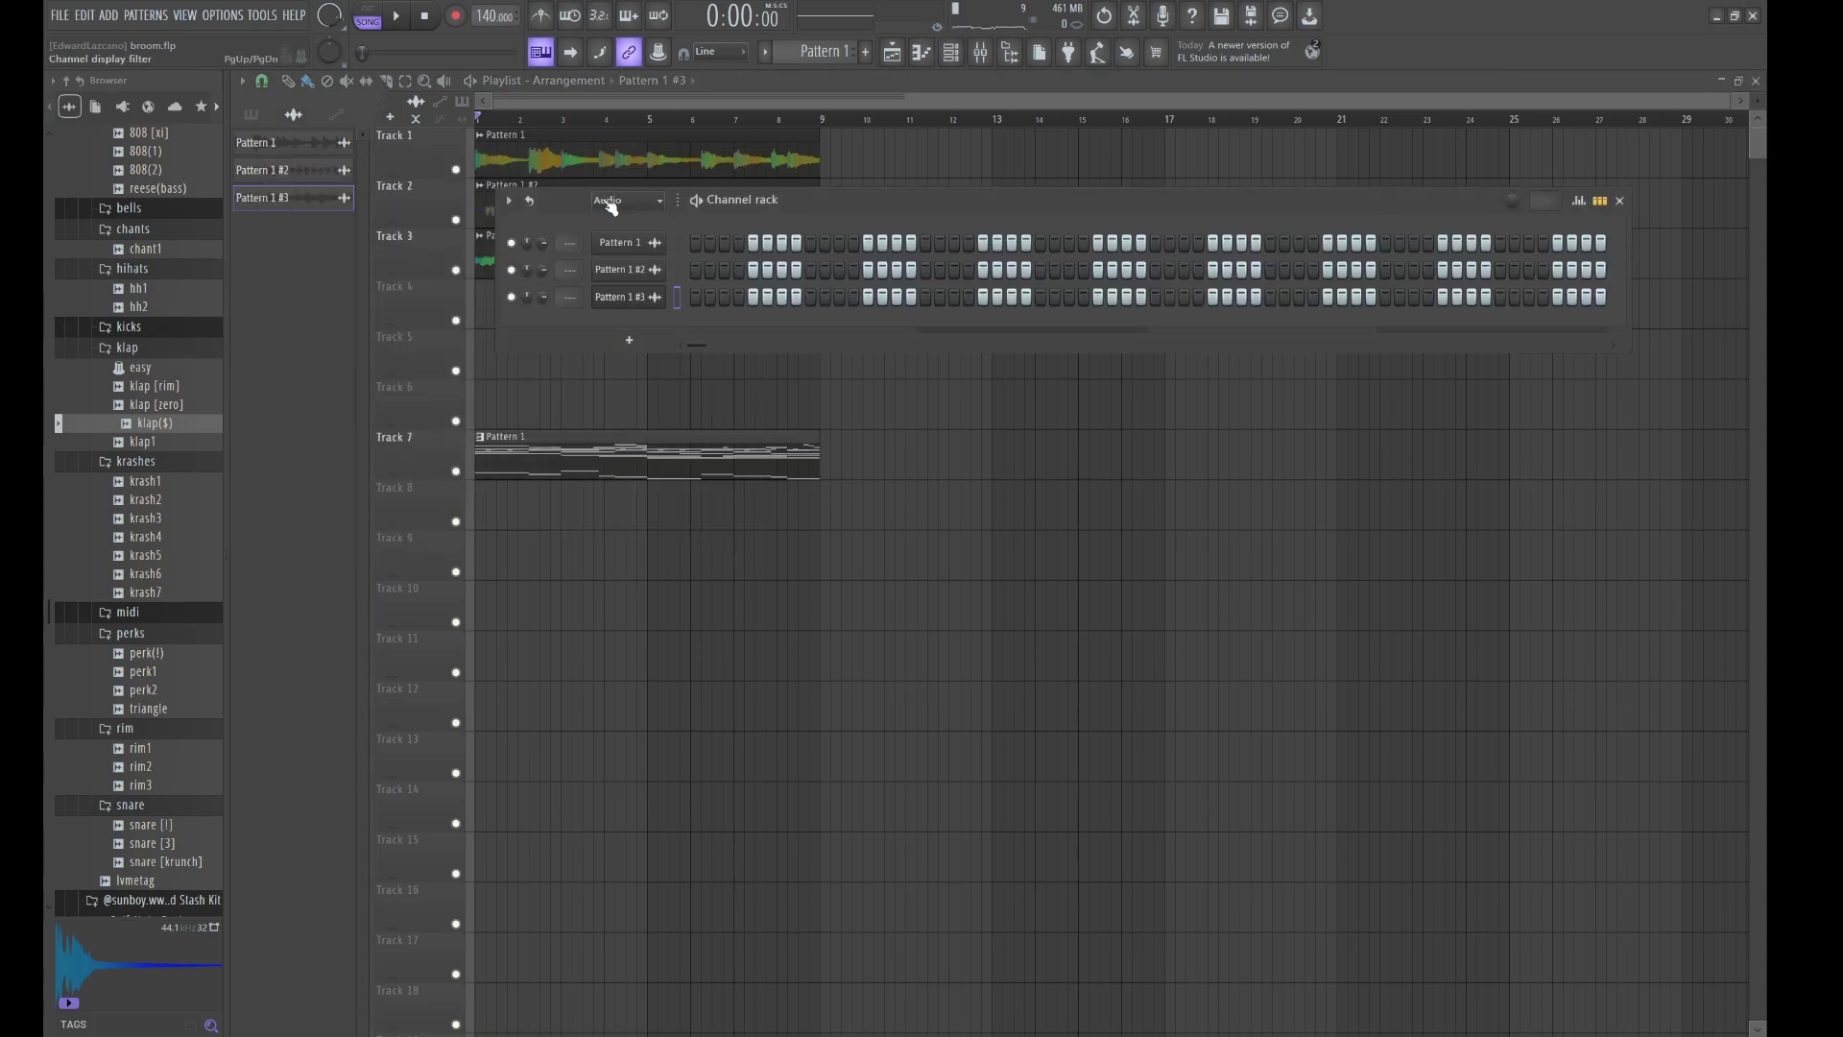
pyautogui.click(651, 200)
pyautogui.click(622, 211)
pyautogui.click(625, 352)
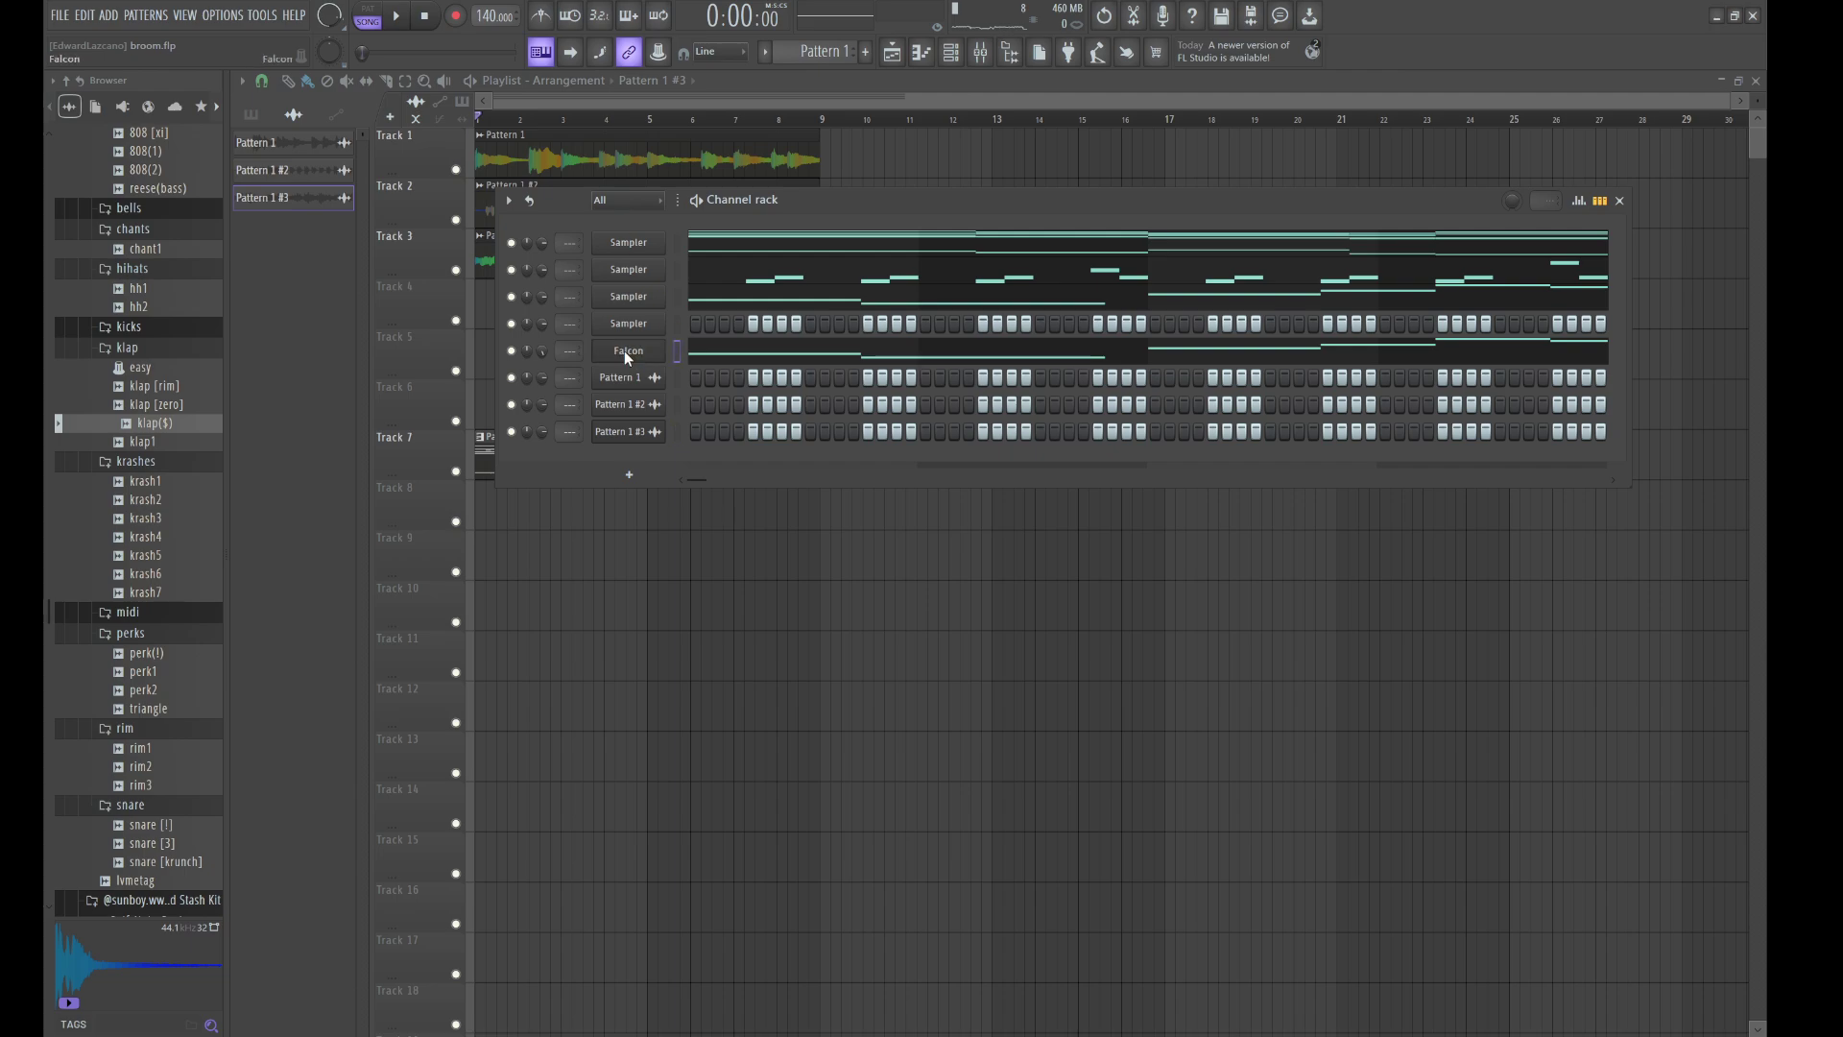
pyautogui.press('space')
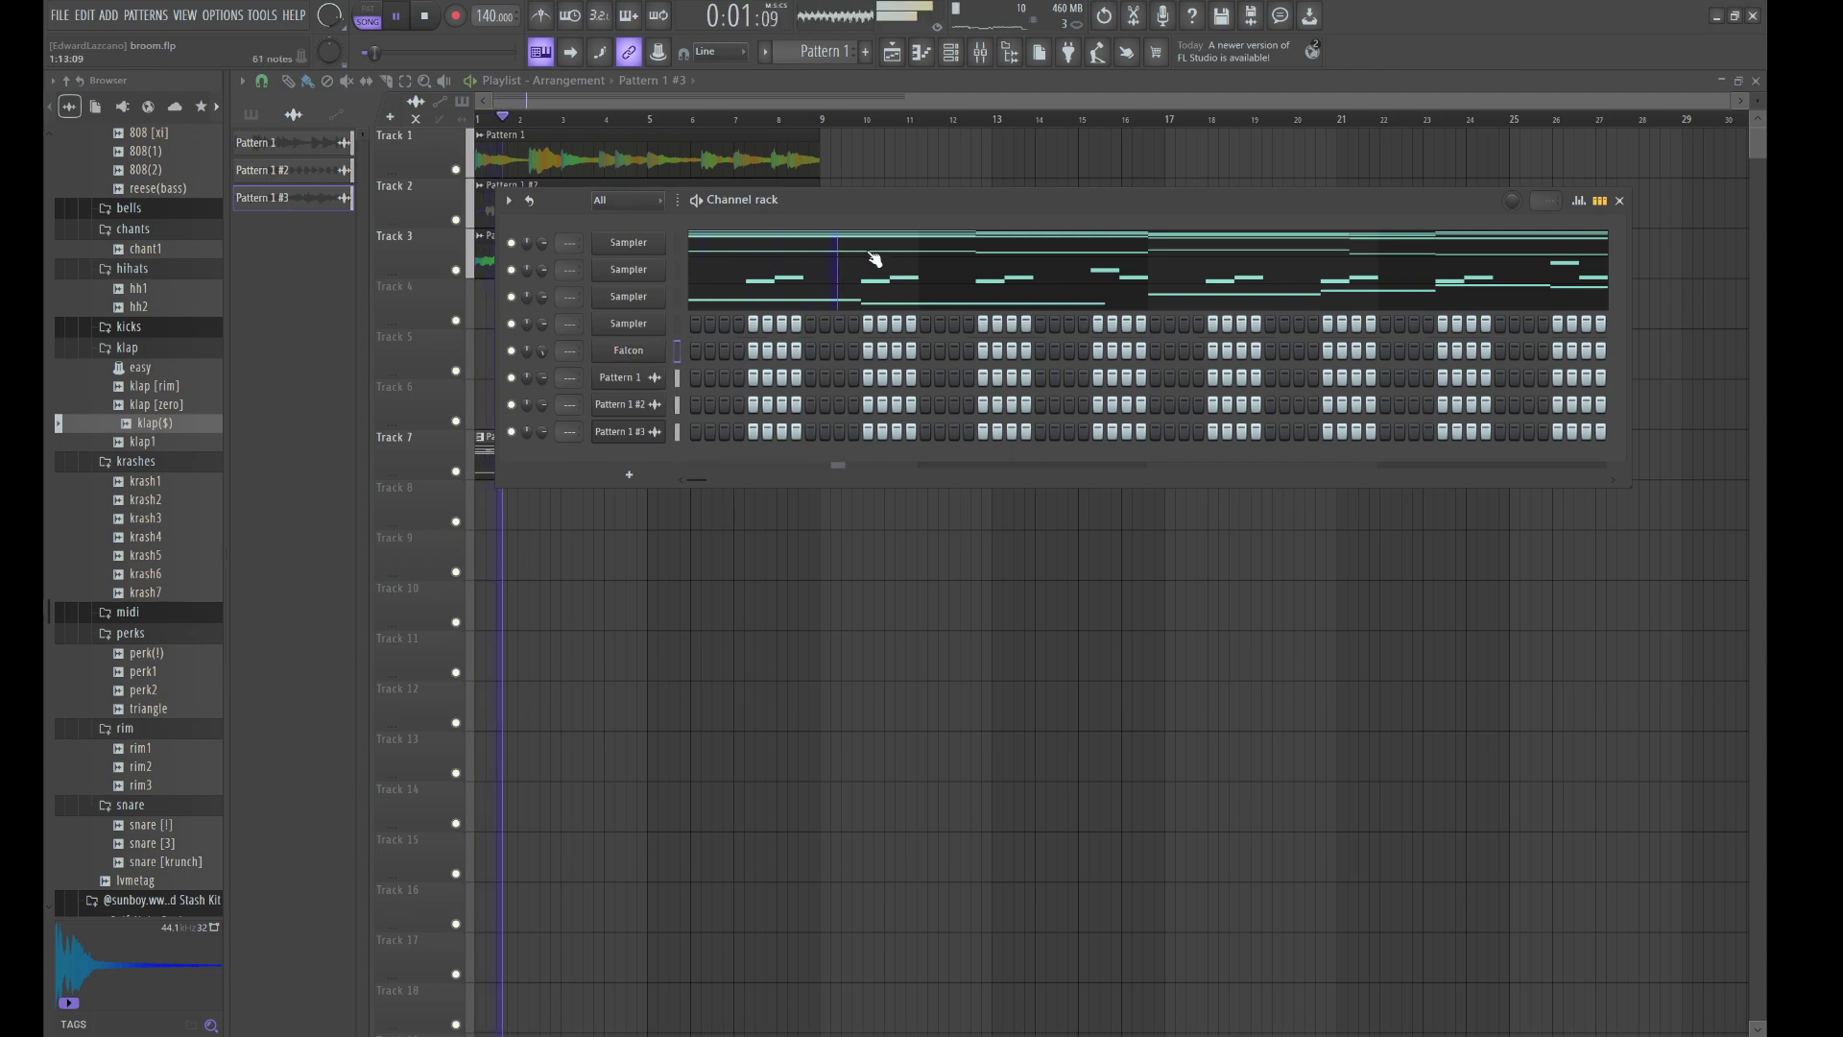
# - Open Falcon, browse the FM Tines presets and load Beautiful Strings from the 06 Strings folder
pyautogui.click(903, 169)
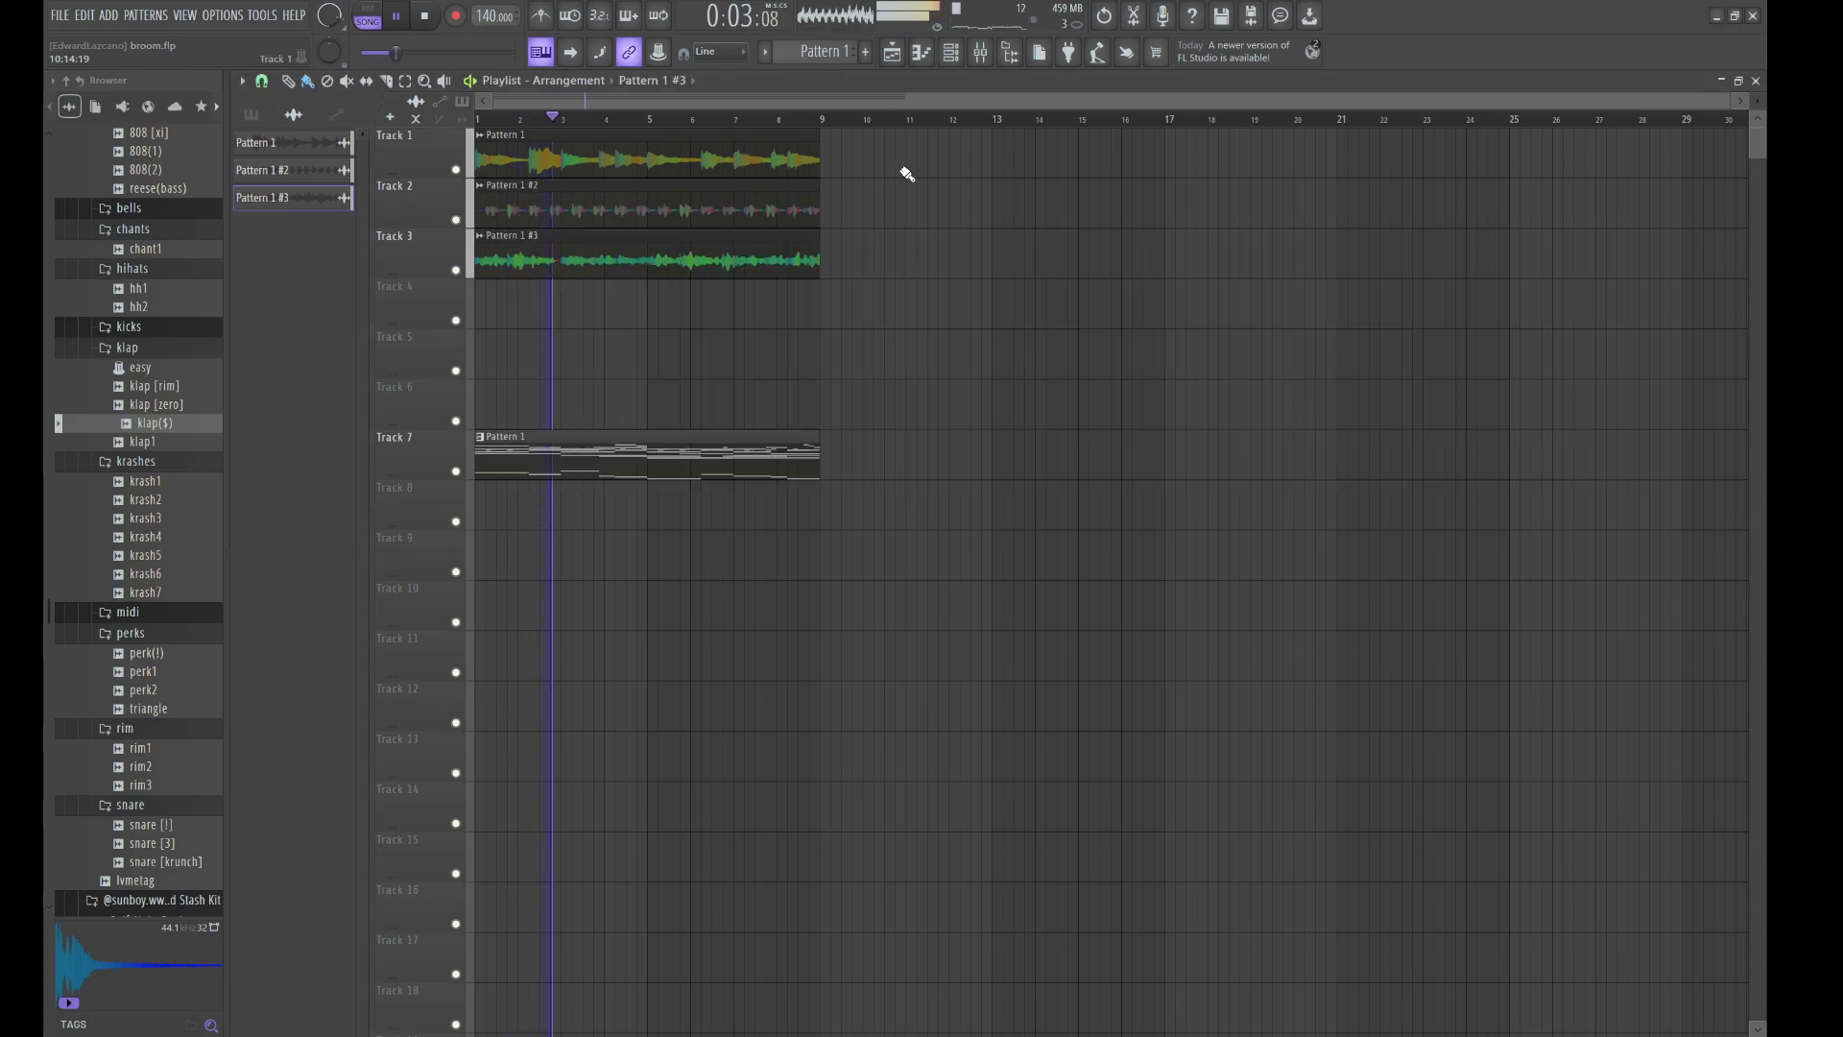
pyautogui.press('F6')
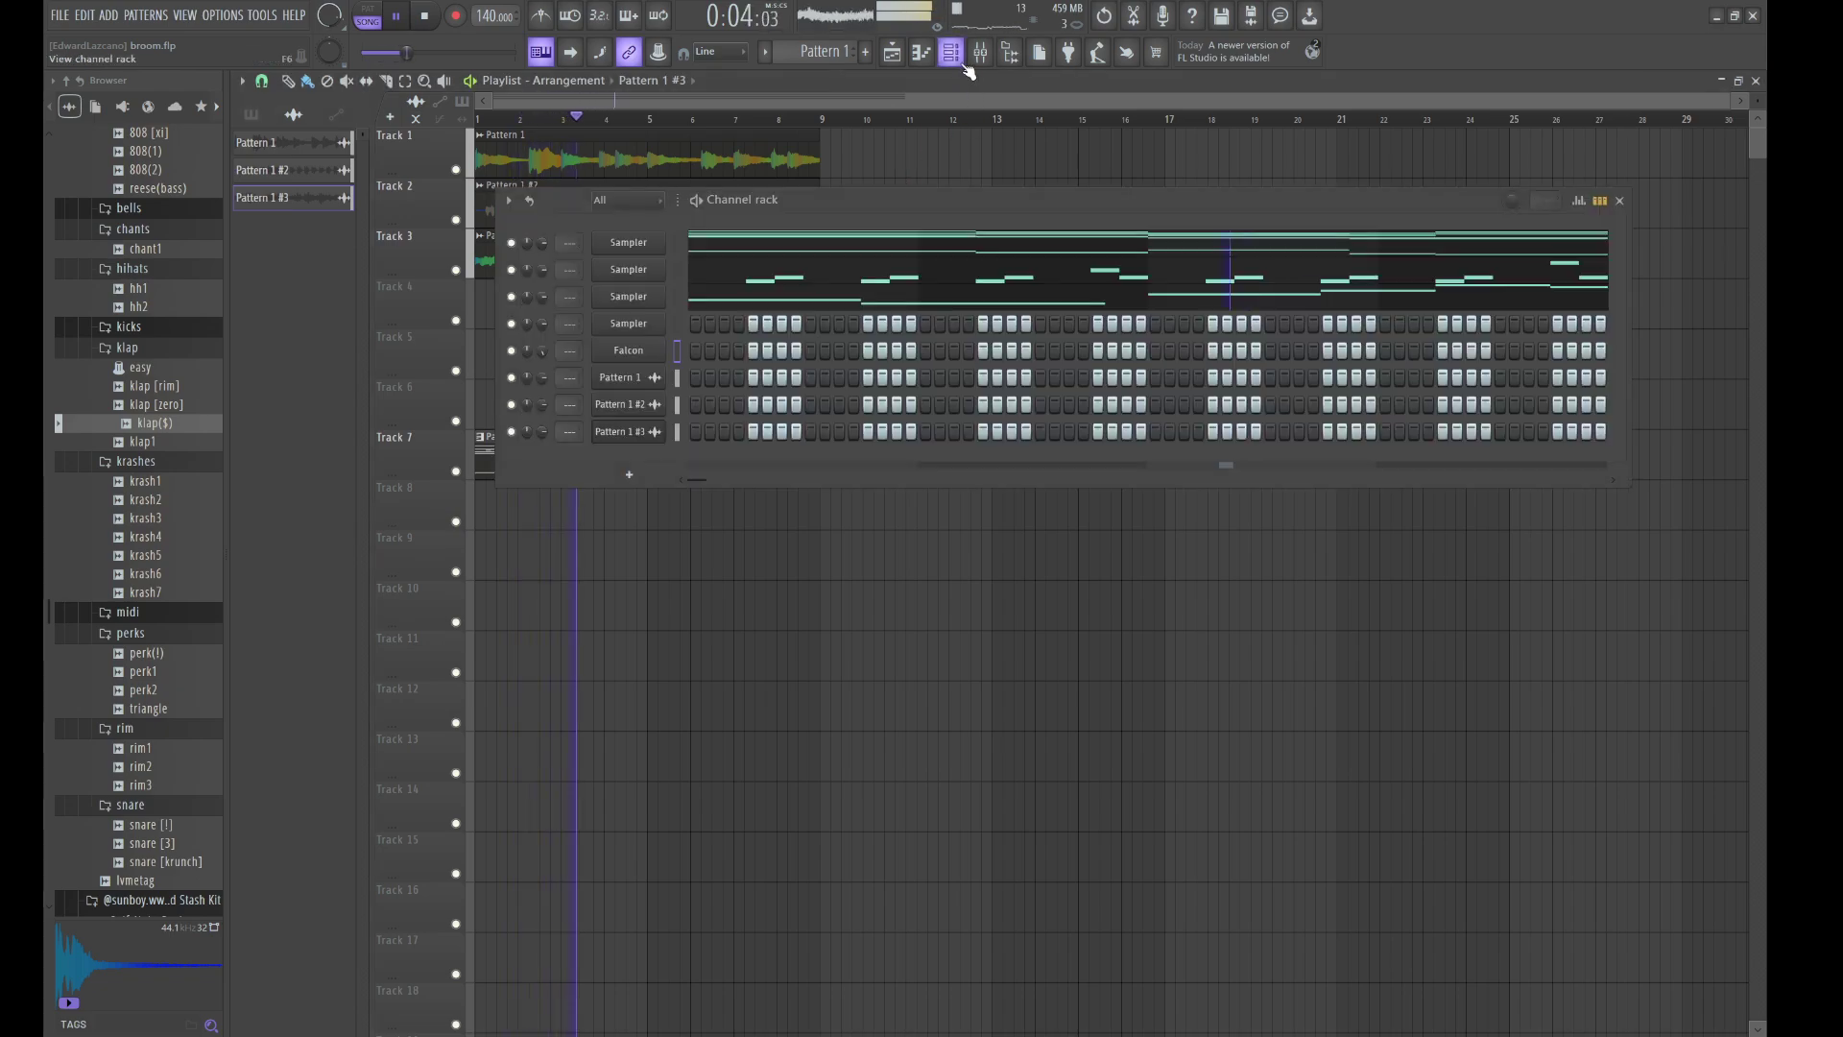
pyautogui.click(638, 352)
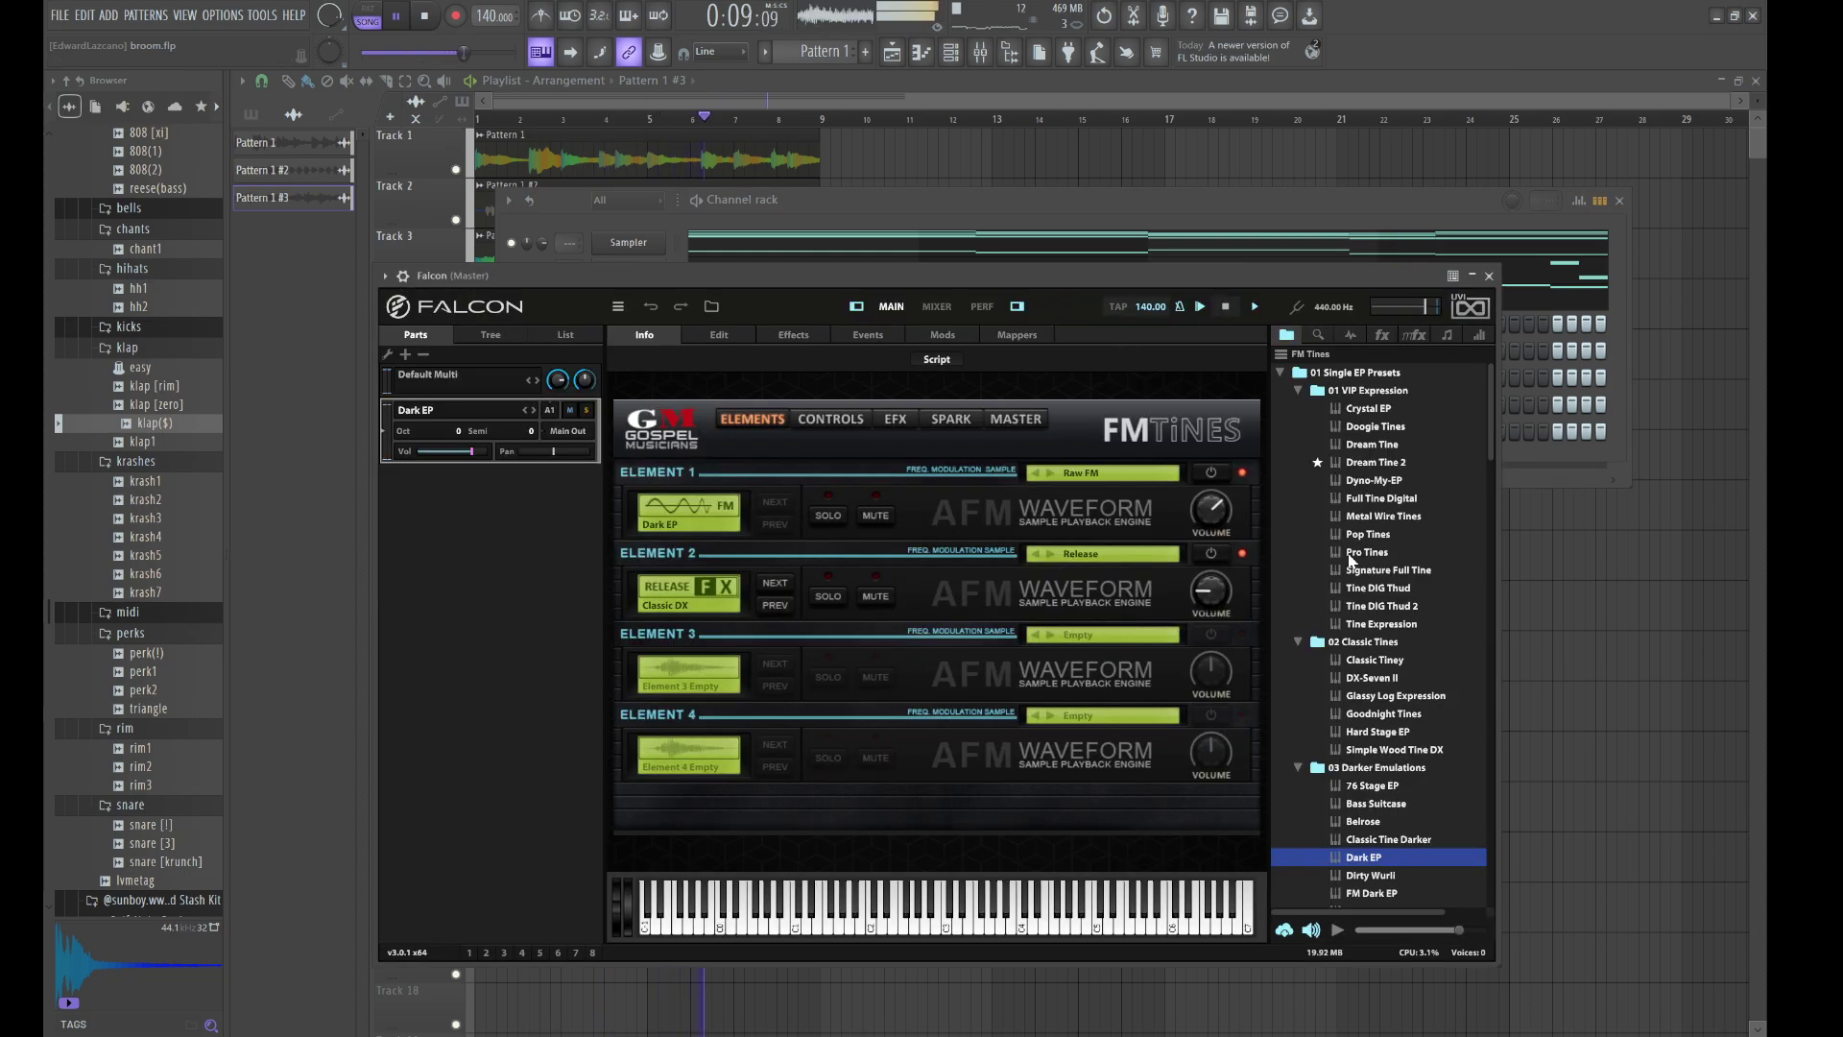
pyautogui.scroll(-10, 1358, 538)
pyautogui.scroll(-3, 1349, 592)
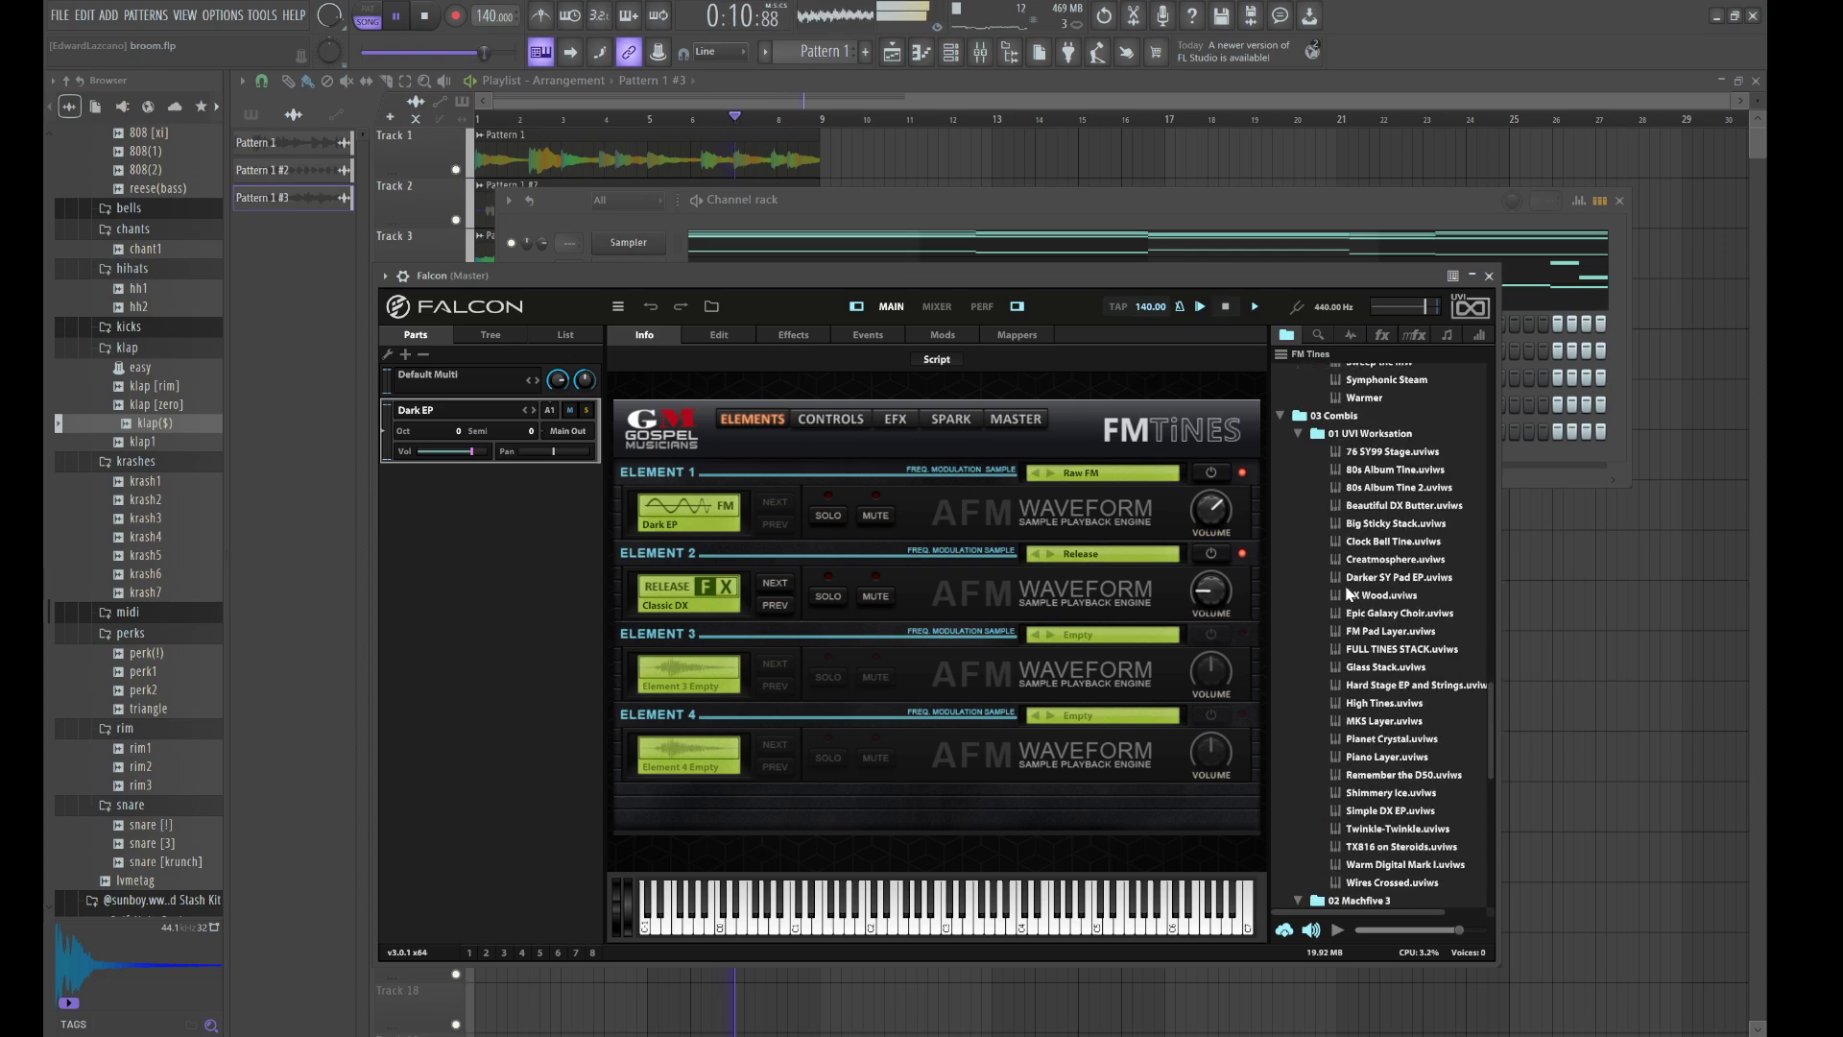
pyautogui.scroll(-10, 1349, 600)
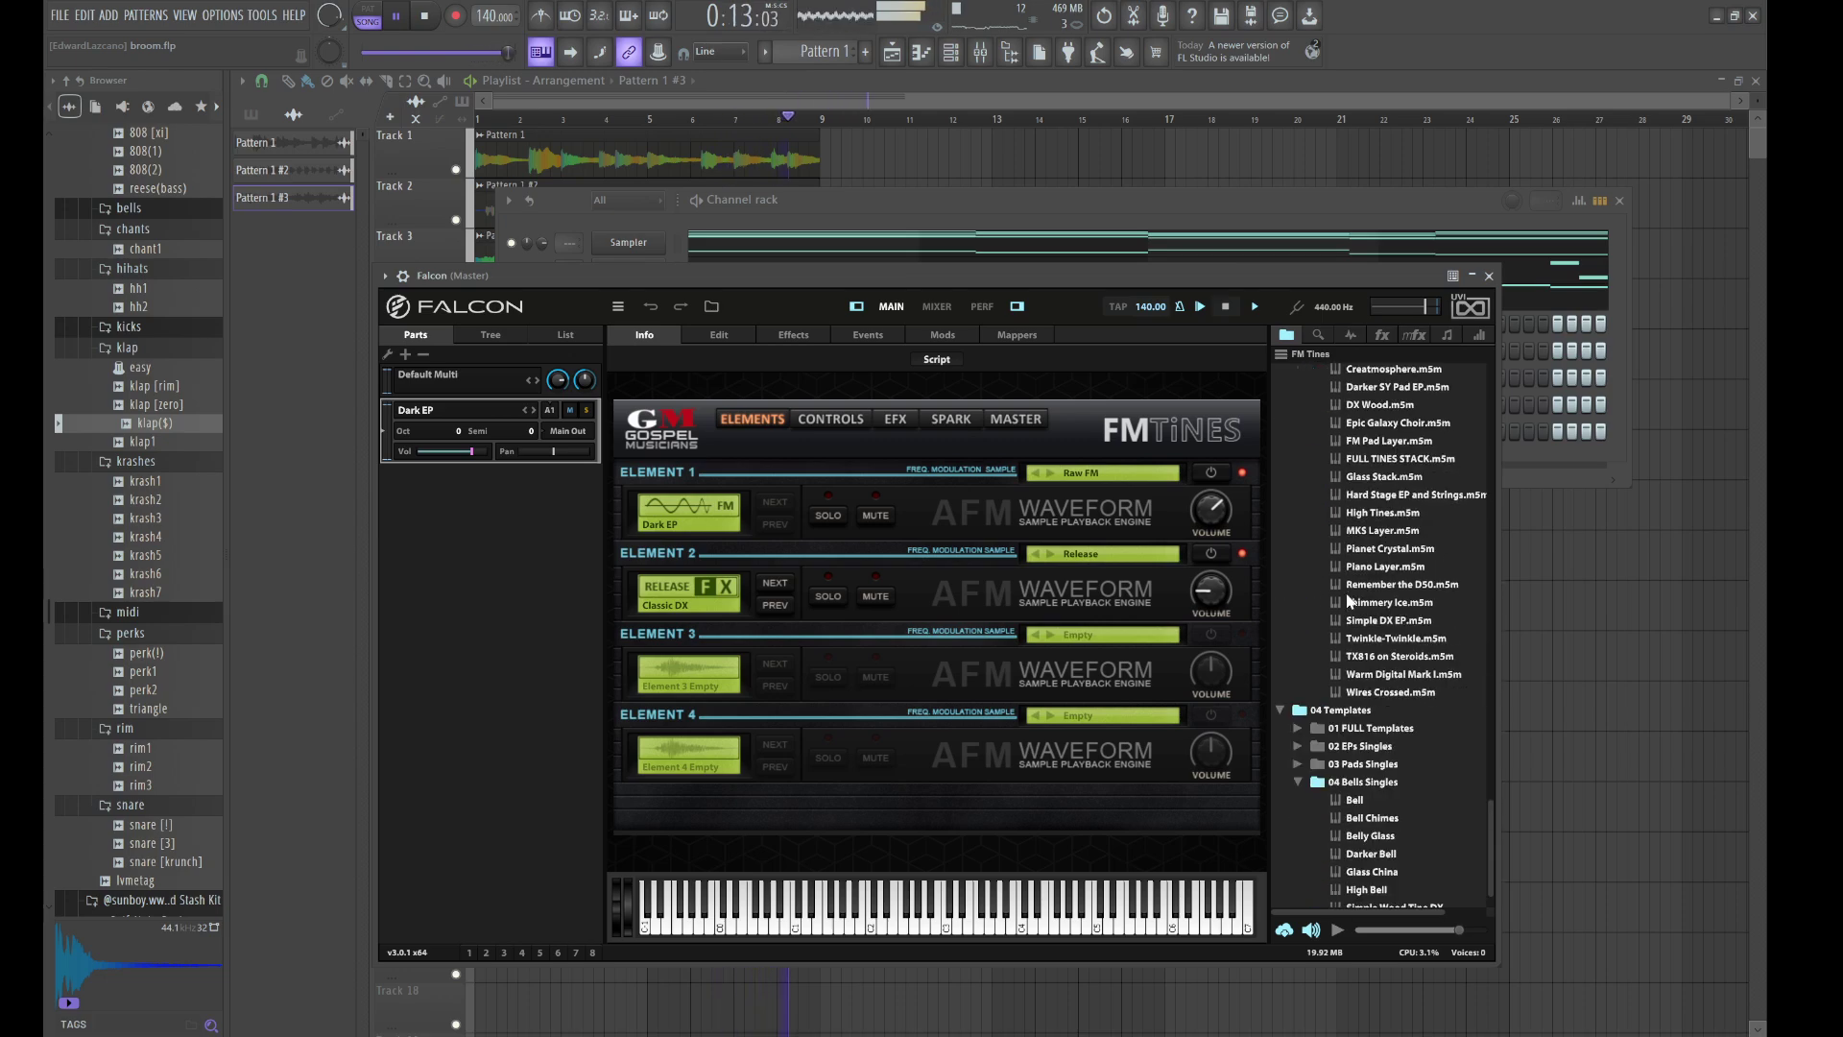
pyautogui.scroll(10, 1349, 600)
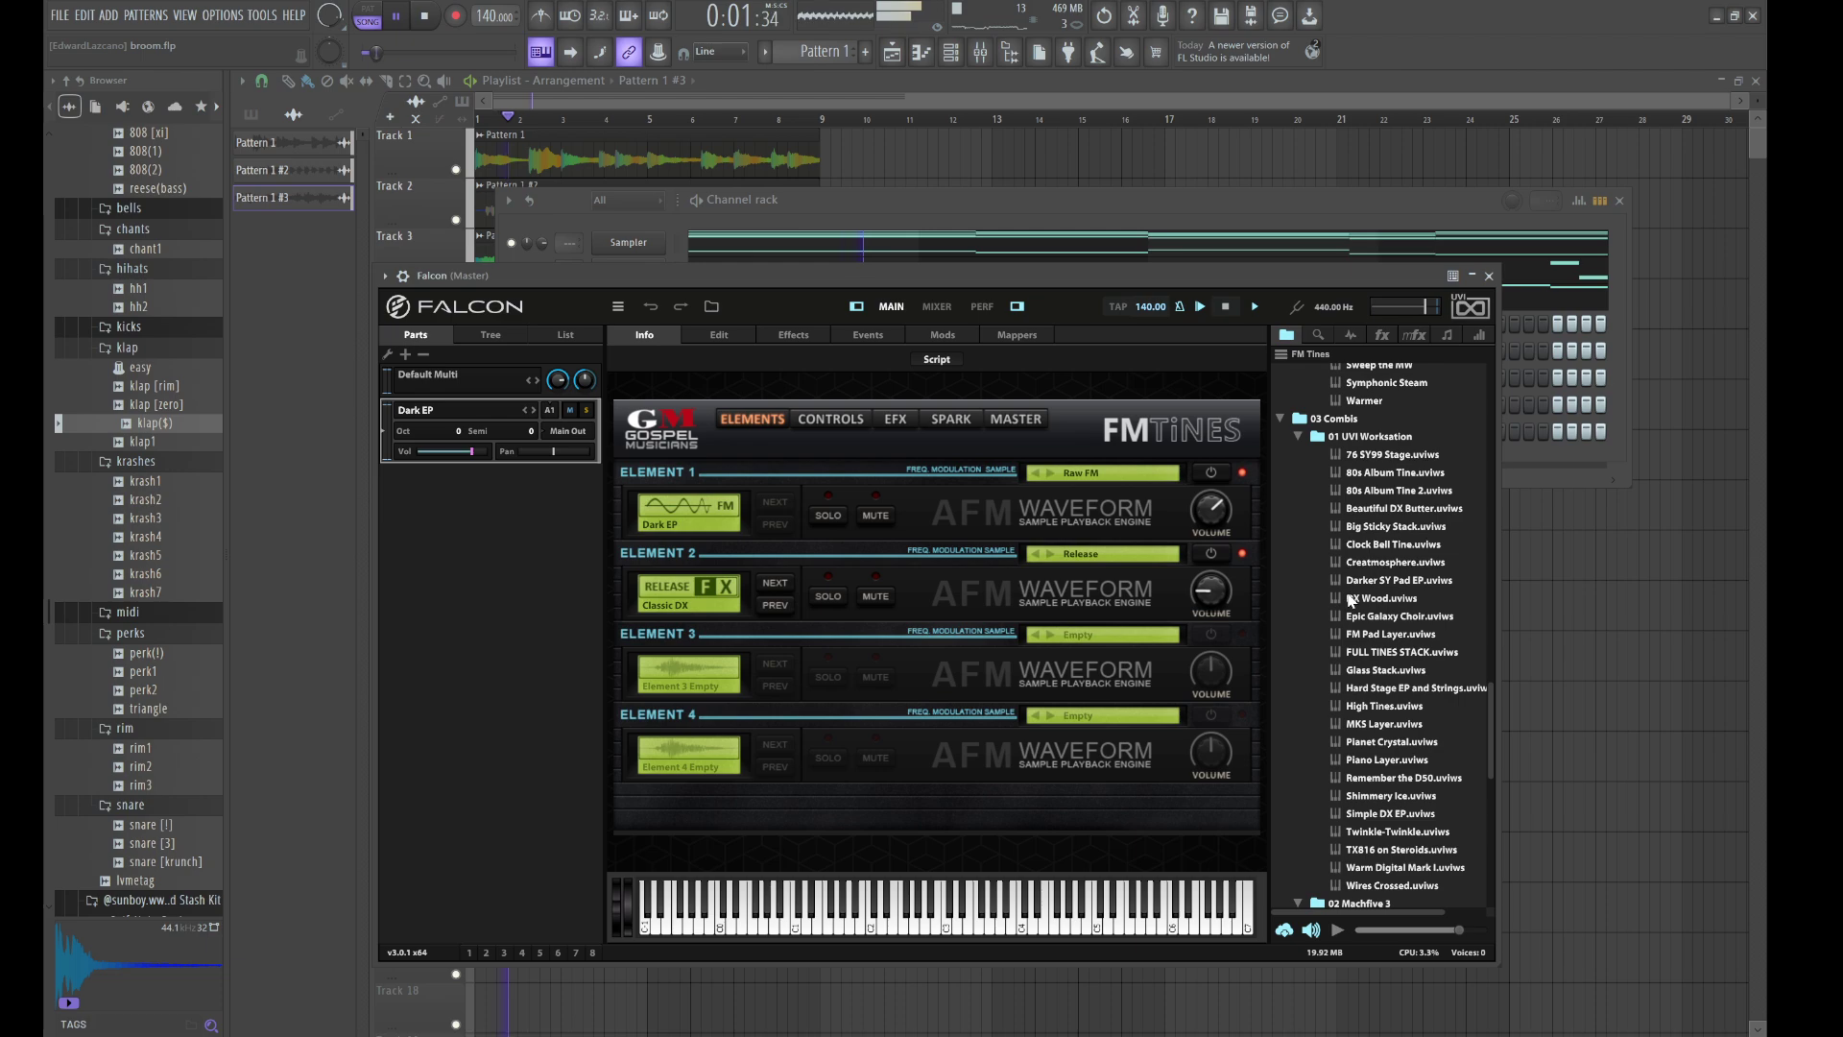
pyautogui.scroll(5, 1351, 600)
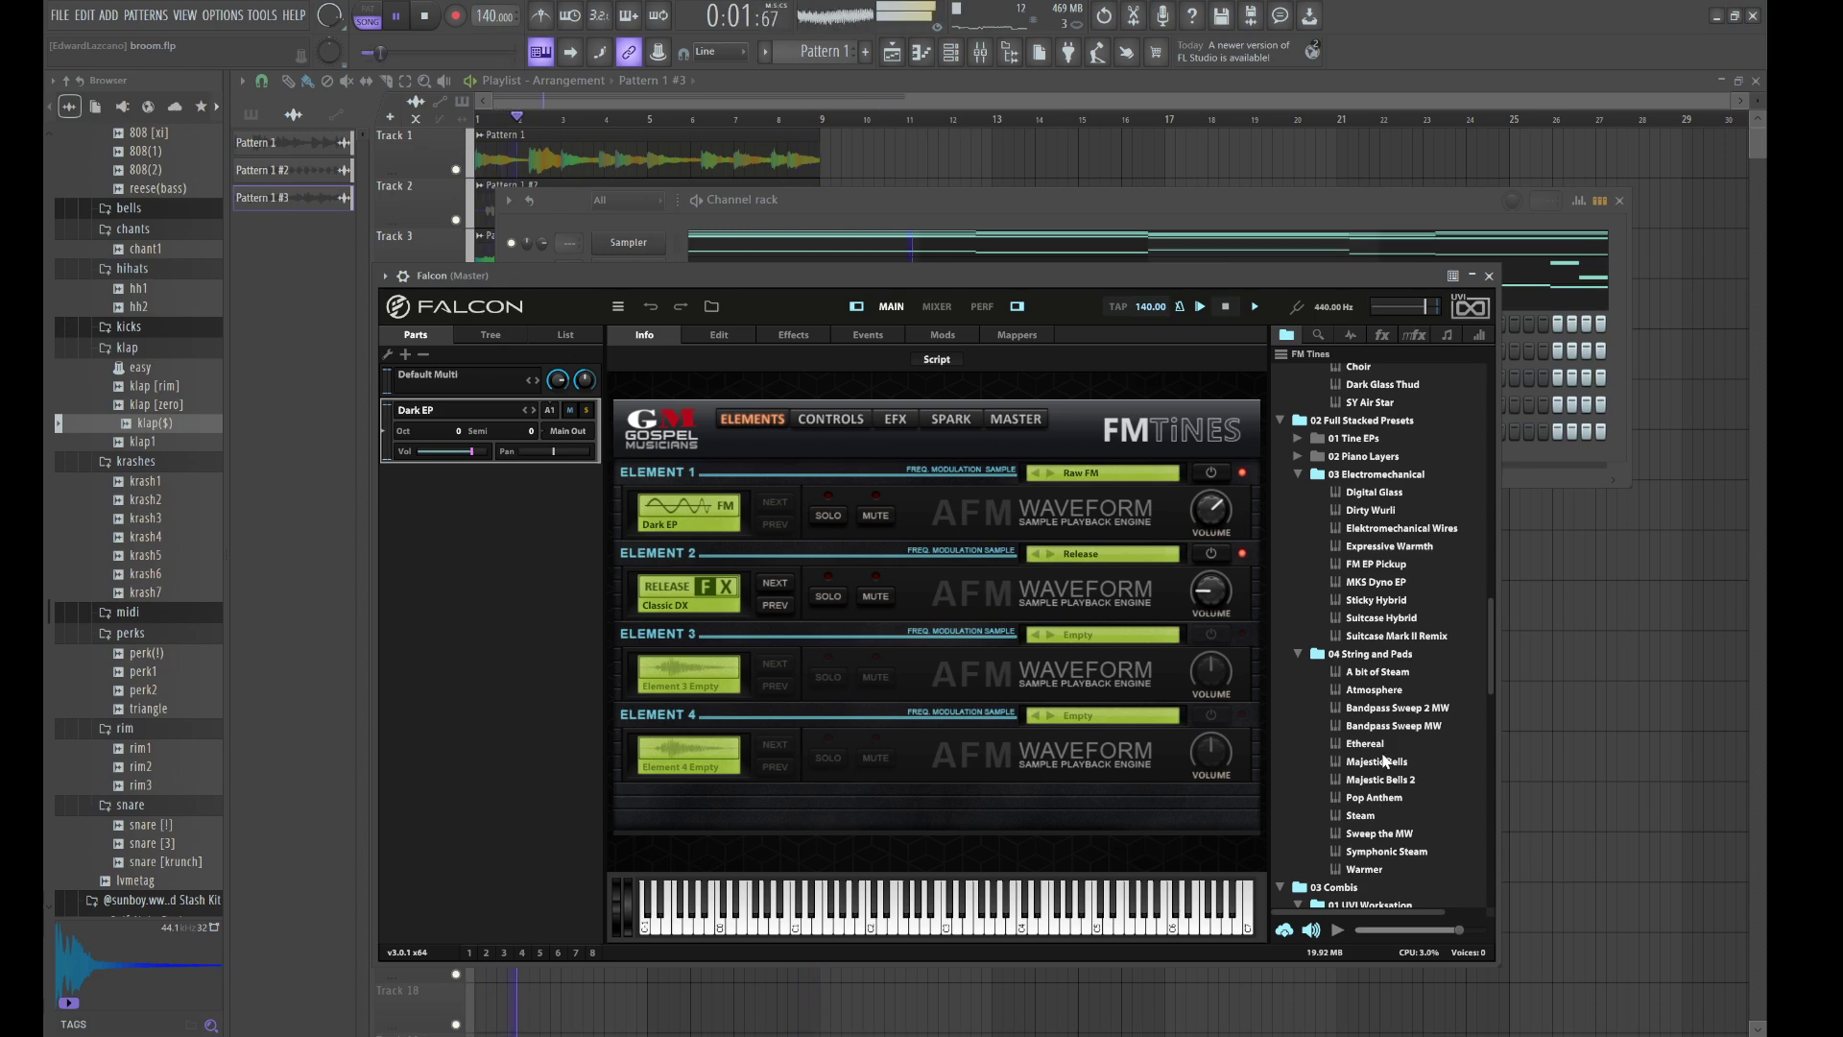
pyautogui.scroll(2, 1386, 782)
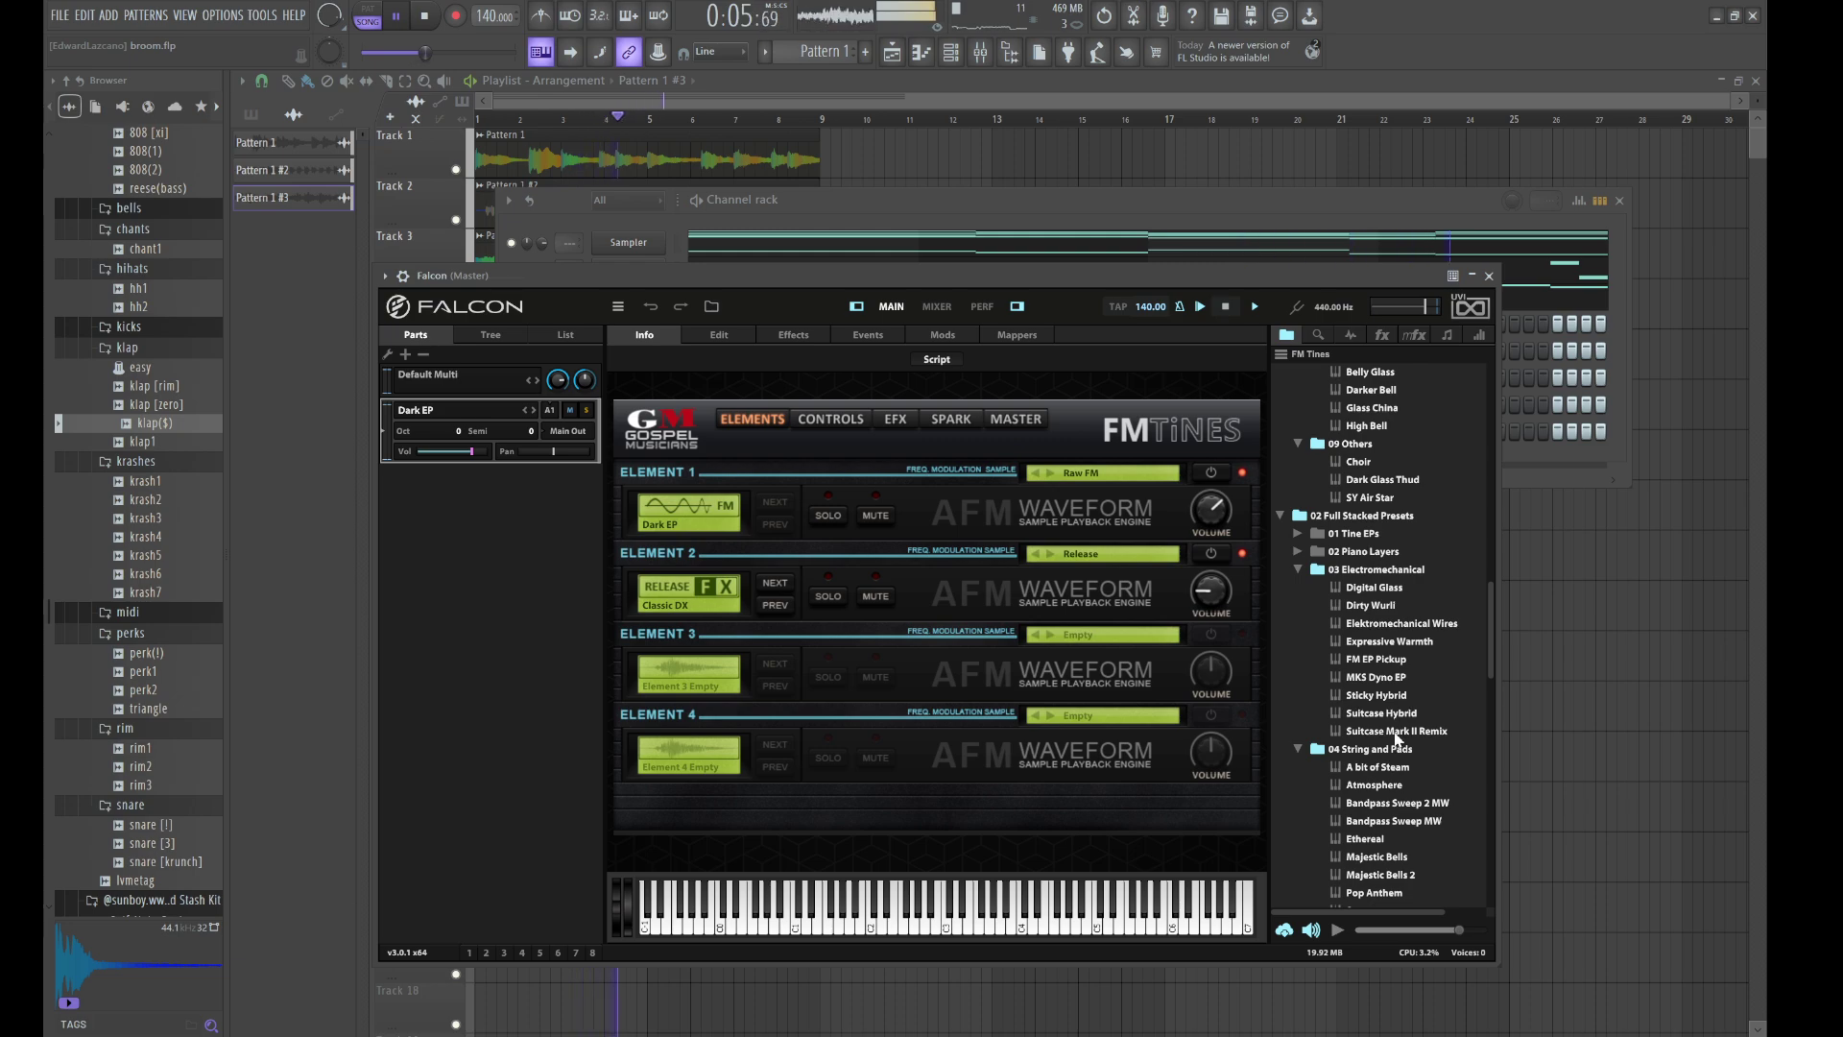
pyautogui.scroll(-8, 1397, 739)
pyautogui.scroll(-8, 1396, 739)
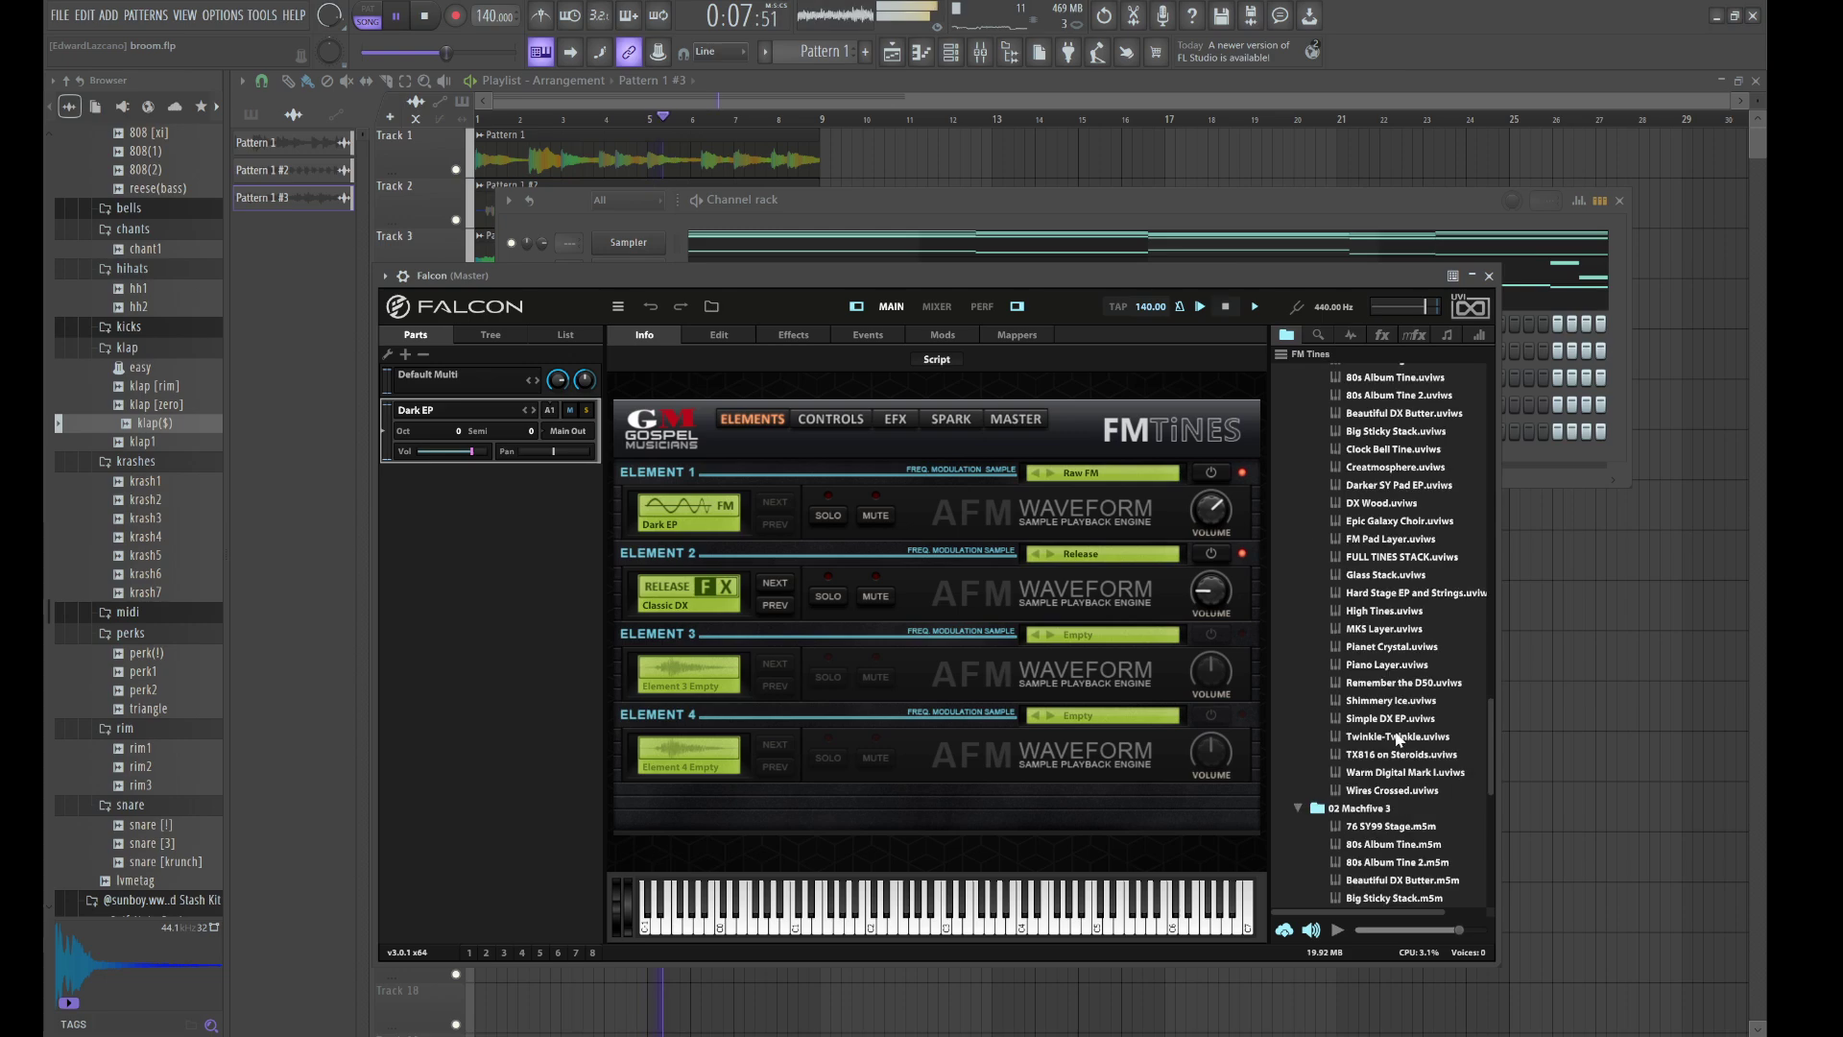
pyautogui.scroll(20, 1397, 739)
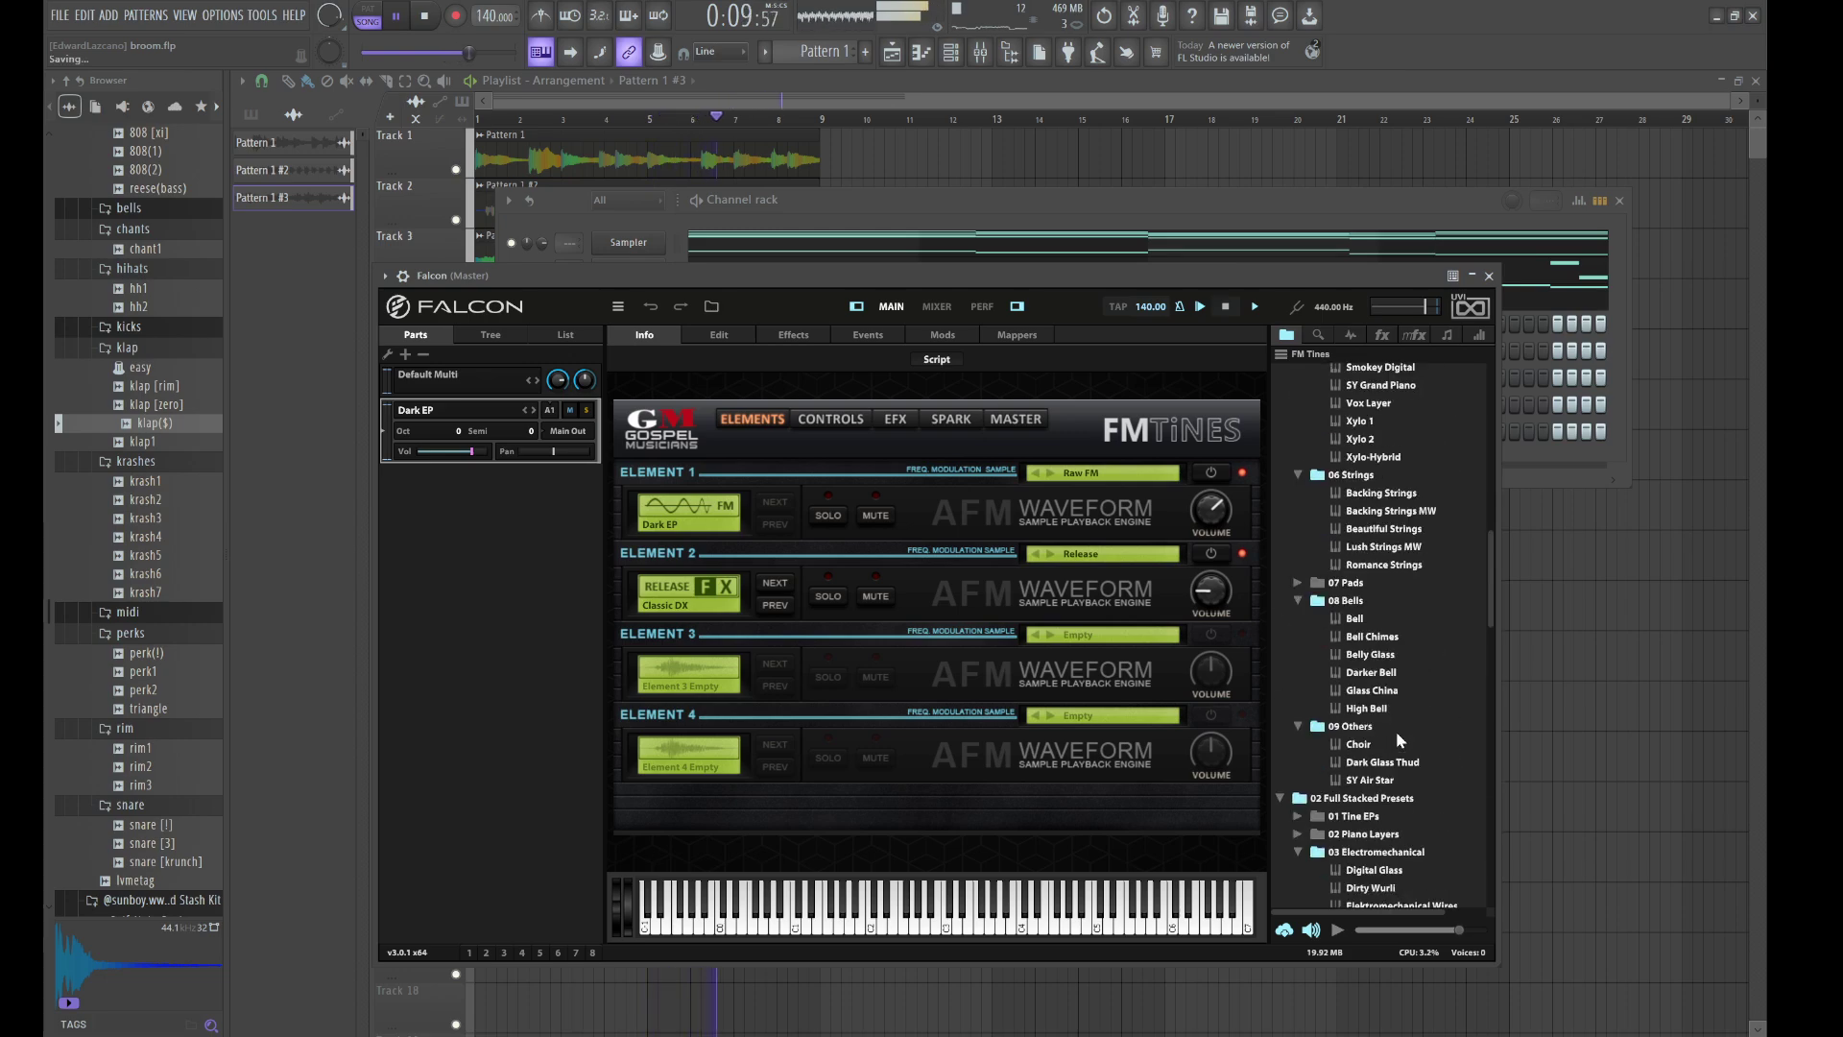
pyautogui.click(1370, 531)
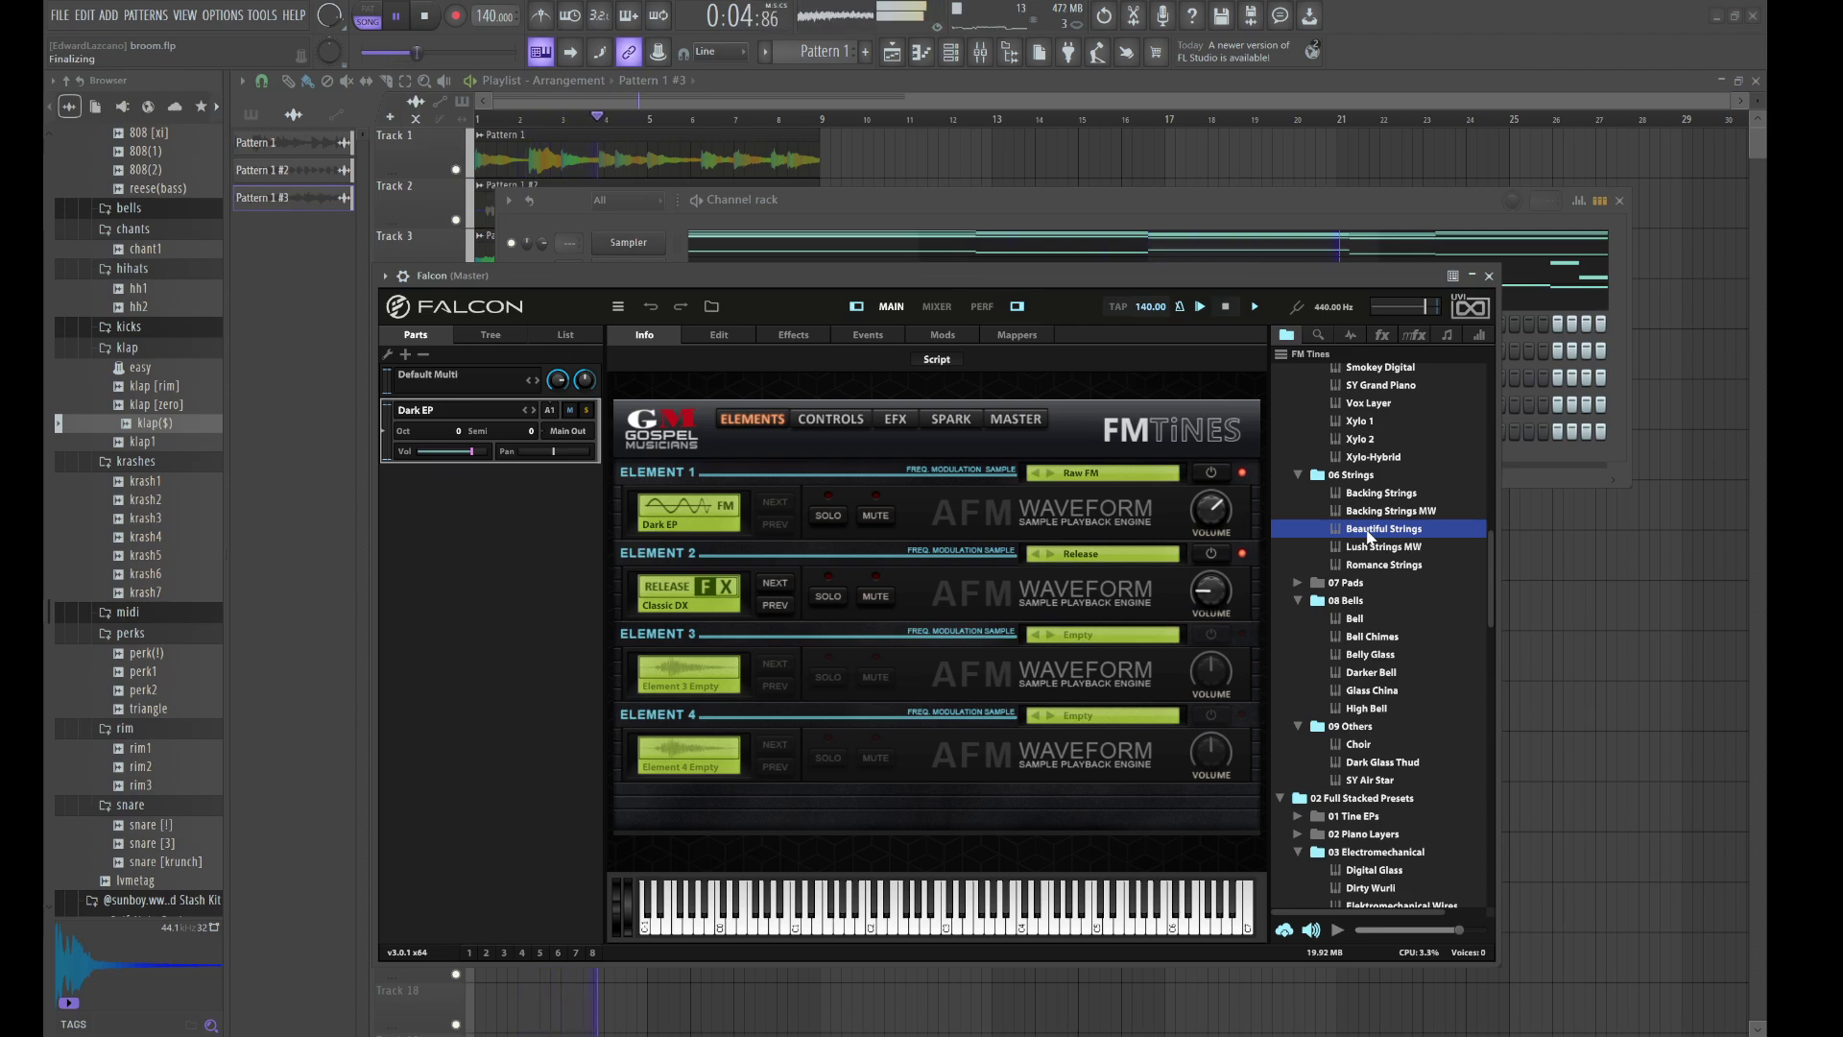
# - Draw consecutive E6, D#6, F#6 and E6 strings notes in Falcon's piano roll from bar 1, each 1.75 bars long
pyautogui.click(861, 200)
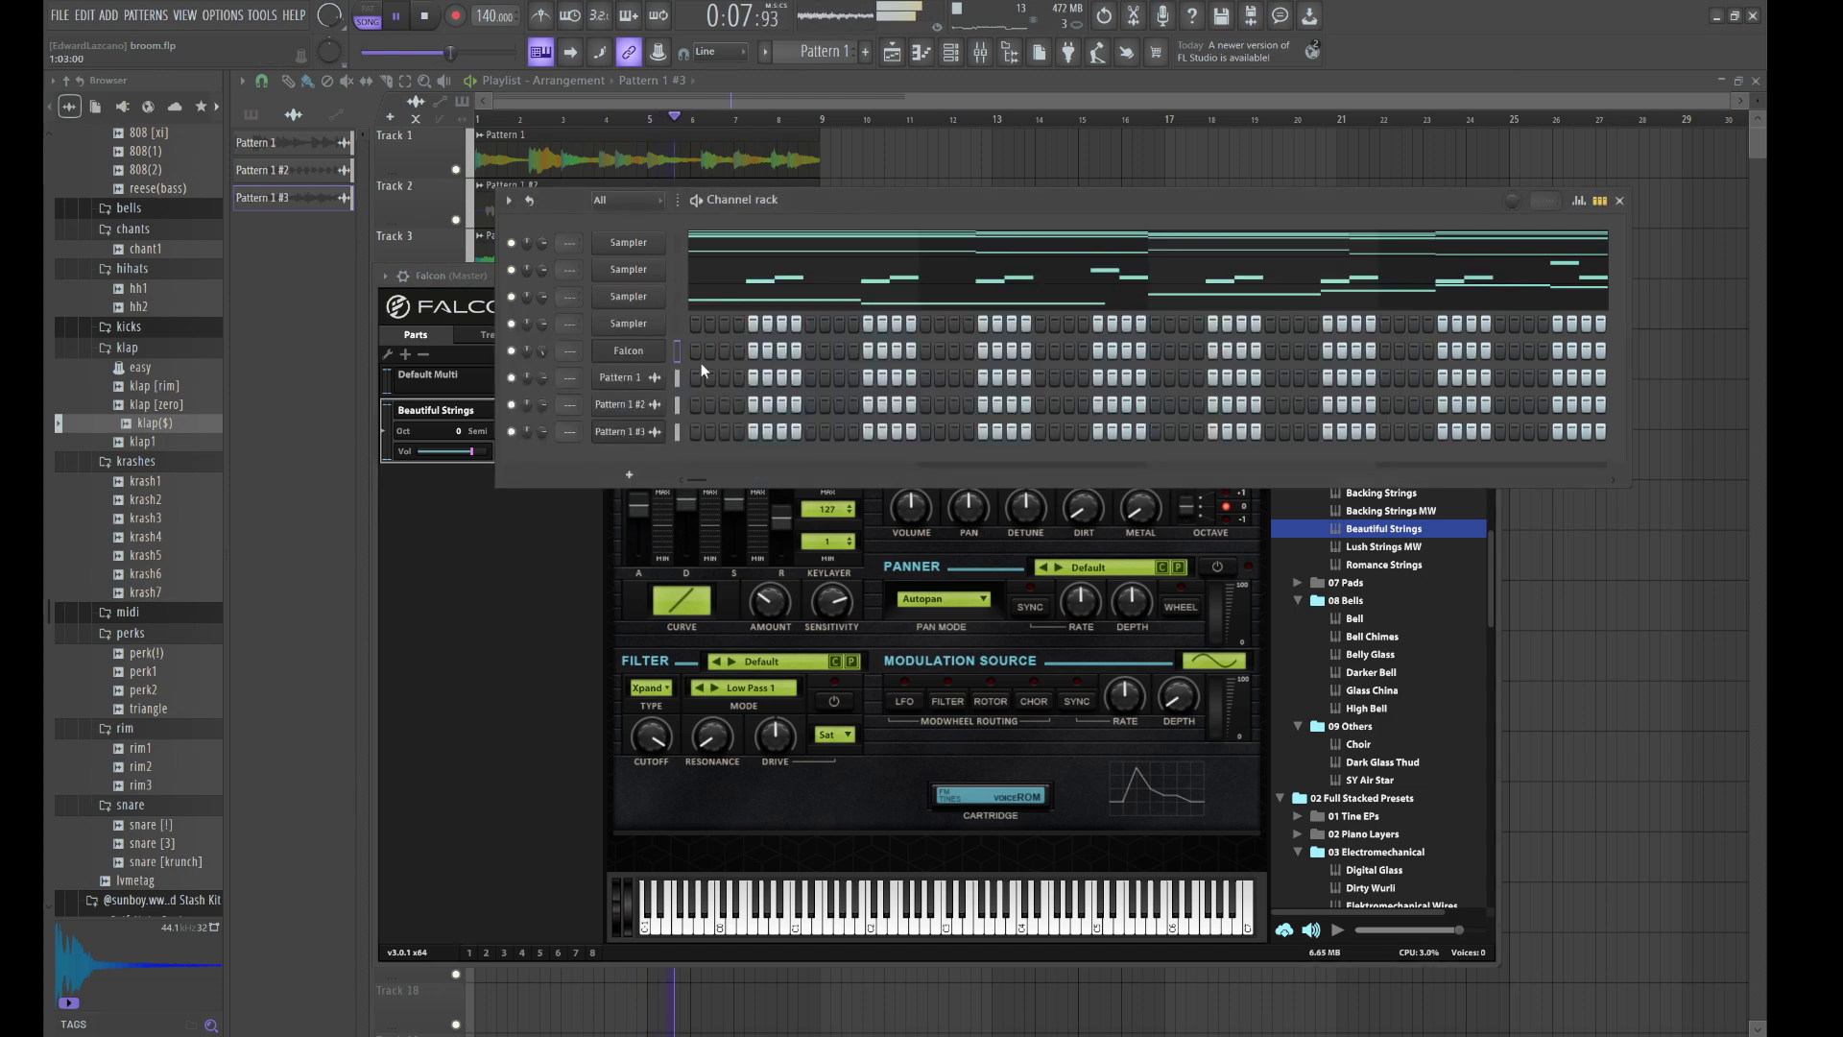
pyautogui.press('F7')
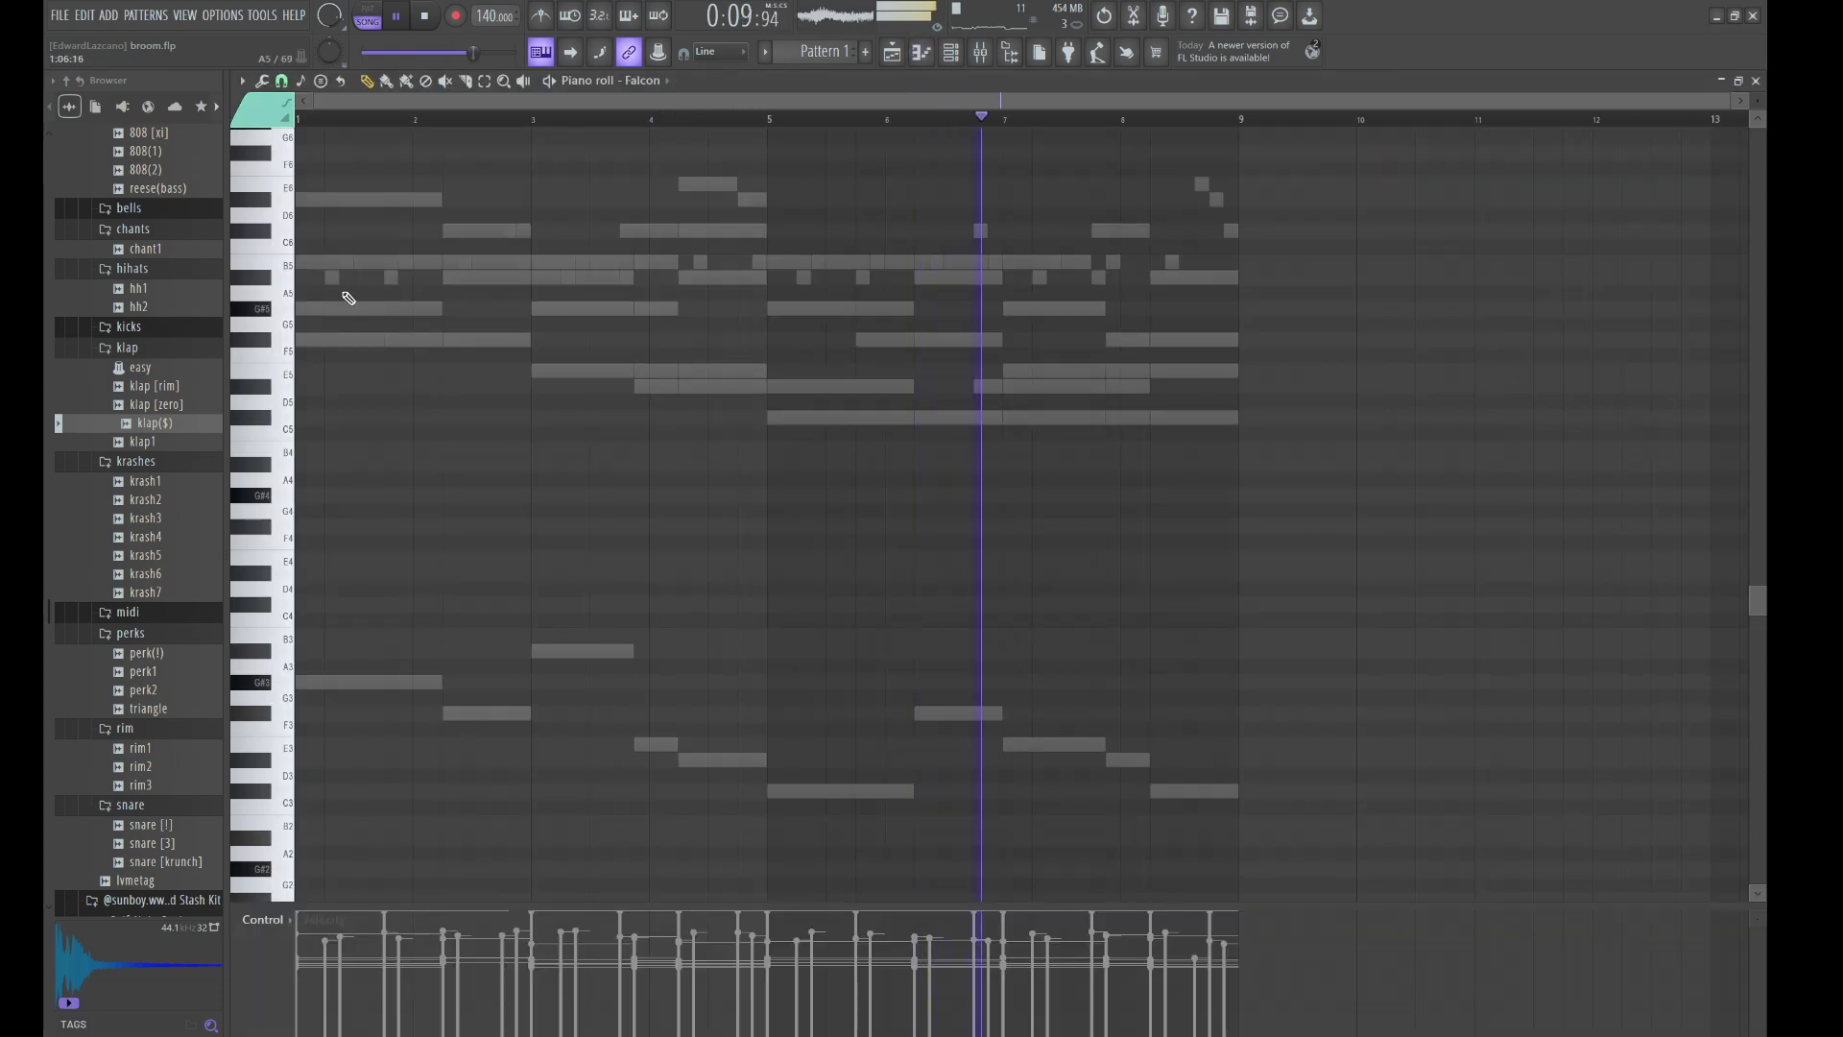
pyautogui.click(303, 186)
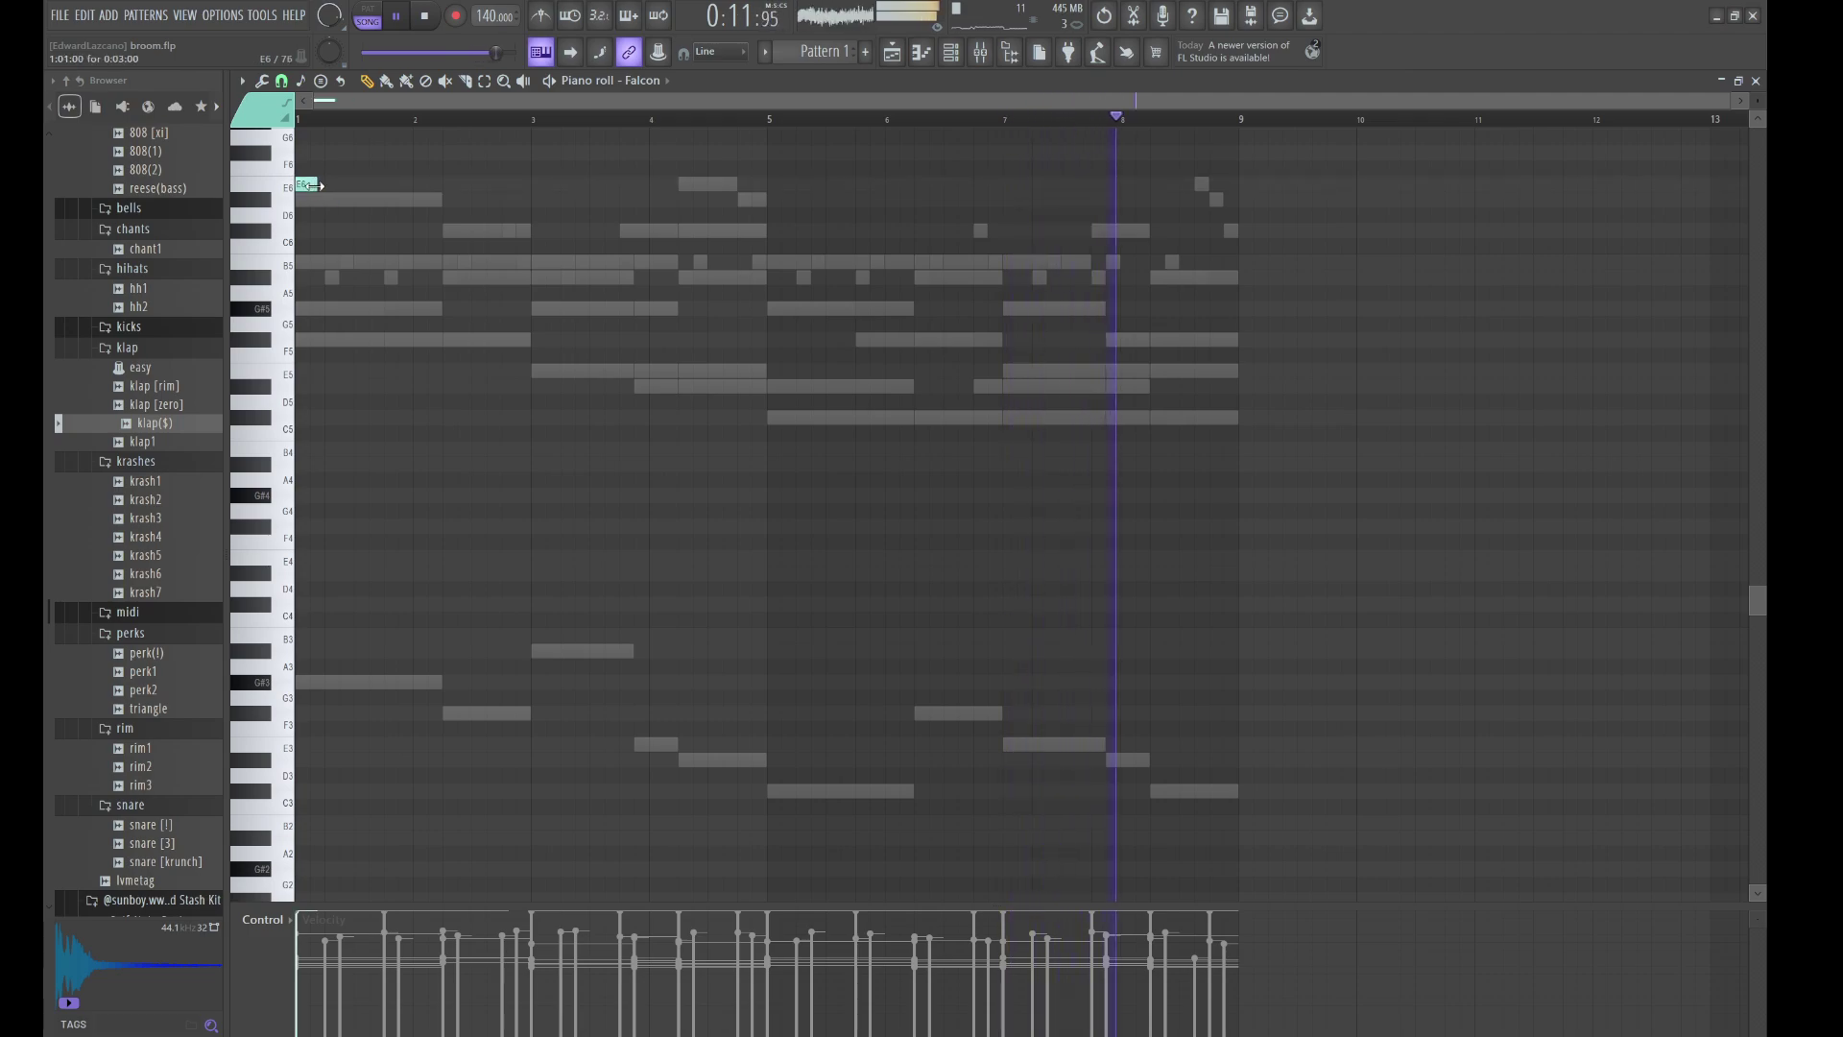
pyautogui.moveTo(321, 188); pyautogui.dragTo(501, 192)
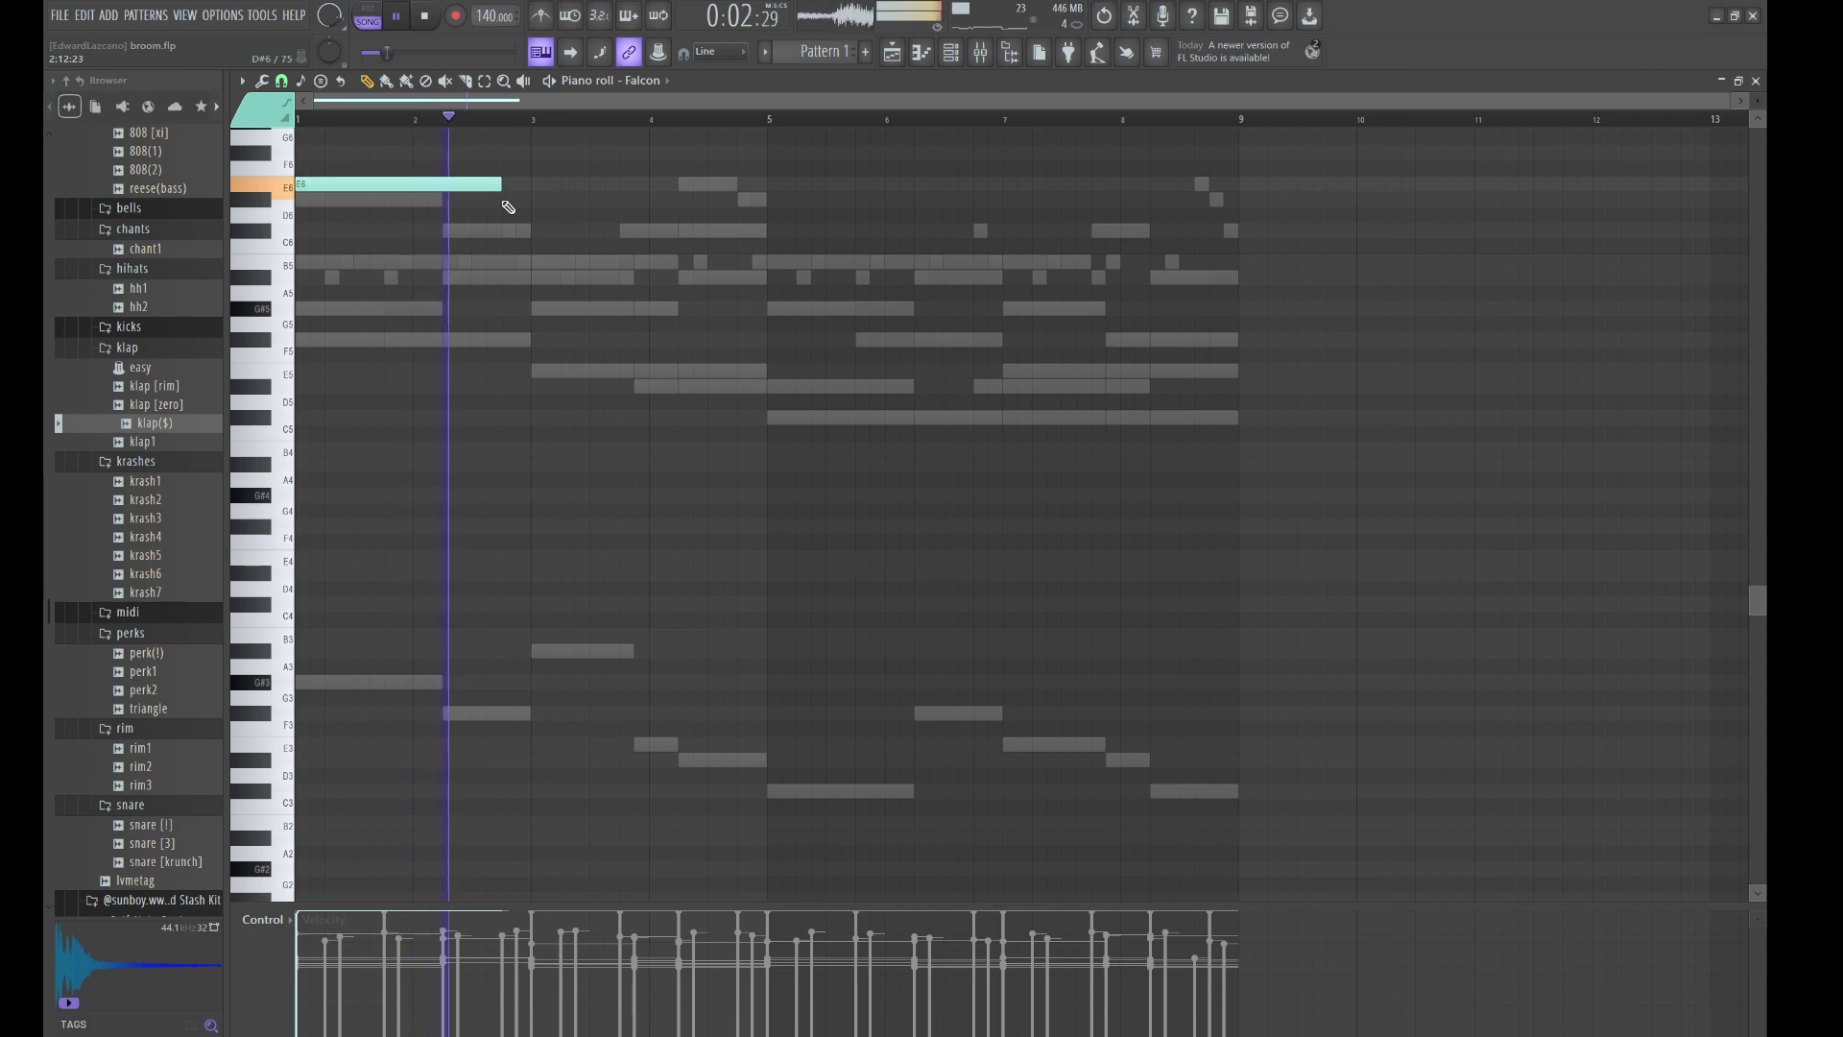
pyautogui.click(506, 202)
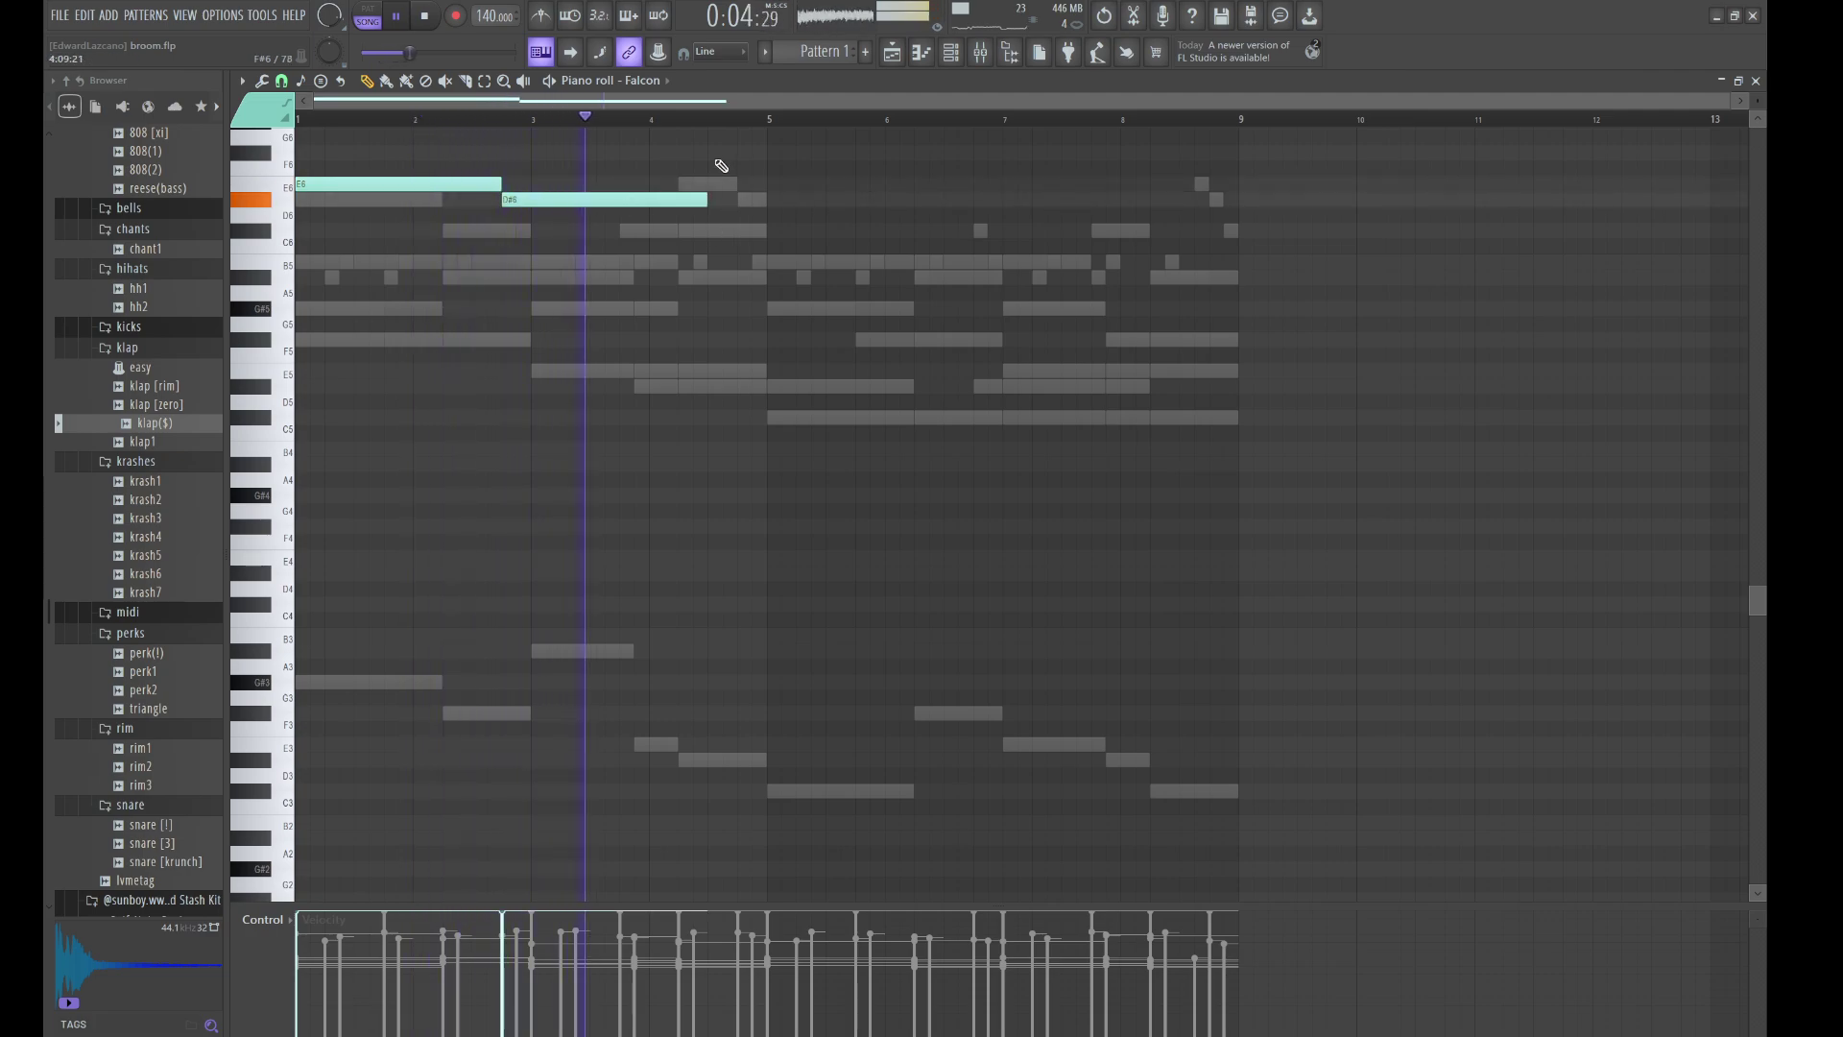
pyautogui.click(710, 150)
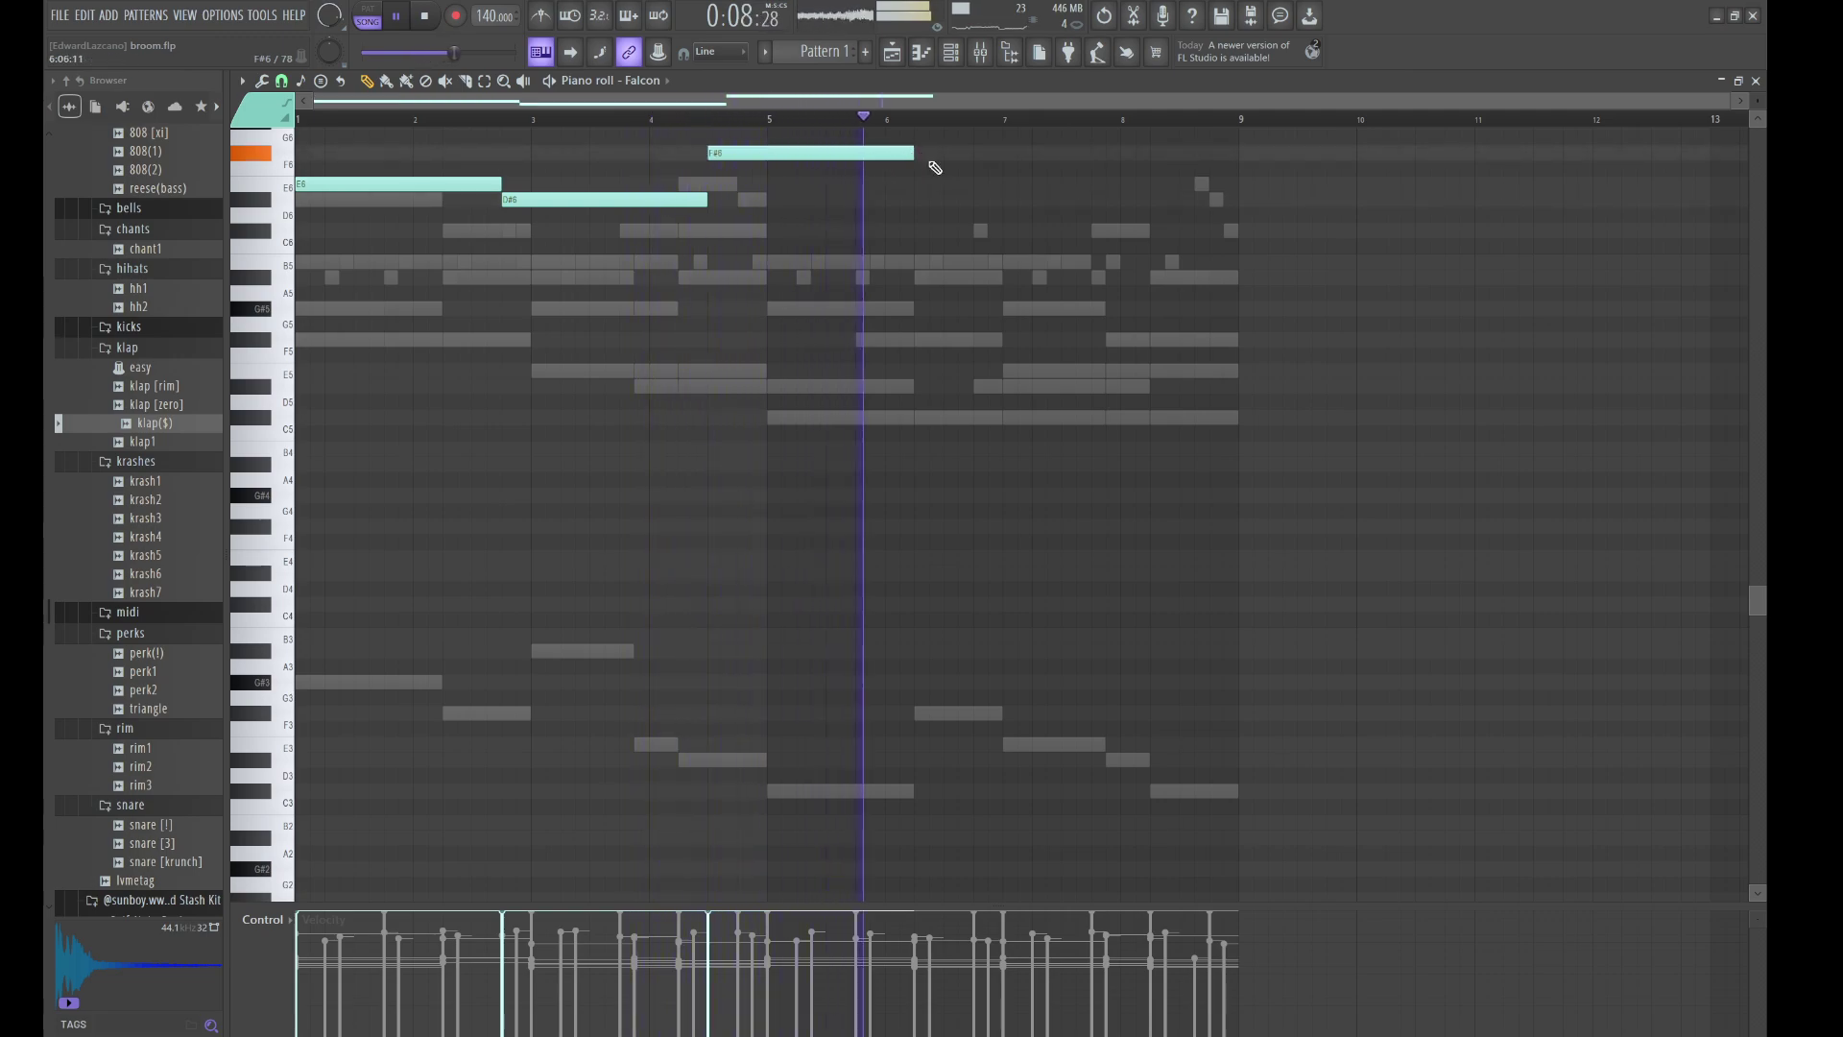
pyautogui.click(926, 184)
pyautogui.moveTo(953, 183); pyautogui.dragTo(946, 183)
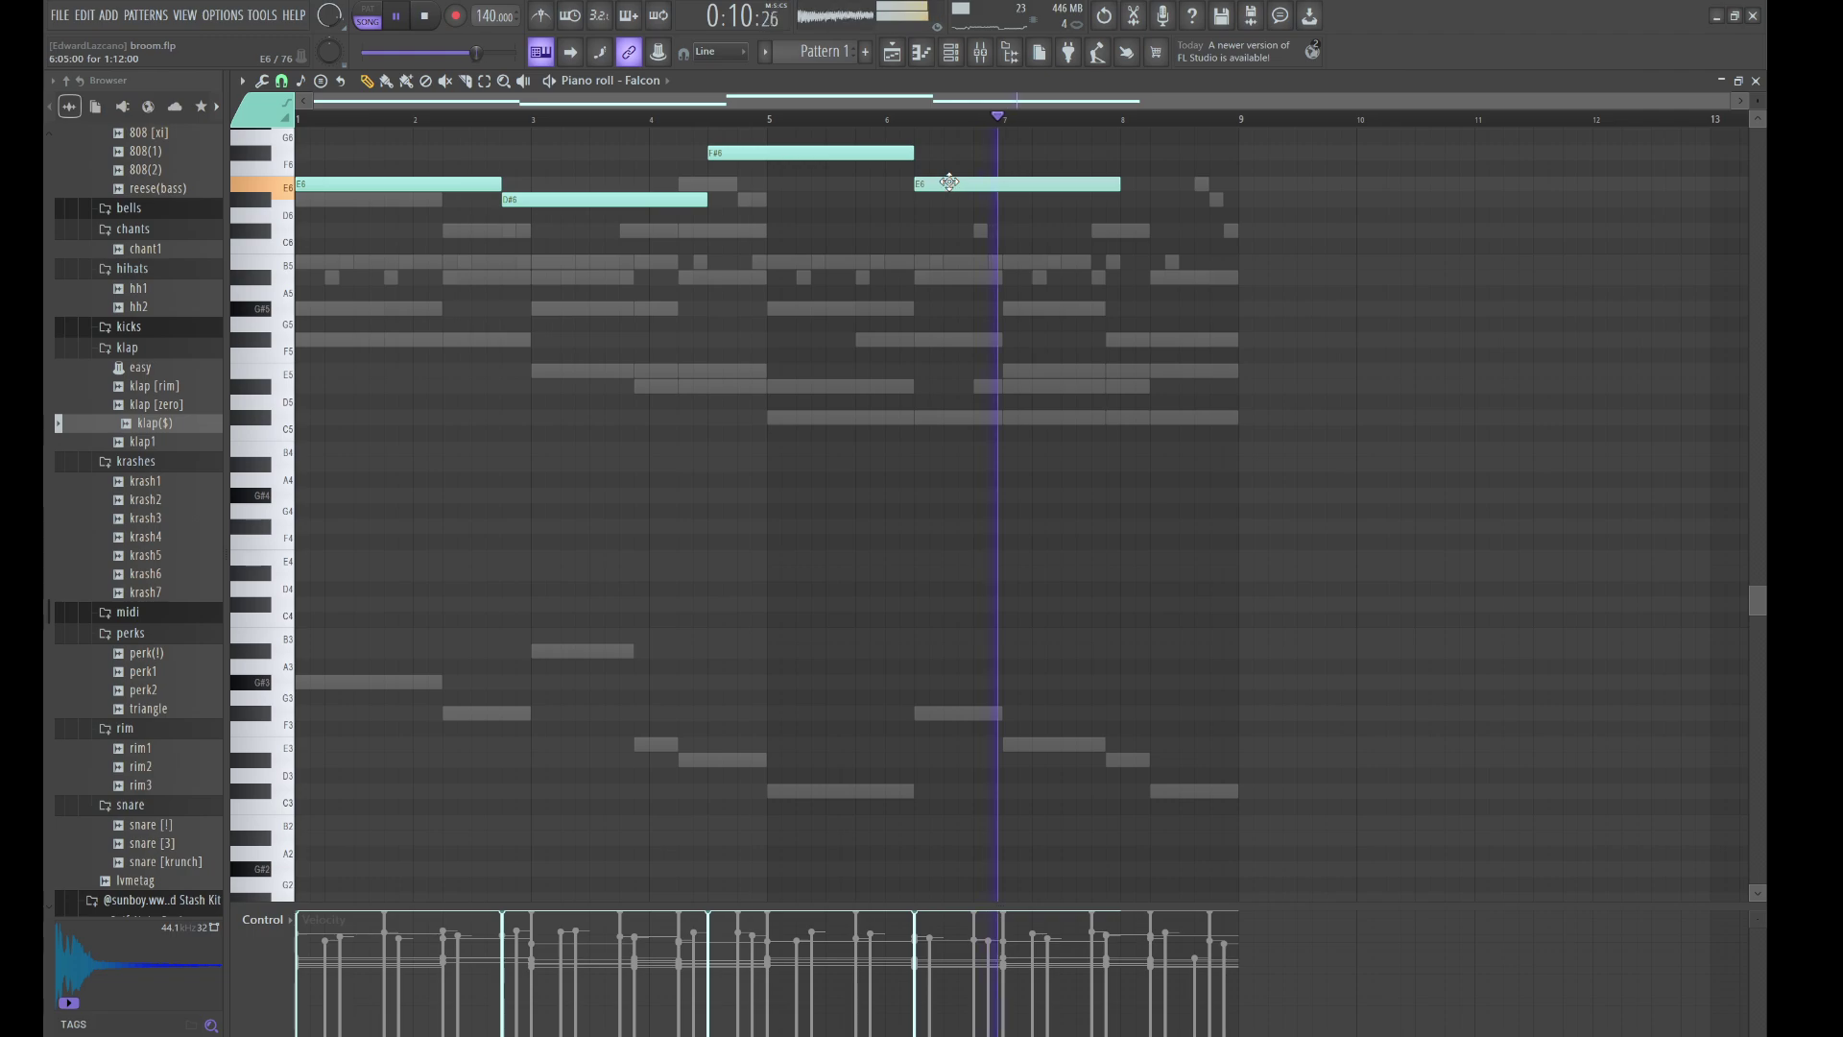
# - Add a G#6 note at the start of bar 8 and shorten it to one bar
pyautogui.scroll(3, 999, 223)
pyautogui.click(1128, 258)
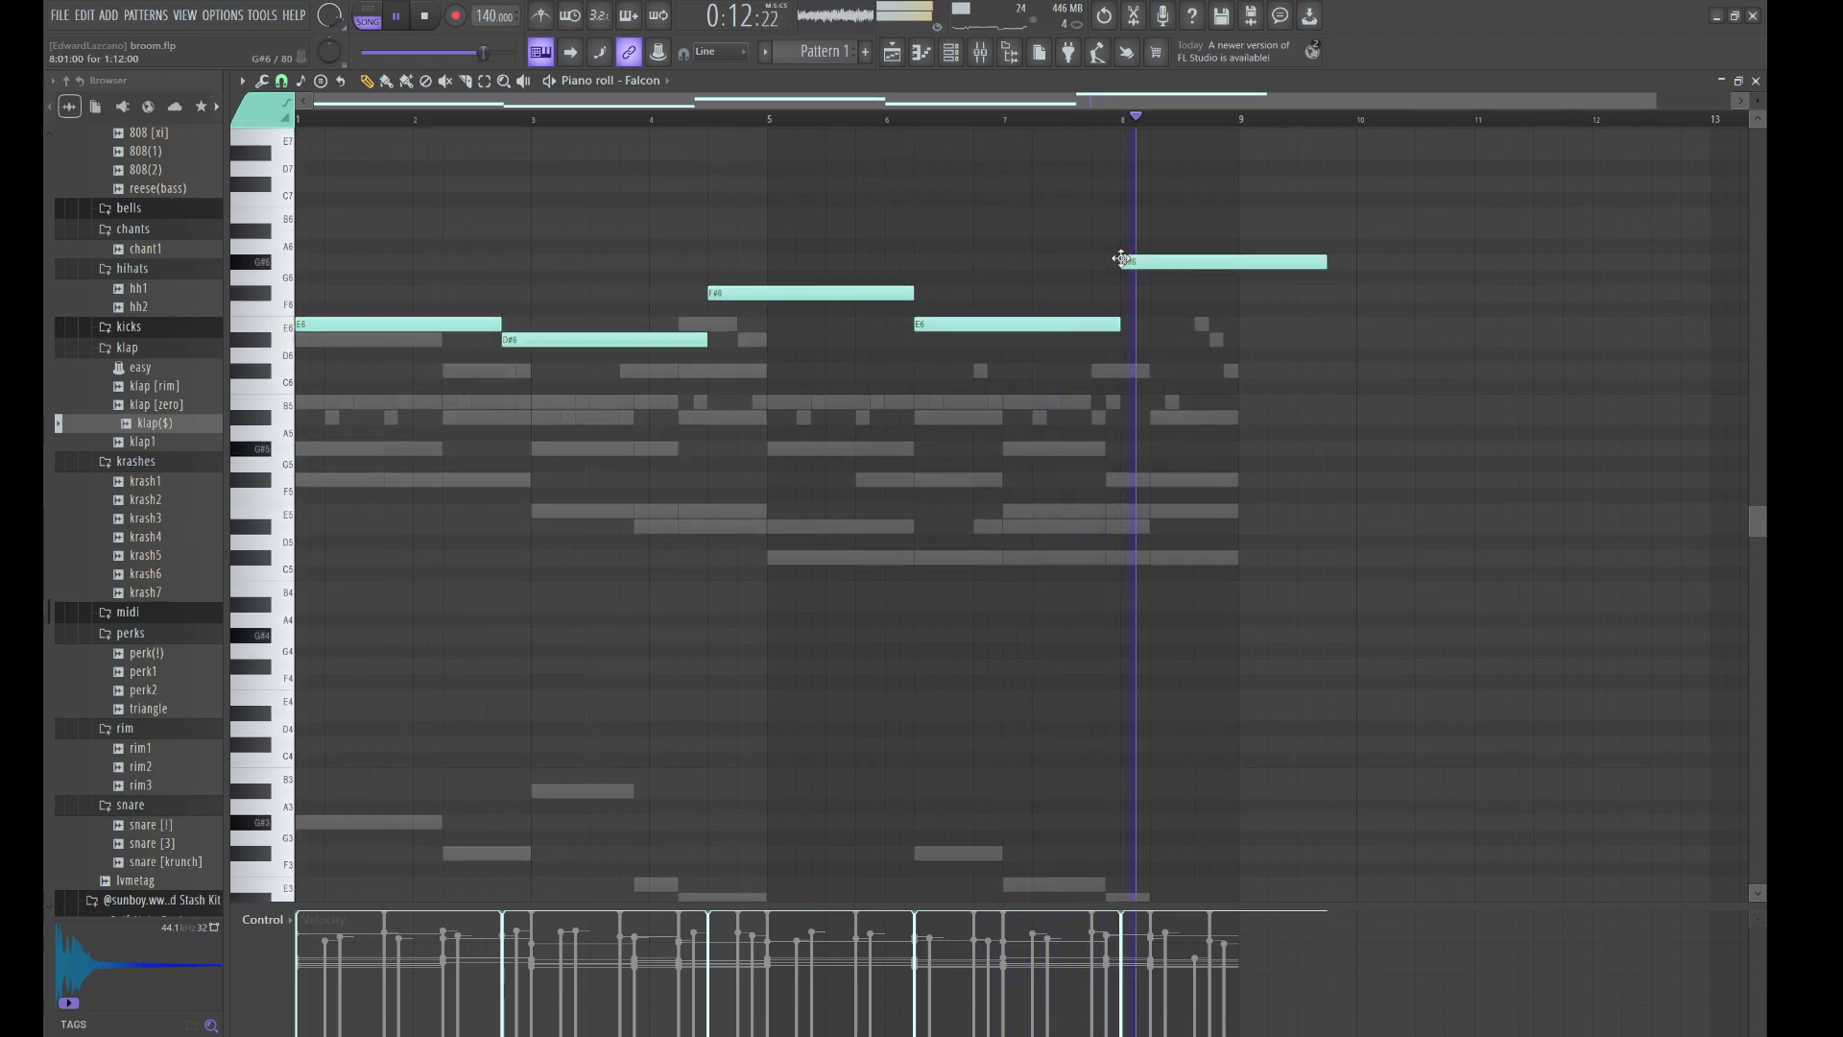
pyautogui.moveTo(1324, 262); pyautogui.dragTo(1248, 263)
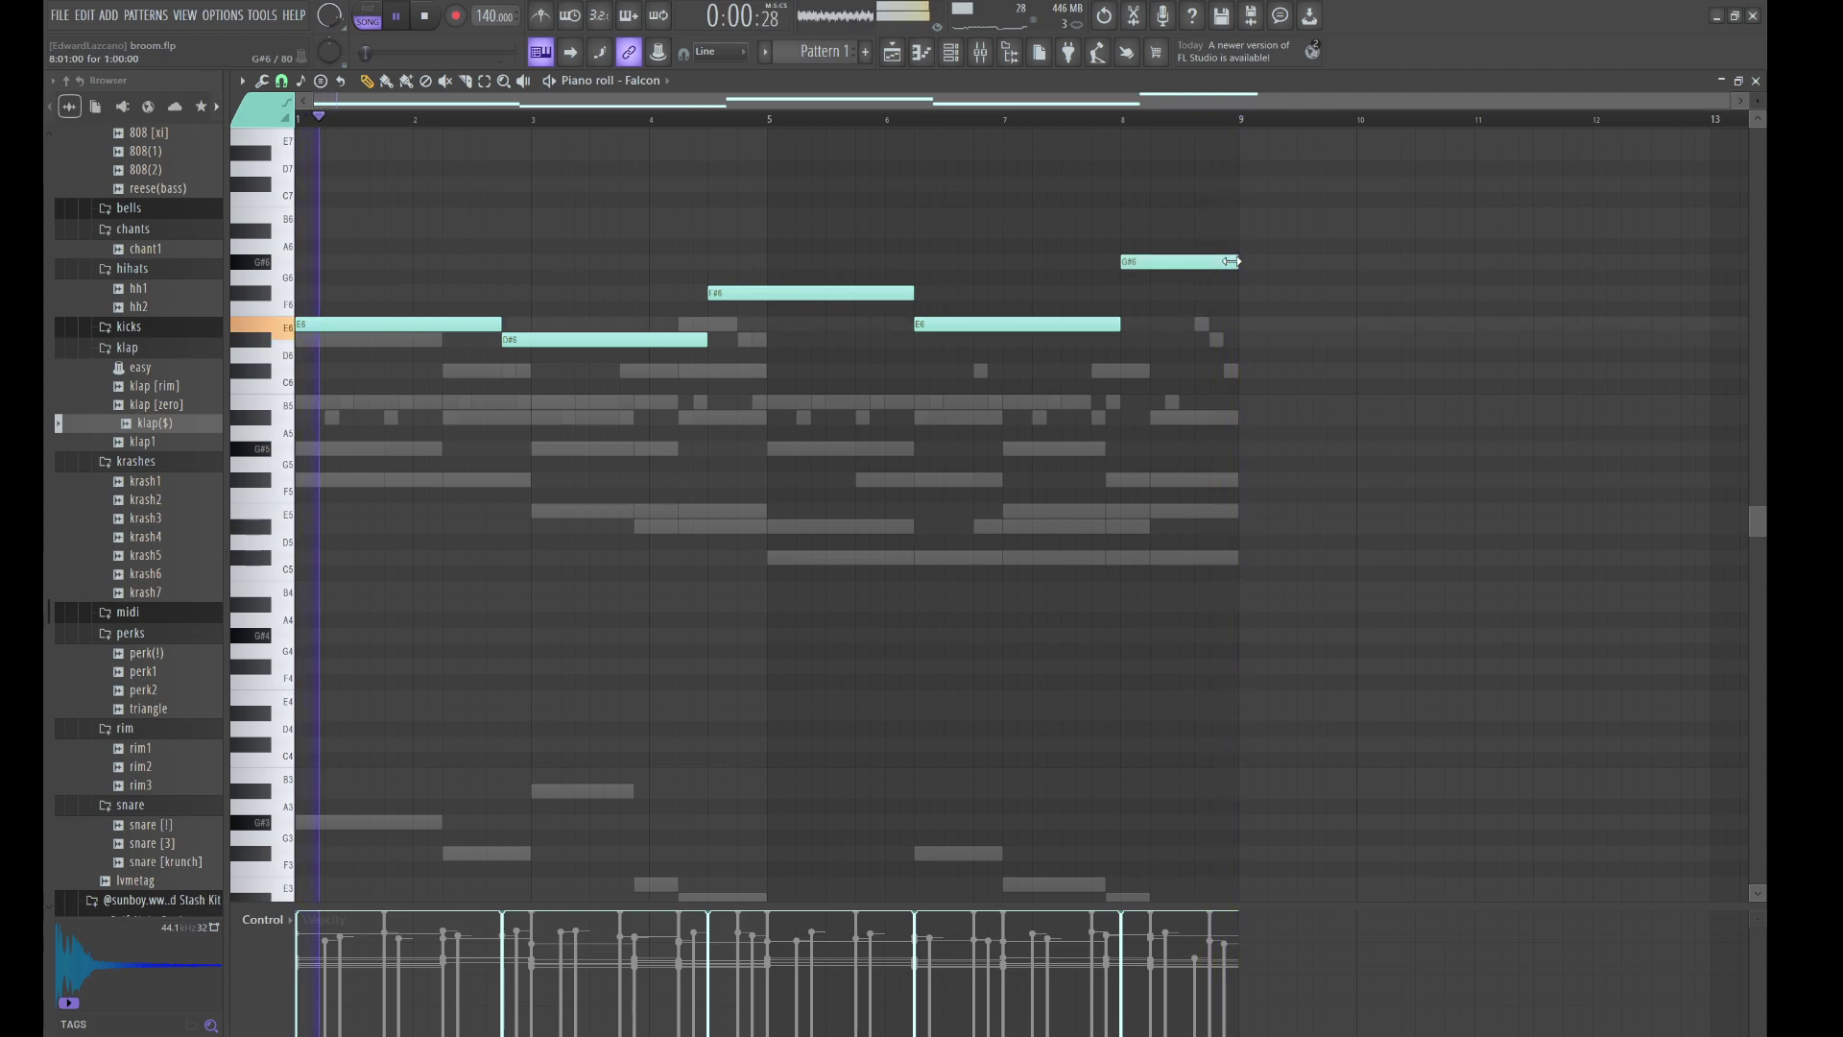
# - Duplicate all five strings notes one octave lower and clear the selection
pyautogui.moveTo(1252, 453); pyautogui.dragTo(292, 206)
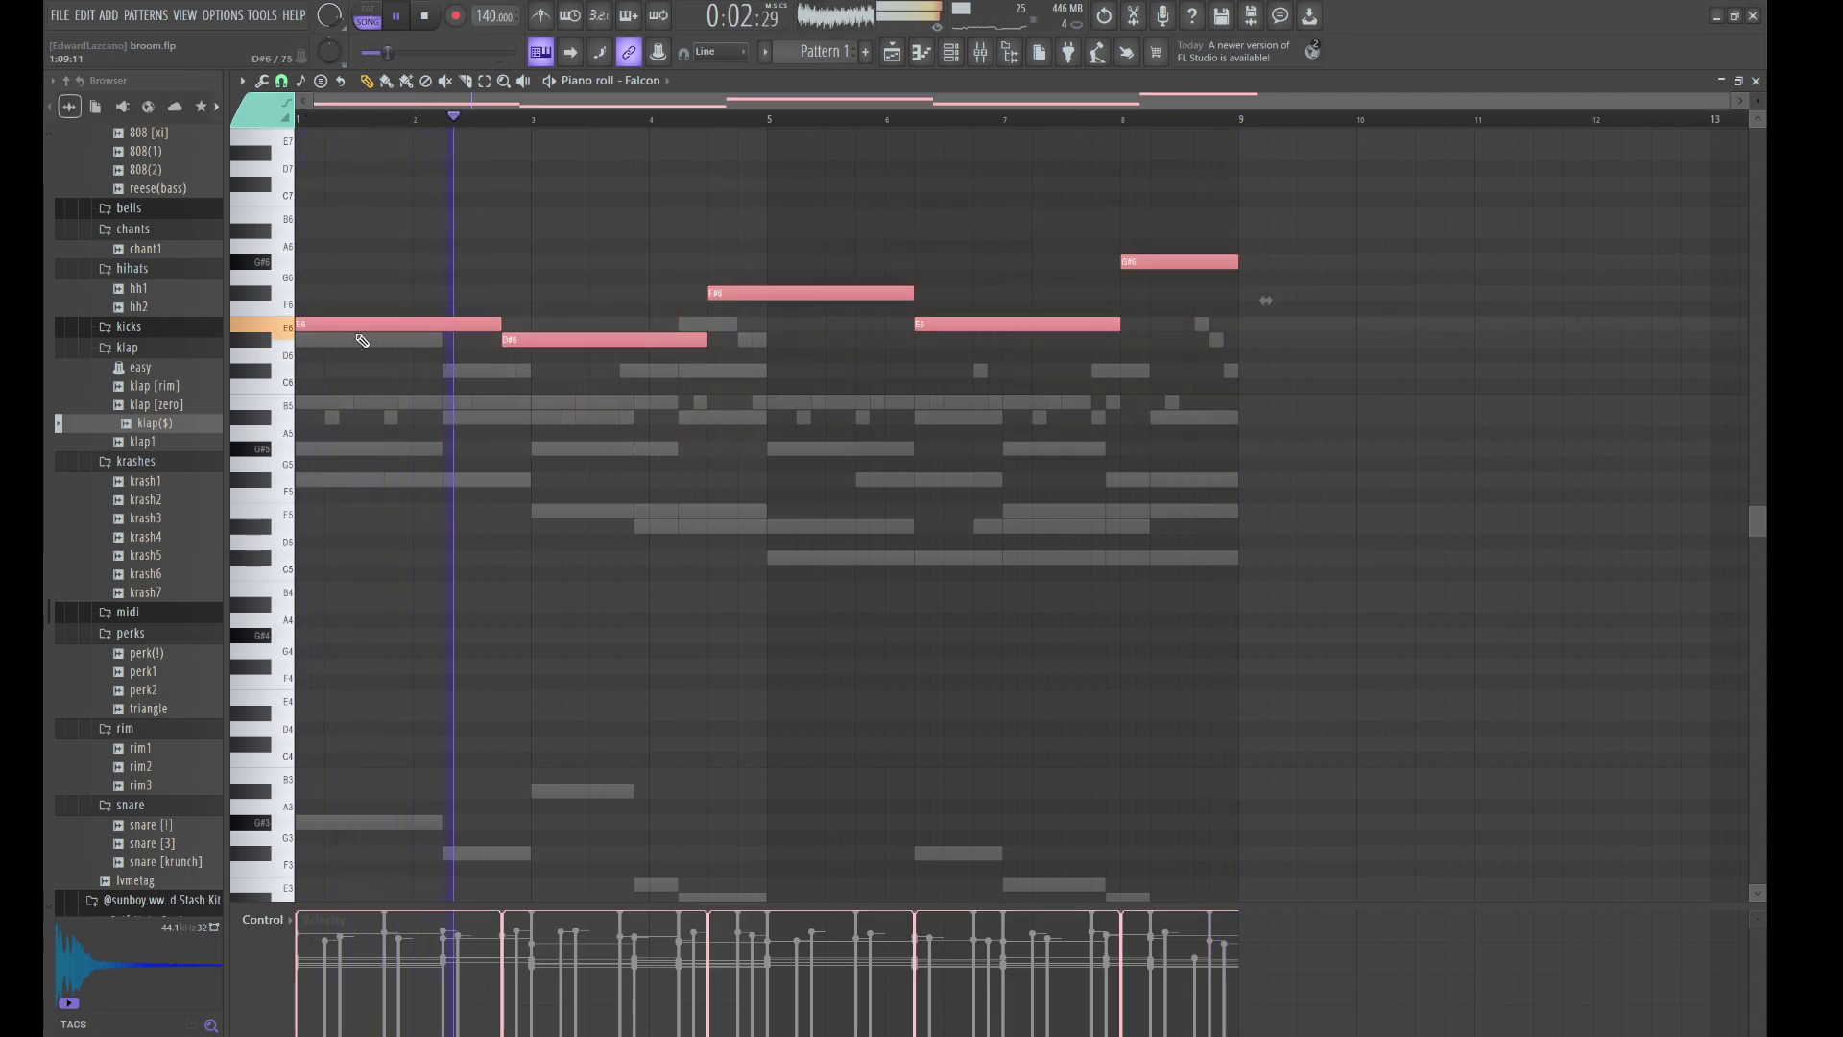
pyautogui.hotkey('ctrl', 'c')
pyautogui.hotkey('ctrl', 'v')
pyautogui.hotkey('ctrl', 'Down')
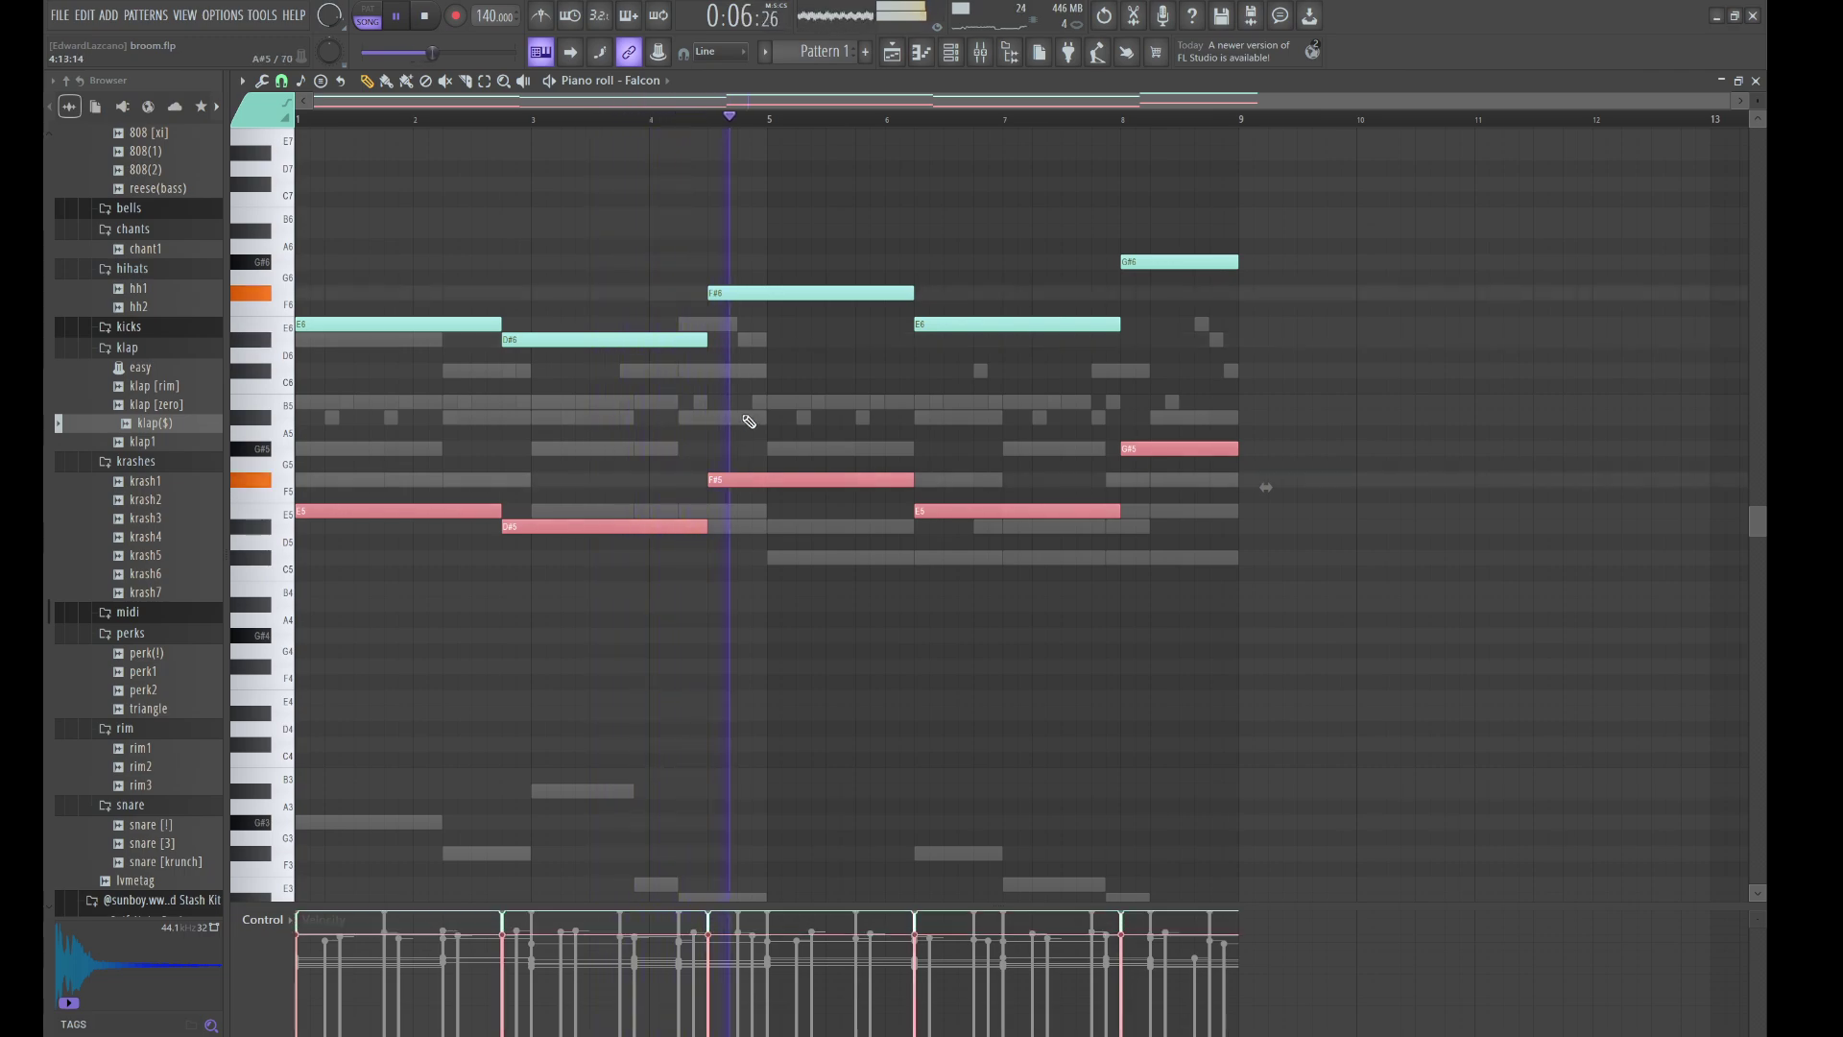
pyautogui.hotkey('ctrl', 'd')
# - Copy the strings notes into the fourth Sampler channel and clone that channel as an empty Sampler below it
pyautogui.click(957, 53)
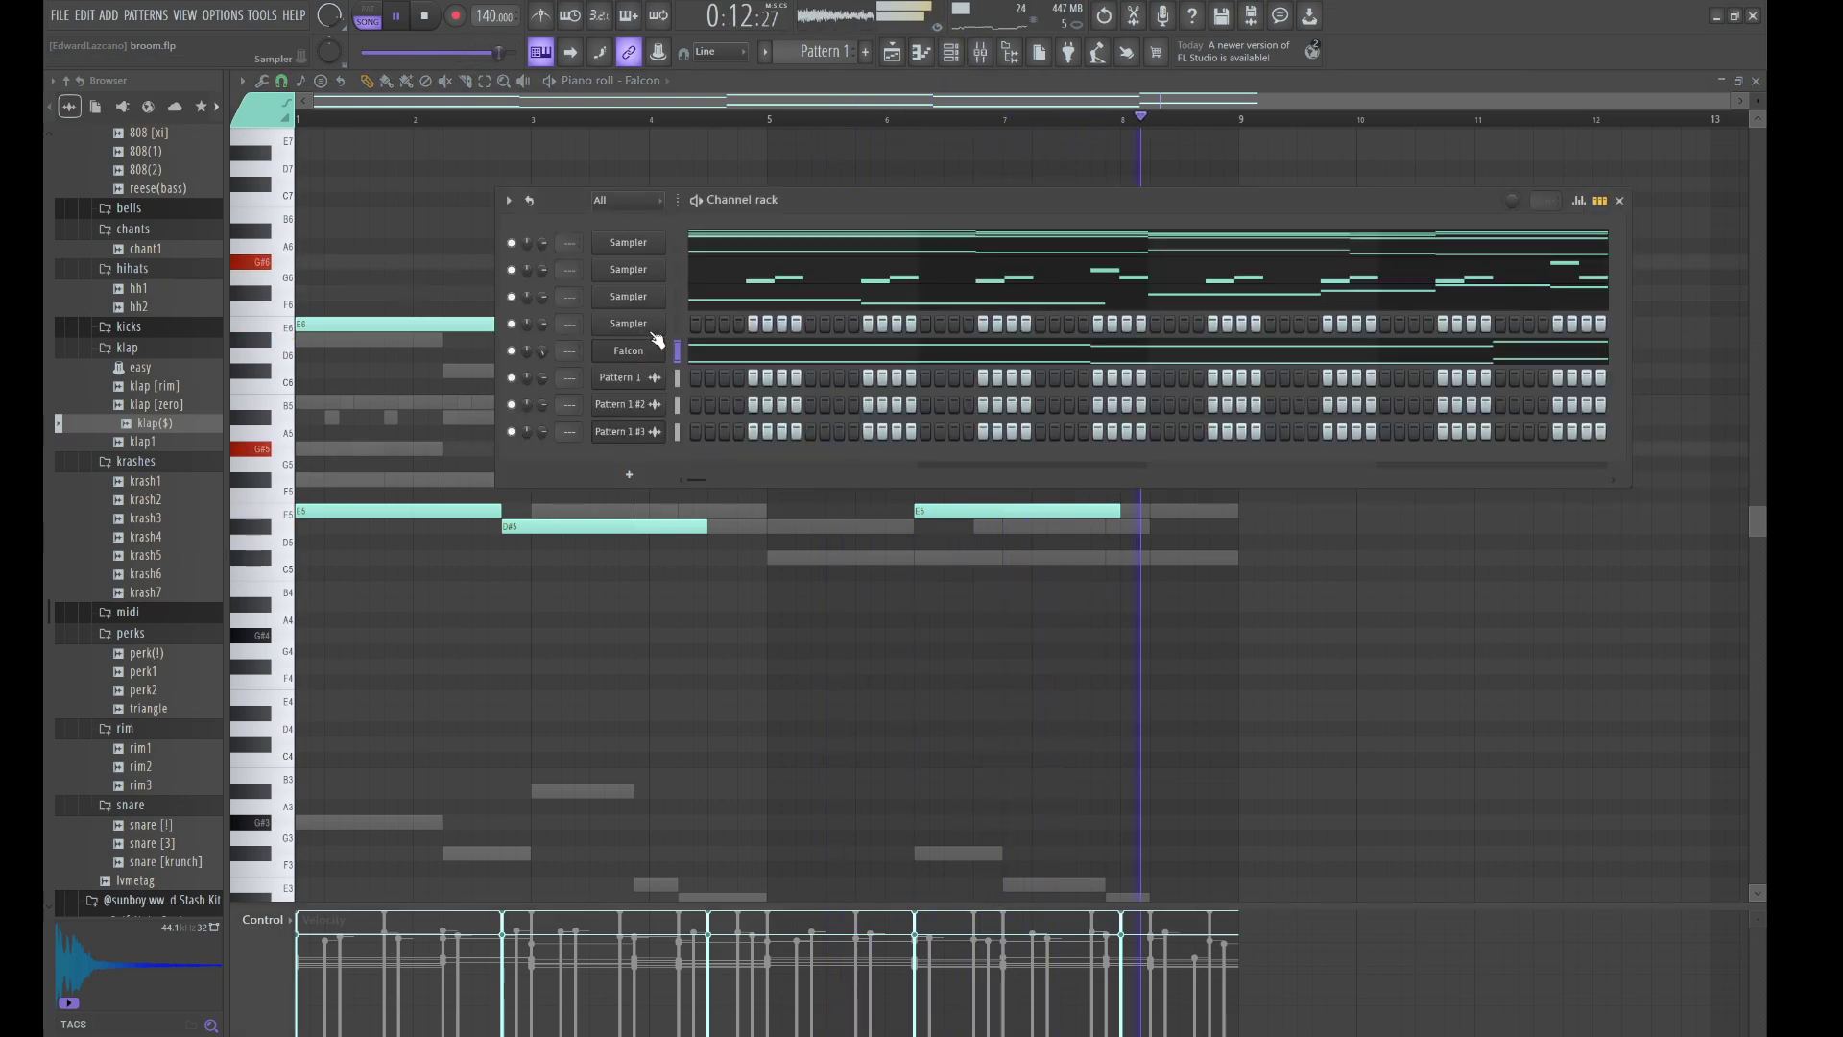
pyautogui.hotkey('ctrl', 'v')
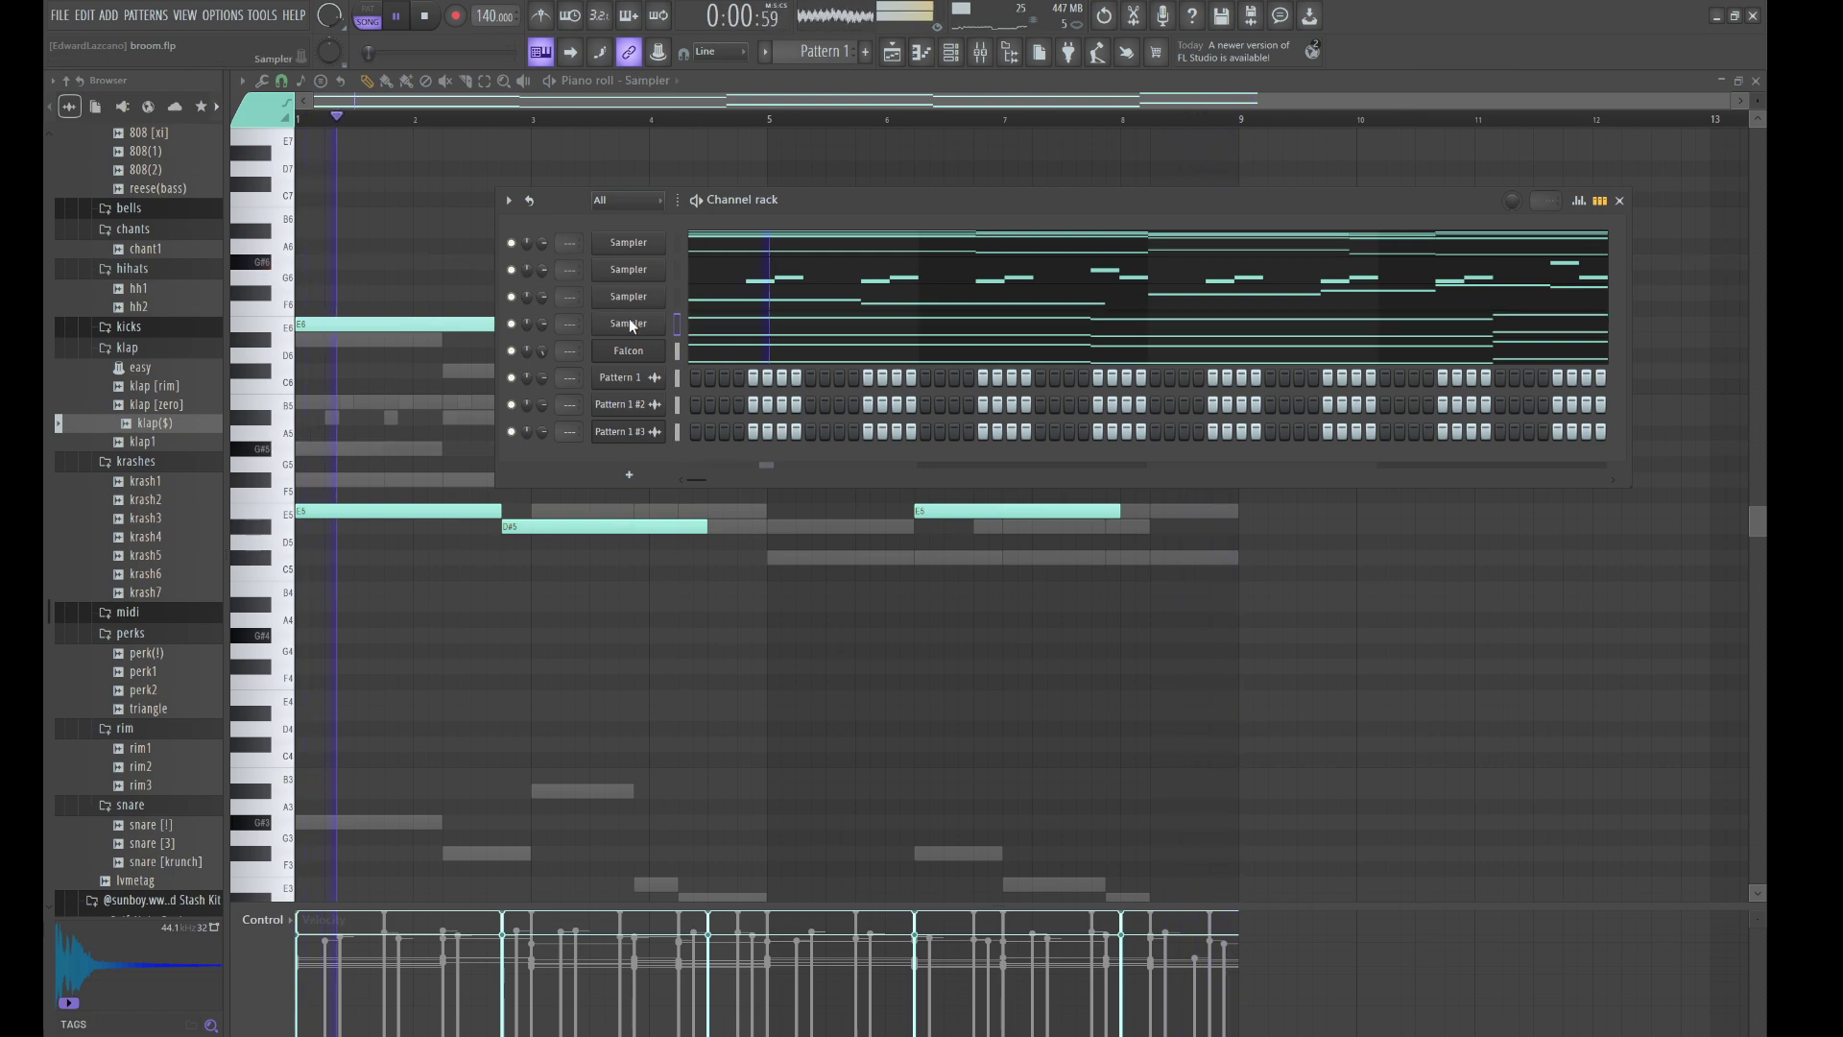
pyautogui.hotkey('alt', 'c')
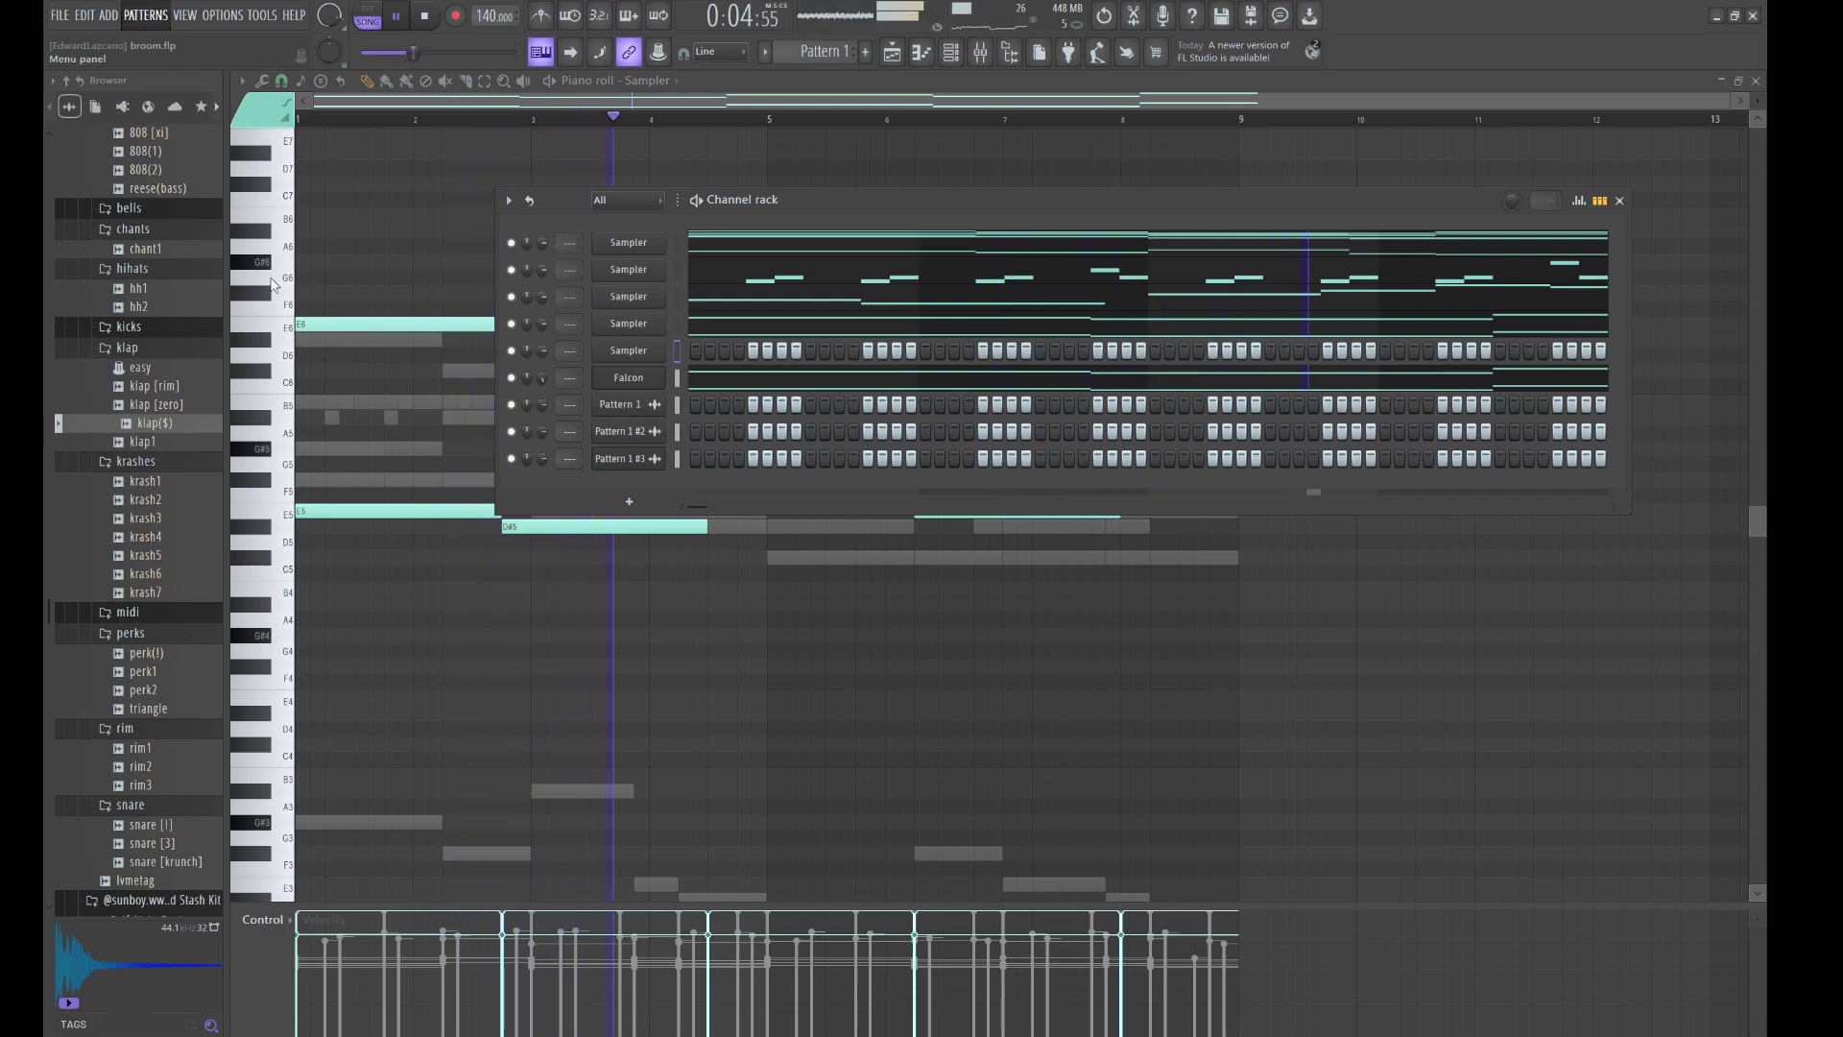
# - Stop playback and render the Falcon Beautiful Strings part to audio
pyautogui.press('space')
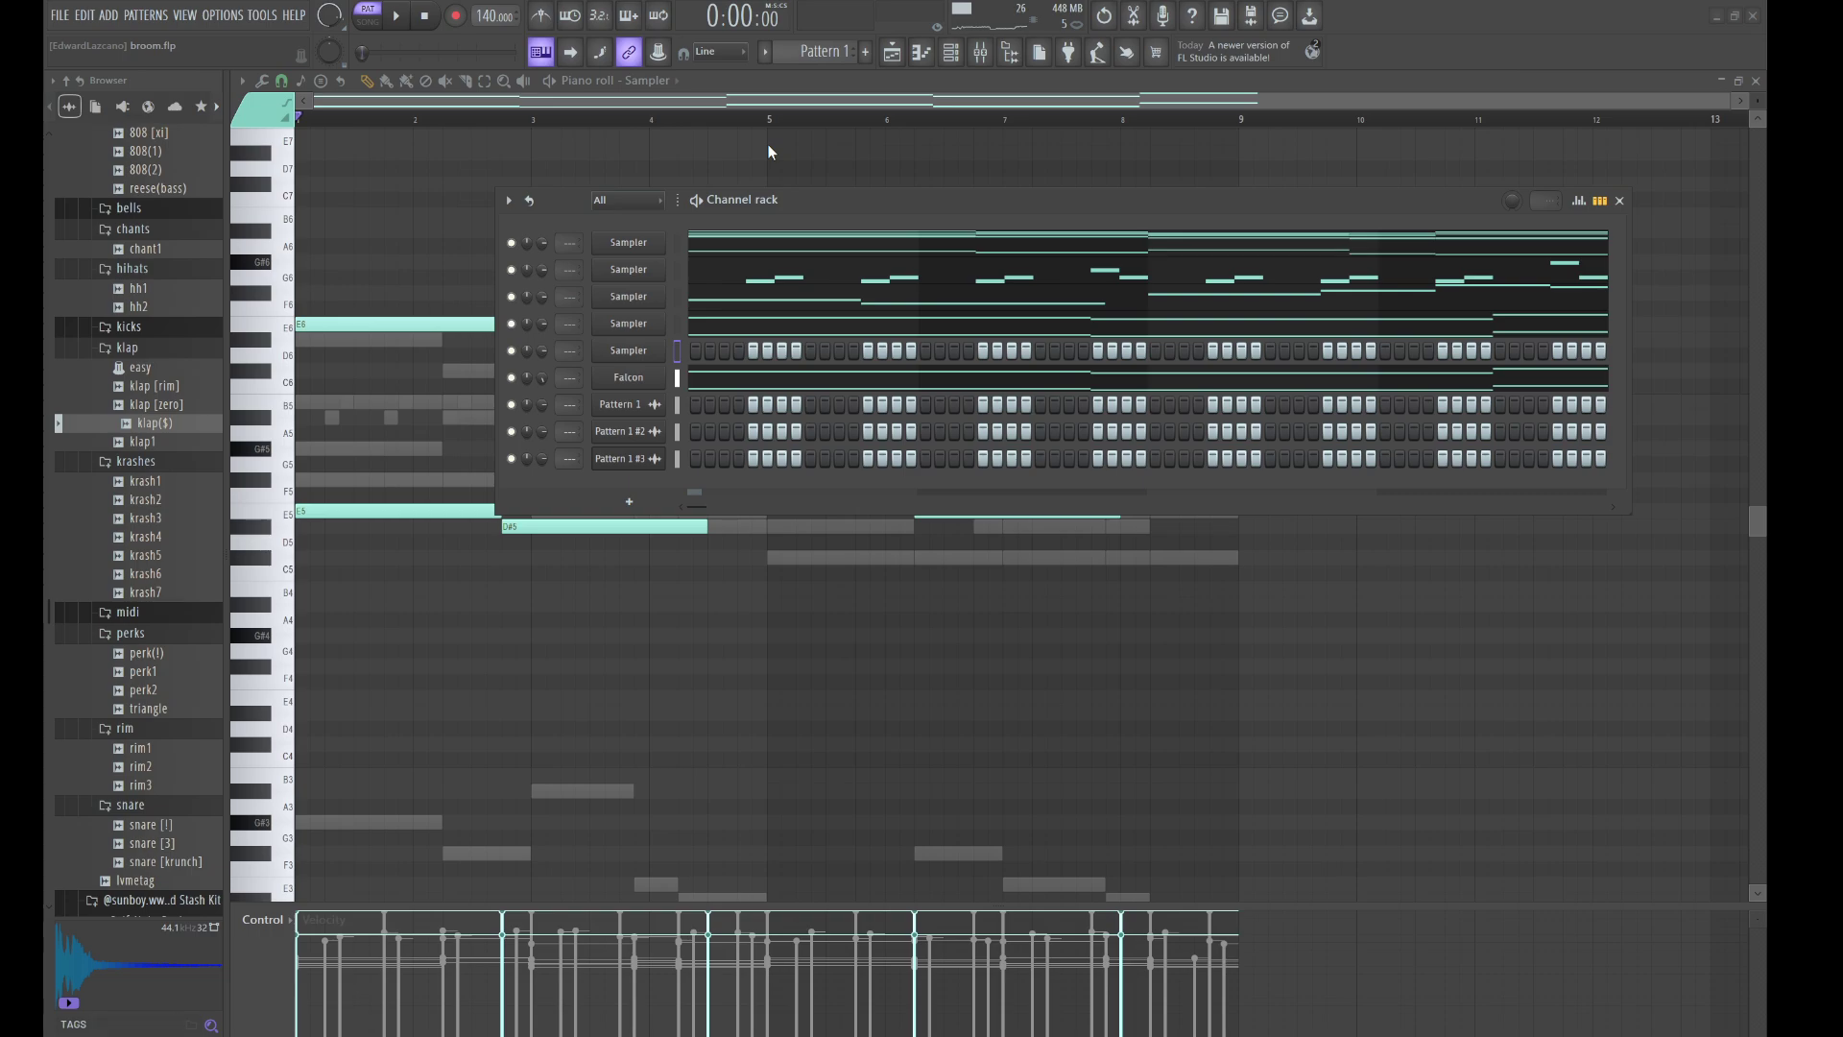
pyautogui.hotkey('ctrl', 'alt', 'c')
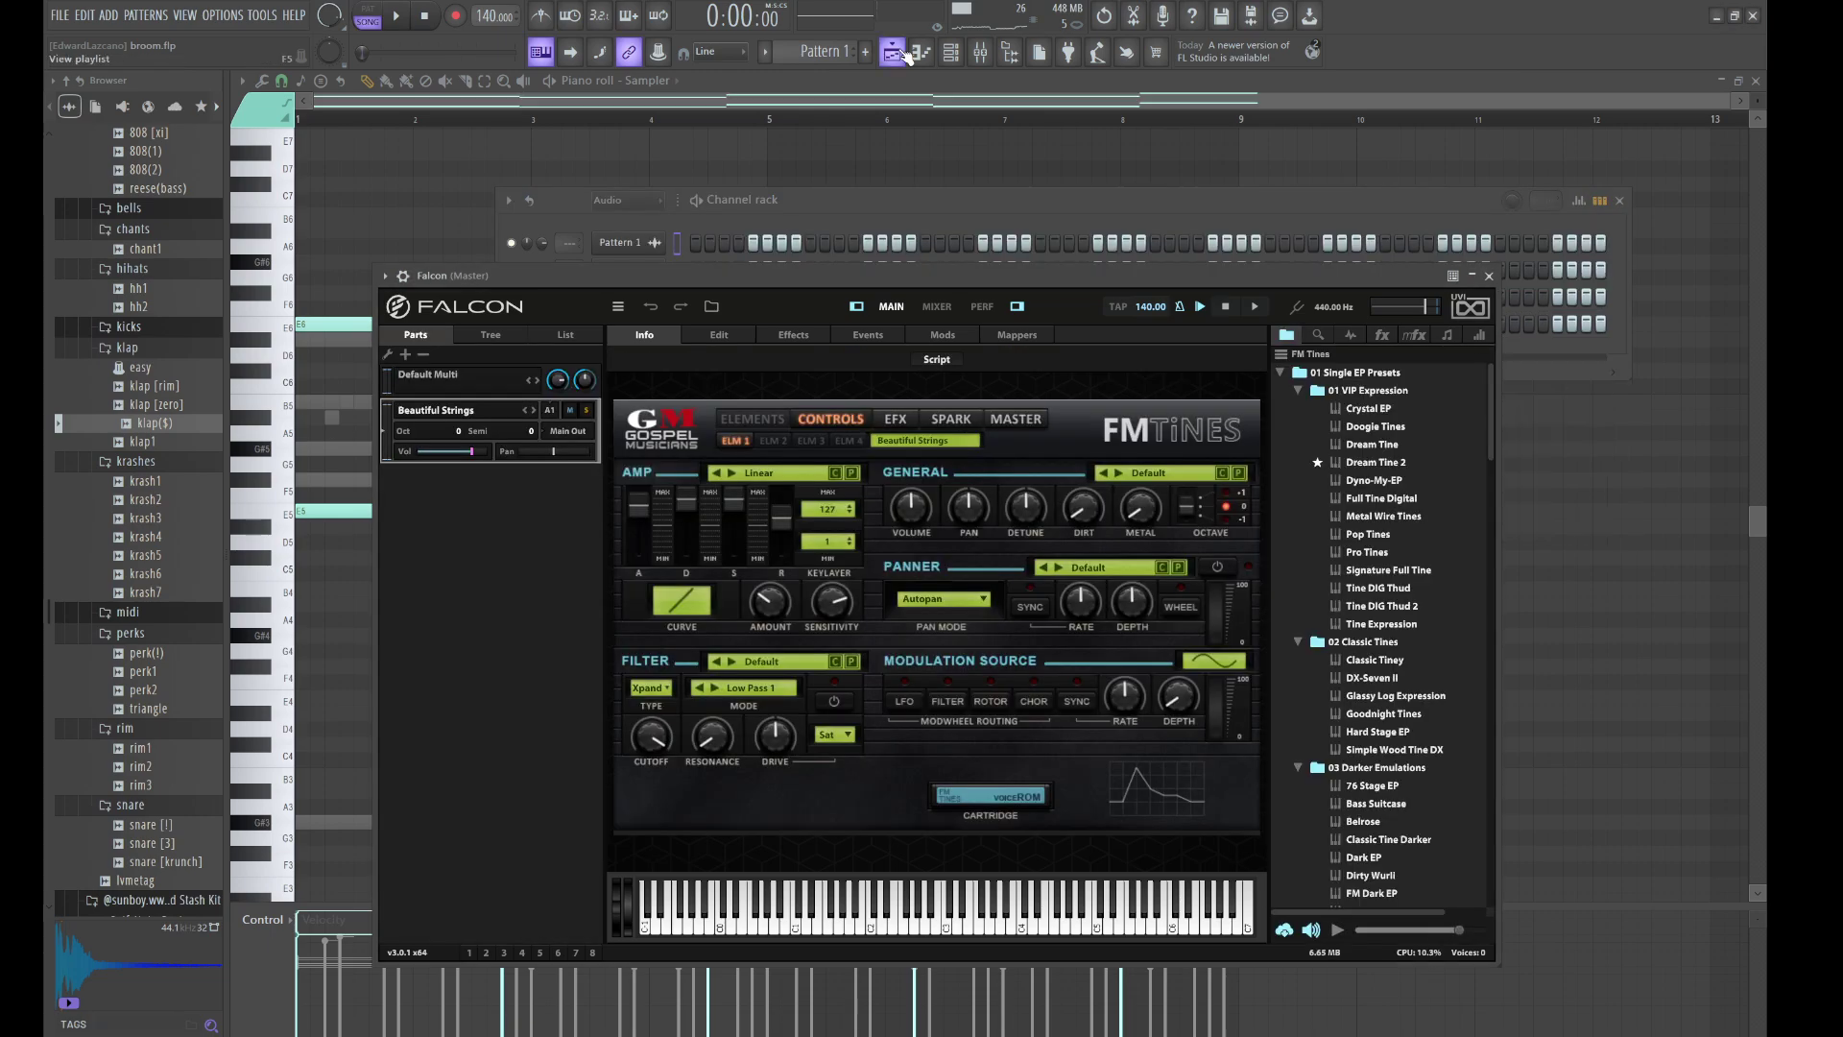
# - Place the Pattern 1 #4 audio clip at the start of Track 4 and set its declicking mode to Generic (bleeding)
pyautogui.click(900, 54)
pyautogui.moveTo(382, 249); pyautogui.dragTo(516, 293)
pyautogui.doubleClick(515, 314)
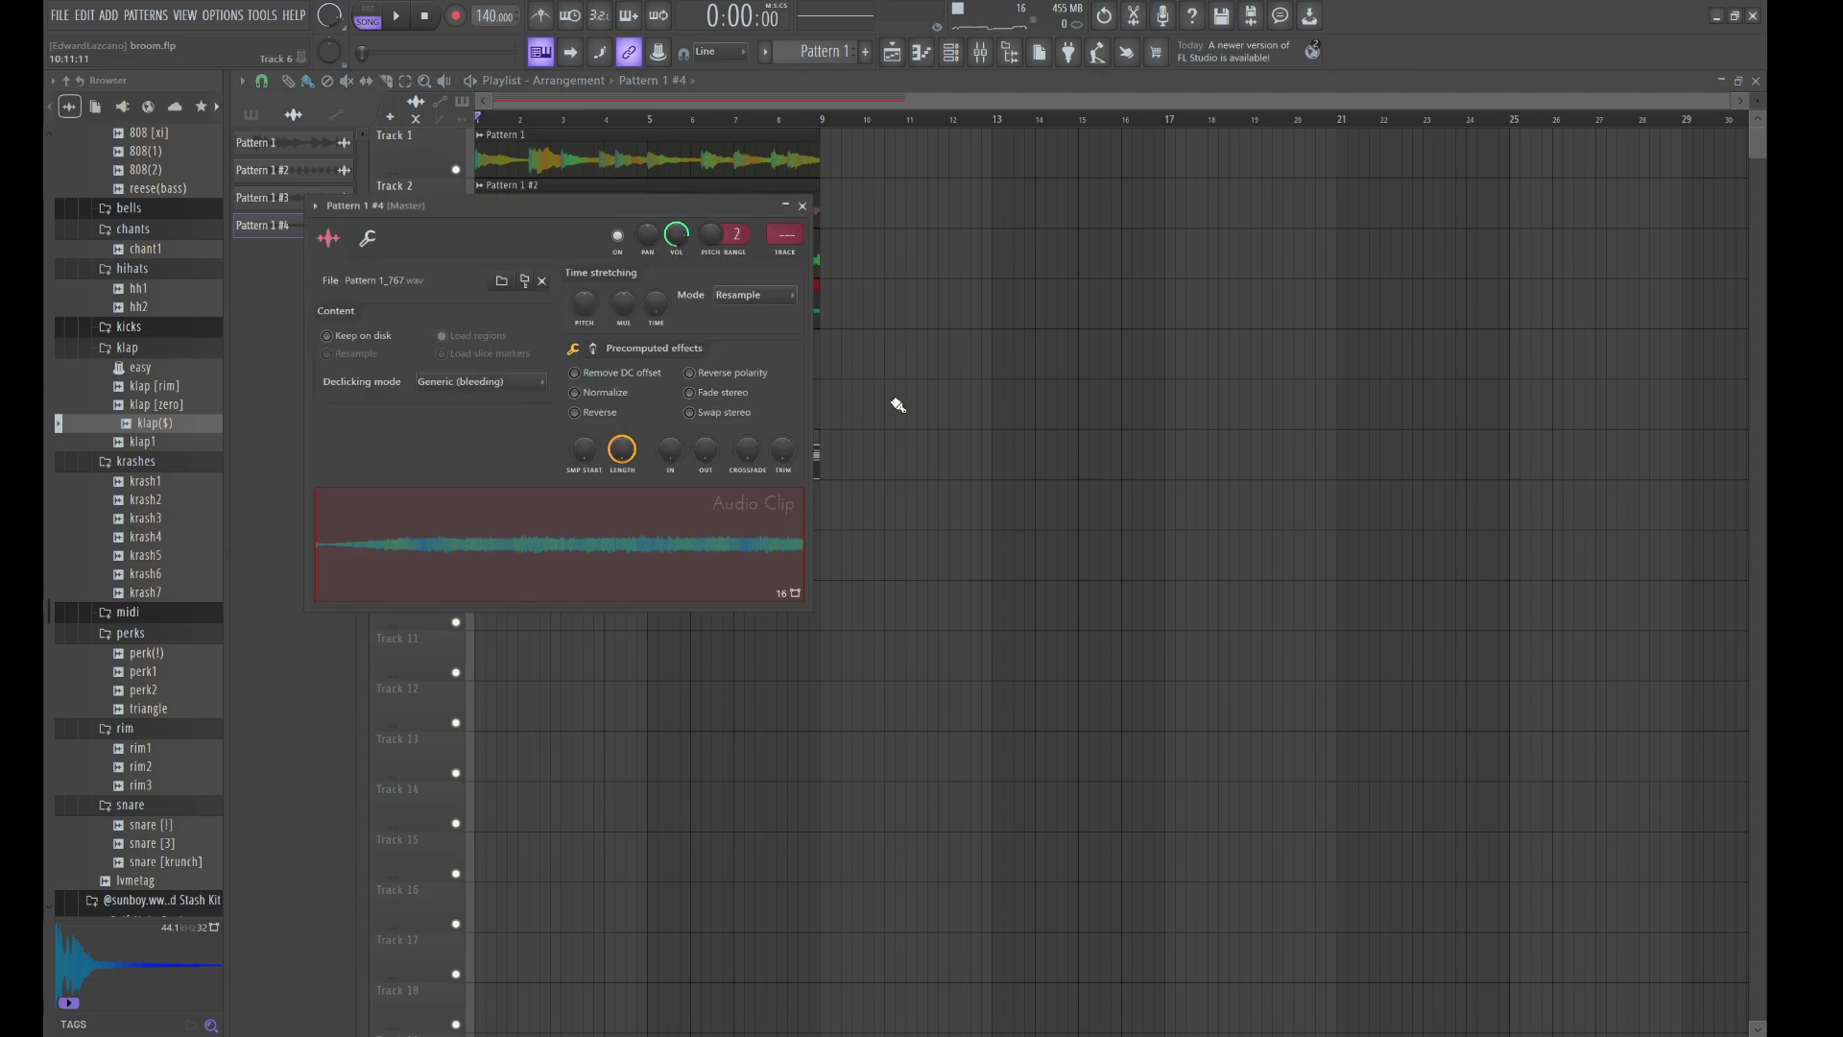
pyautogui.press('Escape')
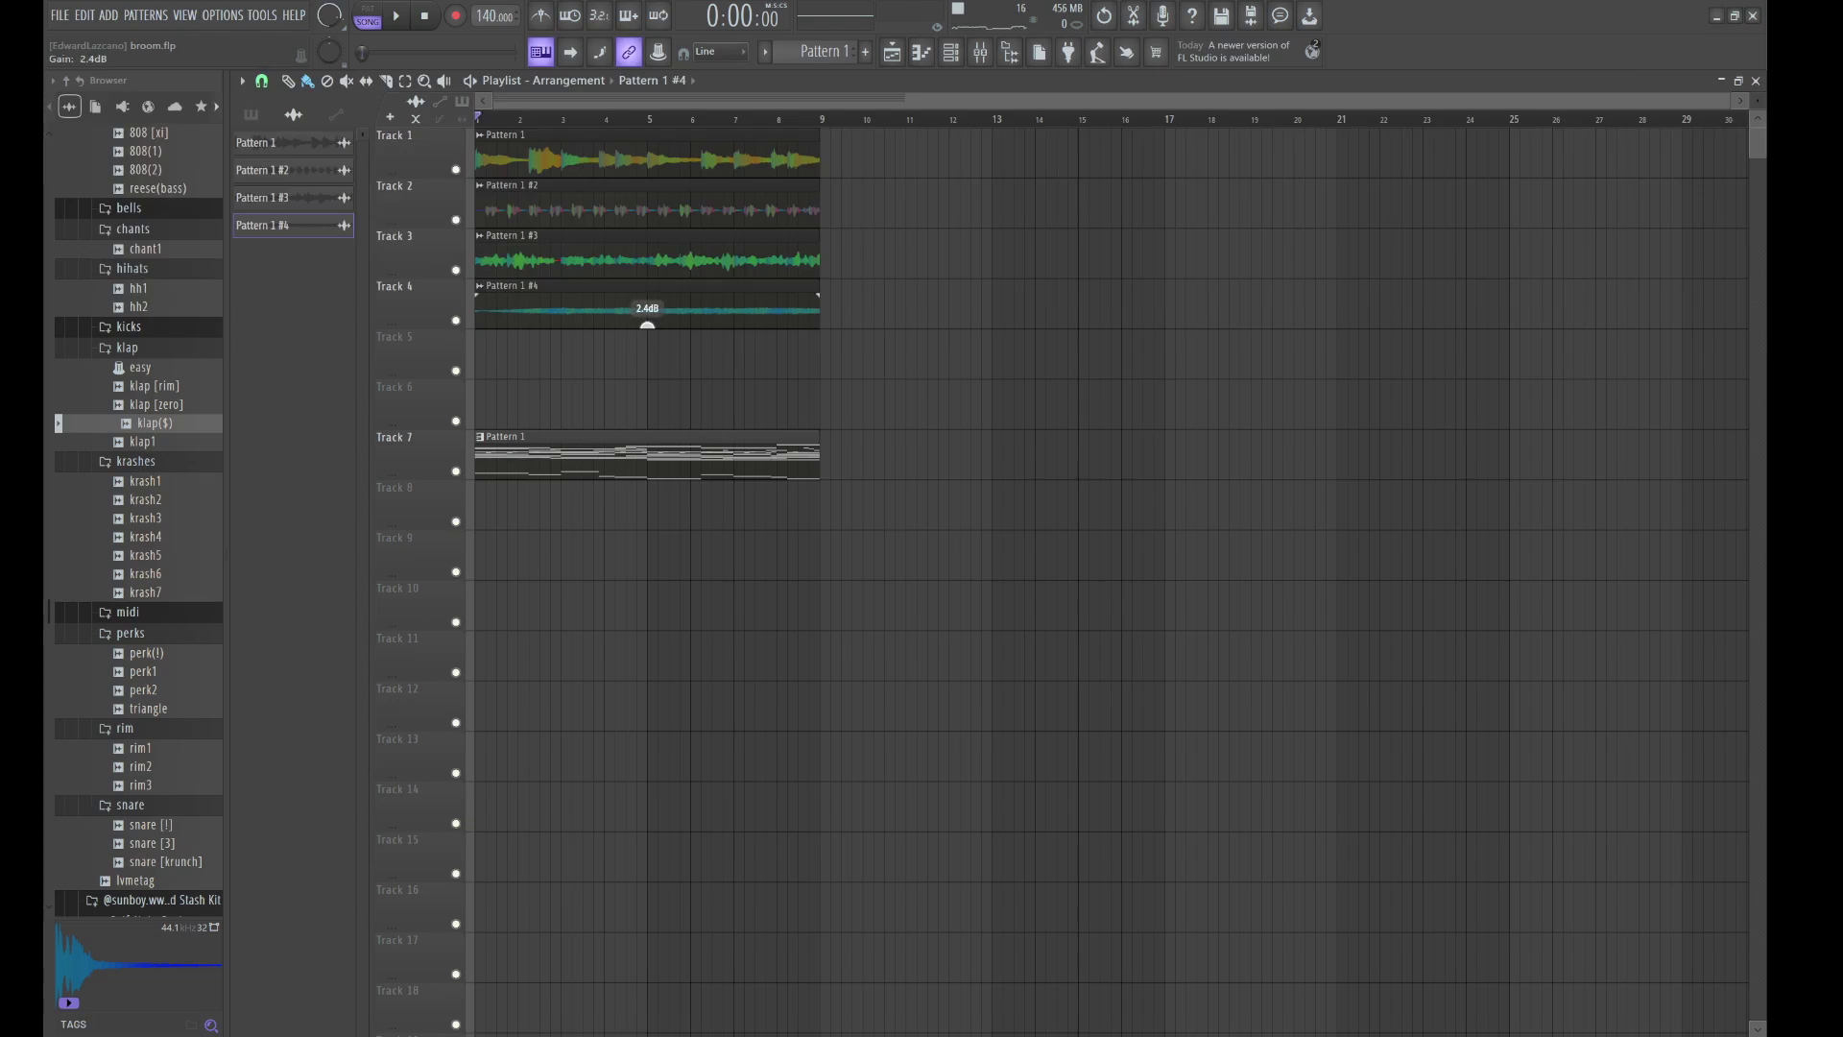
# - Show all channels in the Channel rack and clear the notes from the Falcon channel
pyautogui.click(964, 54)
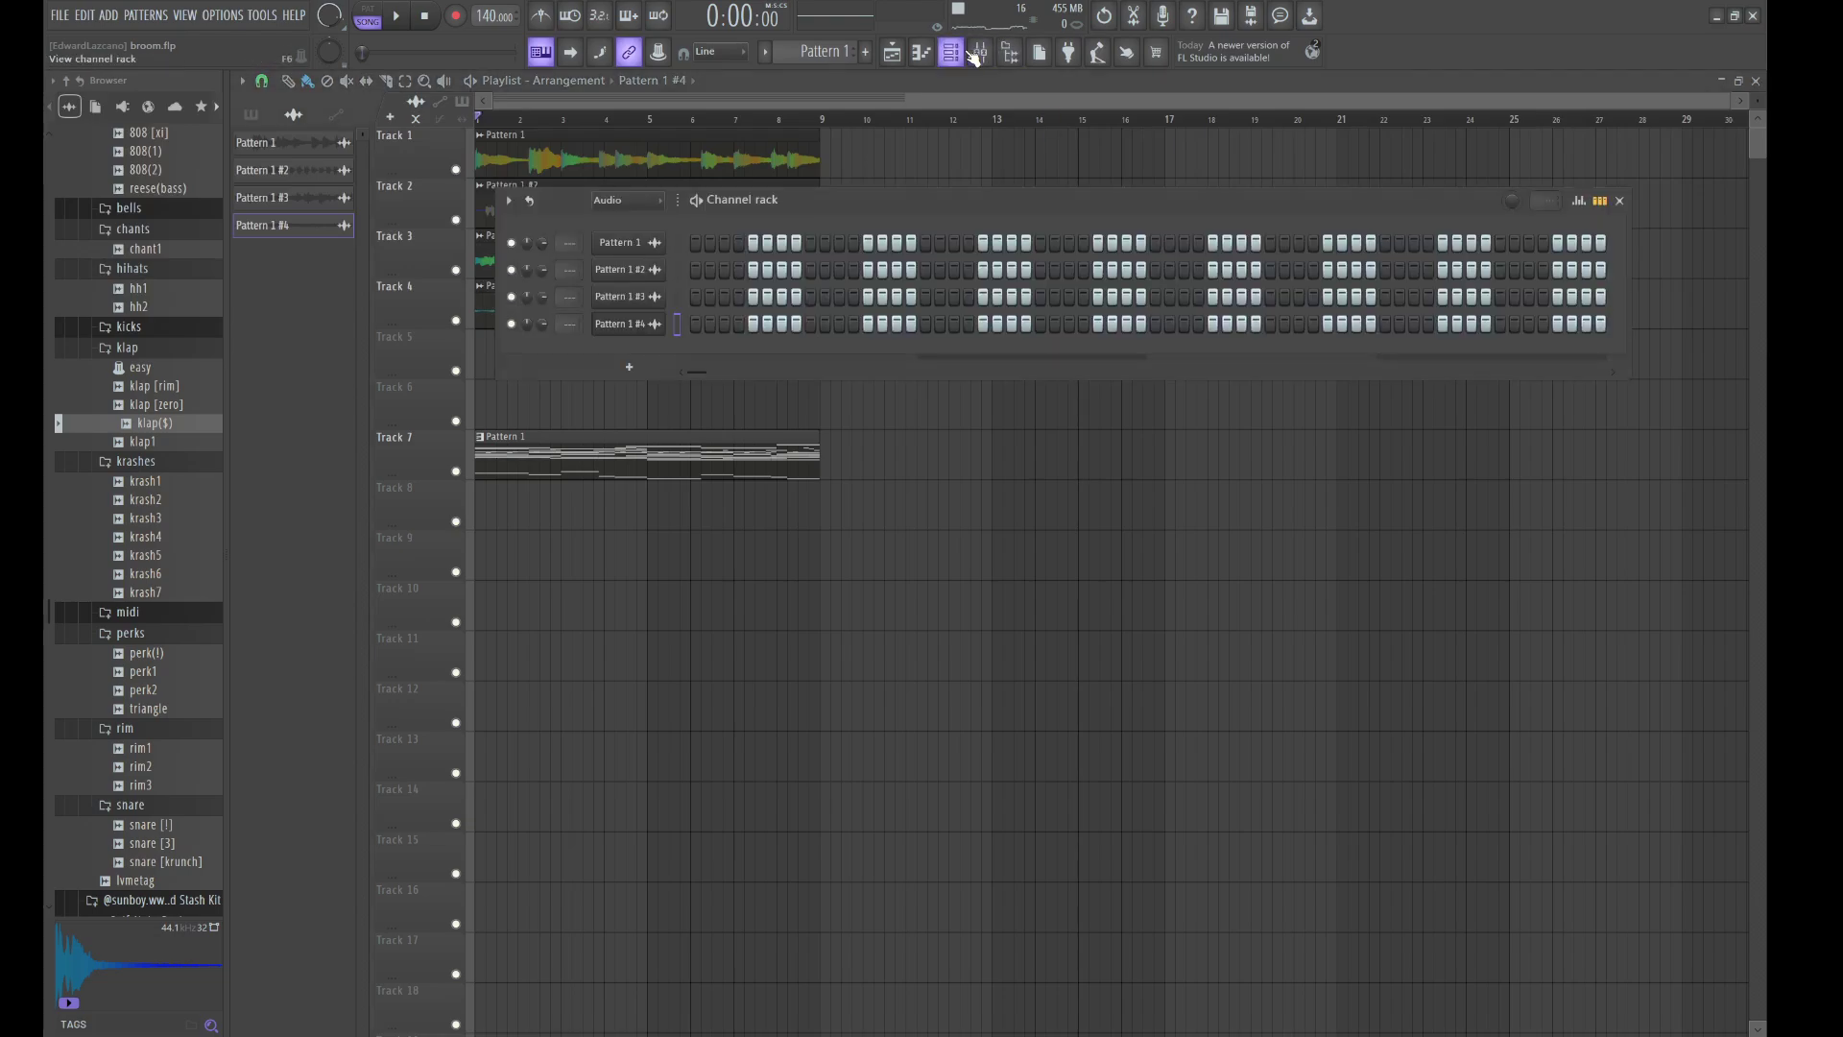
pyautogui.click(638, 201)
pyautogui.click(614, 212)
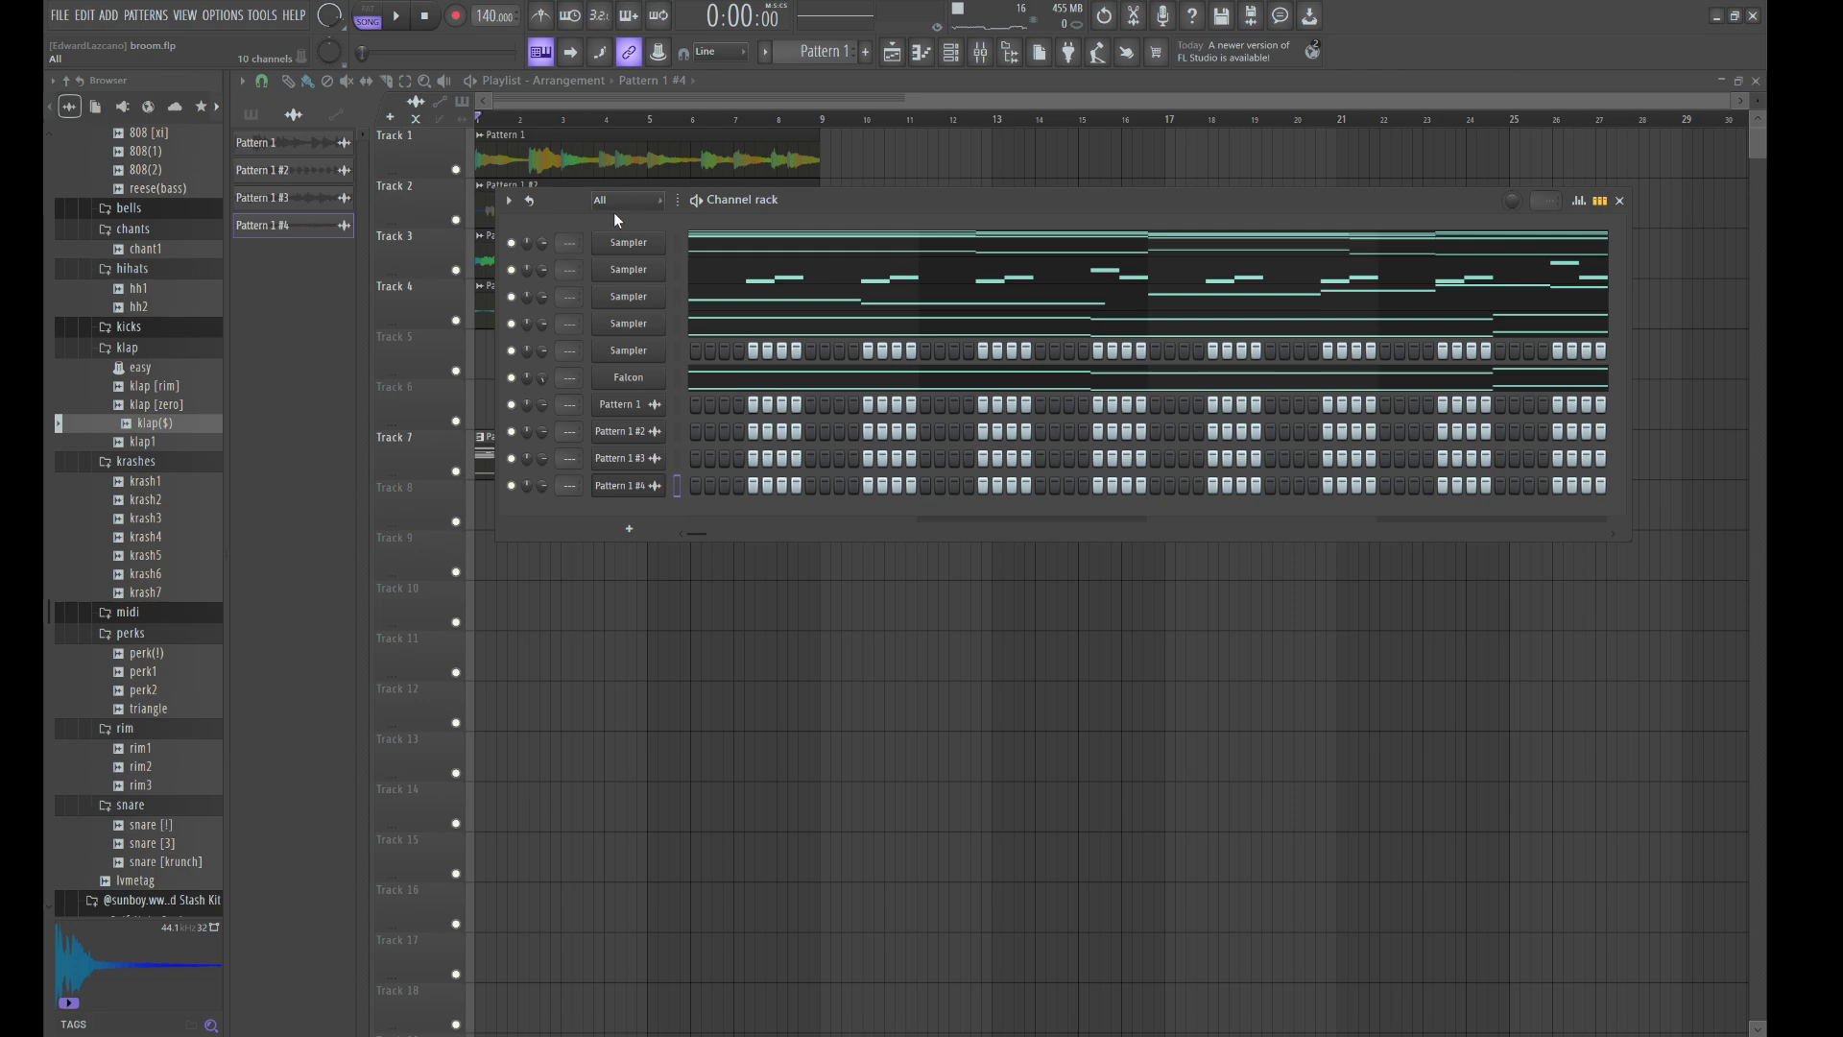
pyautogui.click(646, 383)
# - Play the arrangement and raise the gain of the Pattern 1 #4 clip on Track 4 to 4.3 dB
pyautogui.press('space')
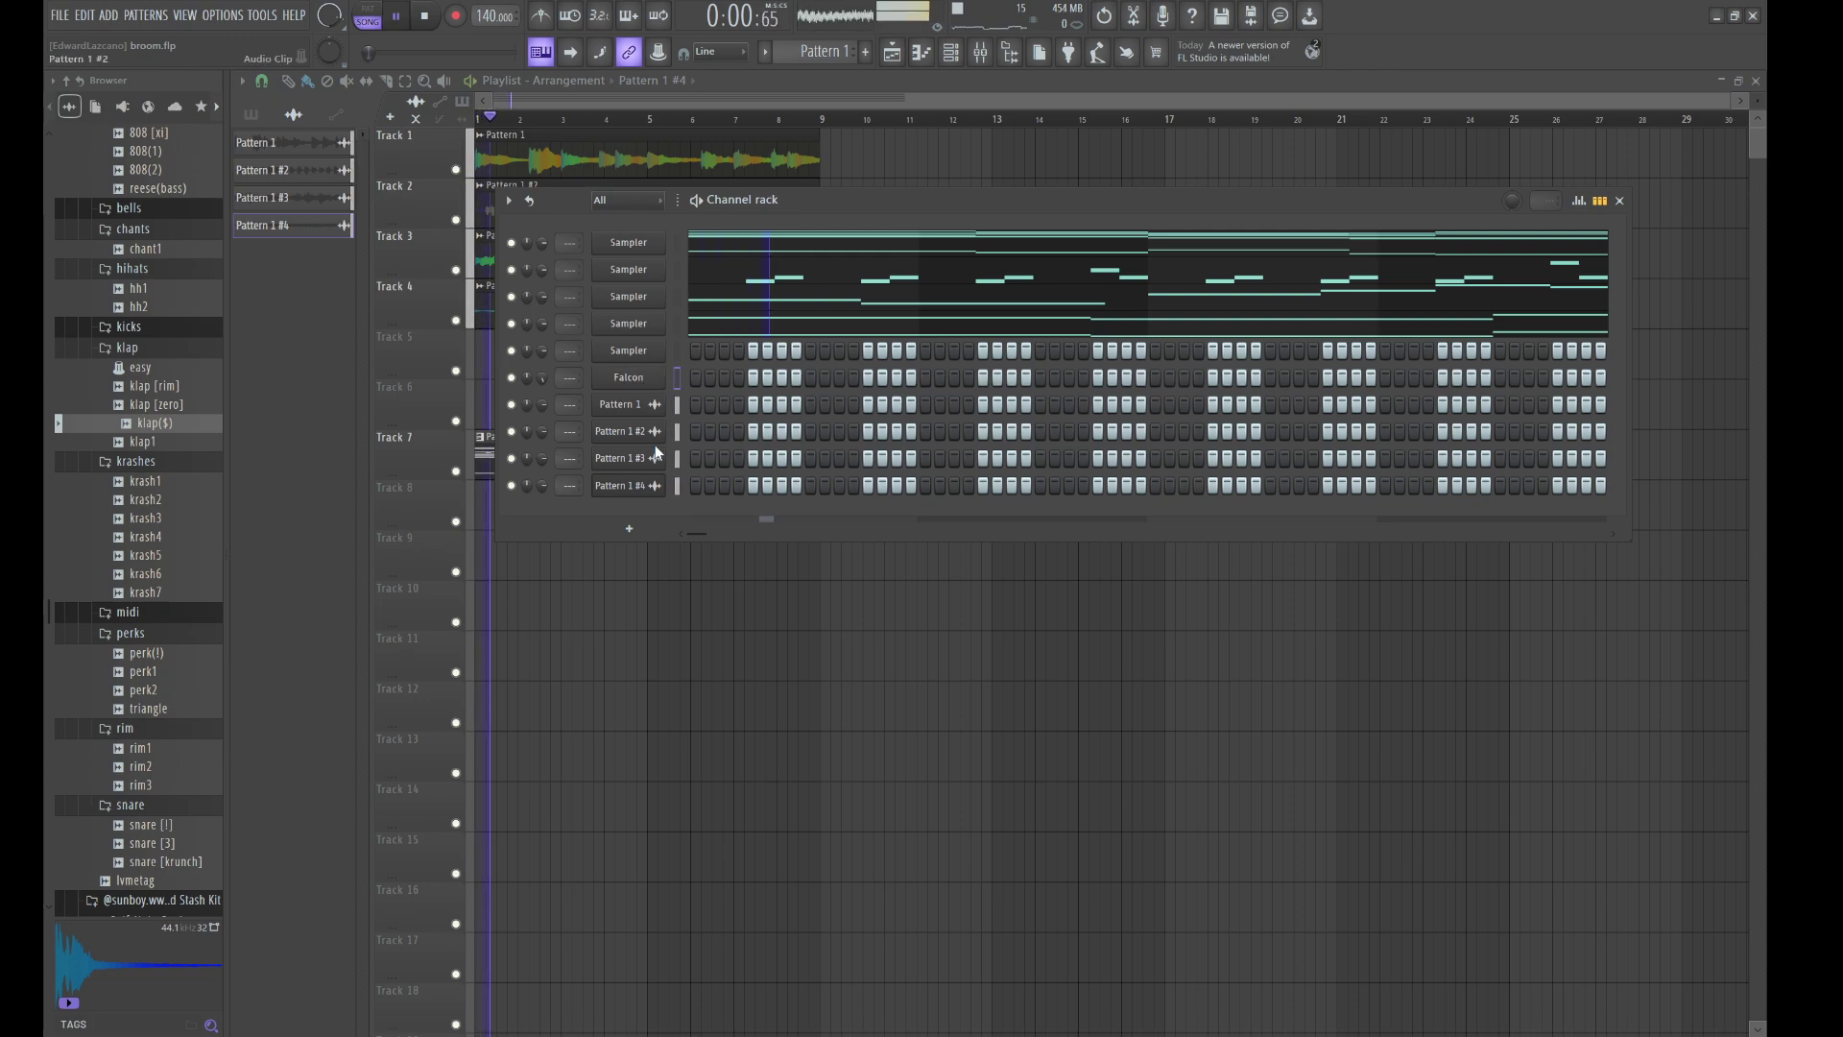
pyautogui.press('F6')
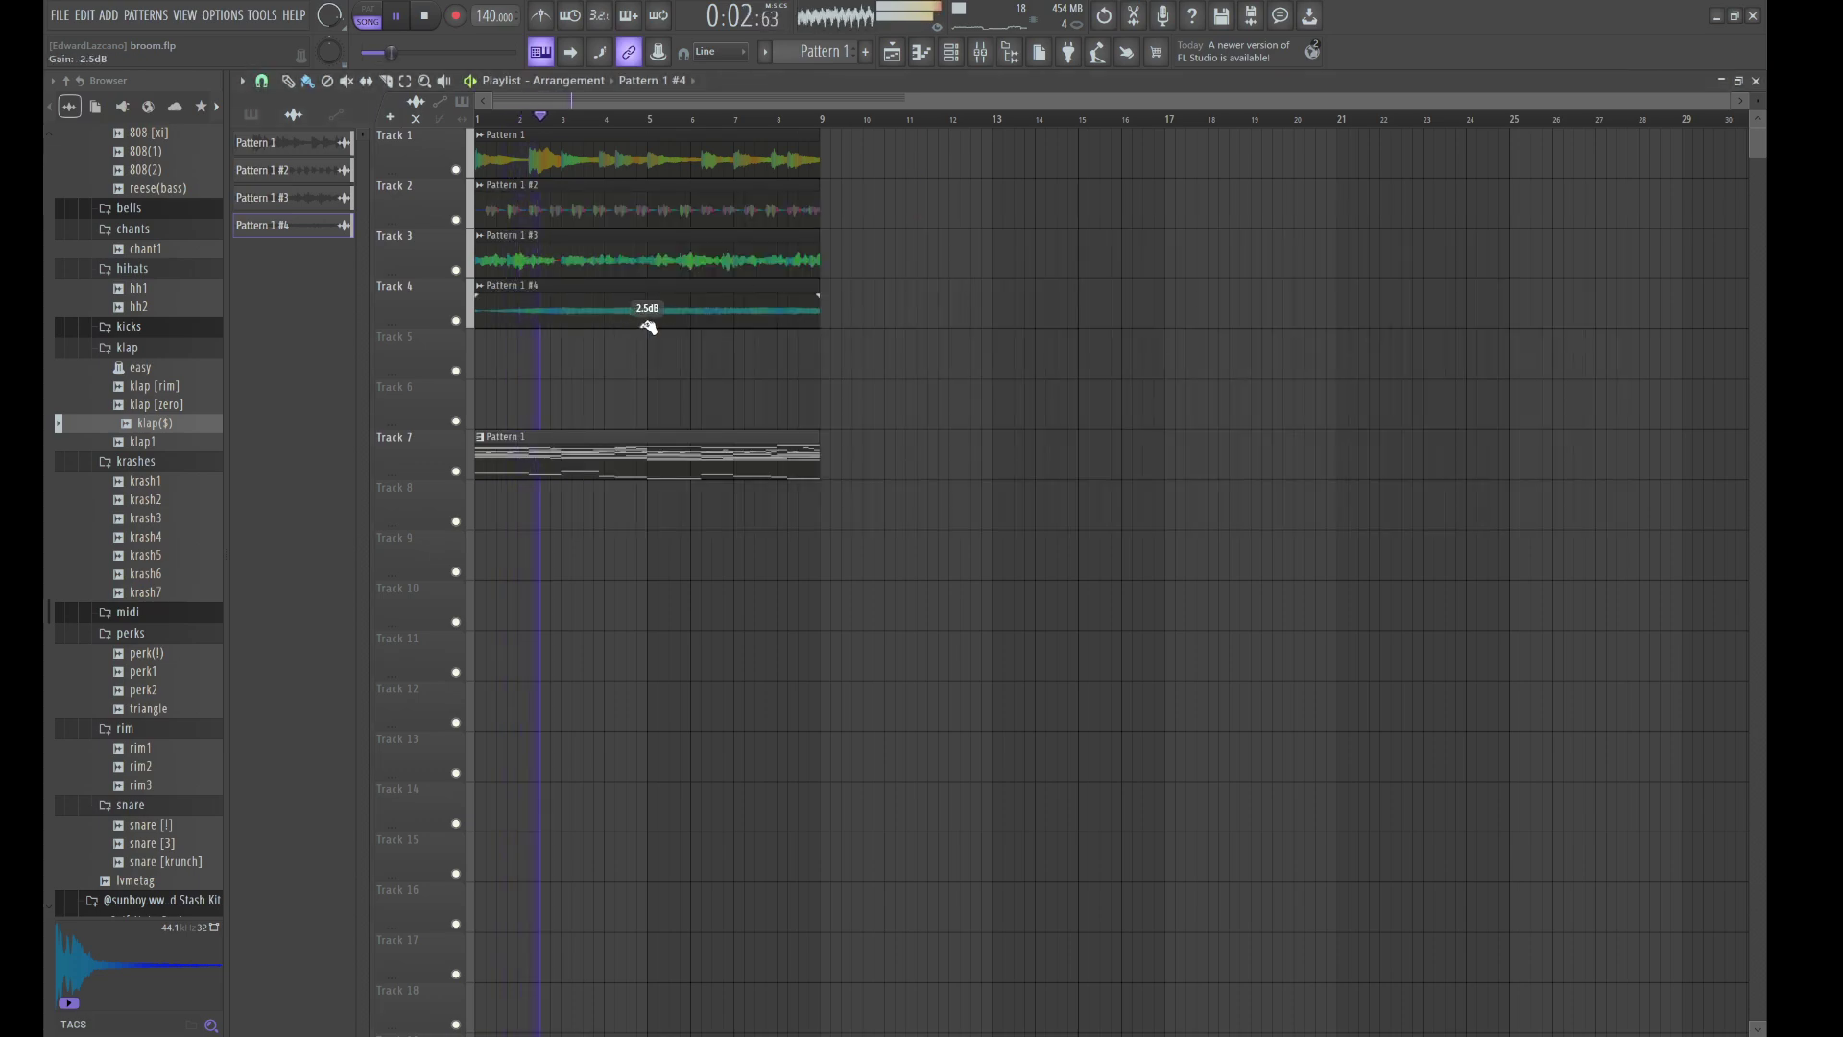
pyautogui.hotkey('ctrl', 's')
pyautogui.moveTo(647, 325); pyautogui.dragTo(647, 313)
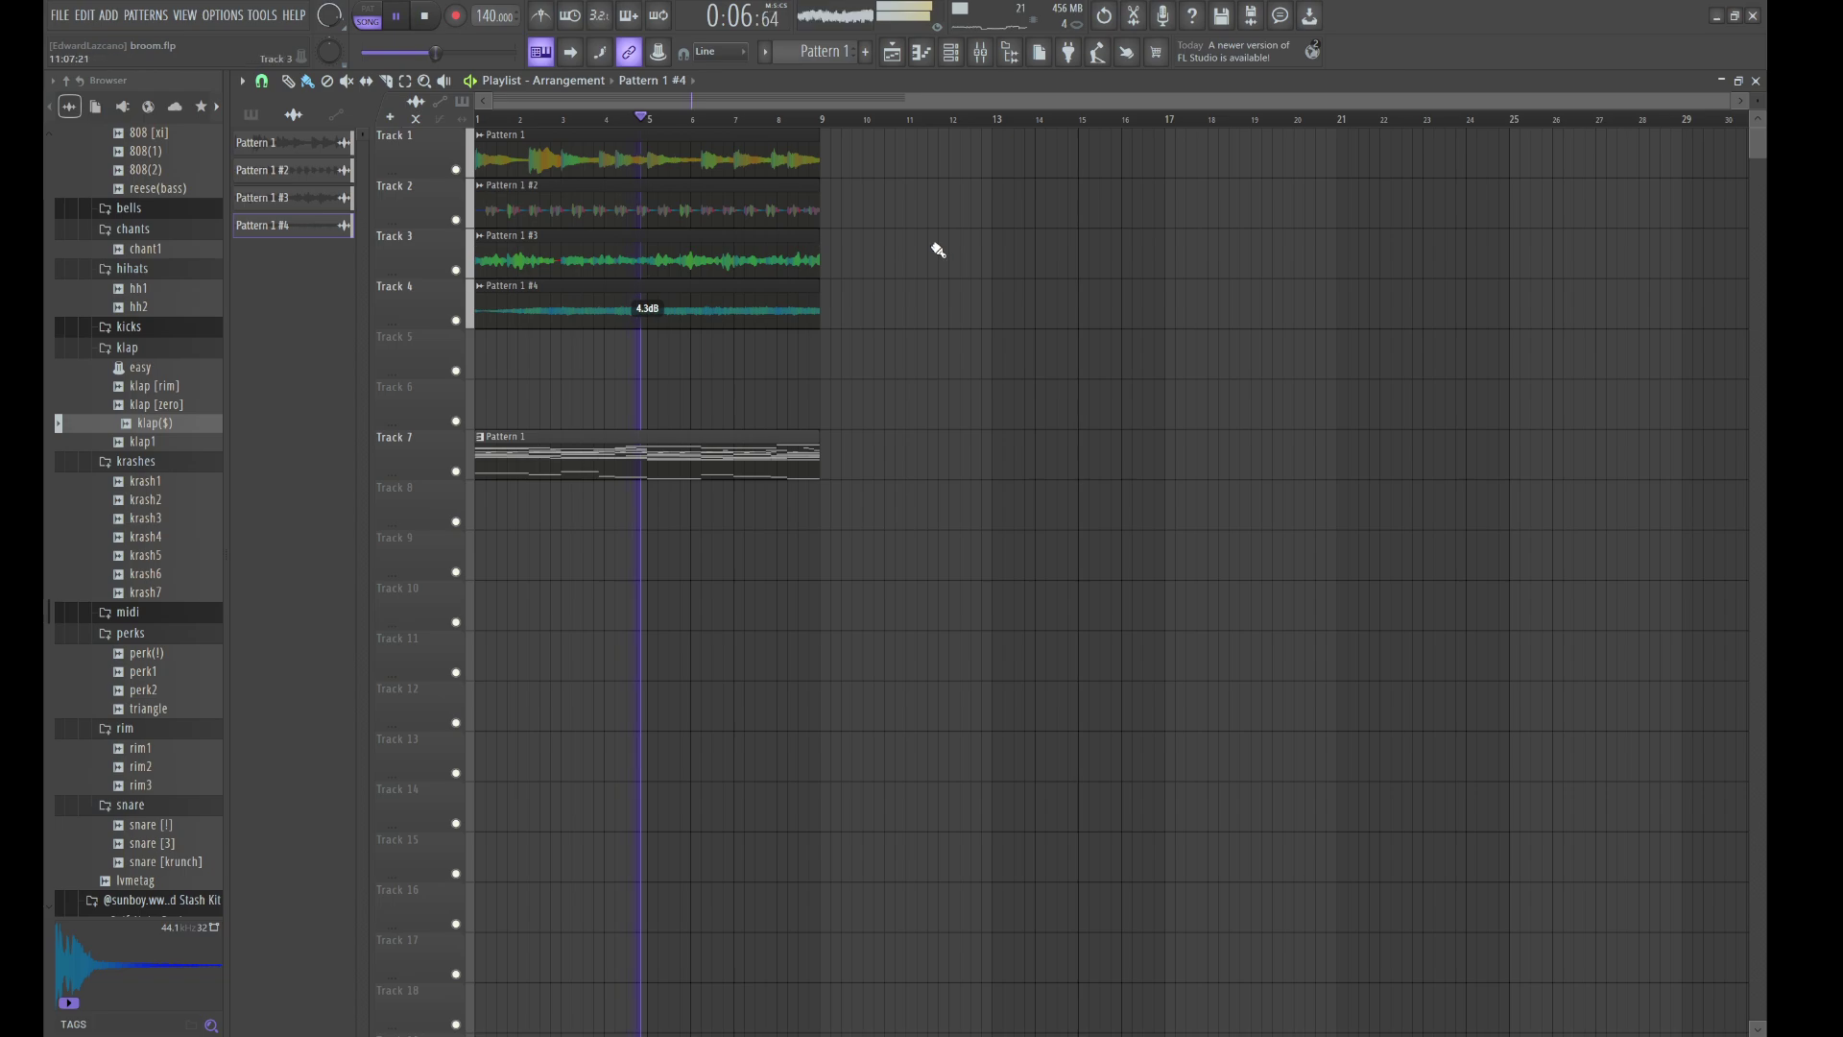
# - Browse Falcon's FM Tines presets, search its library for "sine" and load the Follow My Sine preset
pyautogui.click(954, 54)
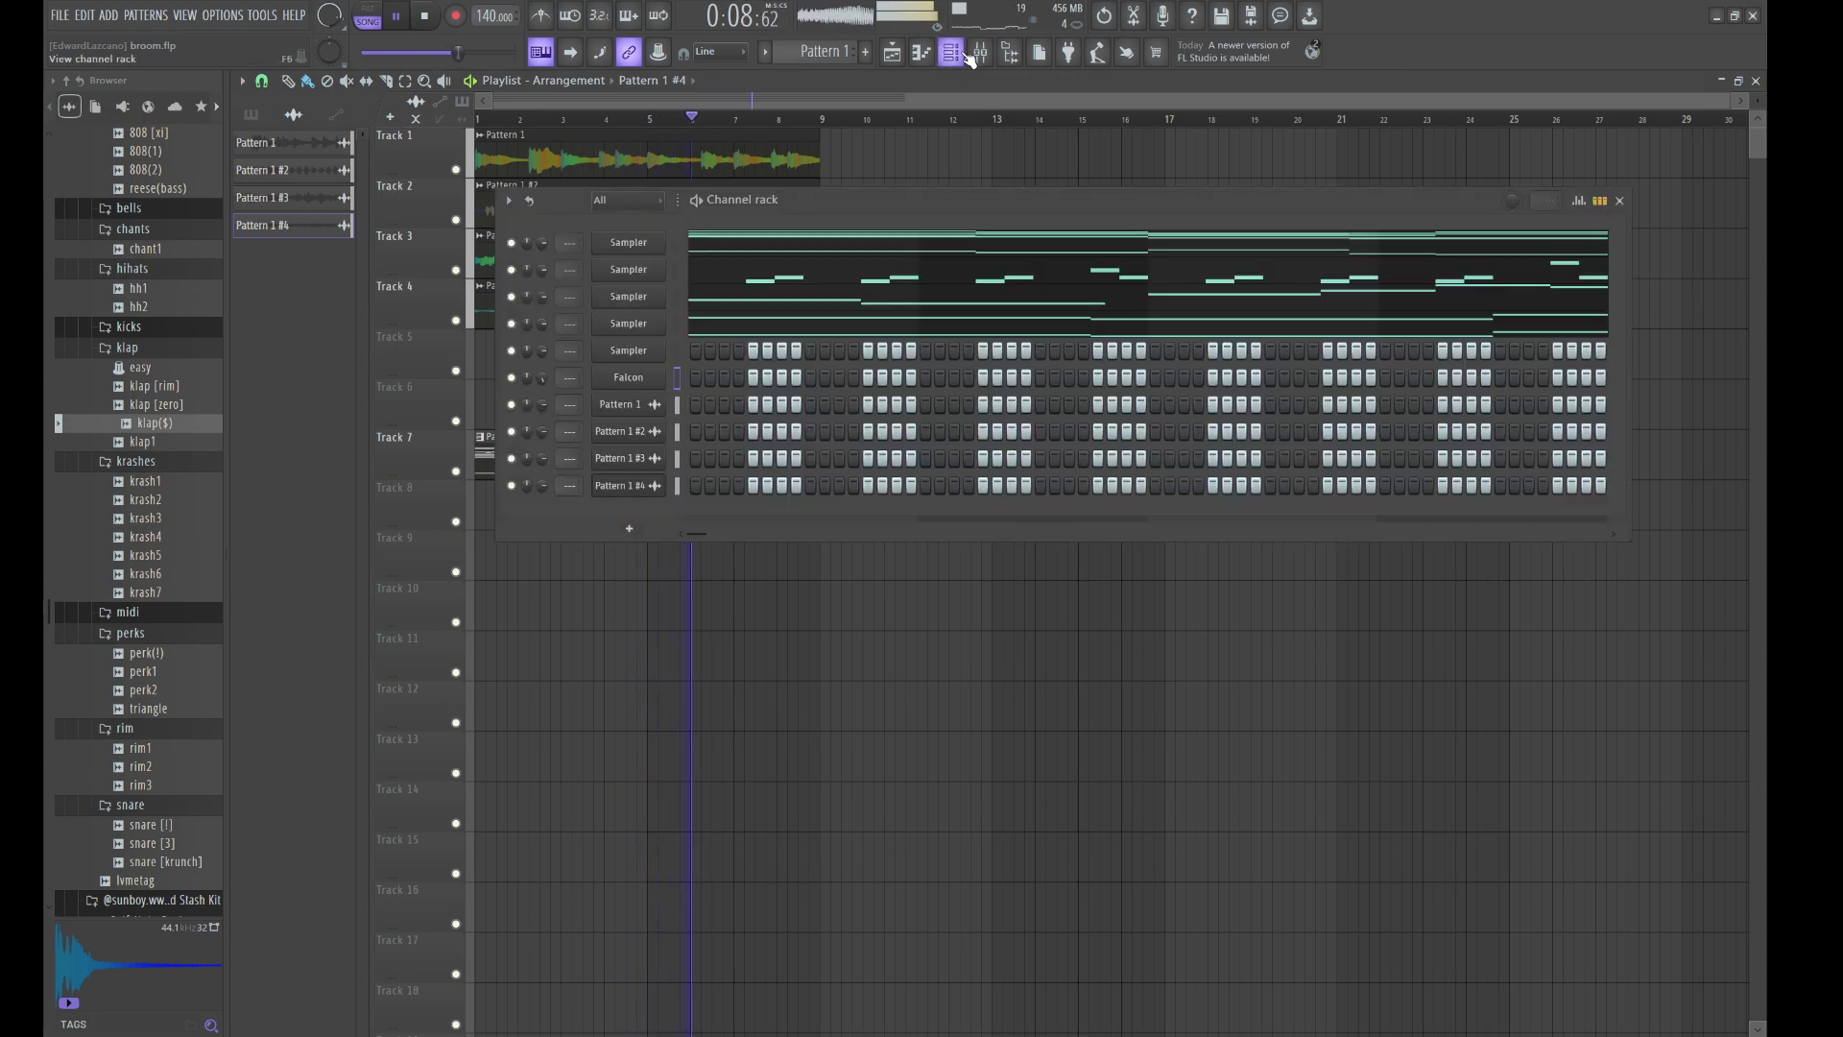
pyautogui.click(646, 380)
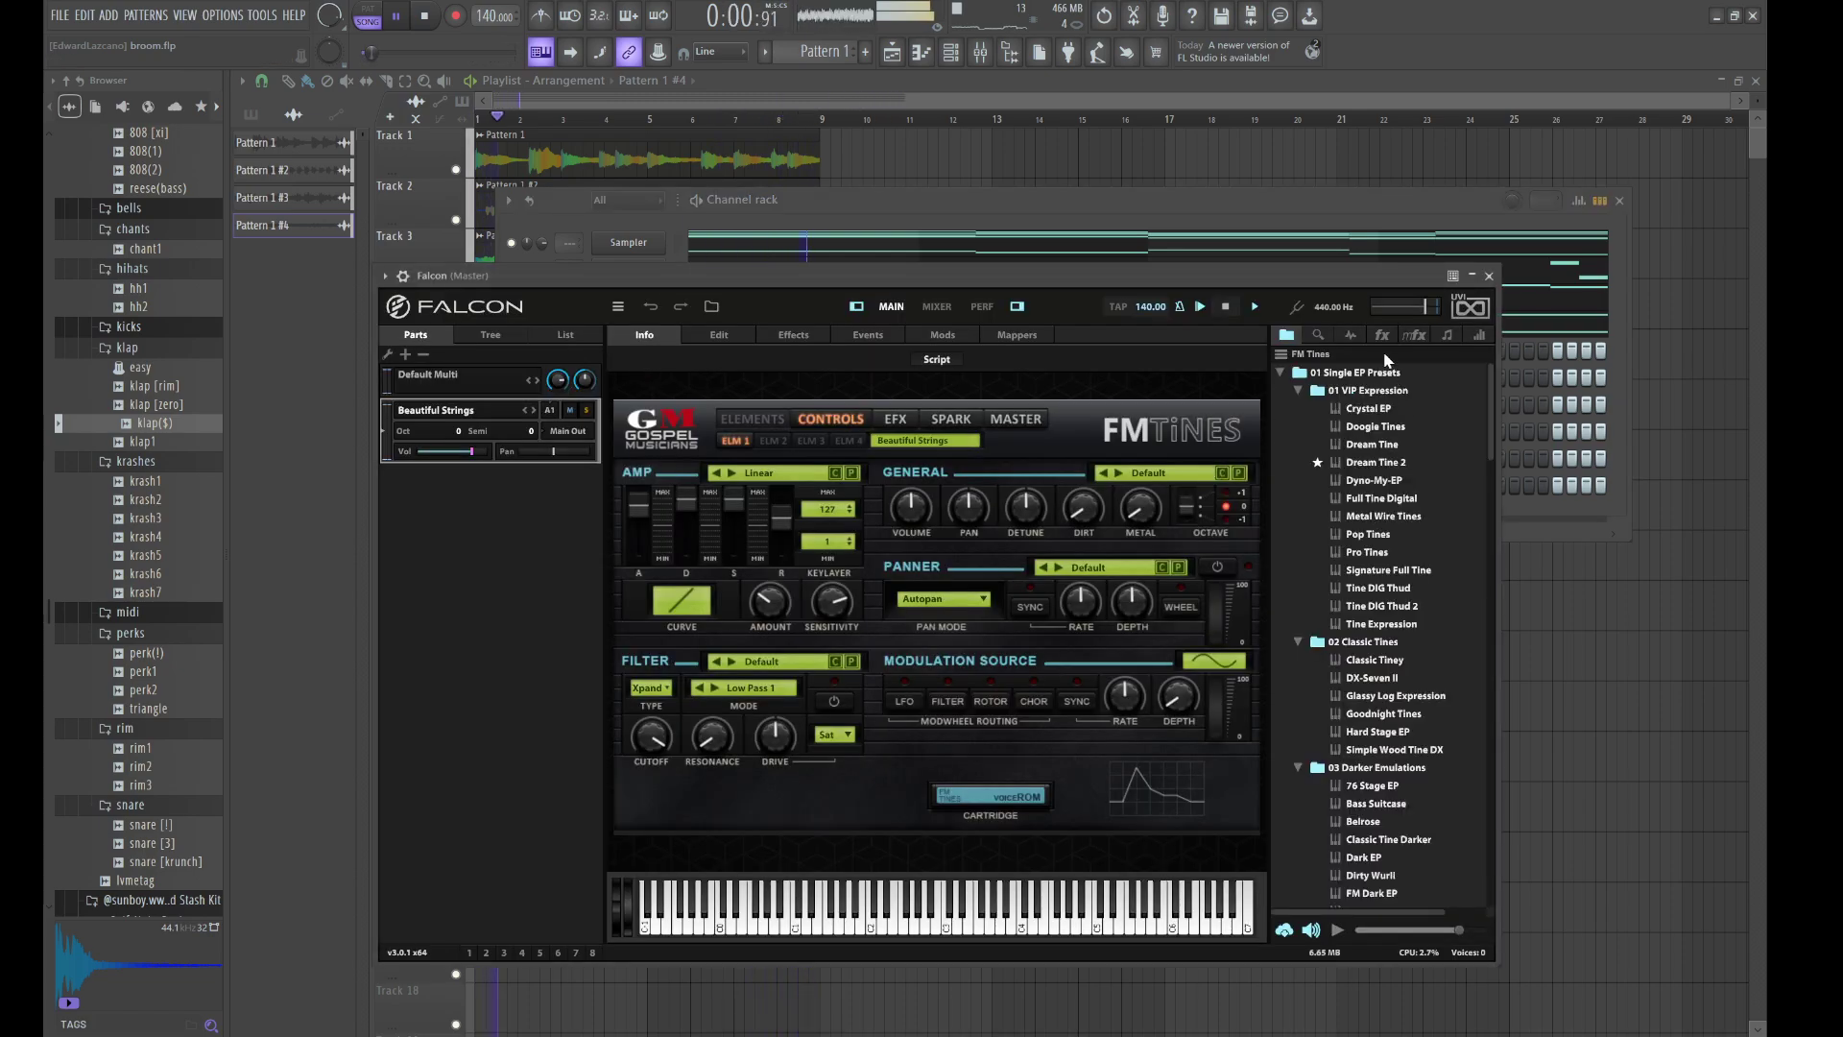
pyautogui.scroll(-3, 1387, 633)
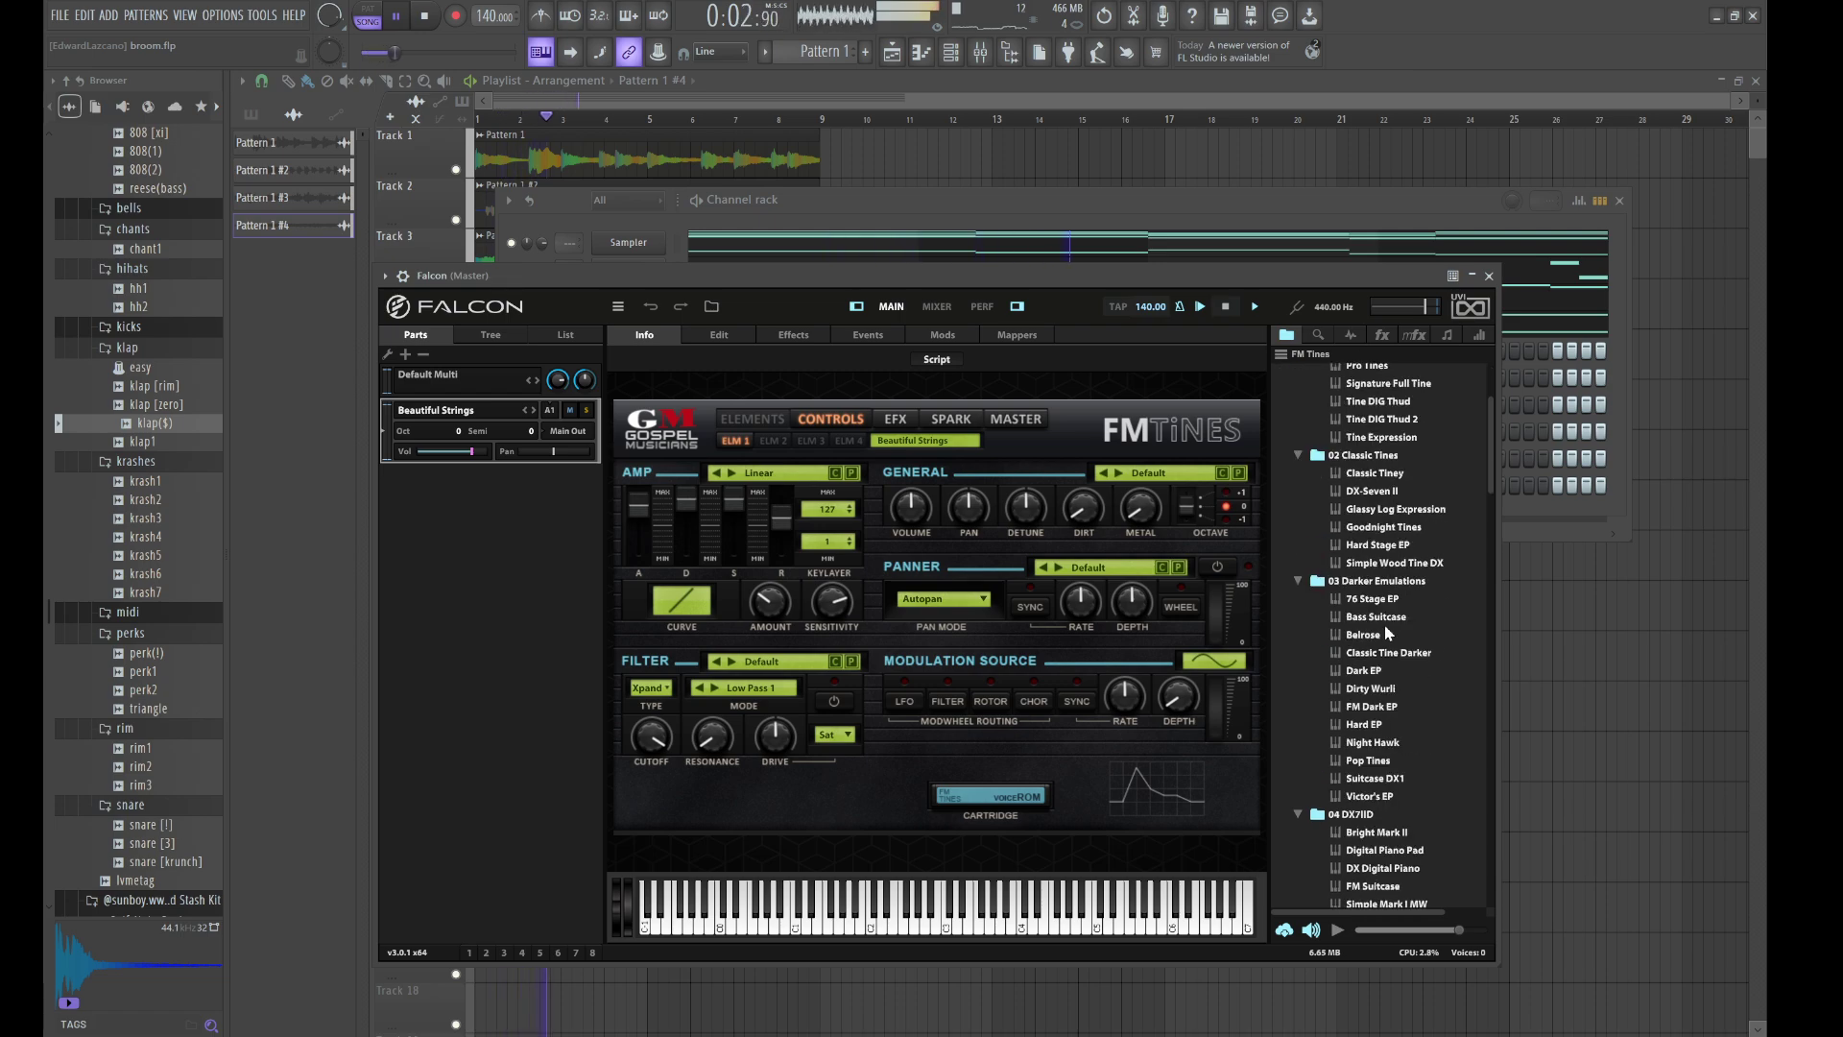
pyautogui.scroll(-10, 1388, 632)
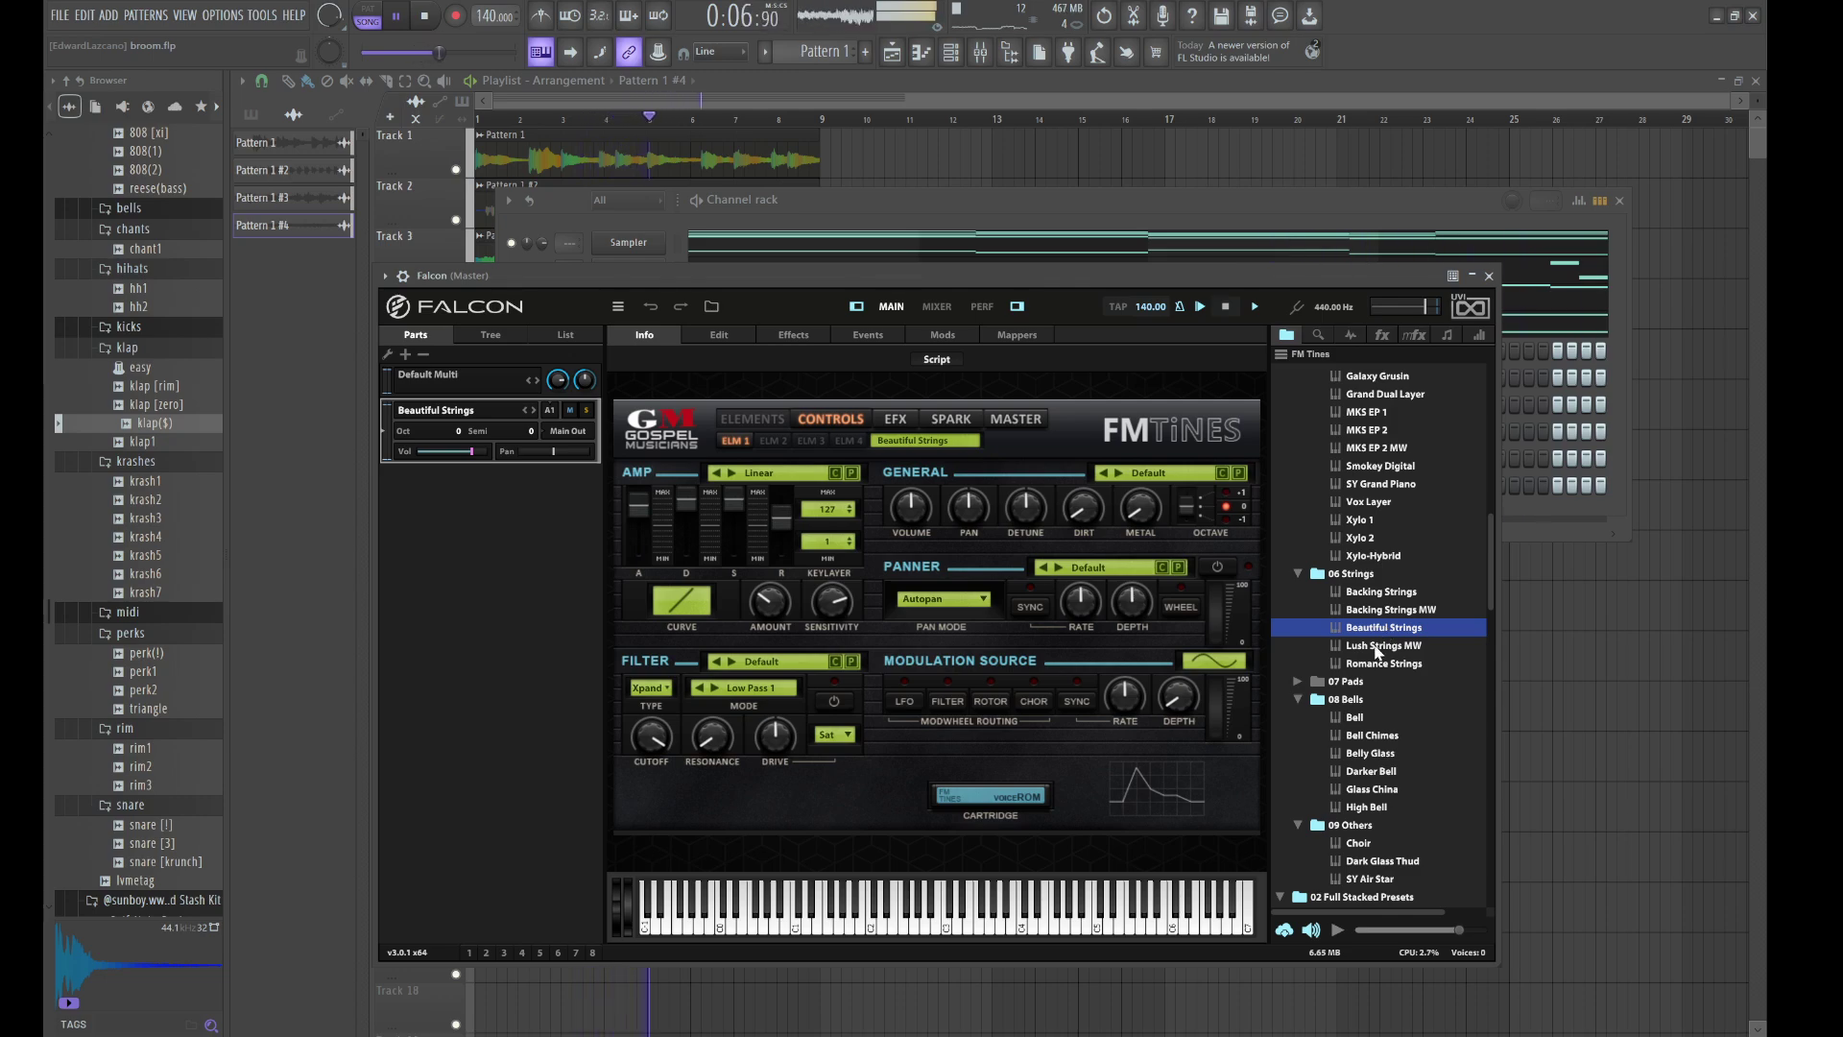
pyautogui.scroll(-8, 1378, 653)
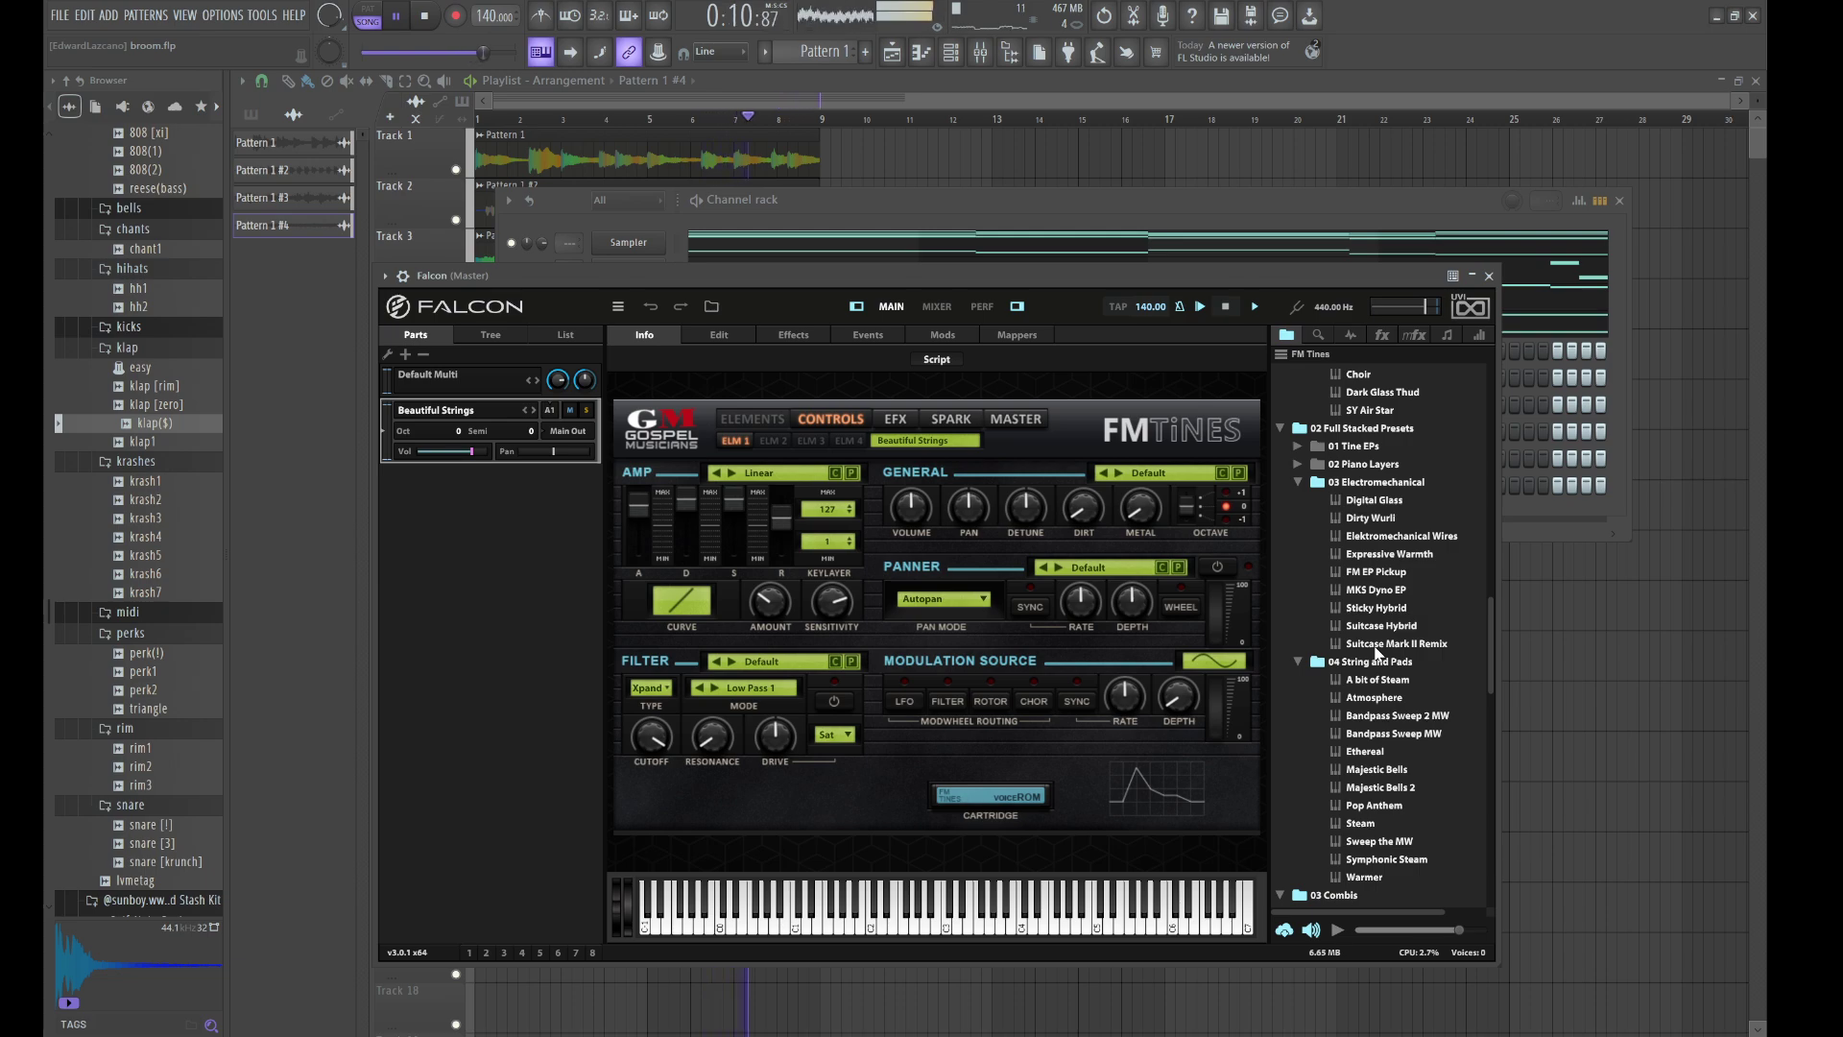
pyautogui.scroll(-8, 1379, 653)
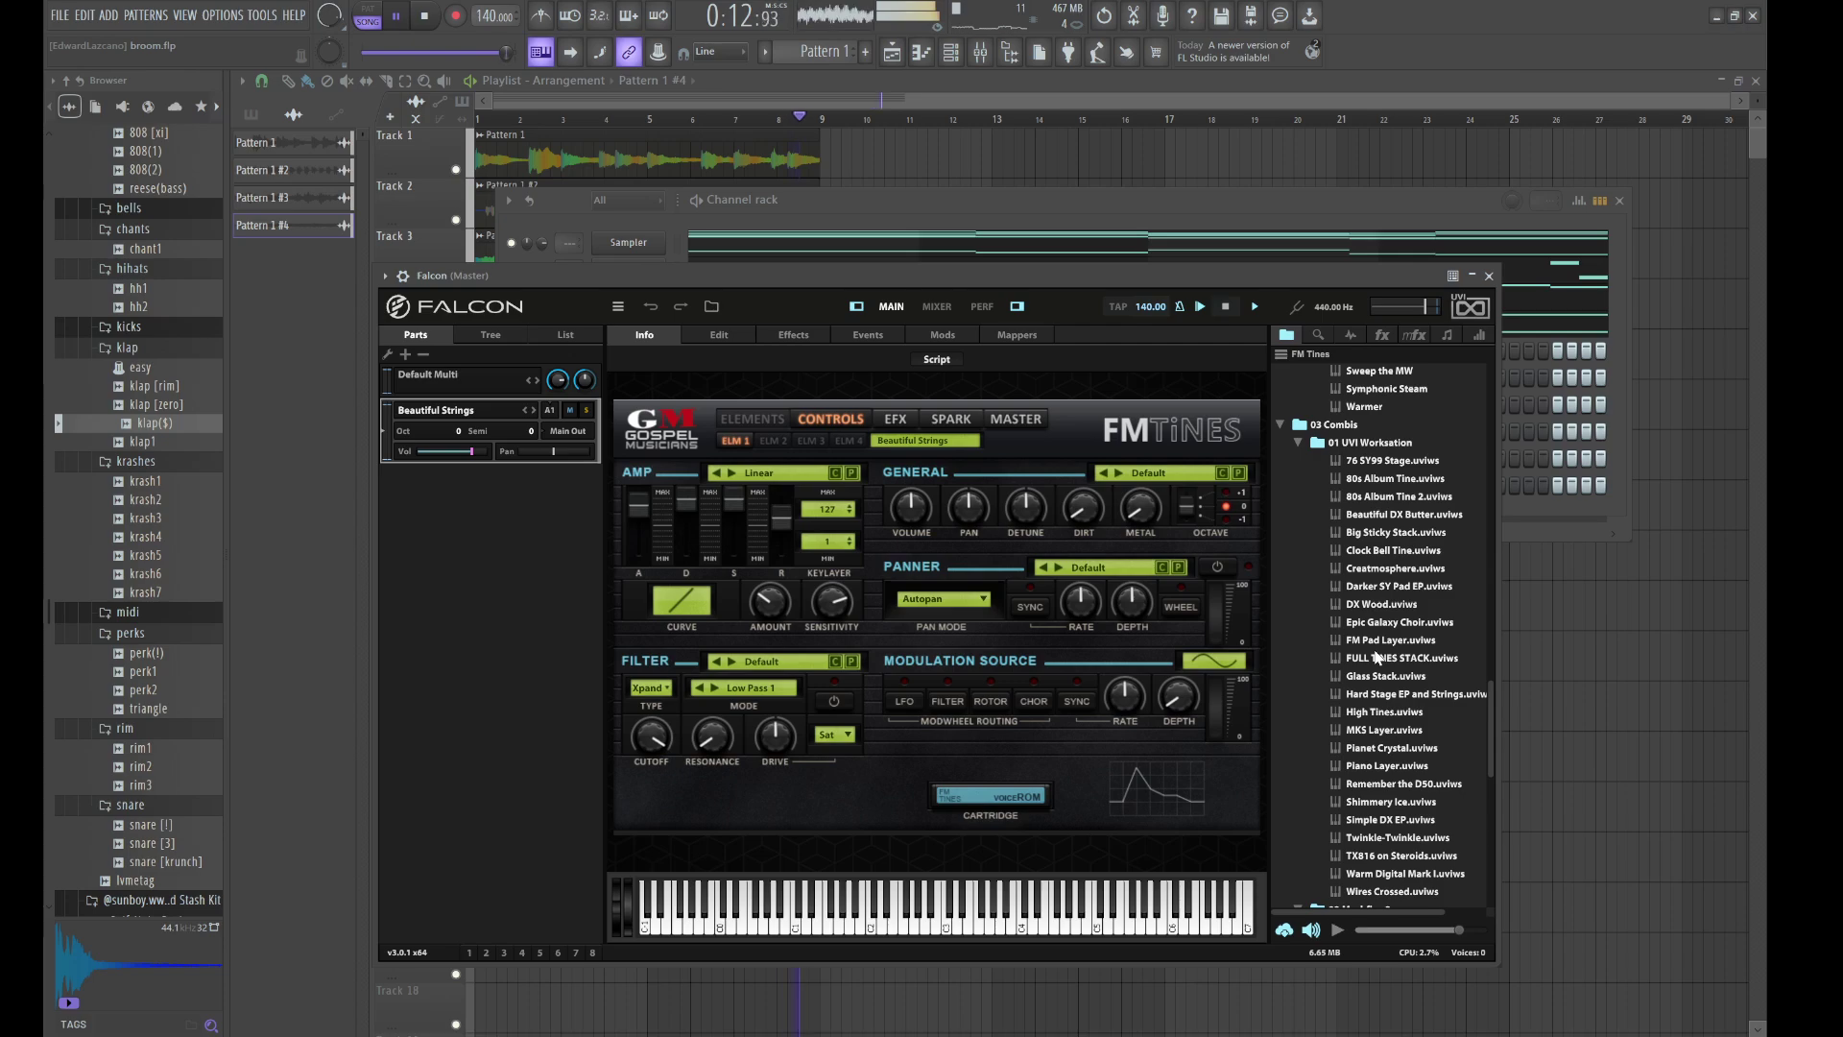
pyautogui.scroll(15, 1379, 658)
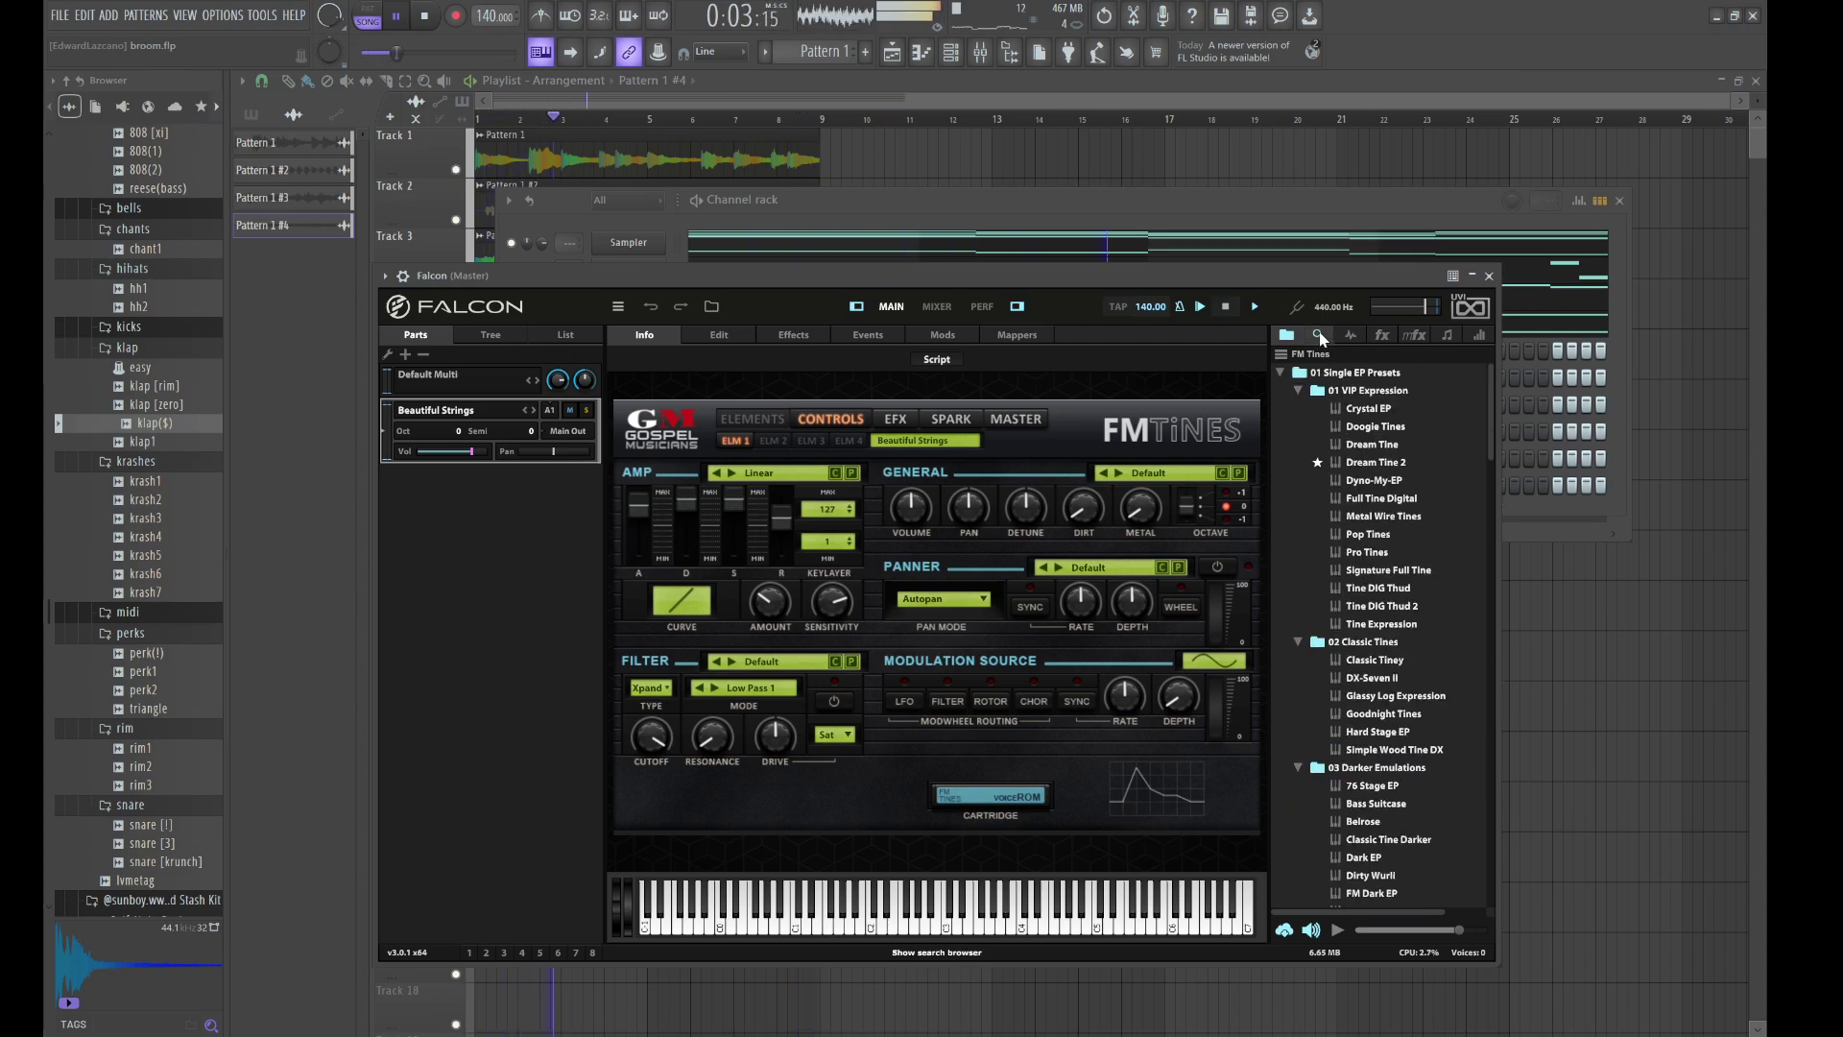
pyautogui.click(1319, 334)
pyautogui.write('s')
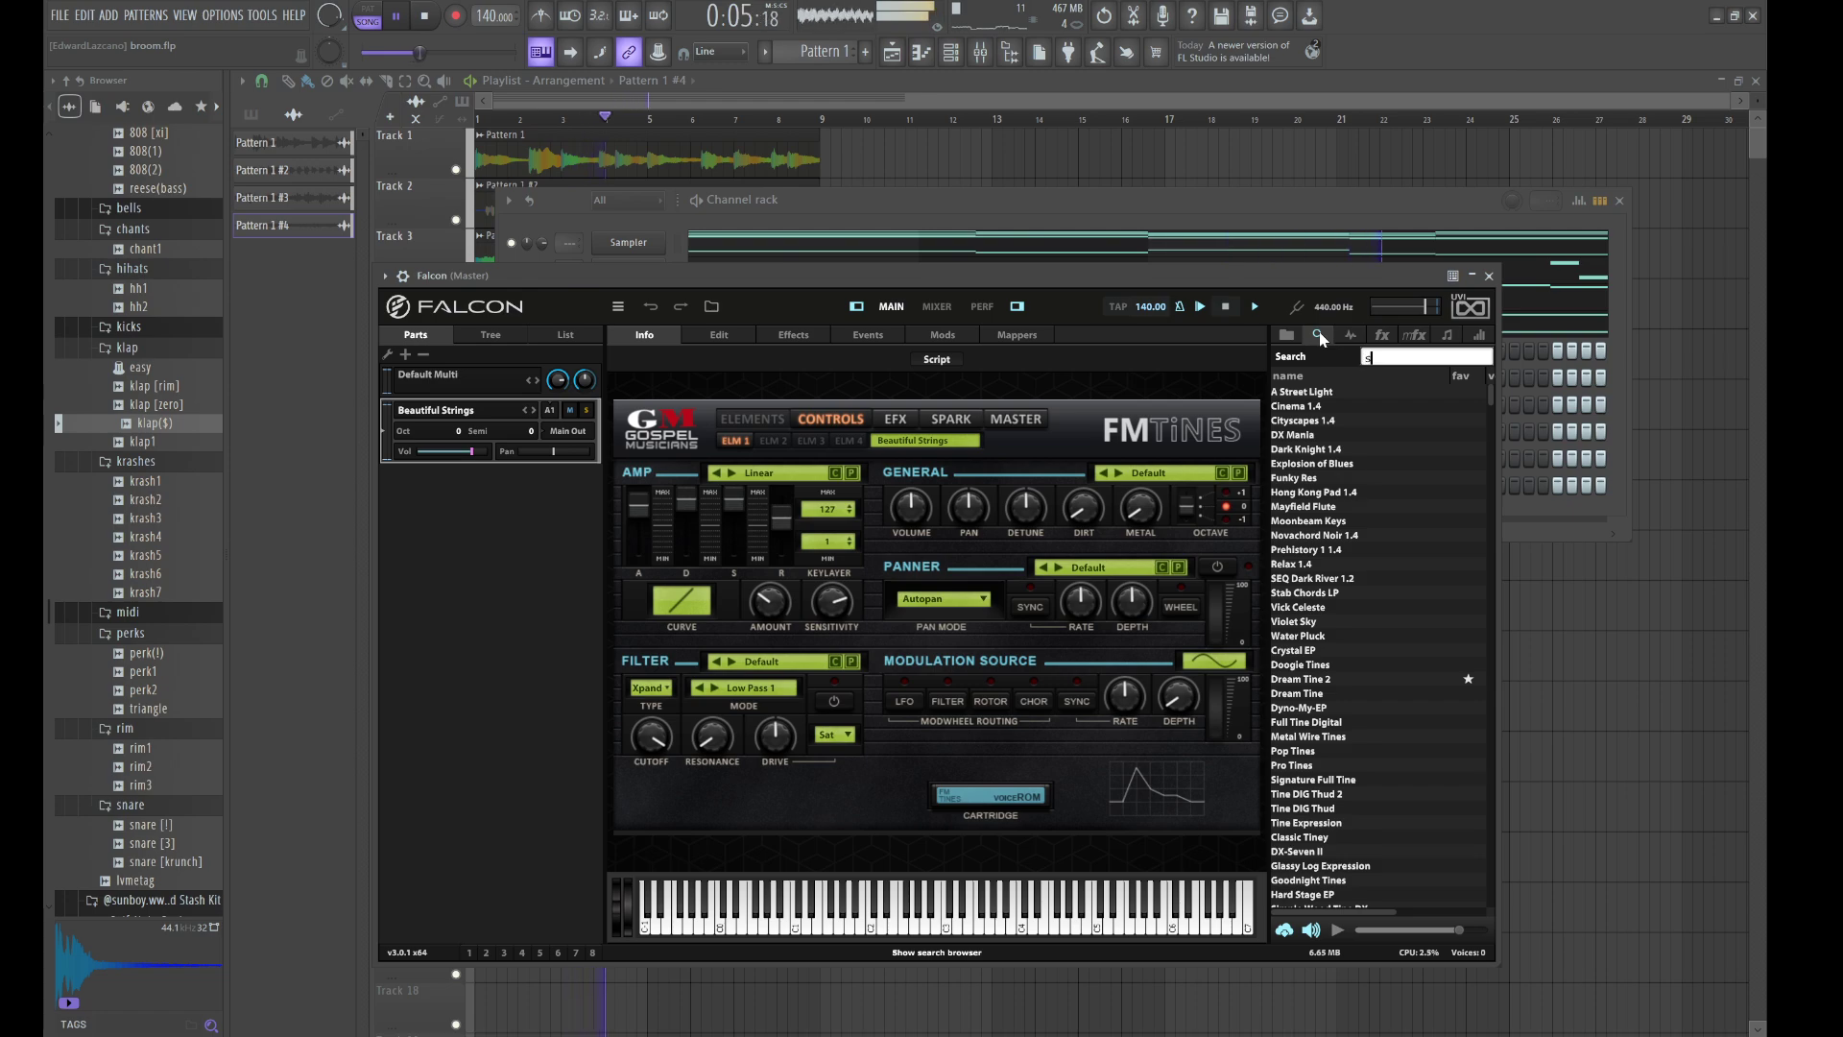
pyautogui.write('ine')
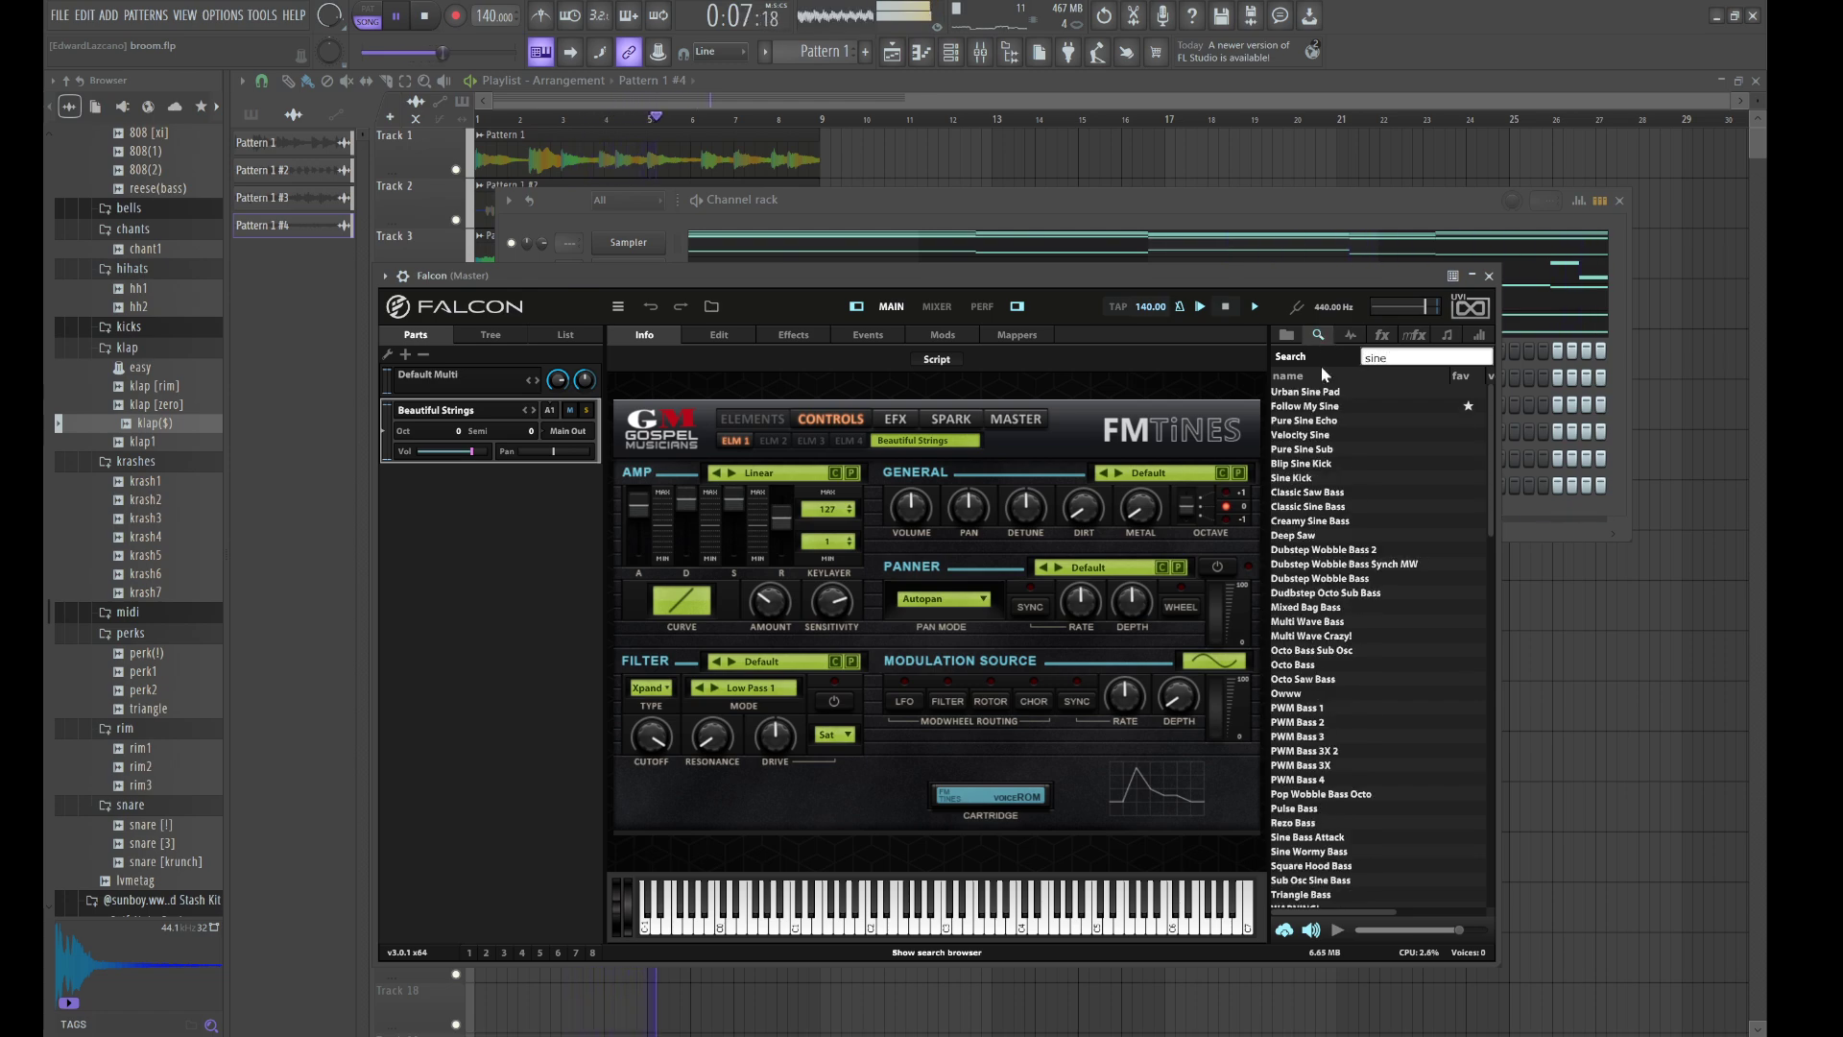
pyautogui.click(1322, 411)
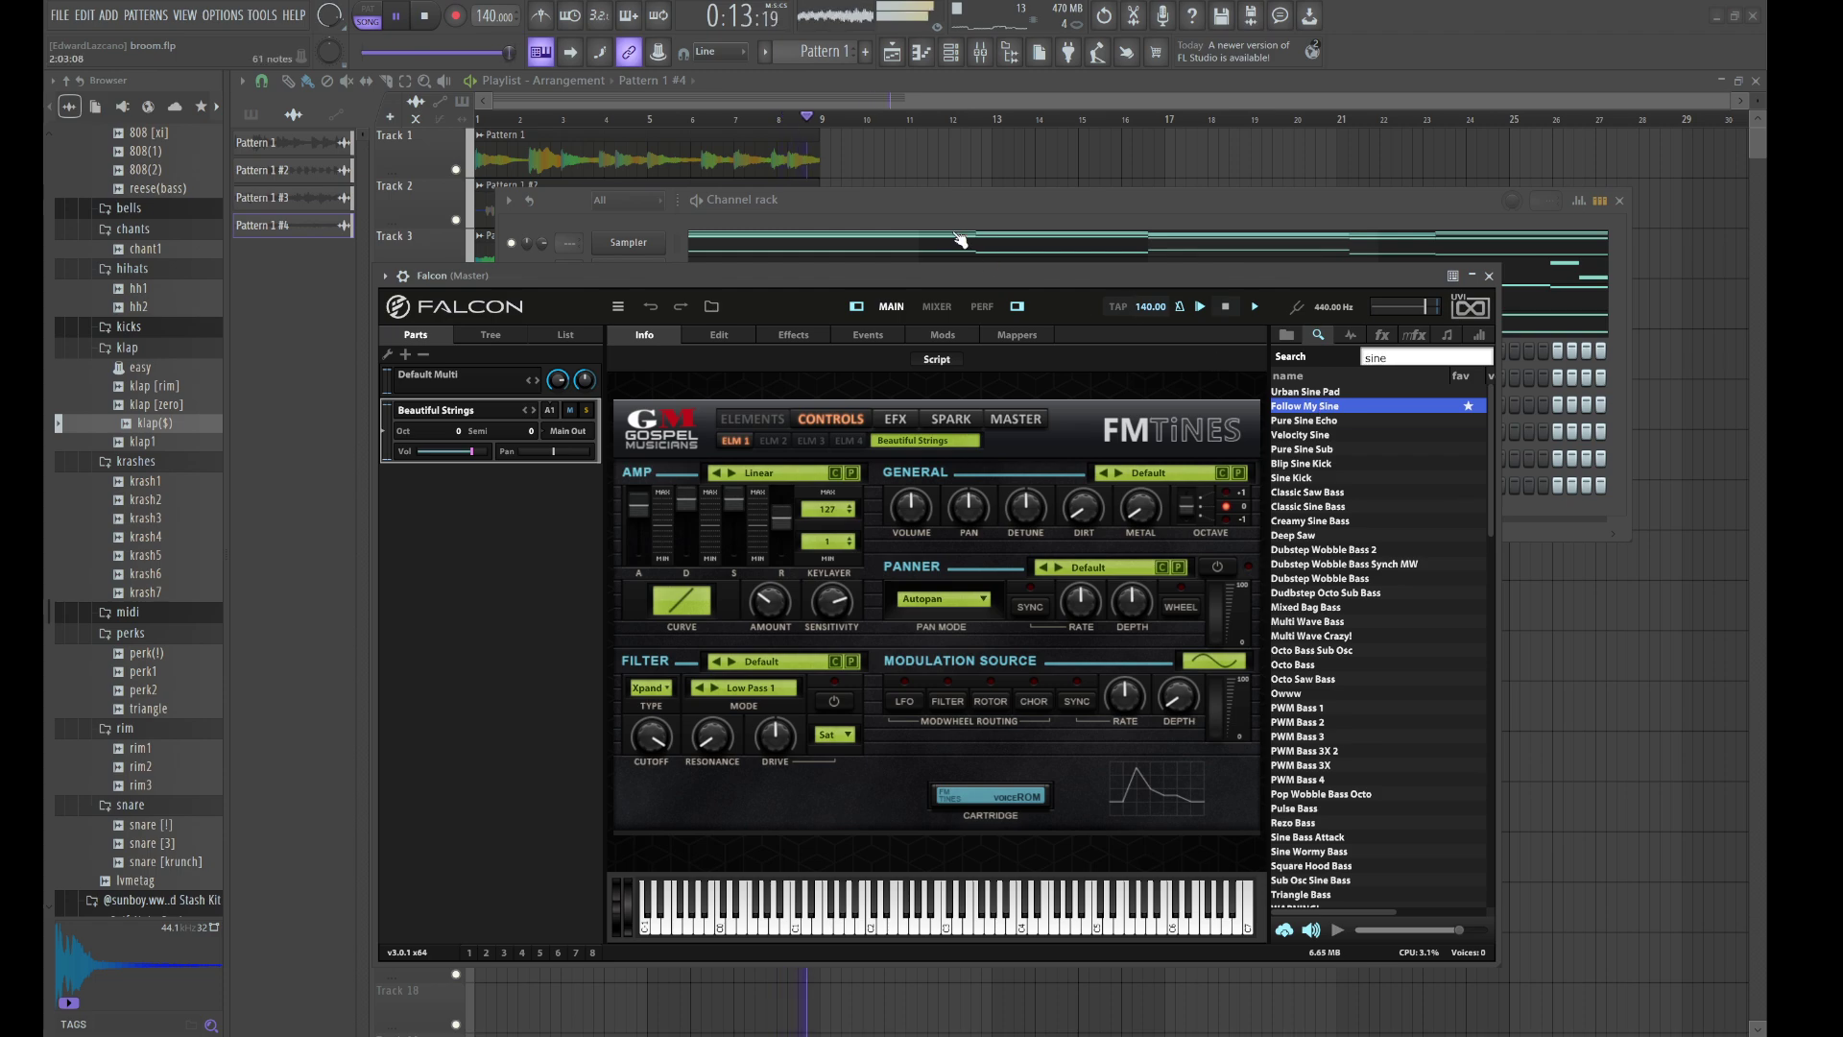
# - Open the Falcon piano roll and write a two-bar melody of A#5, B5, C#6 and A#5, alternating 6-step and 10-step lengths
pyautogui.doubleClick(904, 202)
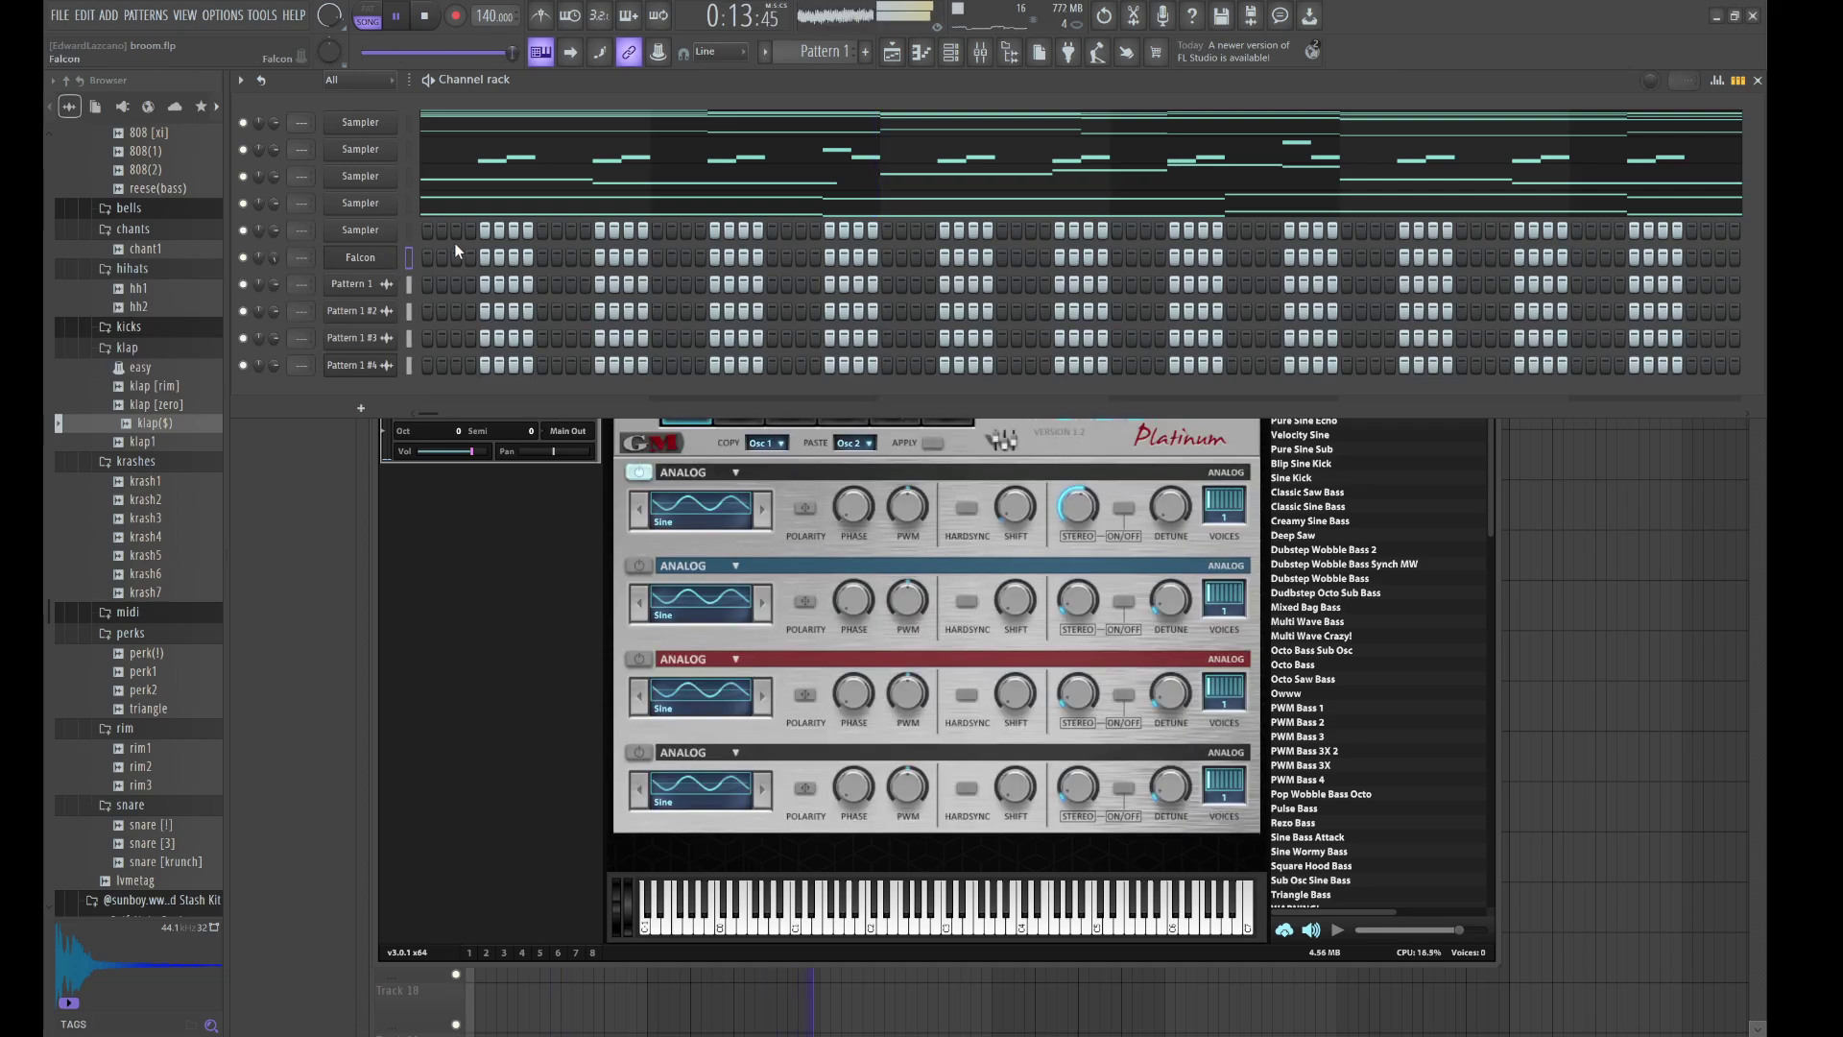
pyautogui.press('F7')
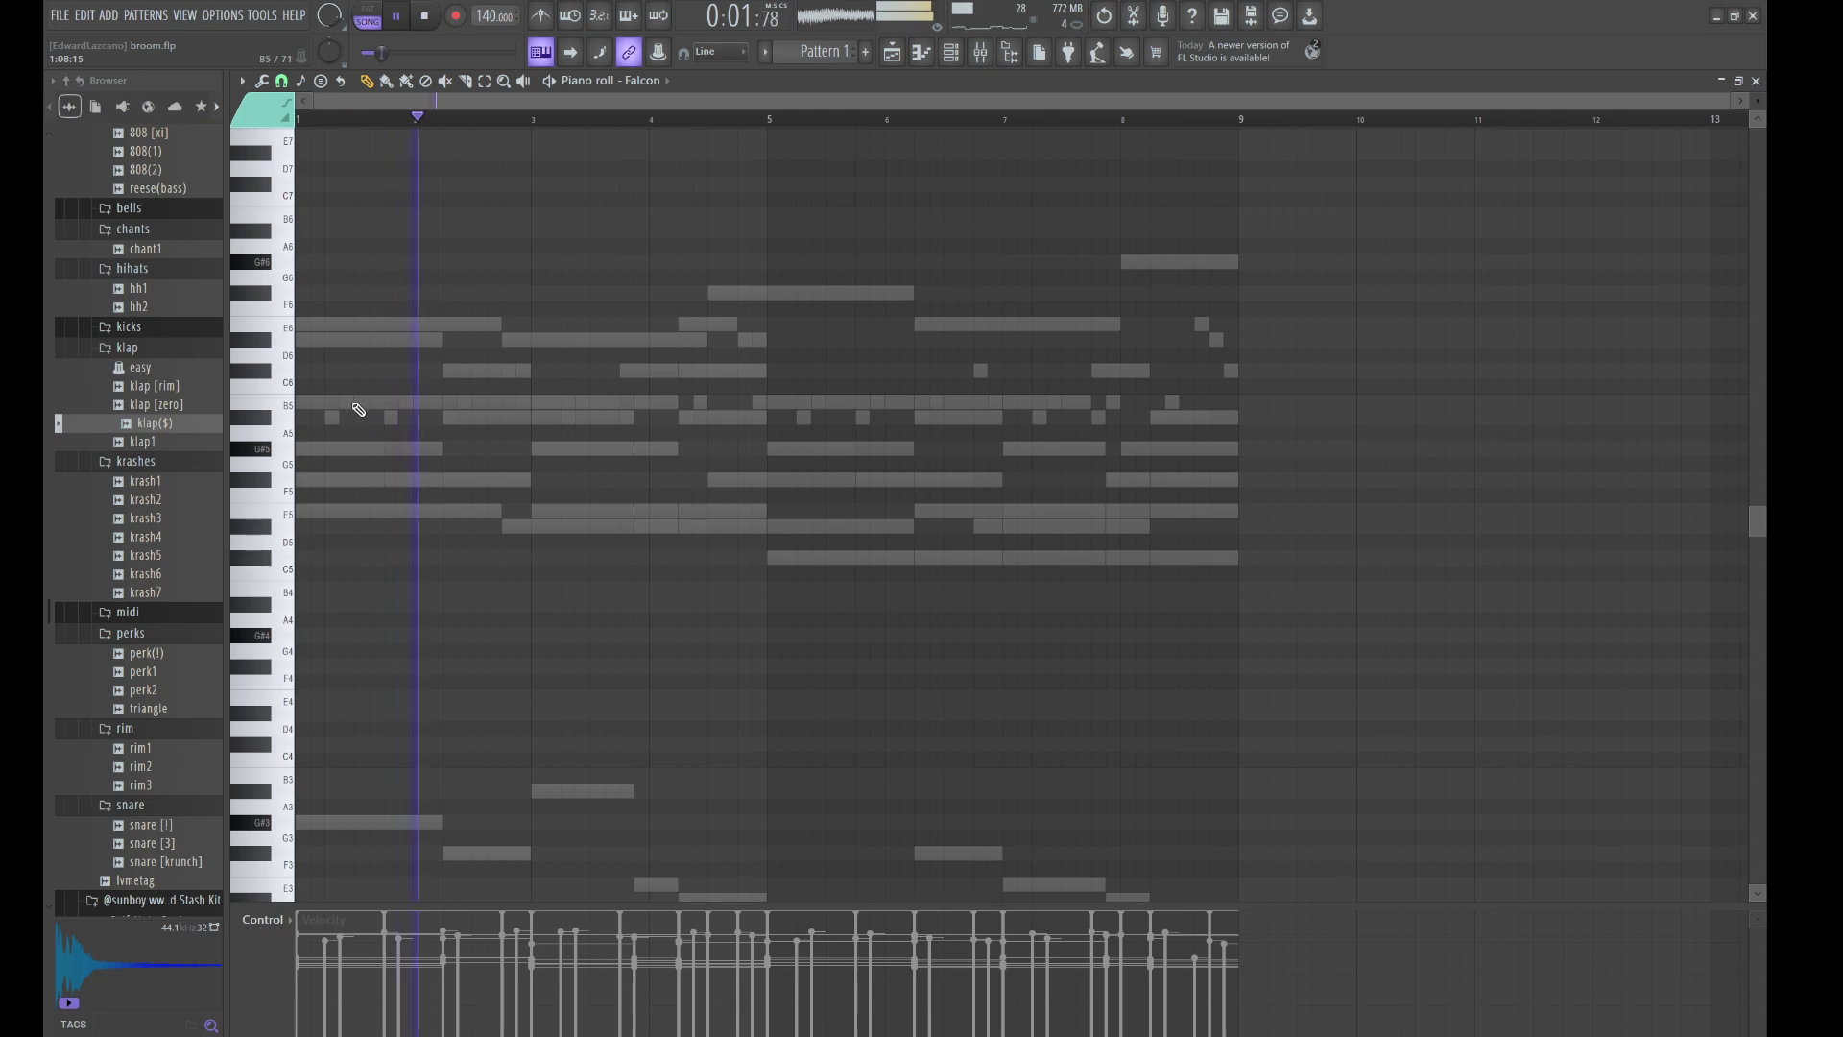
pyautogui.press('space')
pyautogui.click(305, 419)
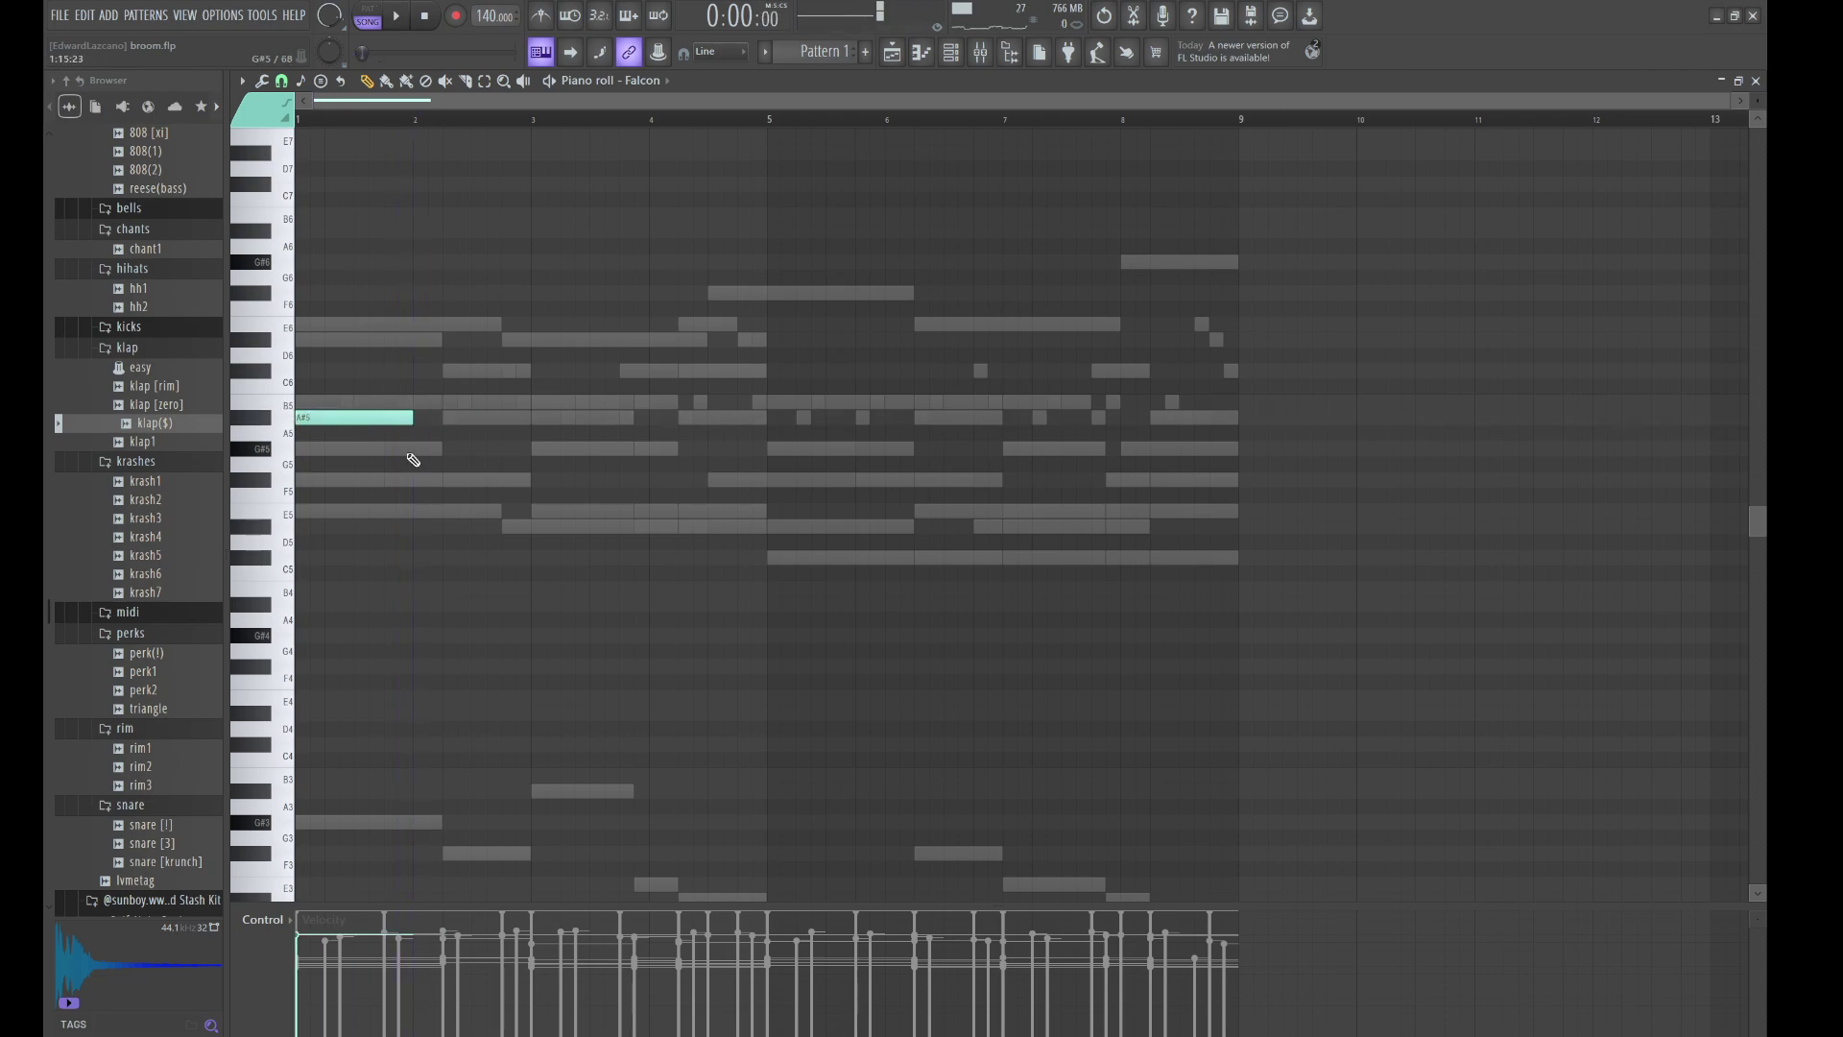
pyautogui.click(358, 415)
pyautogui.press('space')
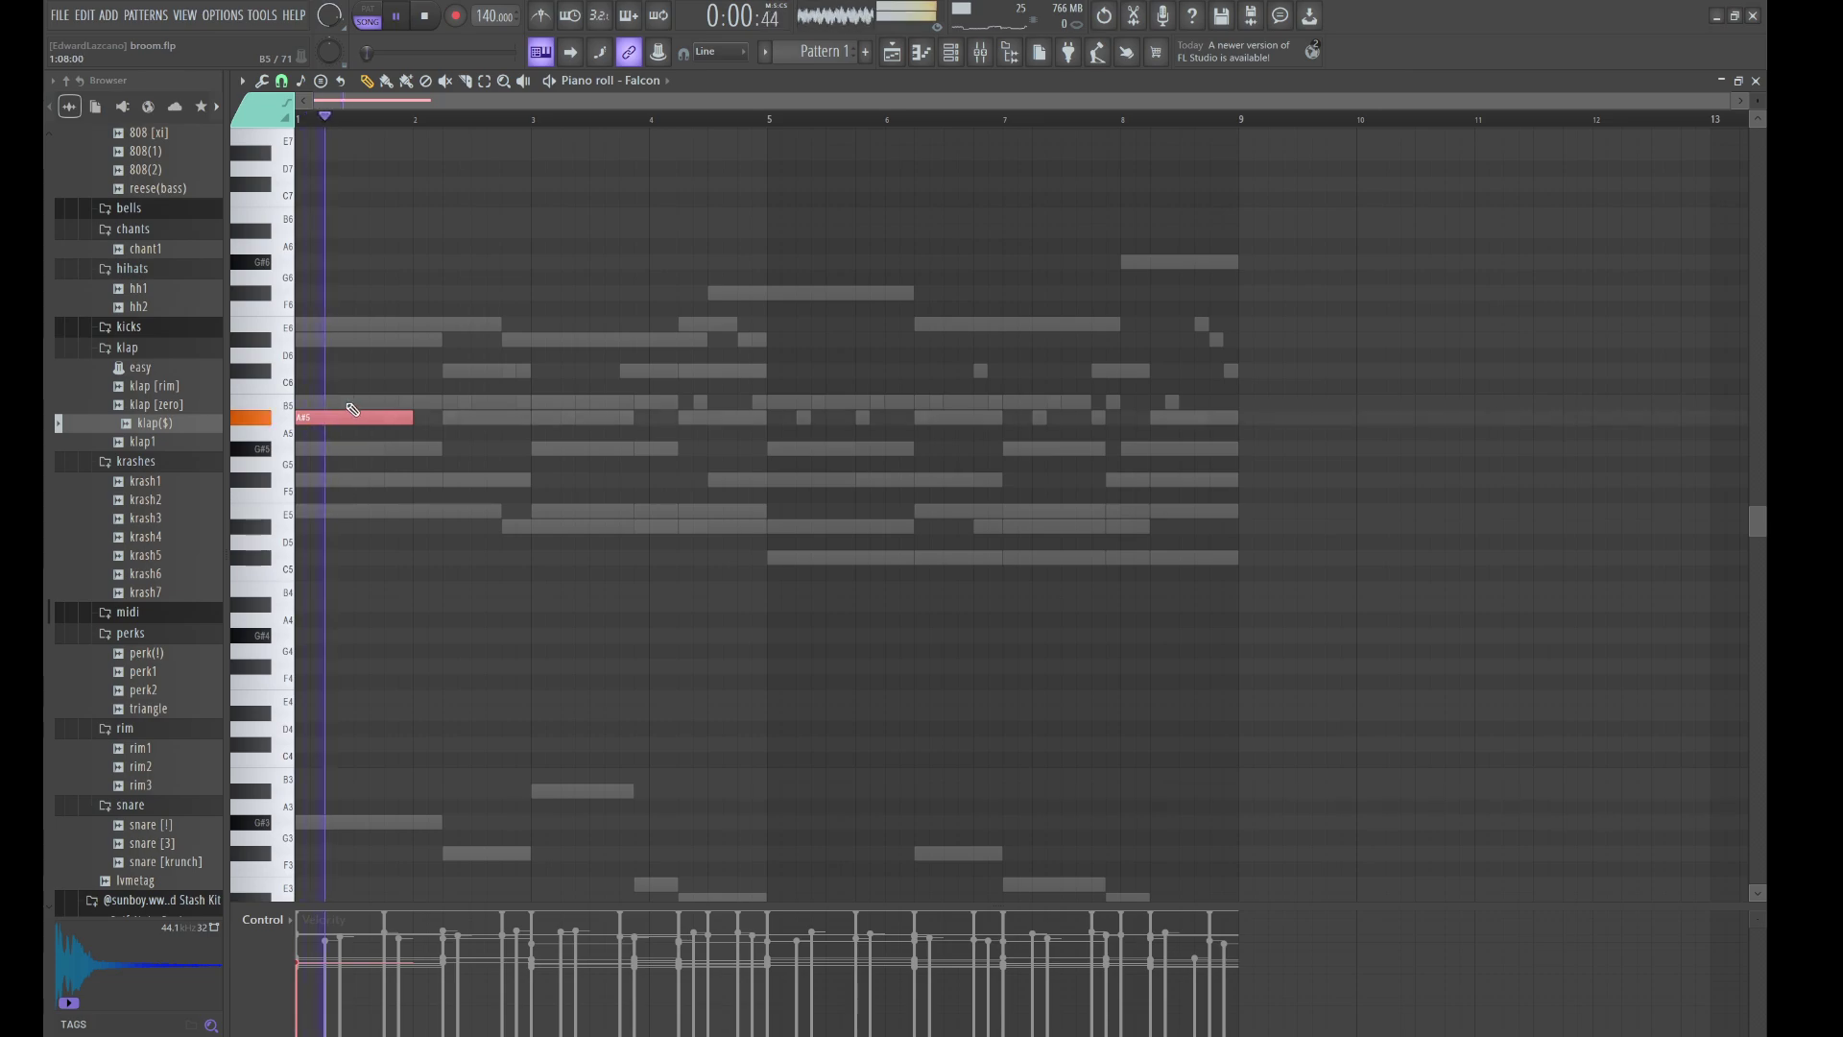
pyautogui.click(348, 401)
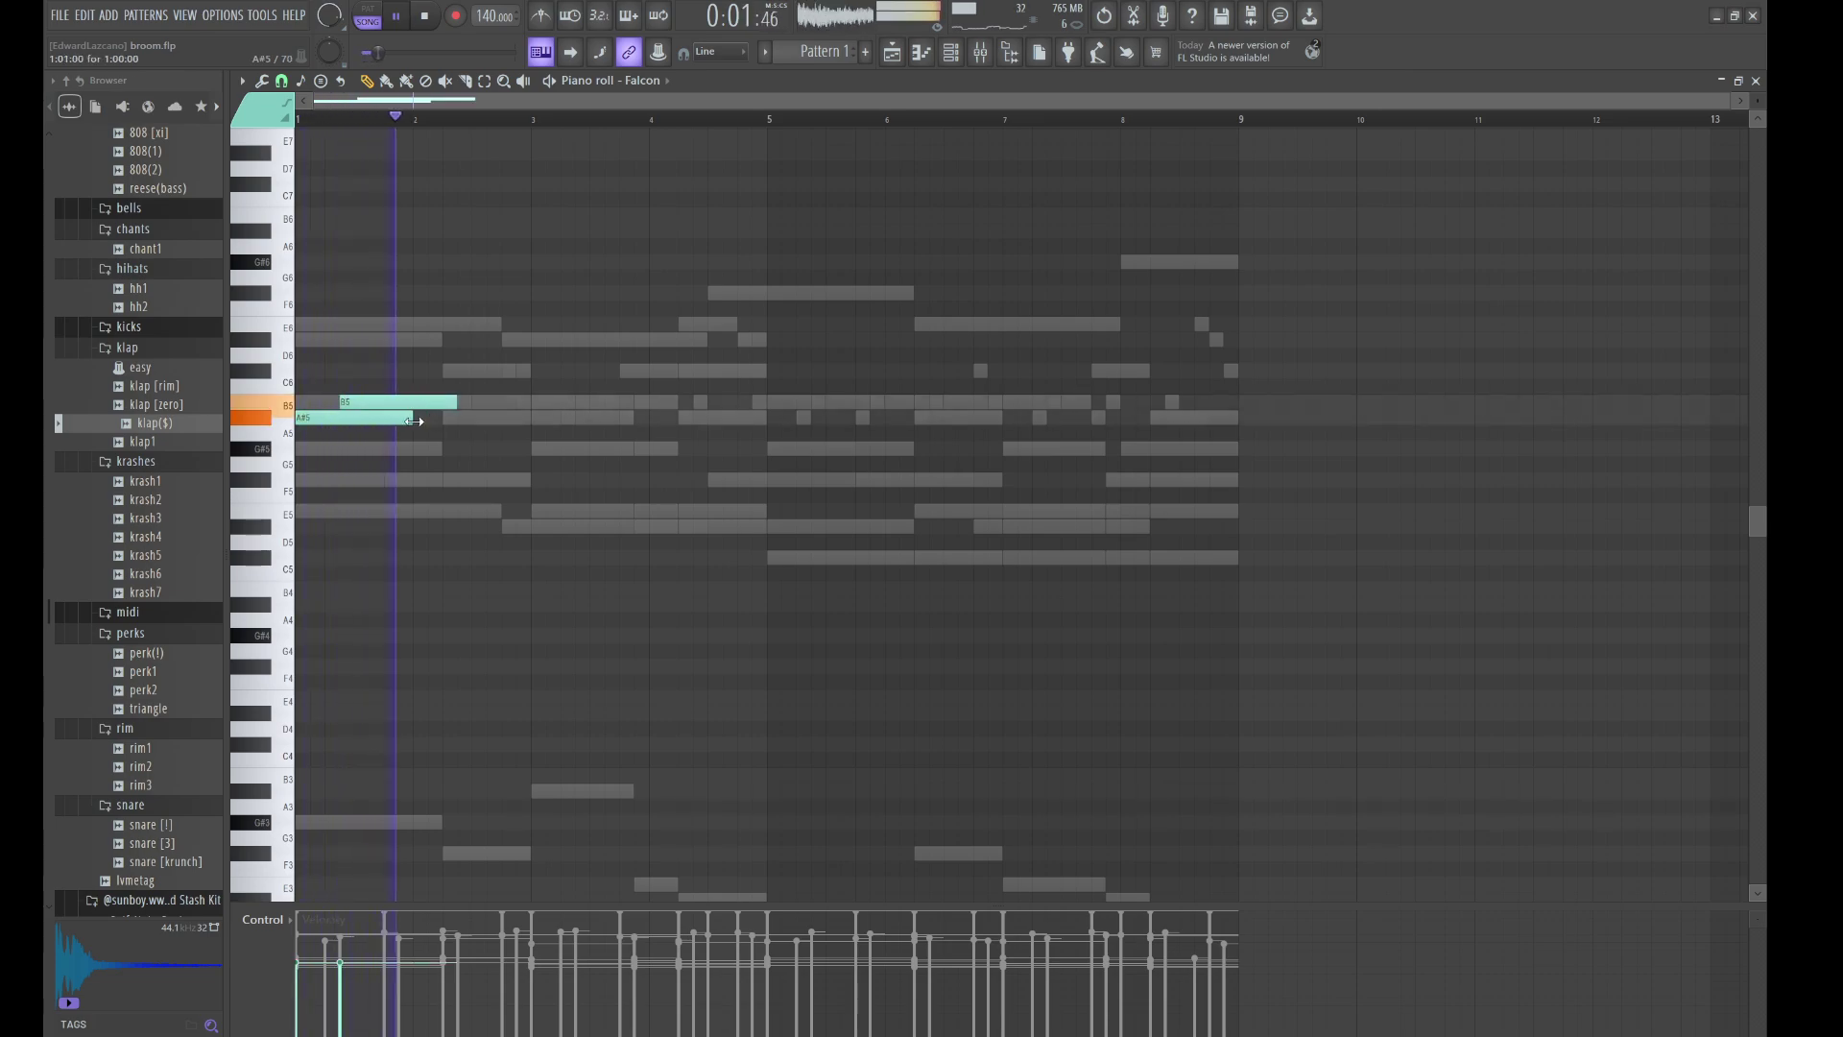
pyautogui.moveTo(413, 418); pyautogui.dragTo(341, 418)
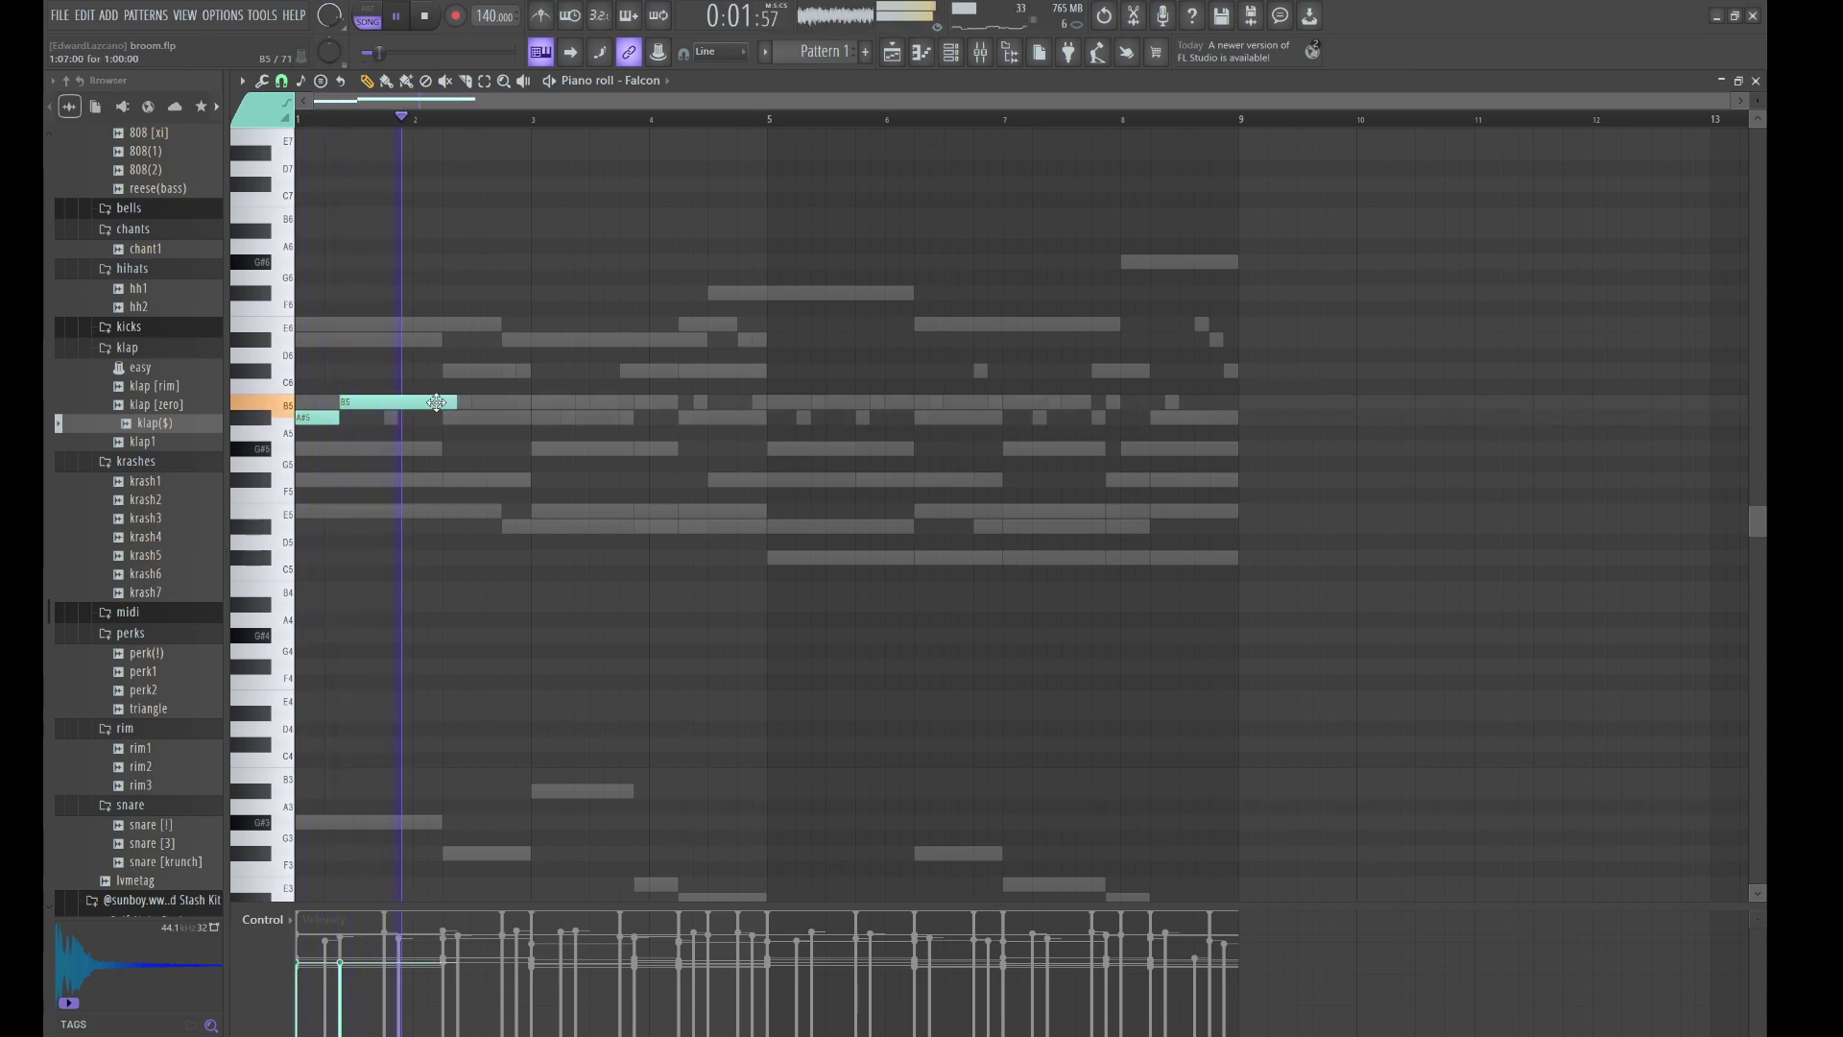
pyautogui.press('space')
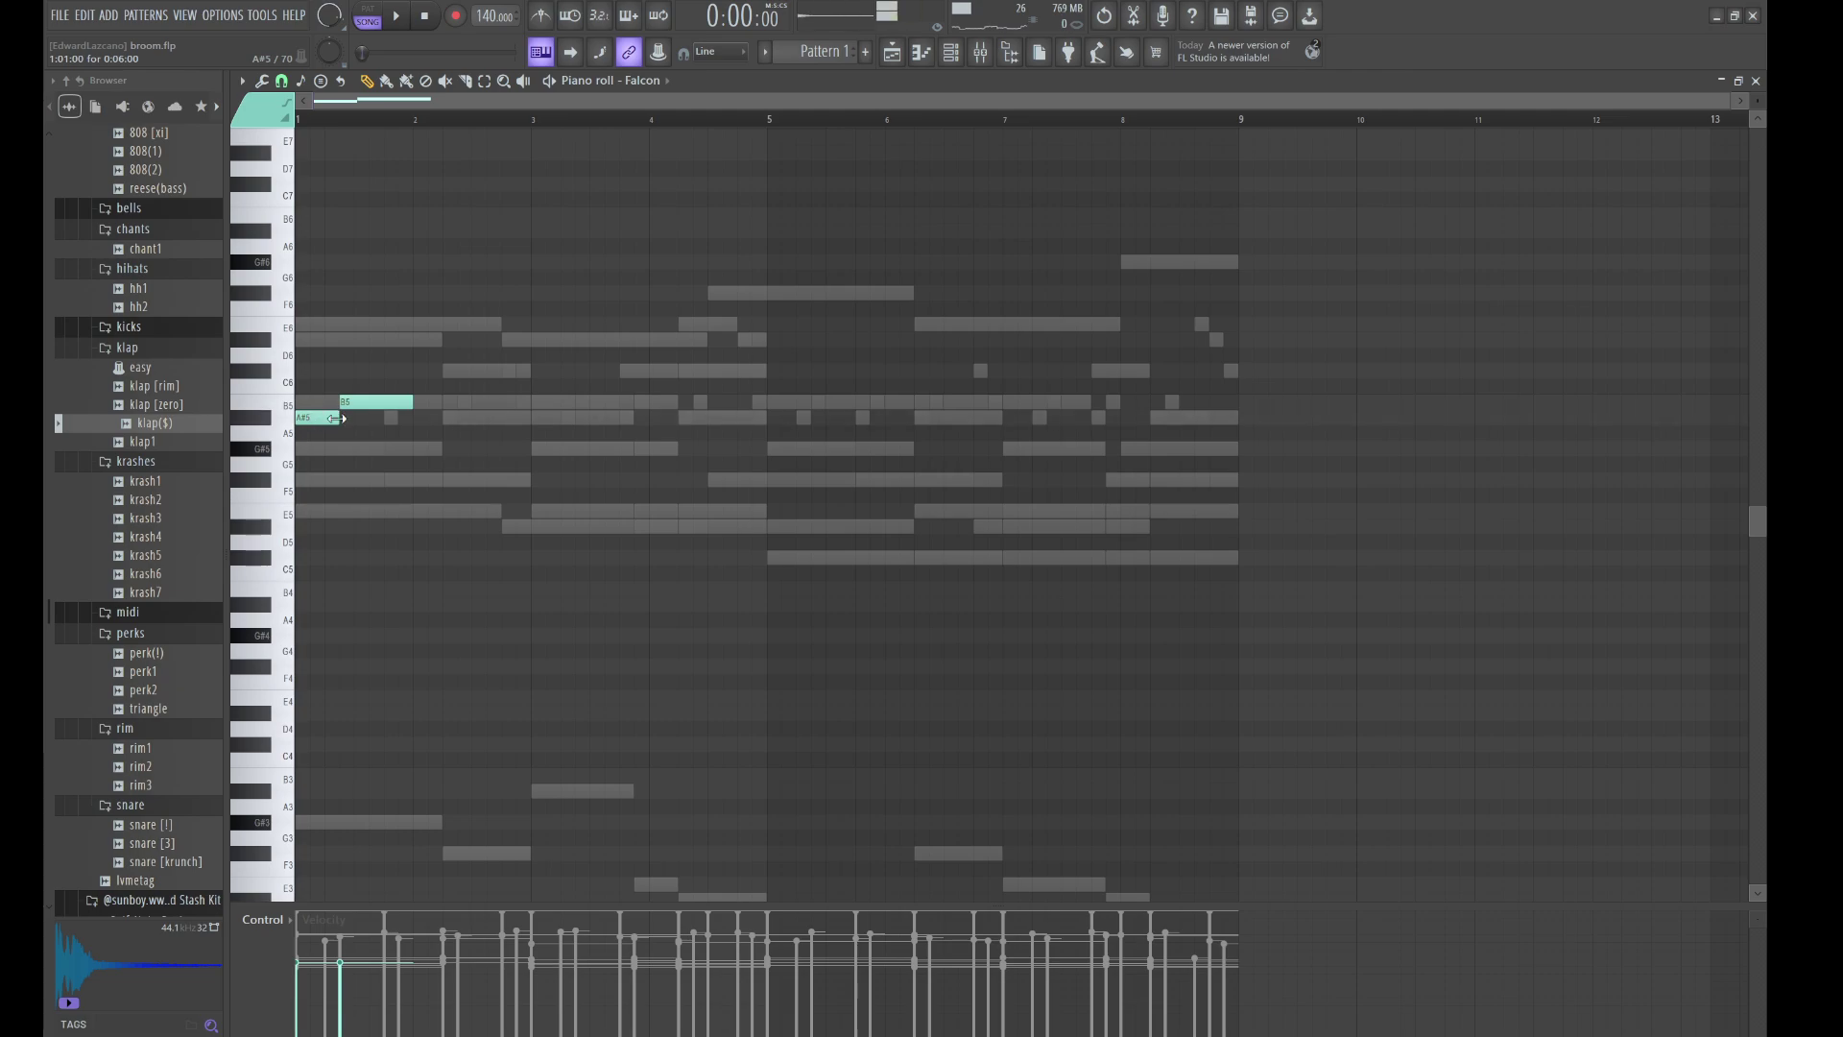
pyautogui.click(416, 371)
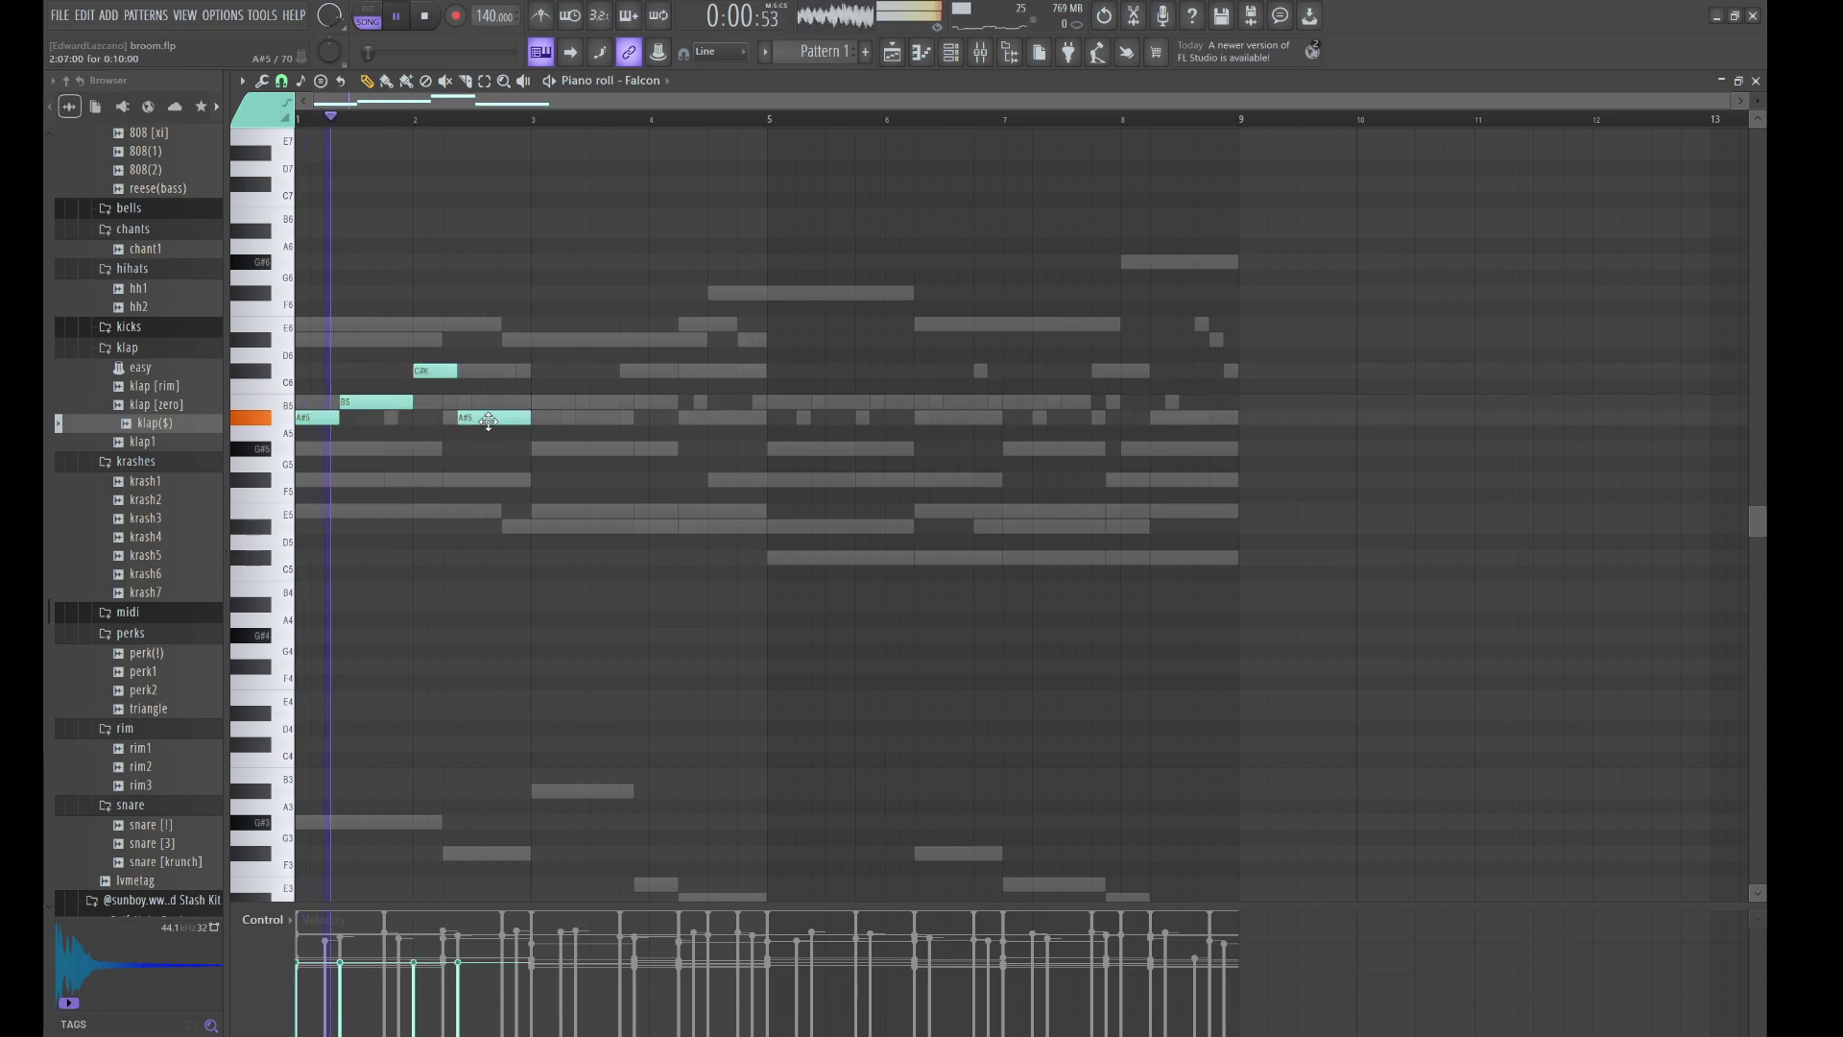
# - Duplicate the two-bar melody into bars 3 and 4 and add short B5, G#5 and F#5 notes near the end of bar 4
pyautogui.hotkey('ctrl', 'b')
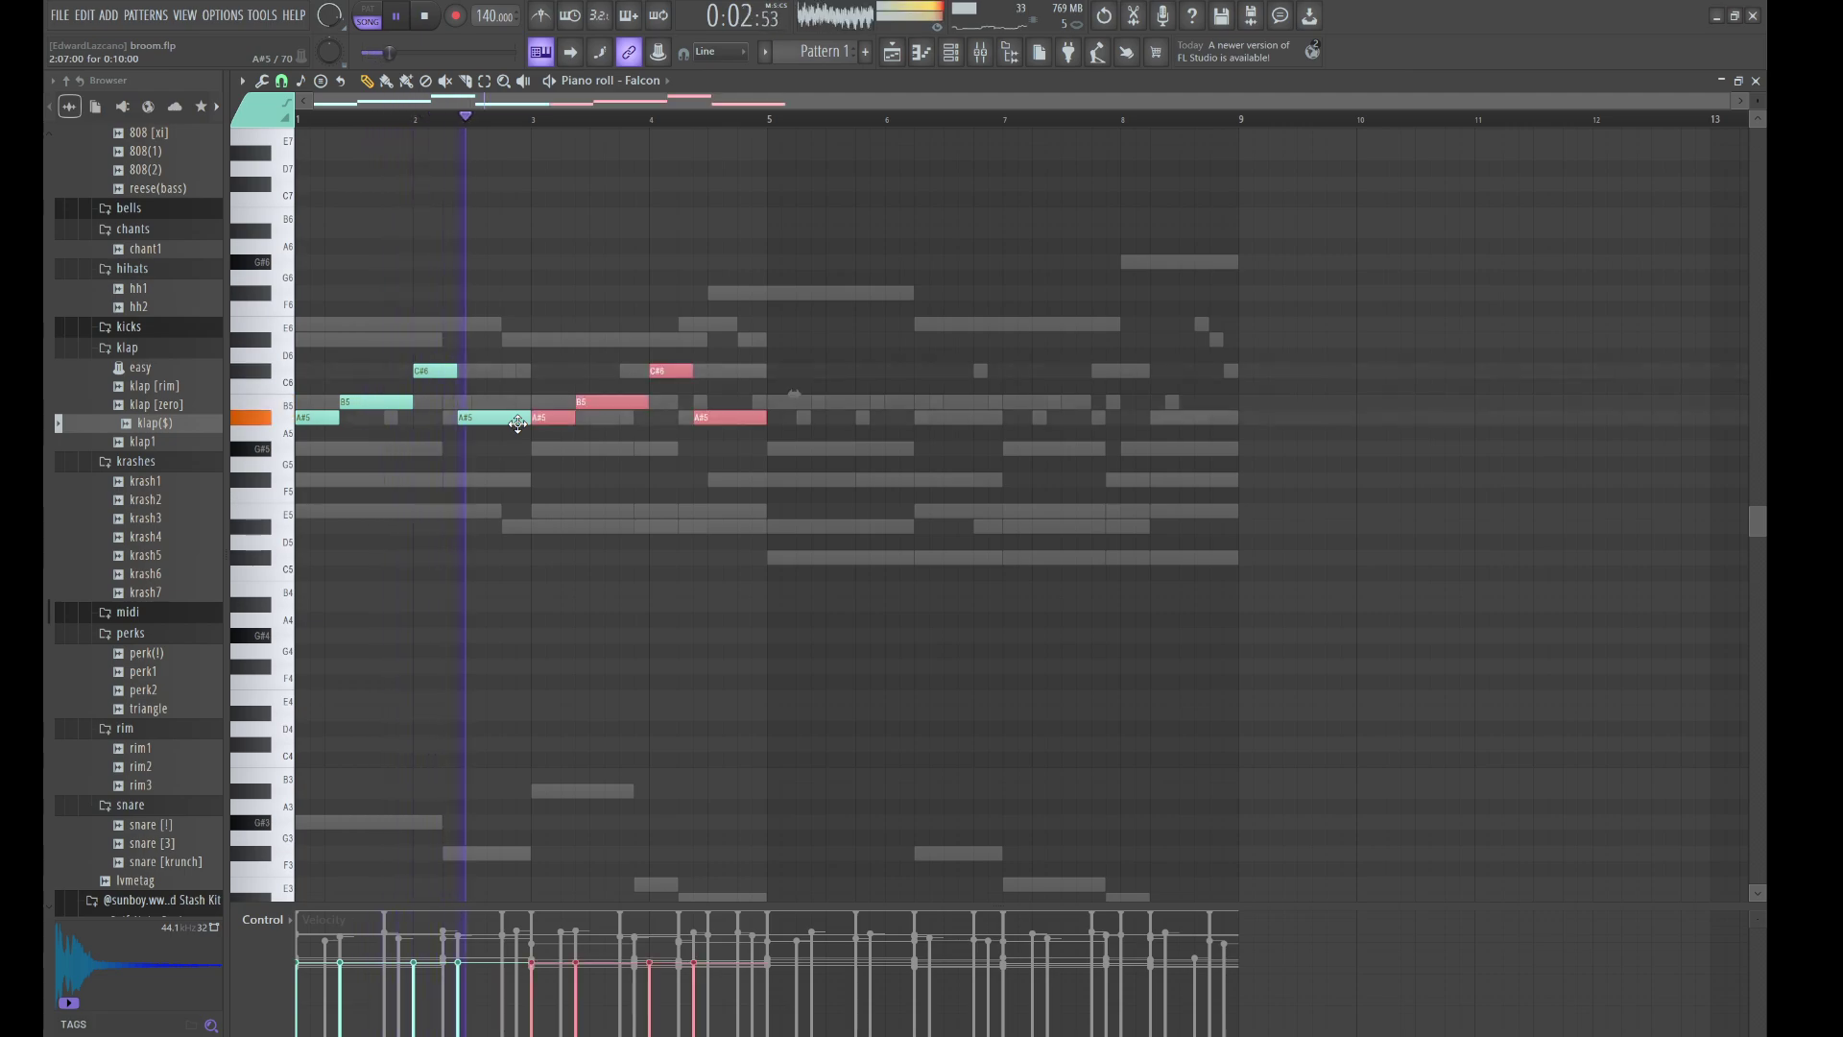
pyautogui.keyDown('ctrl'); pyautogui.click(655, 502); pyautogui.keyUp('ctrl')
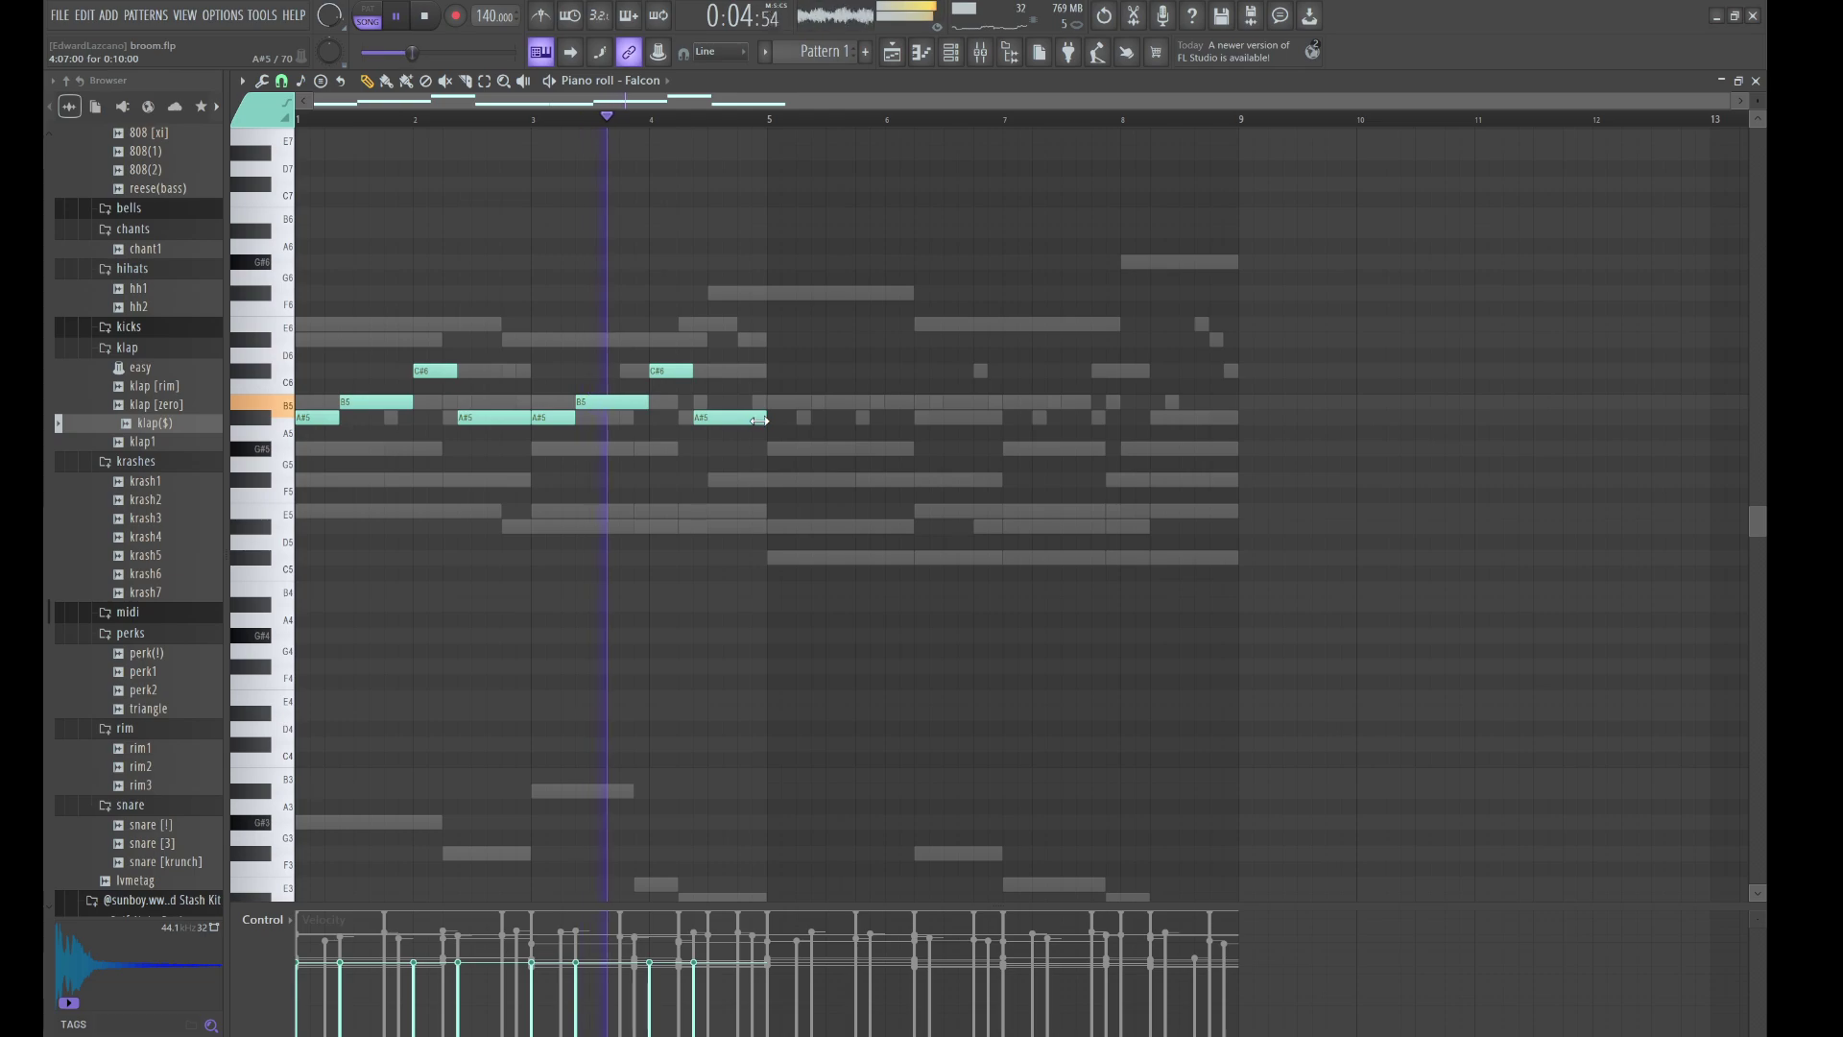
pyautogui.click(735, 449)
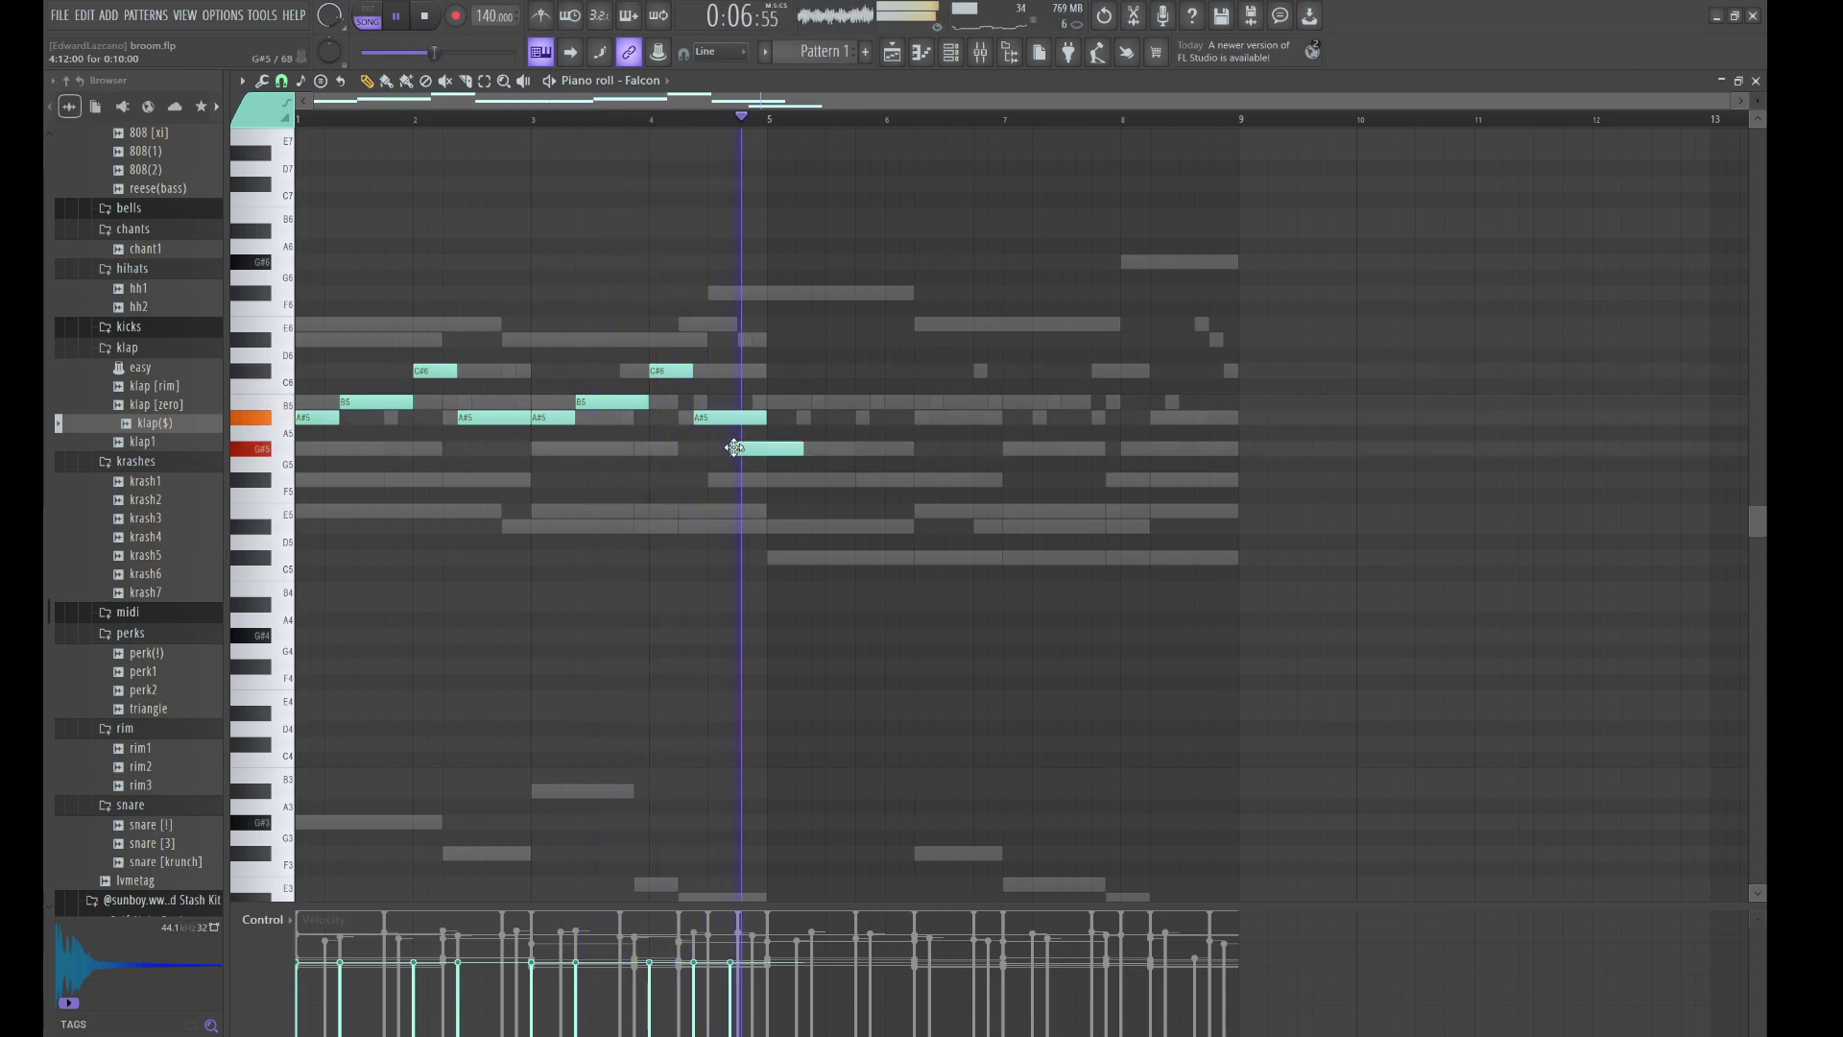
pyautogui.moveTo(765, 448); pyautogui.dragTo(749, 447)
pyautogui.click(756, 481)
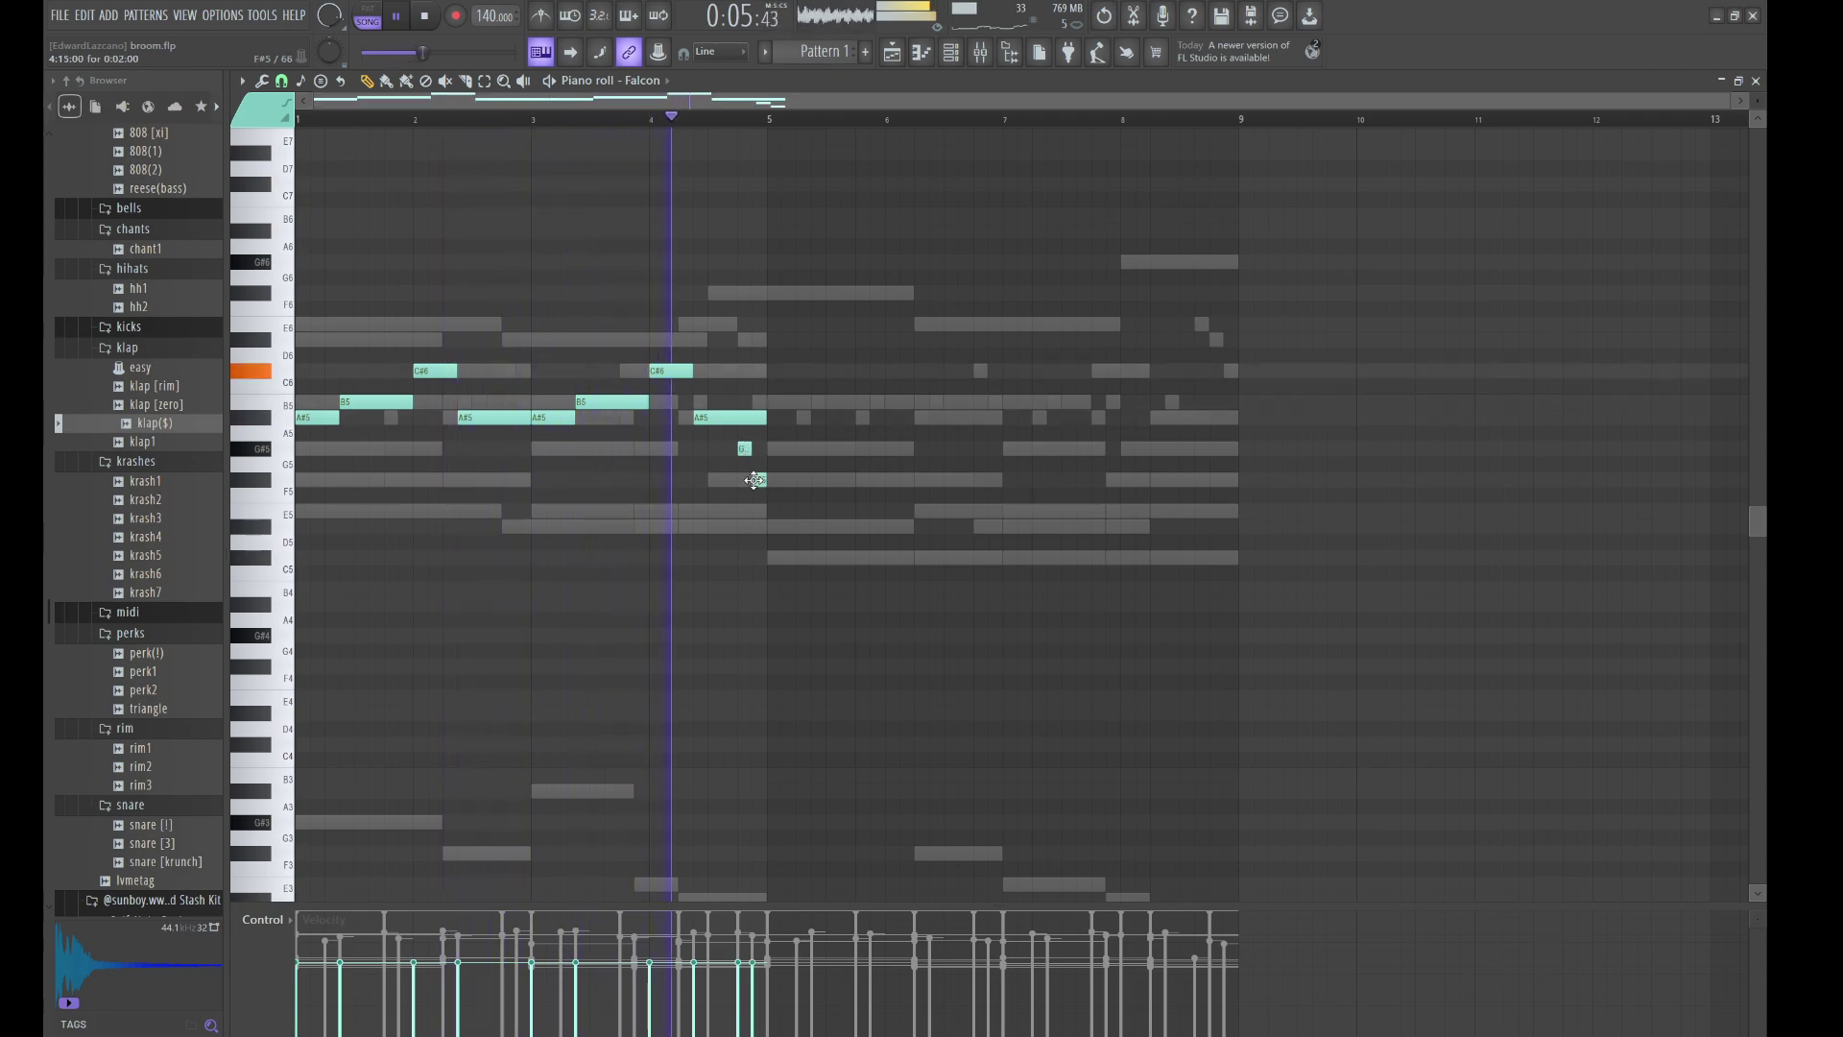
pyautogui.press('space')
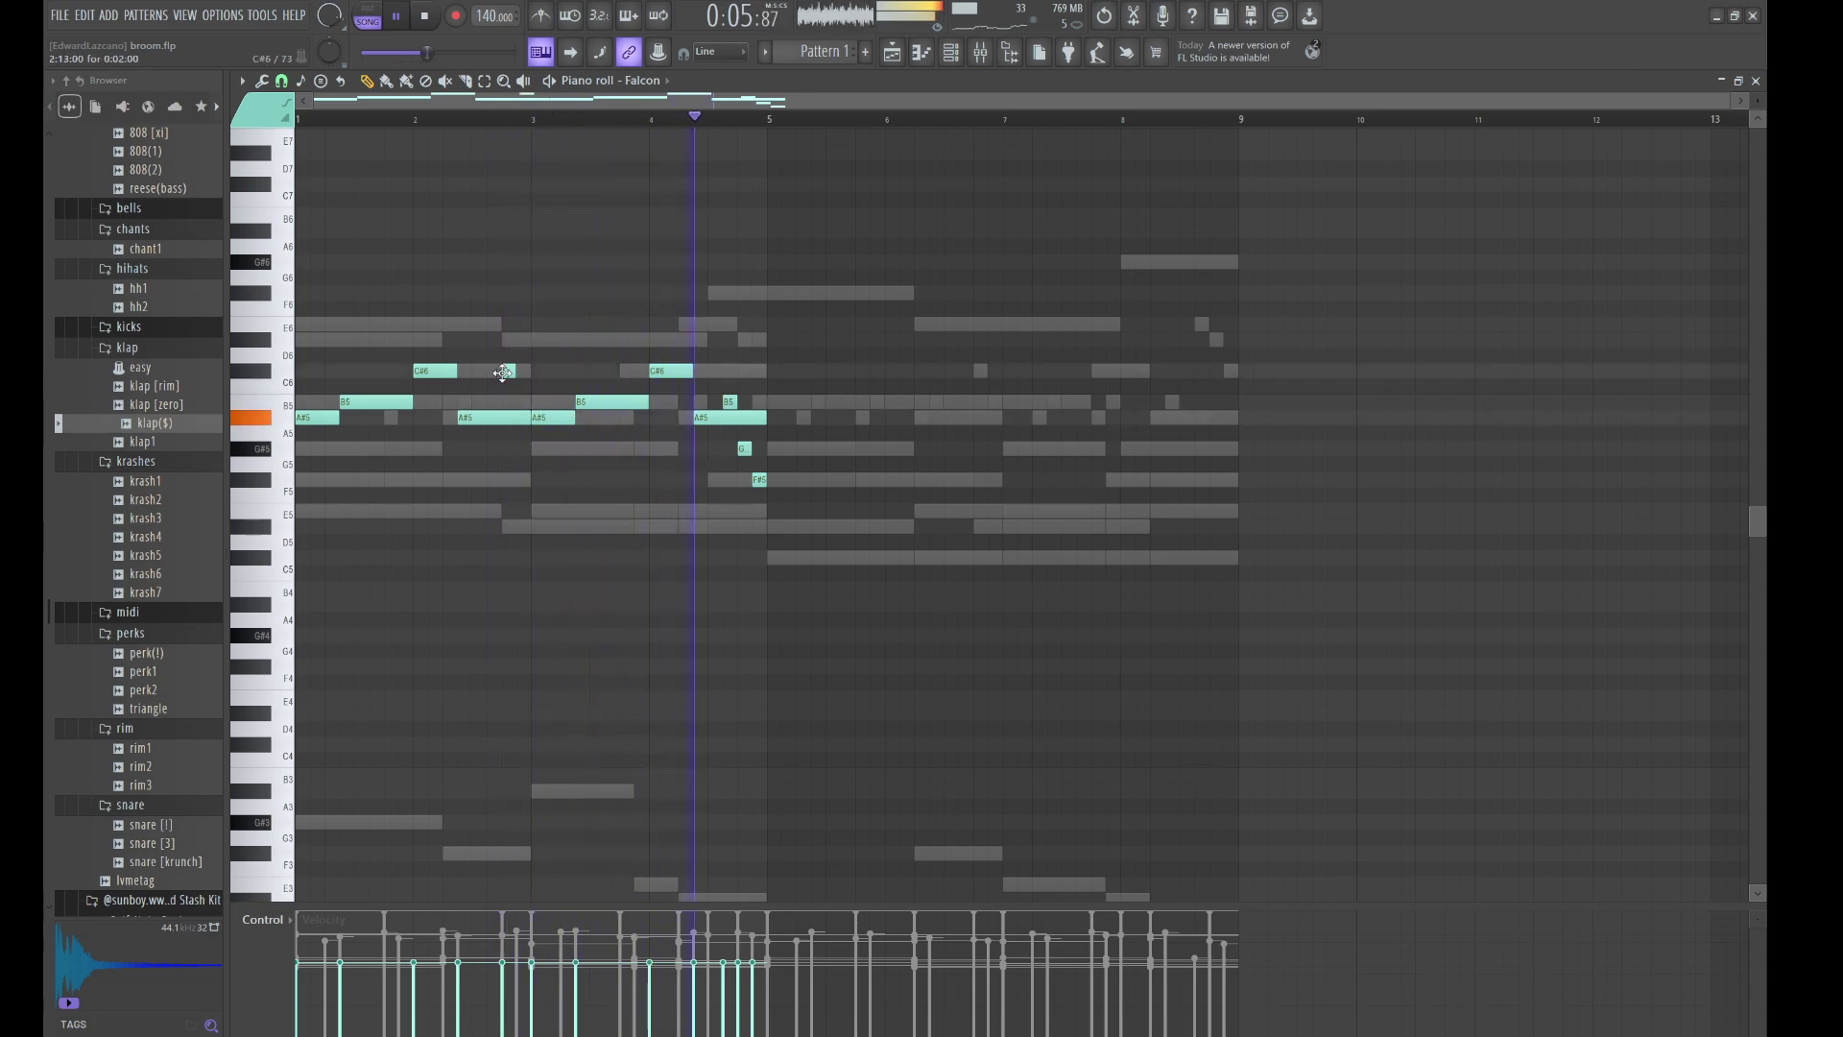
# - Add short F#5, B5 and G#5 notes near the end of bar 2
pyautogui.click(507, 371)
pyautogui.moveTo(506, 373); pyautogui.dragTo(520, 449)
pyautogui.click(509, 449)
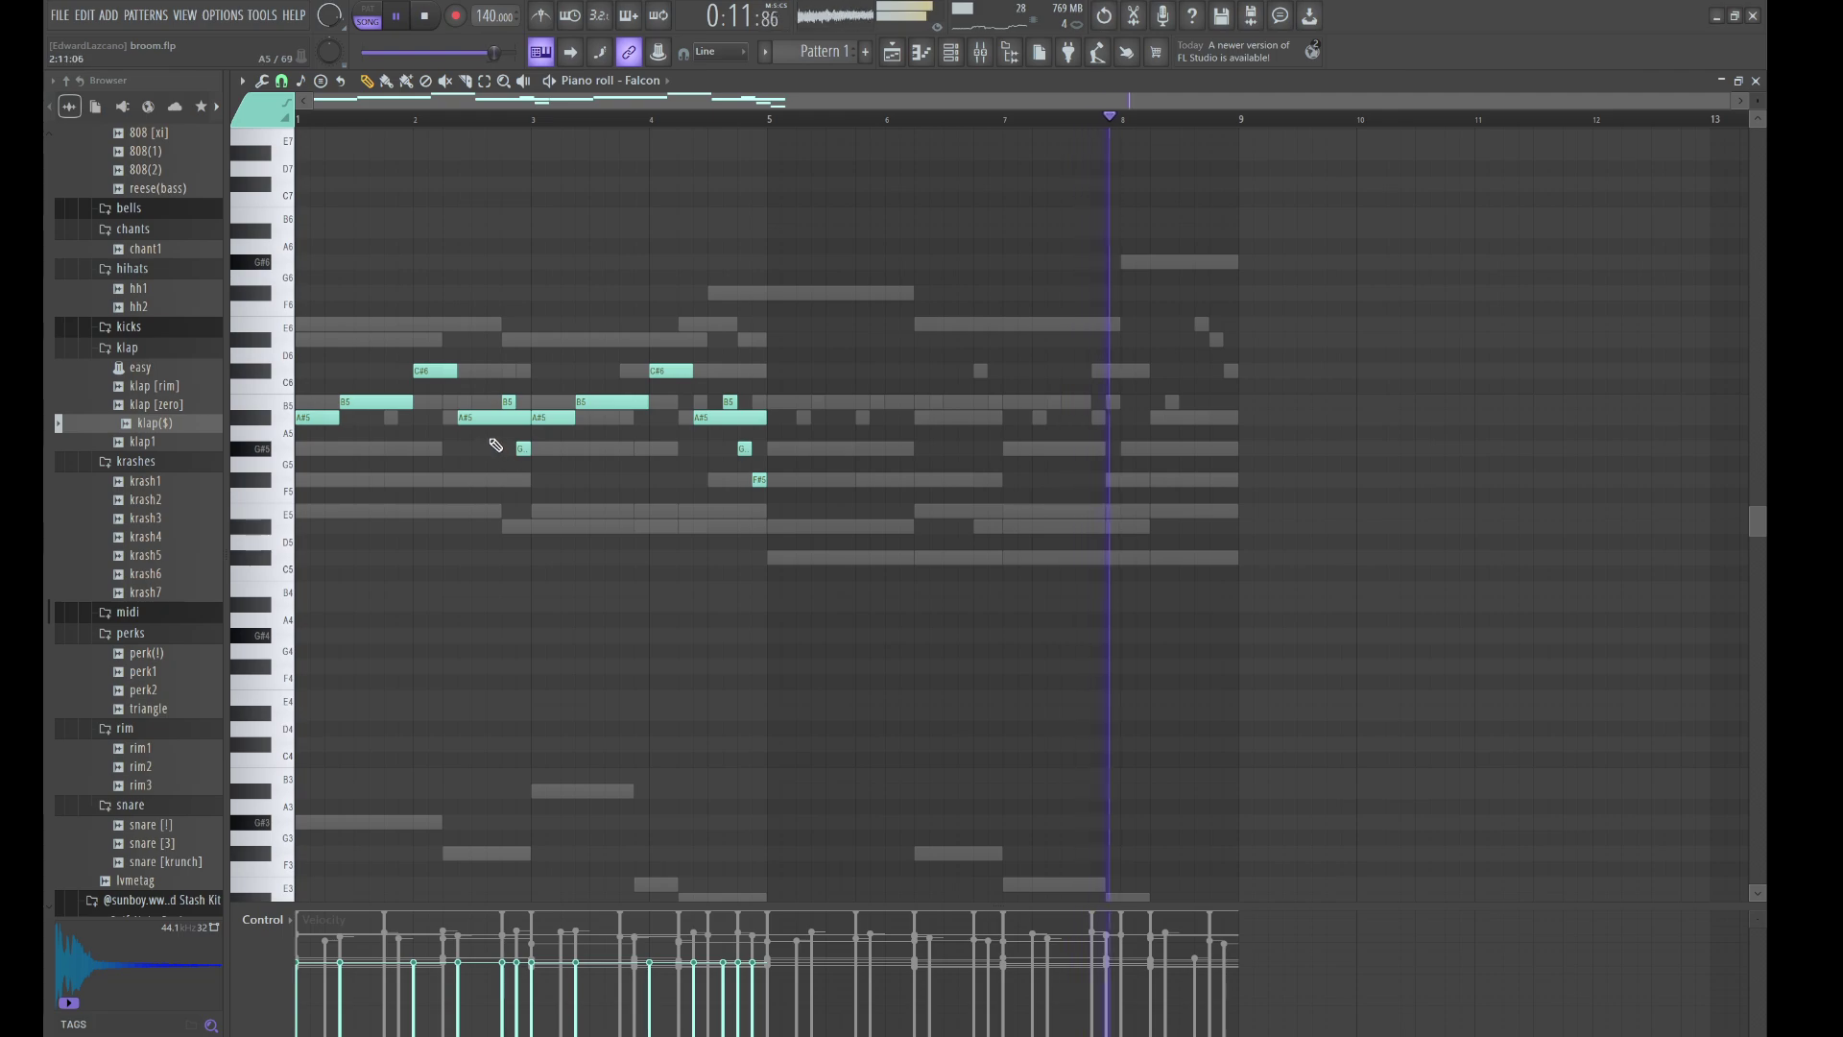
pyautogui.click(494, 479)
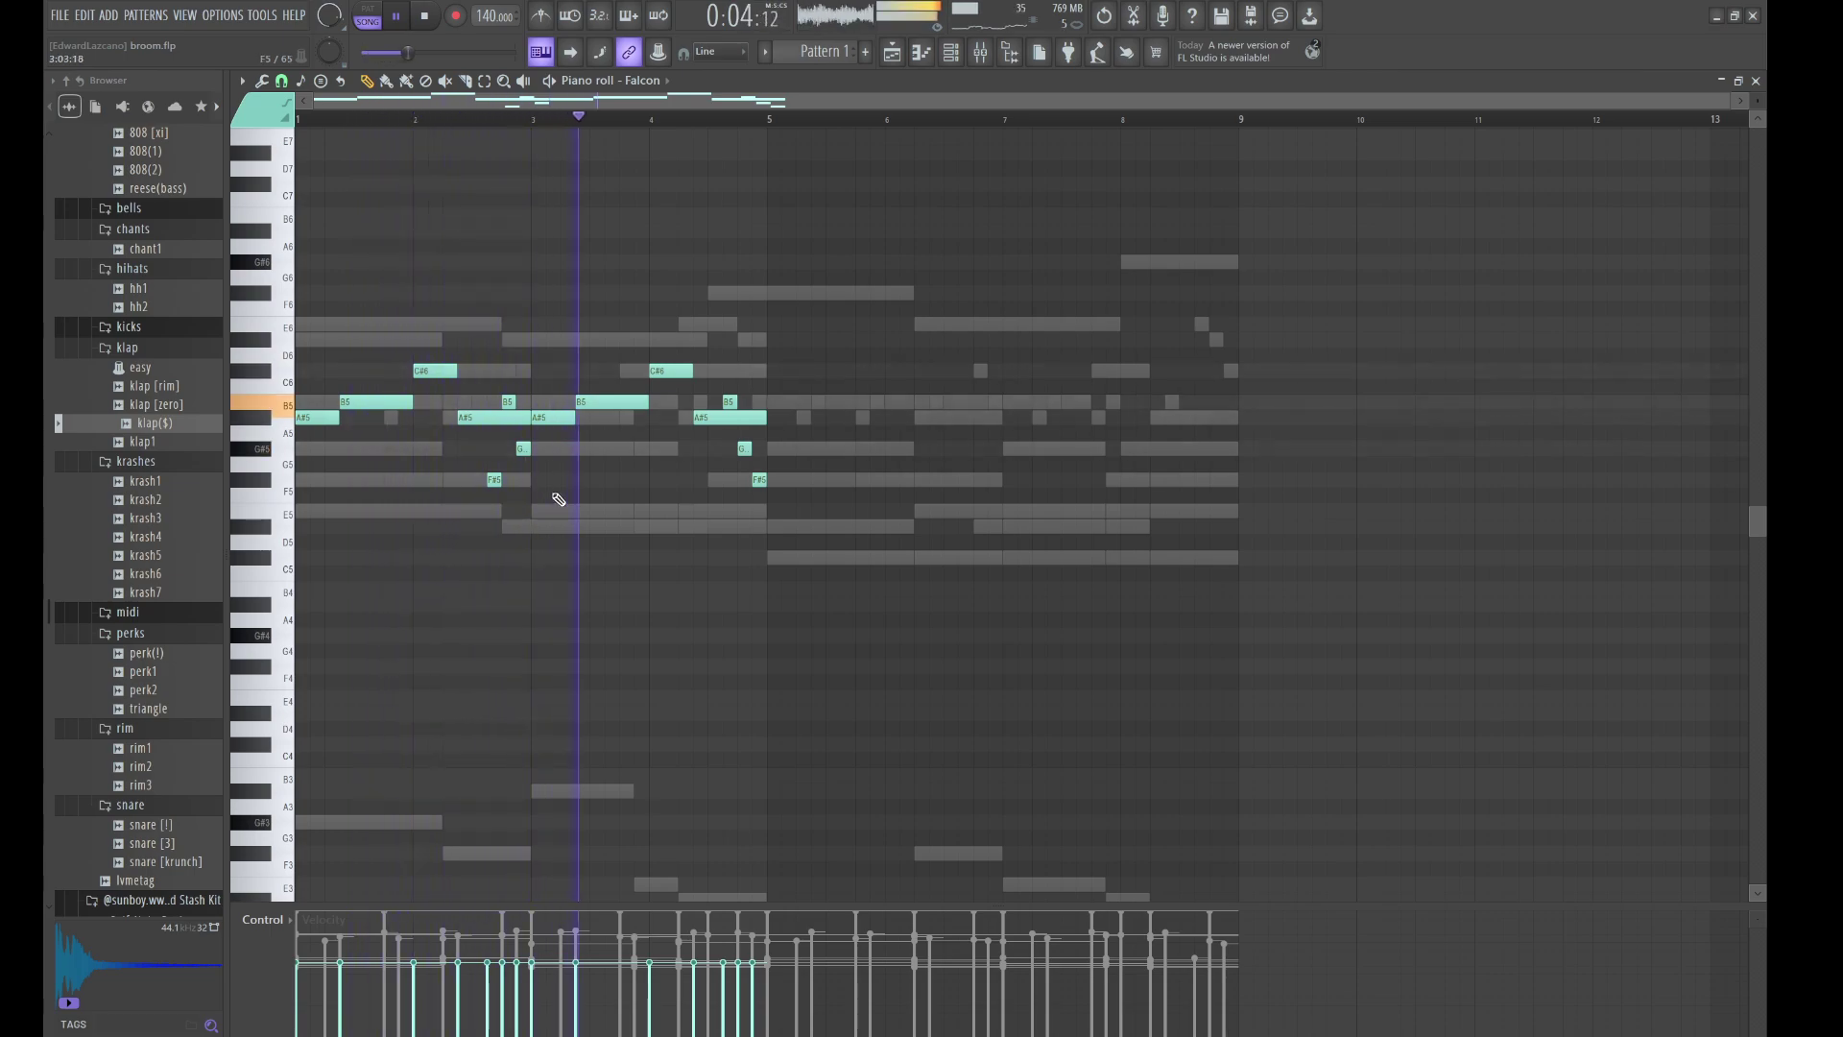
# - Save the project as new version broom_2.flp and duplicate the four-bar melody into bars 5 to 8
pyautogui.hotkey('ctrl', 'n')
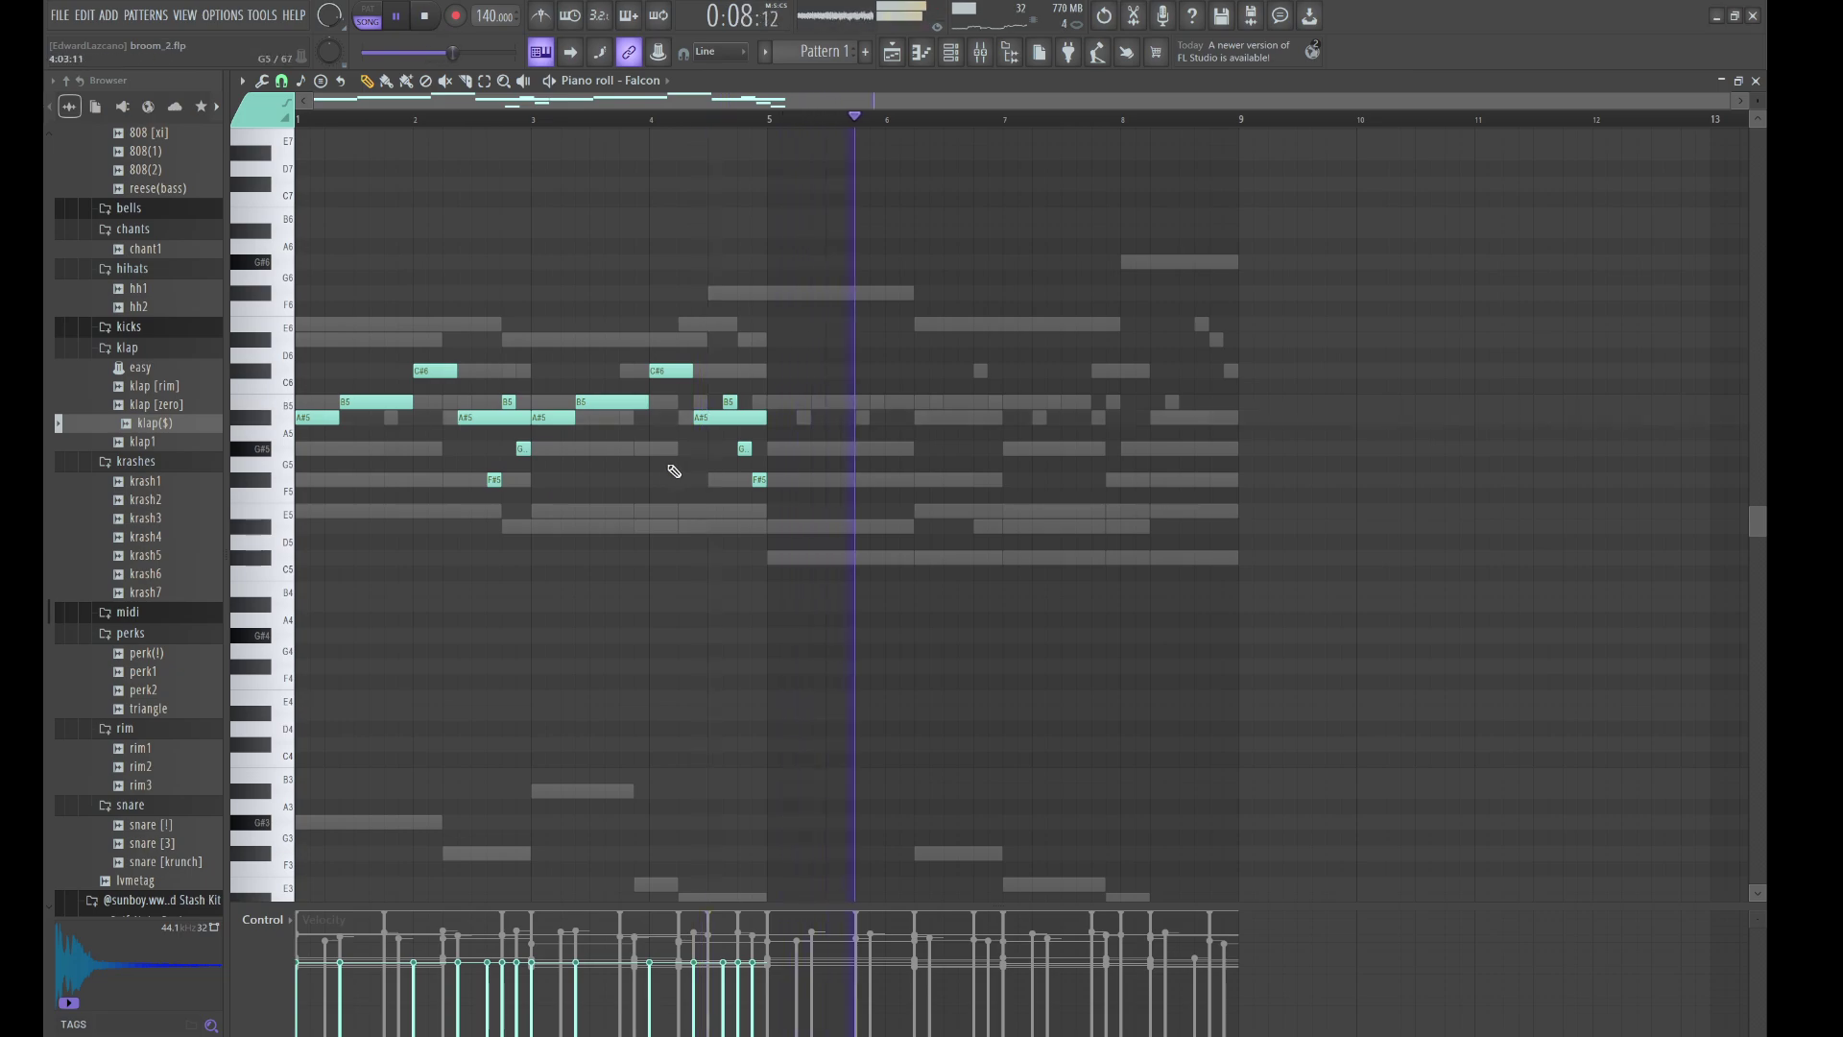
pyautogui.hotkey('ctrl', 'b')
pyautogui.hotkey('ctrl', 'd')
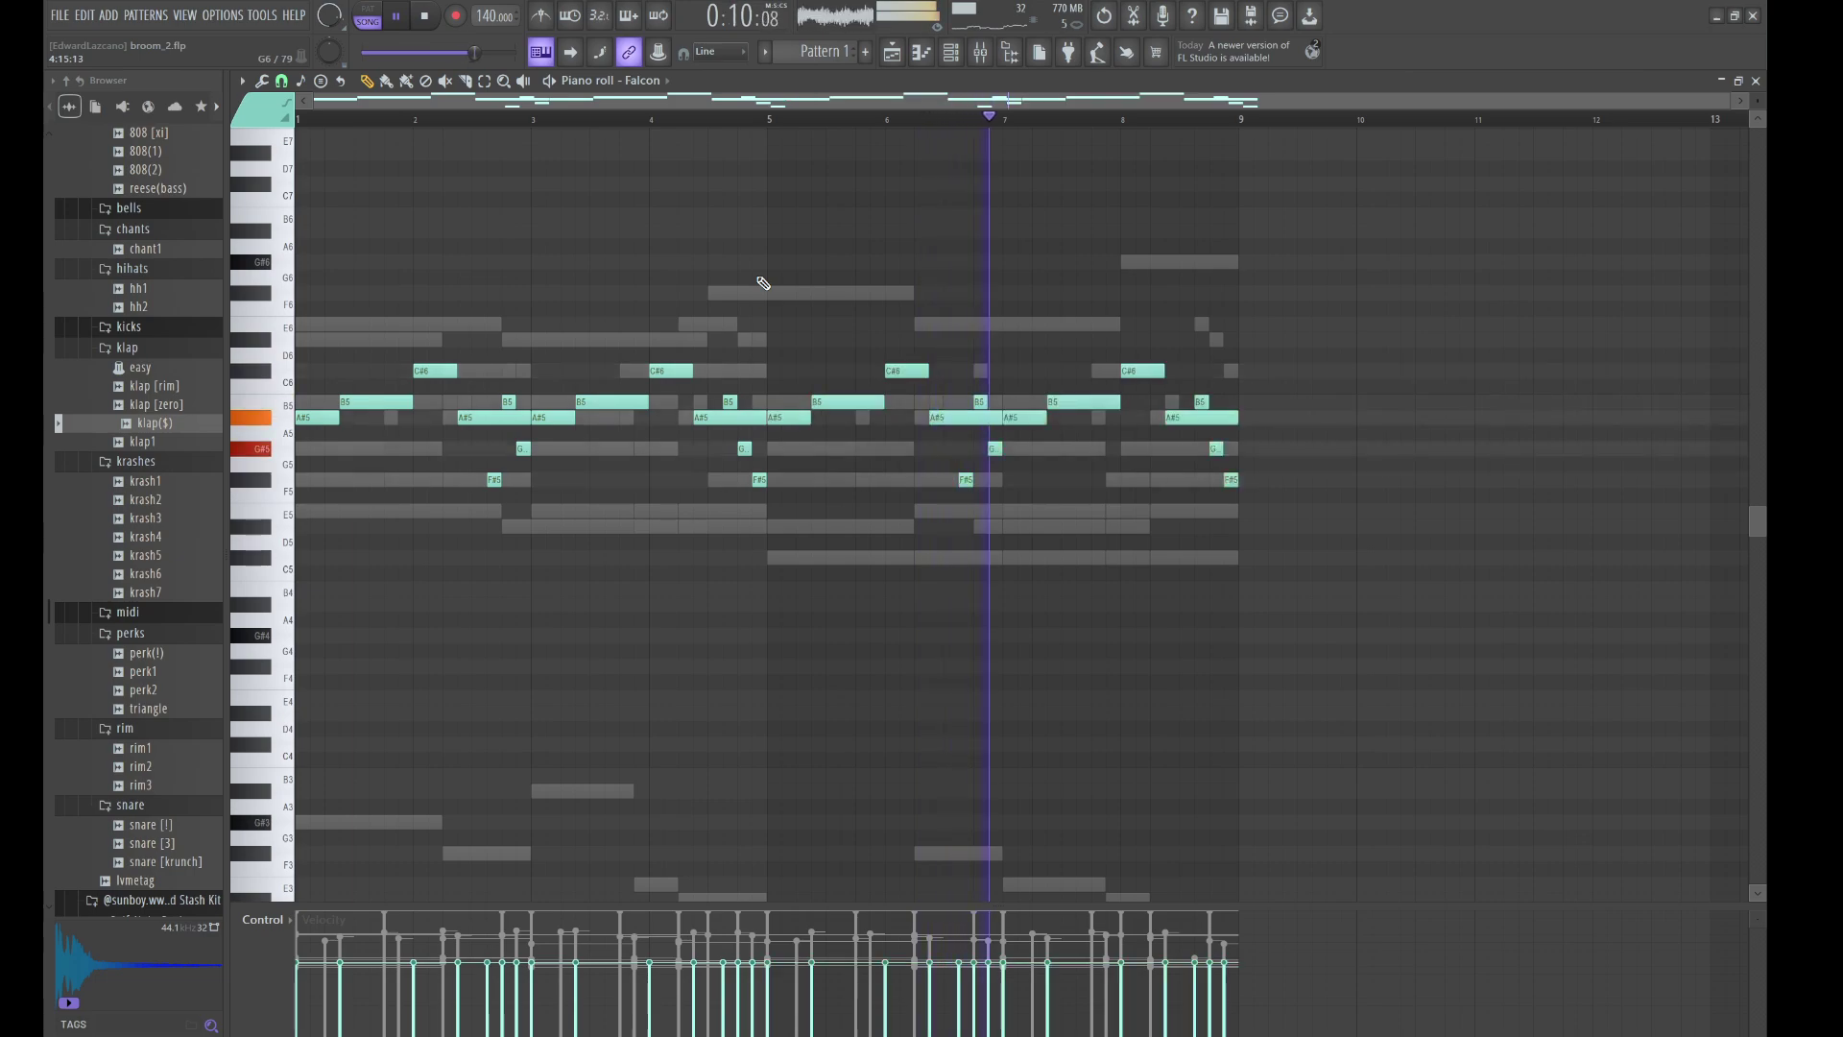
# - Randomize the melody's note velocities and move the last two short notes of bar 8 to D#6 and G#5
pyautogui.hotkey('alt', 'r')
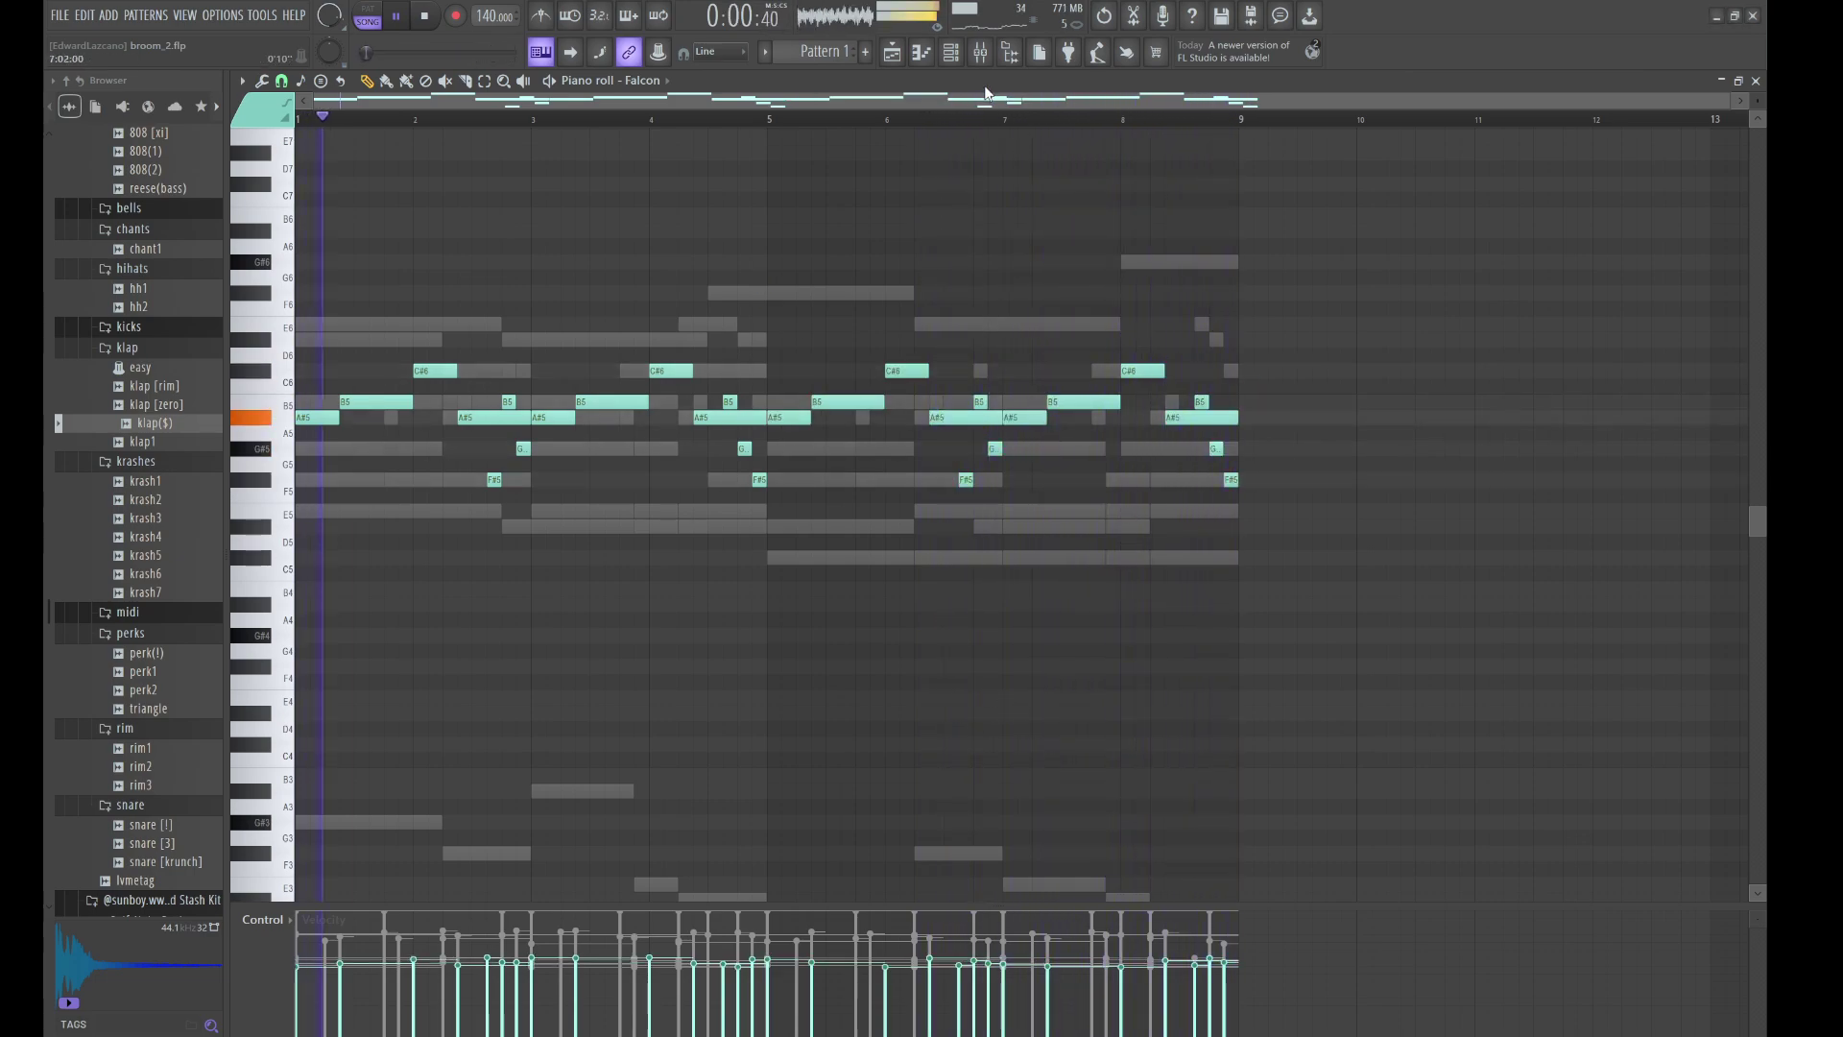
pyautogui.moveTo(1216, 453); pyautogui.dragTo(1210, 340)
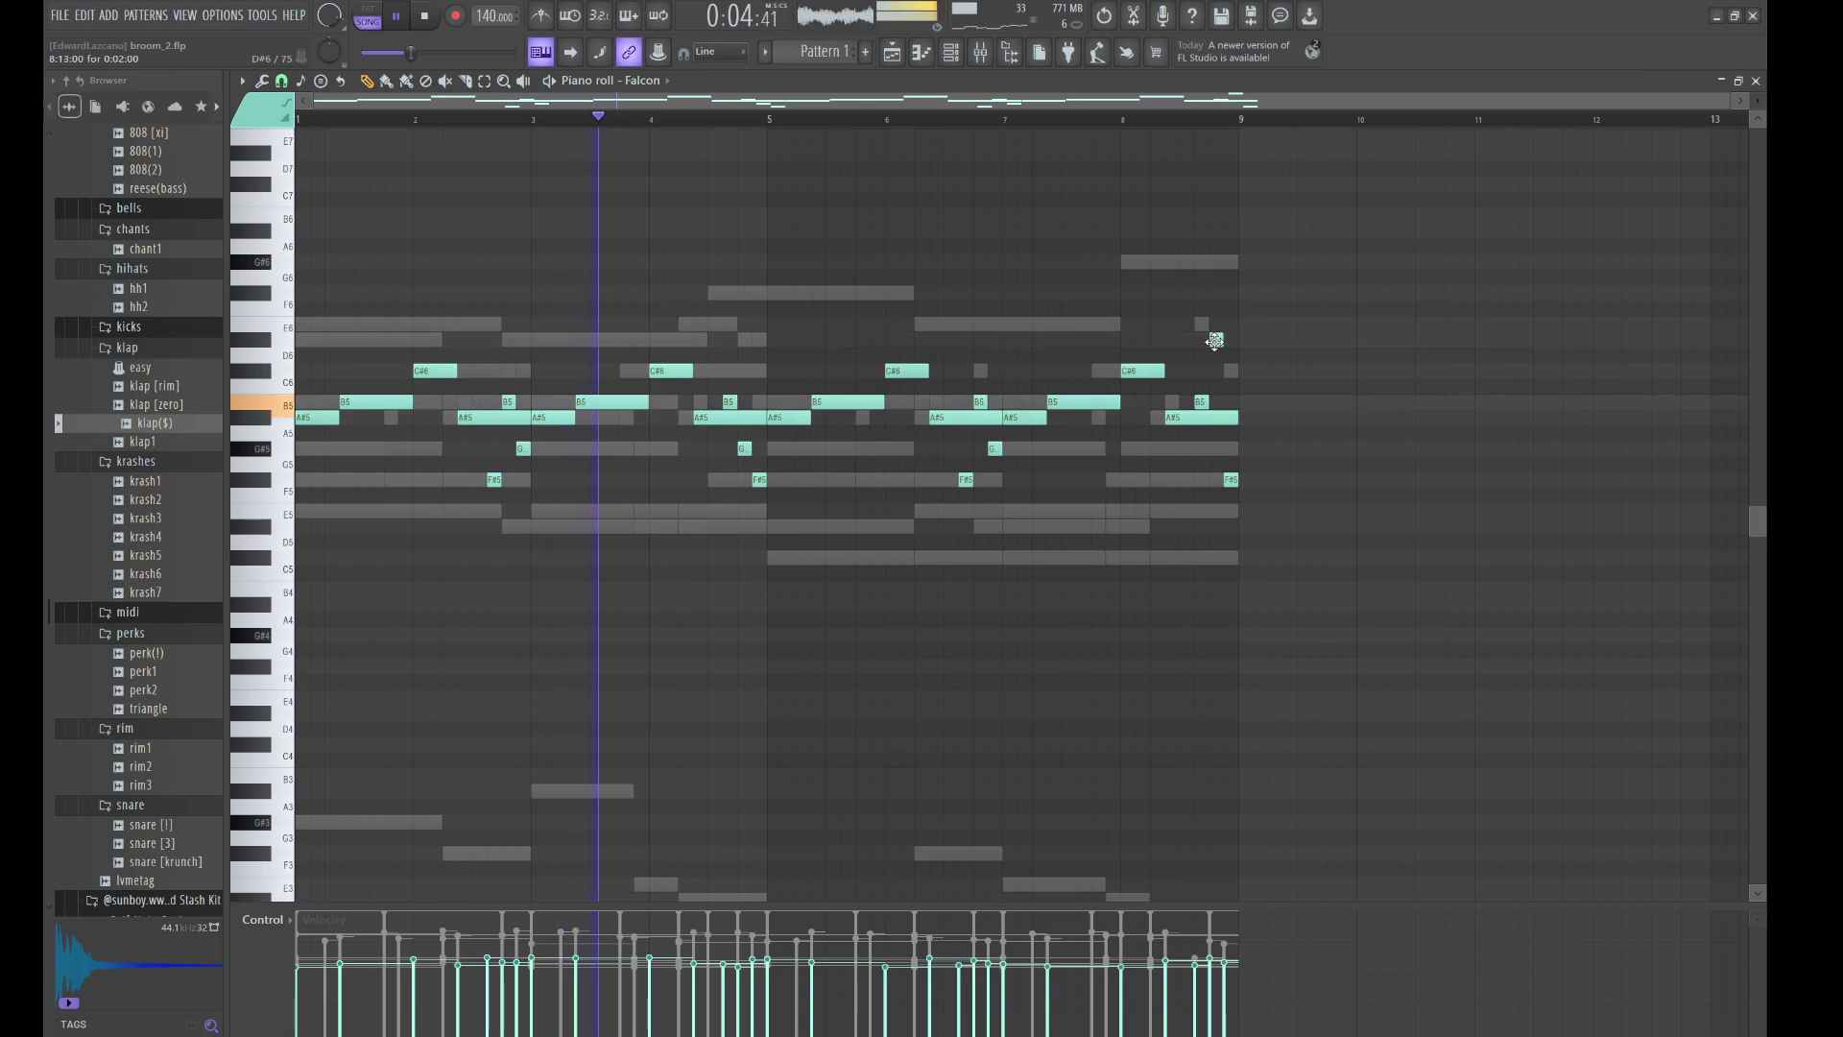
pyautogui.moveTo(1226, 480); pyautogui.dragTo(1226, 443)
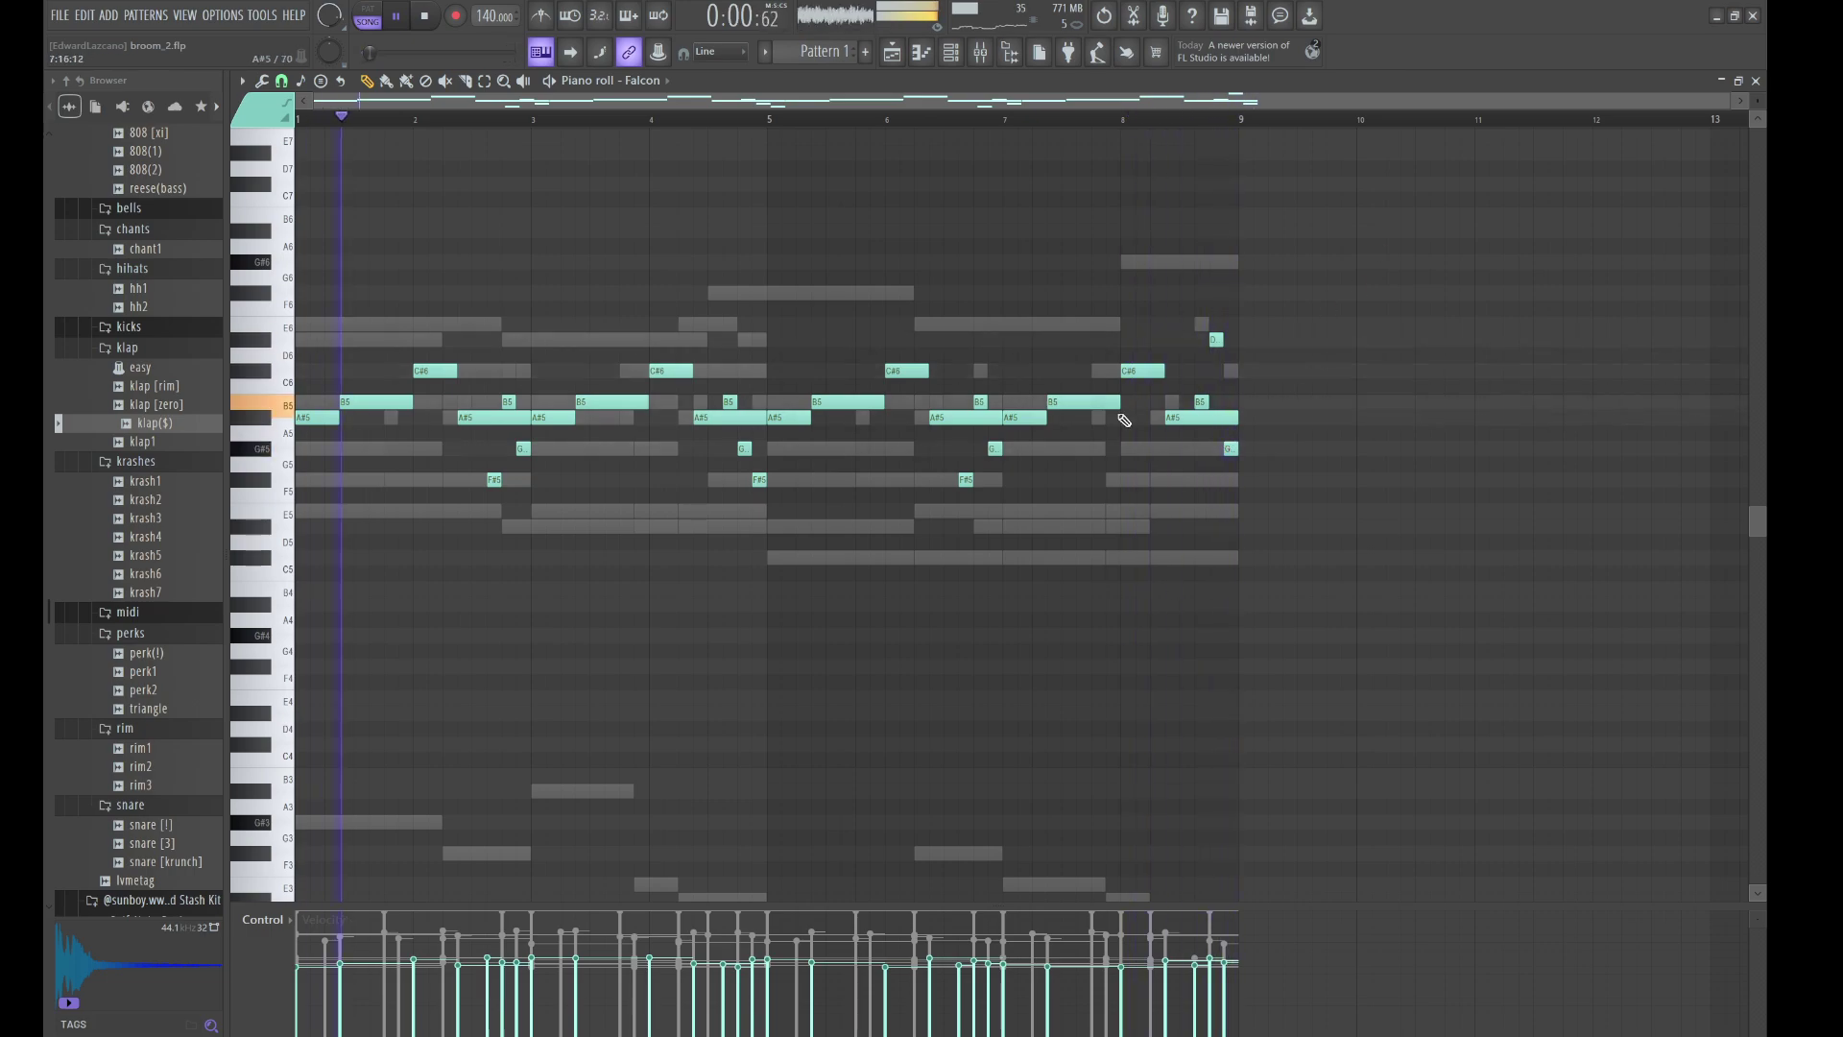
# - Paste the Falcon melody notes into the last Sampler channel as a MIDI backup and render the Falcon part to an audio clip
pyautogui.press('F6')
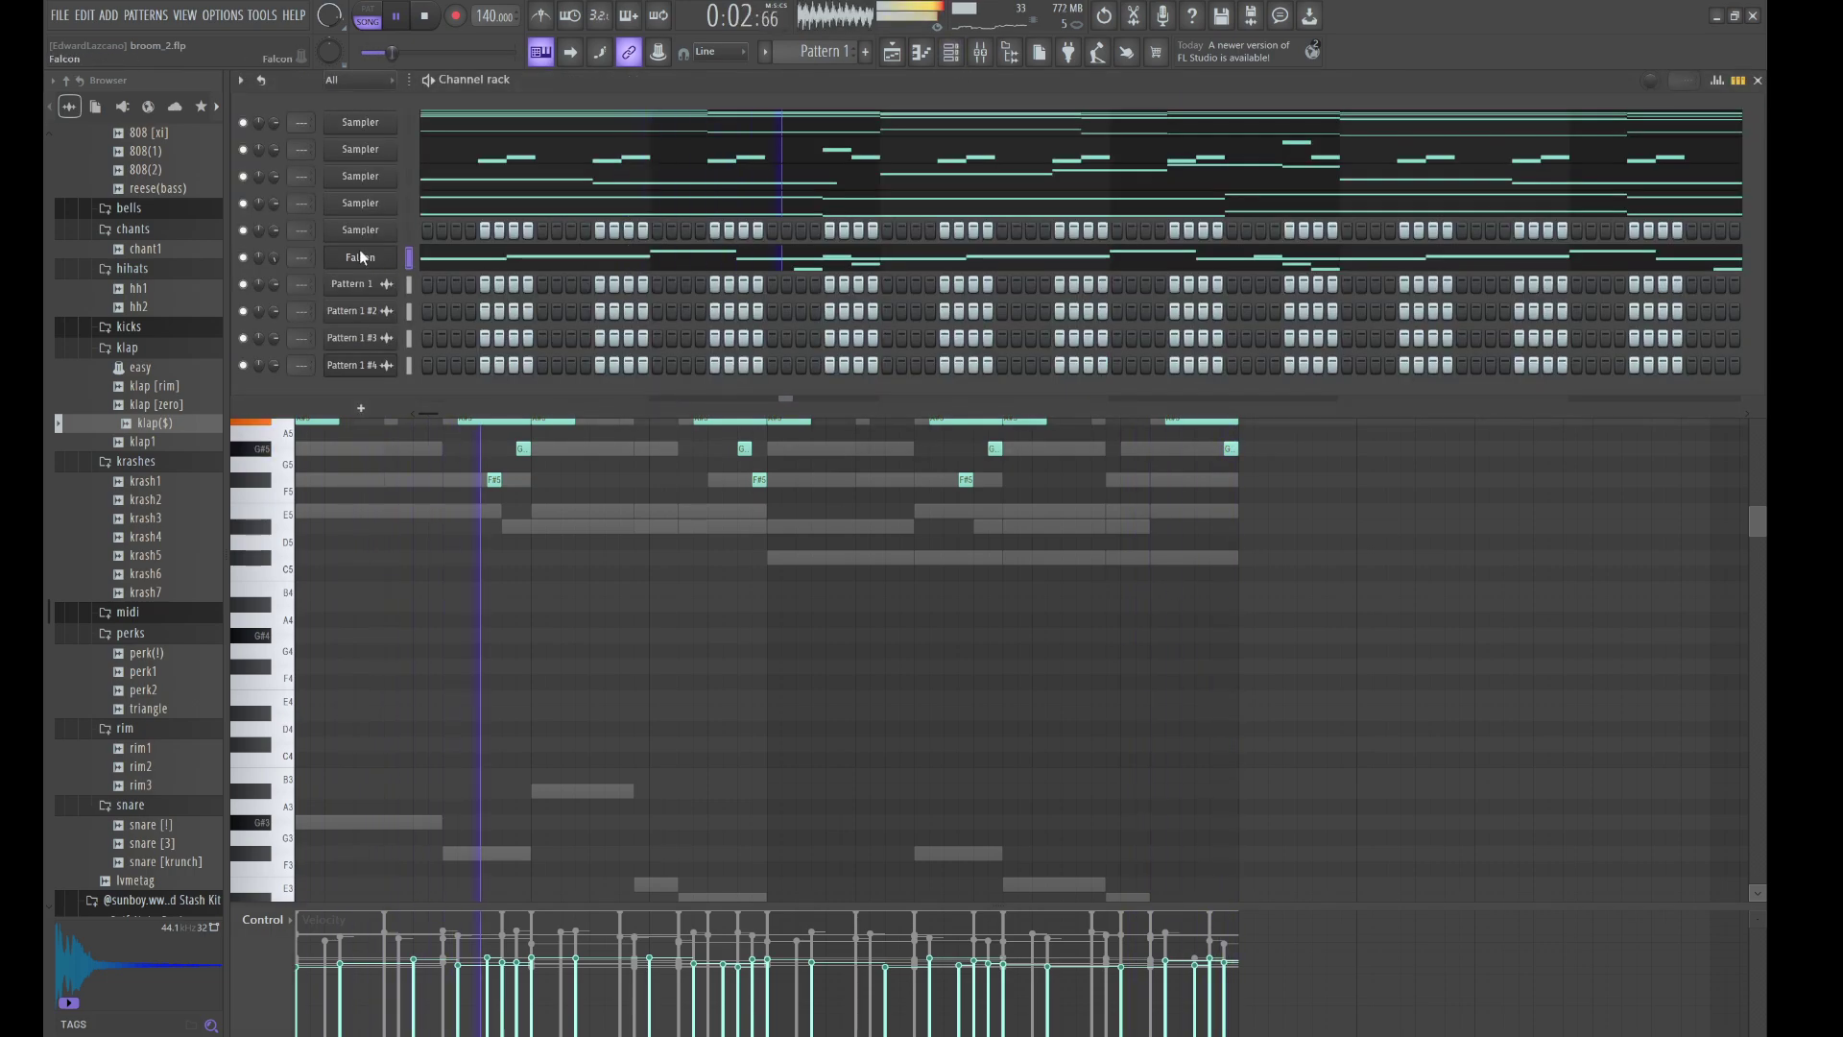
pyautogui.click(409, 232)
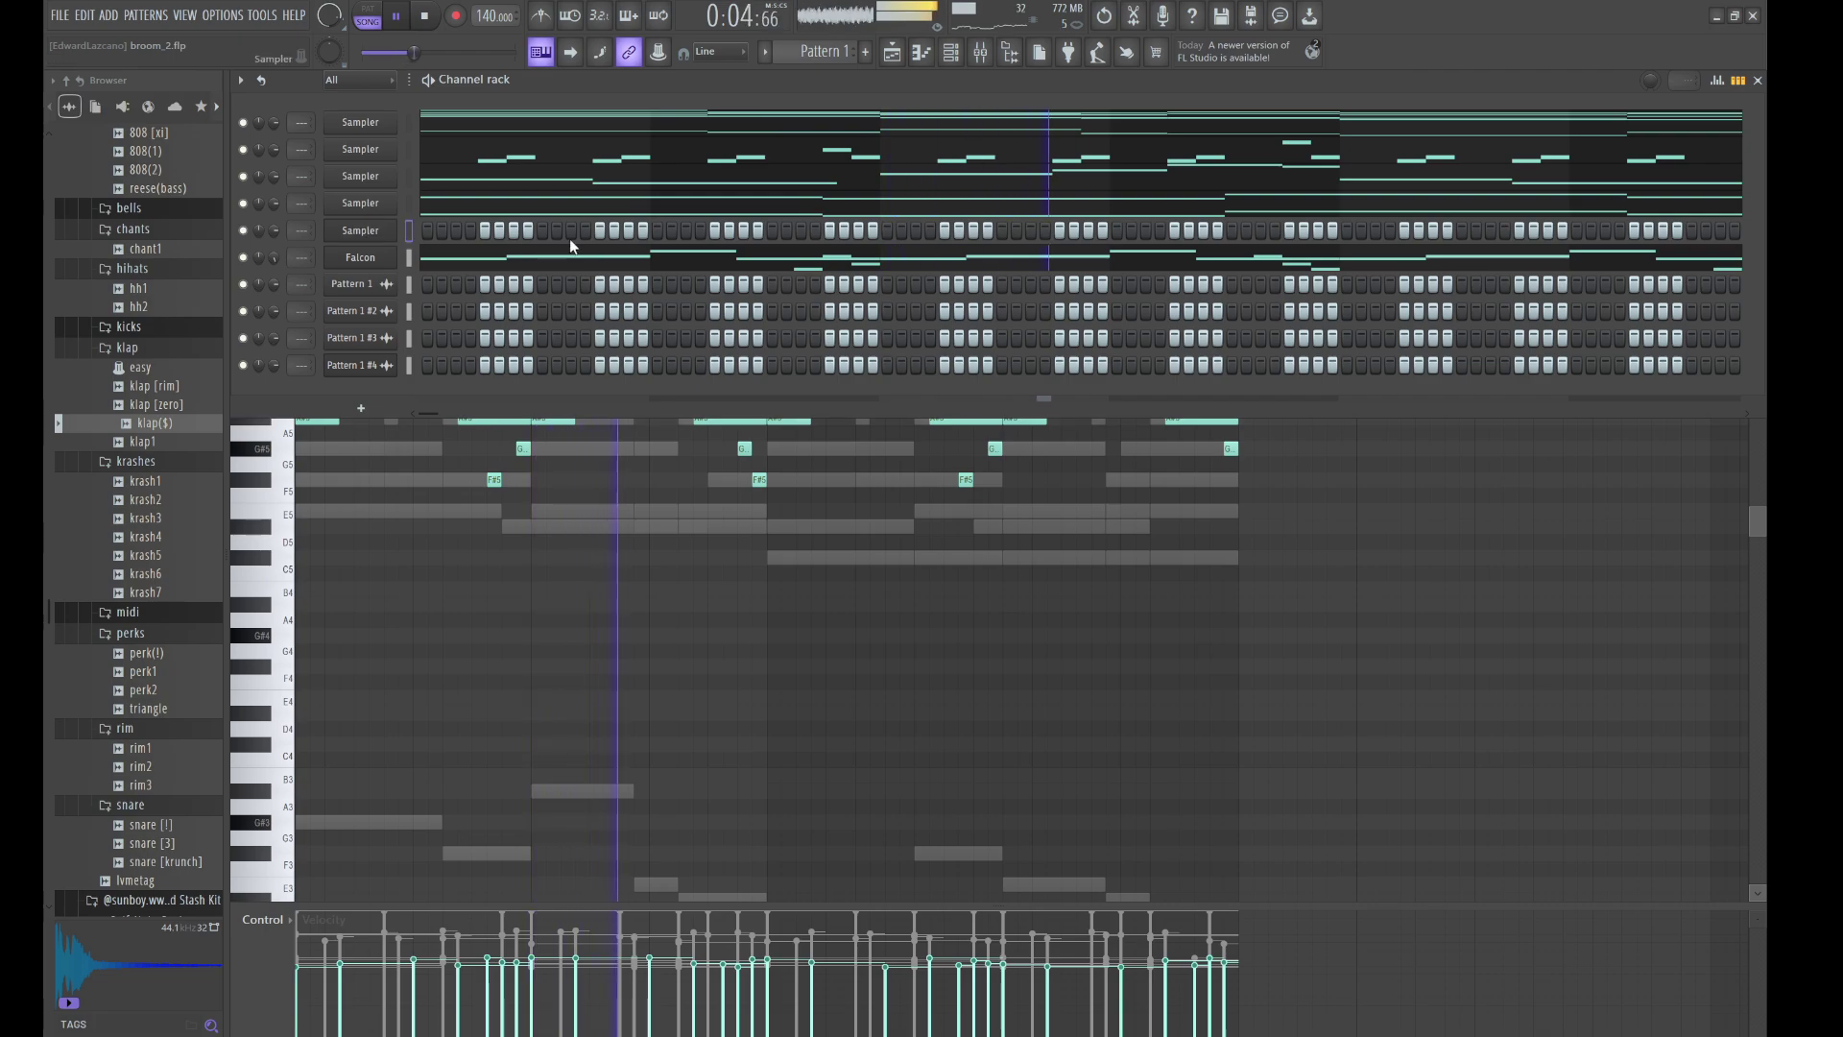
pyautogui.hotkey('ctrl', 'v')
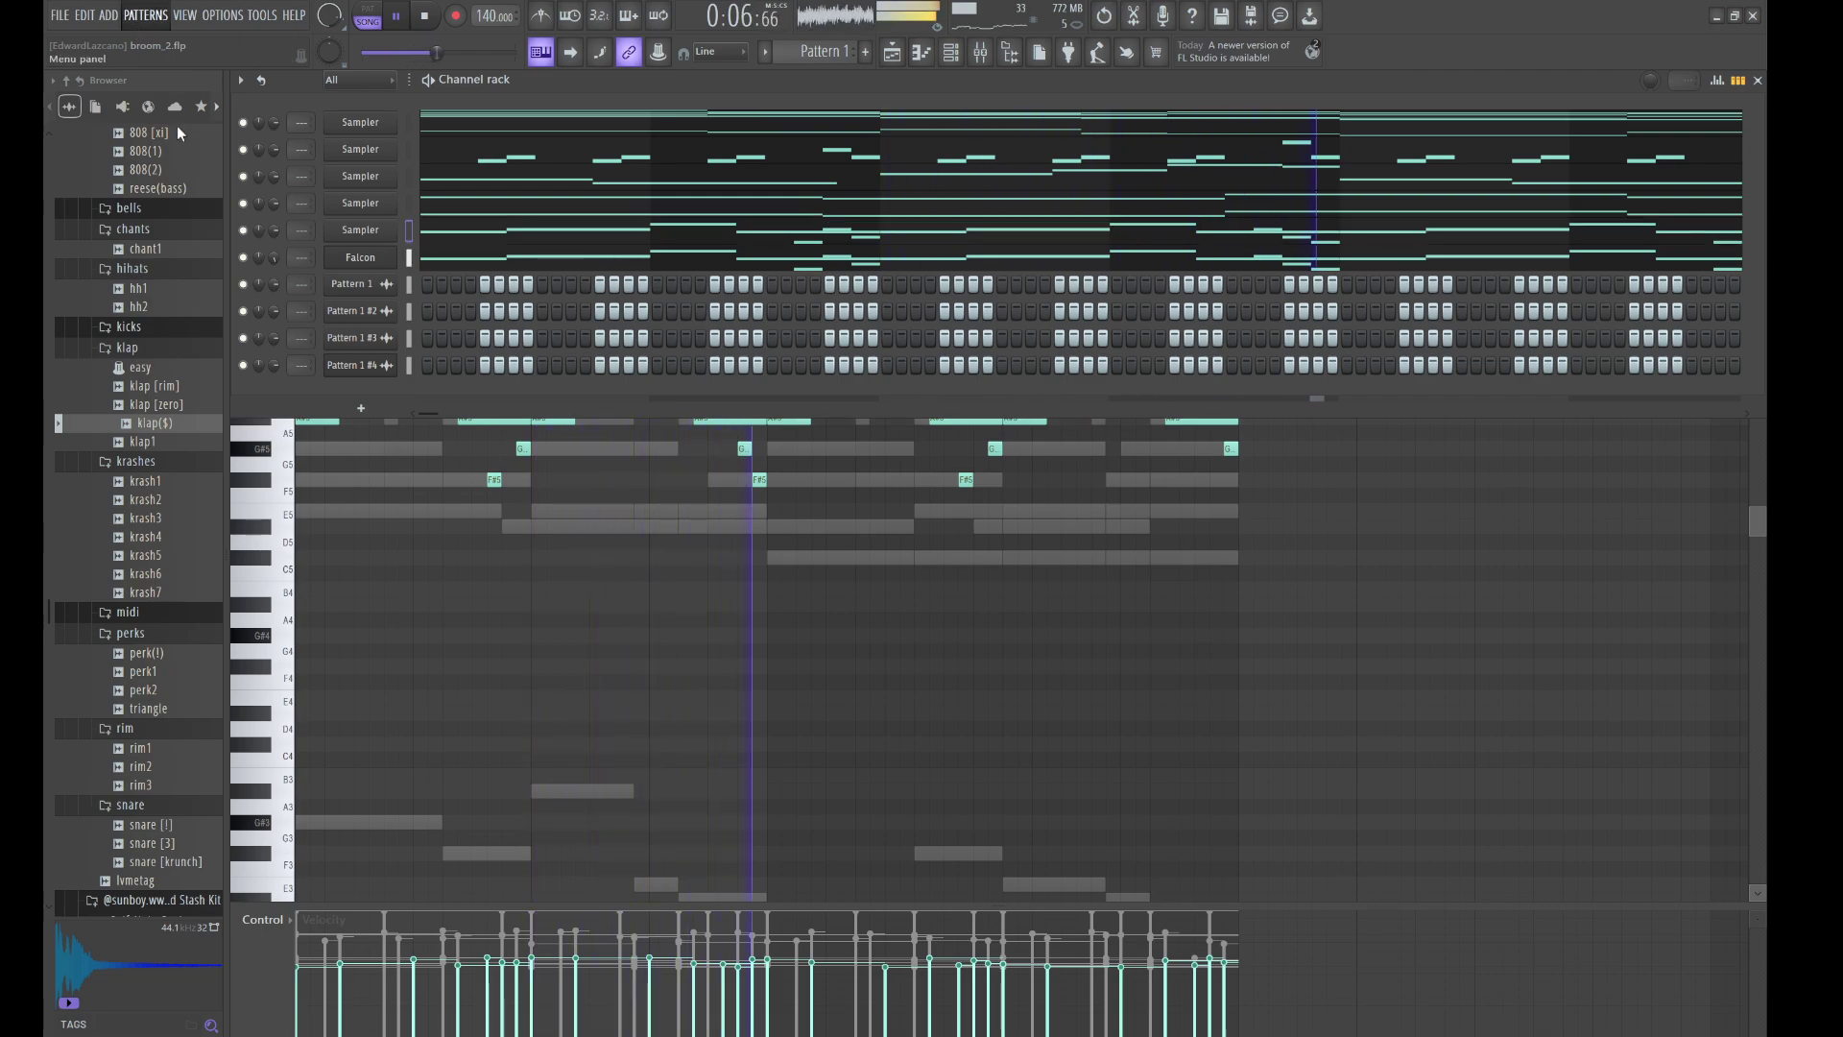
pyautogui.click(245, 284)
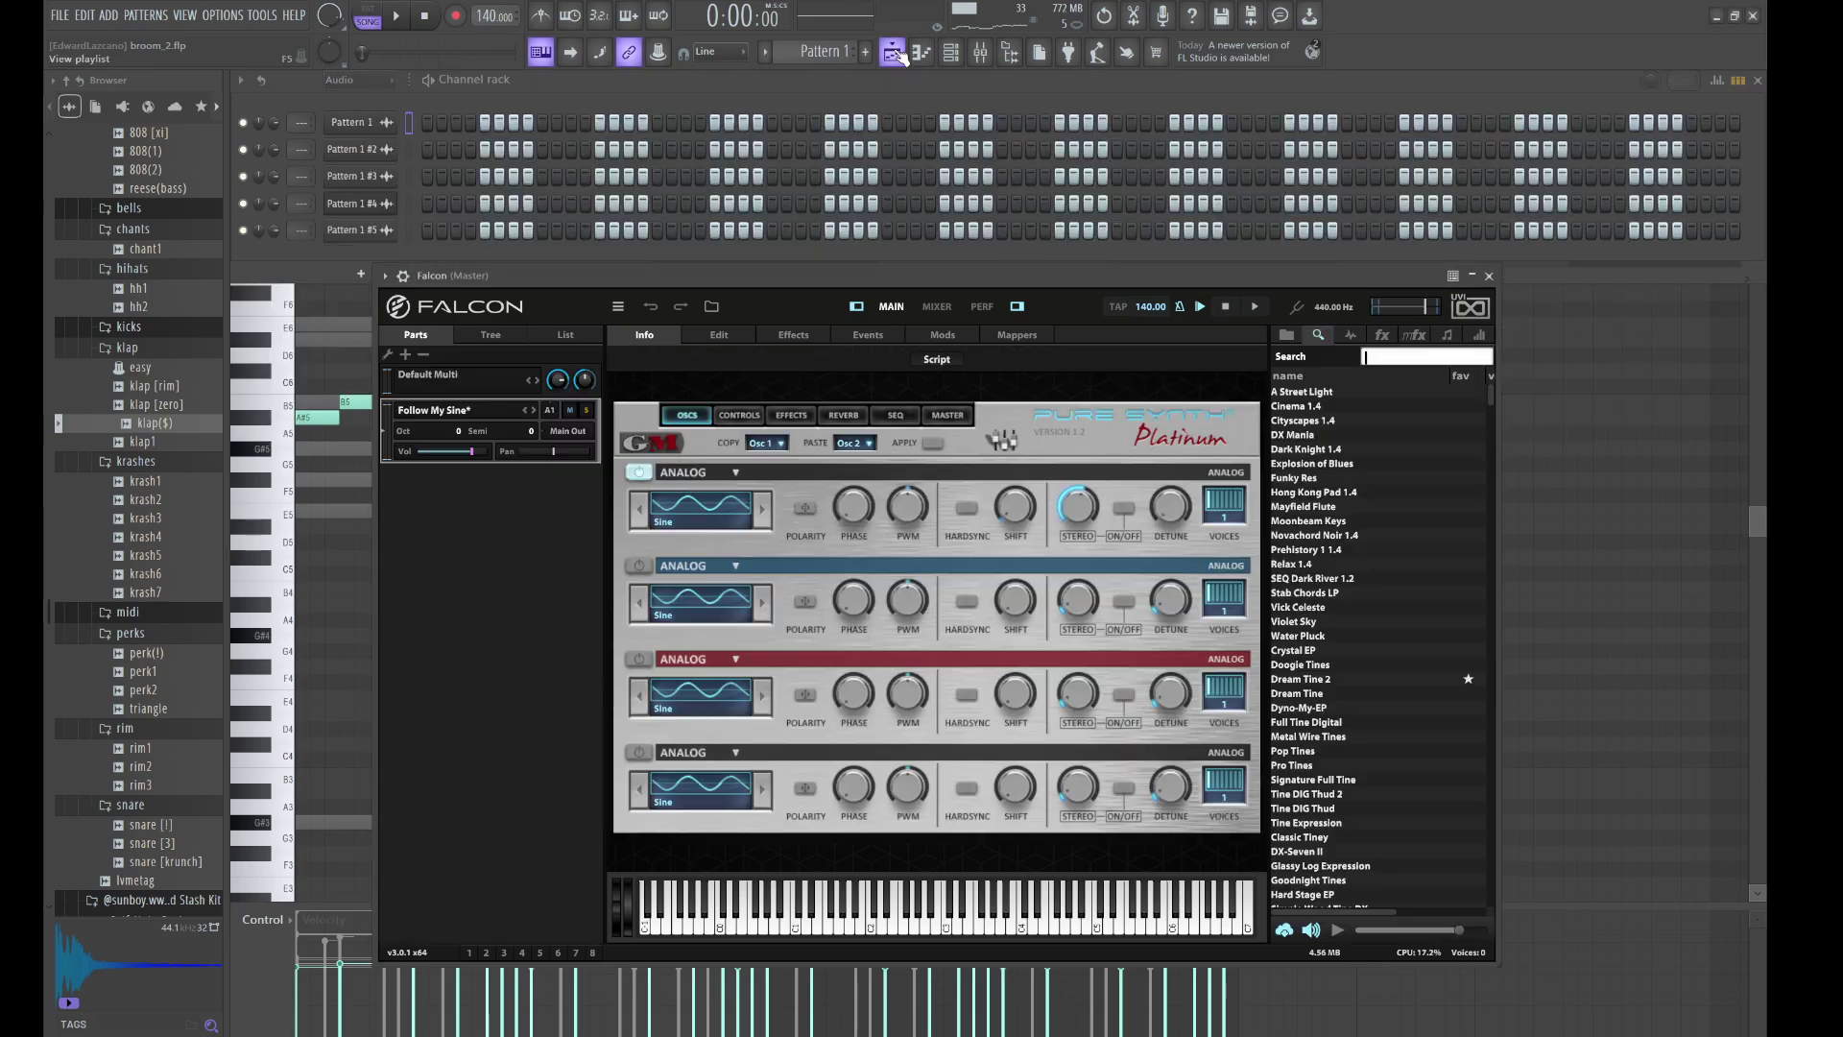
# - Place the fifth rendered audio clip at the start of Track 5 in the playlist and check its channel settings
pyautogui.click(895, 53)
pyautogui.moveTo(282, 268); pyautogui.dragTo(498, 370)
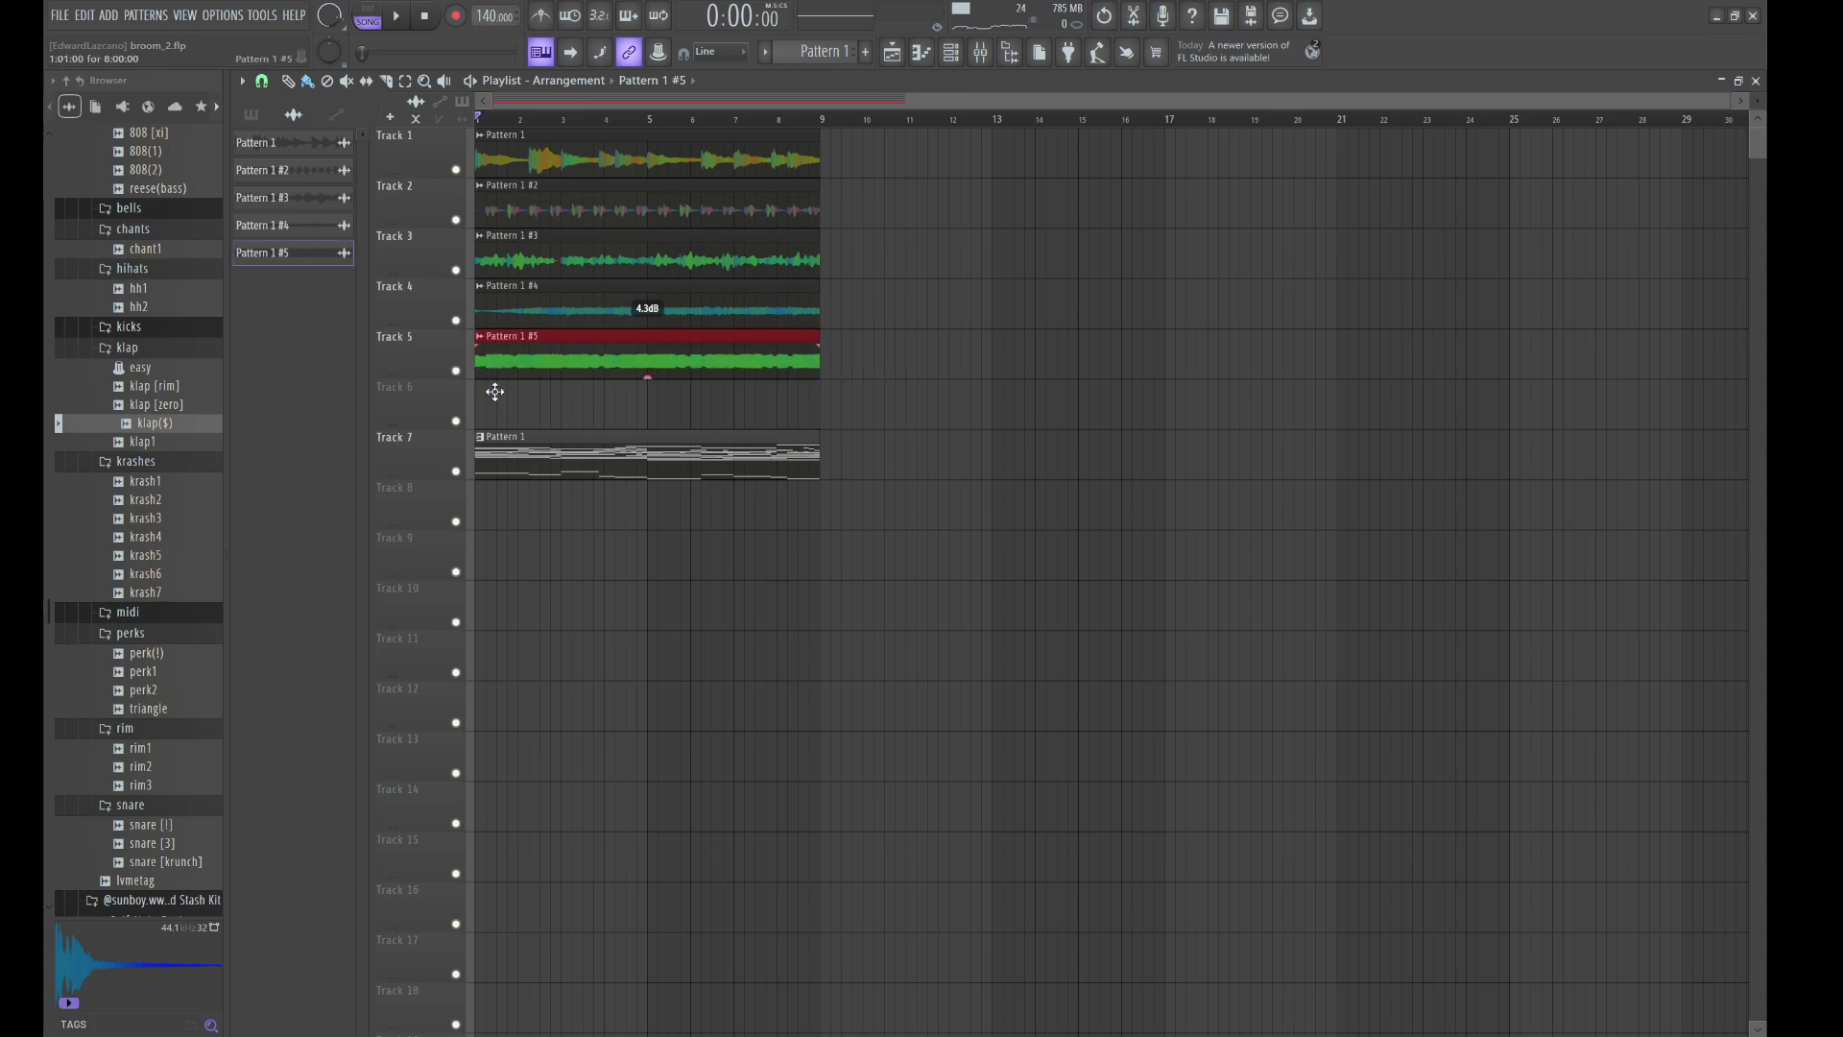
pyautogui.doubleClick(494, 378)
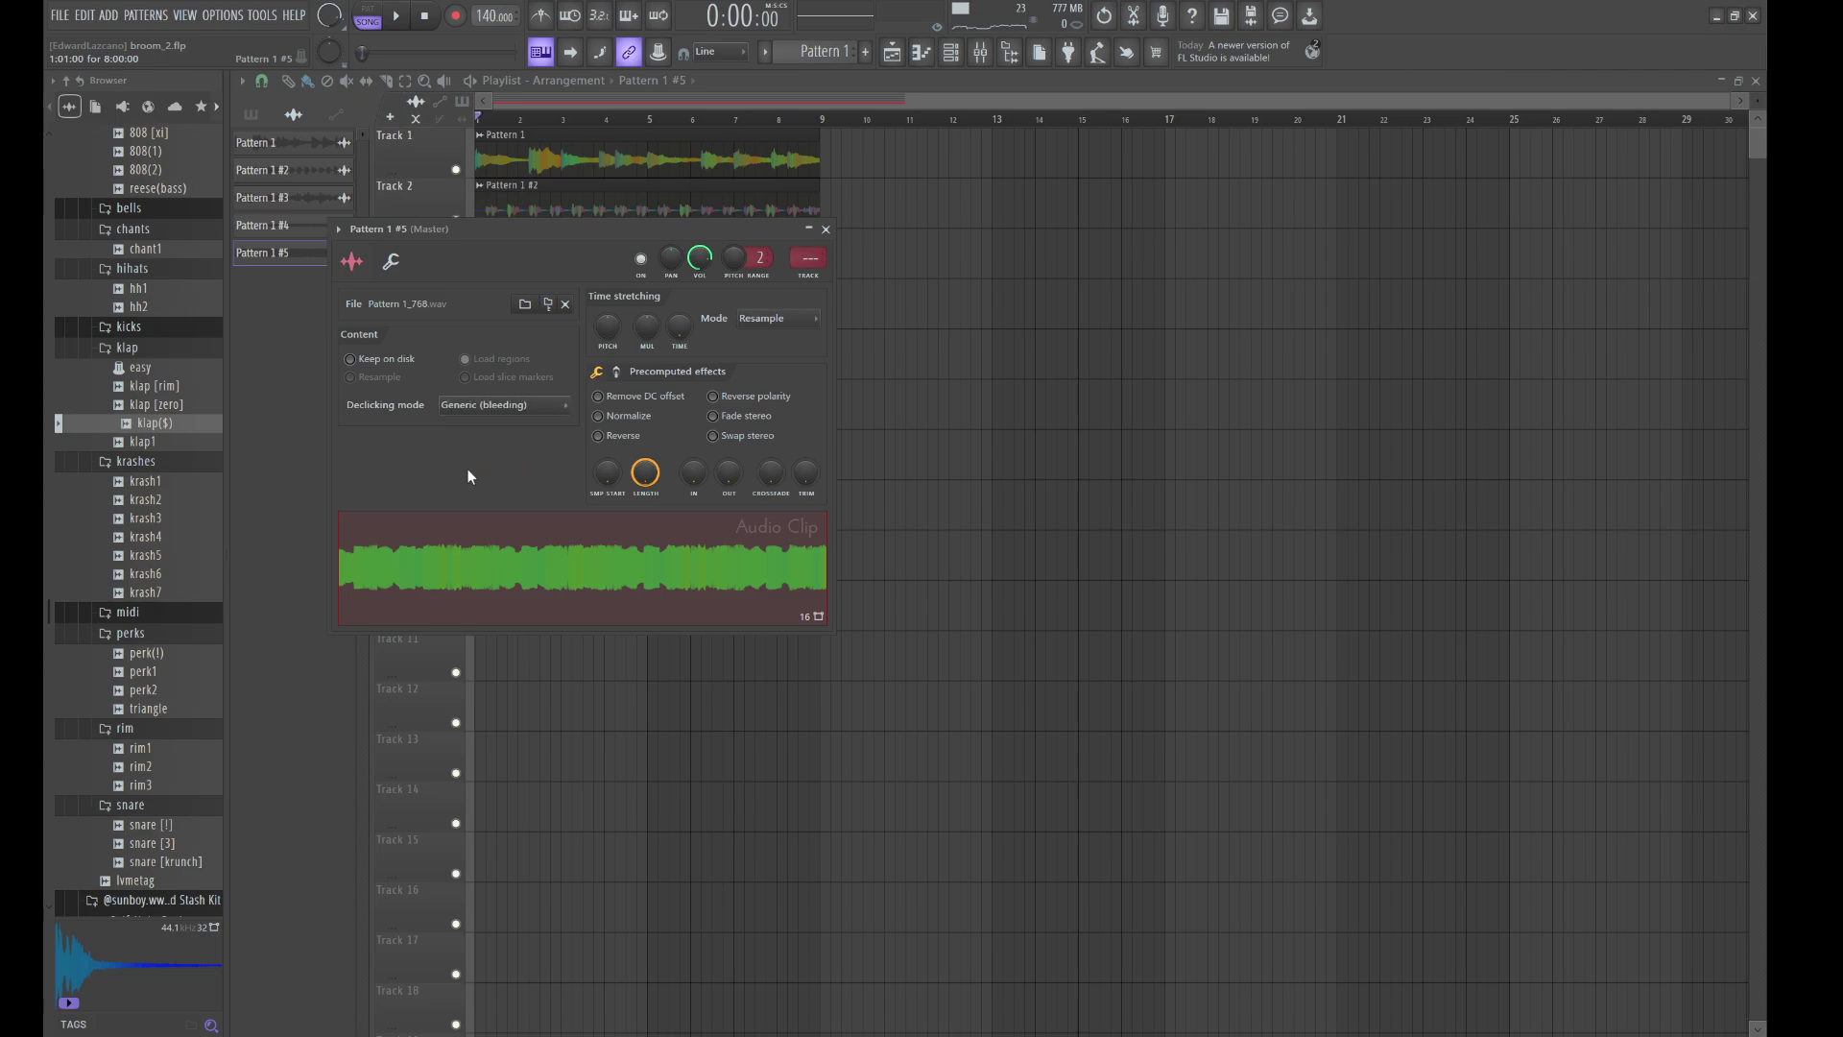
pyautogui.press('Escape')
# - Show all channels in the channel rack, delete the Falcon channel and select the five rendered audio clip channels
pyautogui.click(952, 61)
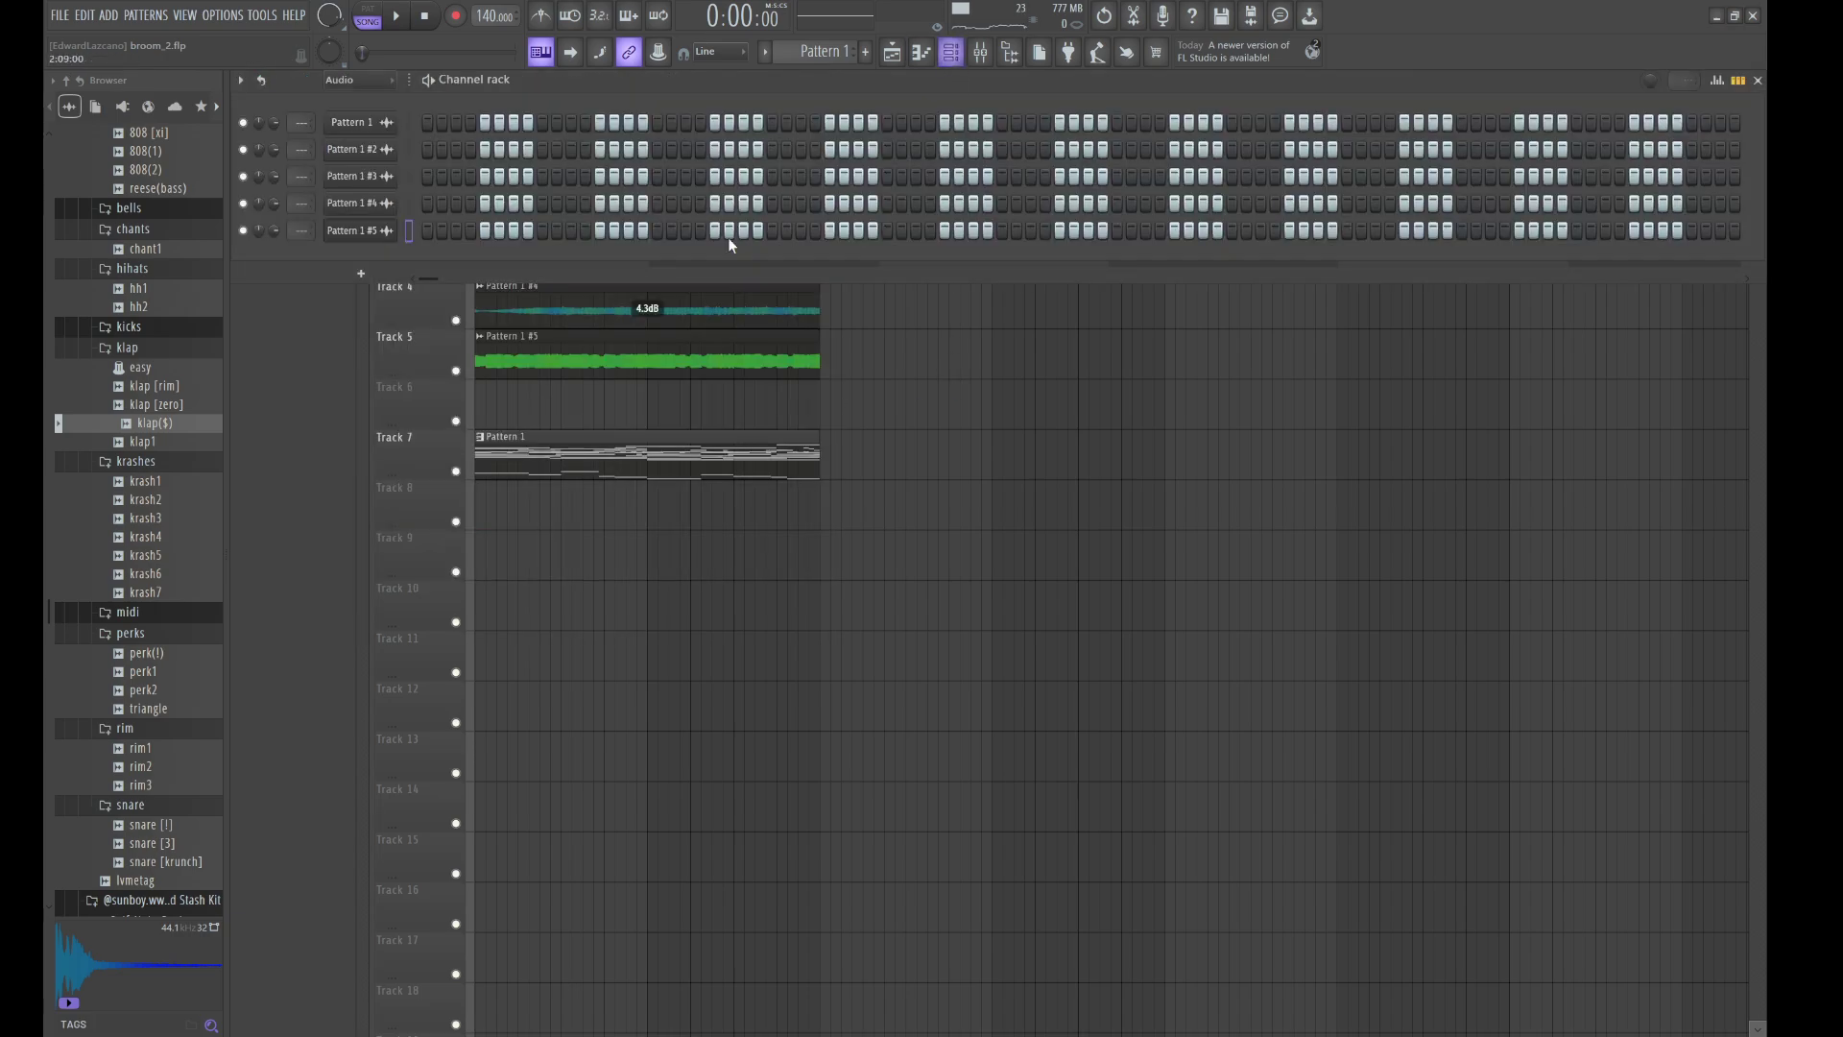
pyautogui.click(343, 108)
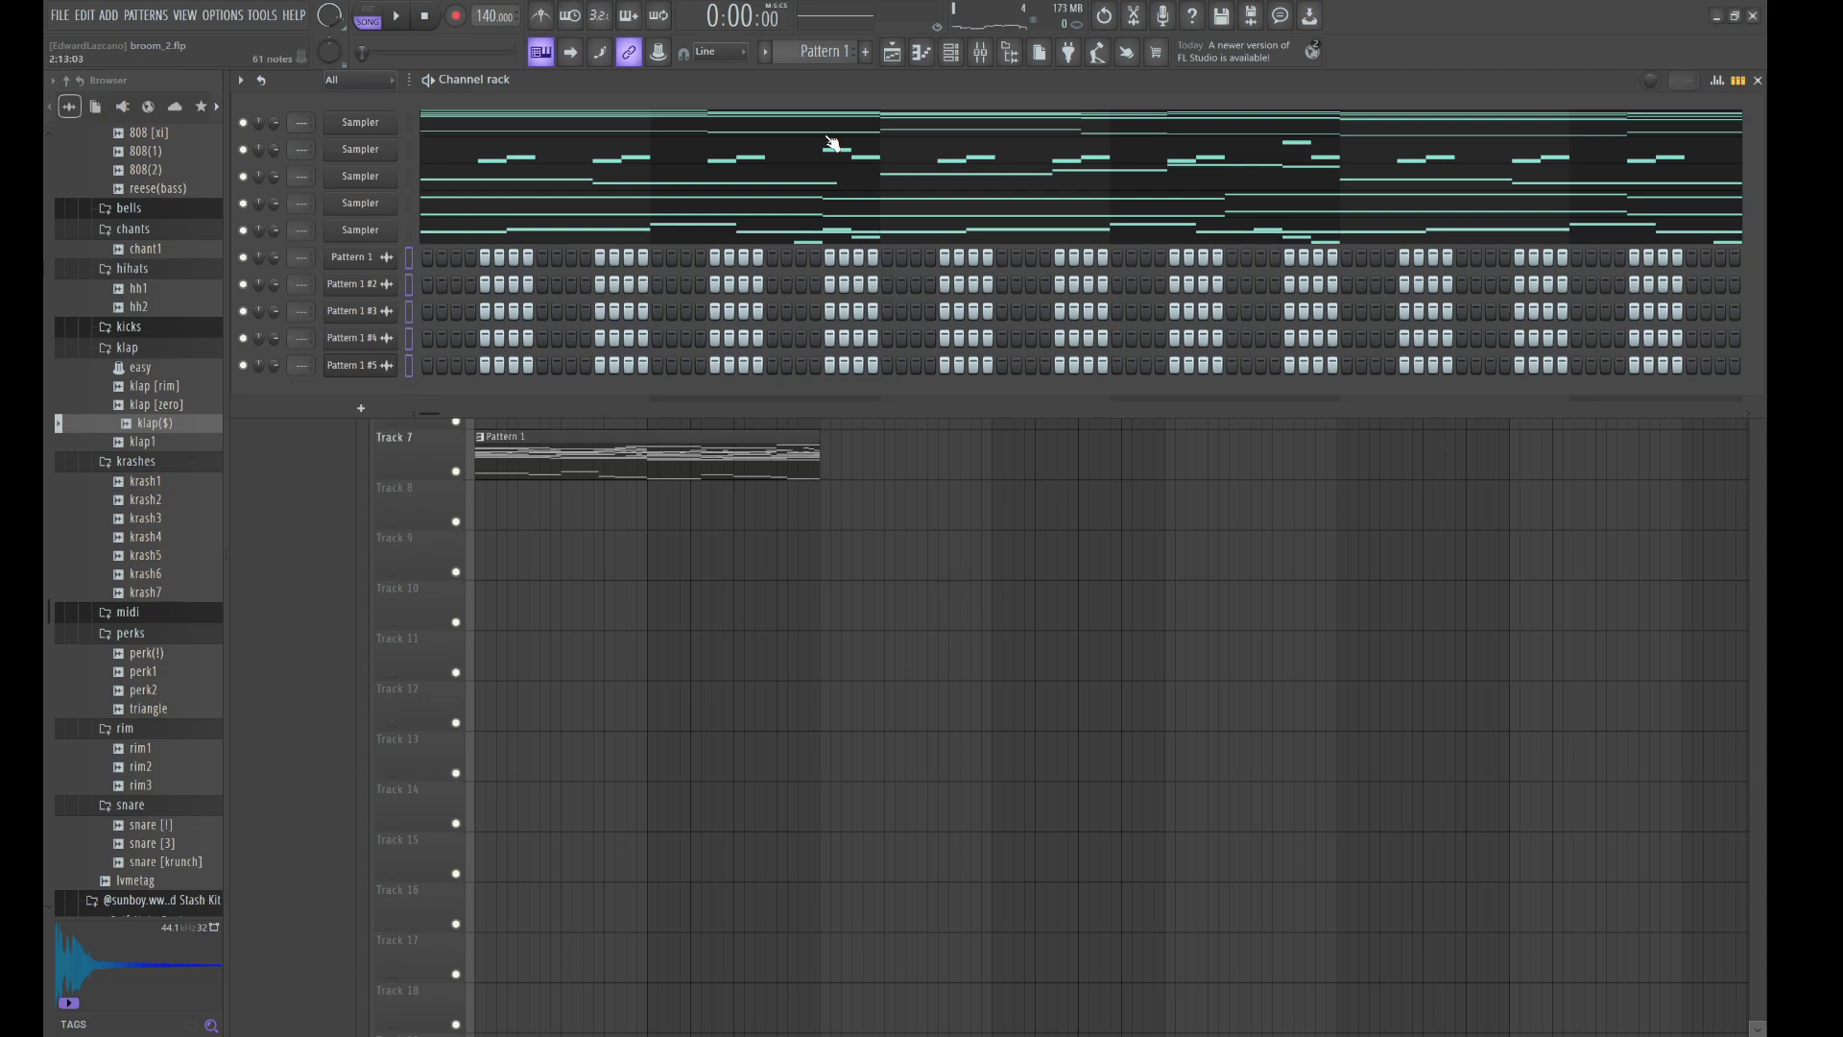
# - Link the five rendered clips to mixer tracks 1 to 5 and route those tracks to Insert 6 as a bus
pyautogui.click(983, 54)
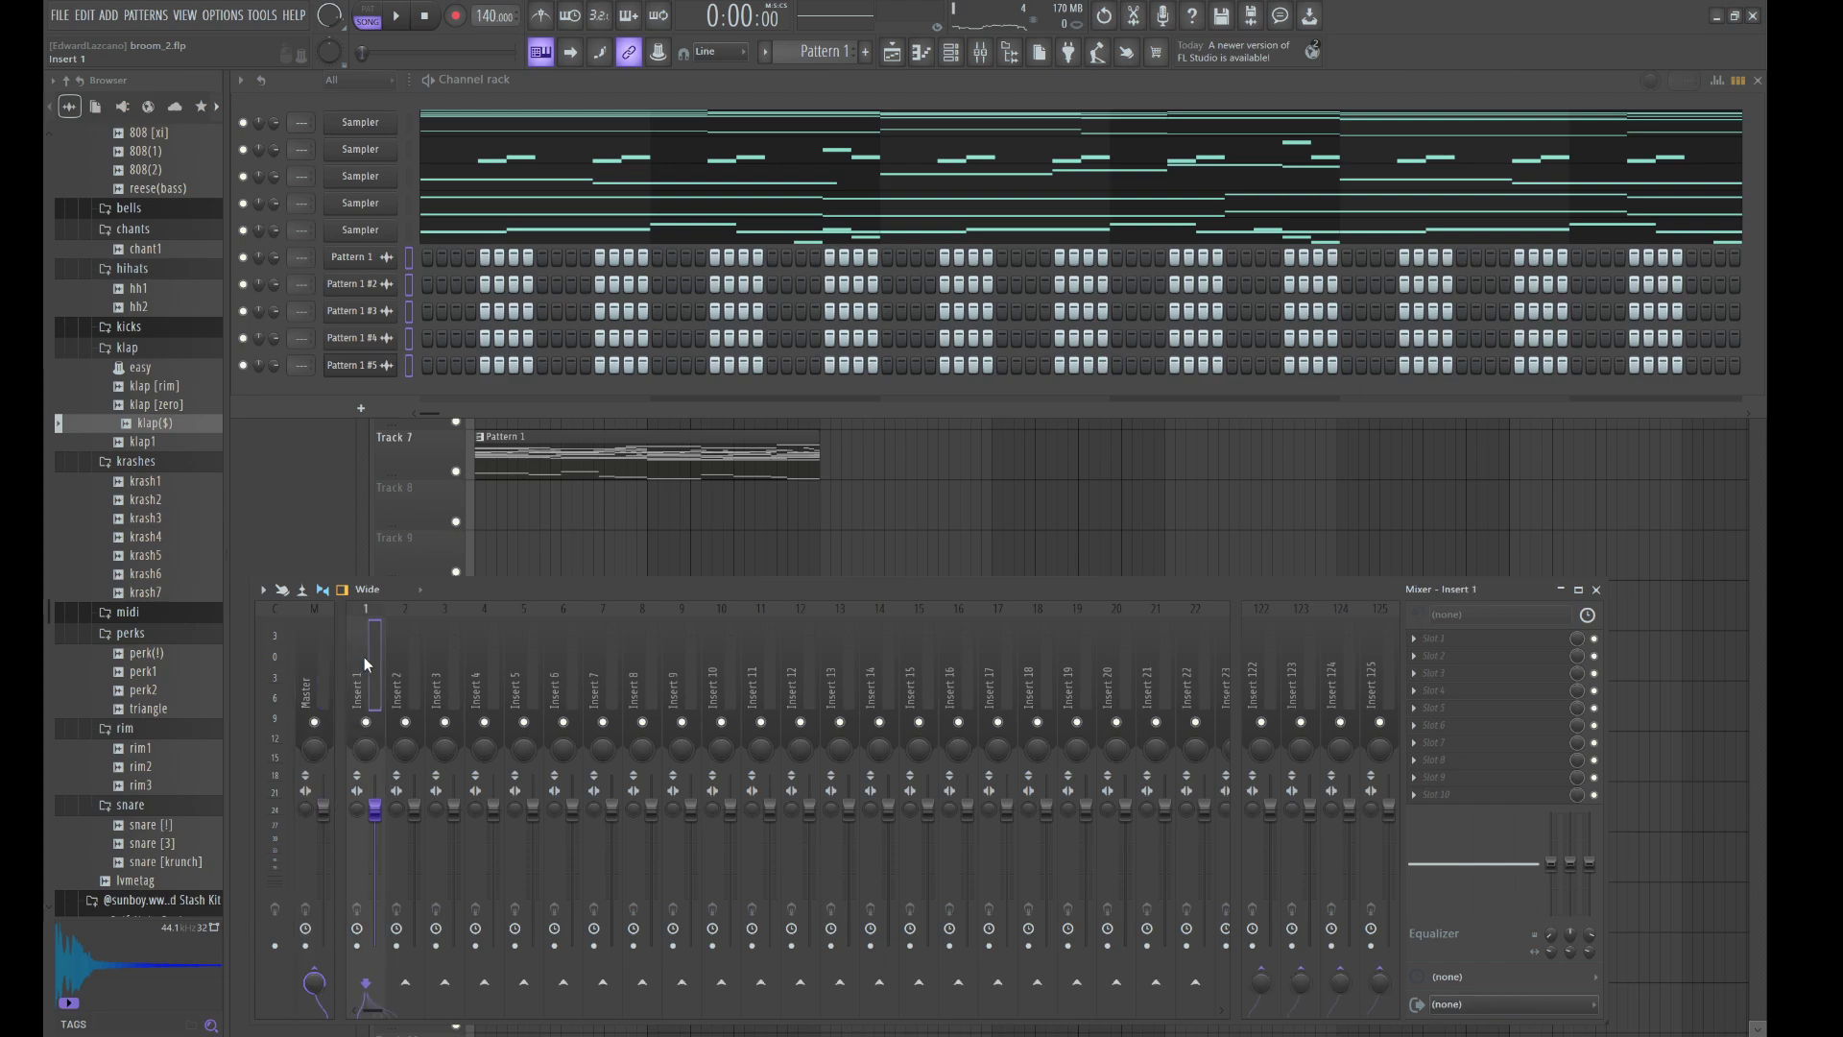
pyautogui.hotkey('ctrl', 'l')
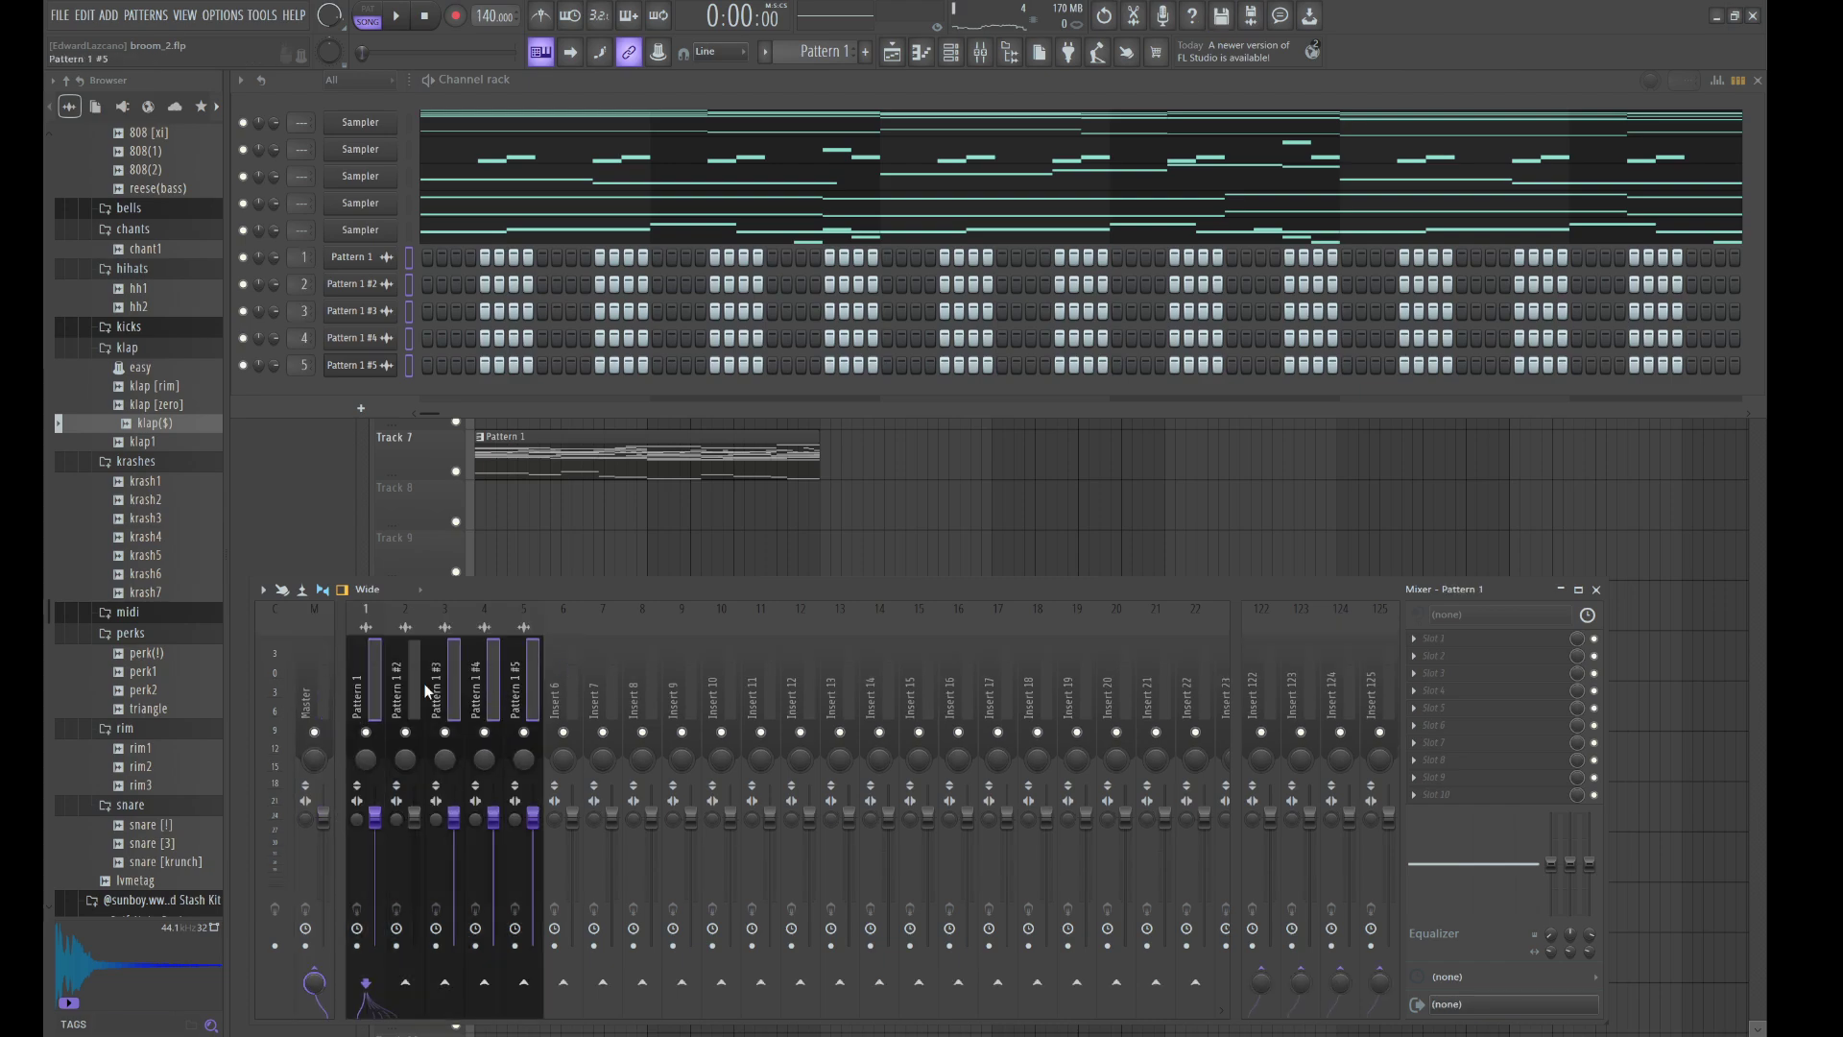
pyautogui.click(576, 682)
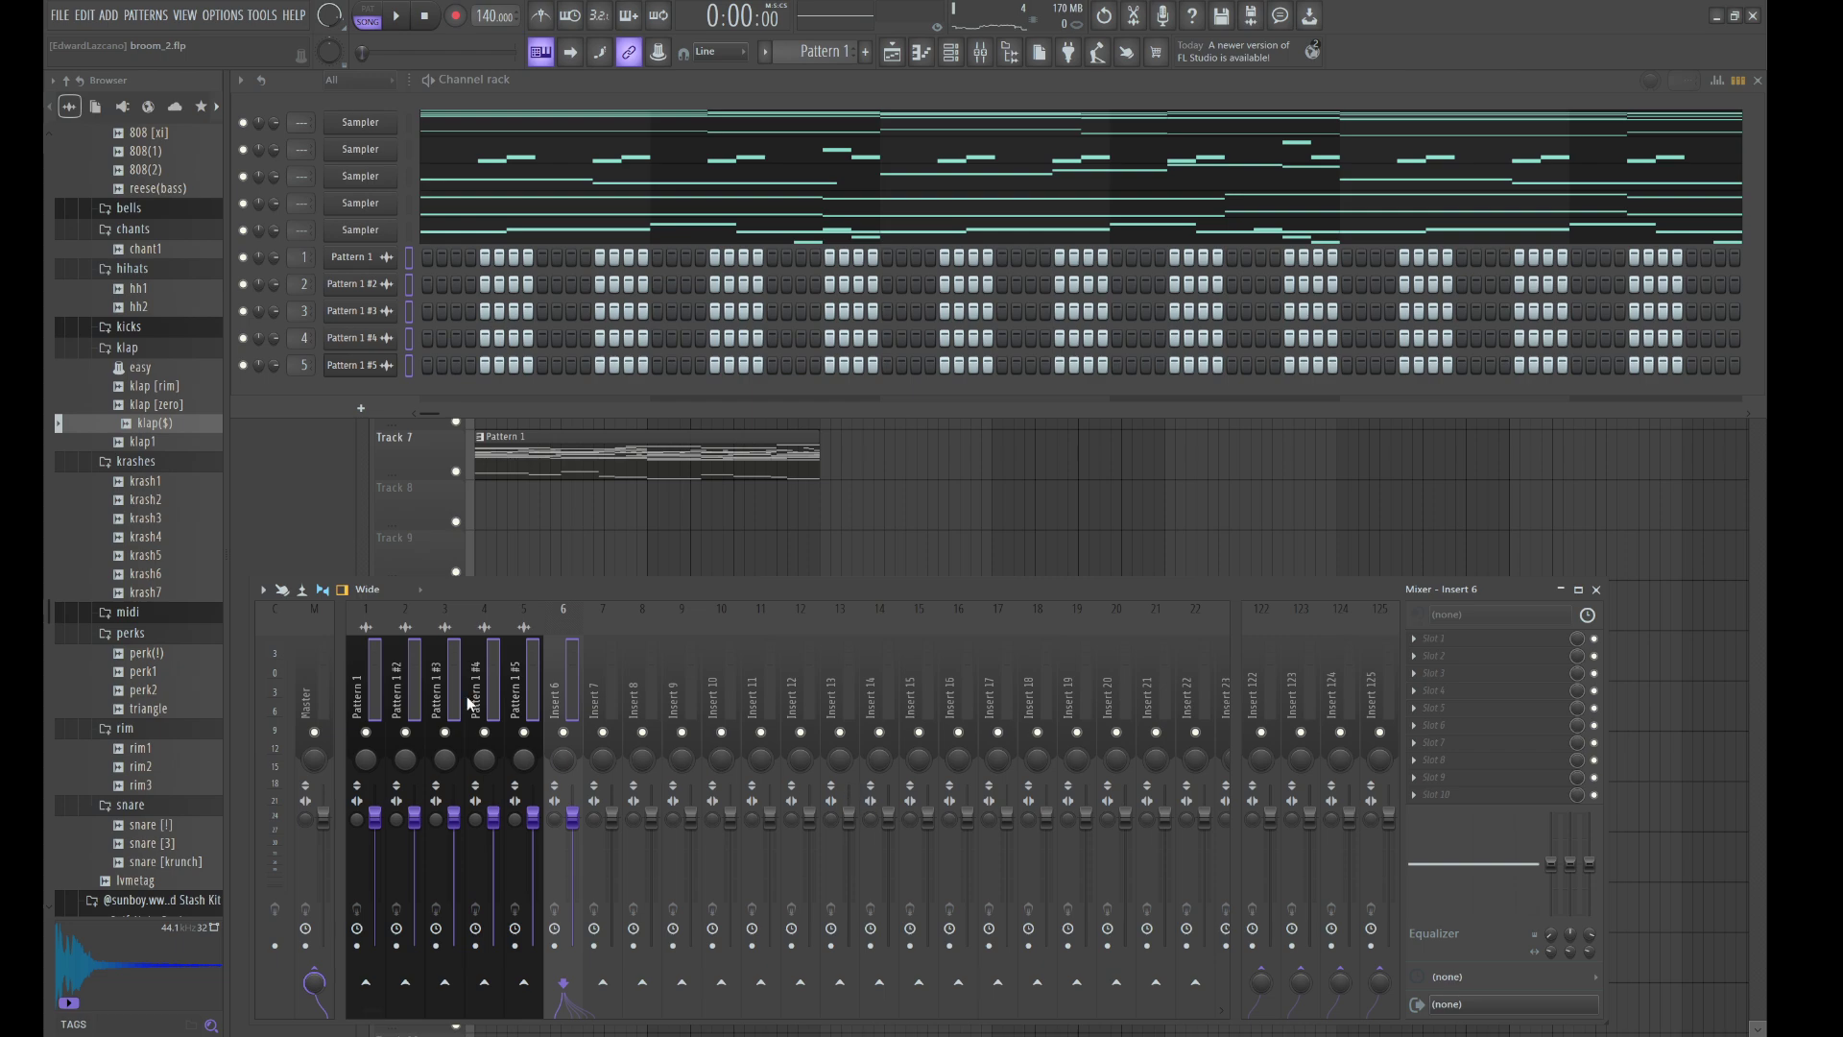
# - Insert Fruity soft clipper on the Master with a slightly lowered post level, and pull the Pattern 1 #2 to #5 faders down to 0%
pyautogui.click(305, 677)
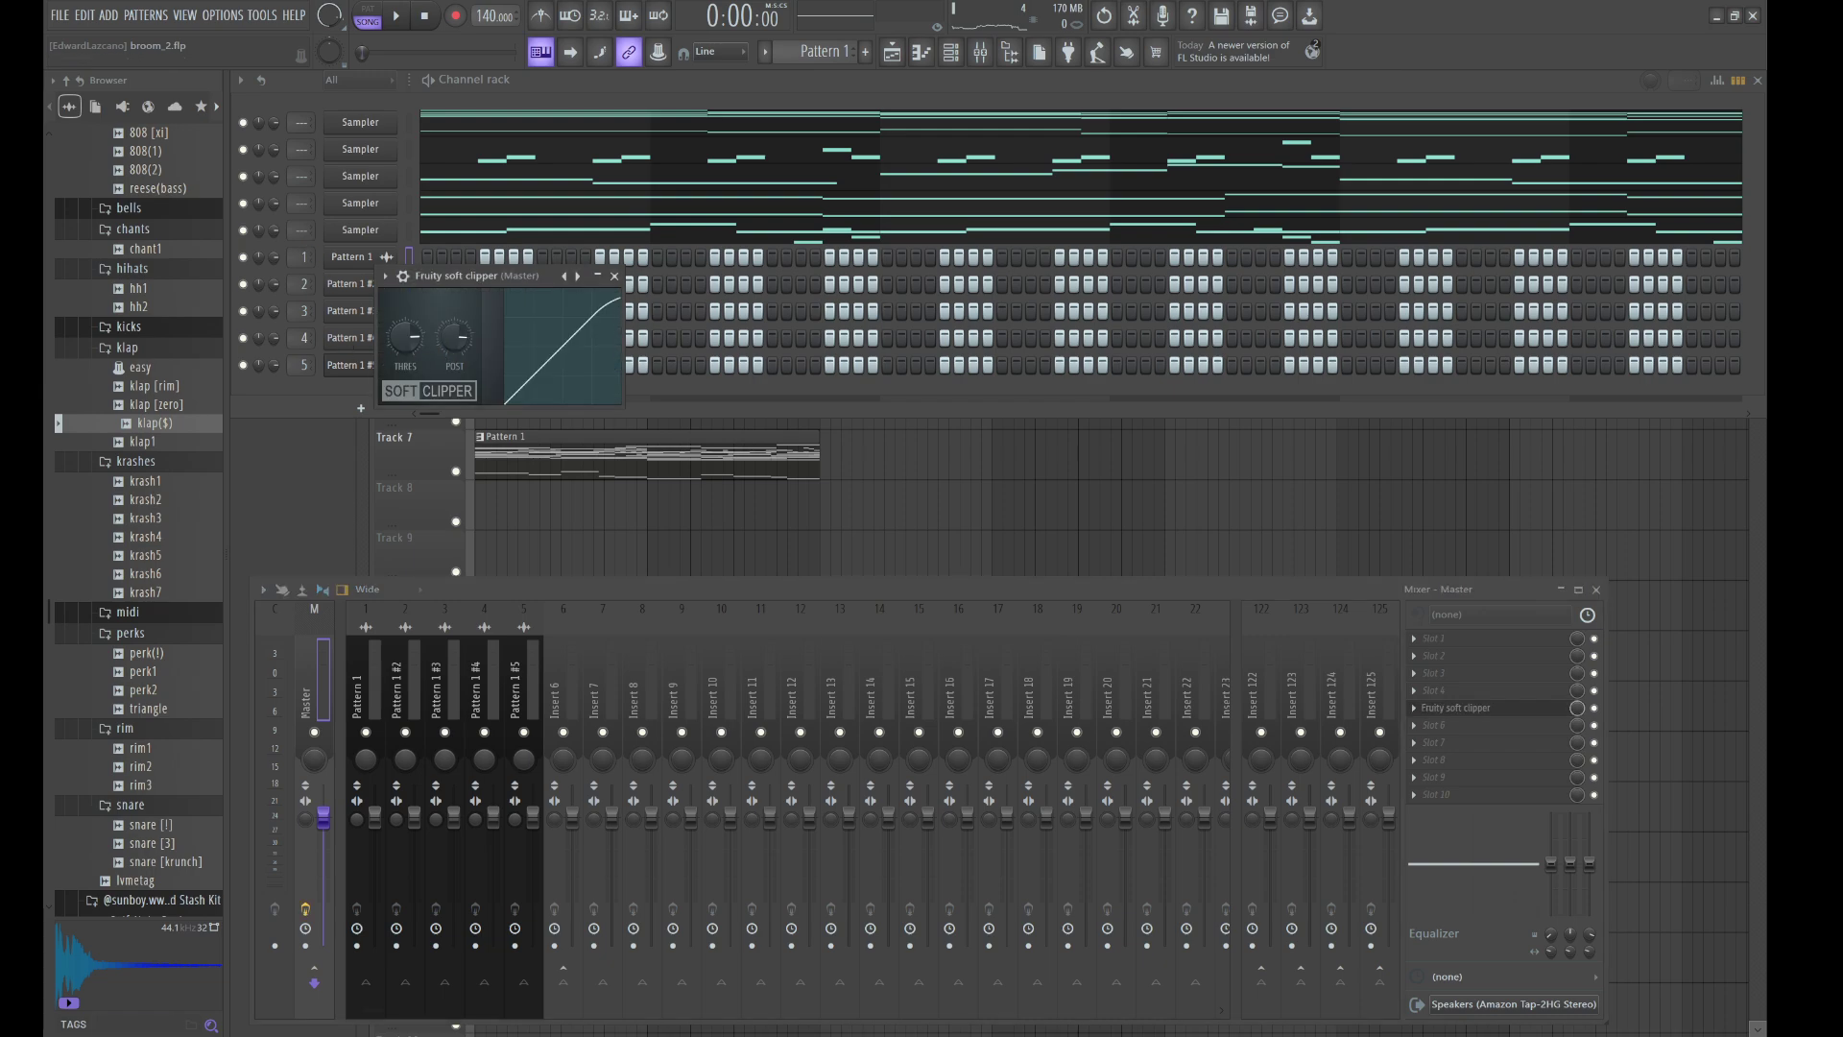
pyautogui.moveTo(445, 351); pyautogui.dragTo(444, 360)
pyautogui.moveTo(526, 663); pyautogui.dragTo(453, 941)
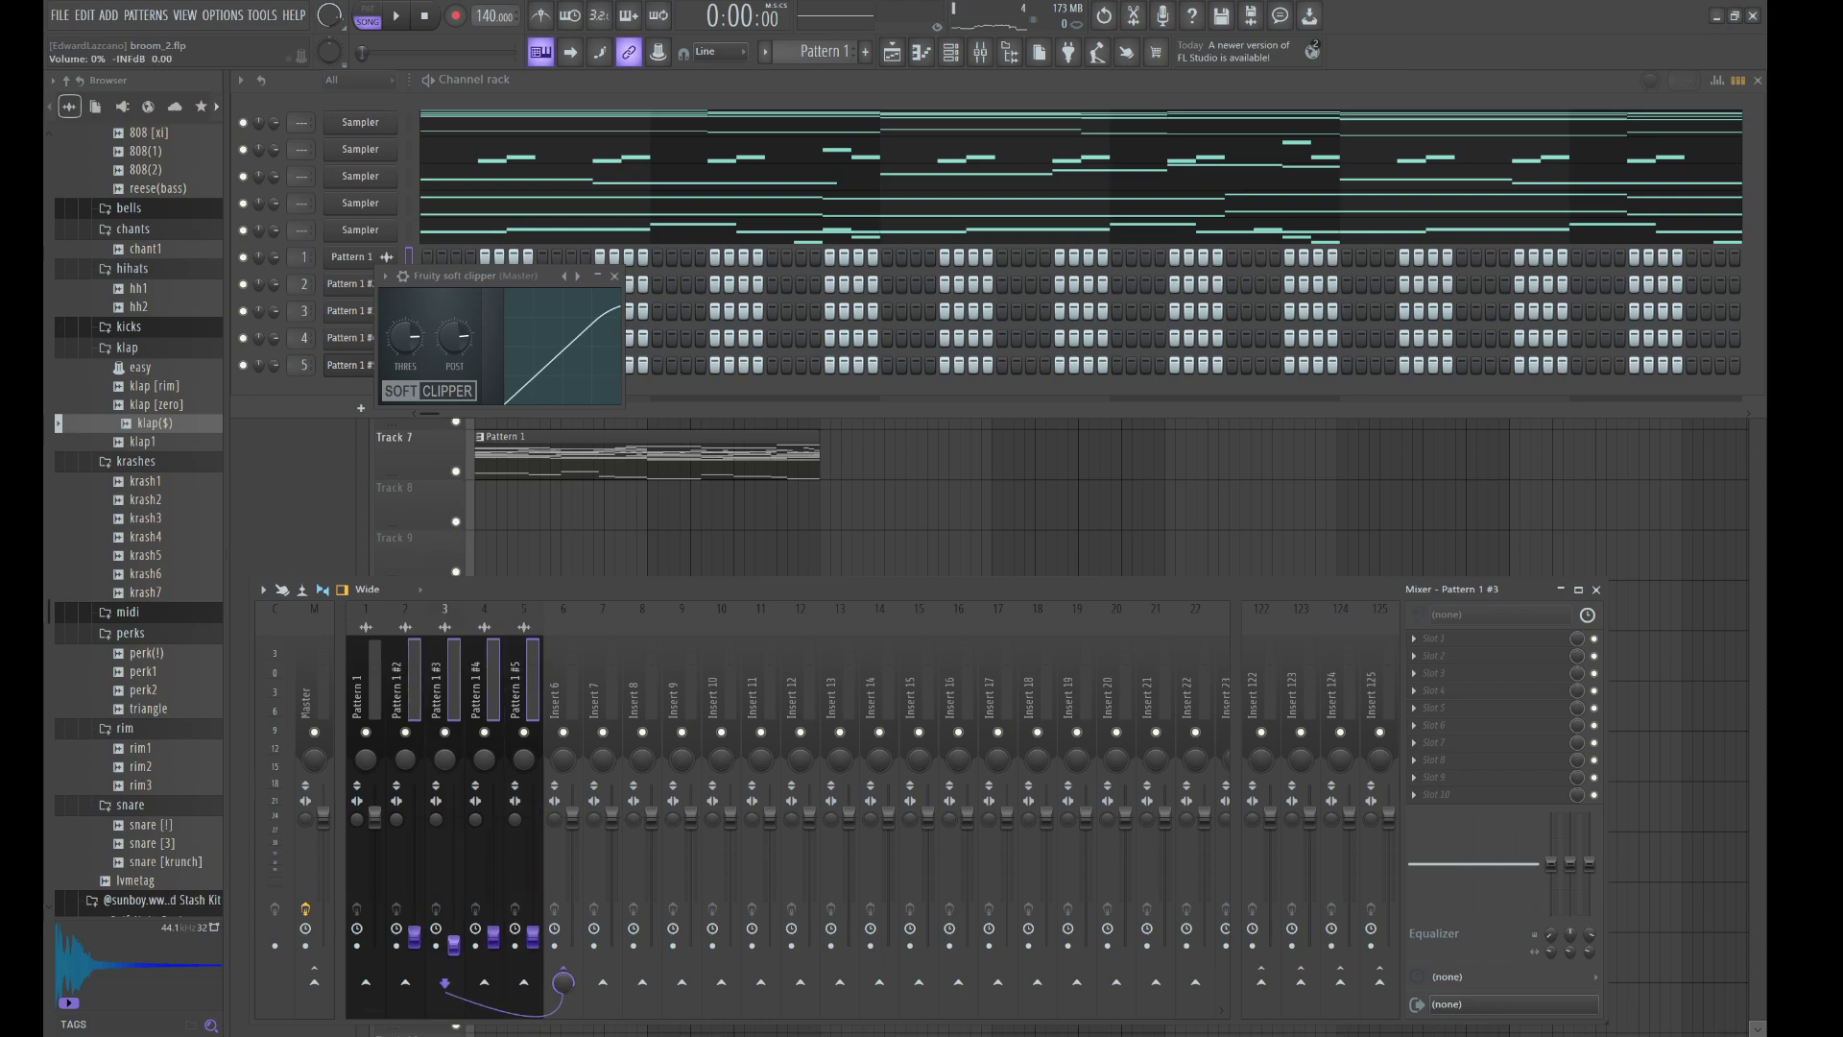
# - Play the loop and add Fruity parametric EQ 2 to the Pattern 1 track, cutting both extremes and boosting around 300 Hz and 4 kHz
pyautogui.click(379, 691)
pyautogui.press('space')
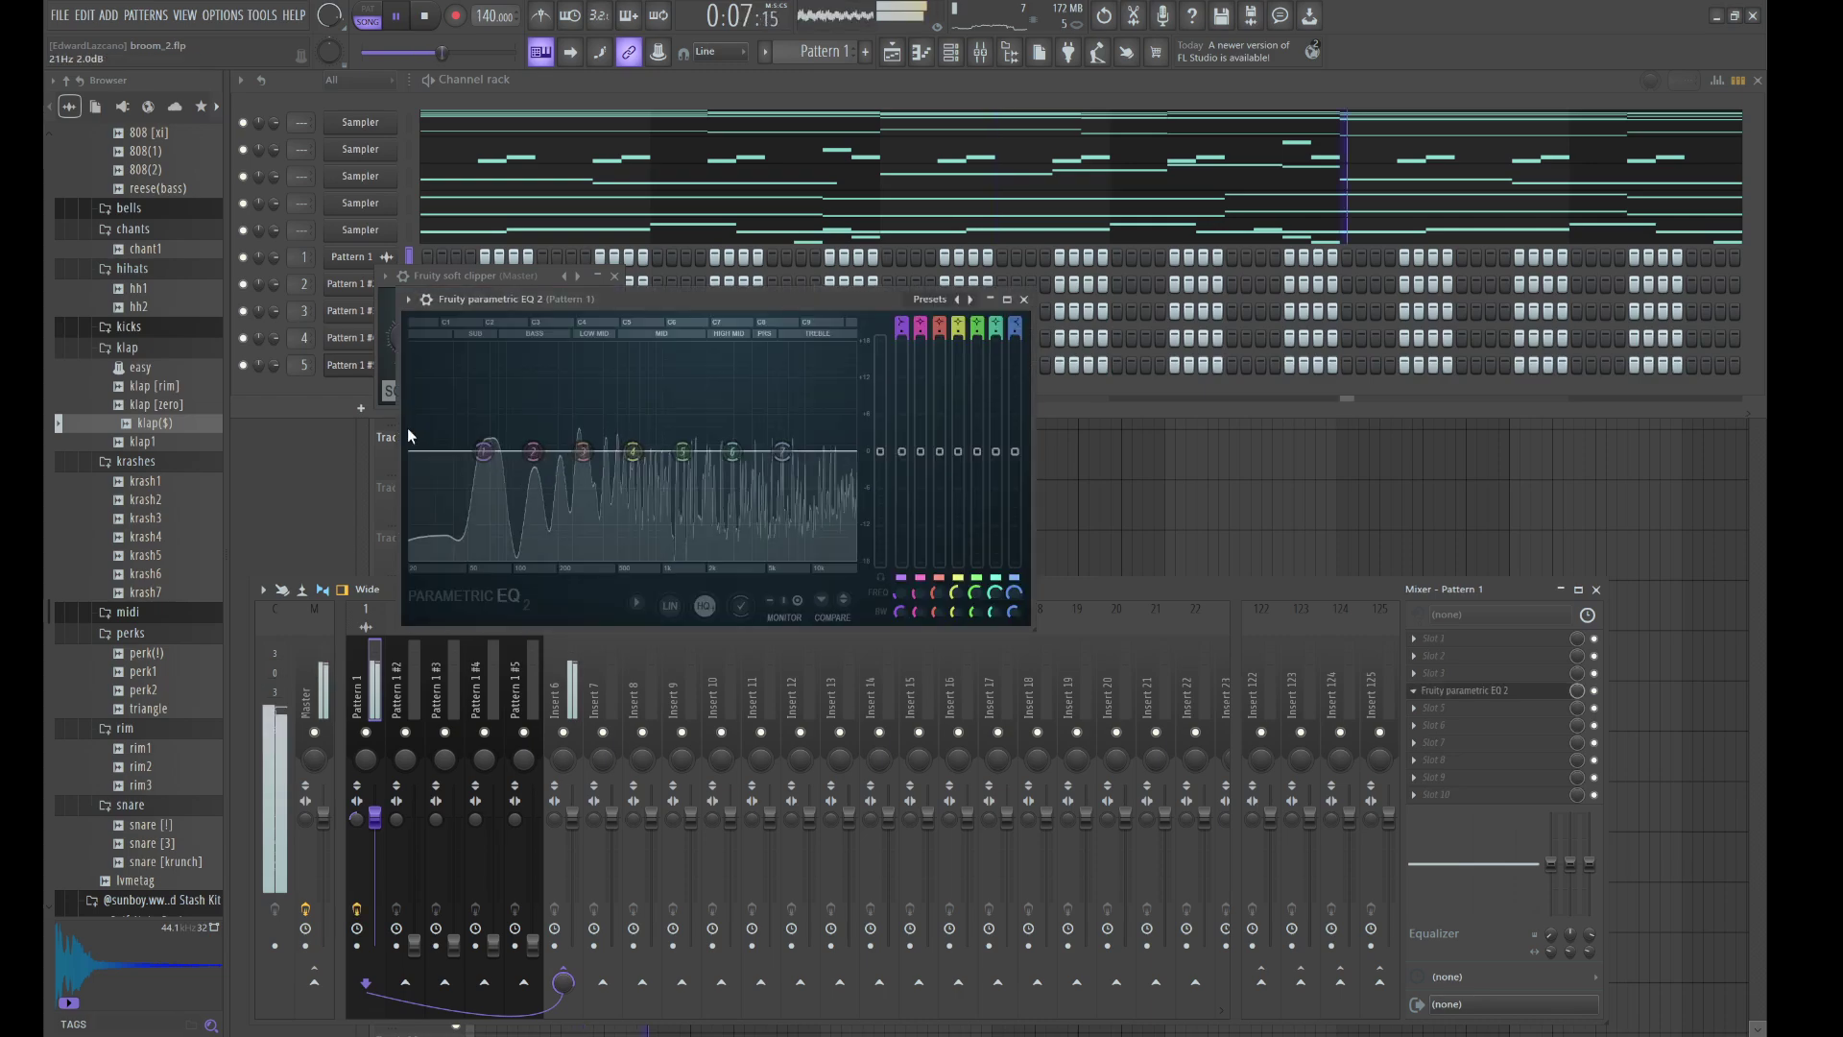
pyautogui.moveTo(483, 452); pyautogui.dragTo(469, 559)
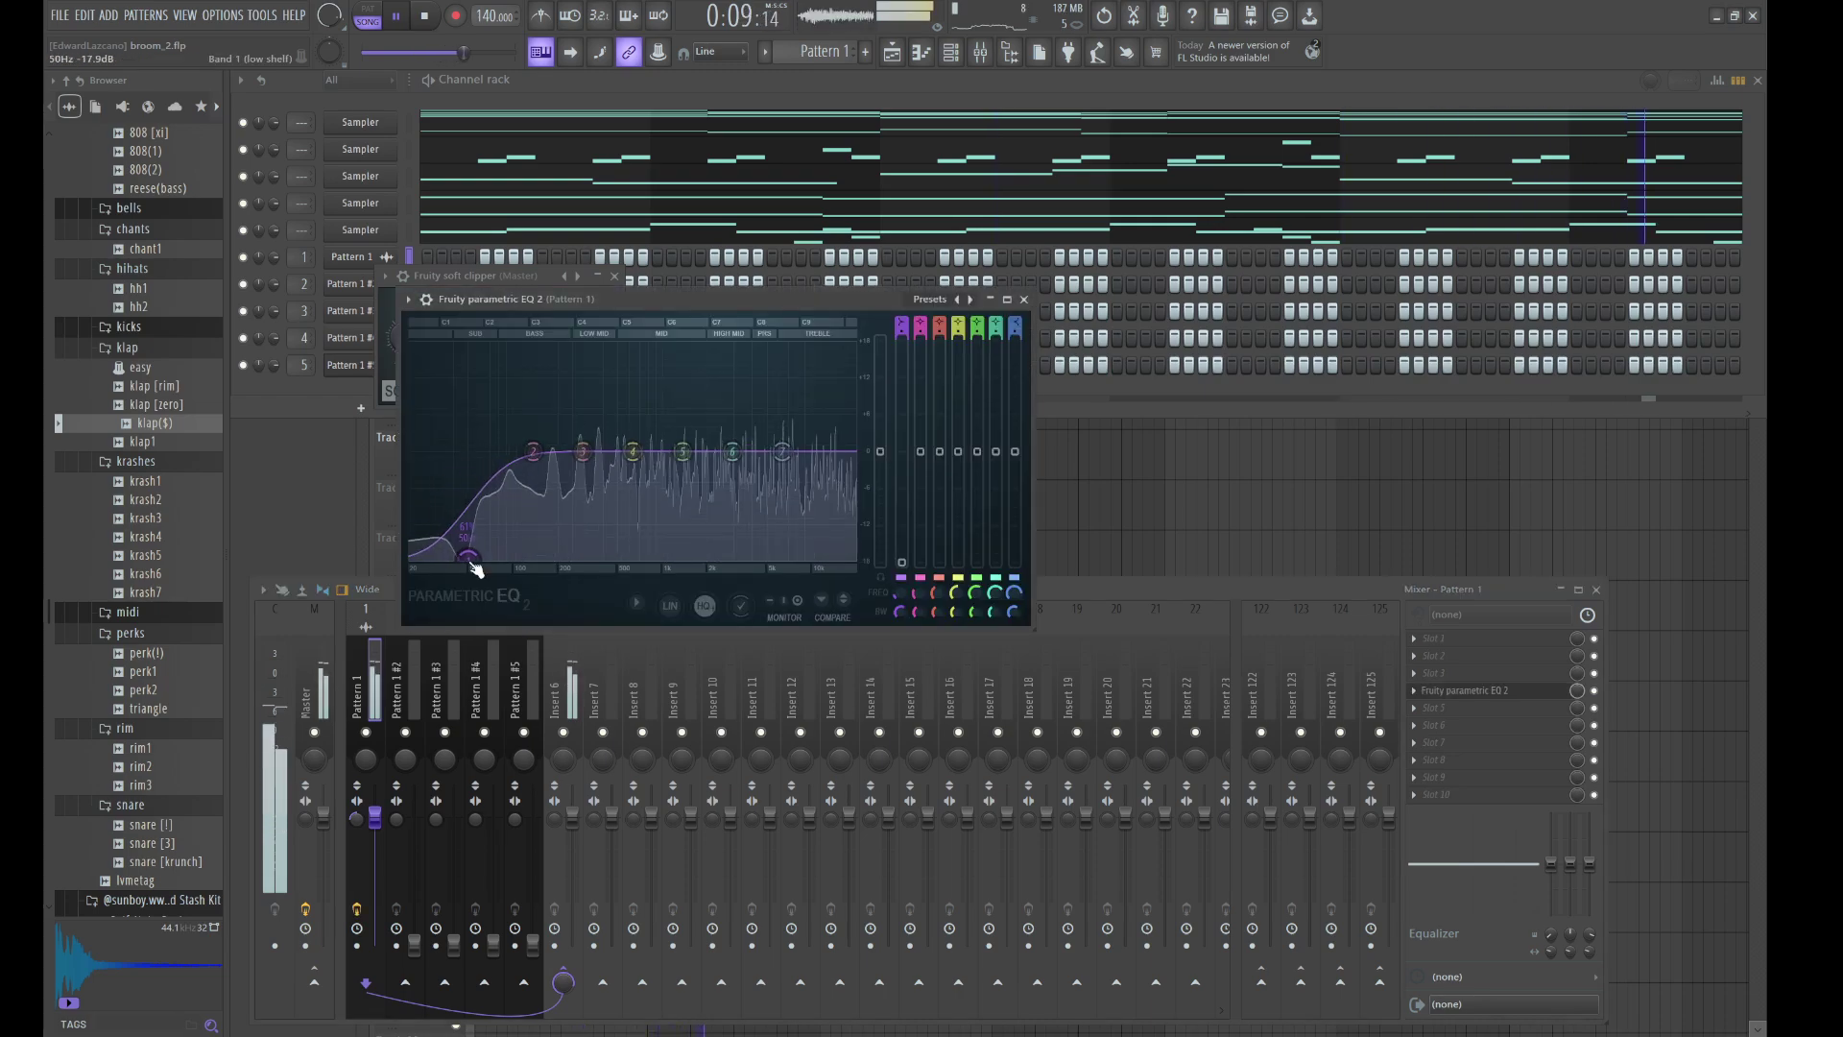
pyautogui.moveTo(682, 451); pyautogui.dragTo(587, 428)
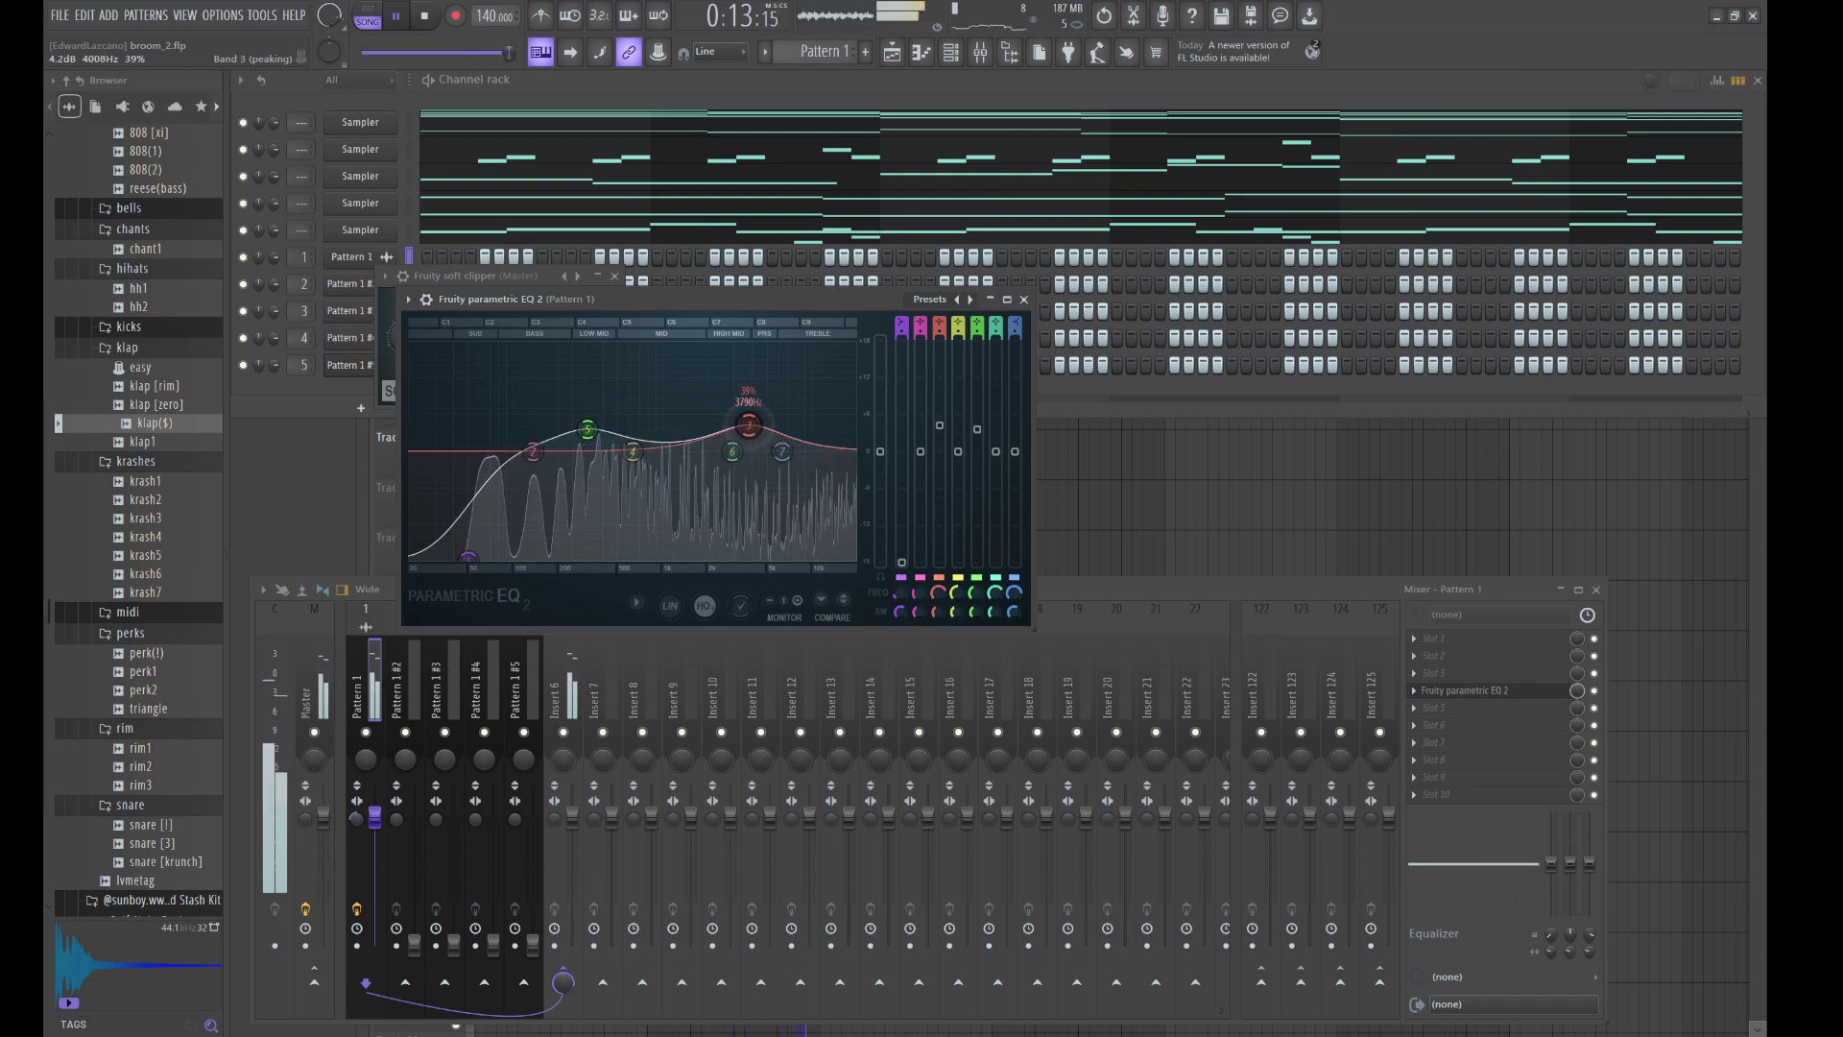
pyautogui.moveTo(760, 443); pyautogui.dragTo(853, 556)
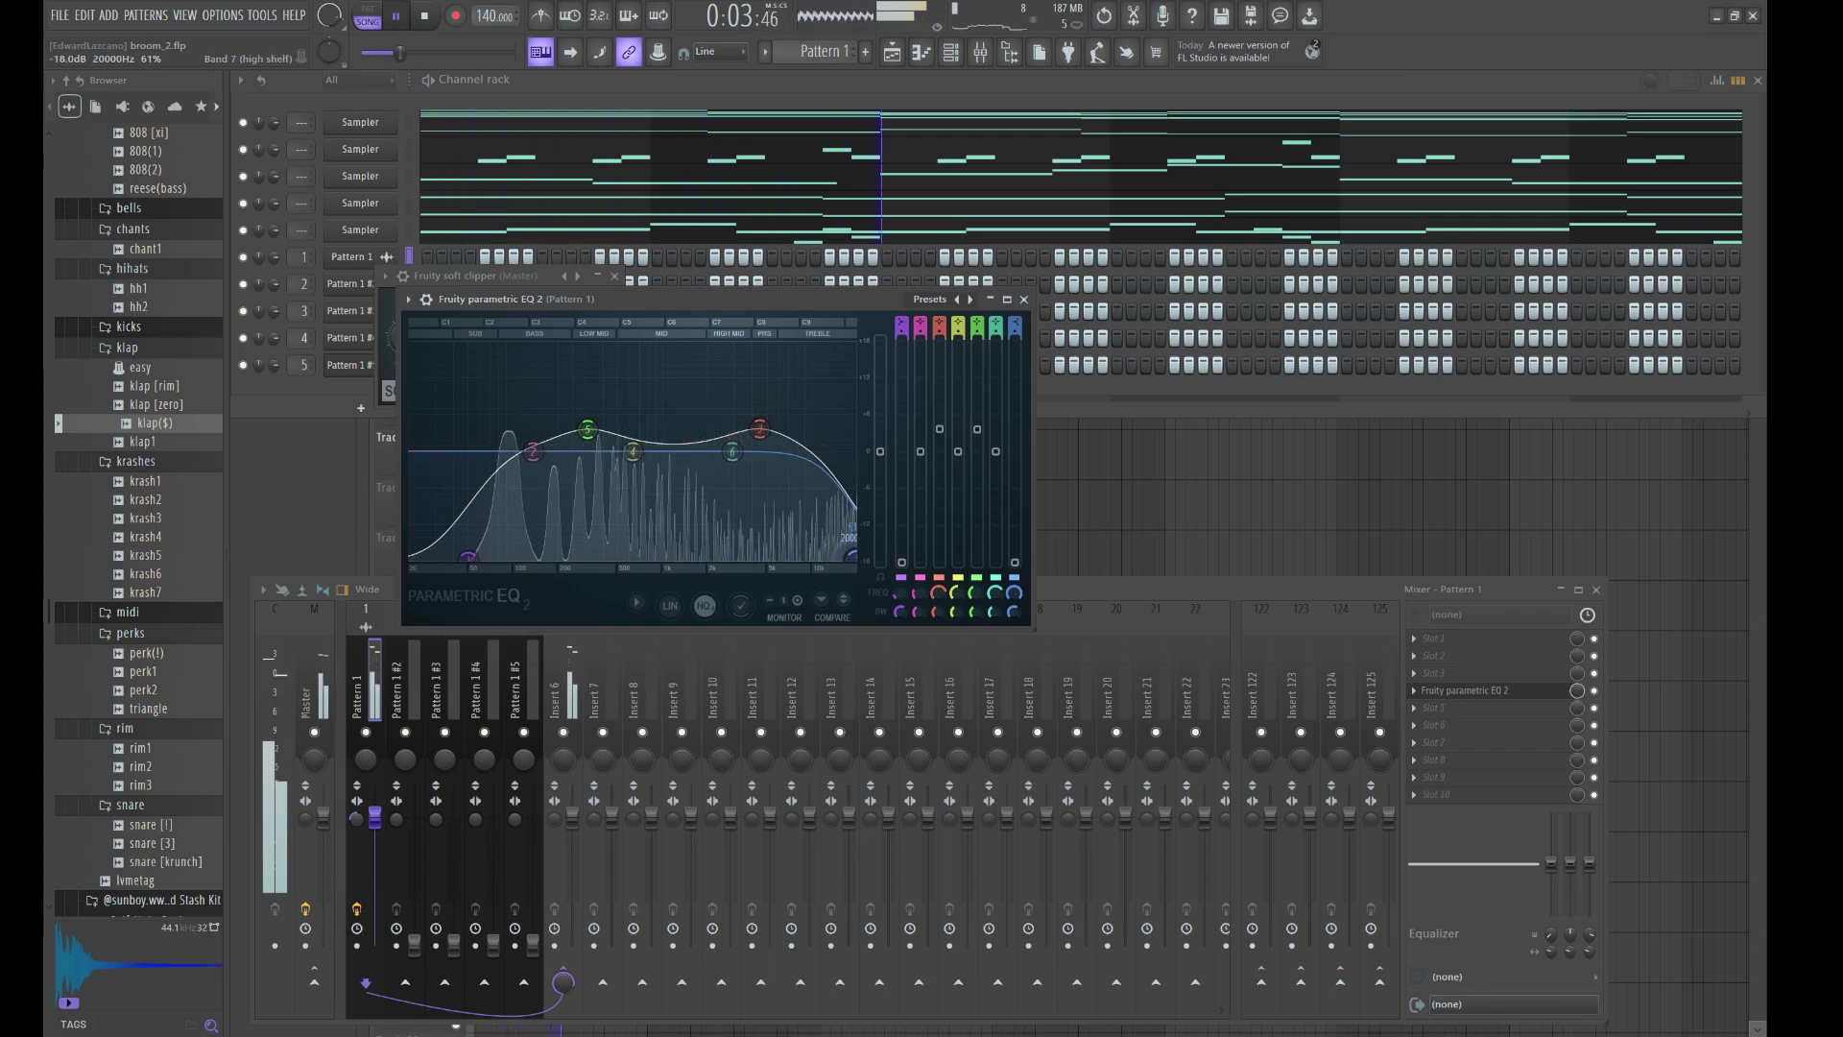
pyautogui.moveTo(759, 429); pyautogui.dragTo(759, 436)
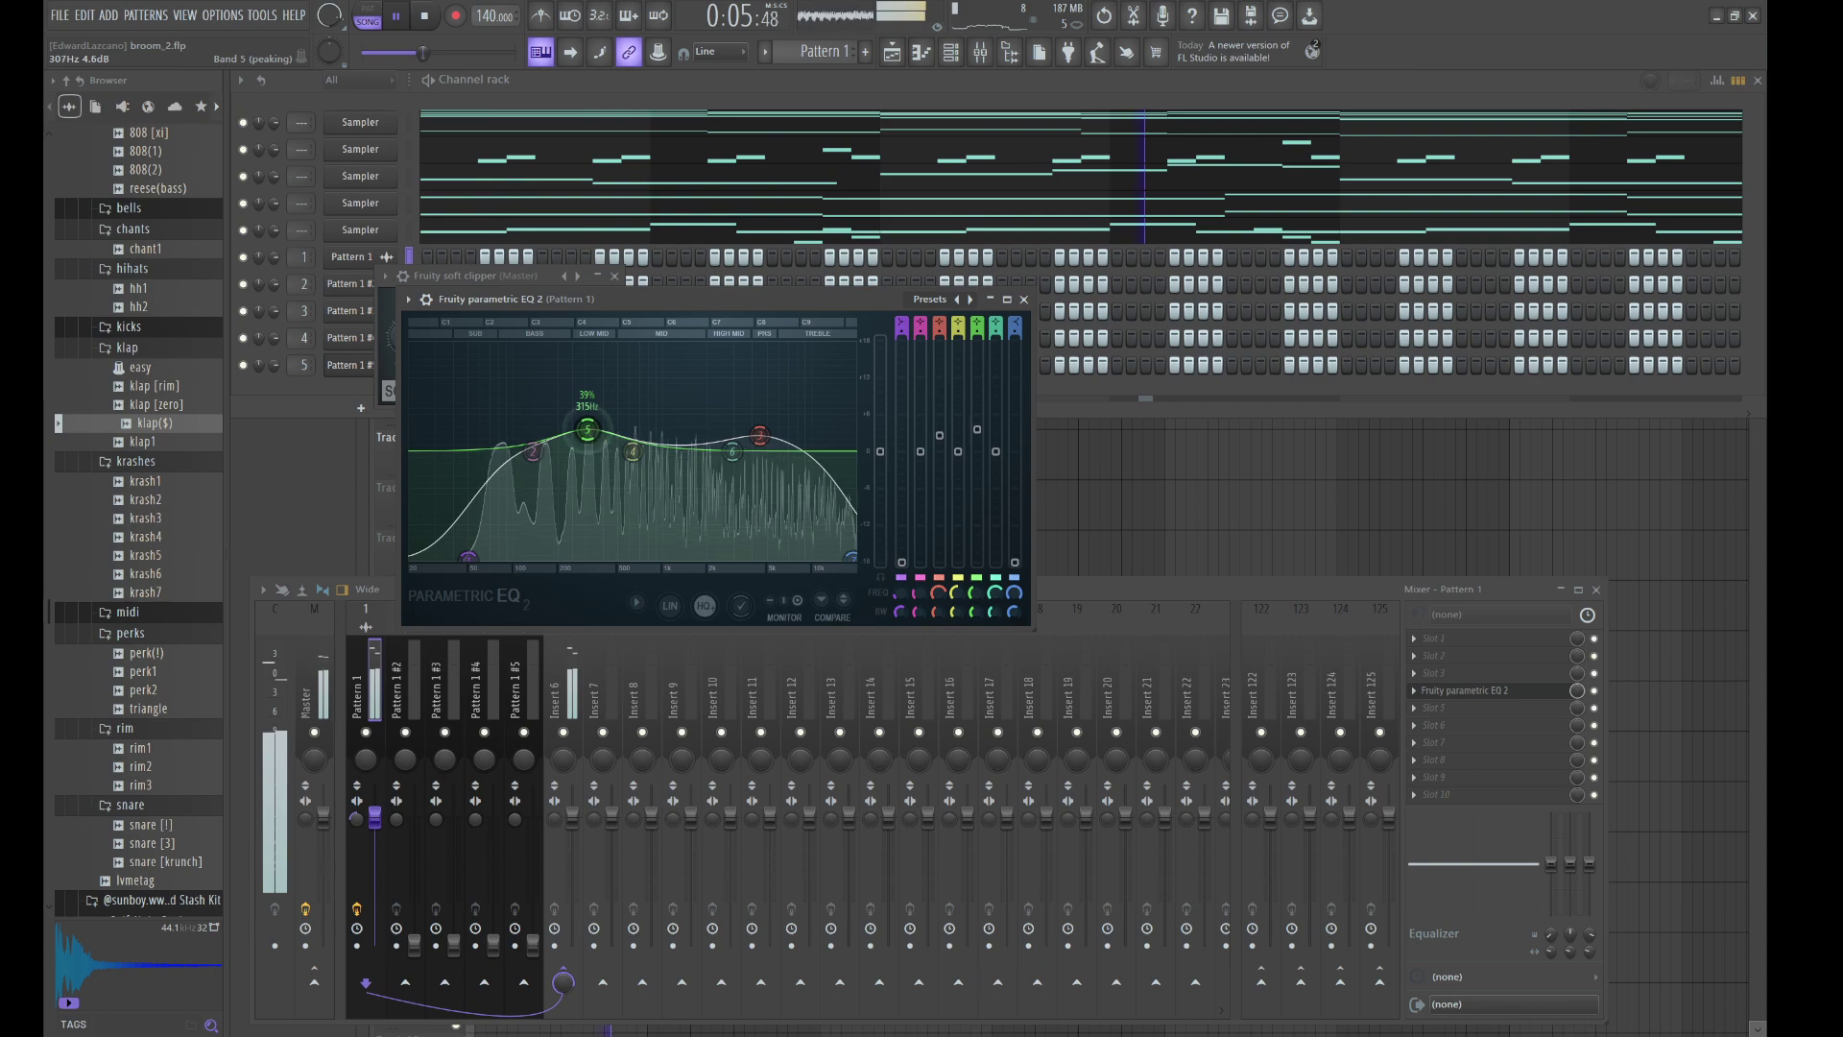
# - Raise the Pattern 1 #2 fader close to 0 dB and EQ it with a low cut near 45 Hz, a high cut and two gentle boosts
pyautogui.click(412, 684)
pyautogui.moveTo(414, 943); pyautogui.dragTo(414, 818)
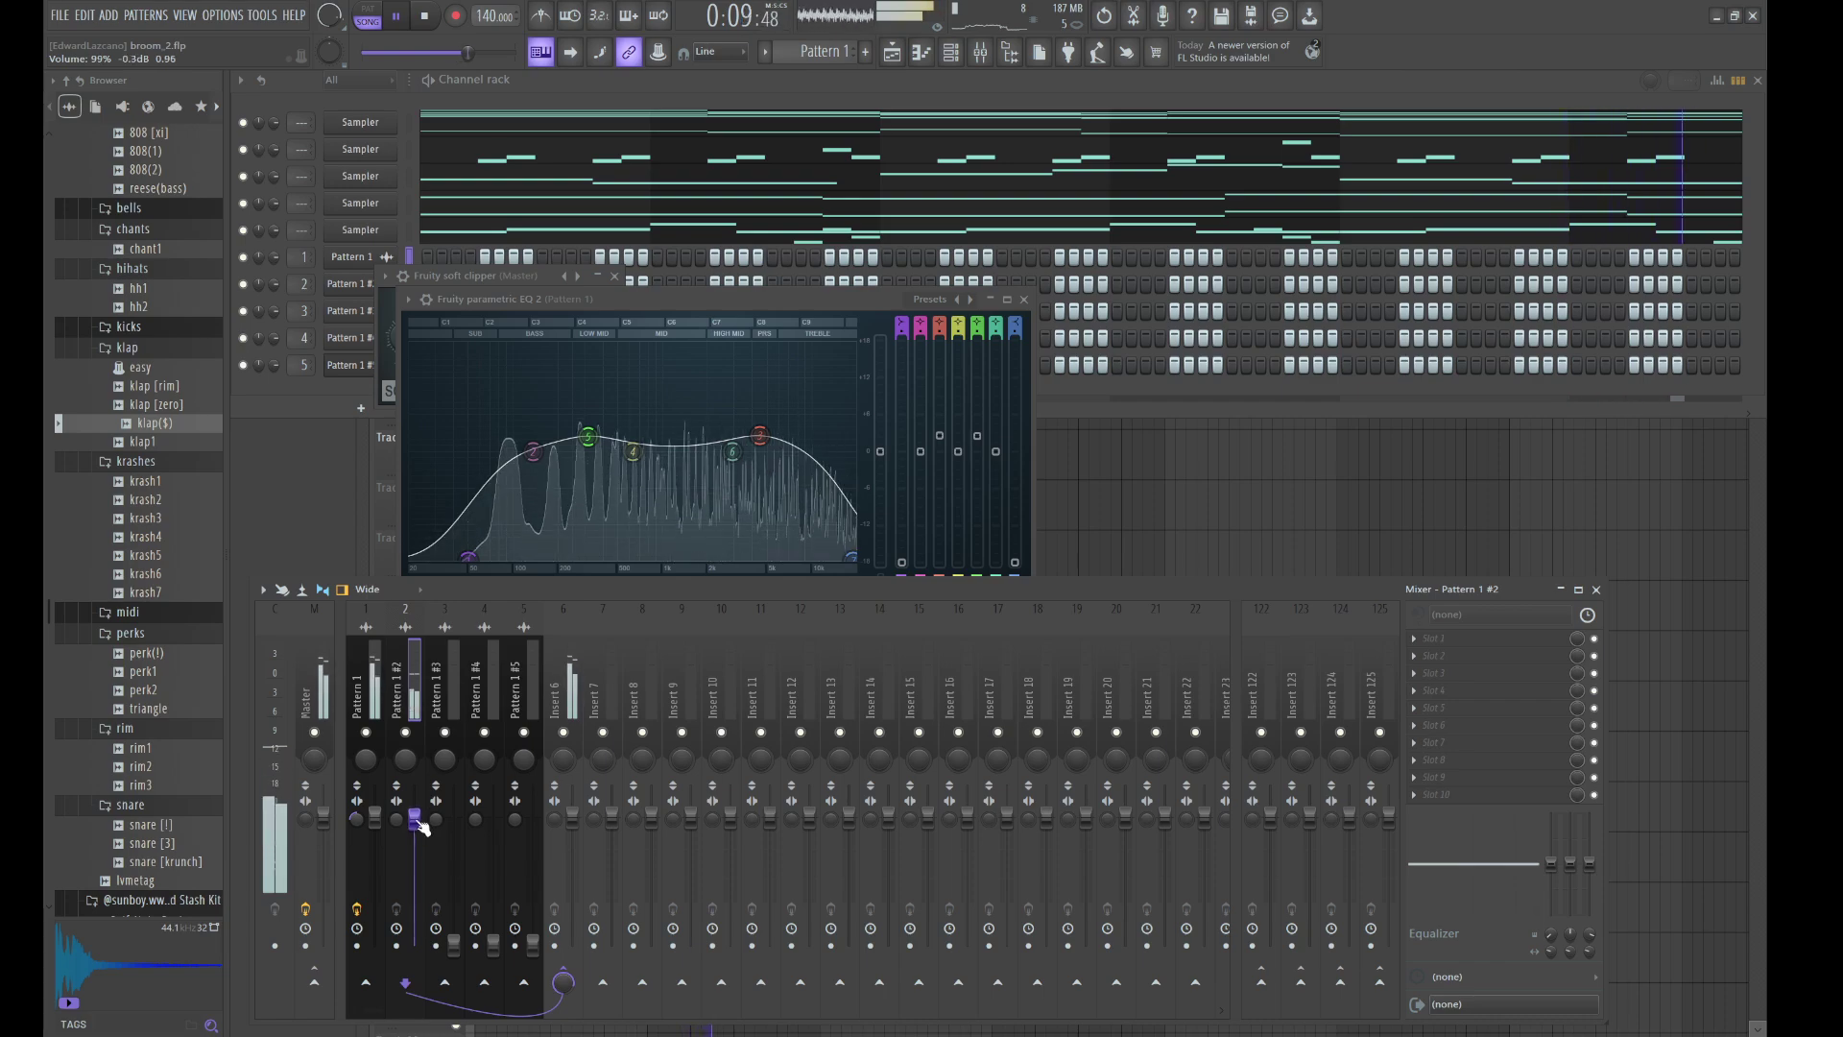
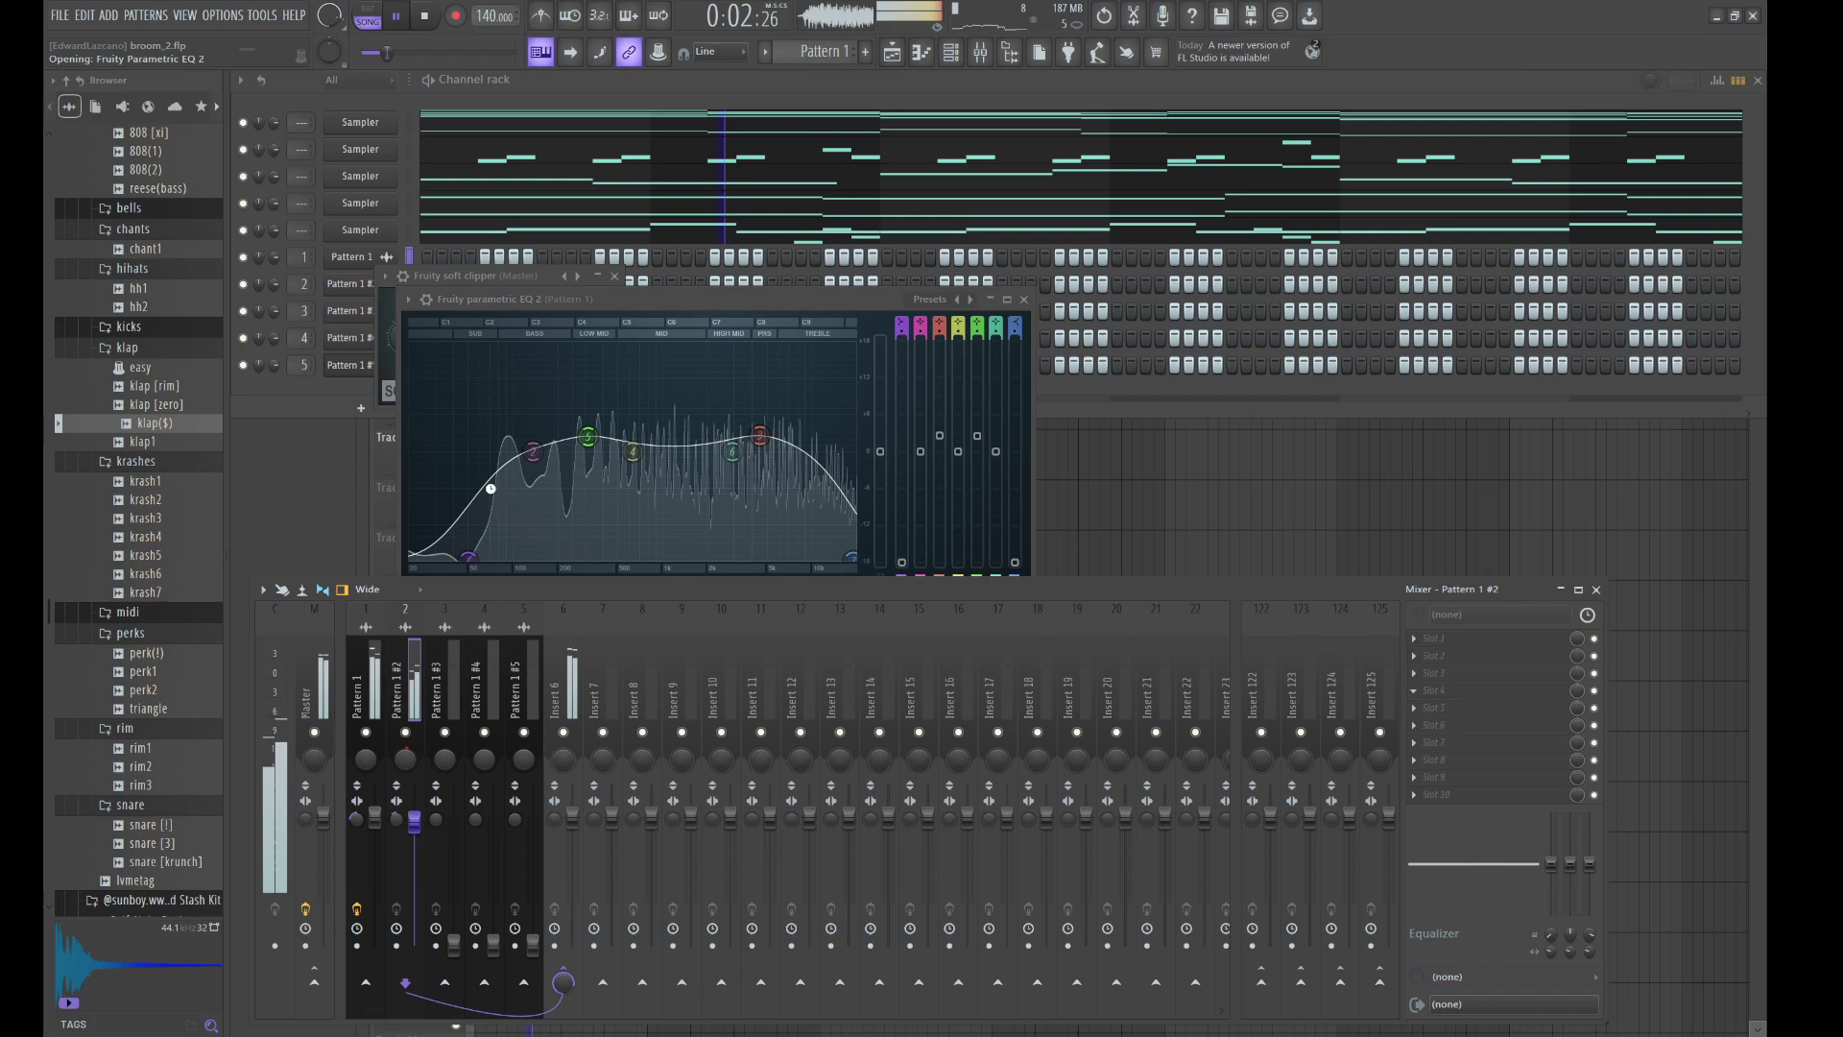
pyautogui.moveTo(320, 311); pyautogui.dragTo(320, 428)
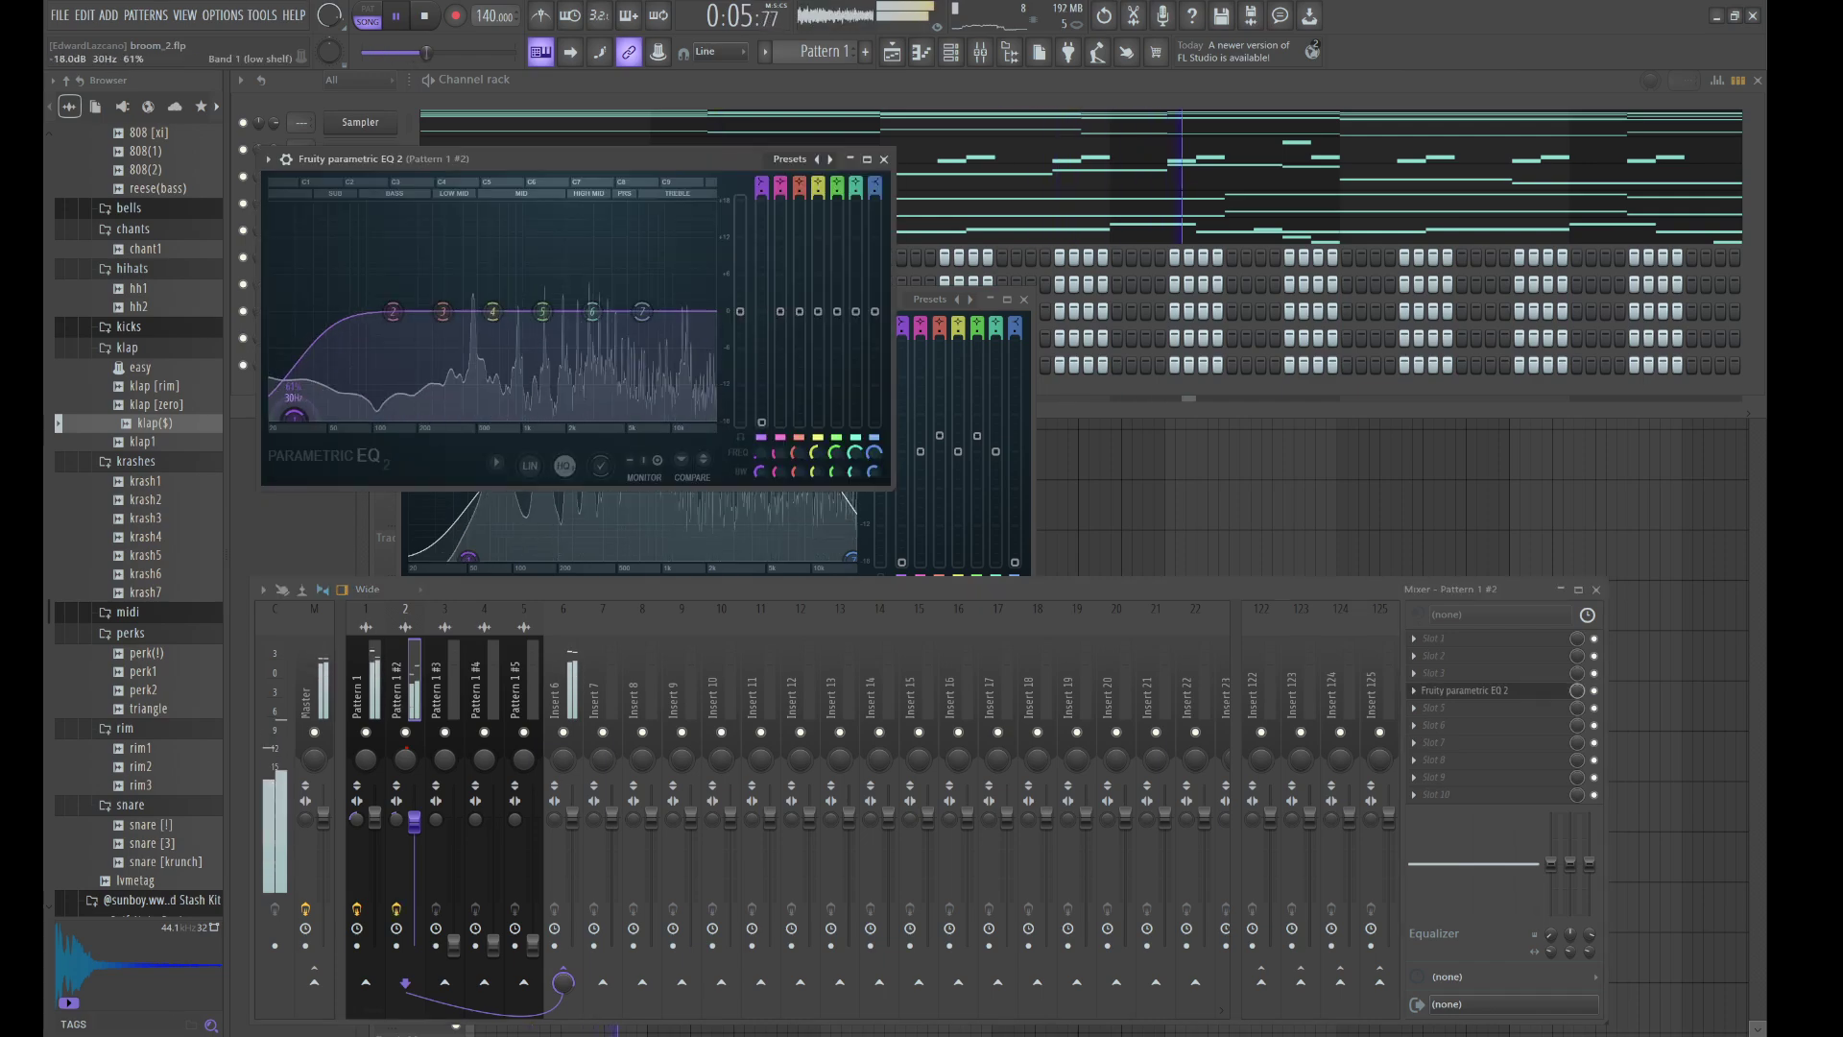
pyautogui.moveTo(593, 311); pyautogui.dragTo(690, 423)
pyautogui.moveTo(313, 420); pyautogui.dragTo(324, 423)
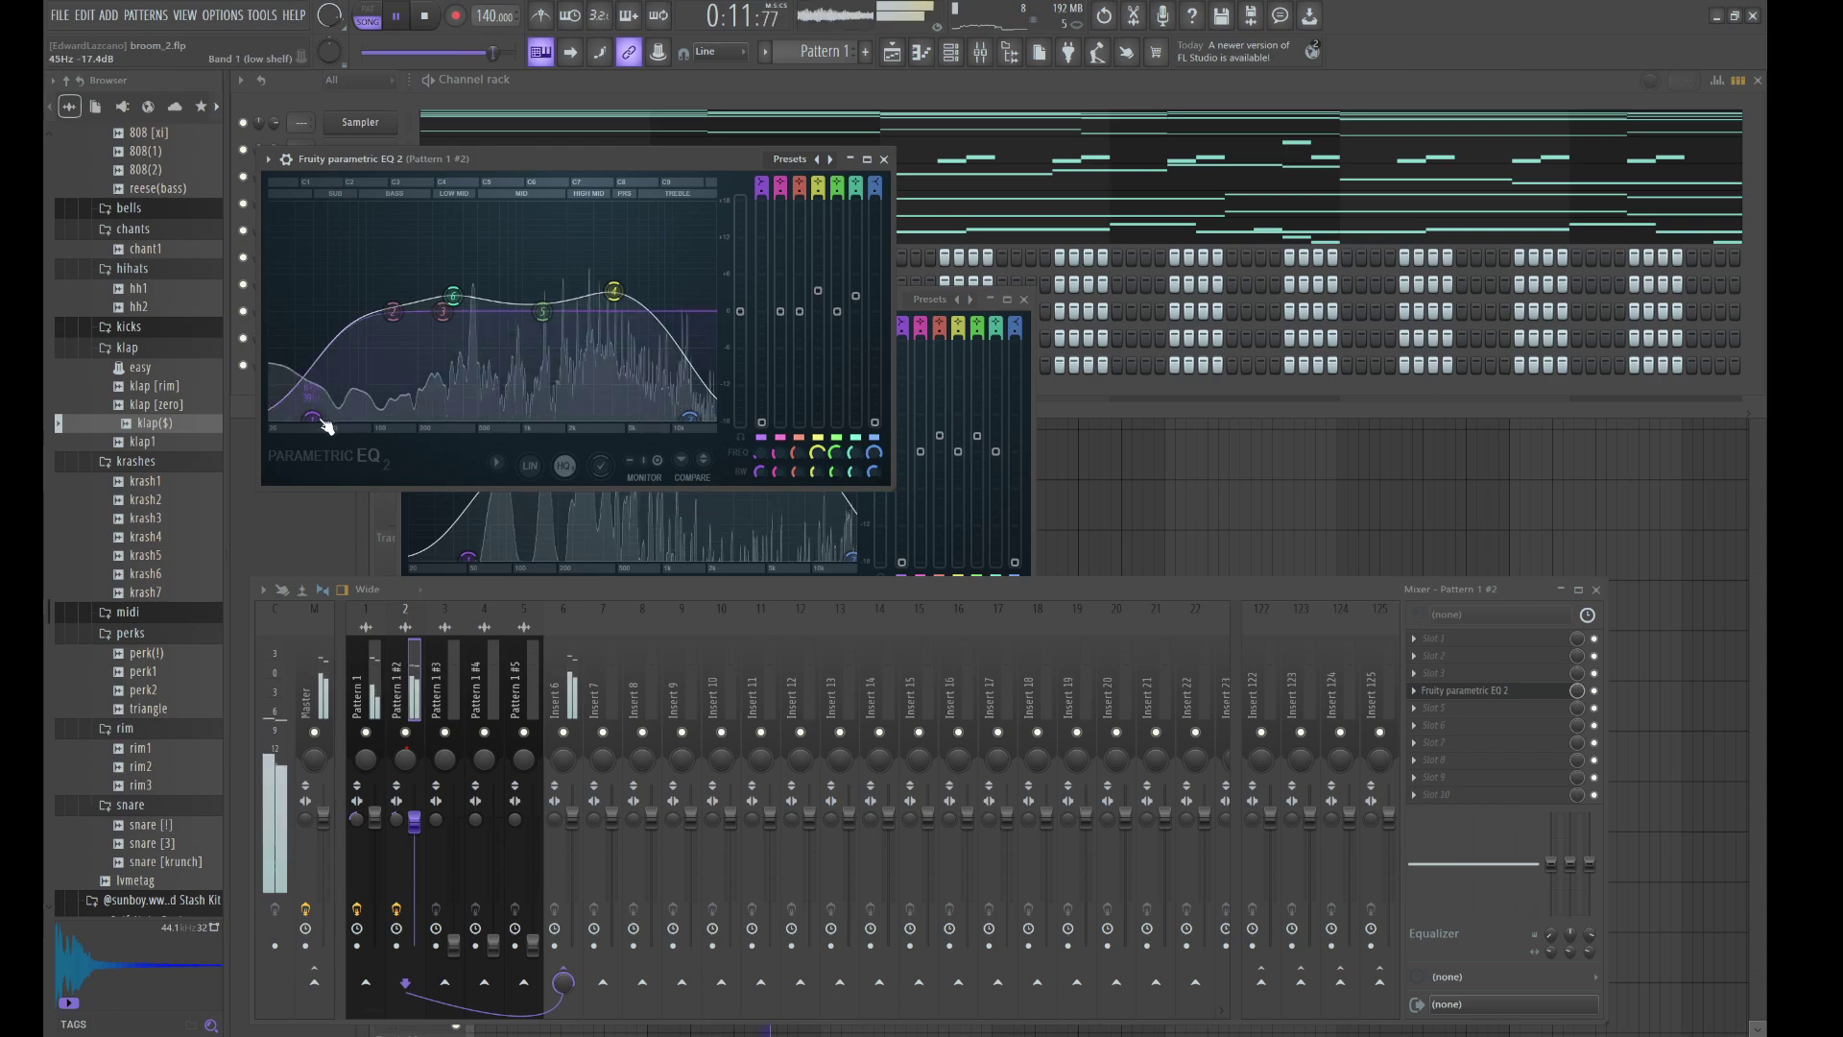
# - Raise the Pattern 1 #3 fader close to 0 dB, adjust its pan and increase its stereo separation
pyautogui.click(454, 948)
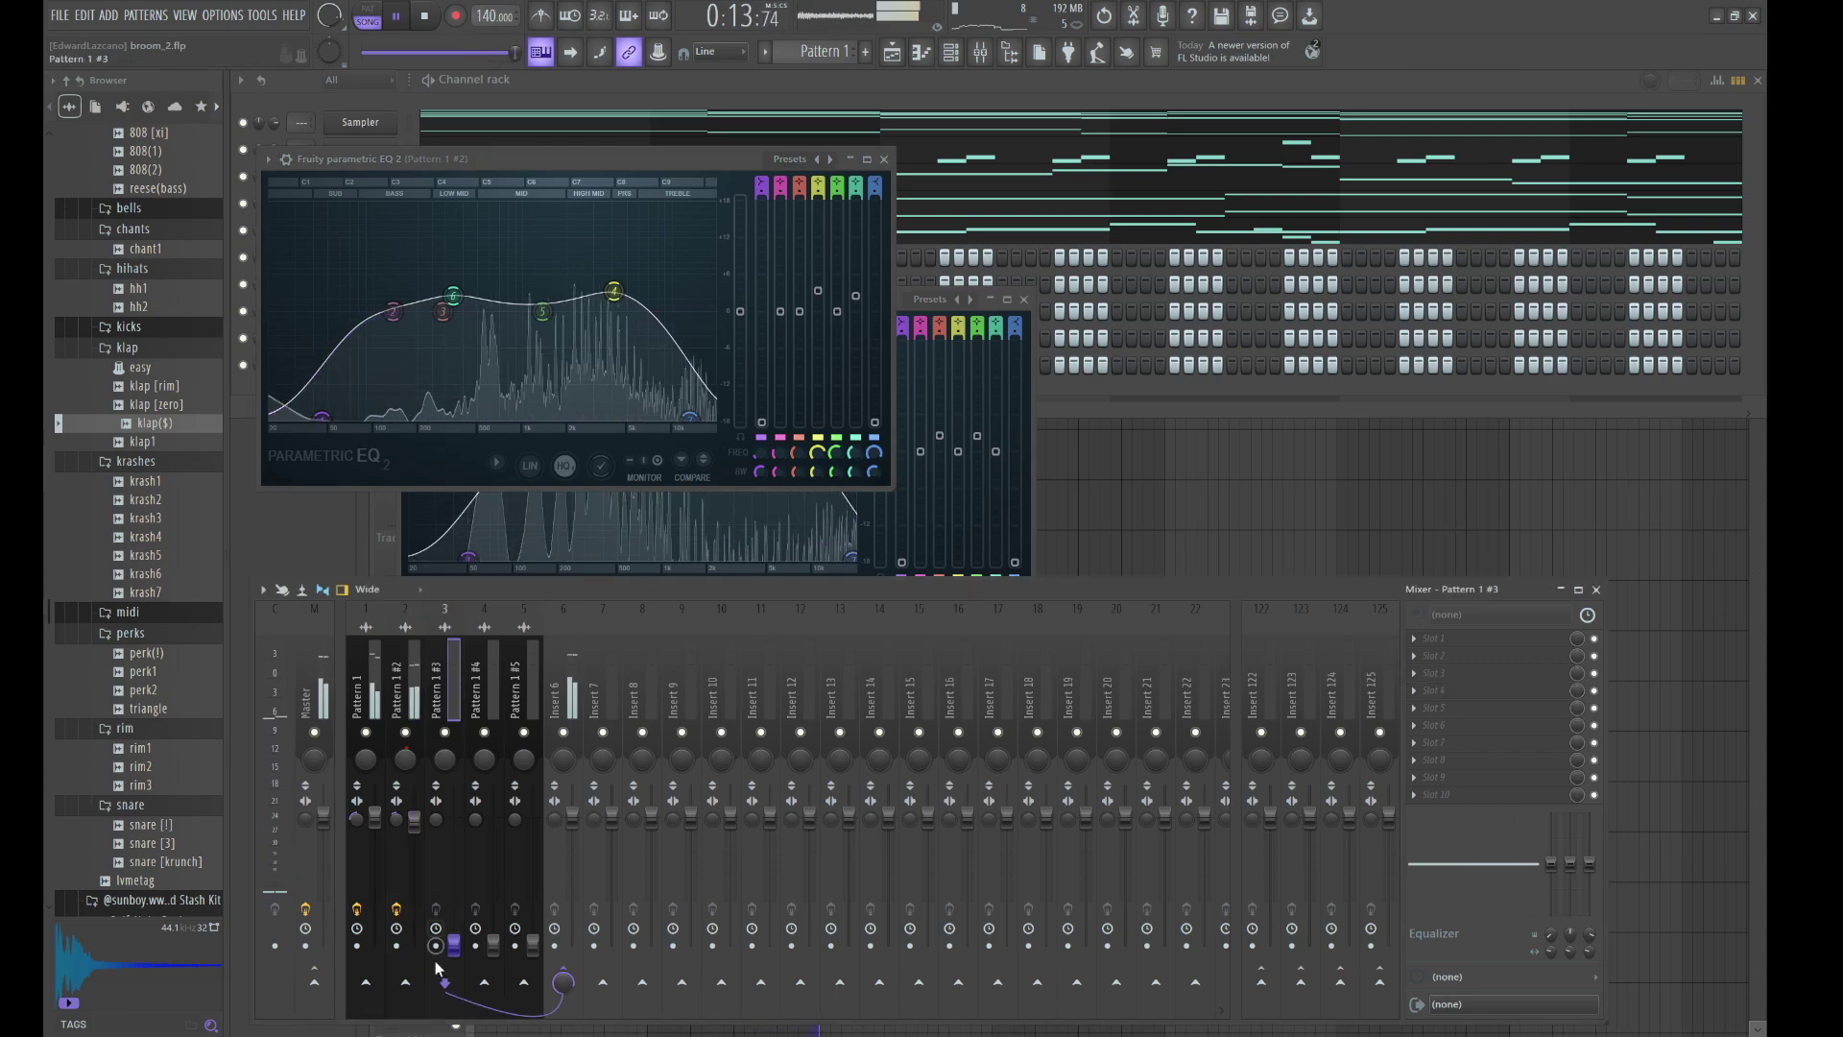
pyautogui.moveTo(454, 945); pyautogui.dragTo(437, 841)
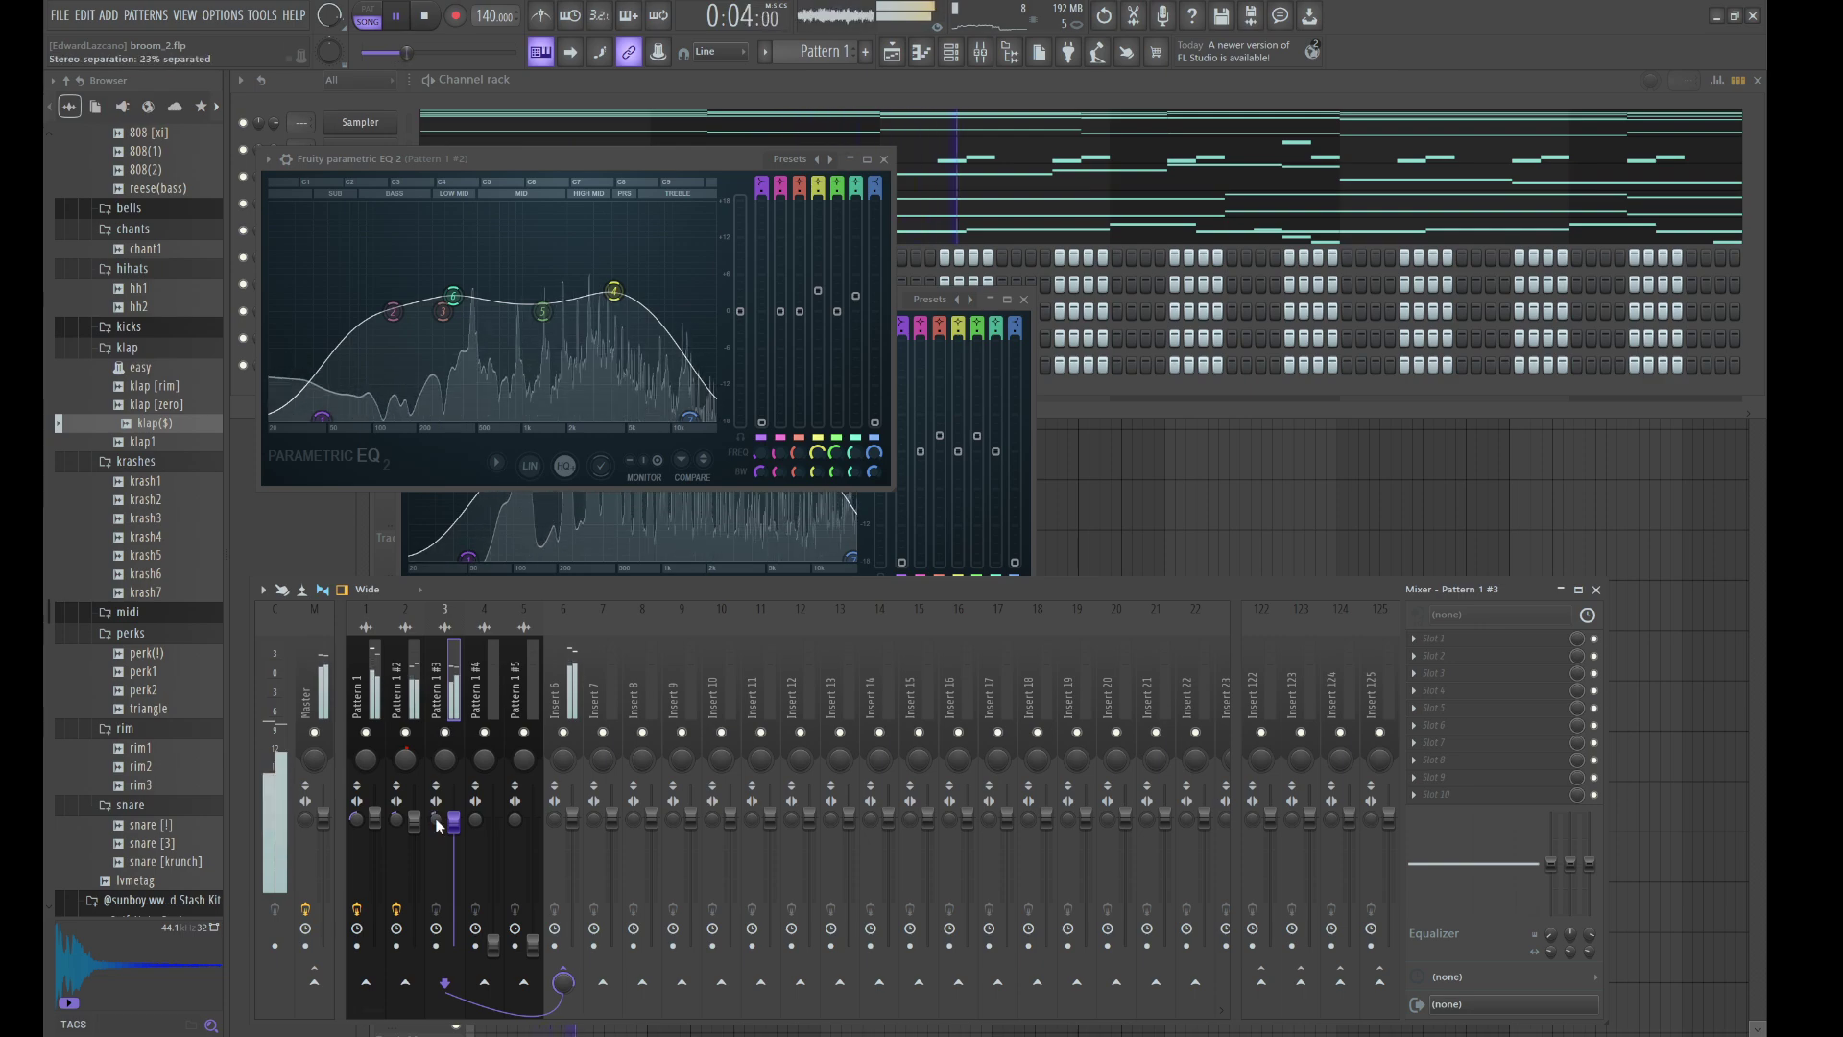
pyautogui.moveTo(444, 762); pyautogui.dragTo(454, 818)
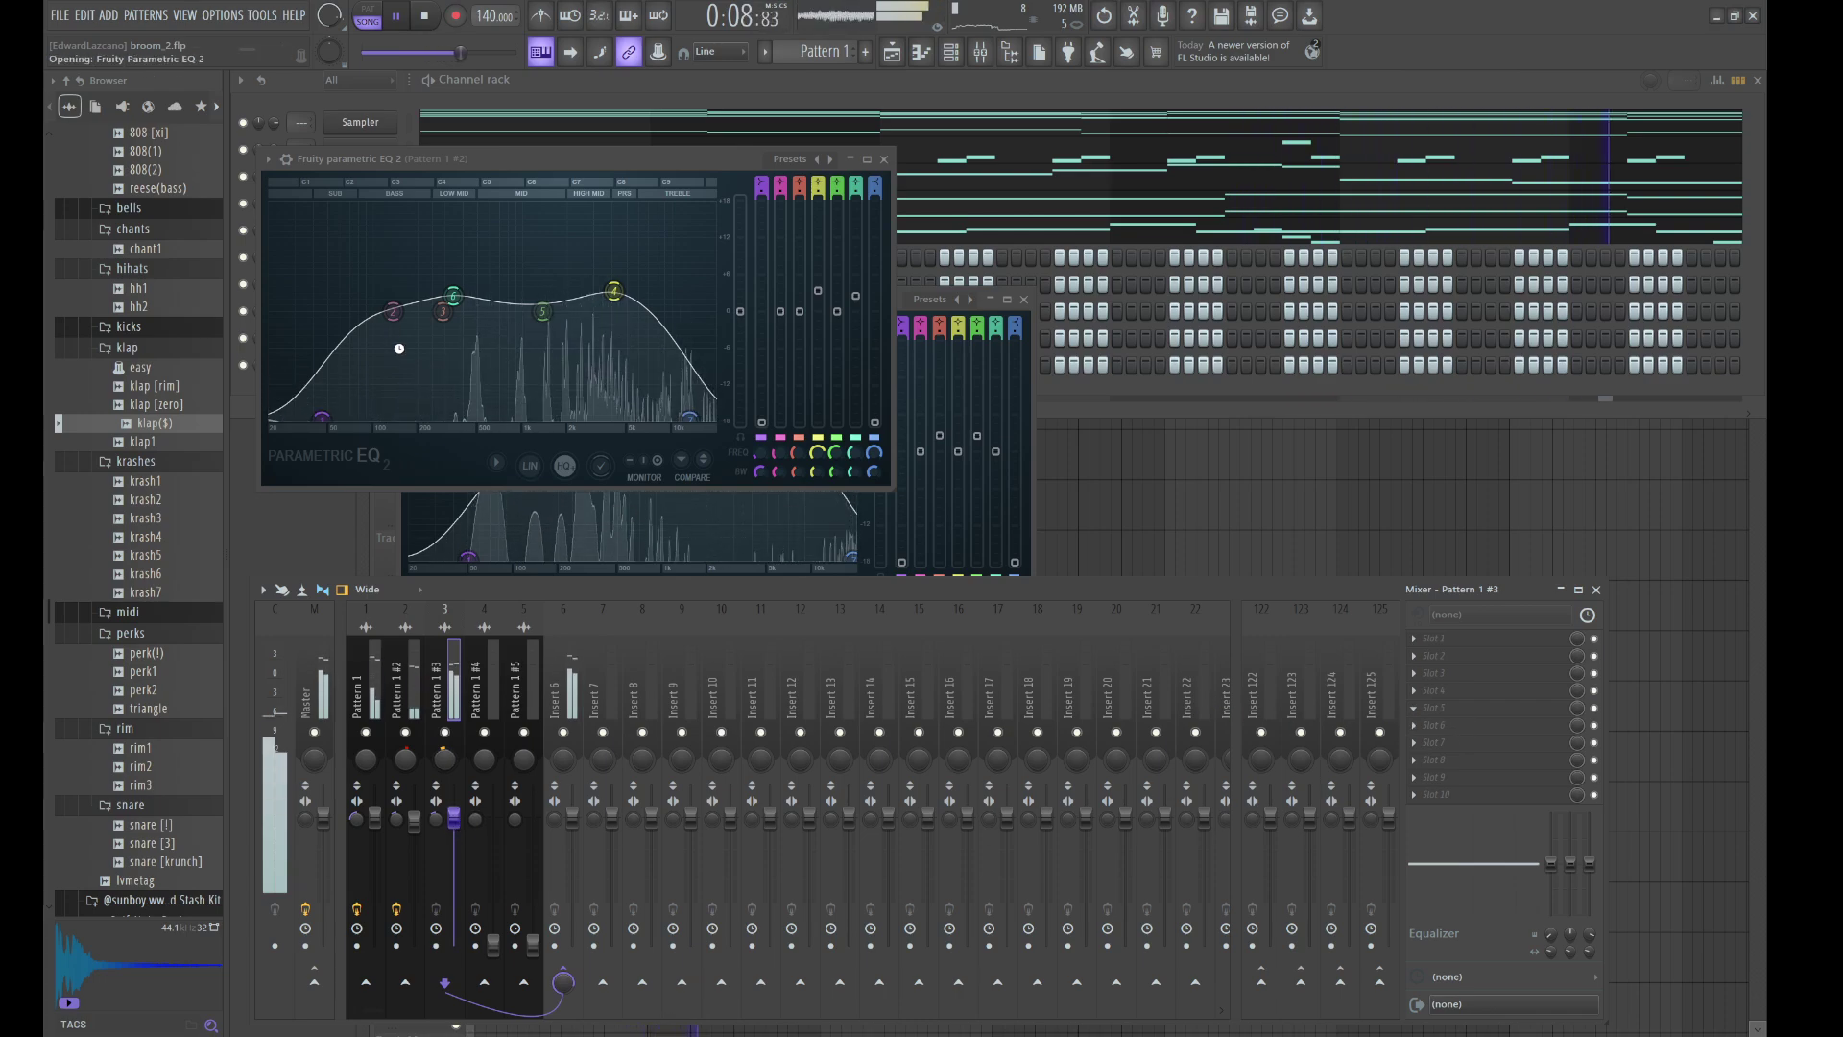
# - EQ Pattern 1 #3 with low and high cuts and two boosts, lower its volume slightly and set stereo separation to 47% separated
pyautogui.moveTo(403, 381); pyautogui.dragTo(399, 478)
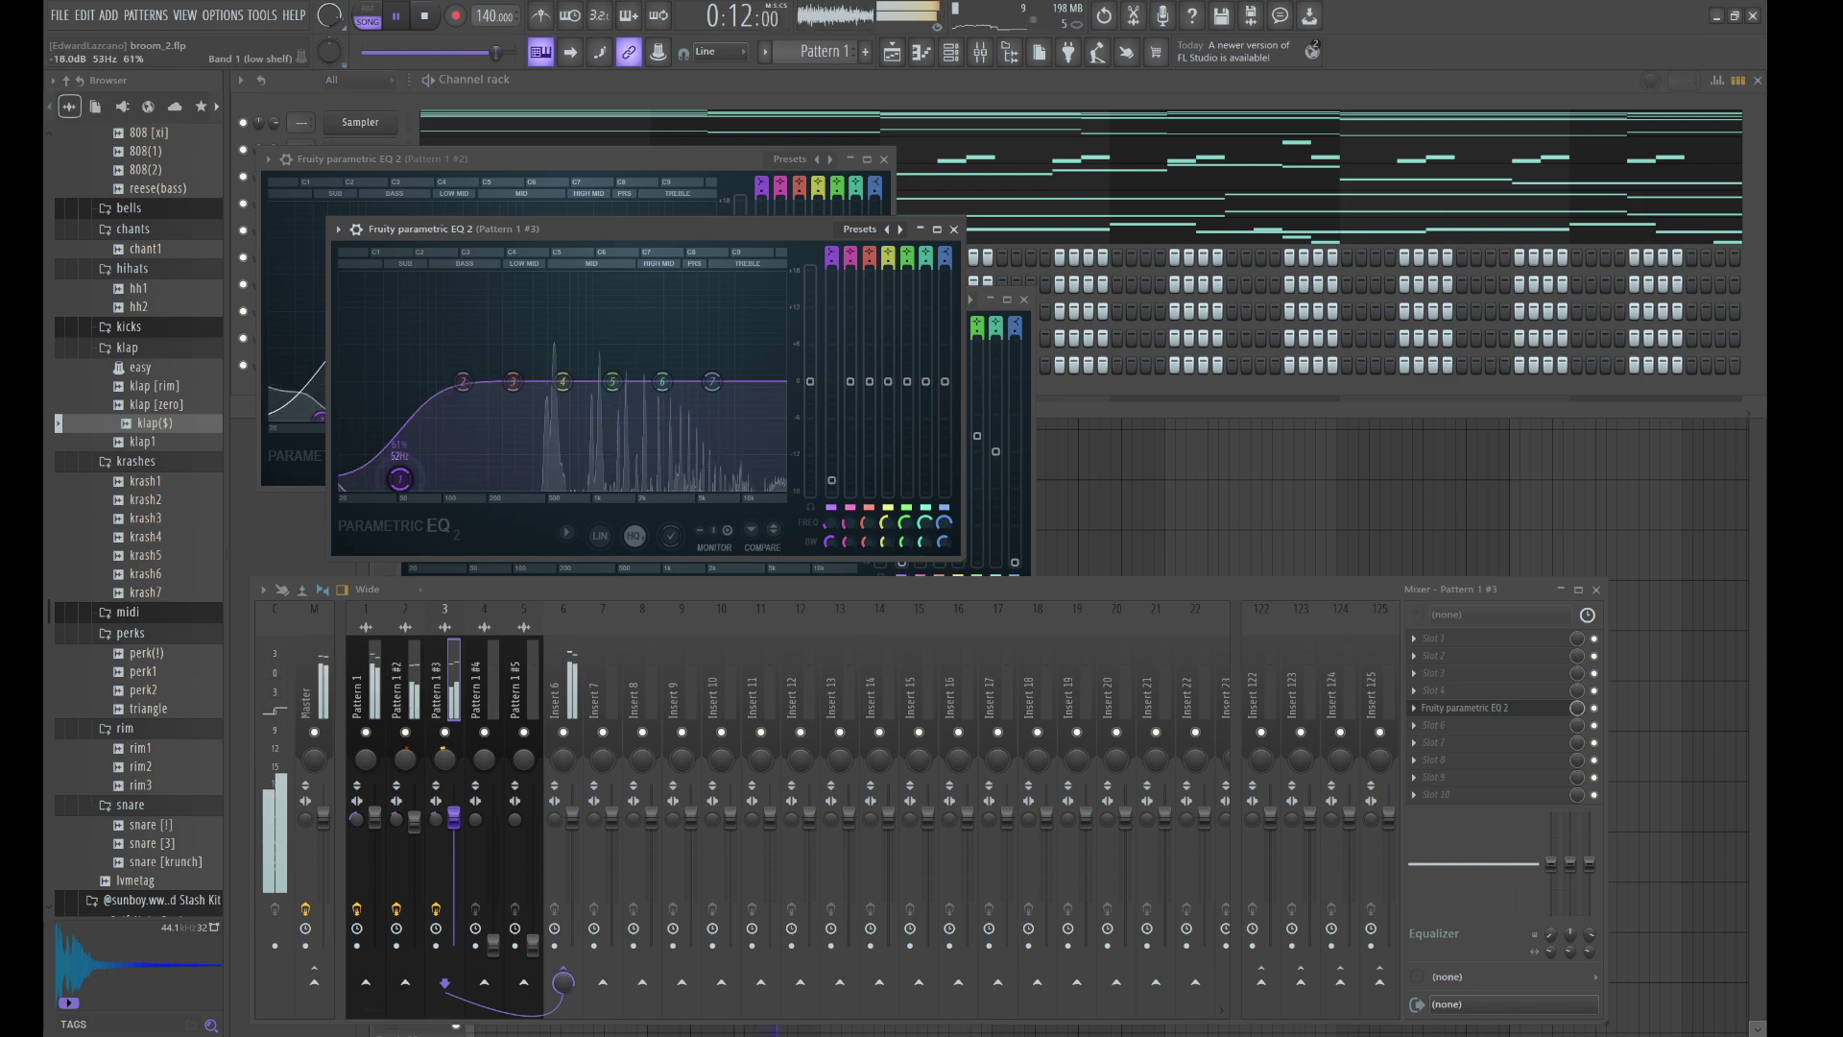
pyautogui.moveTo(565, 361); pyautogui.dragTo(545, 357)
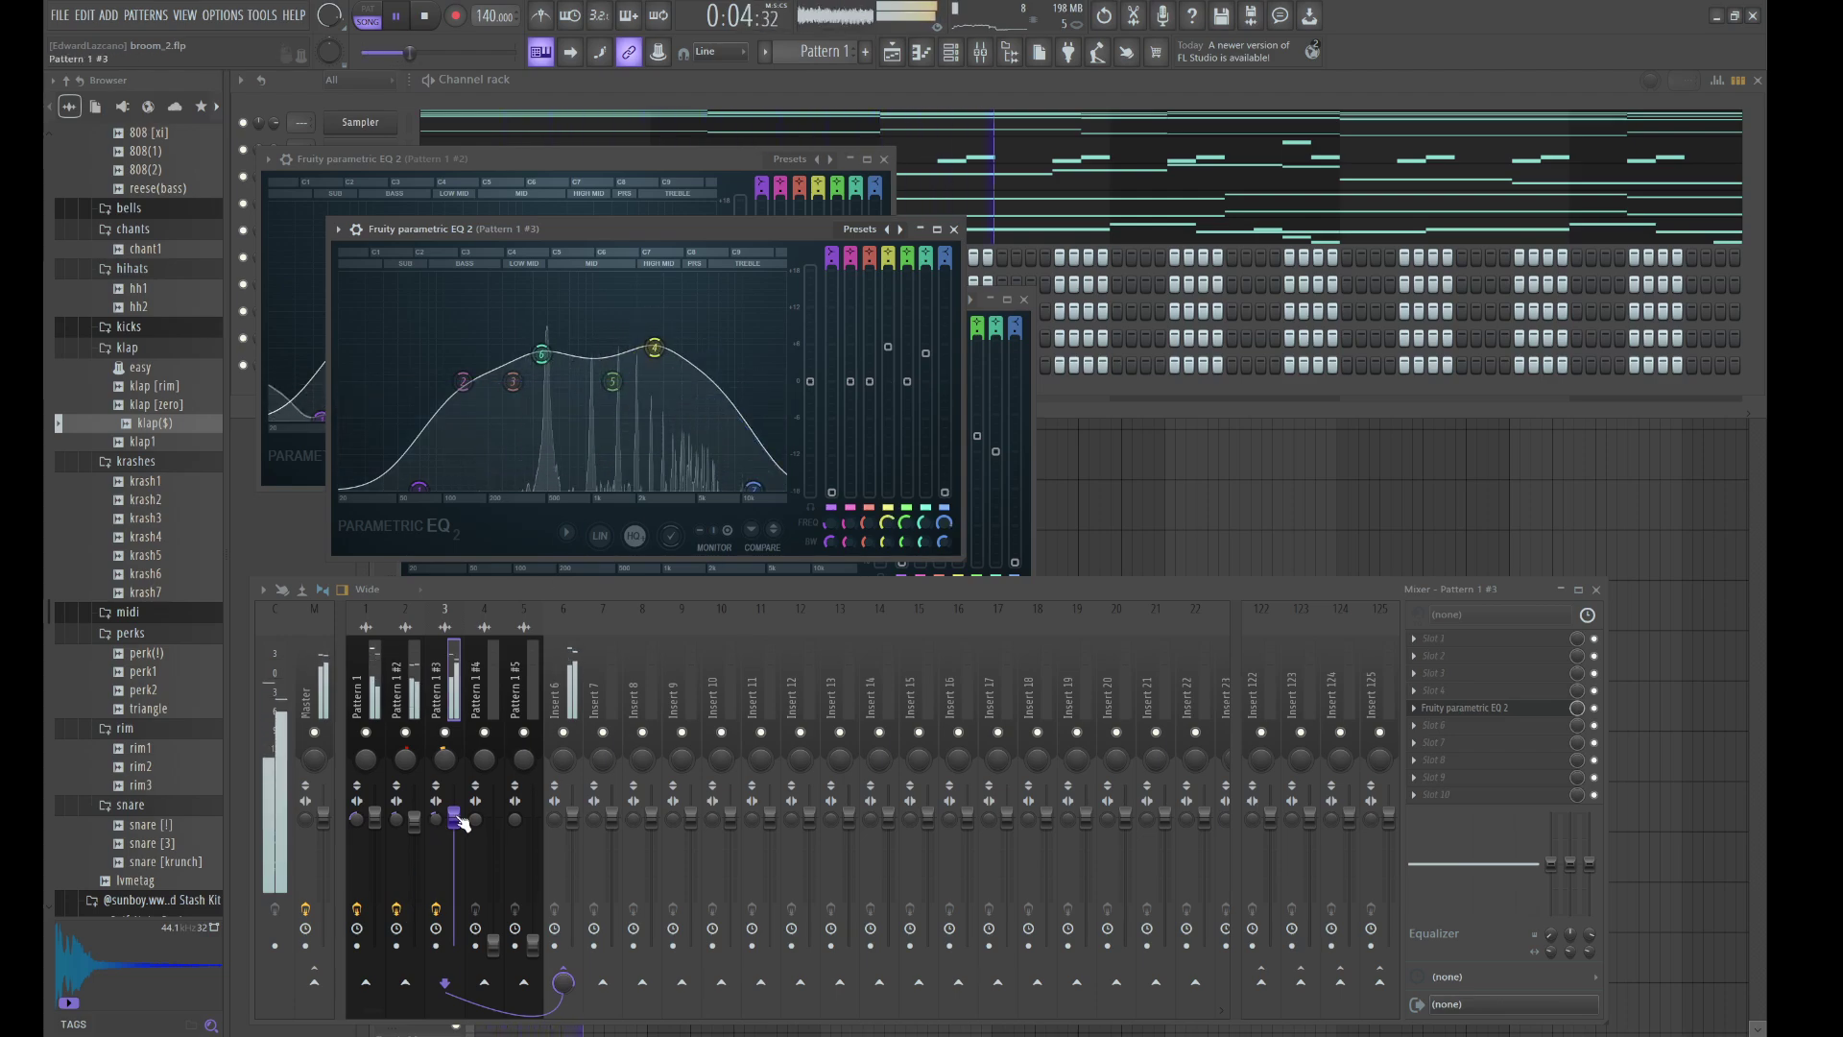
pyautogui.moveTo(460, 817); pyautogui.dragTo(459, 827)
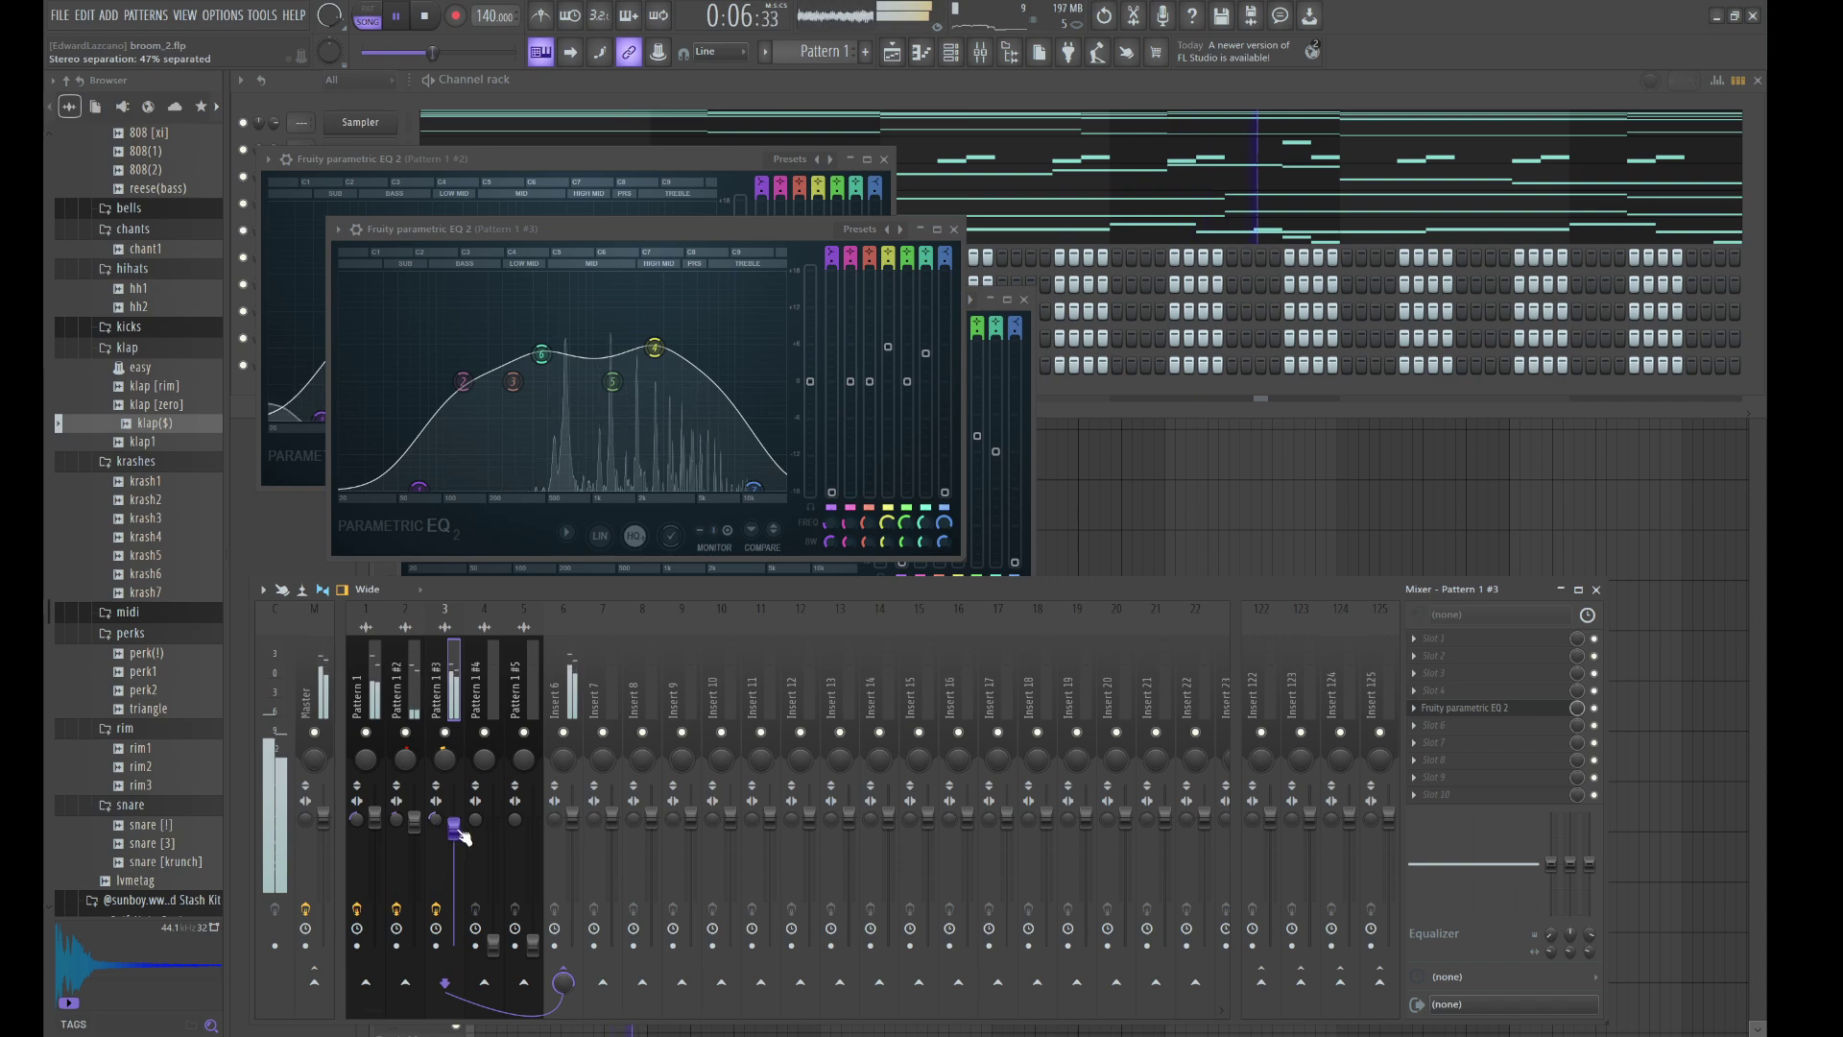
# - Raise Pattern 1 #4 against a slightly lowered Pattern 1 #2, and EQ #4 with a low cut near 134 Hz, a high cut and two boosts
pyautogui.click(483, 664)
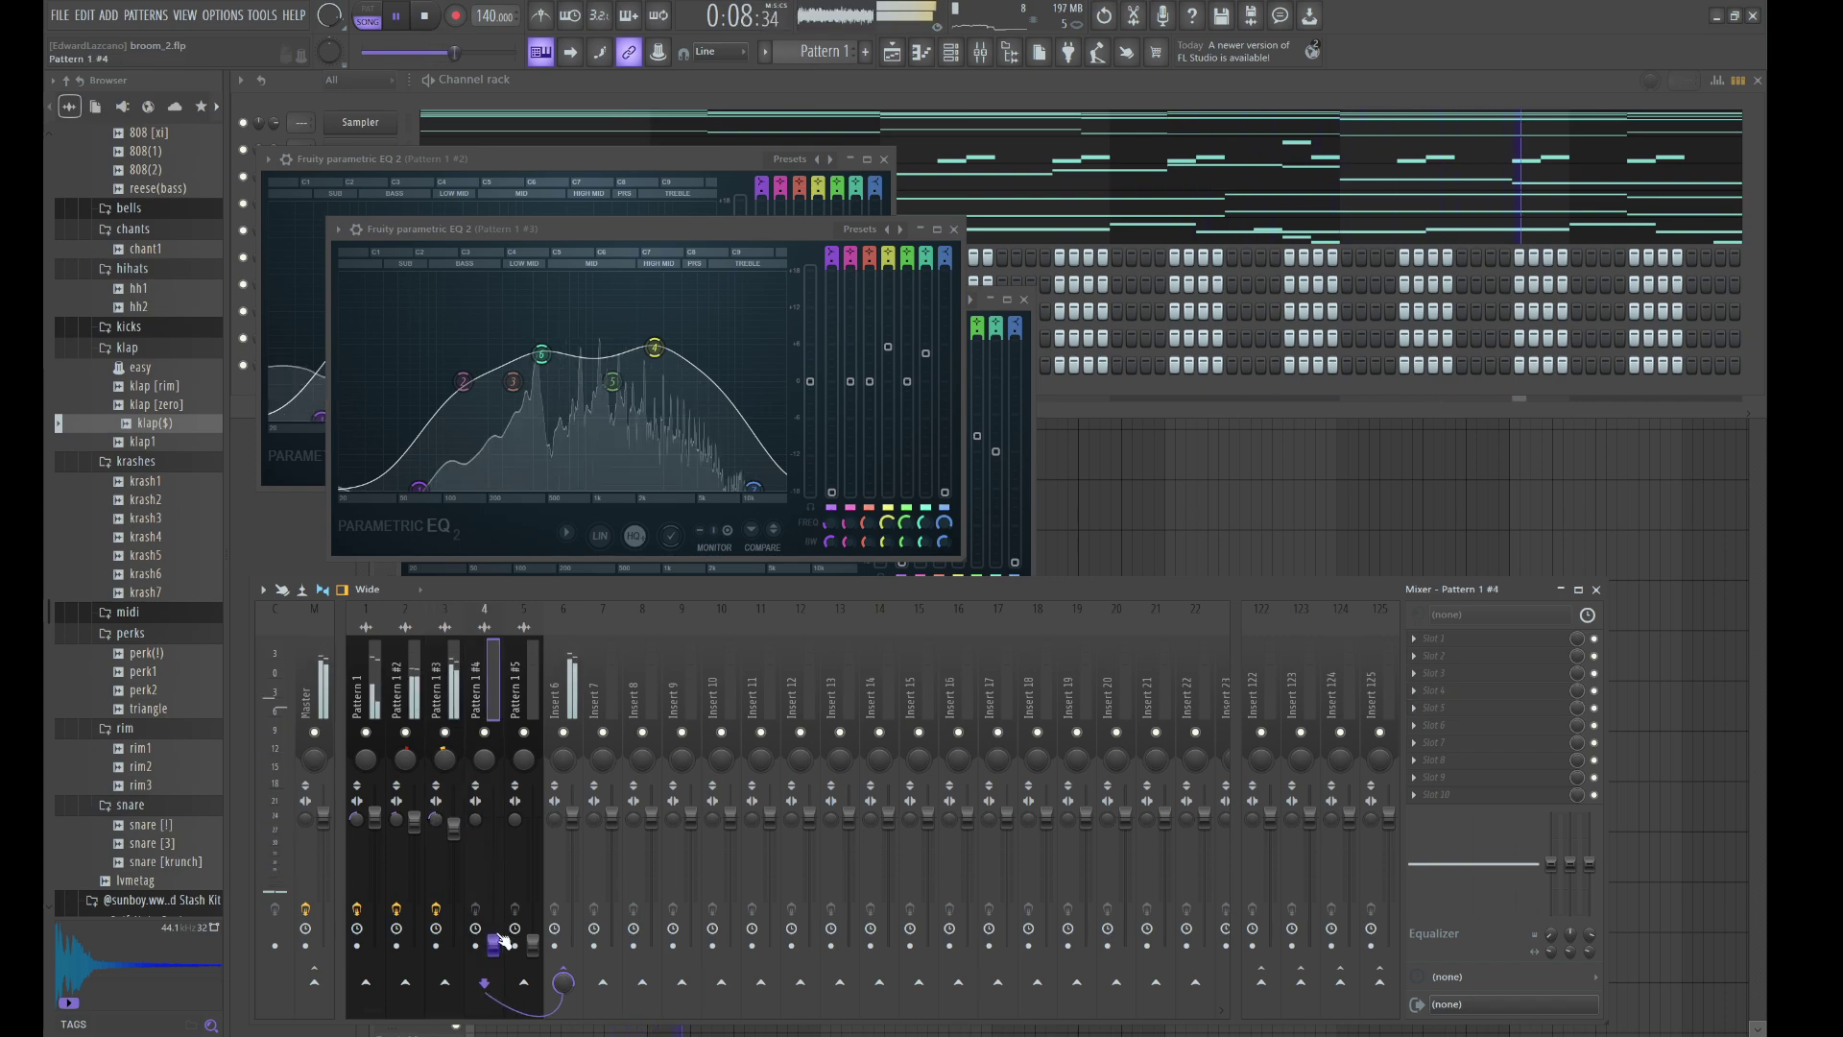
pyautogui.moveTo(494, 849)
pyautogui.mouseDown()
pyautogui.moveTo(493, 811)
pyautogui.moveTo(414, 839)
pyautogui.moveTo(475, 861)
pyautogui.mouseUp()
pyautogui.click(413, 823)
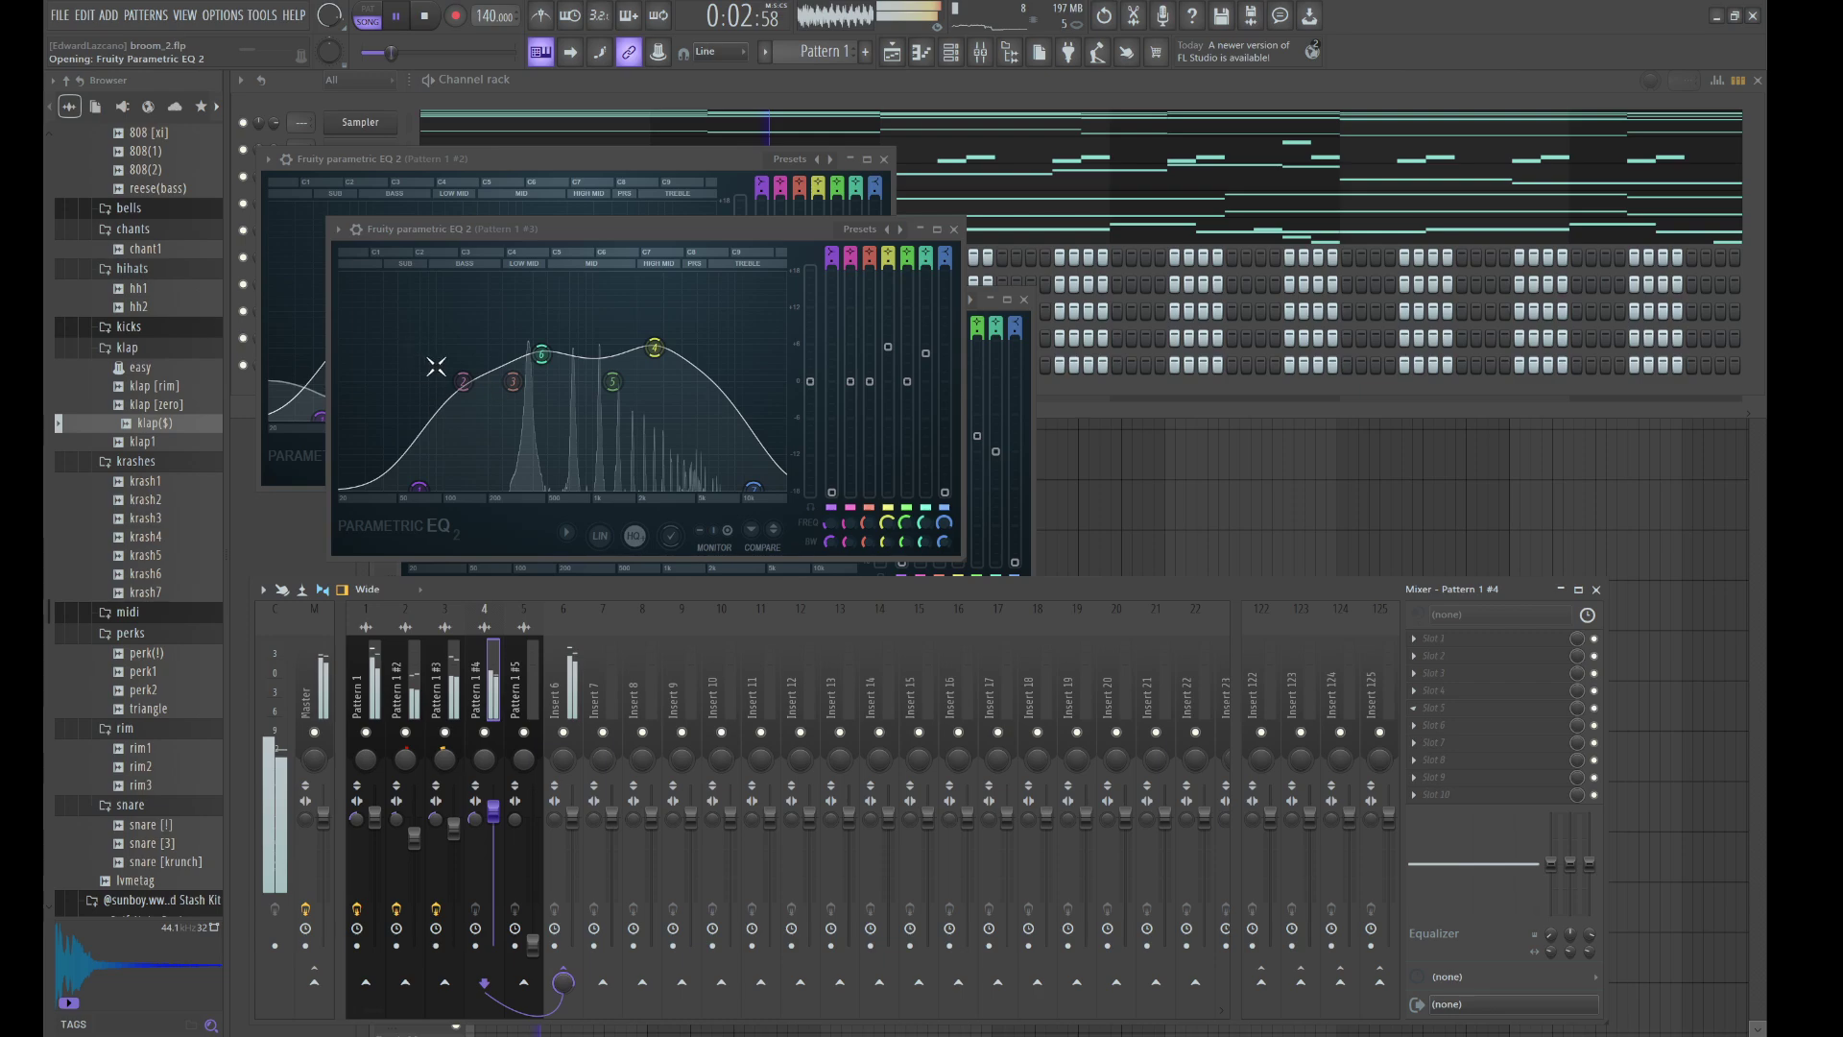
pyautogui.moveTo(459, 429); pyautogui.dragTo(473, 533)
pyautogui.moveTo(709, 428); pyautogui.dragTo(823, 535)
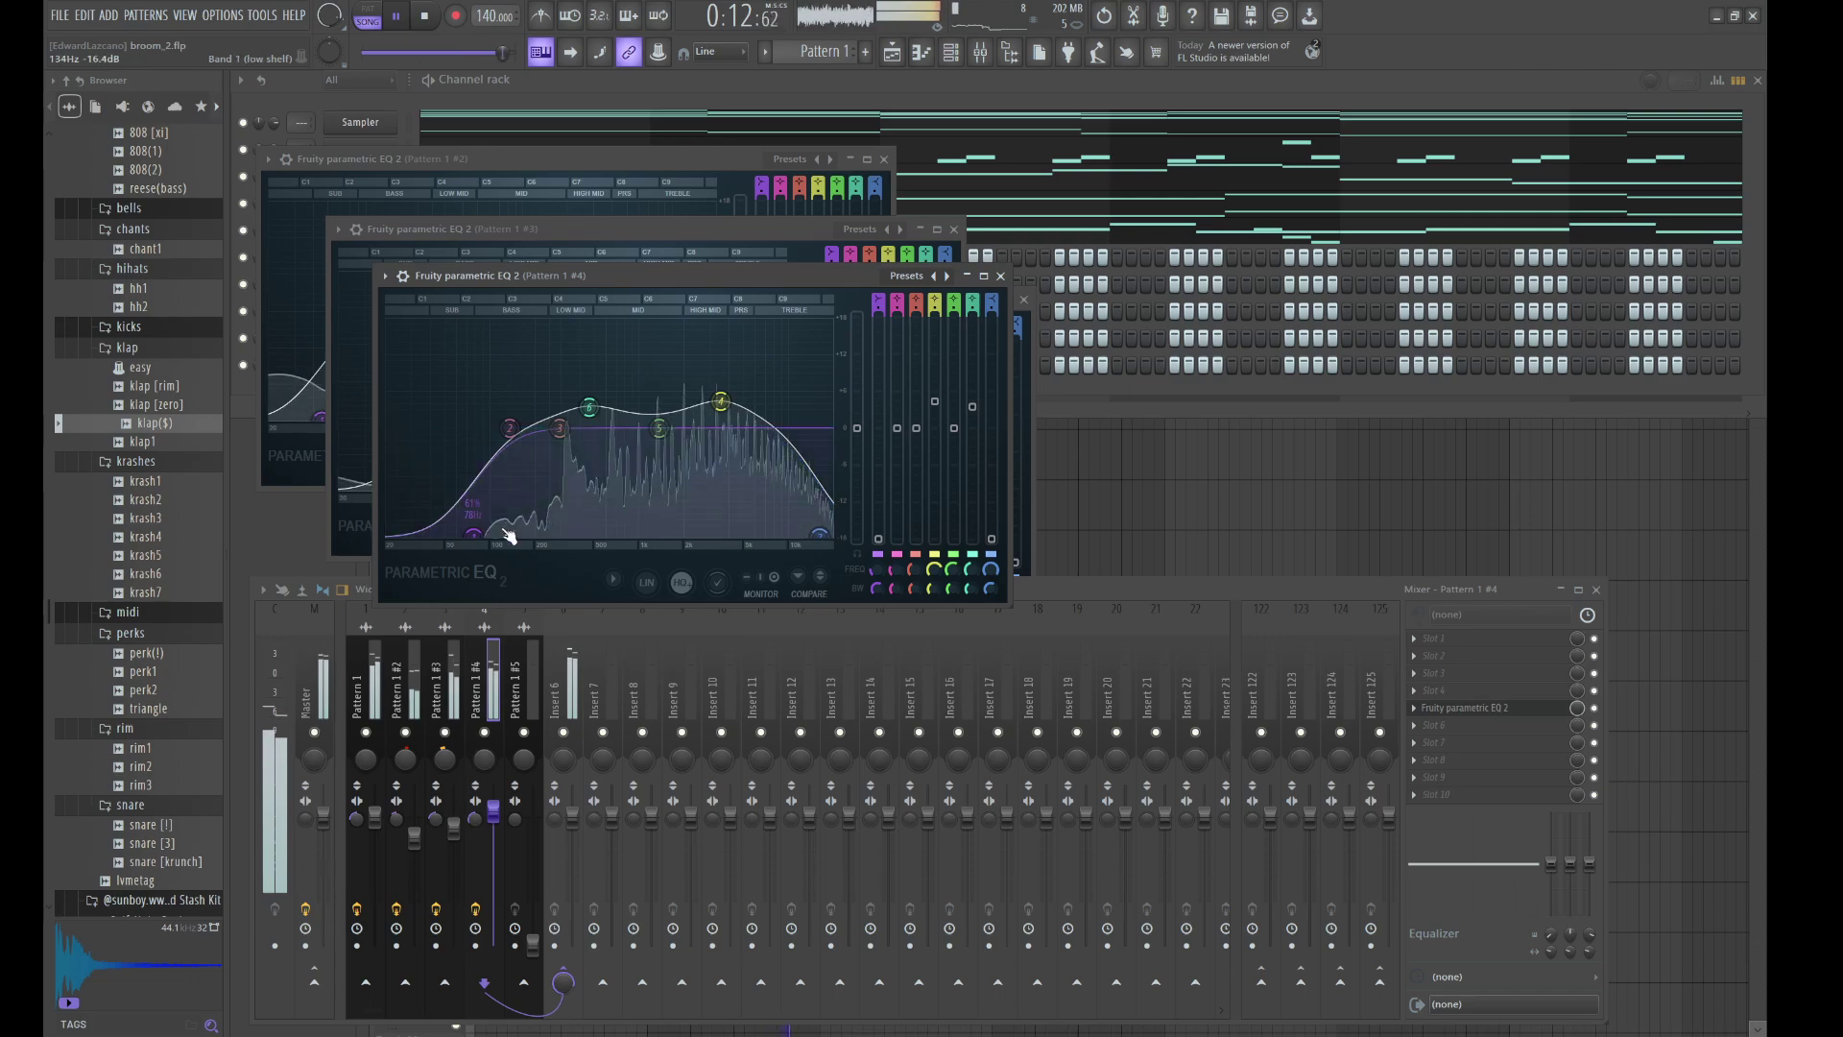
# - Raise Pattern 1 #5 to just below 0 dB and EQ it with a low cut near 81 Hz, a high cut and two modest boosts
pyautogui.click(536, 946)
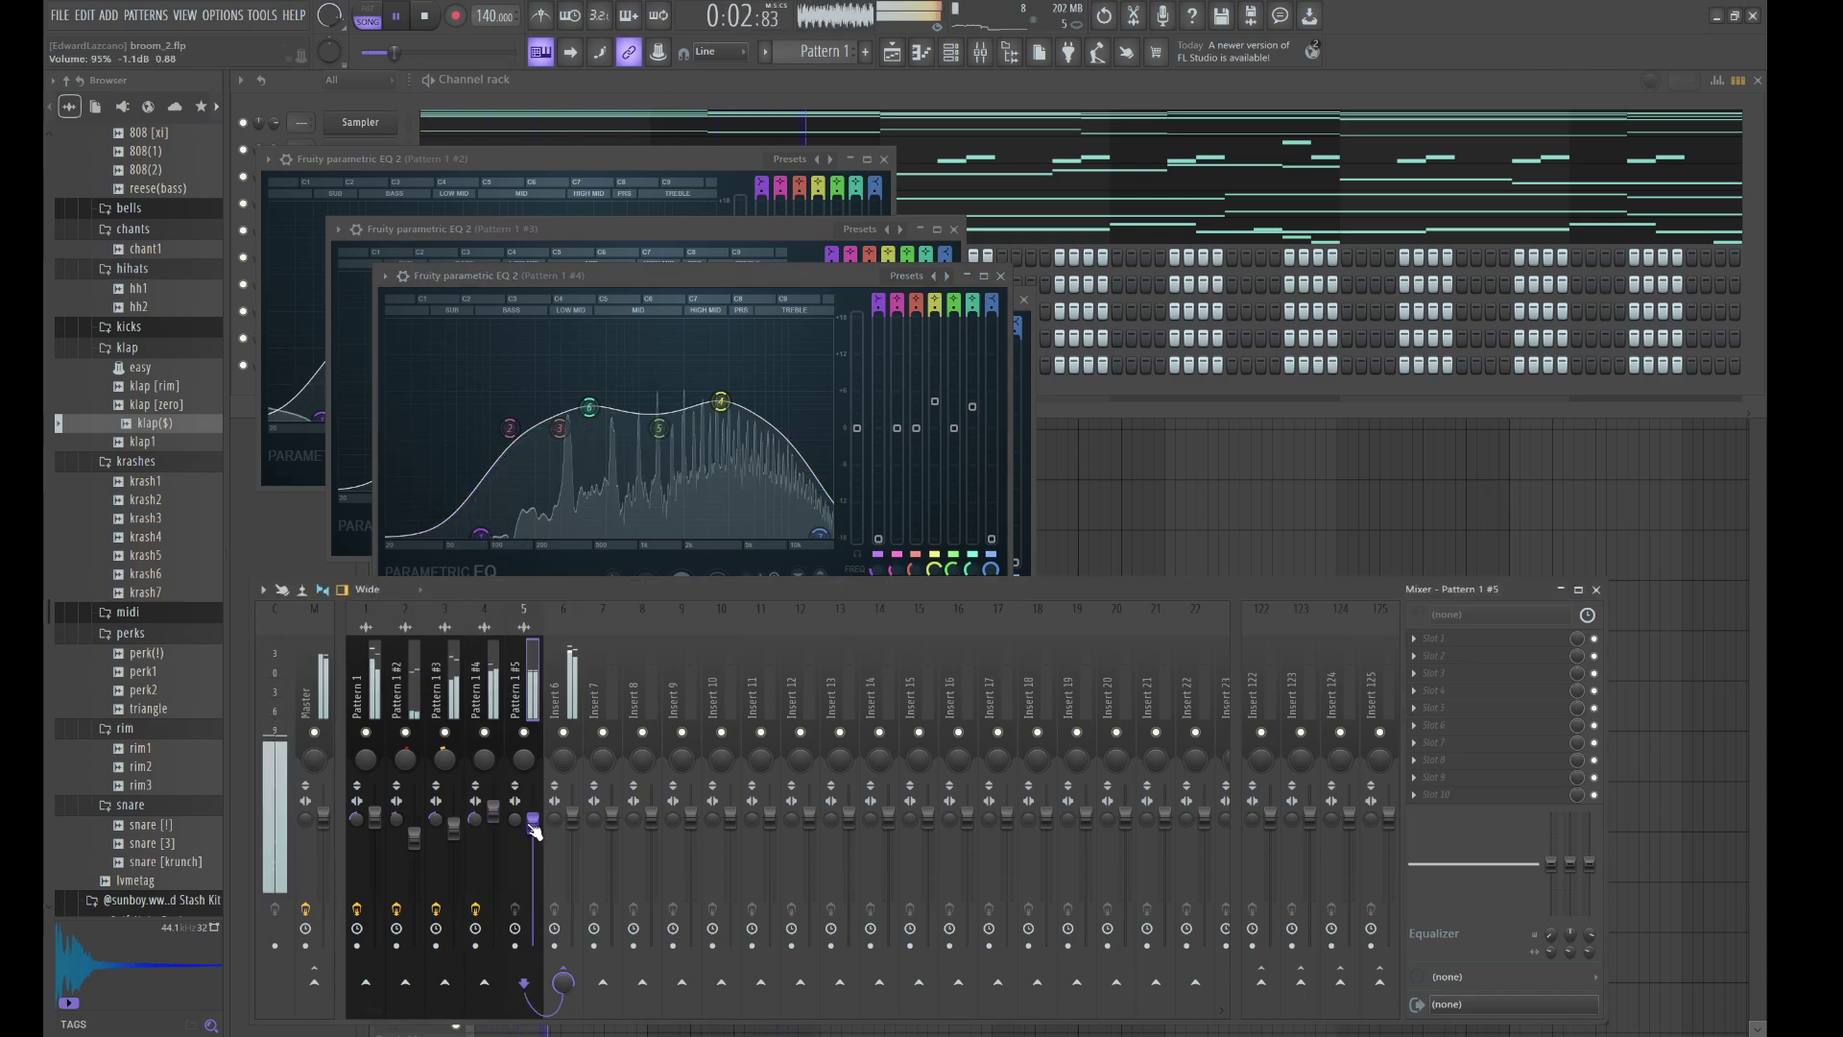
pyautogui.moveTo(531, 825); pyautogui.dragTo(515, 837)
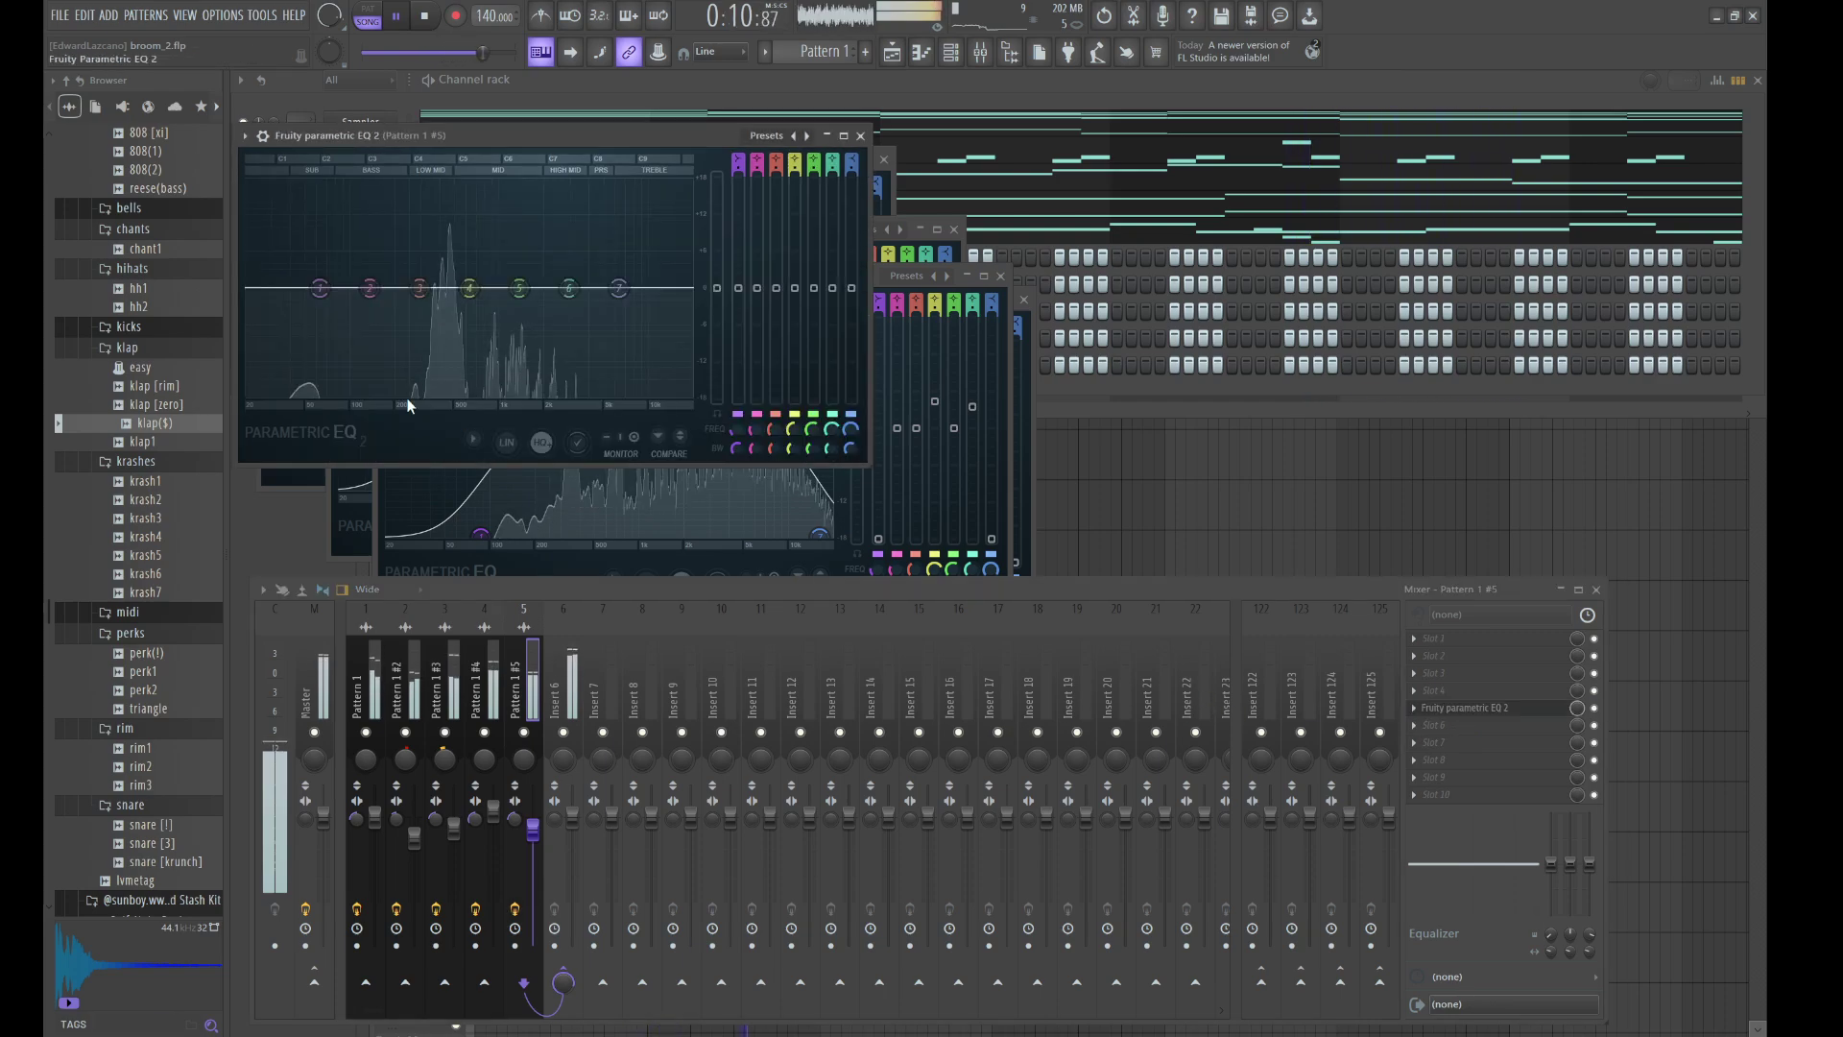
pyautogui.moveTo(319, 288); pyautogui.dragTo(324, 393)
pyautogui.moveTo(569, 288); pyautogui.dragTo(619, 394)
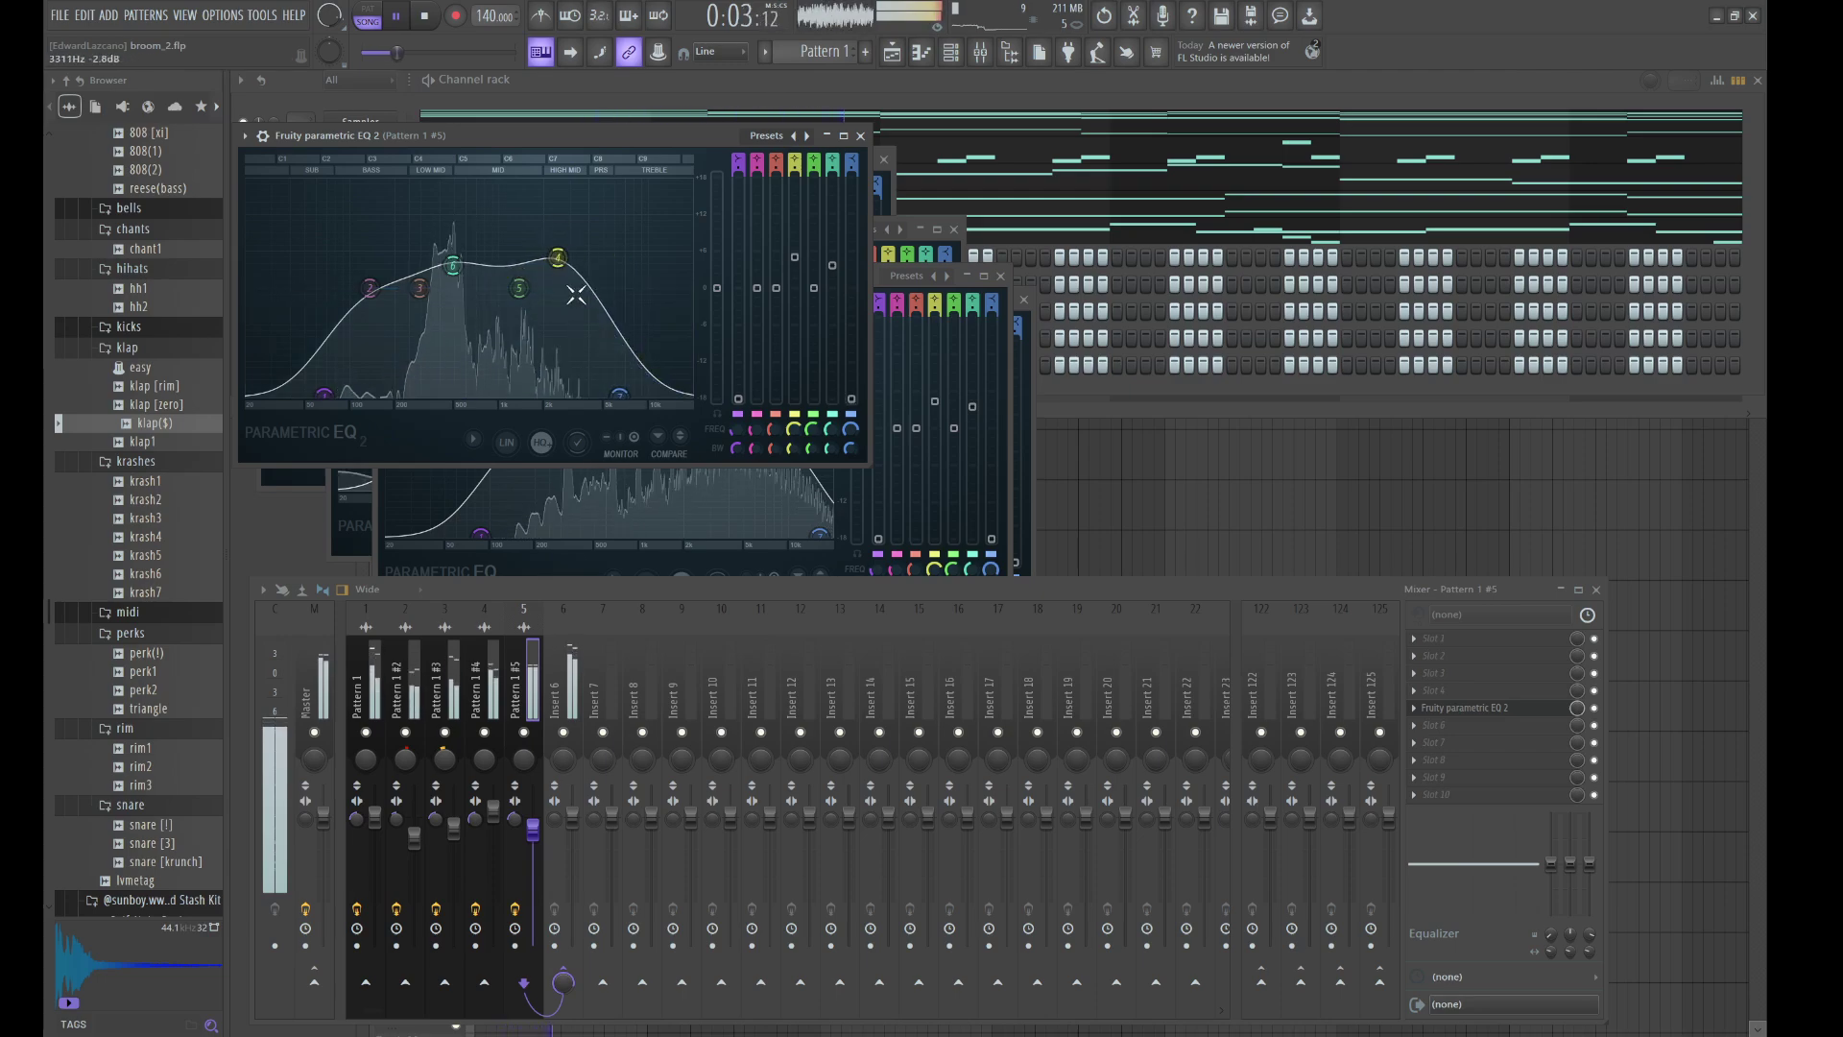
pyautogui.moveTo(557, 257); pyautogui.dragTo(453, 270)
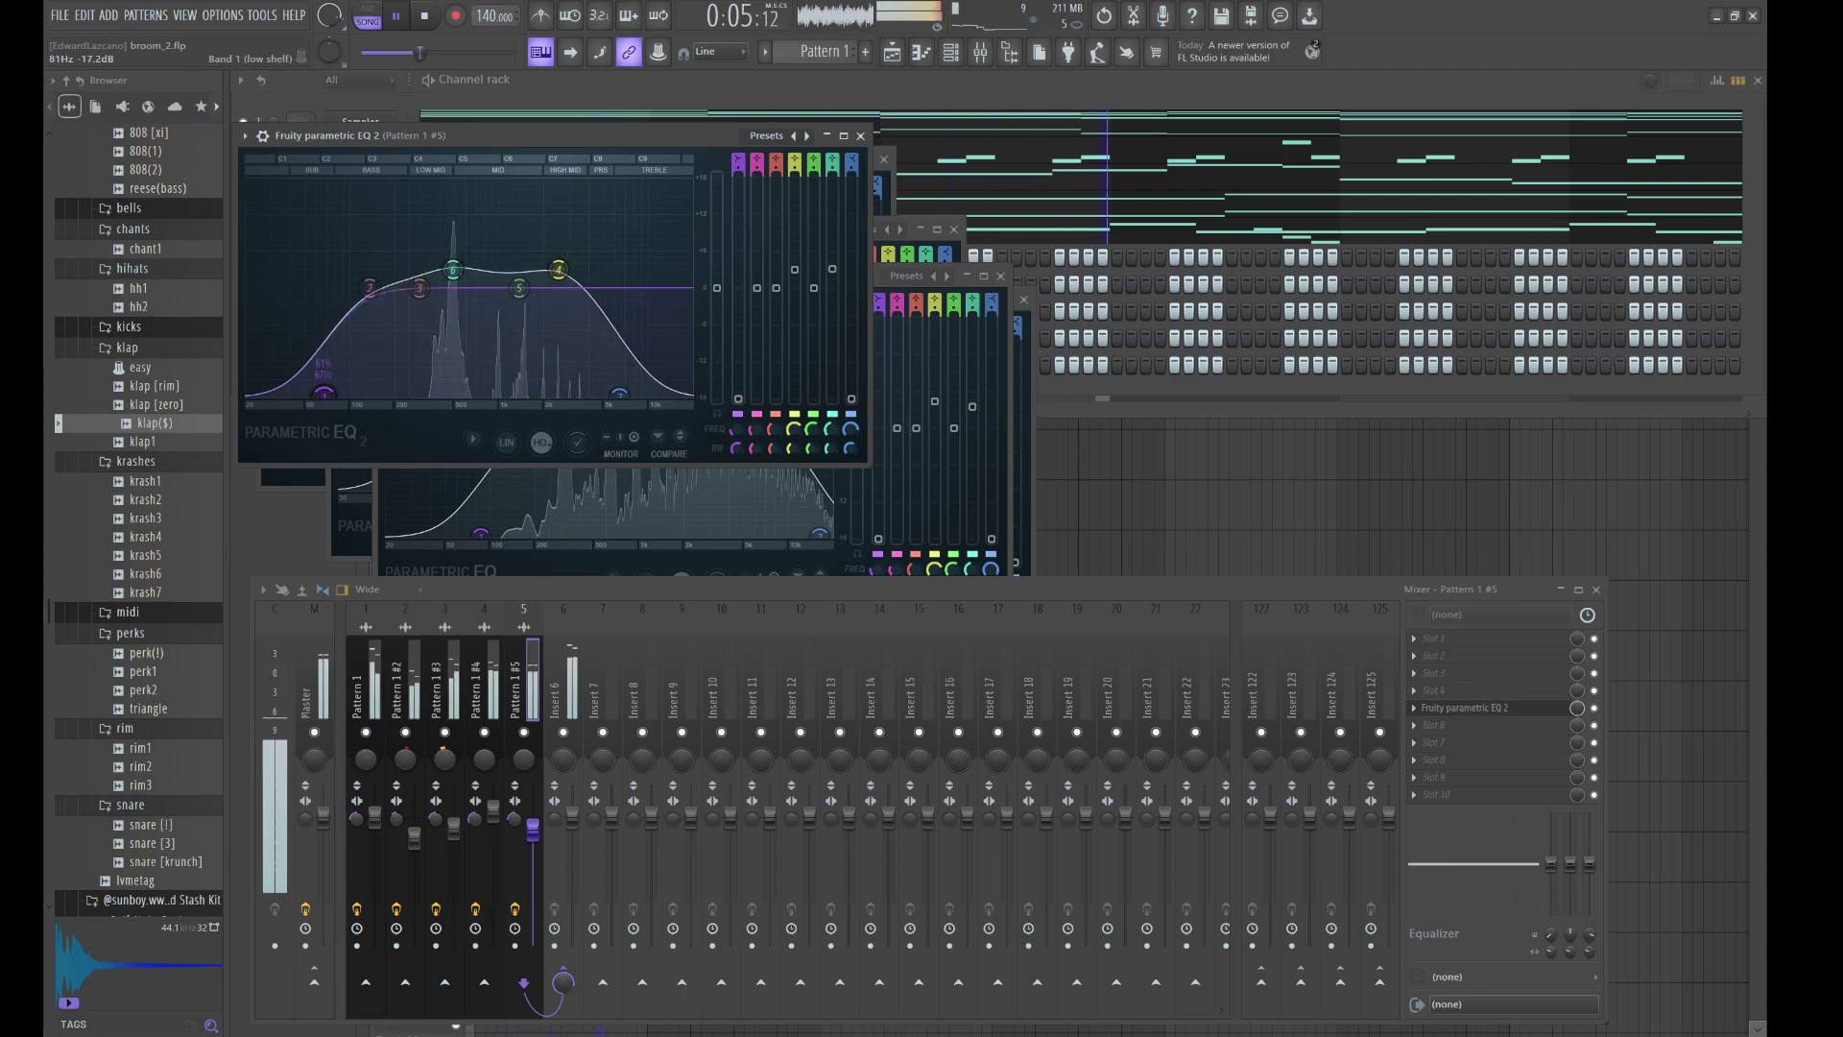
# - Shift Pattern 1 #5's low cut slightly higher and load FabFilter Pro-C 2 in slot 5 of Insert 6
pyautogui.moveTo(325, 394); pyautogui.dragTo(336, 396)
pyautogui.click(549, 685)
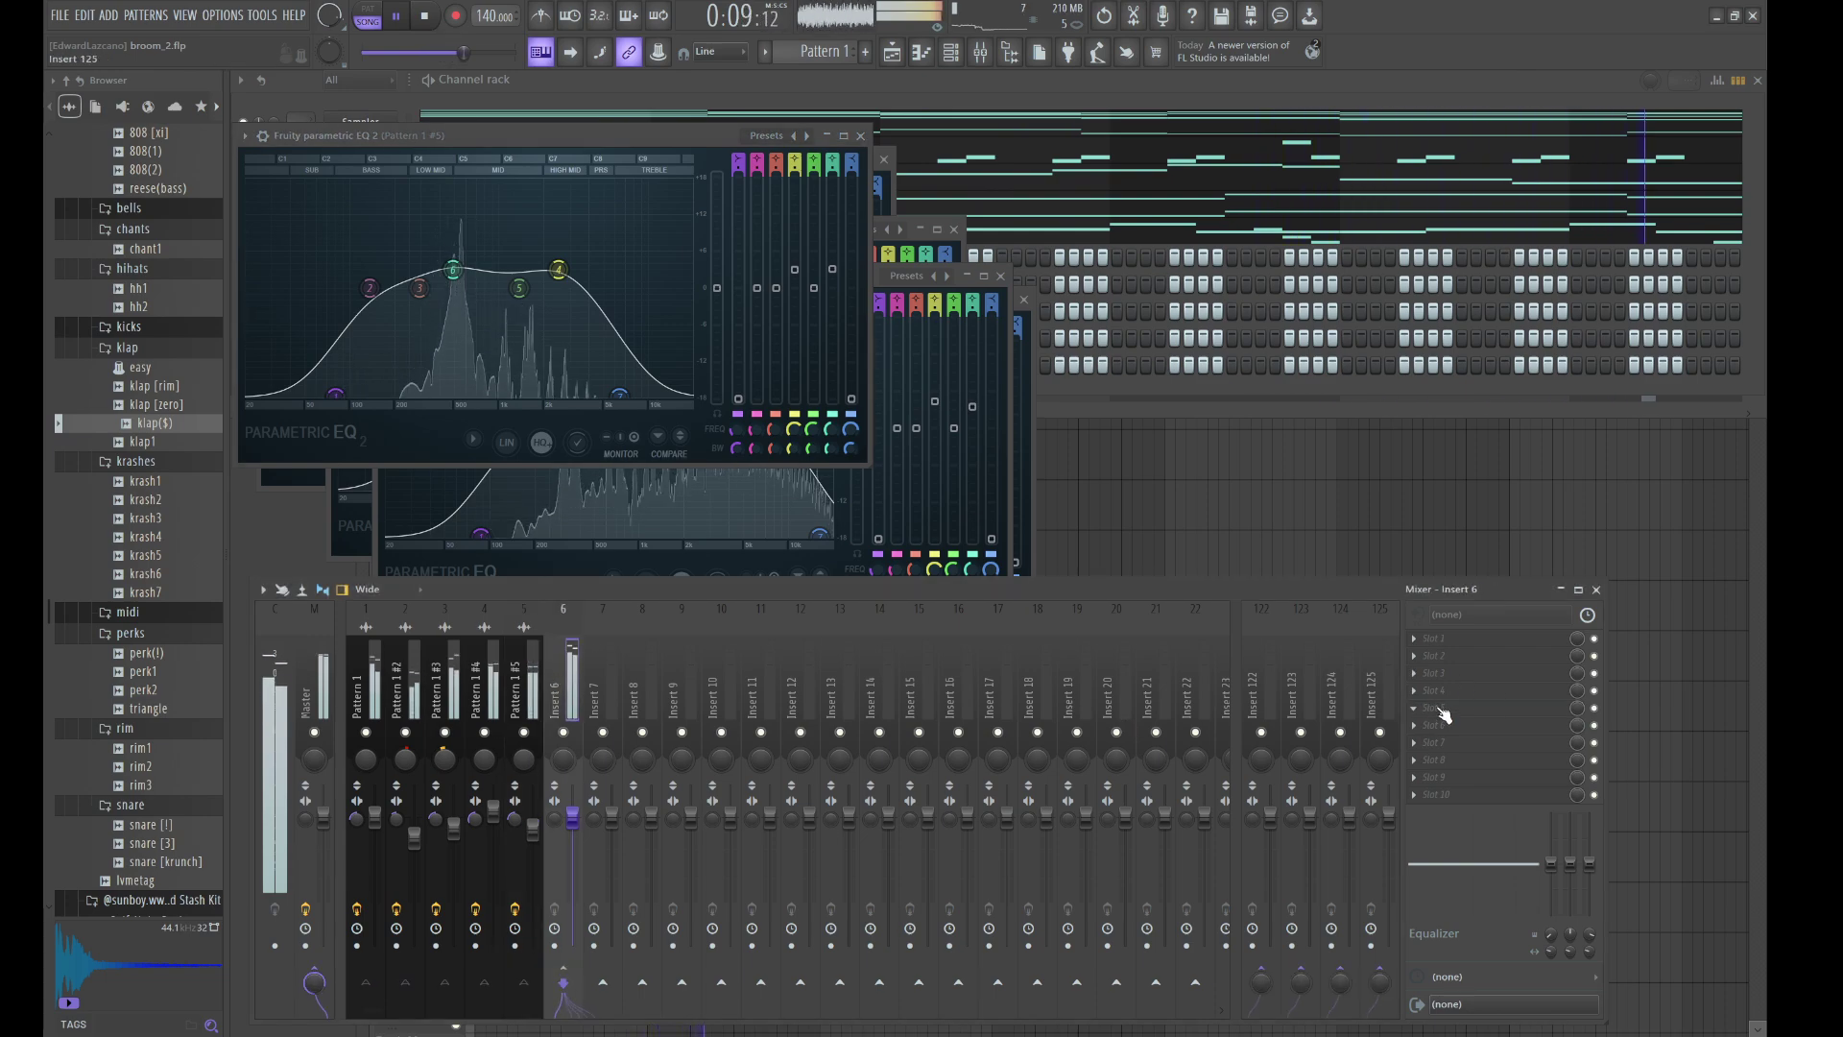
pyautogui.hotkey('ctrl', 's')
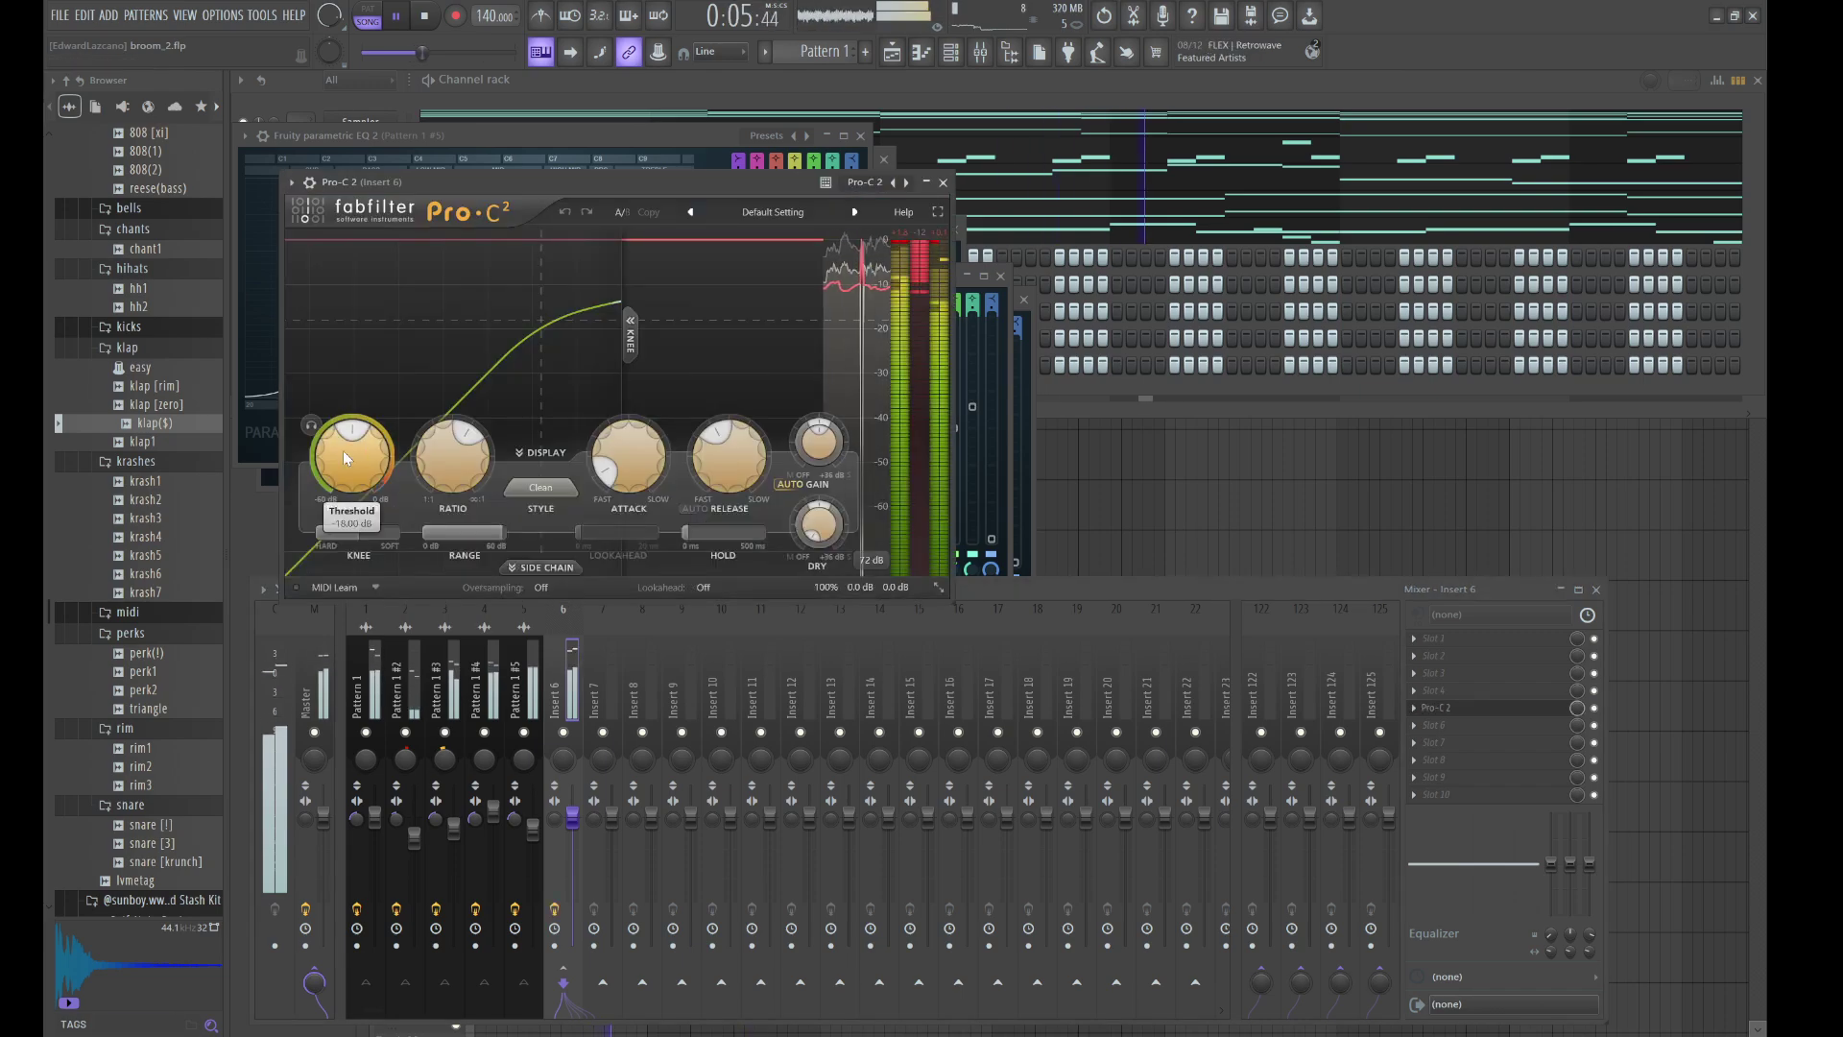
# - Compress Insert 6 with a ratio of about 3.09:1 and +1.02 dB wet gain, setting the threshold slightly below its default
pyautogui.moveTo(355, 483); pyautogui.dragTo(357, 500)
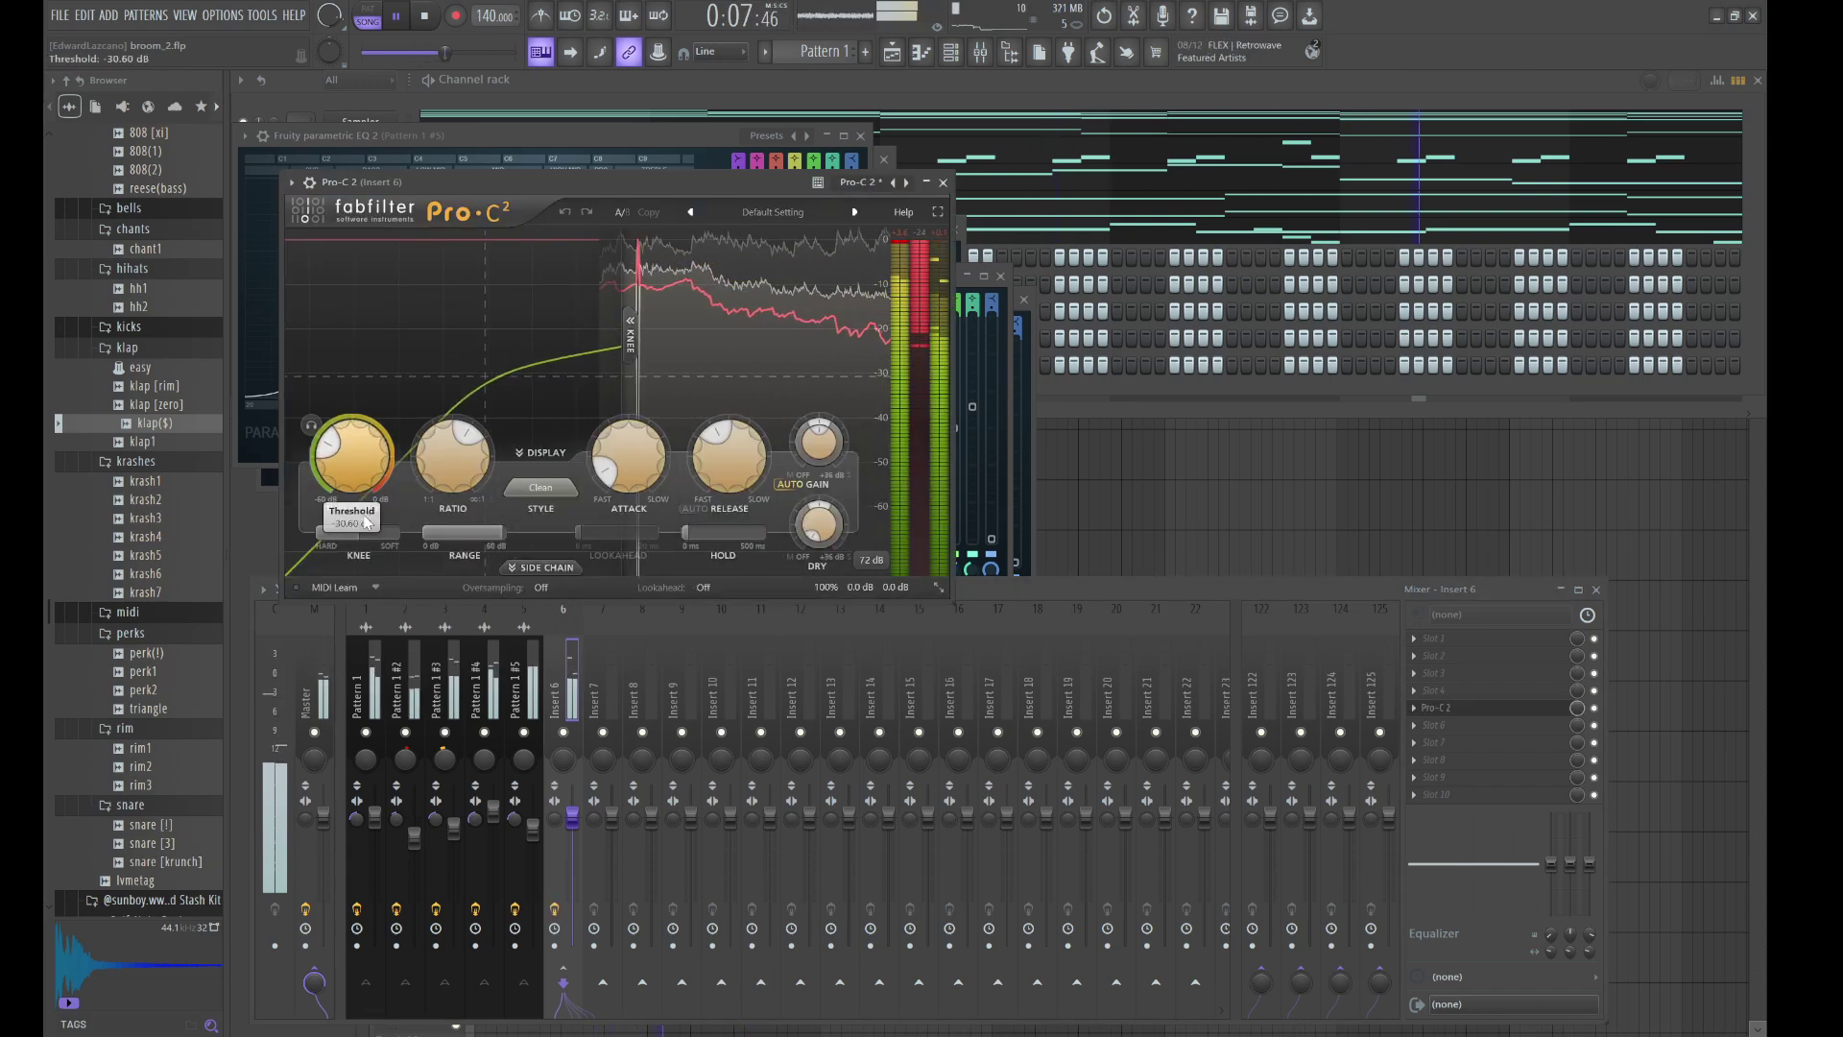
pyautogui.moveTo(451, 462); pyautogui.dragTo(456, 484)
pyautogui.scroll(-1, 457, 491)
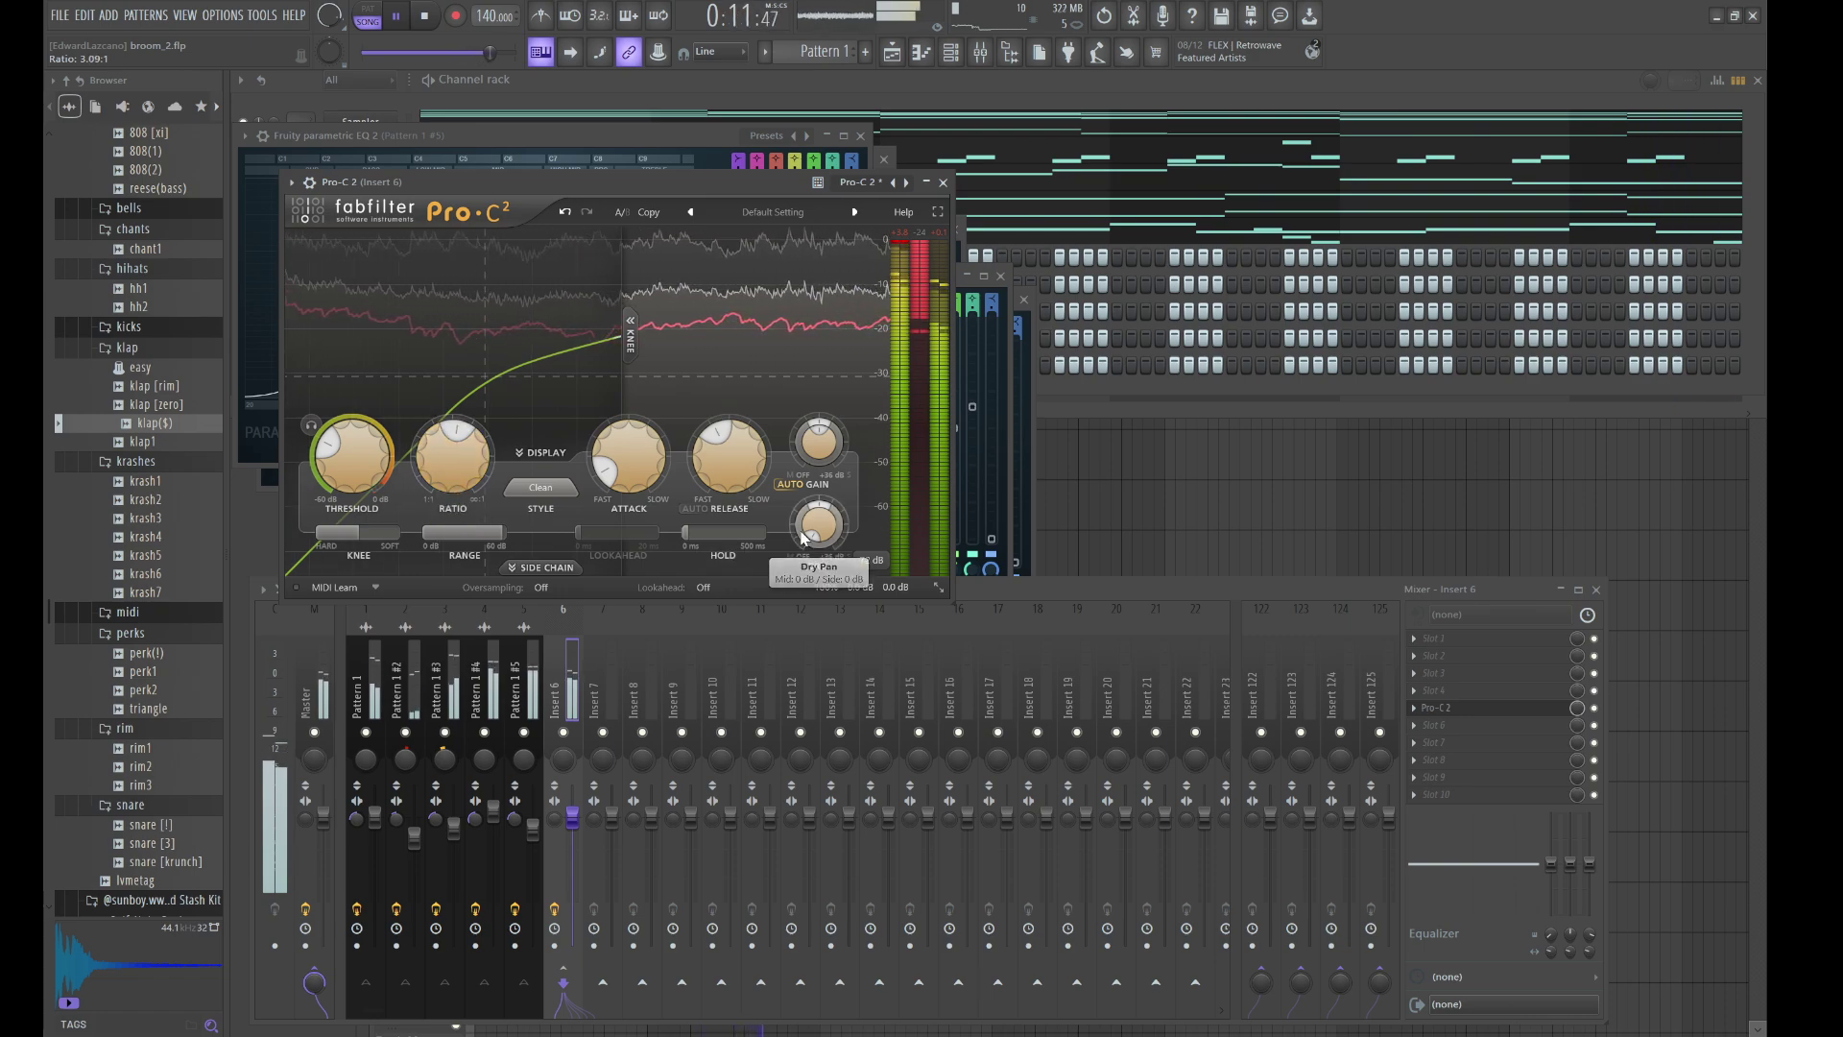
pyautogui.scroll(1, 821, 526)
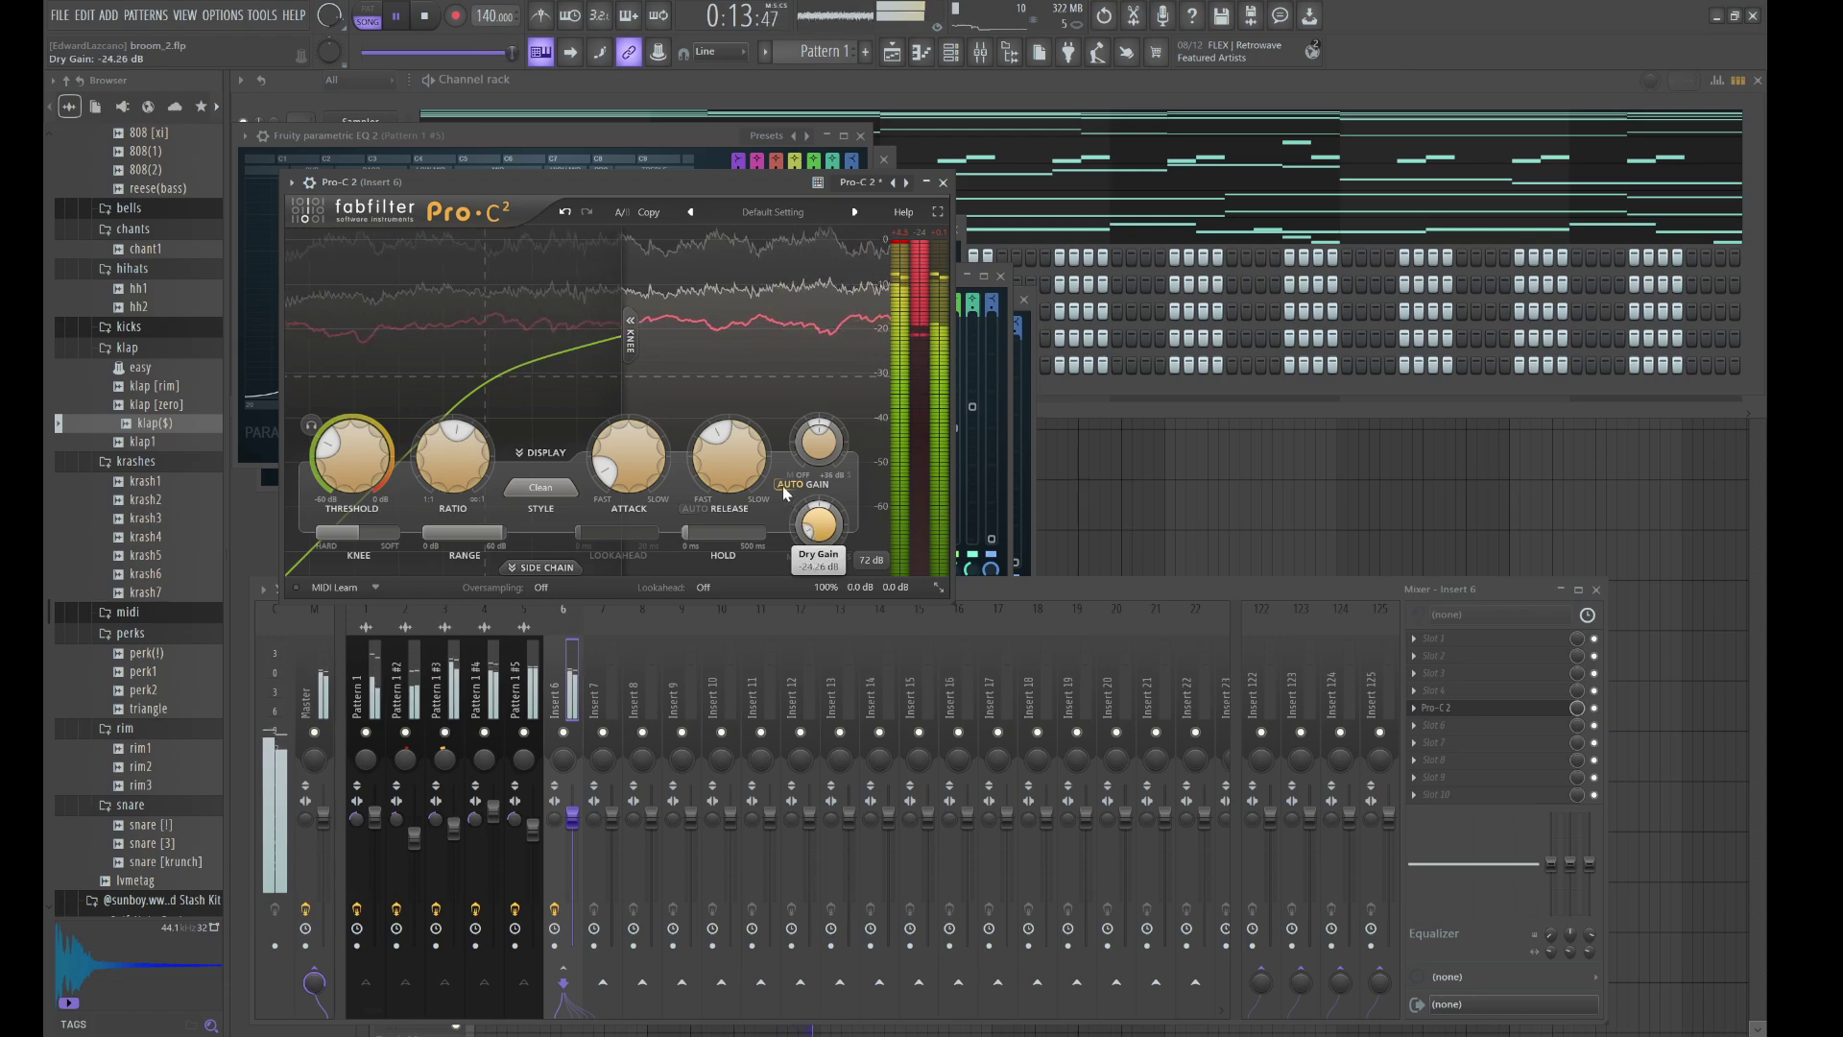
pyautogui.moveTo(781, 486); pyautogui.dragTo(777, 477)
pyautogui.scroll(2, 813, 444)
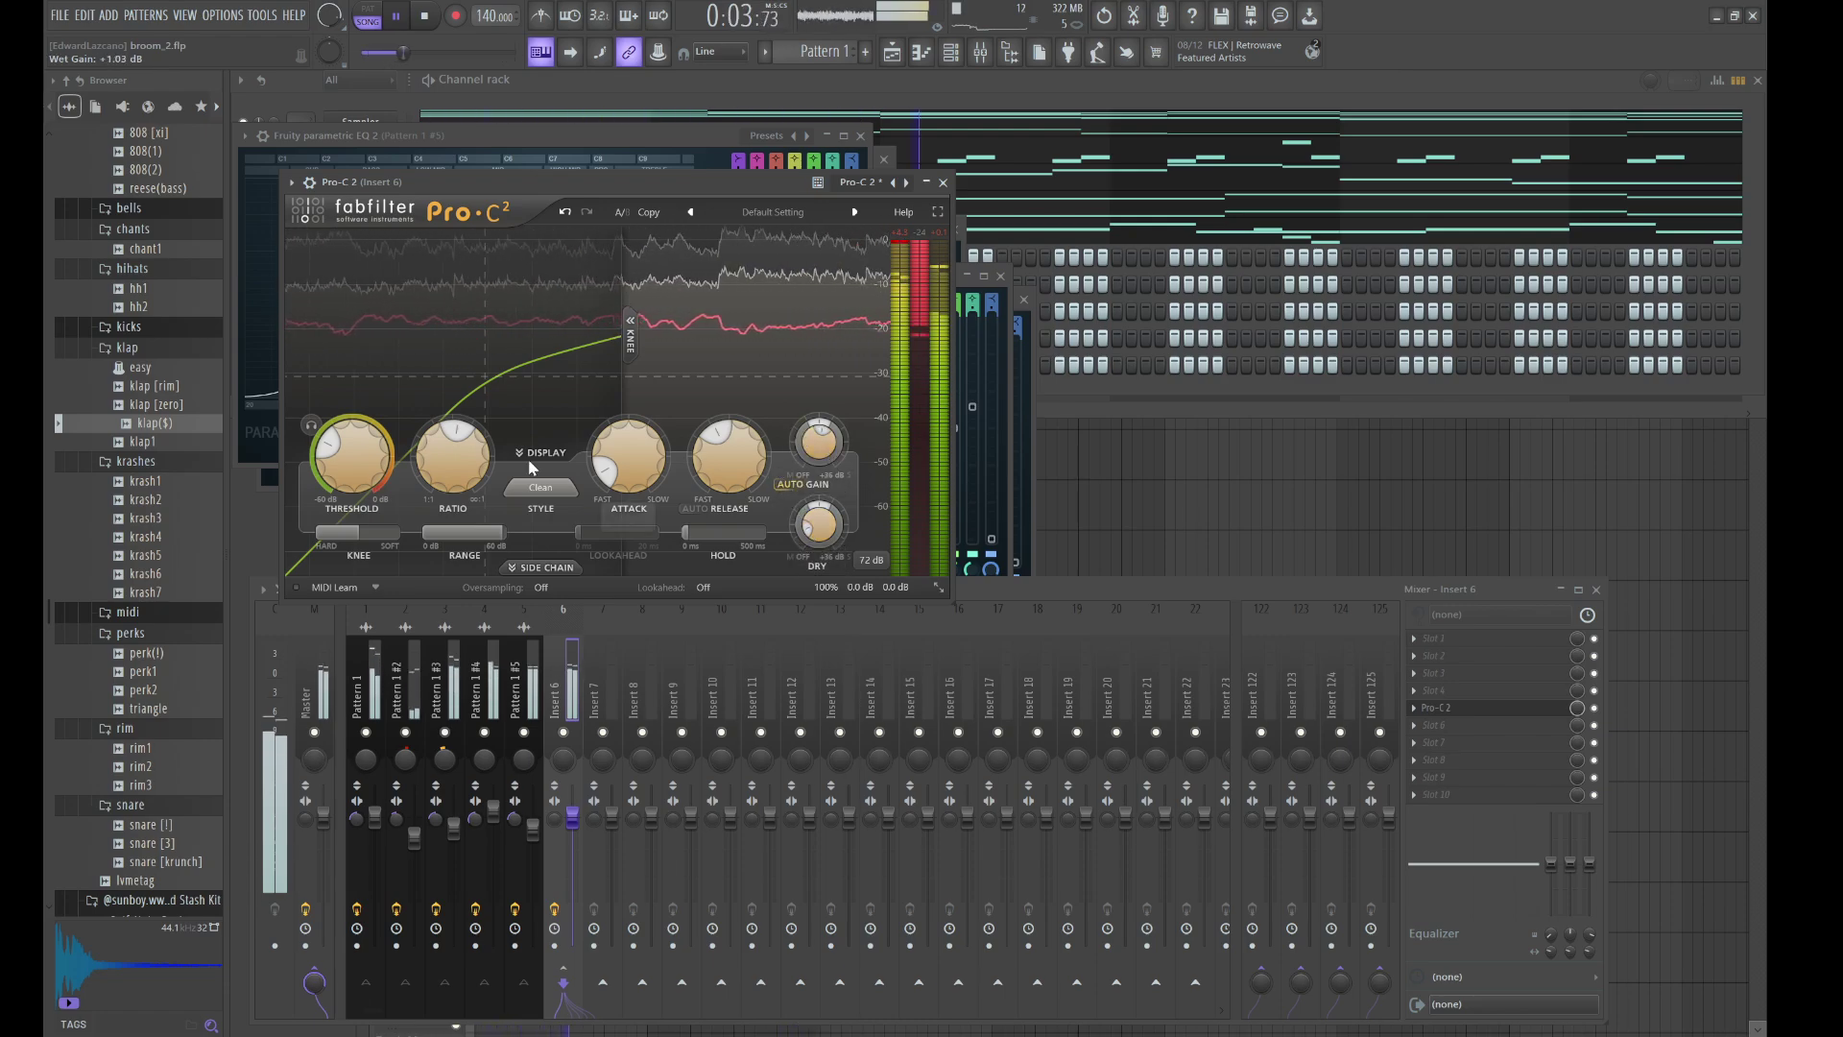
pyautogui.moveTo(360, 469); pyautogui.dragTo(337, 408)
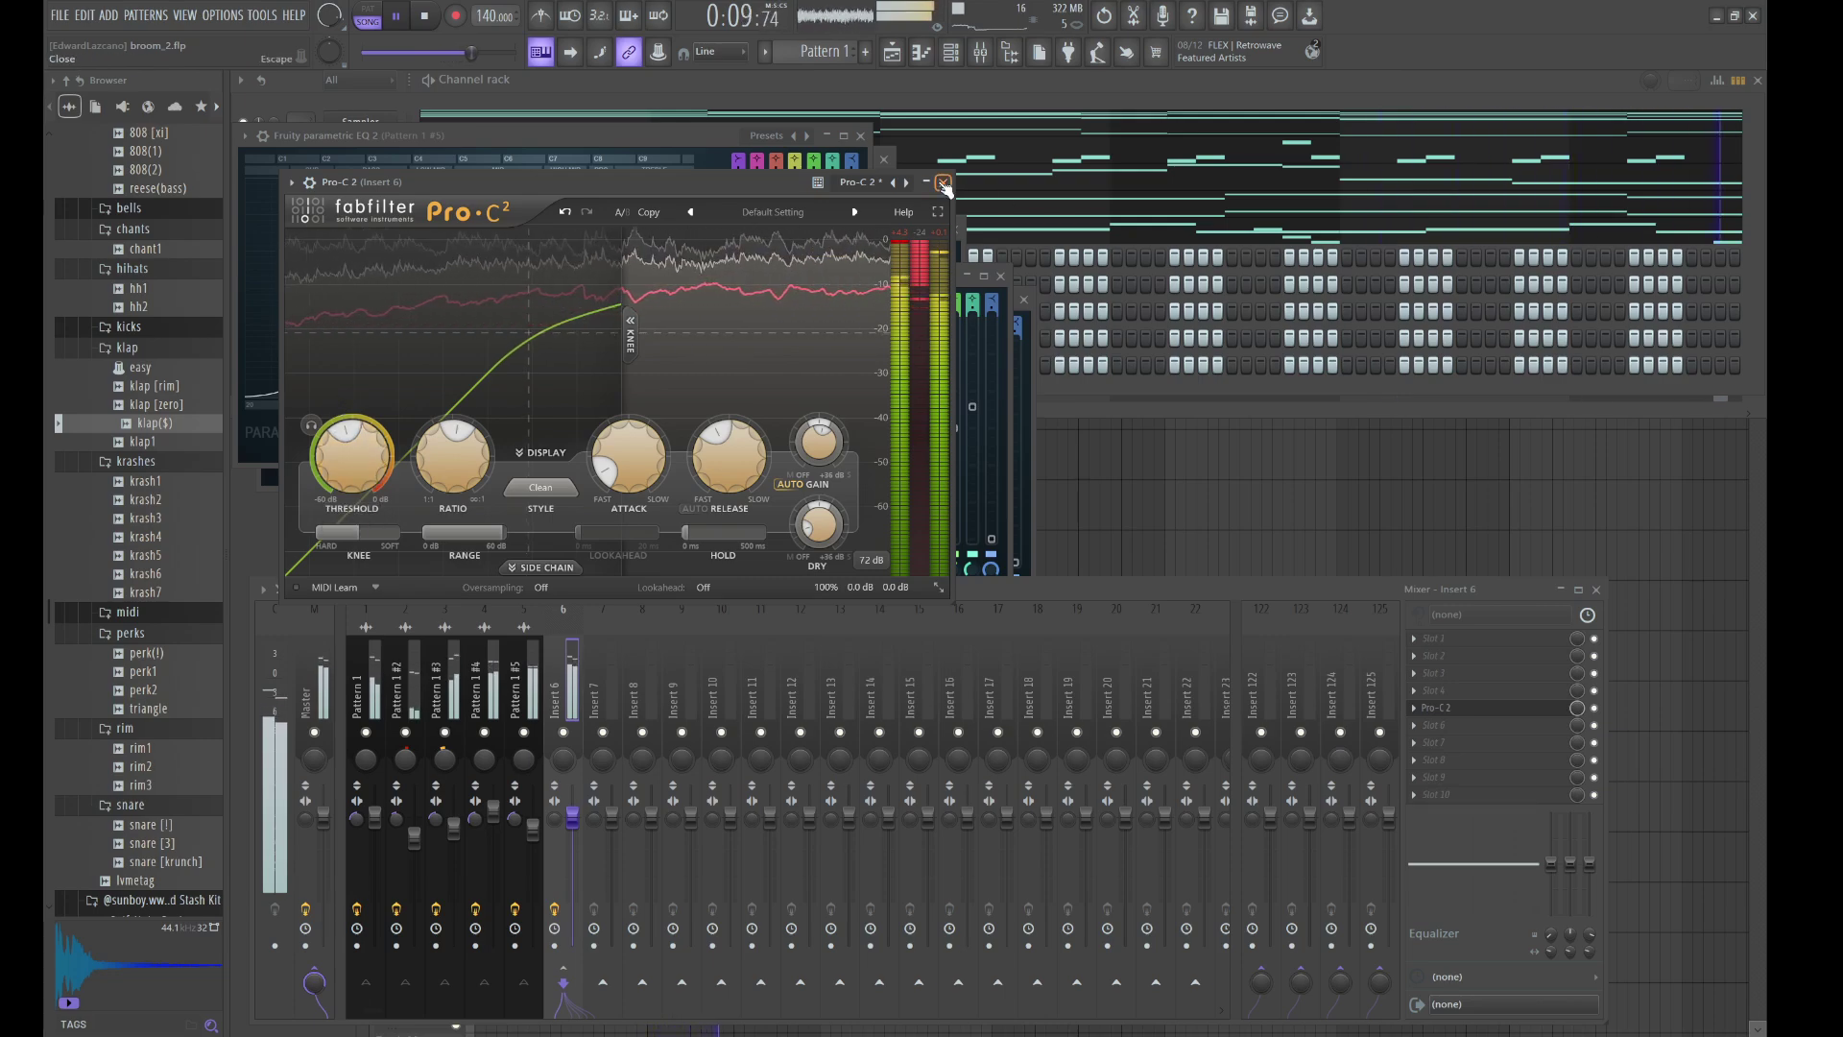
# - Close the open compressor, parametric EQ and soft clipper windows
pyautogui.click(943, 183)
pyautogui.click(861, 136)
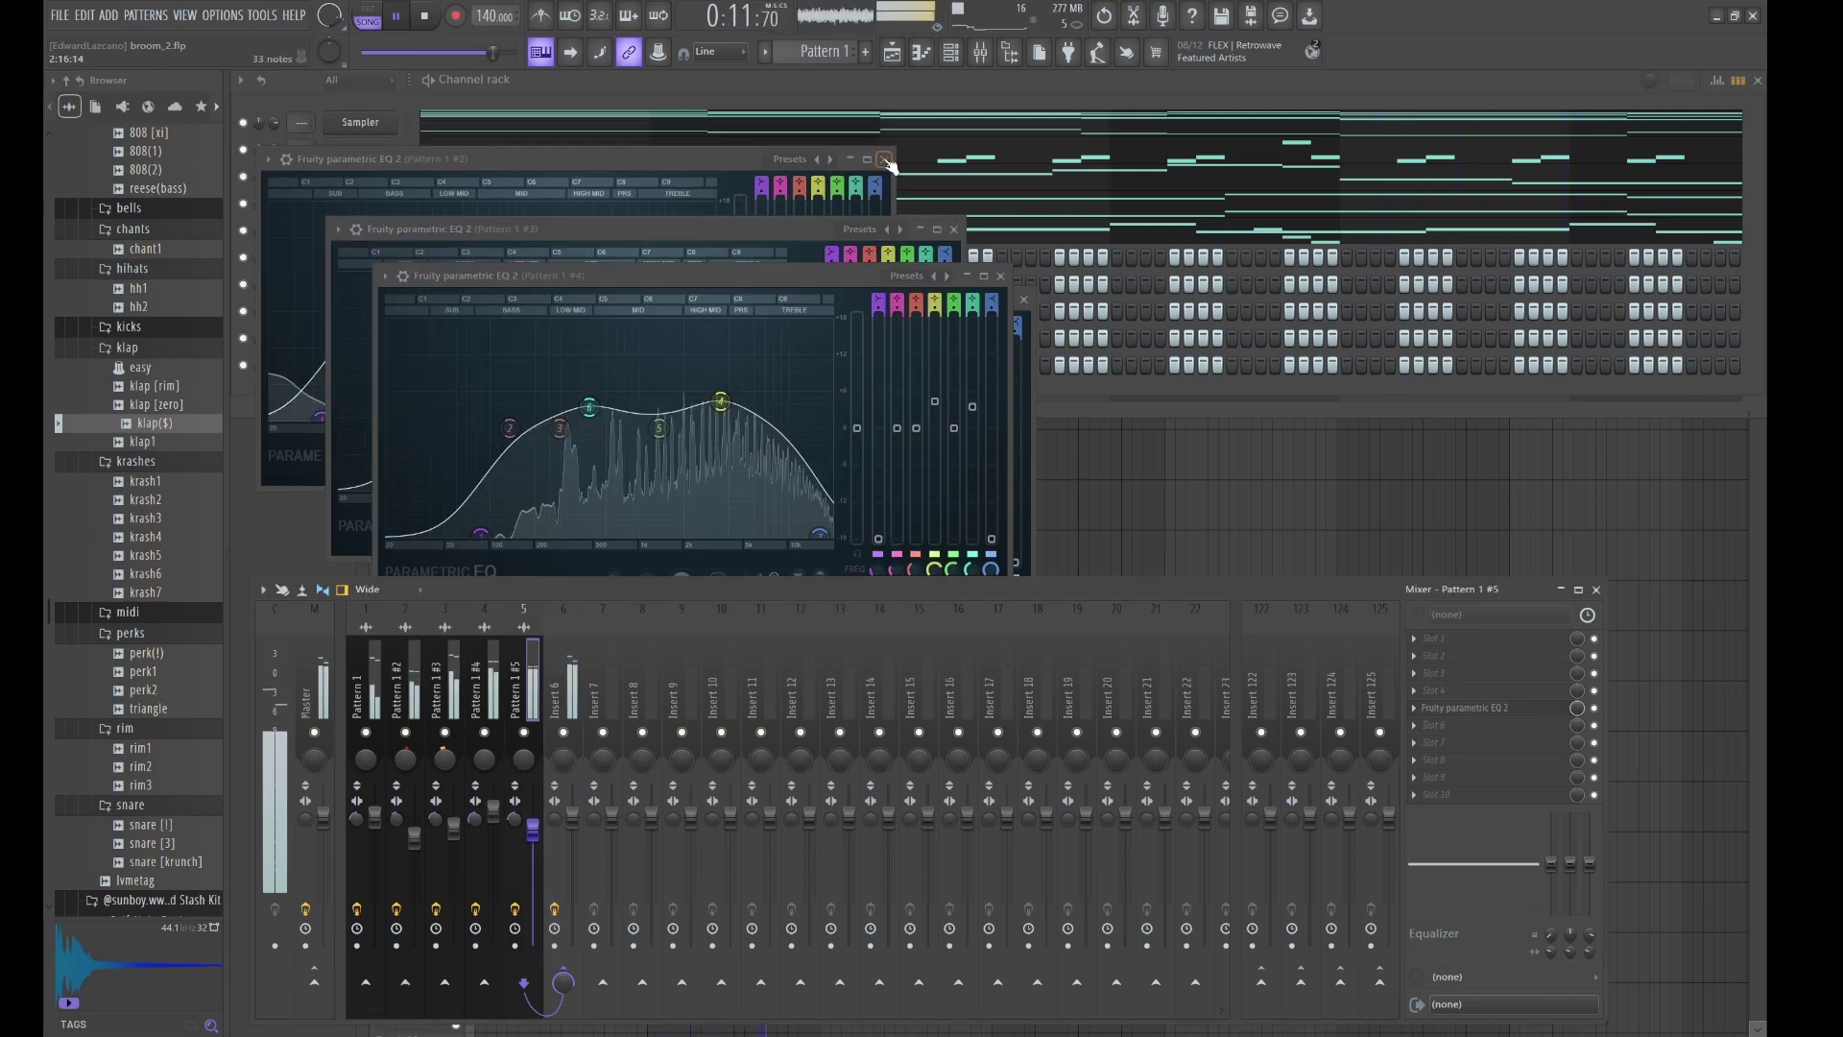
pyautogui.click(884, 160)
pyautogui.click(954, 231)
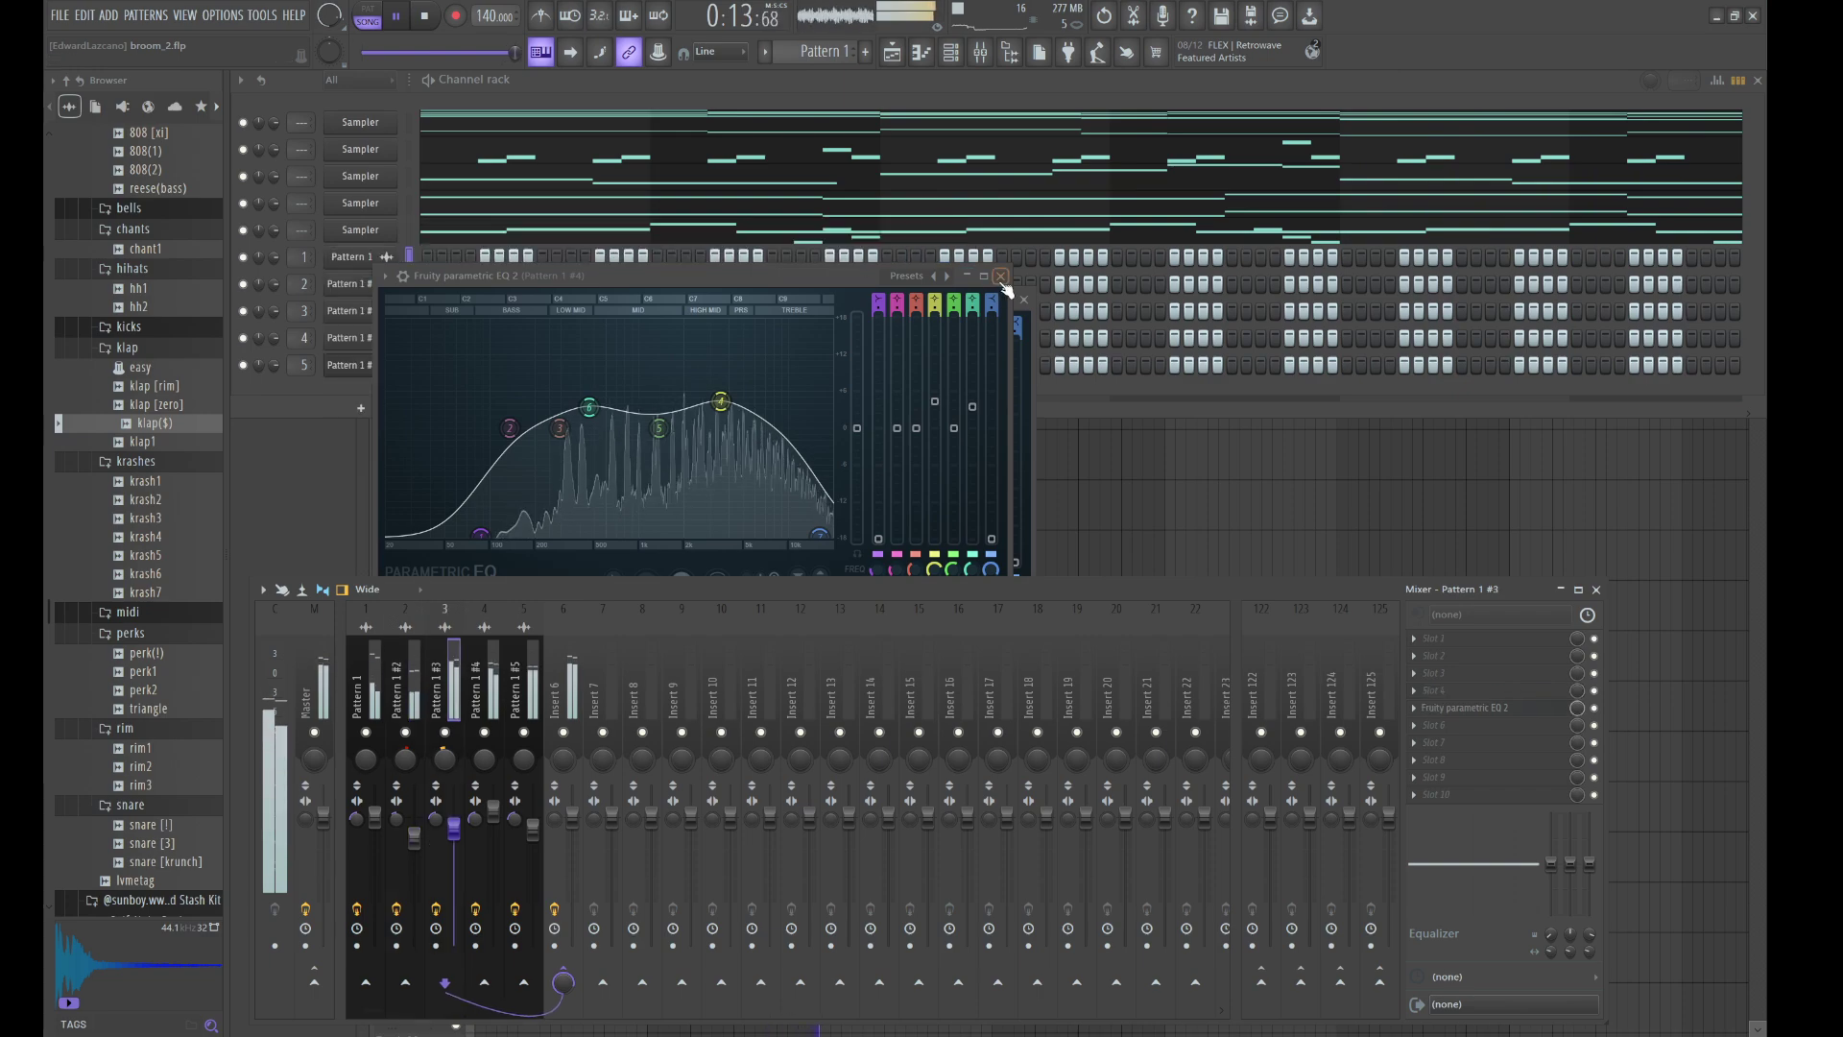
pyautogui.click(1001, 275)
pyautogui.click(1000, 275)
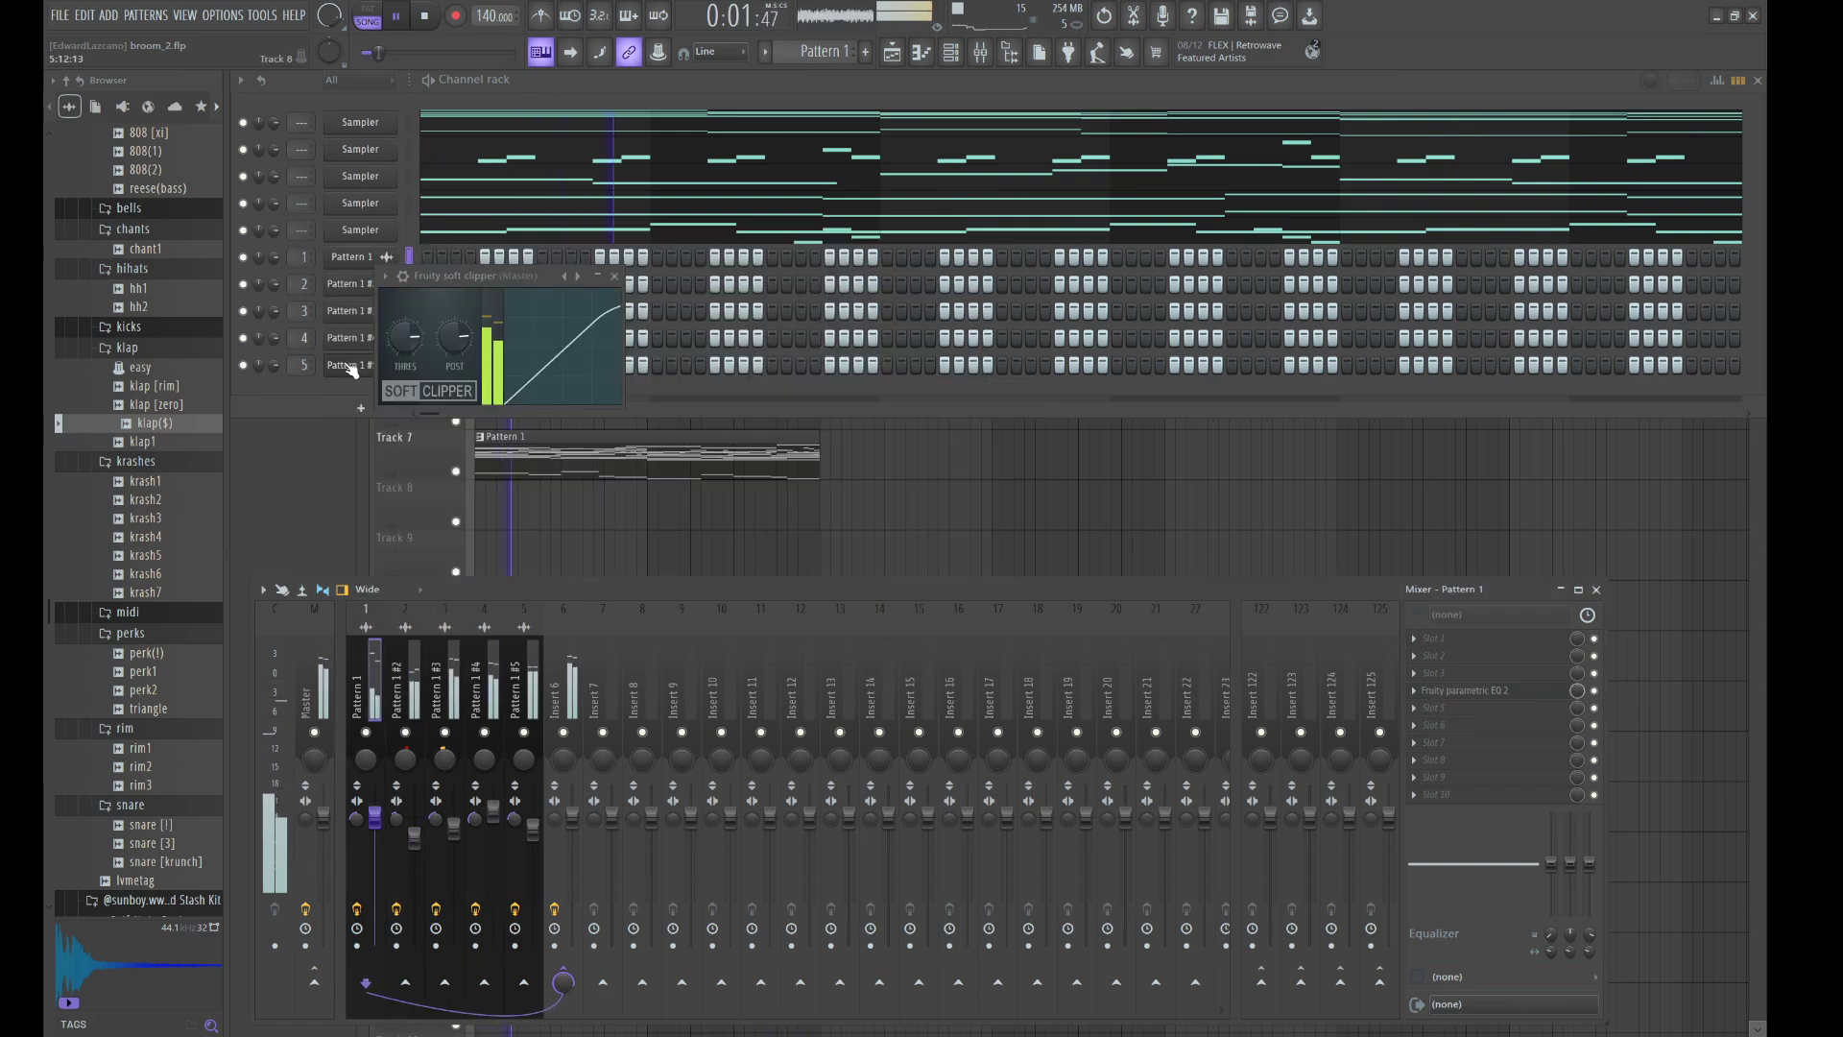
pyautogui.click(601, 278)
# - Add klap [zero] as a channel with hits on step 9 of bars 1 to 4 and step 3 of bar 4
pyautogui.click(168, 423)
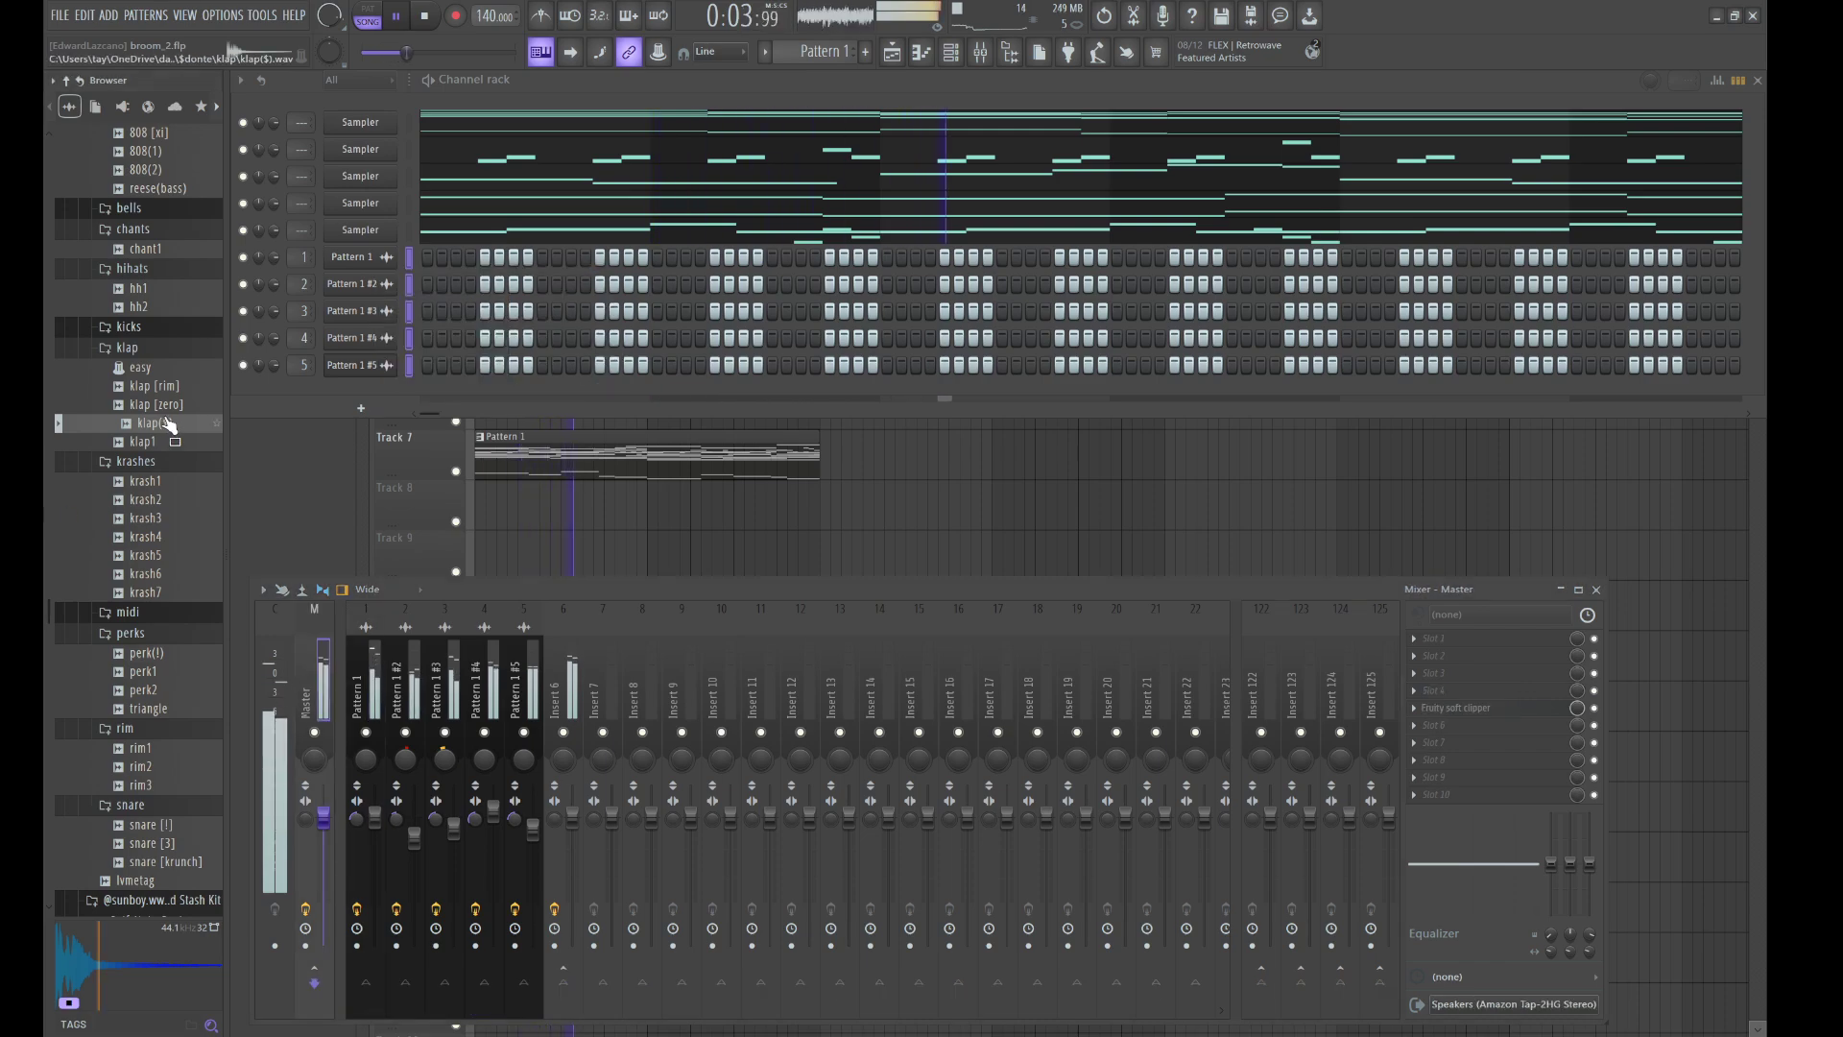
pyautogui.click(160, 410)
pyautogui.moveTo(224, 430); pyautogui.dragTo(288, 413)
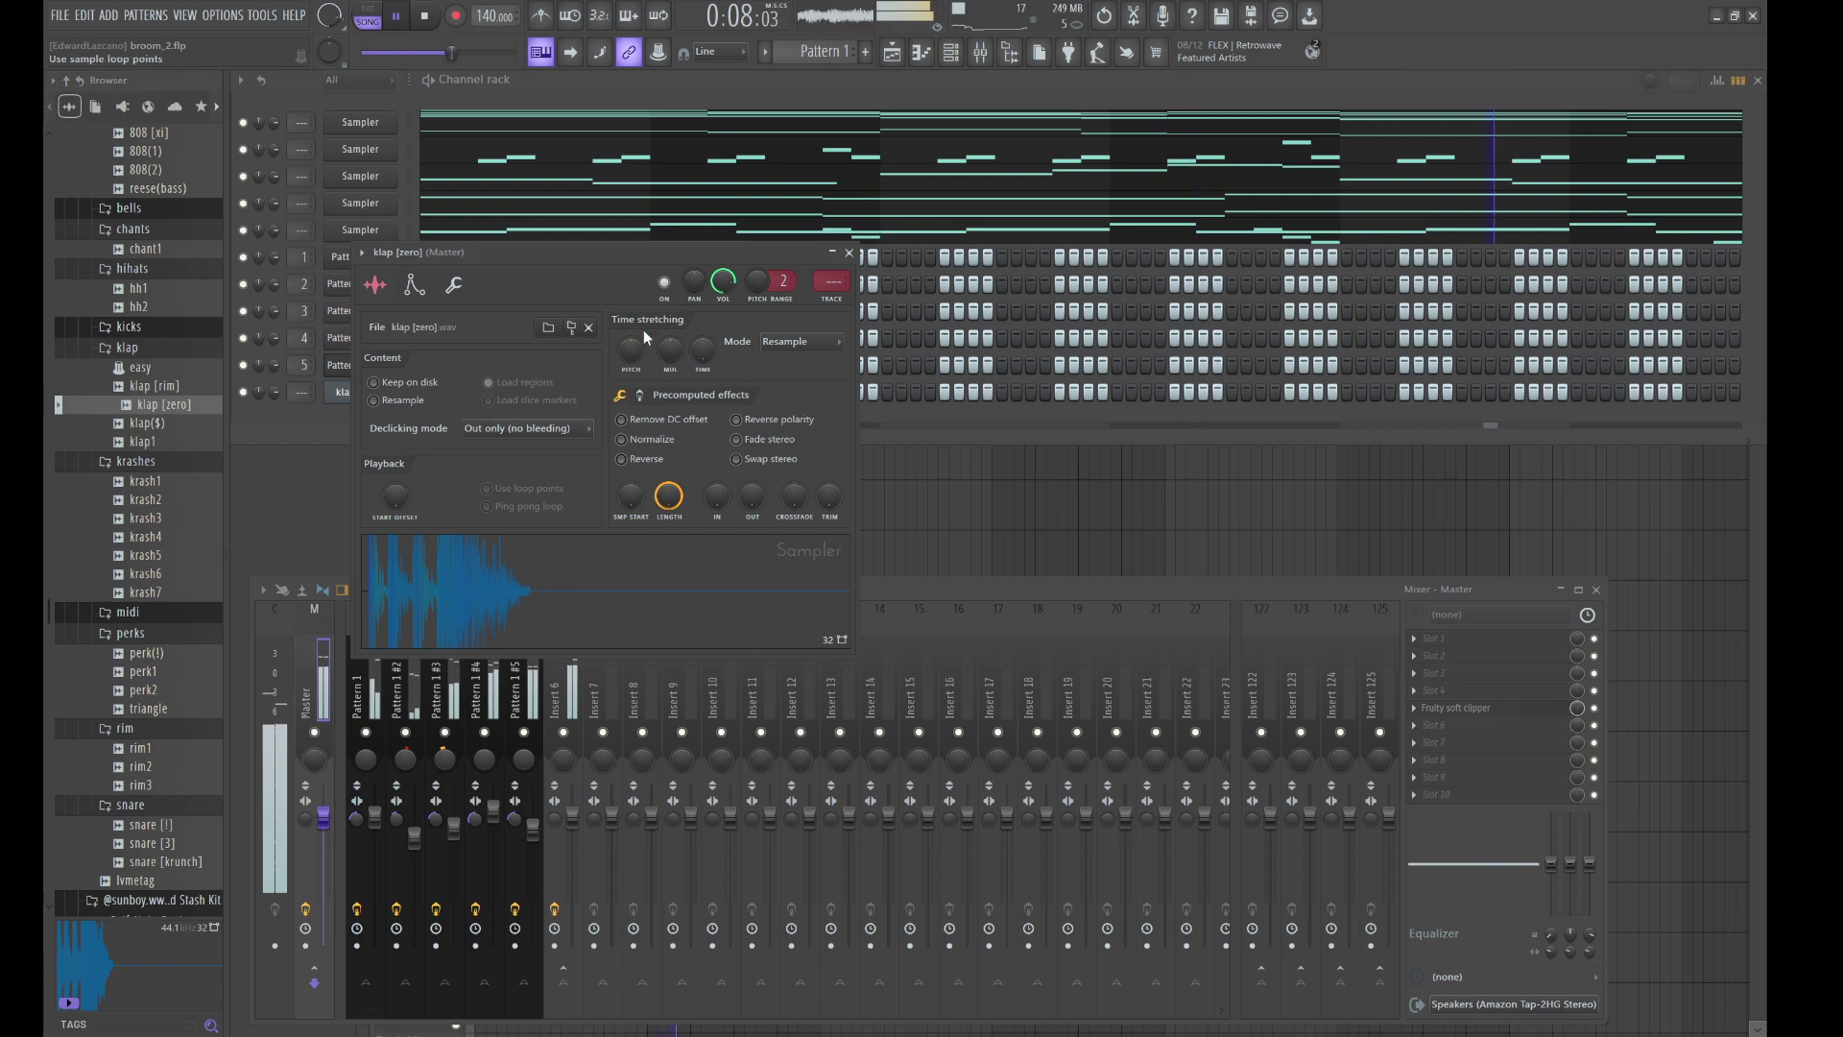
pyautogui.click(596, 89)
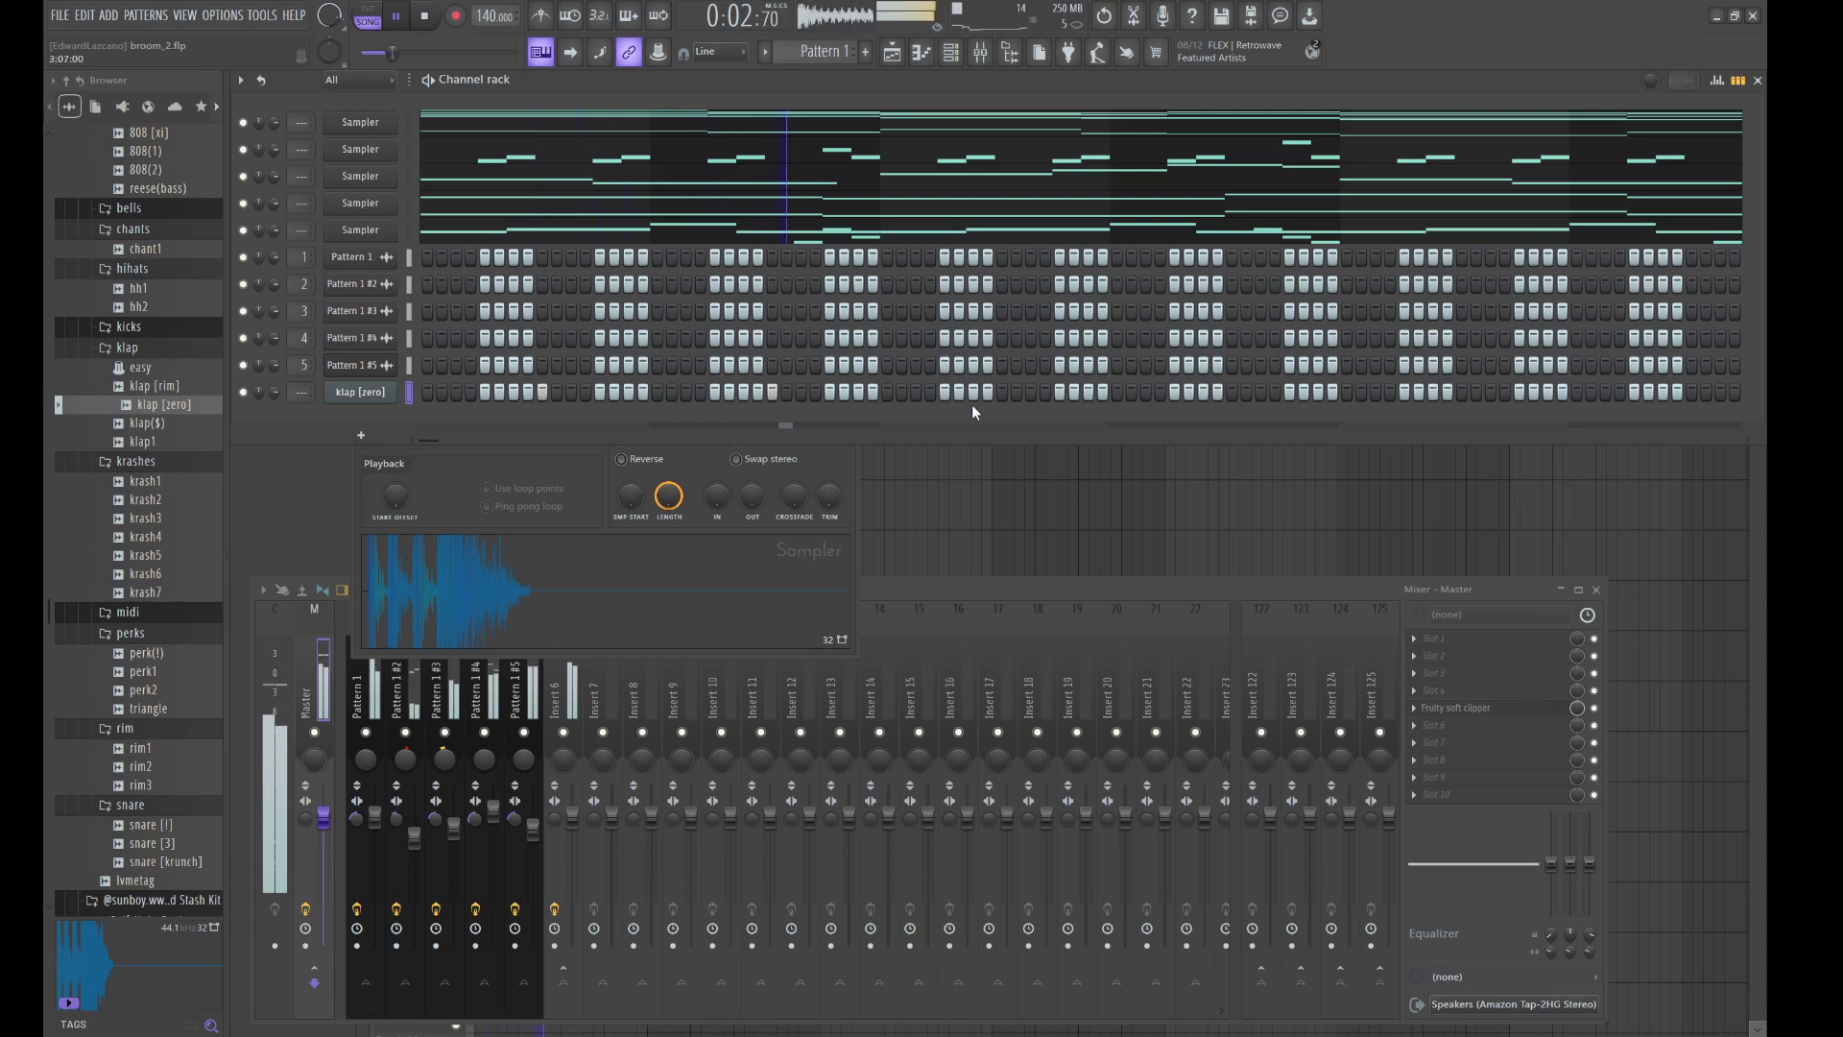
pyautogui.click(1003, 392)
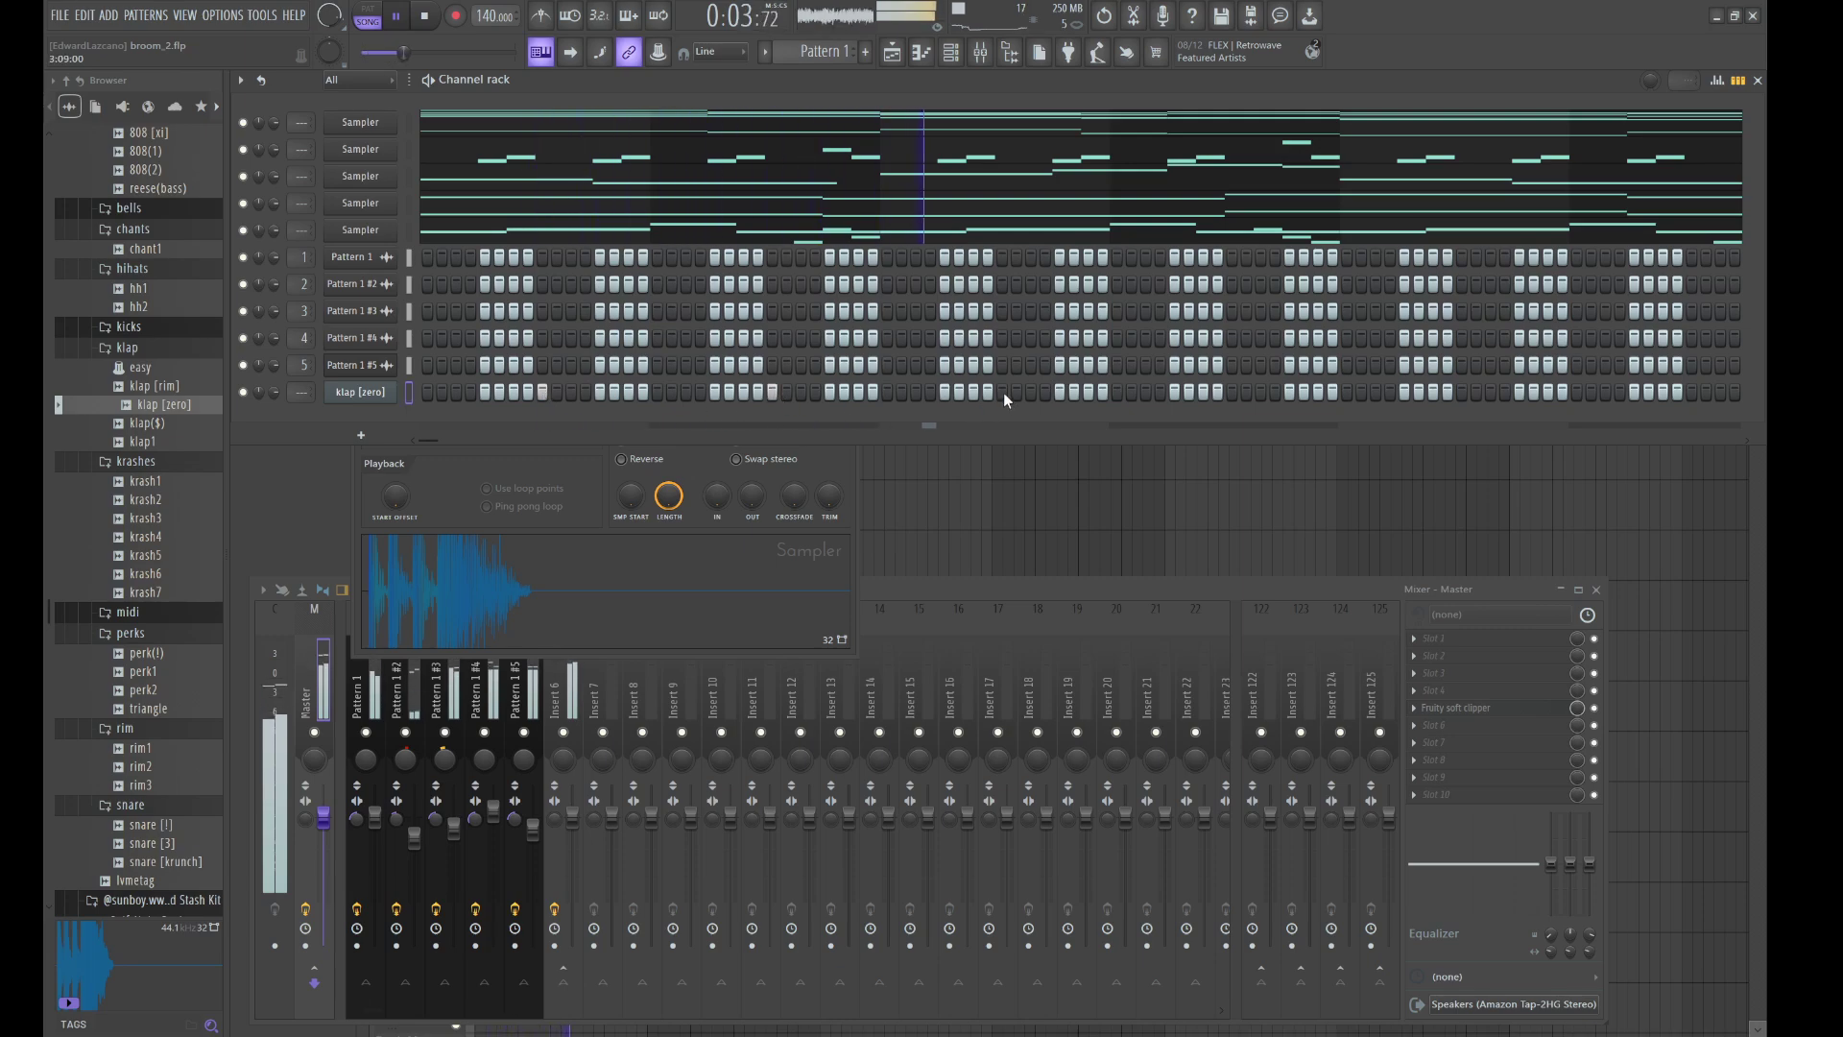
pyautogui.click(1145, 392)
pyautogui.click(1234, 392)
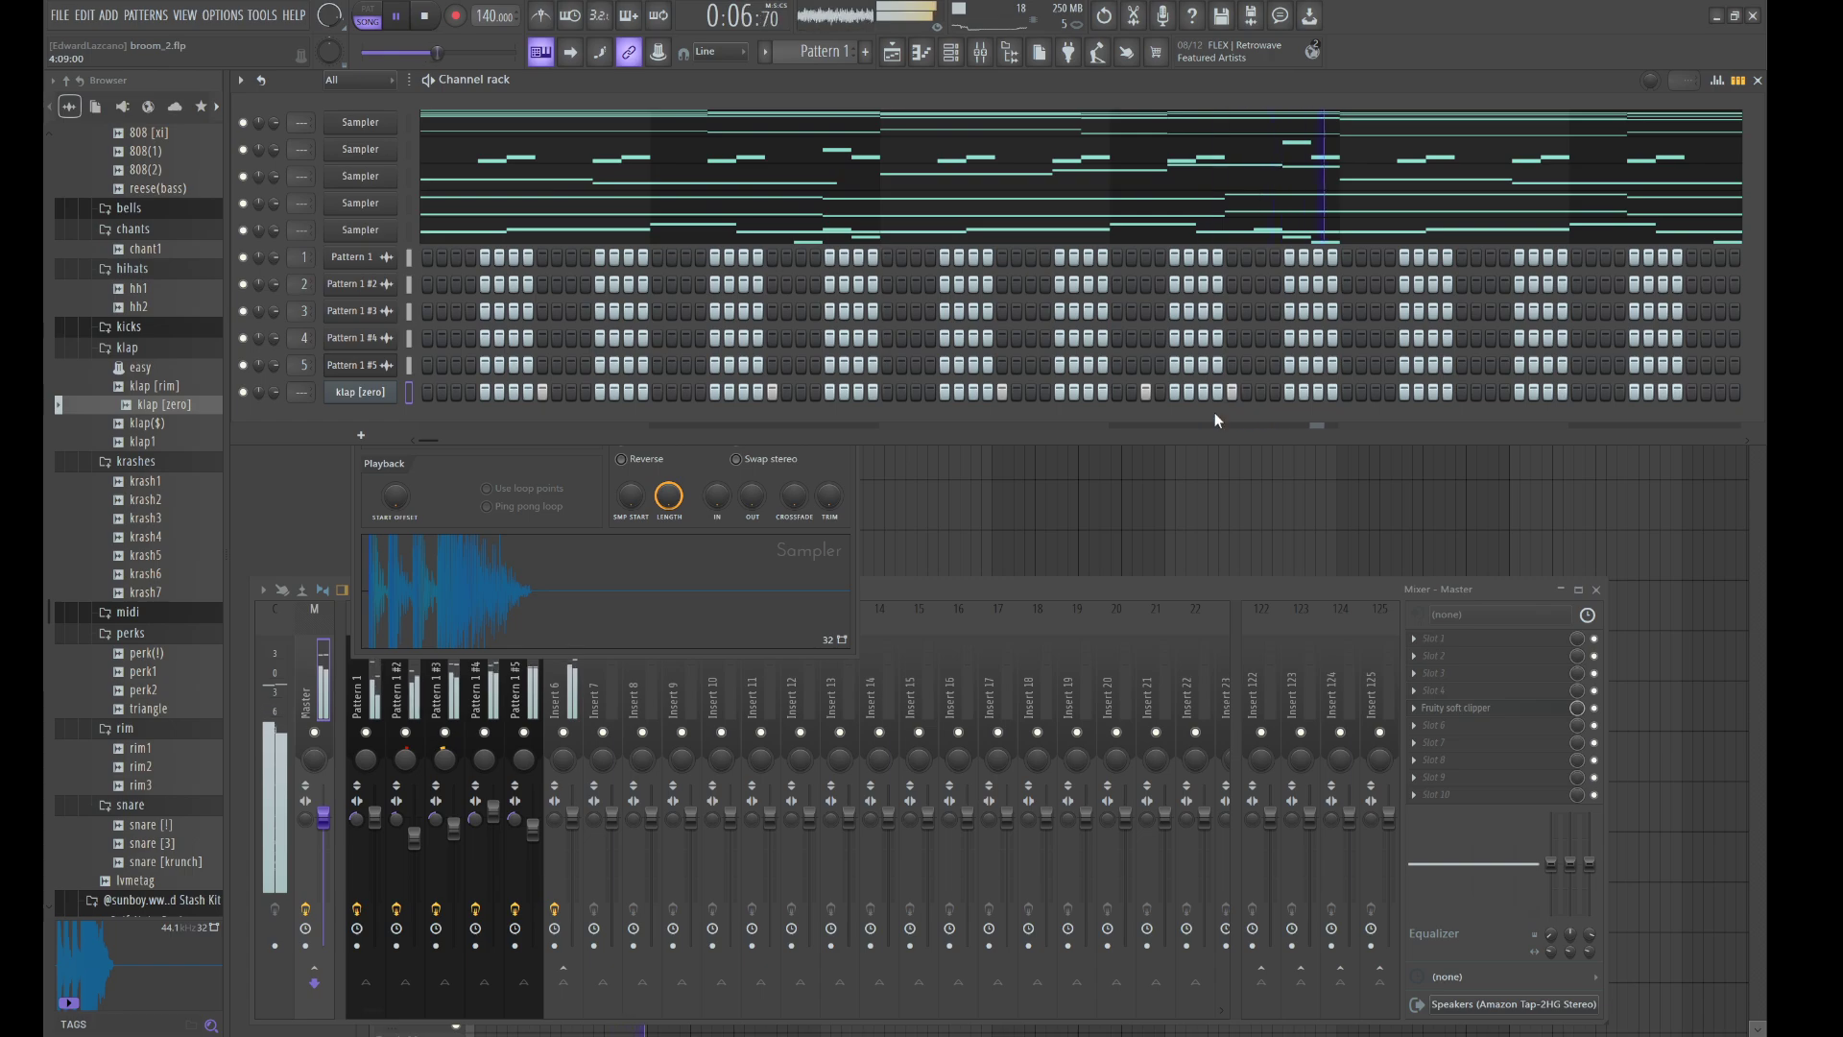
# - Duplicate the five klap [zero] hits into bars 5 to 8
pyautogui.press('F7')
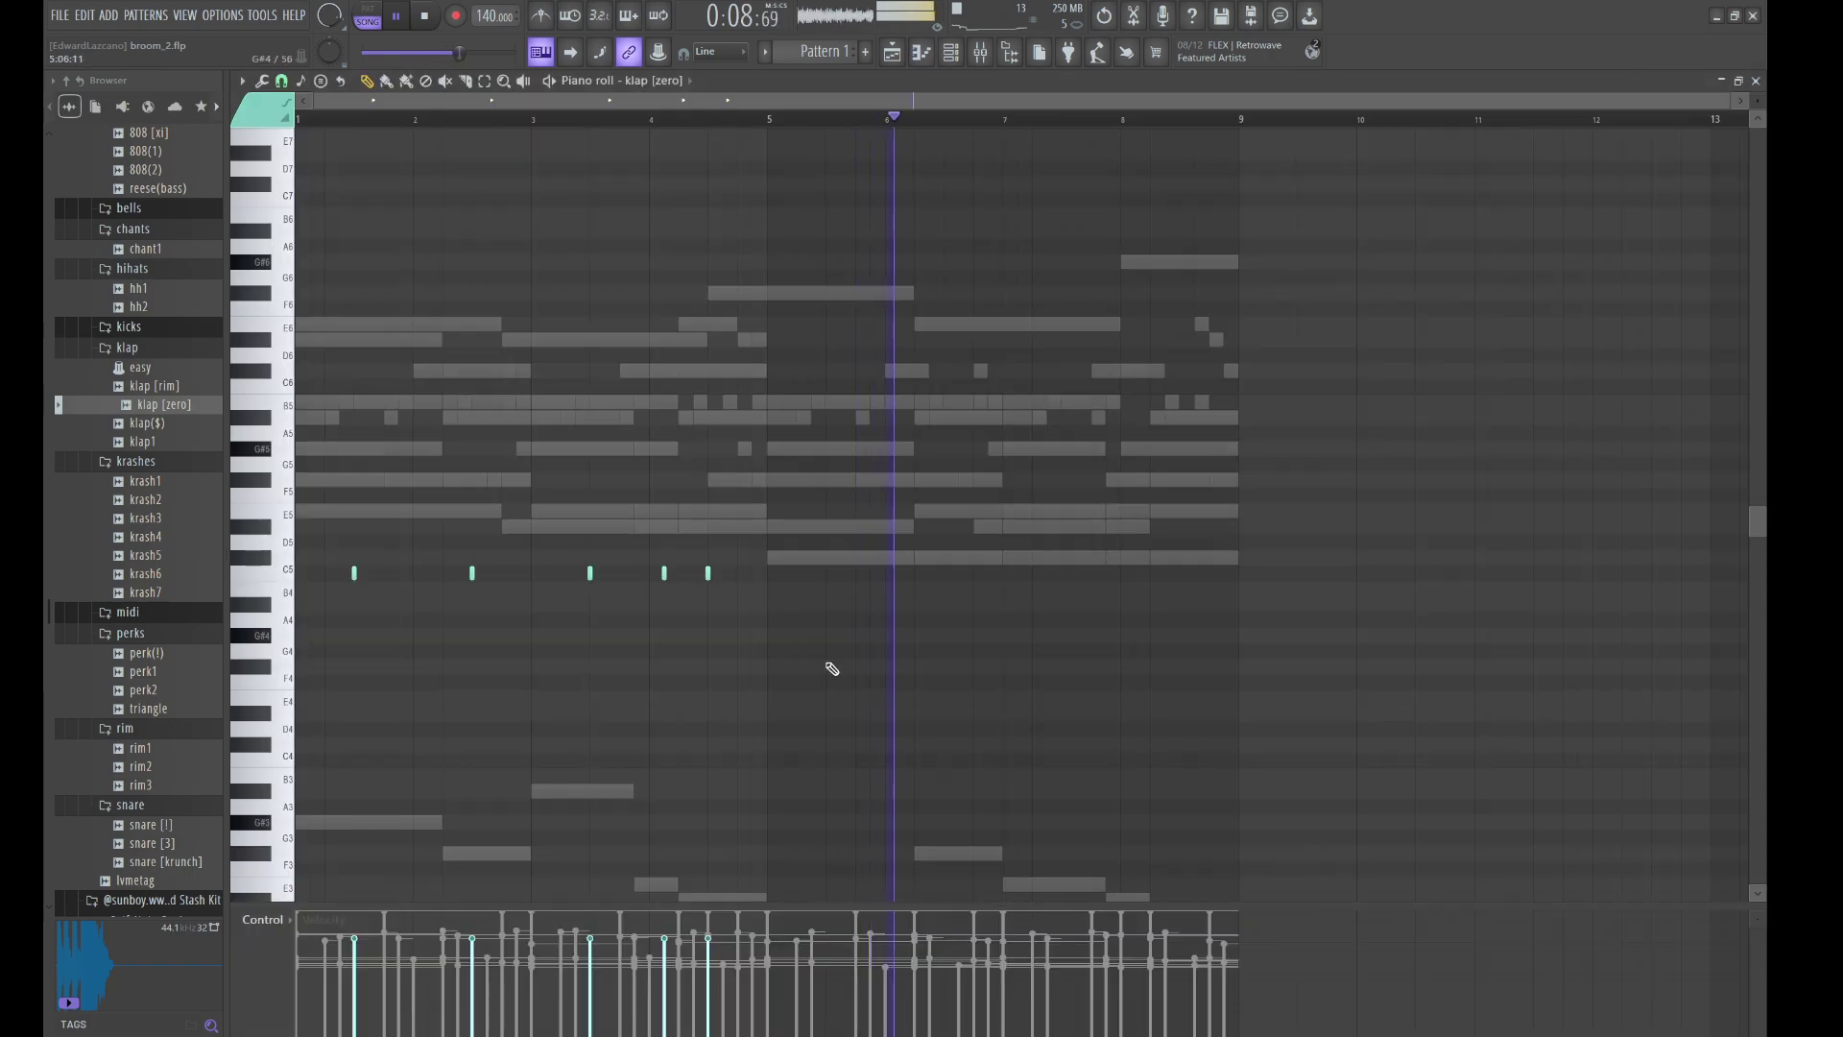
pyautogui.moveTo(832, 703); pyautogui.dragTo(336, 526)
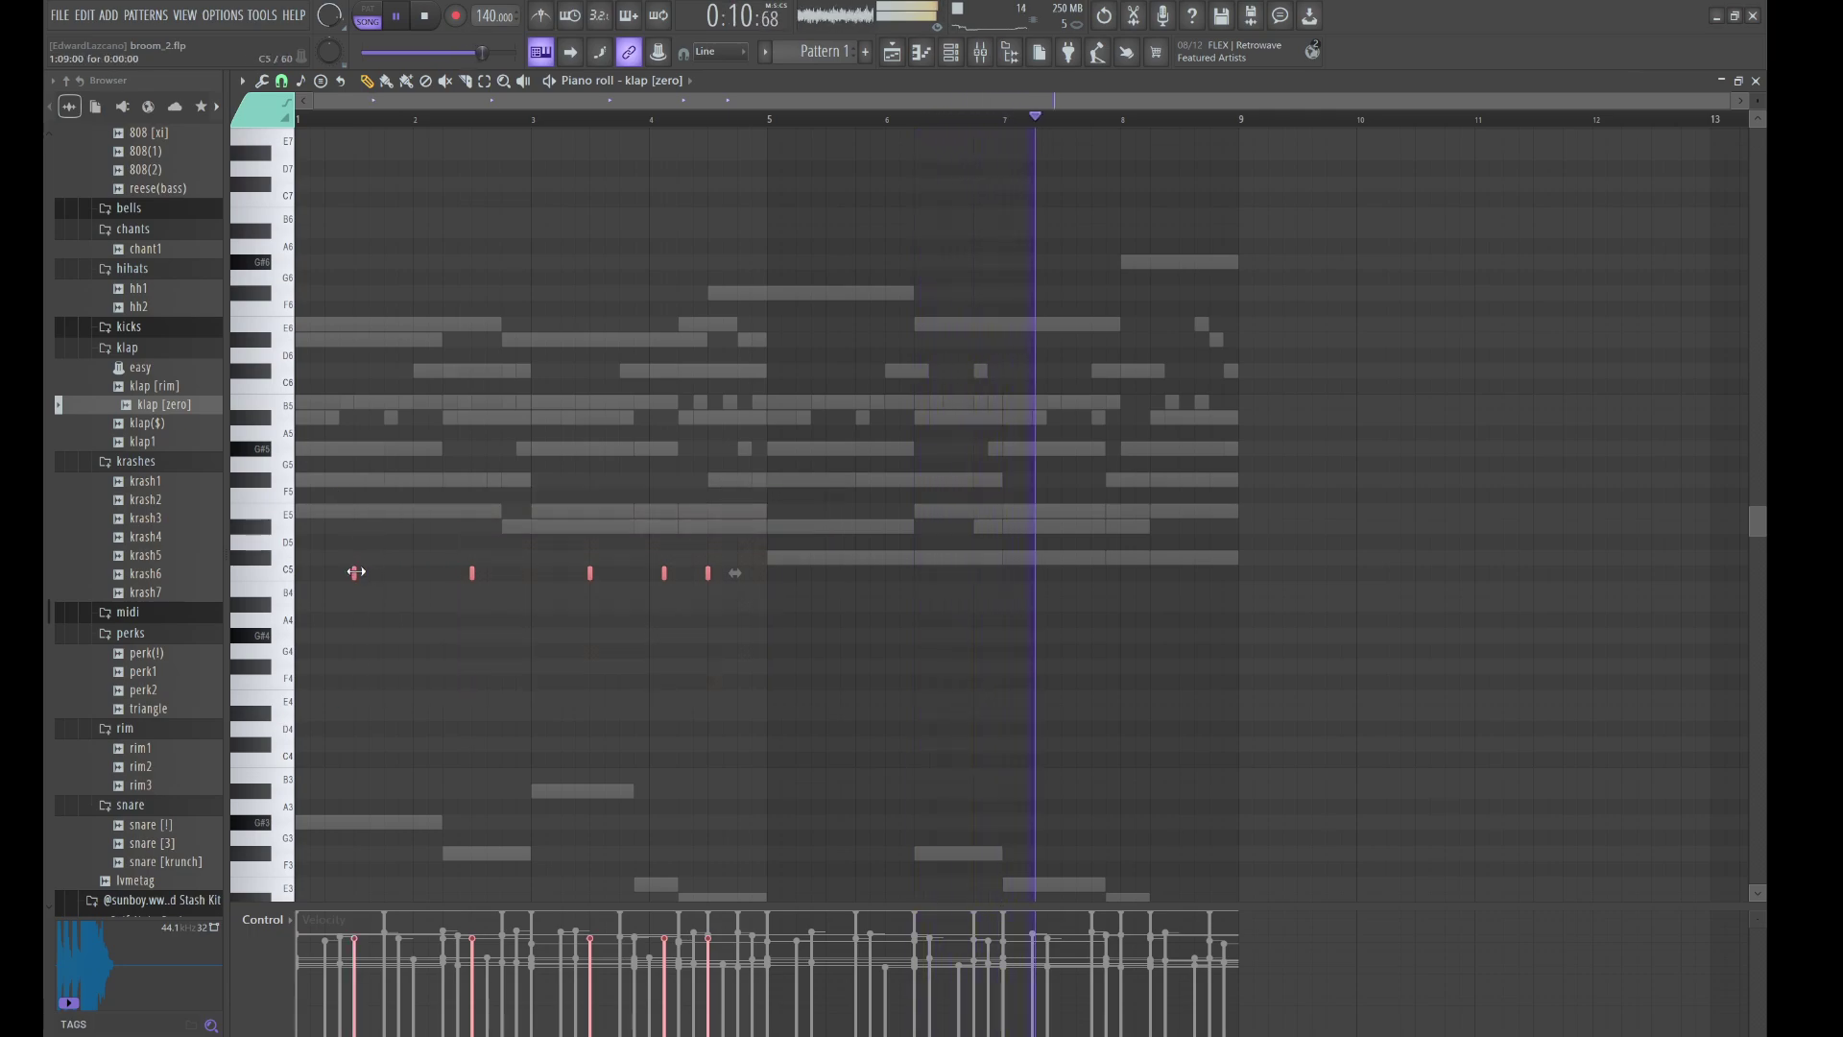
pyautogui.hotkey('ctrl', 'b')
pyautogui.hotkey('shift', 'Right')
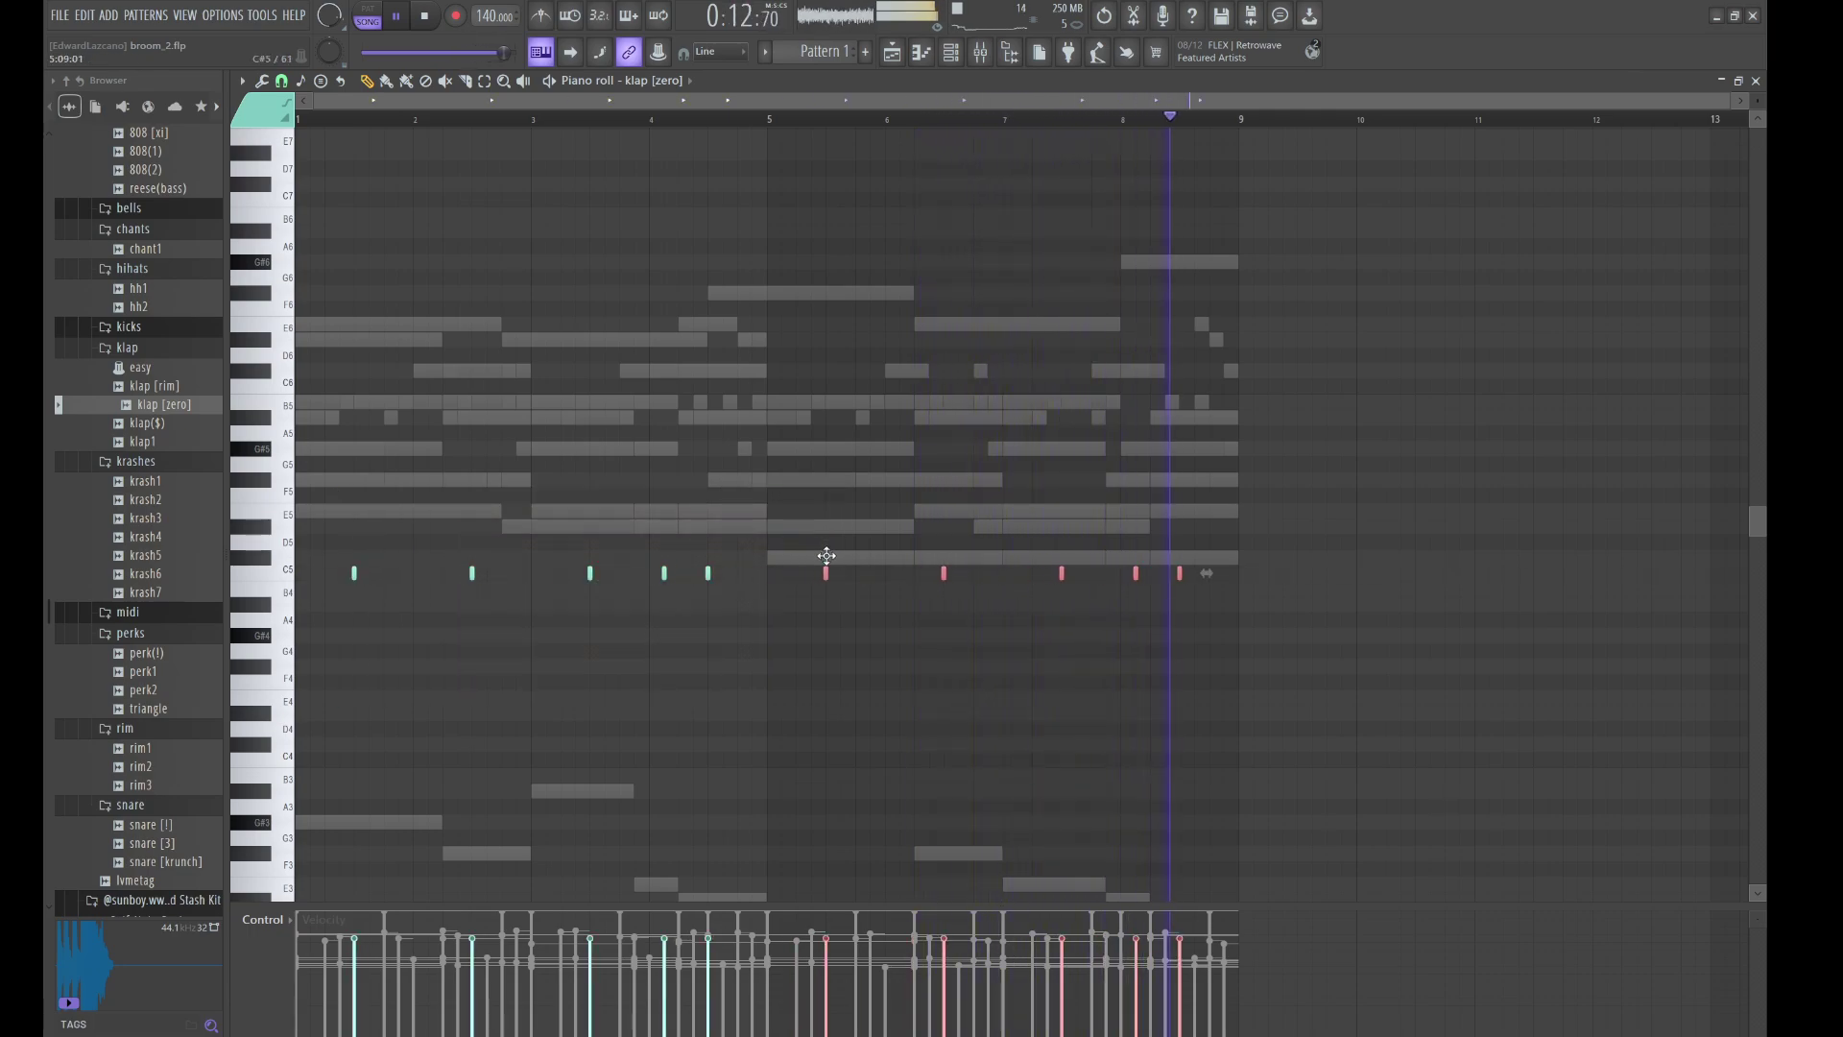
# - Add the snare [krunch] sample as a channel layered under klap [zero], following the same hit pattern
pyautogui.click(952, 54)
pyautogui.scroll(-4, 154, 568)
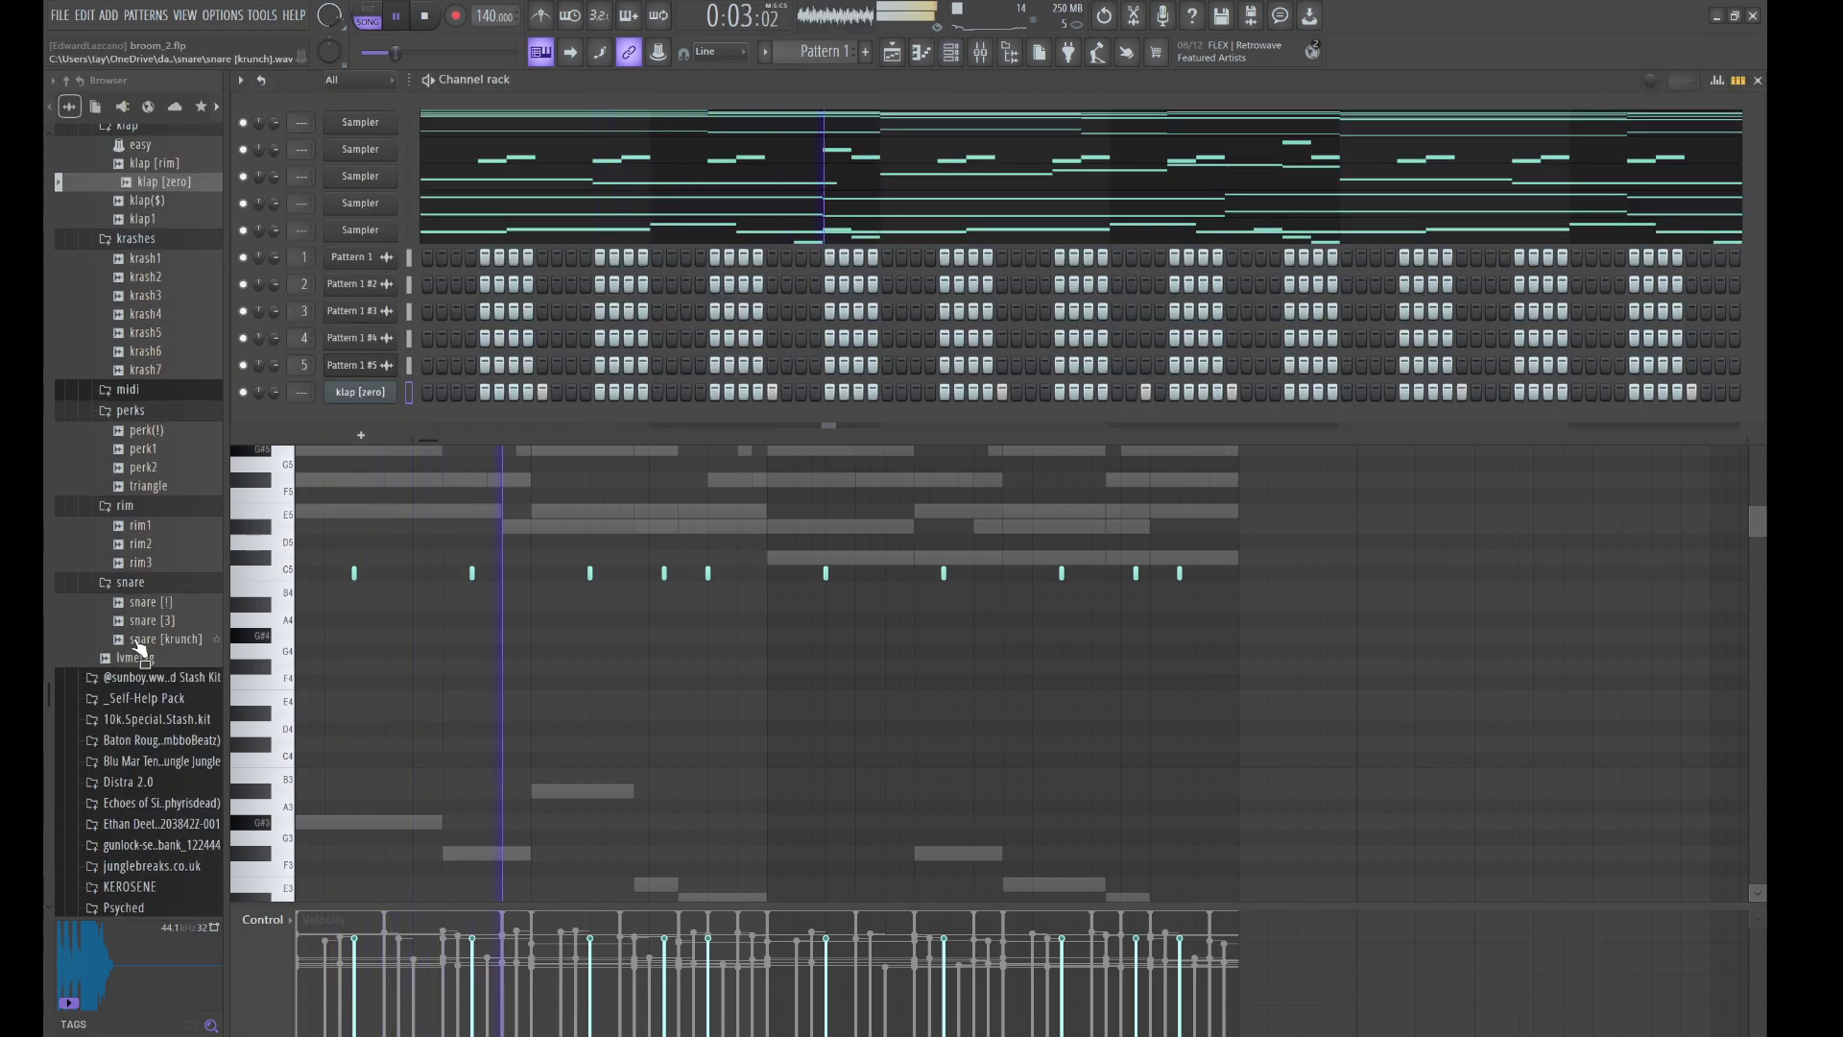
pyautogui.moveTo(163, 639); pyautogui.dragTo(349, 408)
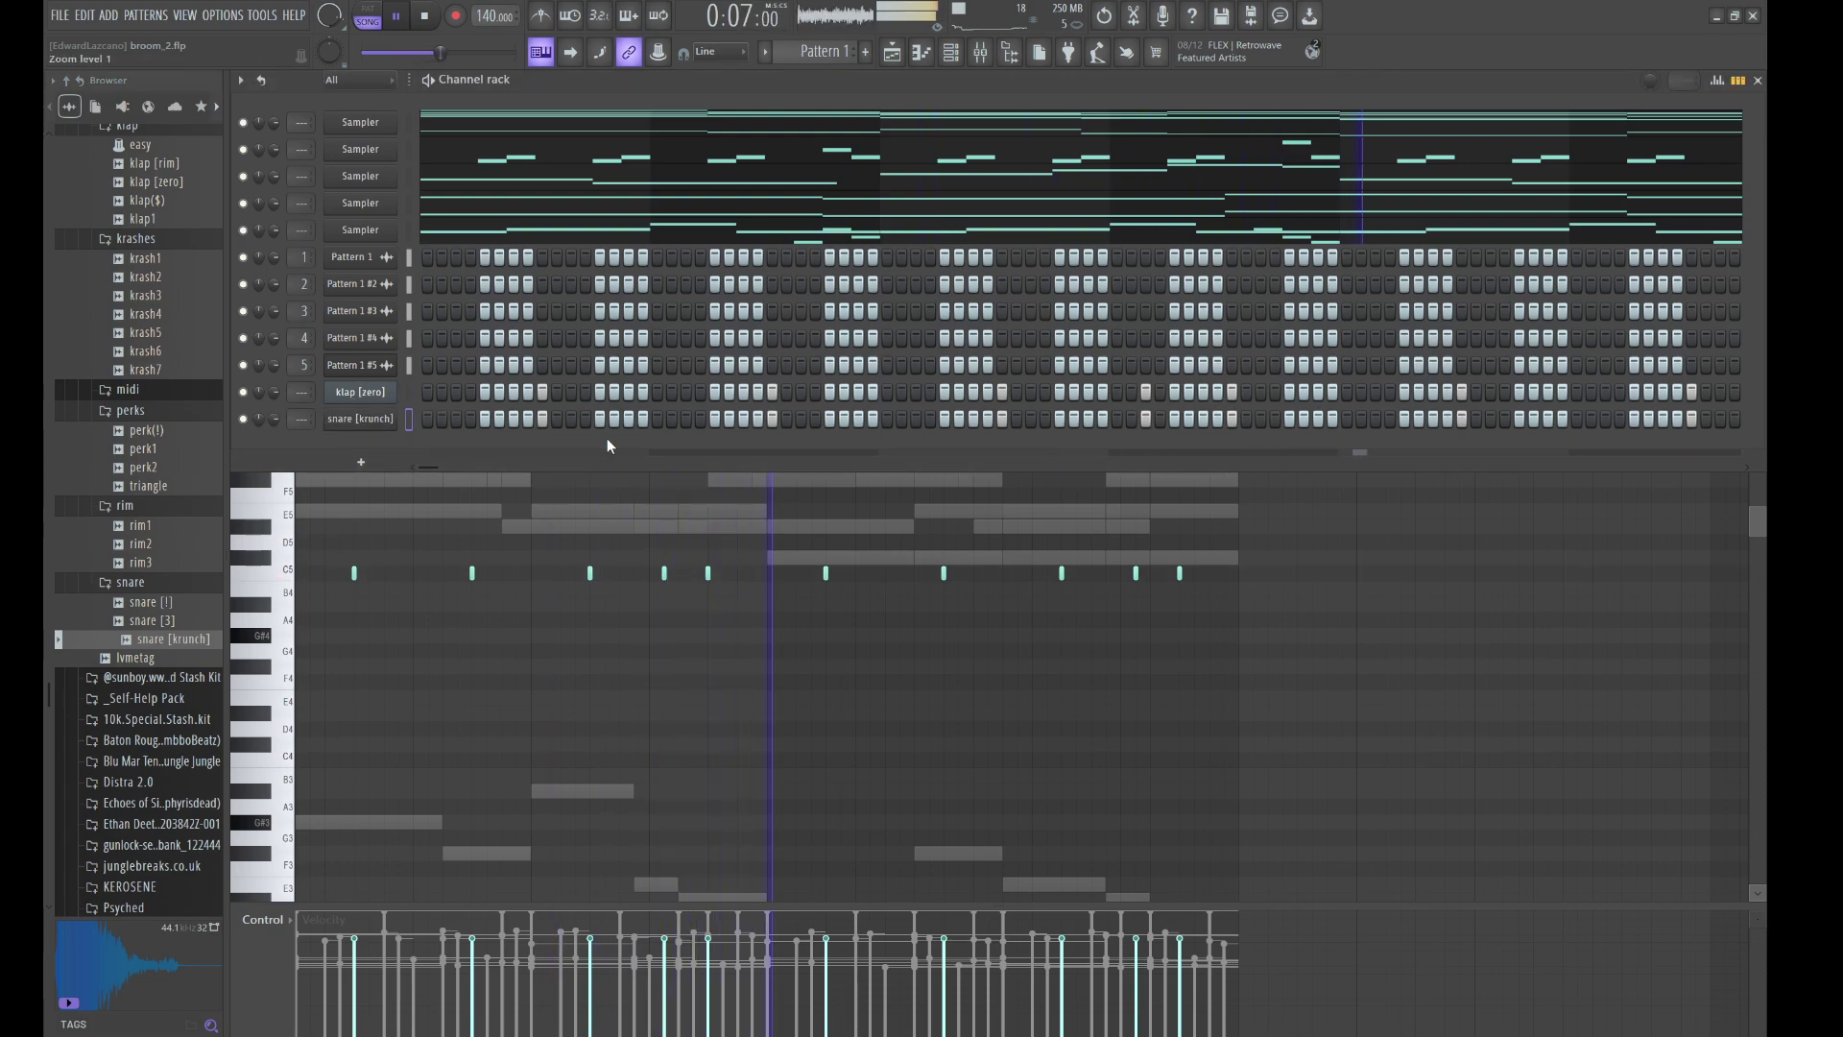
pyautogui.click(379, 420)
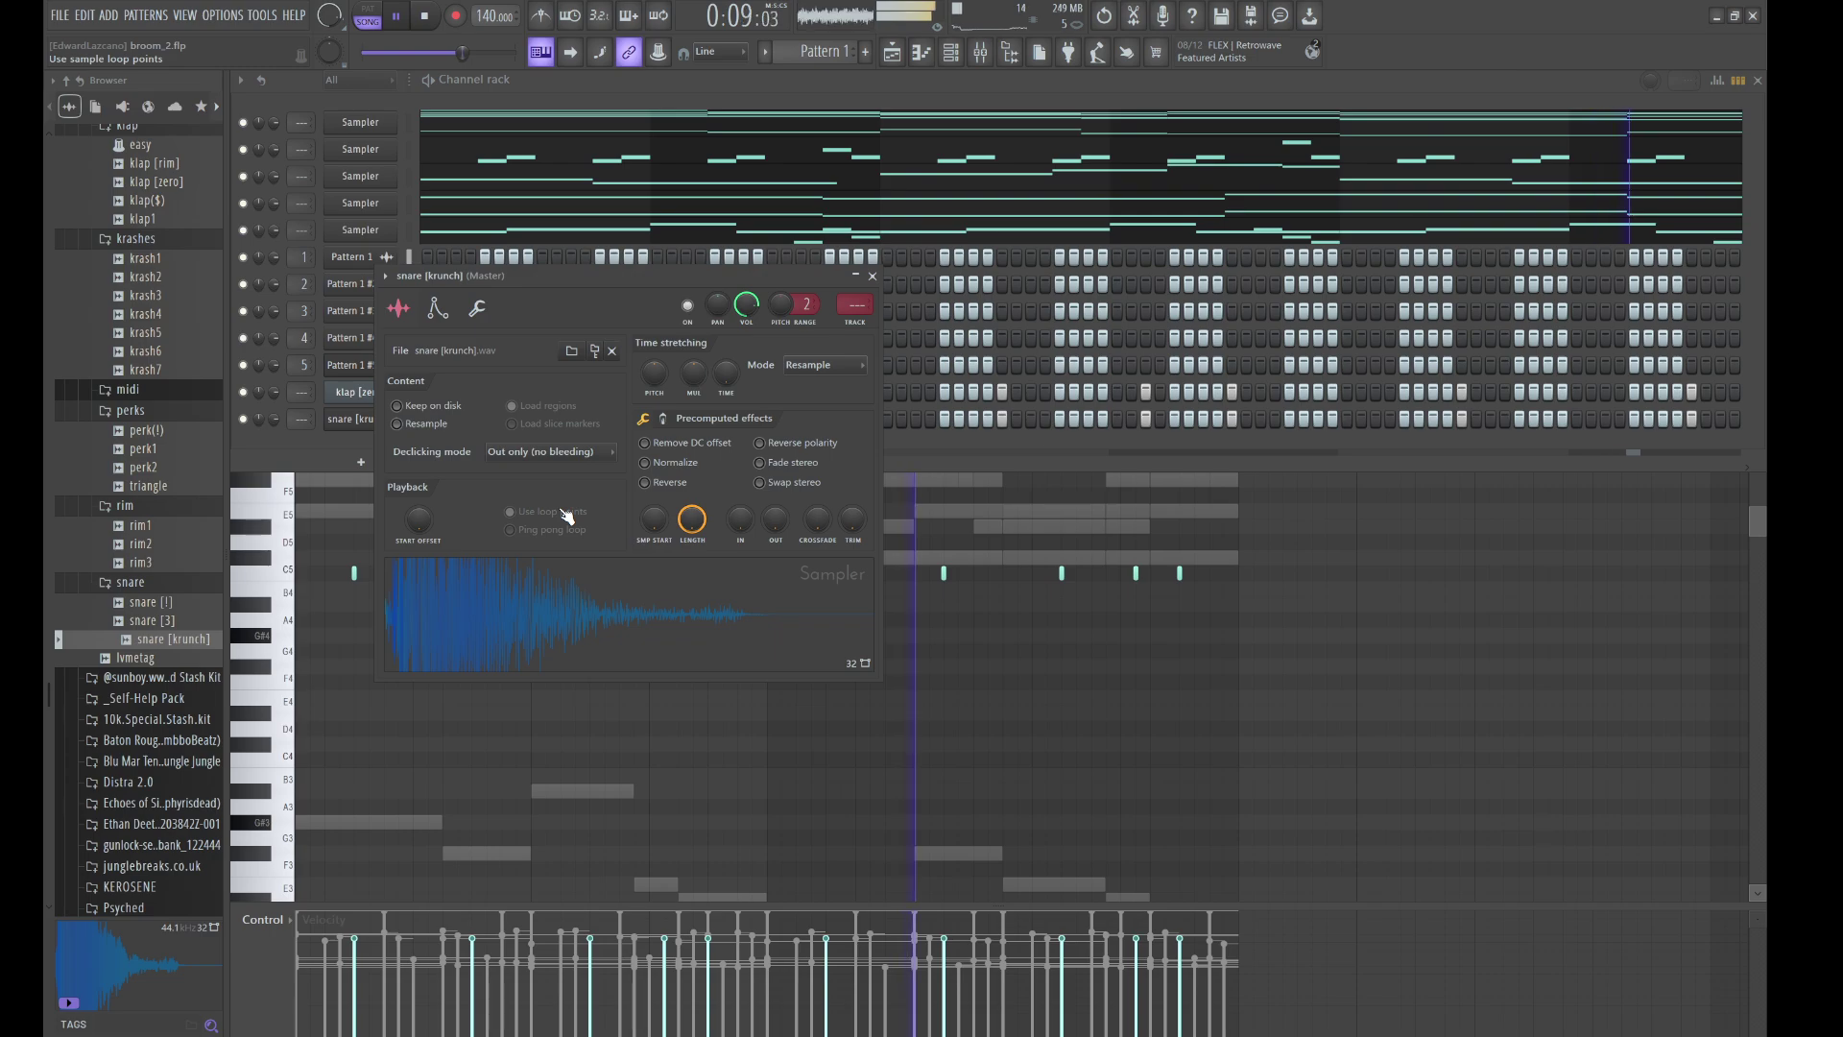
pyautogui.click(561, 96)
# - Add the hh2 hi-hat sample from the hihats folder as a channel
pyautogui.scroll(6, 141, 421)
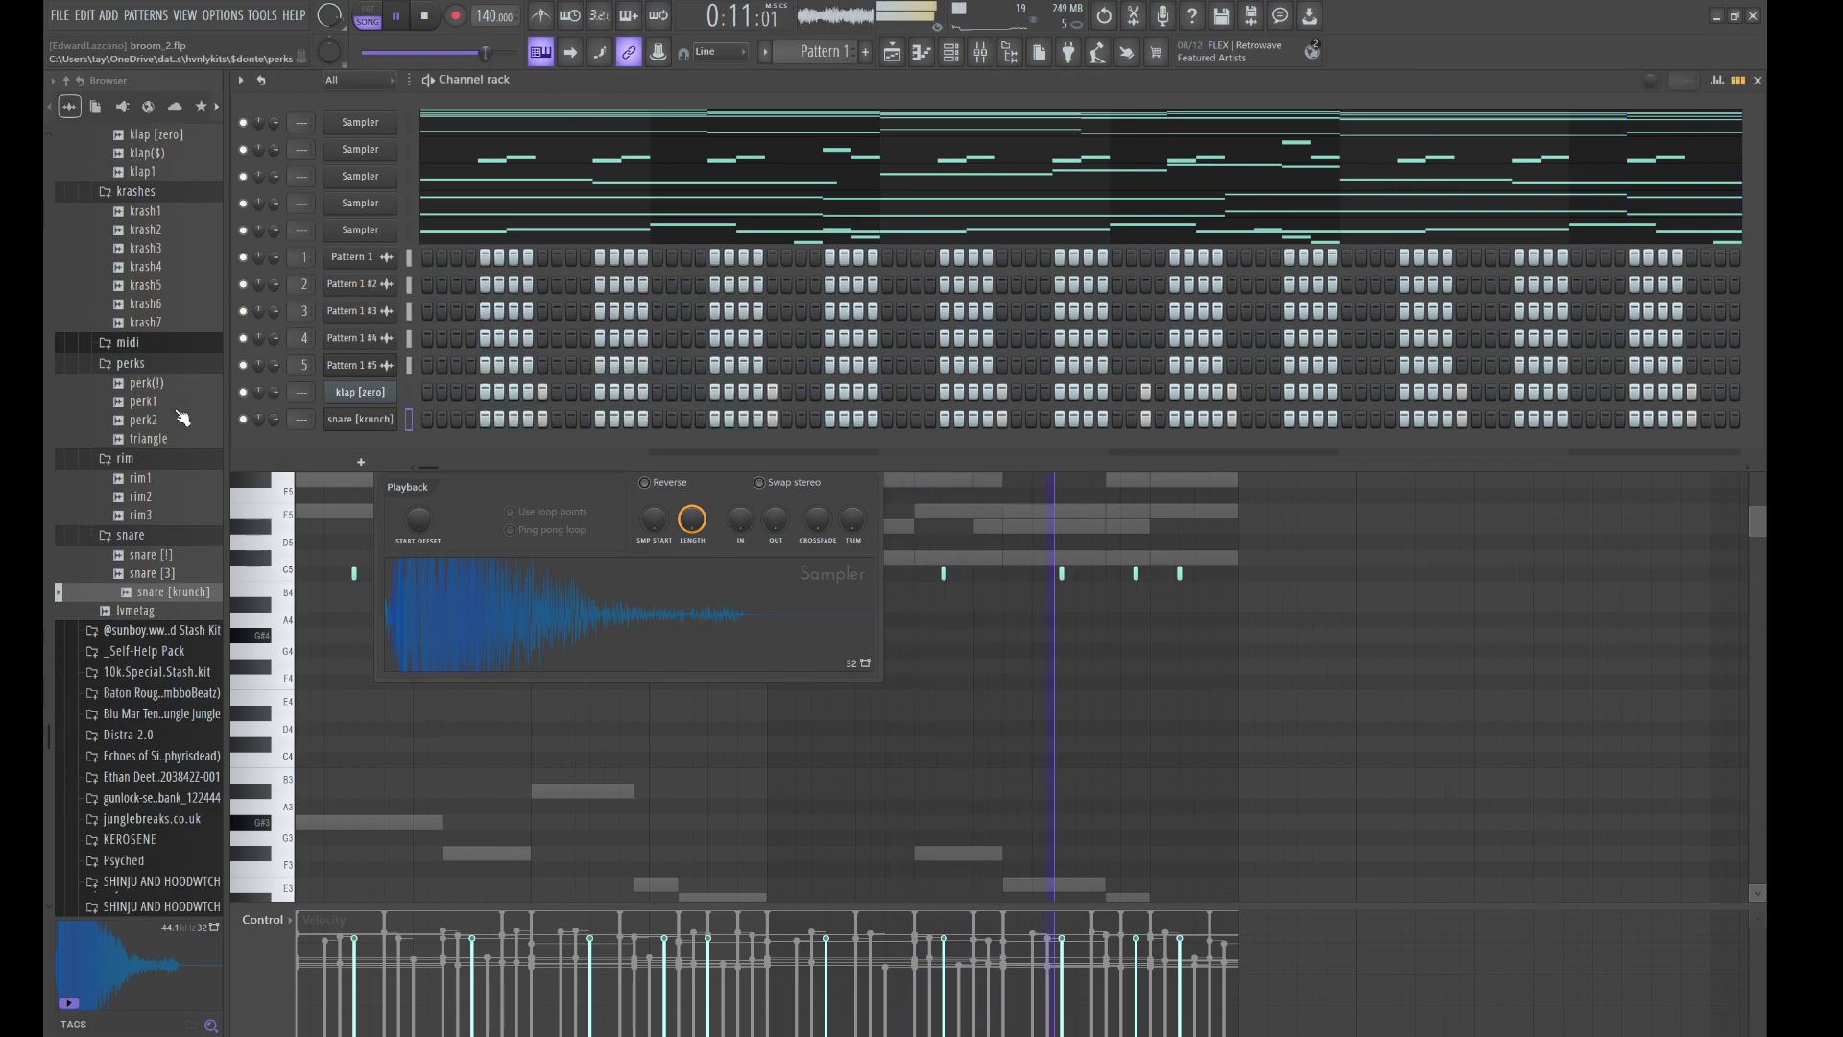
pyautogui.click(141, 421)
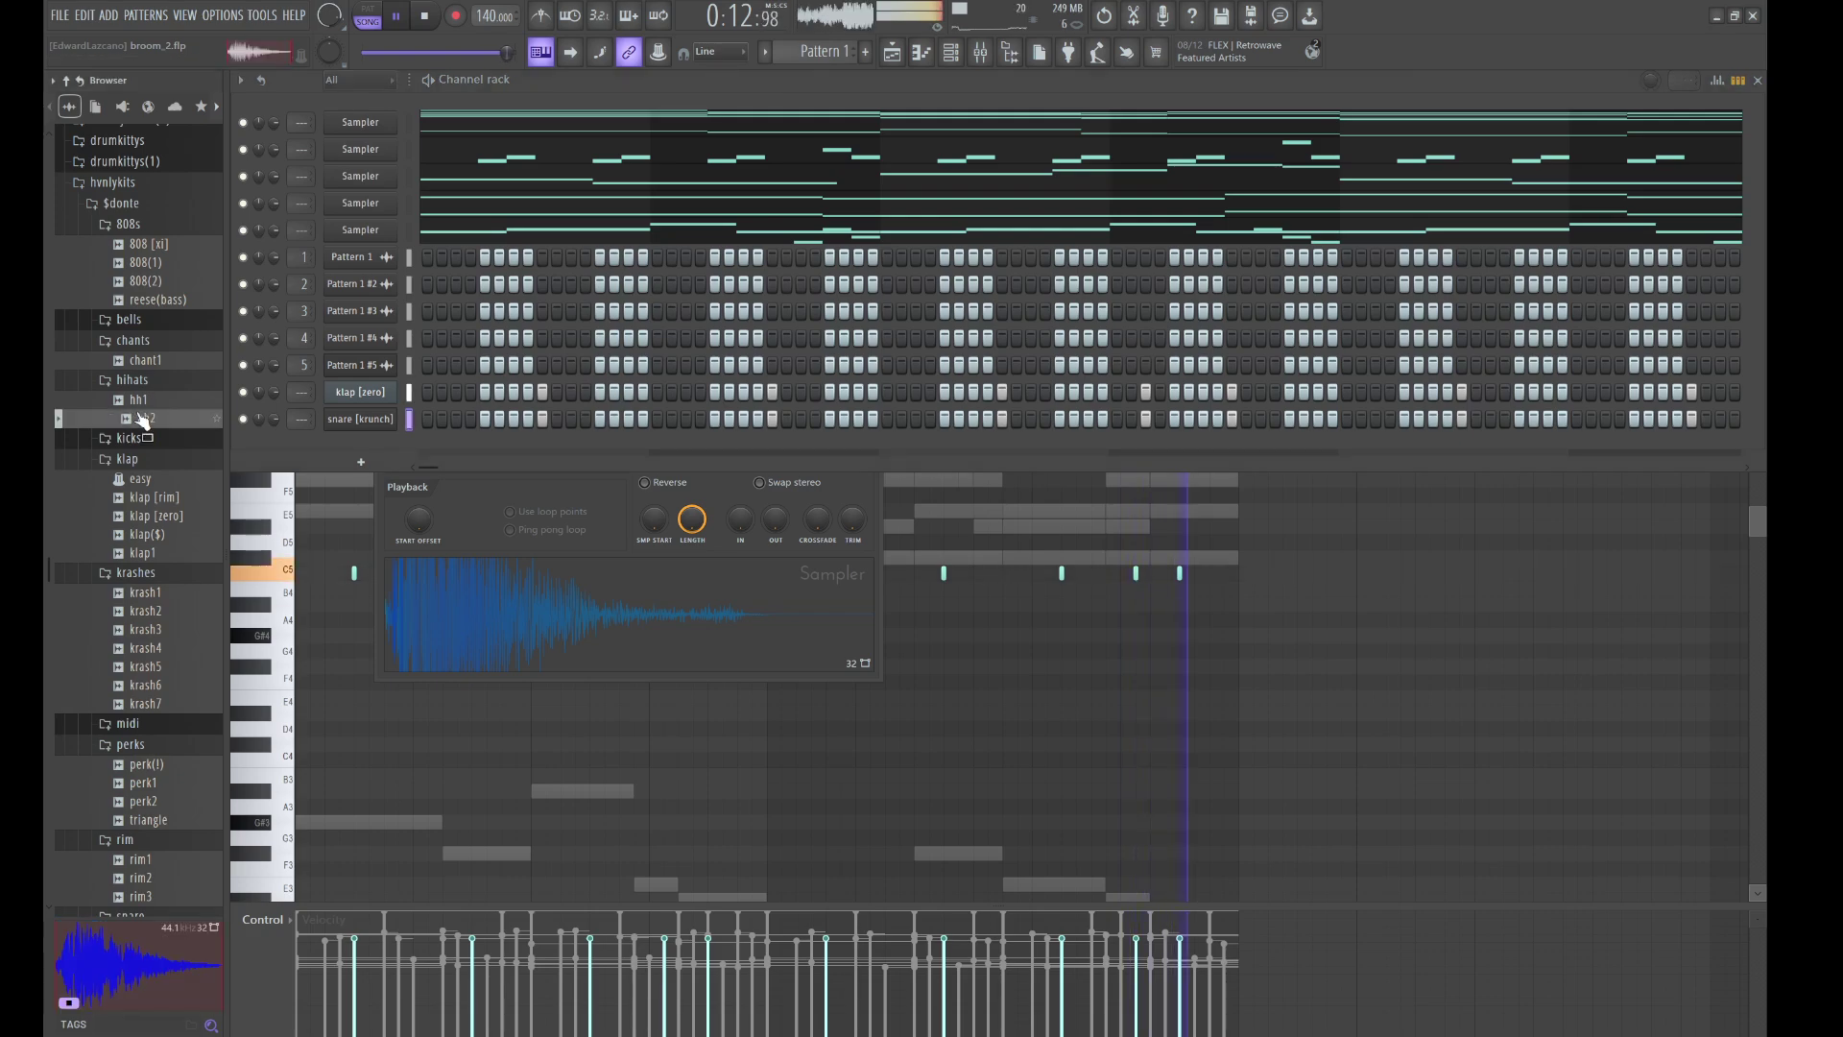
pyautogui.moveTo(231, 429); pyautogui.dragTo(422, 449)
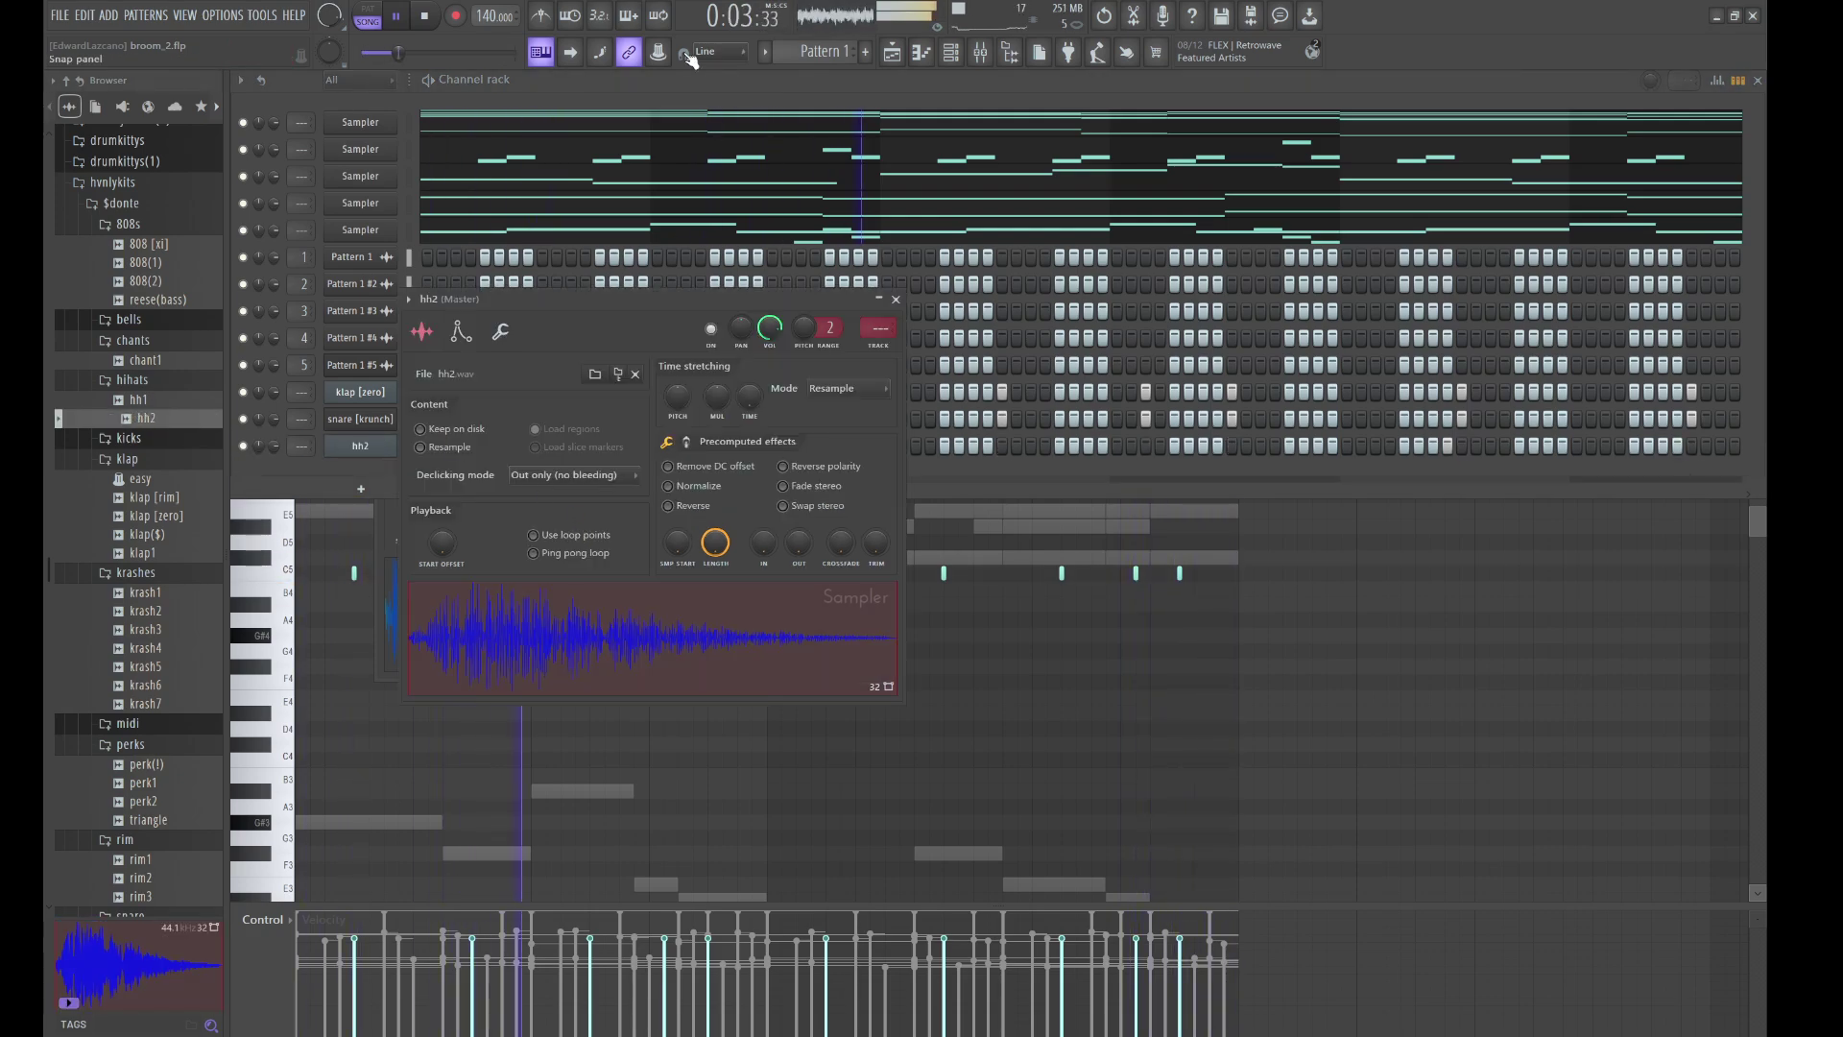
pyautogui.click(606, 83)
# - Program hh2 hits on steps 1–3, 7 and 15 of bar 1 and steps 3, 5, 7, 11 and 15 of bar 2
pyautogui.moveTo(428, 450); pyautogui.dragTo(457, 452)
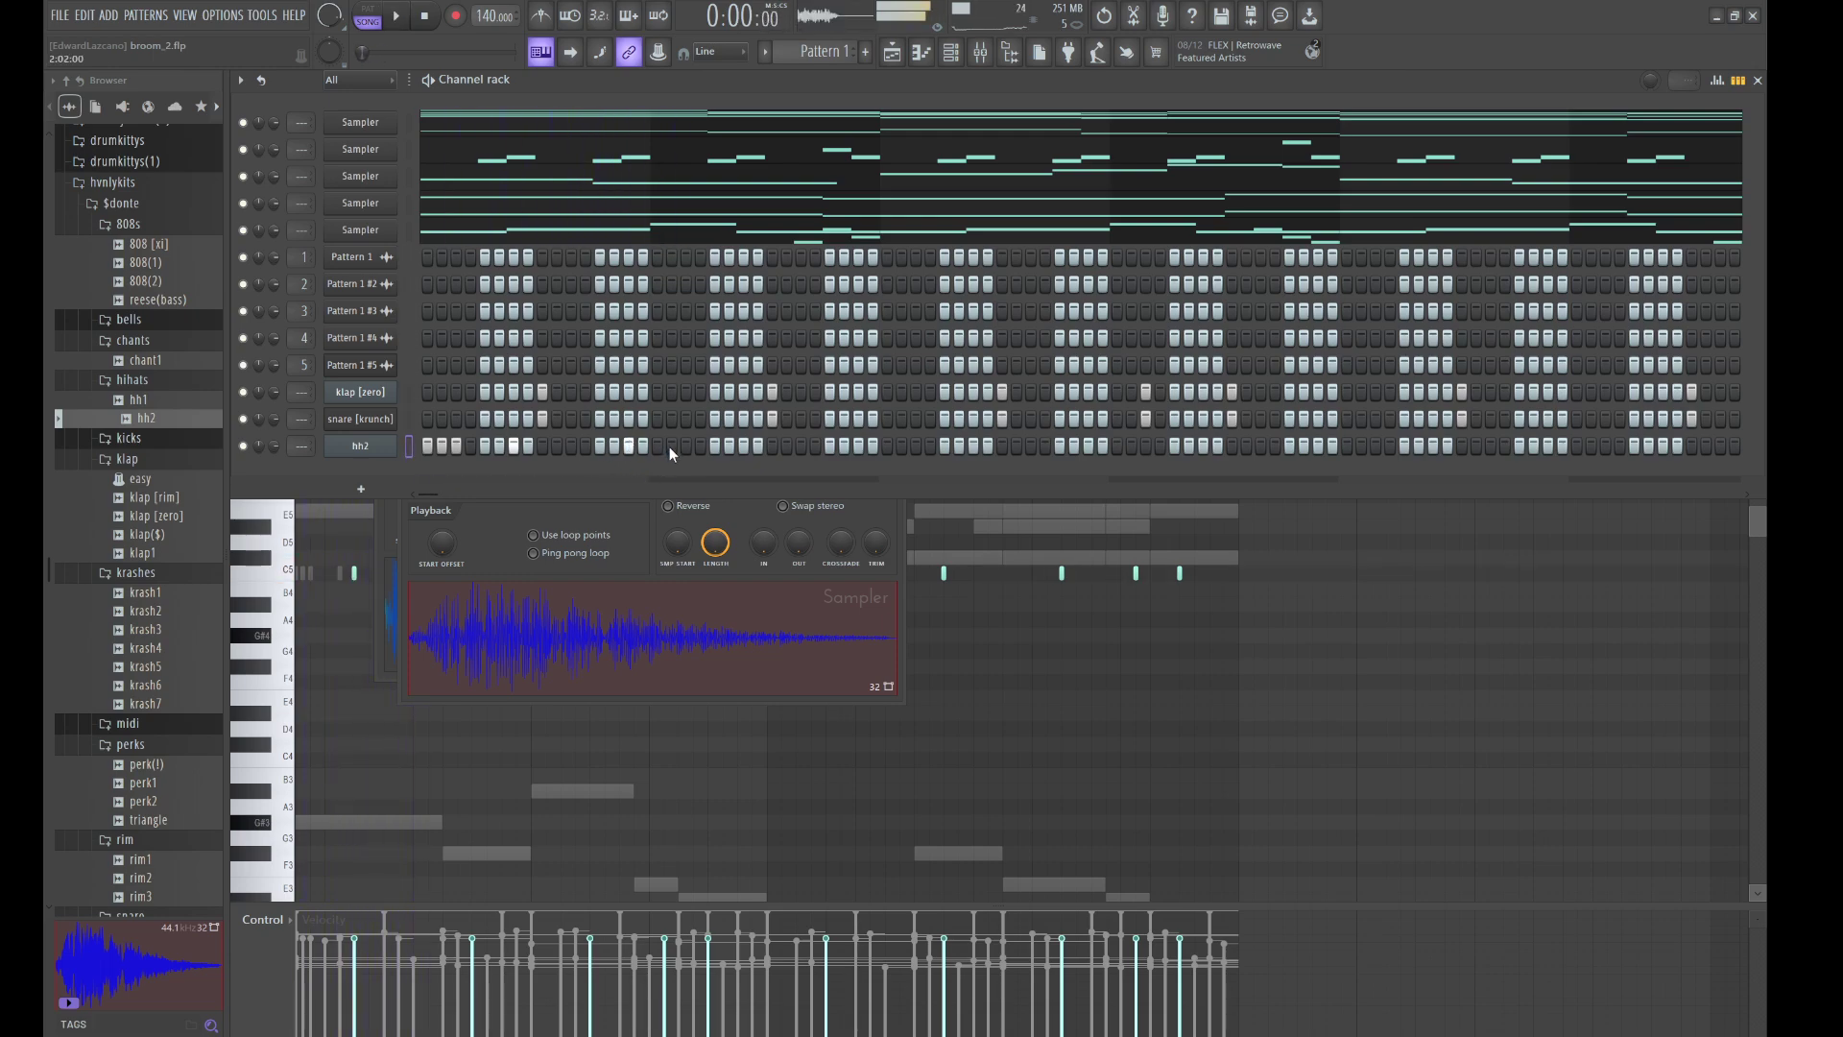
pyautogui.press('space')
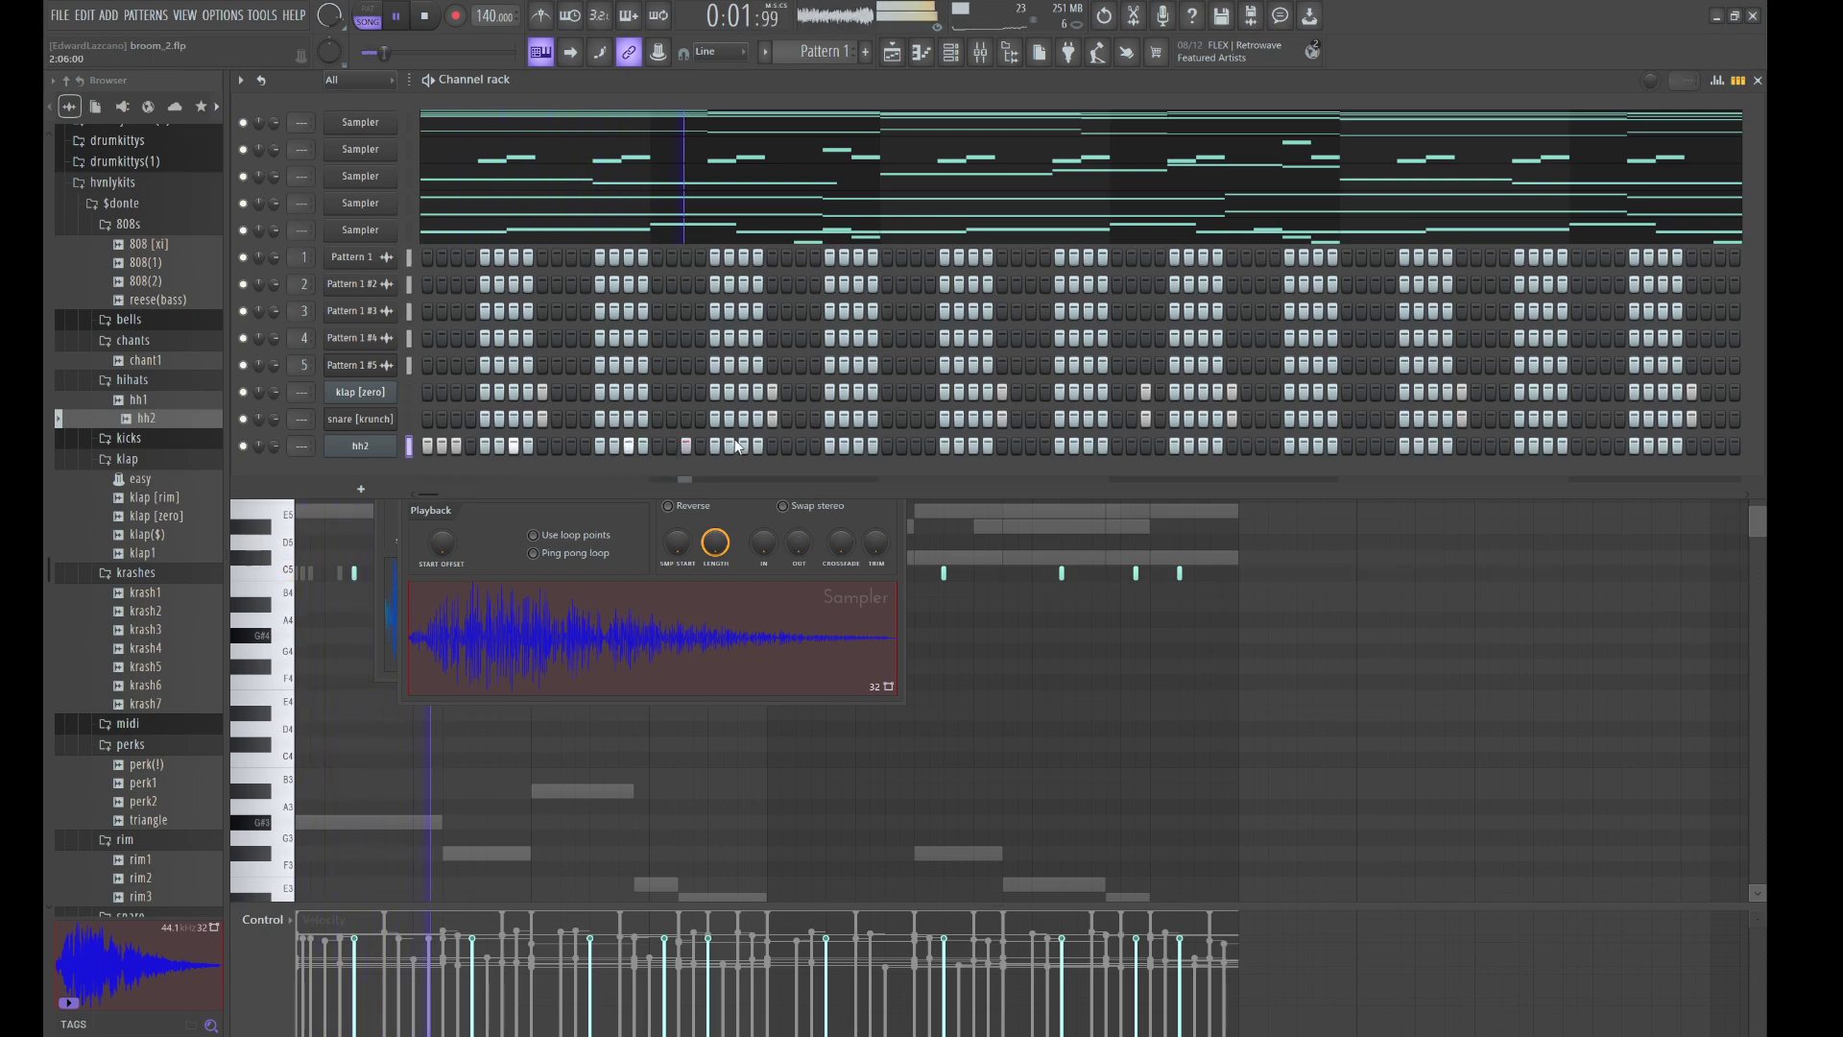
pyautogui.press('space')
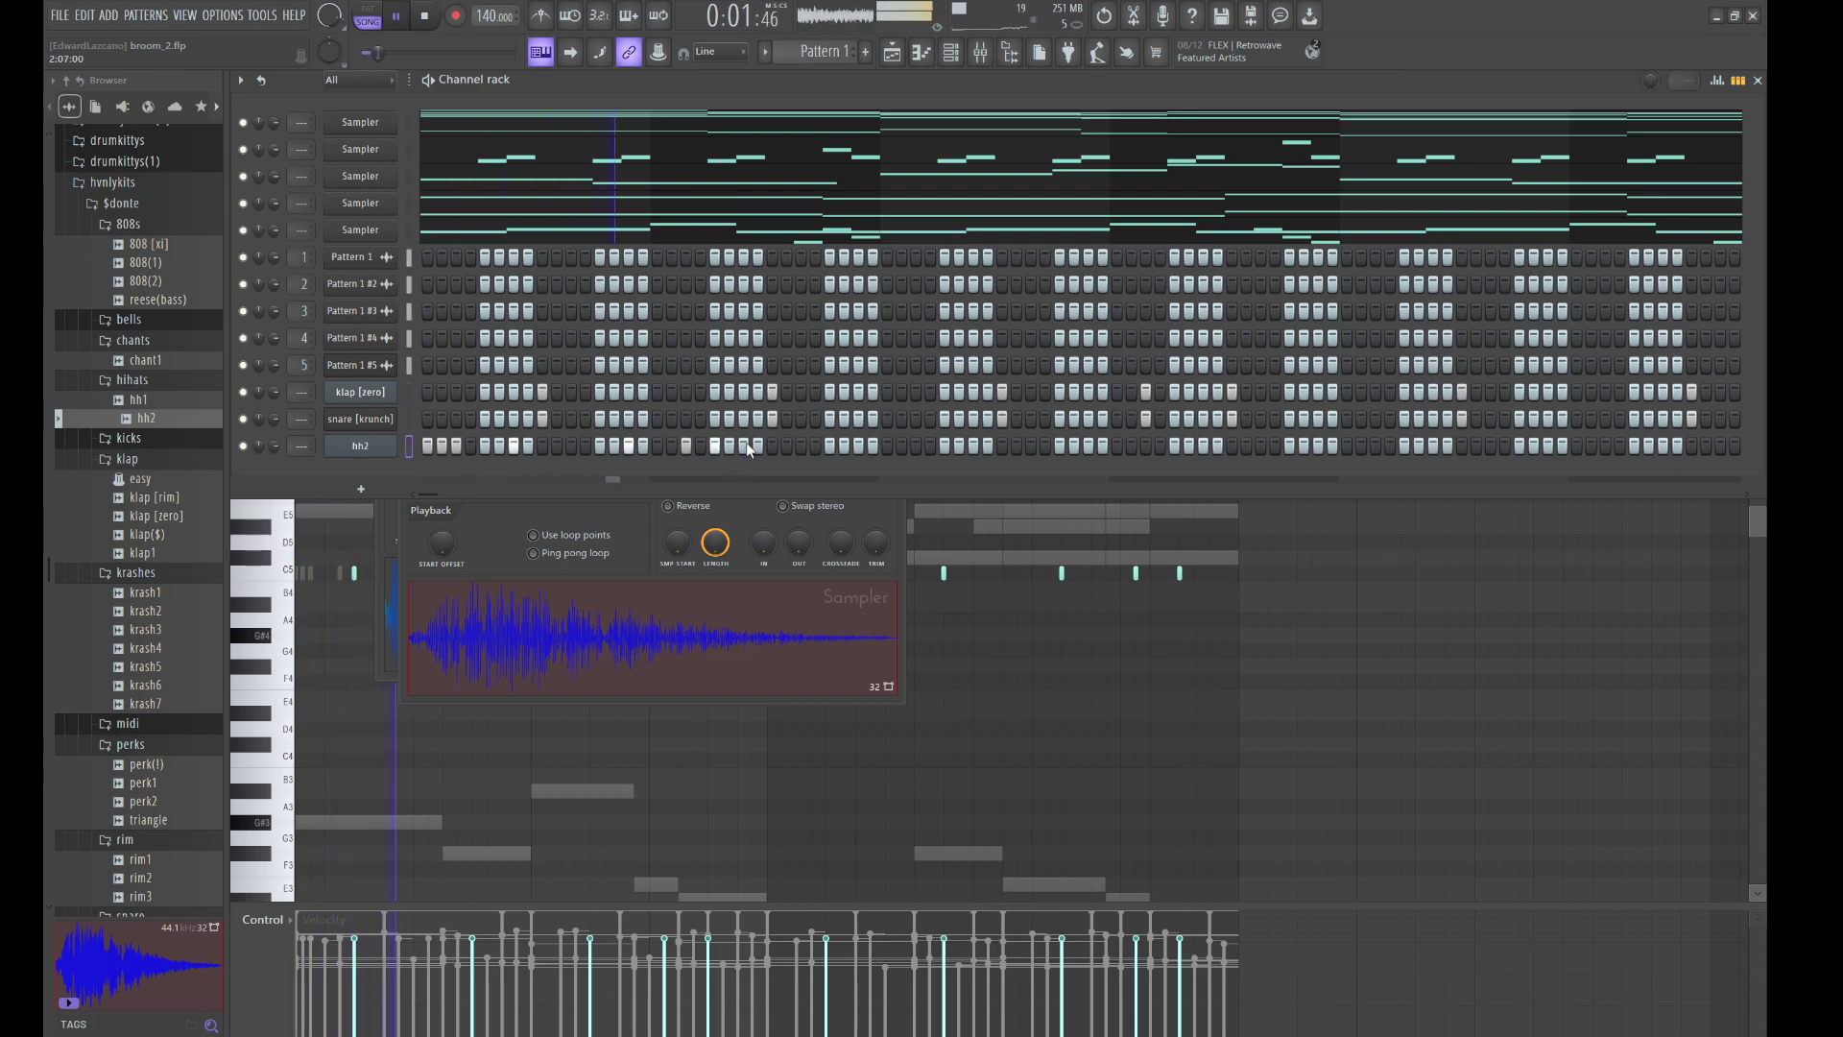
pyautogui.click(801, 446)
pyautogui.click(872, 446)
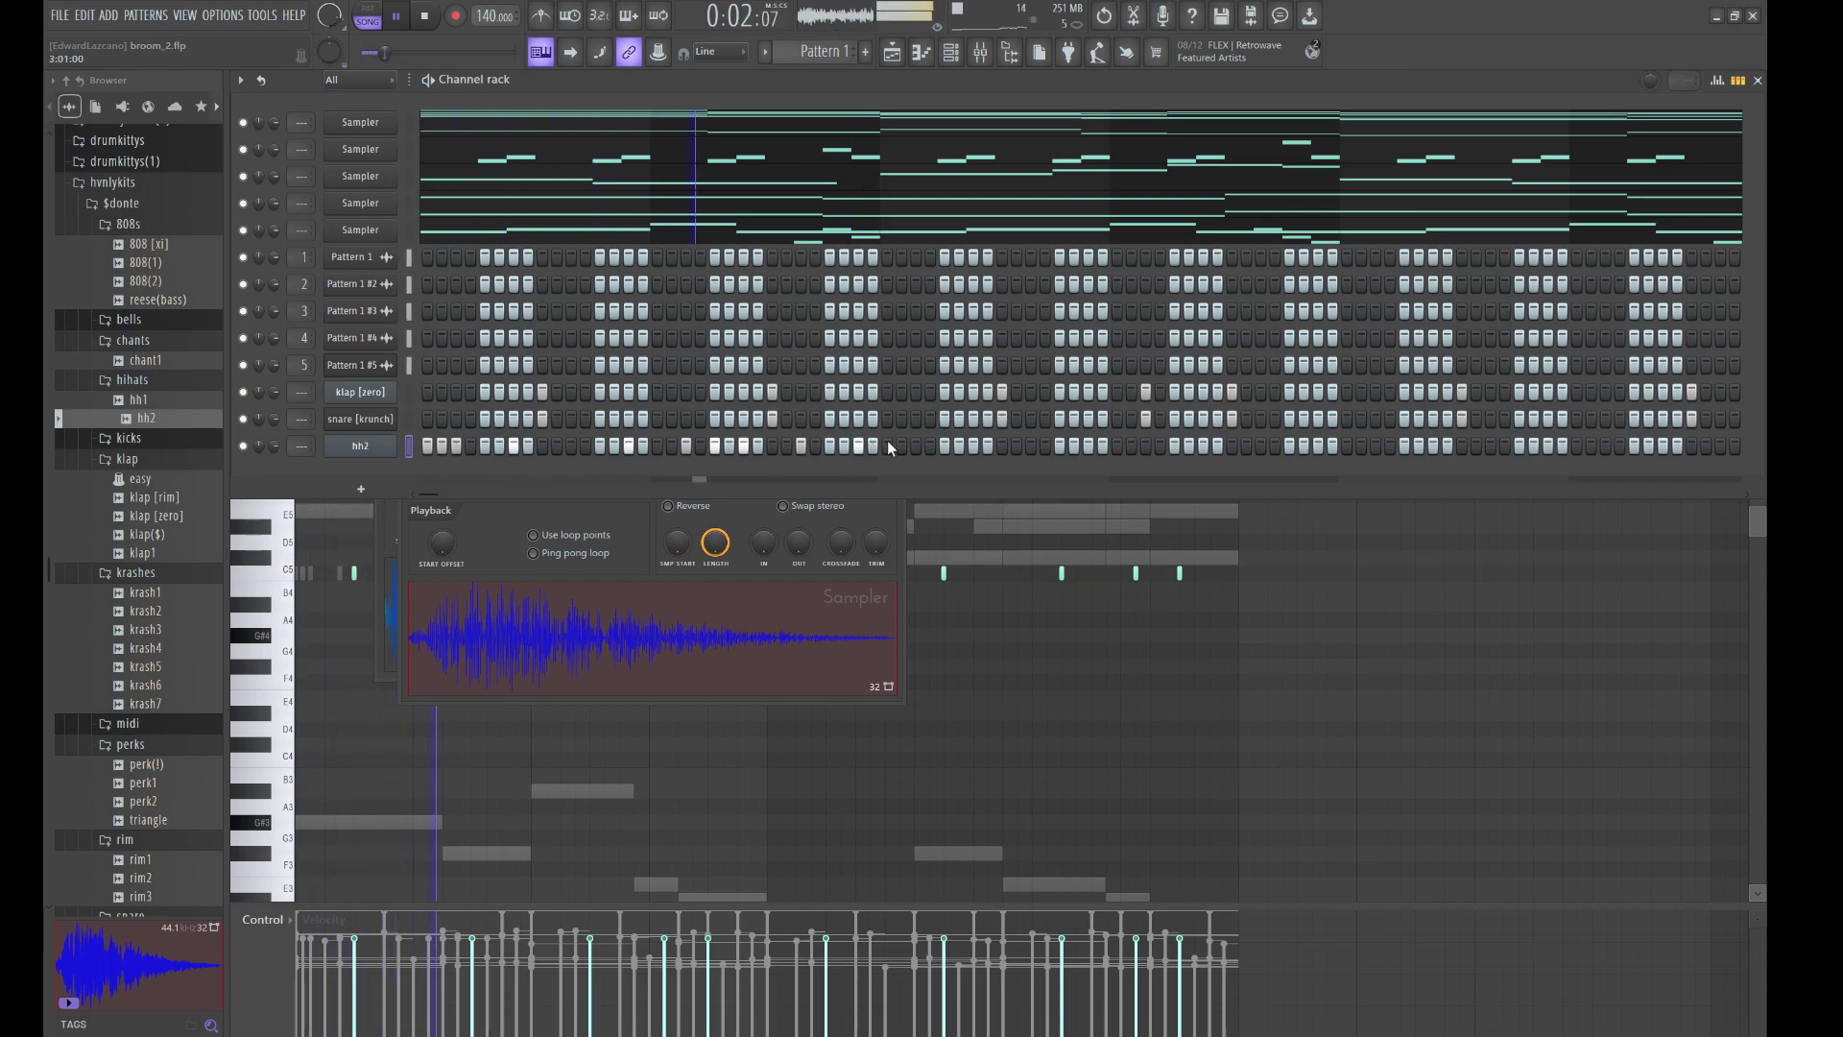
# - Program hh2 hits on steps 1–3, 7, 11, 13 and 15 of bar 3
pyautogui.click(887, 446)
pyautogui.click(902, 445)
pyautogui.click(916, 445)
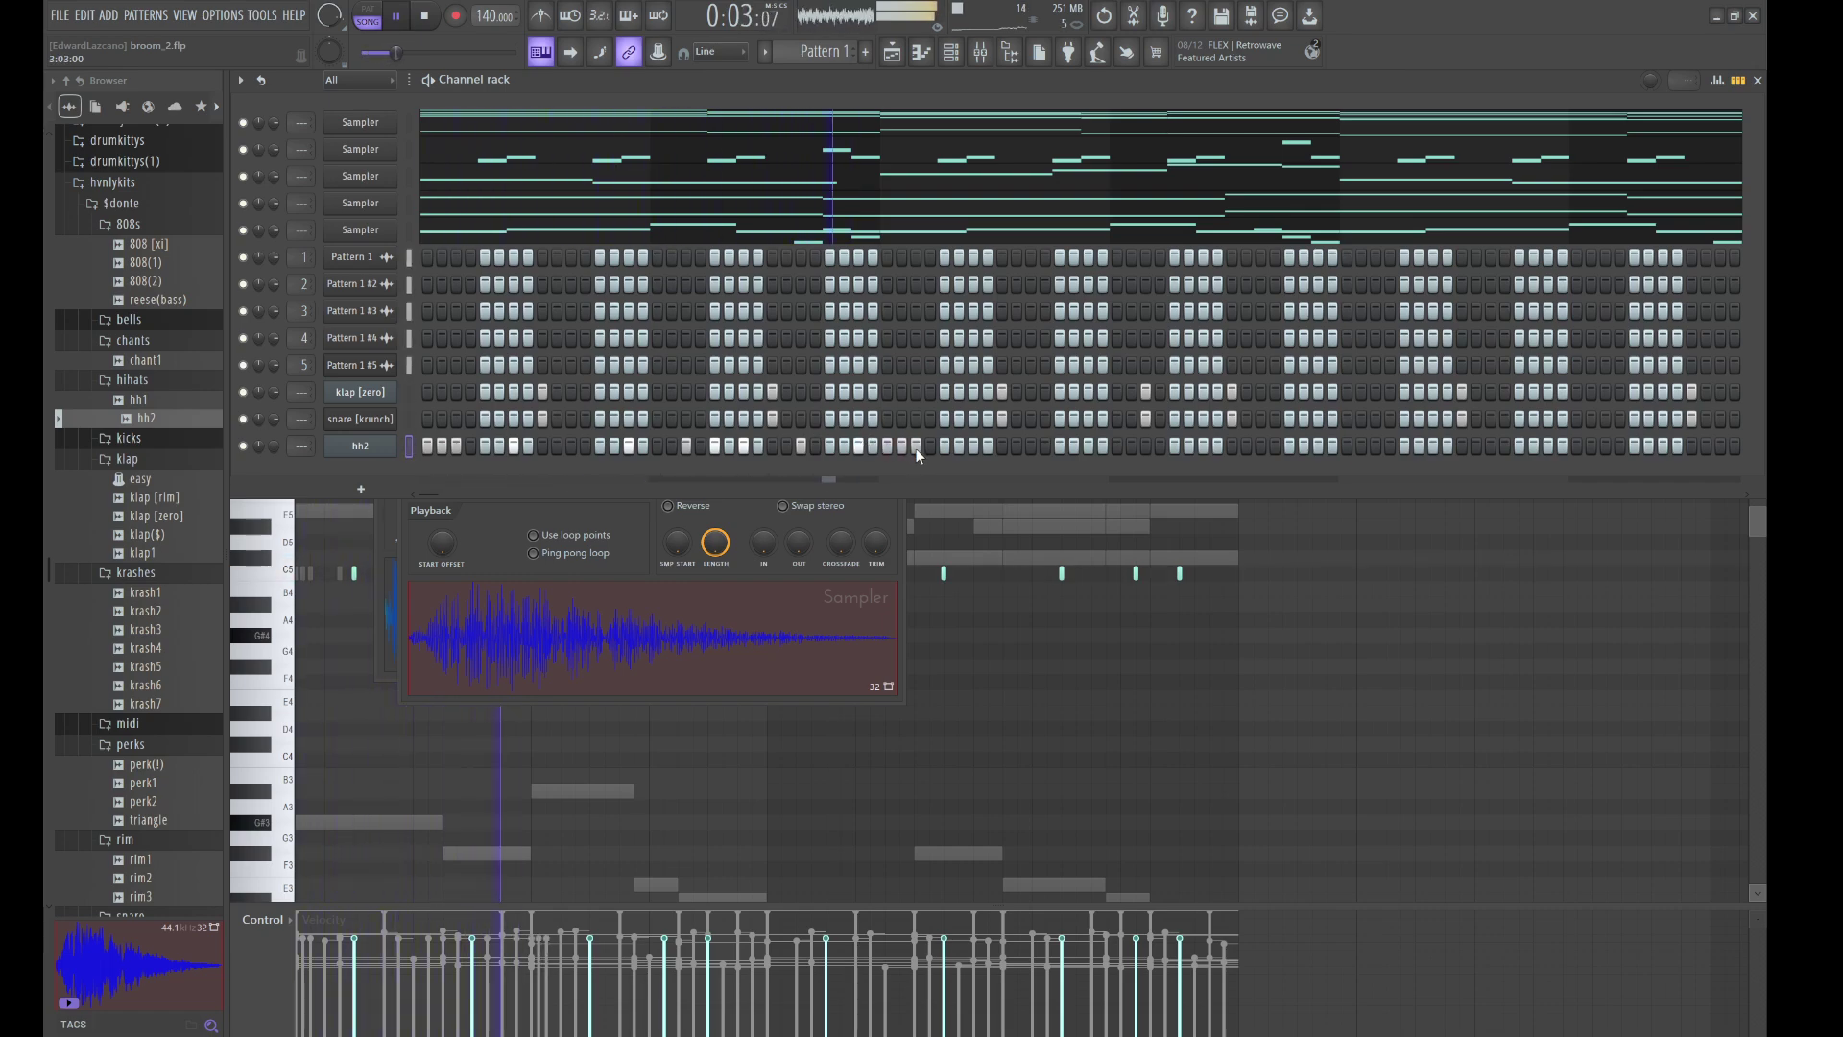
pyautogui.click(975, 444)
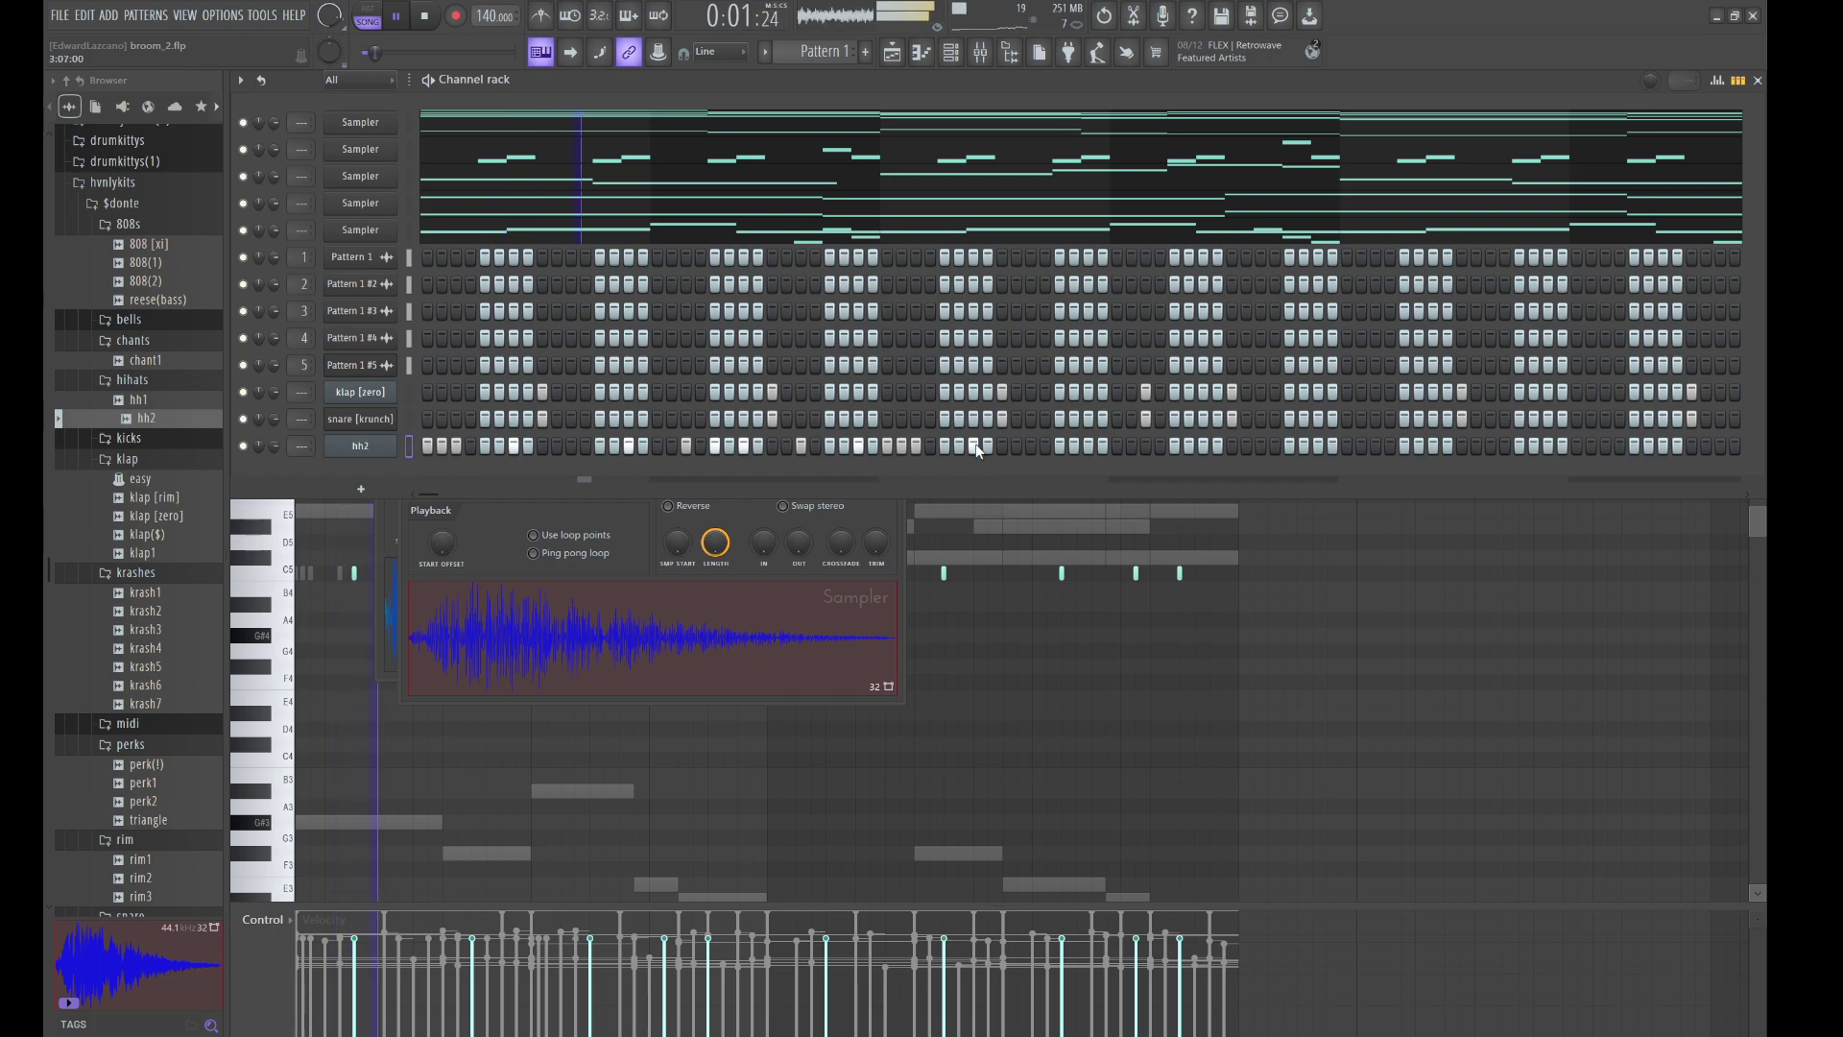
pyautogui.click(1032, 445)
pyautogui.click(1060, 445)
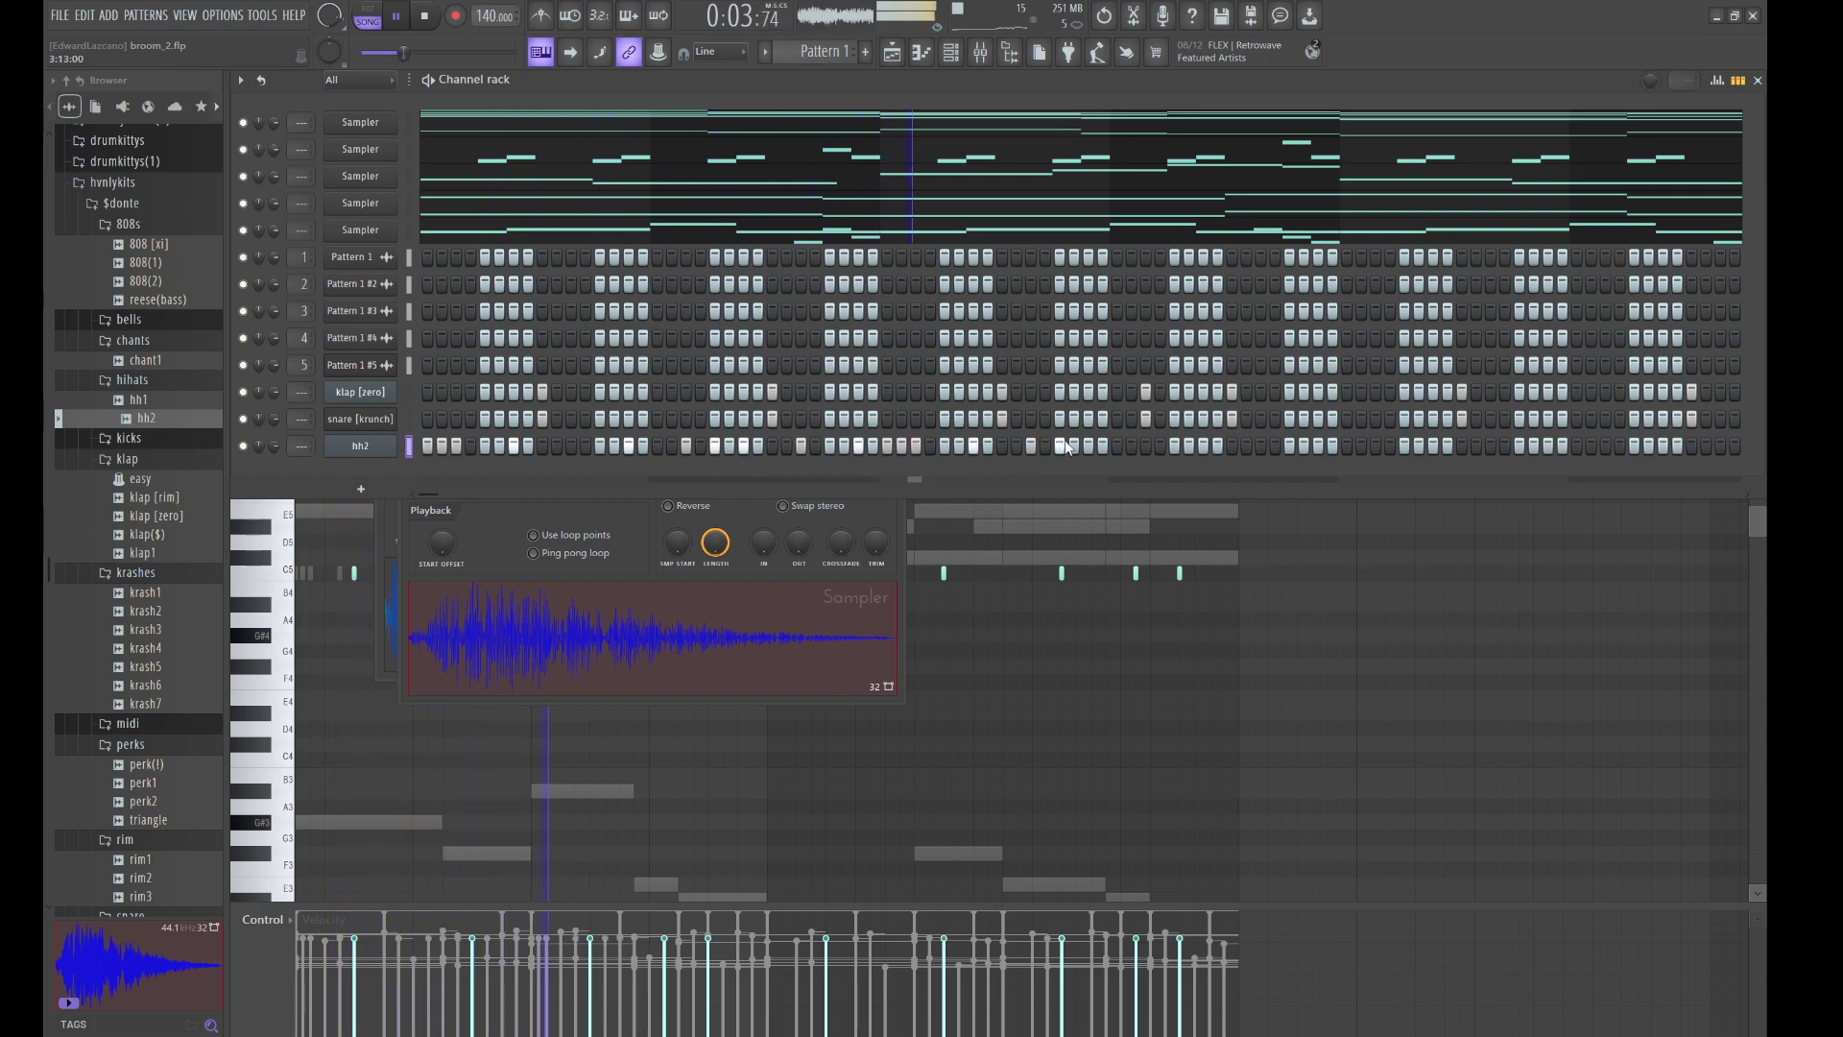
pyautogui.click(1089, 445)
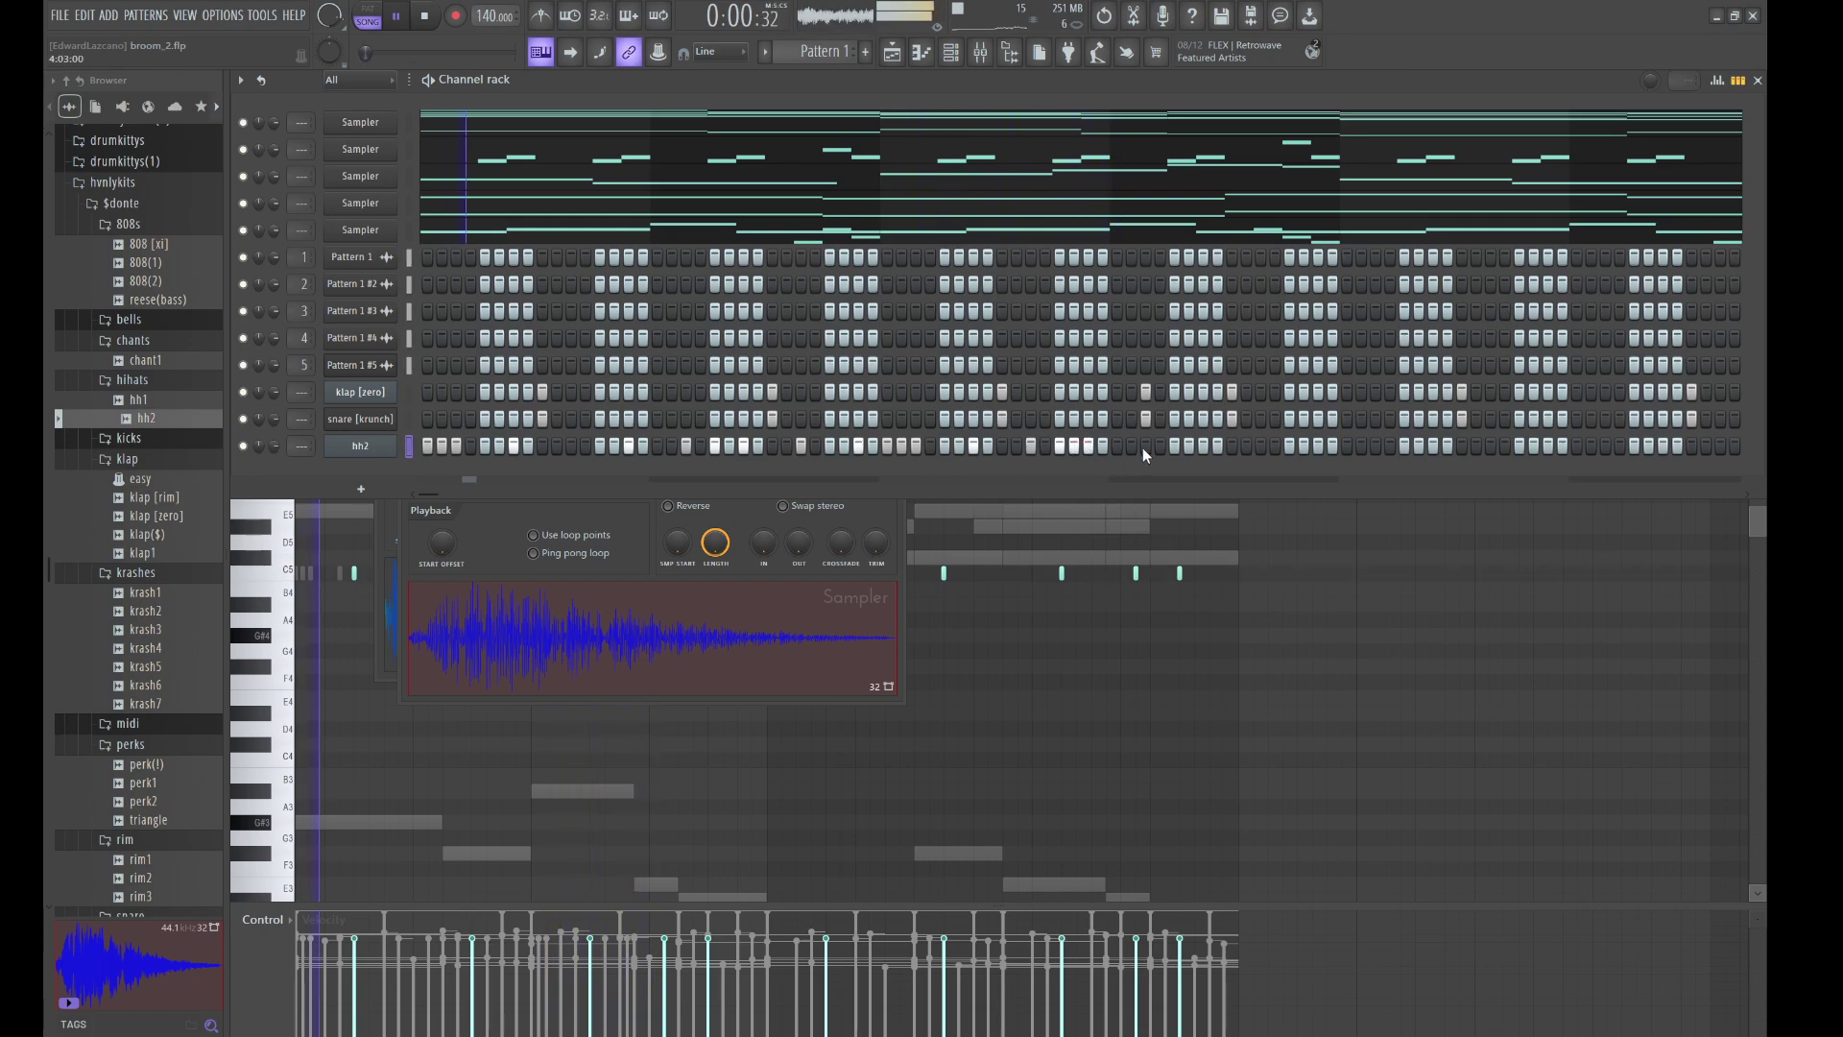
# - Continue the hh2 pattern through bar 4, including hits on steps 11 and 15
pyautogui.click(1193, 446)
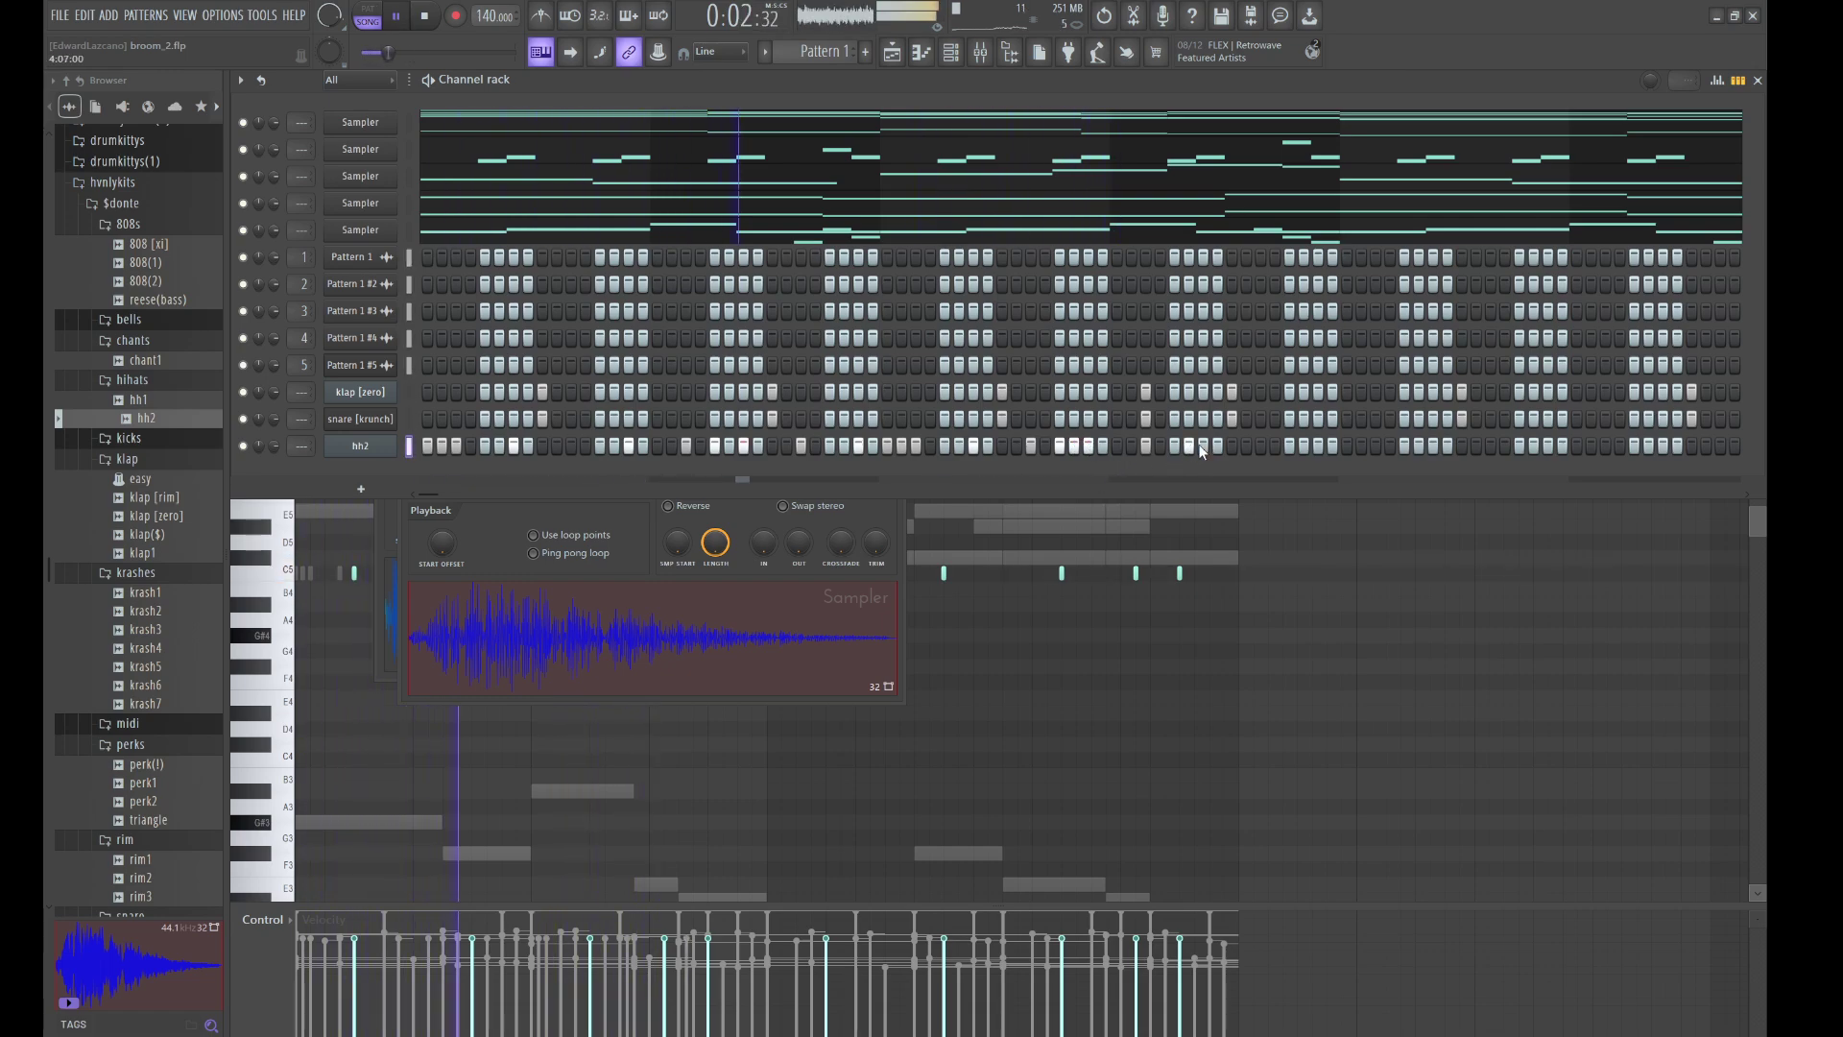
pyautogui.click(1260, 446)
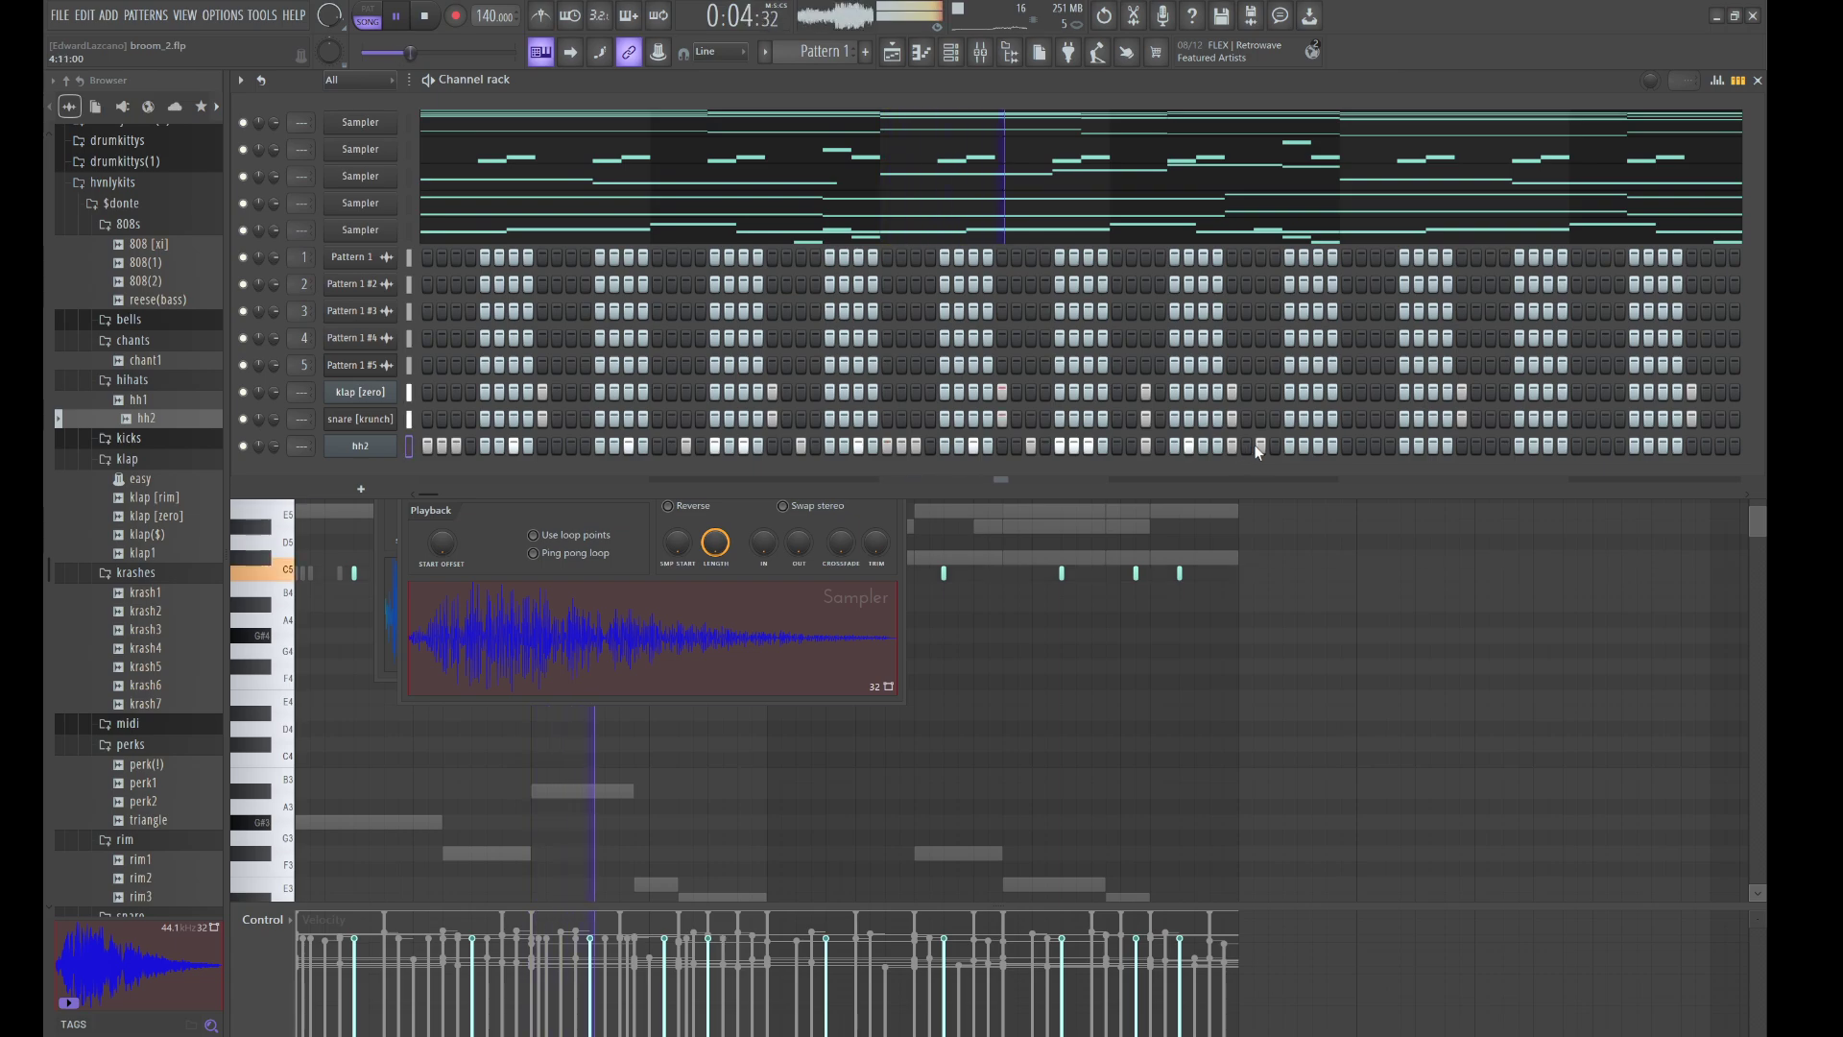
pyautogui.click(1319, 445)
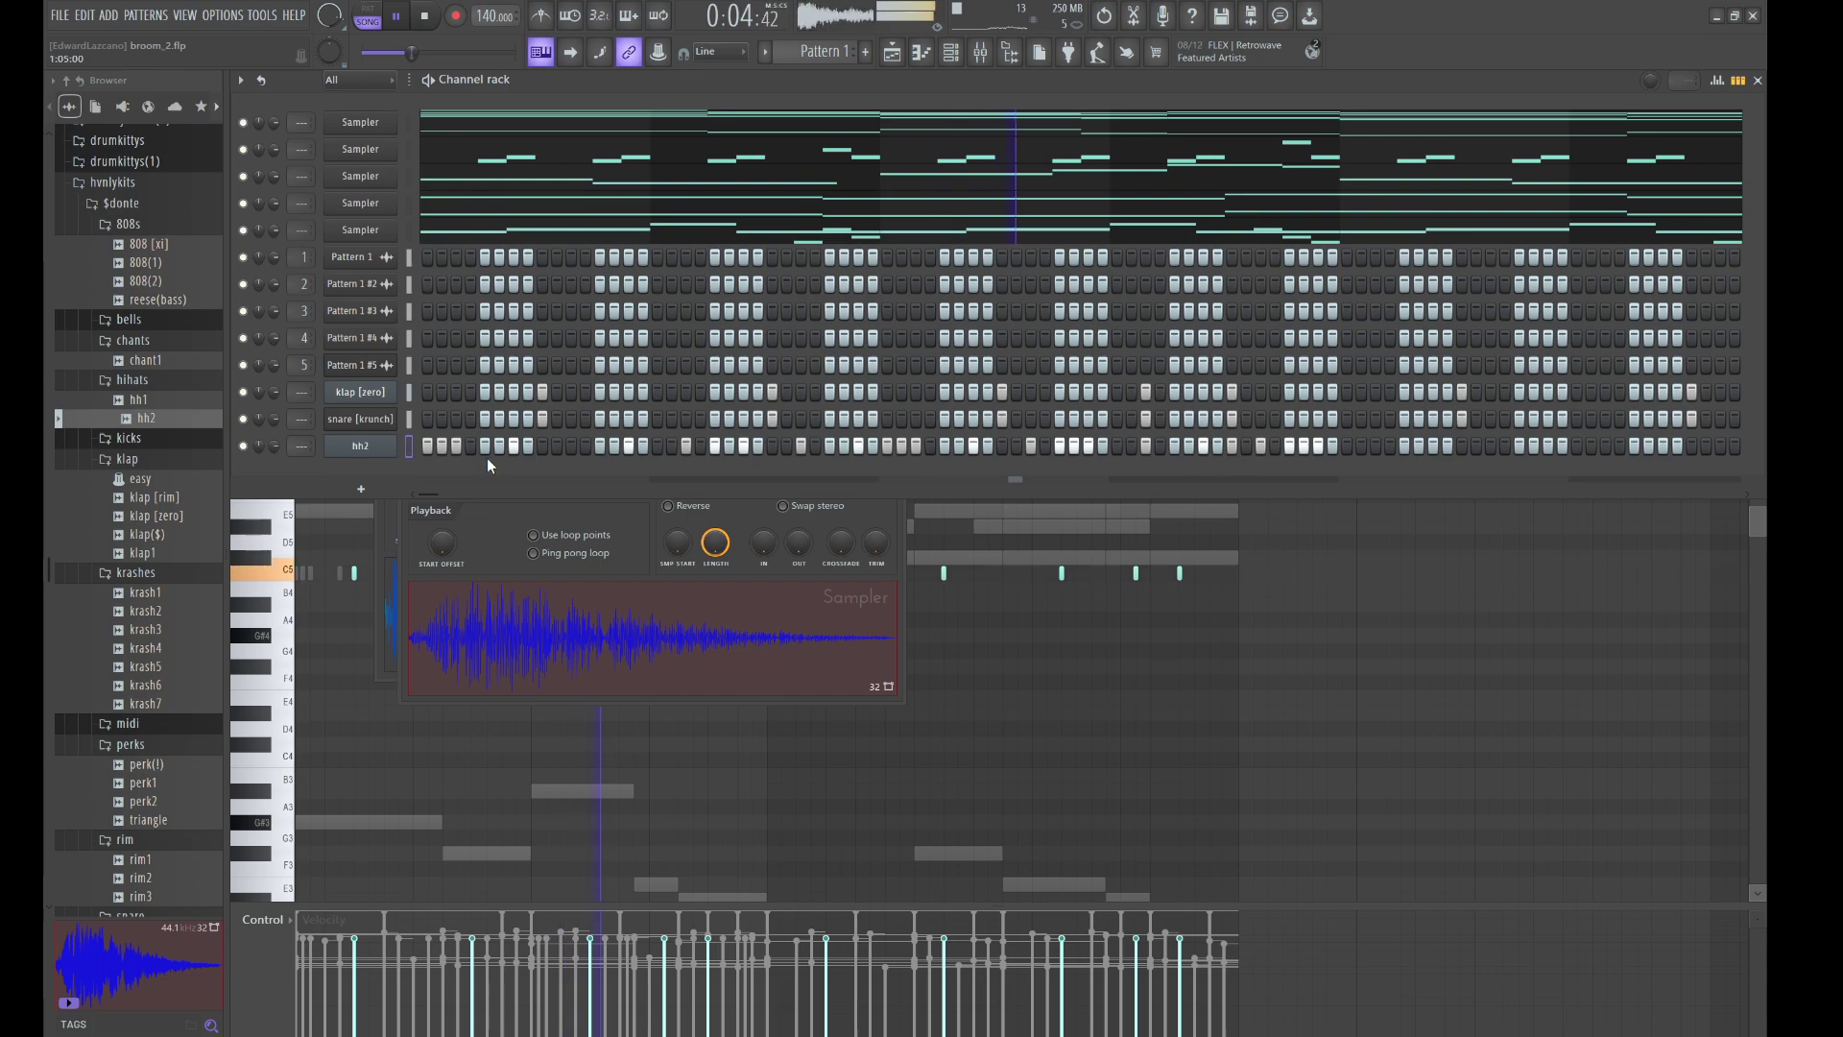
# - Duplicate the hh2 hits from bars 1–4 into bars 5–8 and transpose the whole pattern down one semitone to B4
pyautogui.press('F7')
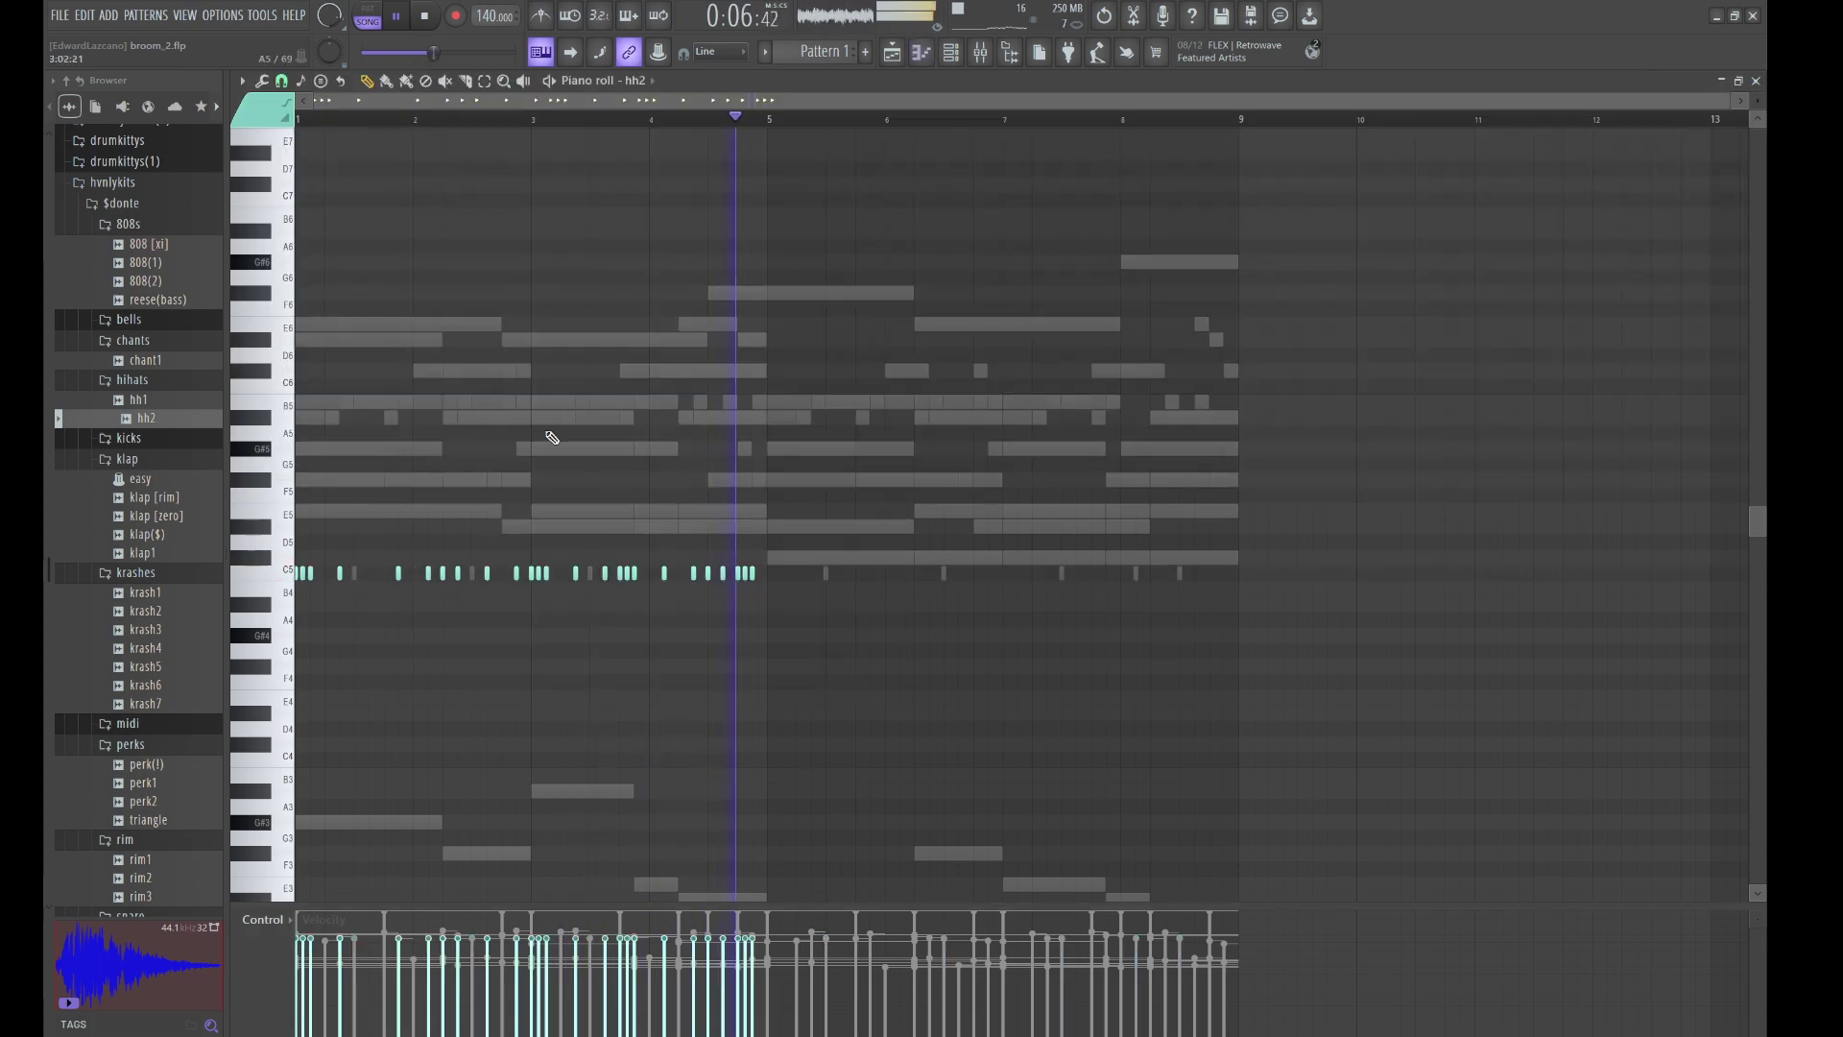
pyautogui.hotkey('shift', 'Right')
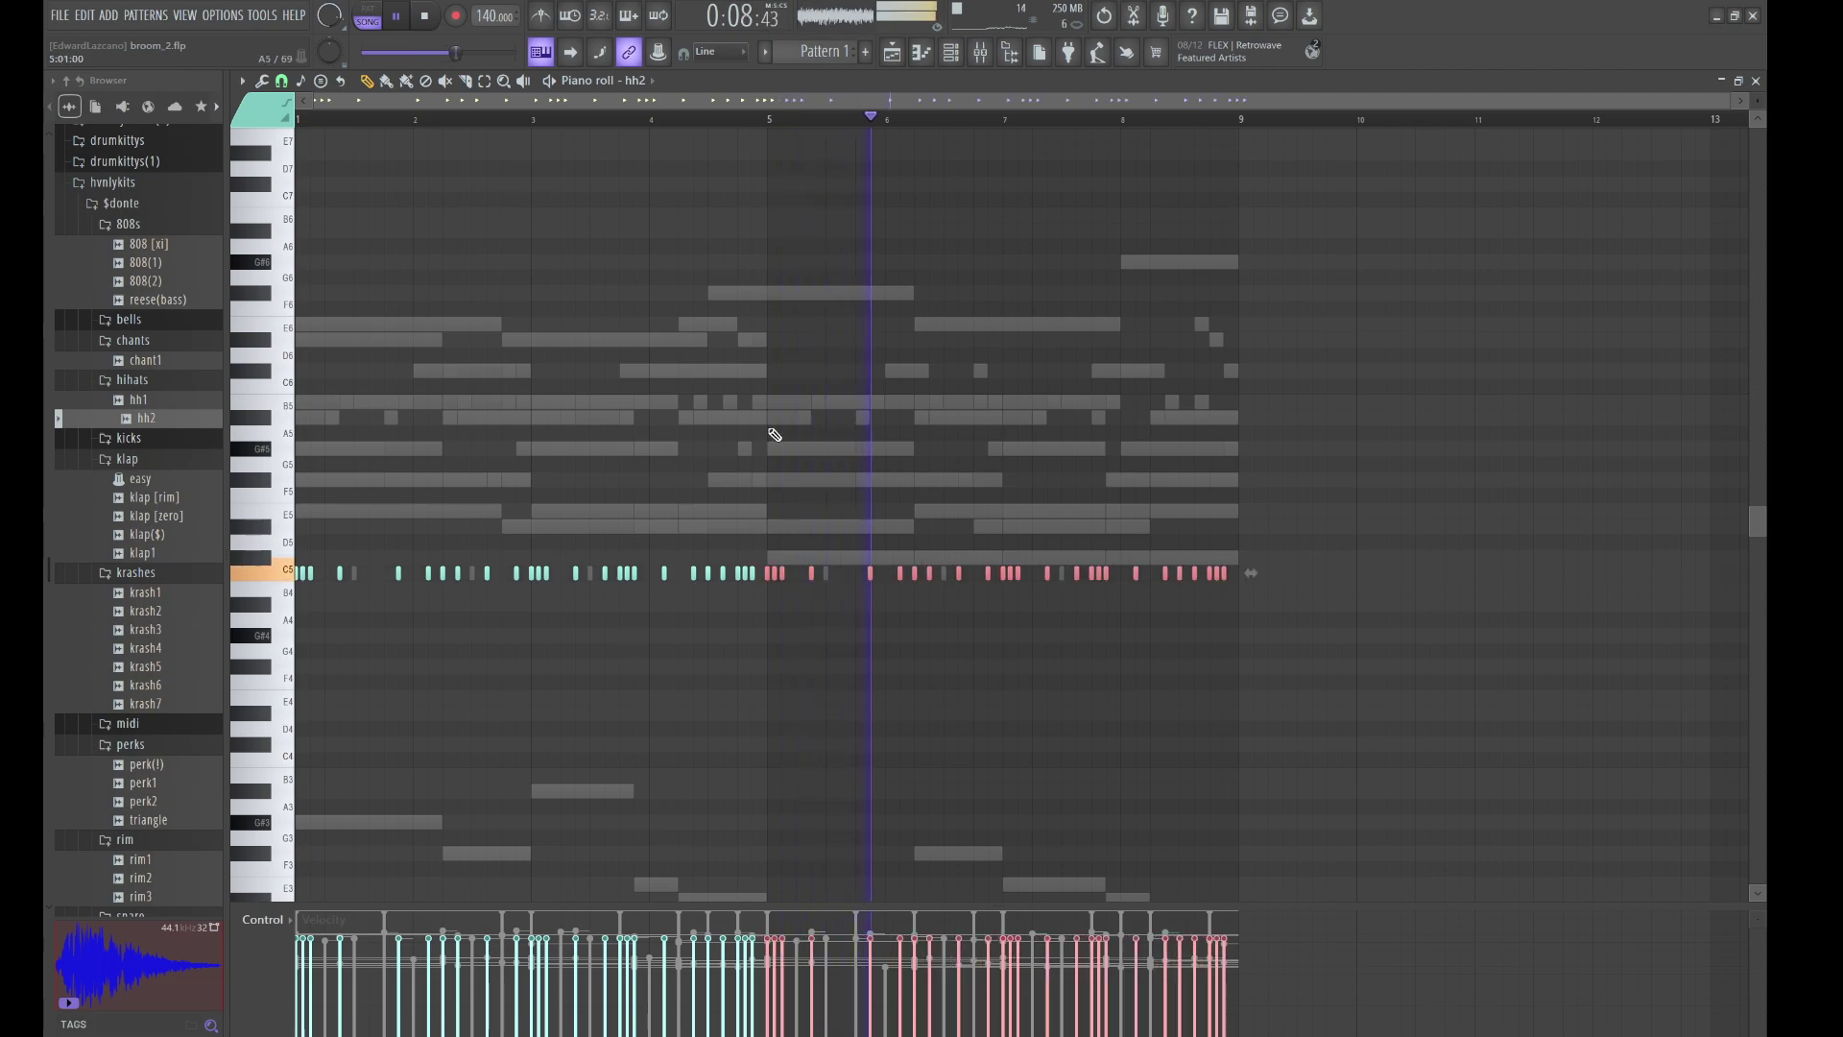
pyautogui.hotkey('ctrl', 'd')
pyautogui.hotkey('shift', 'Down')
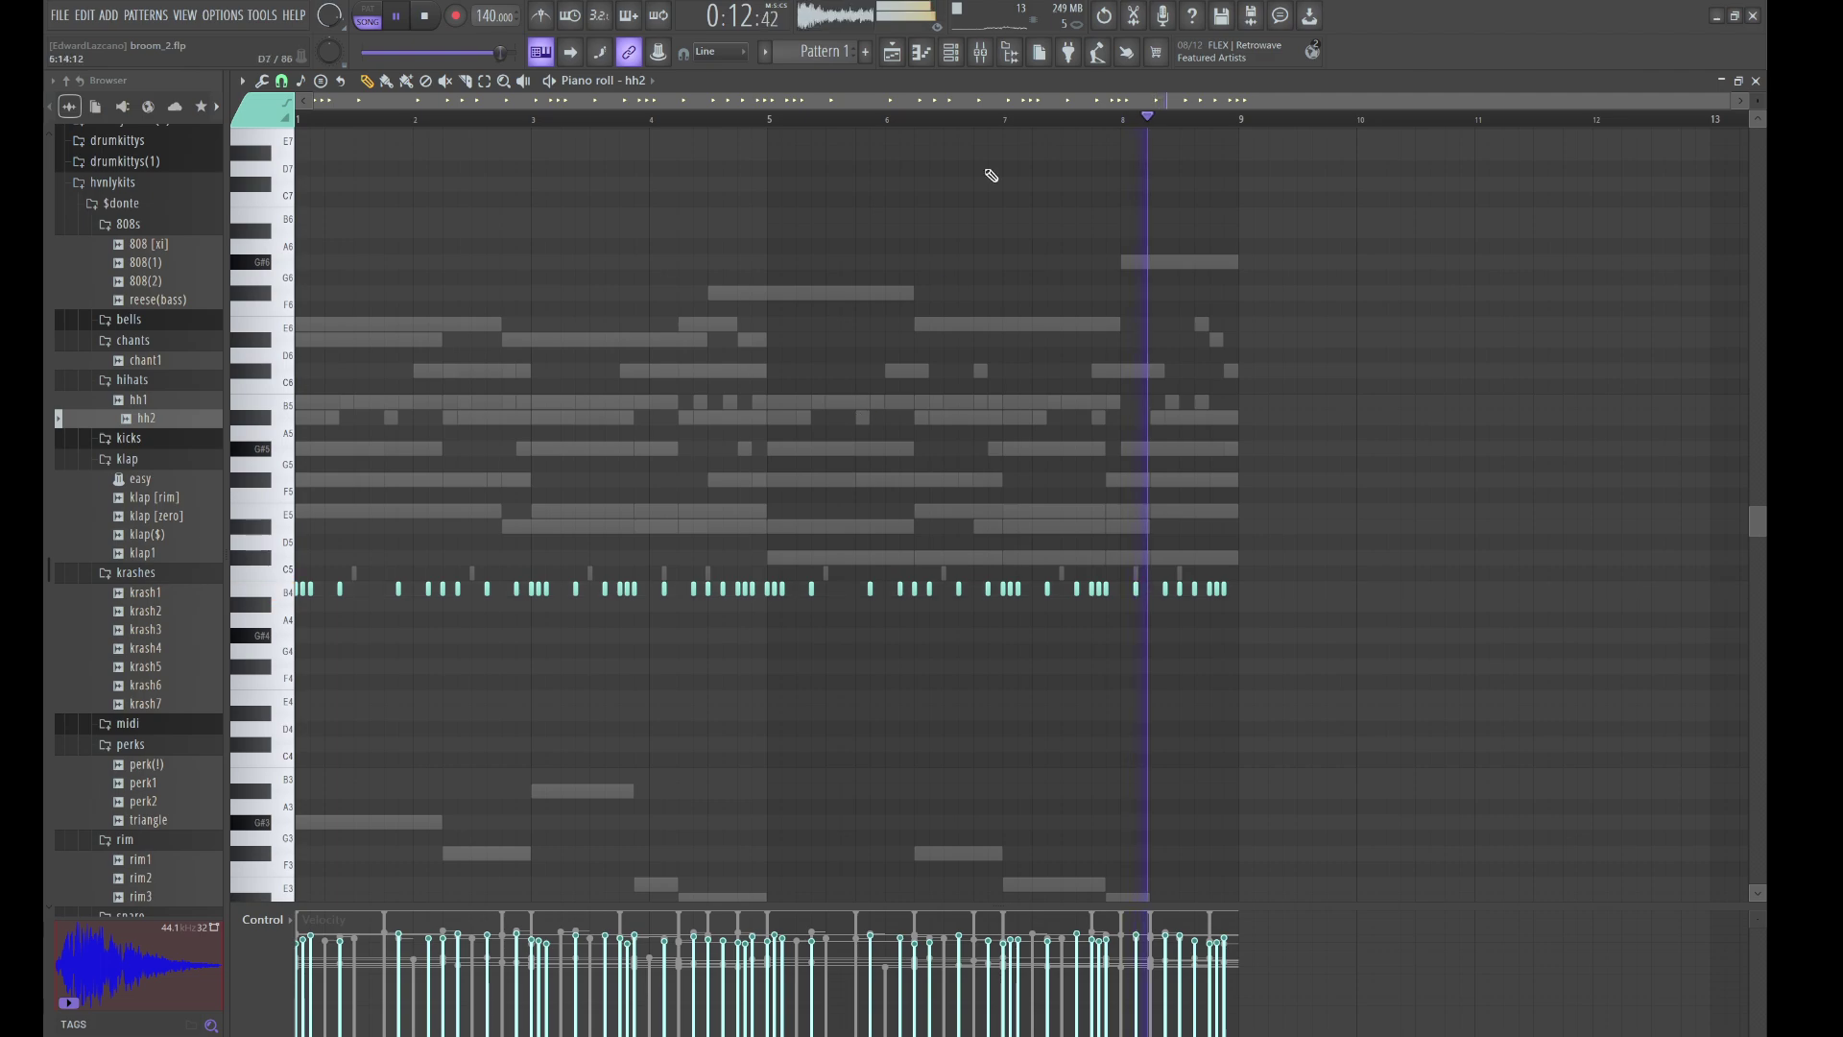
# - Add the chant1 sample as a channel and place hits on step 13 of bar 1 and steps 5 and 13 of bar 2
pyautogui.click(952, 53)
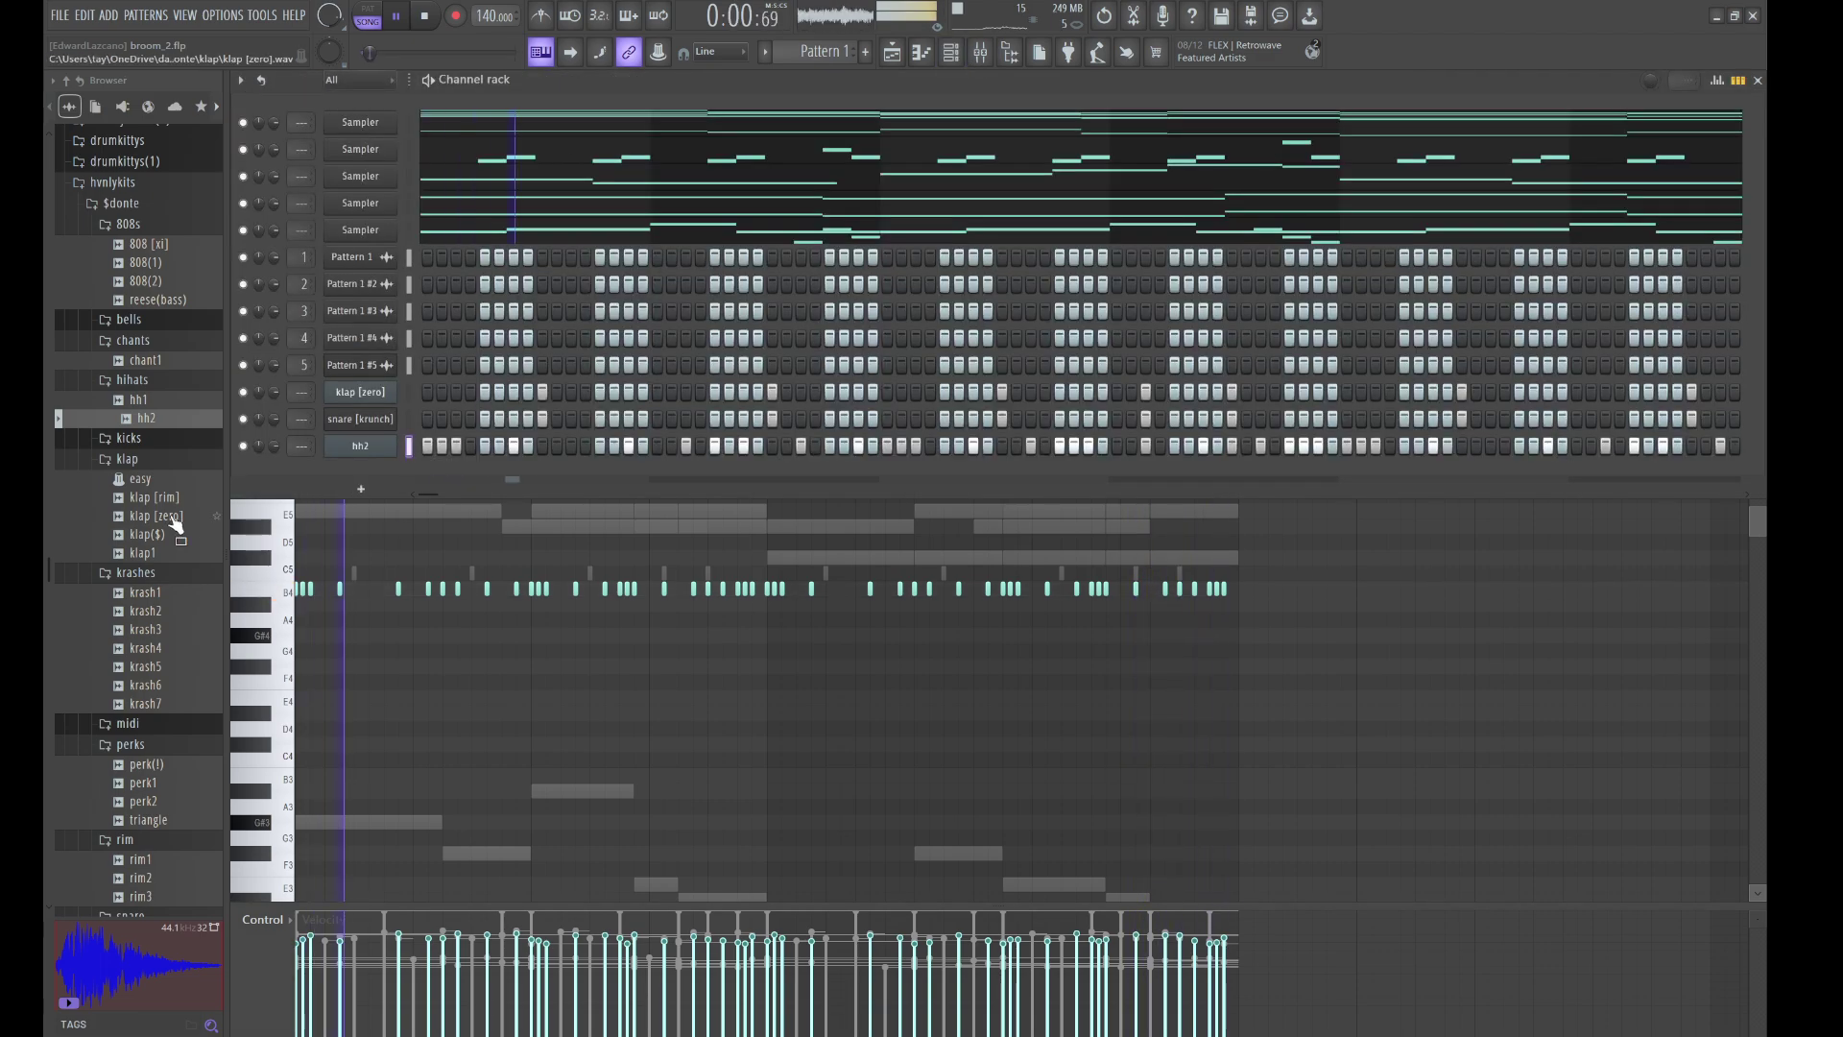
pyautogui.moveTo(149, 360); pyautogui.dragTo(368, 486)
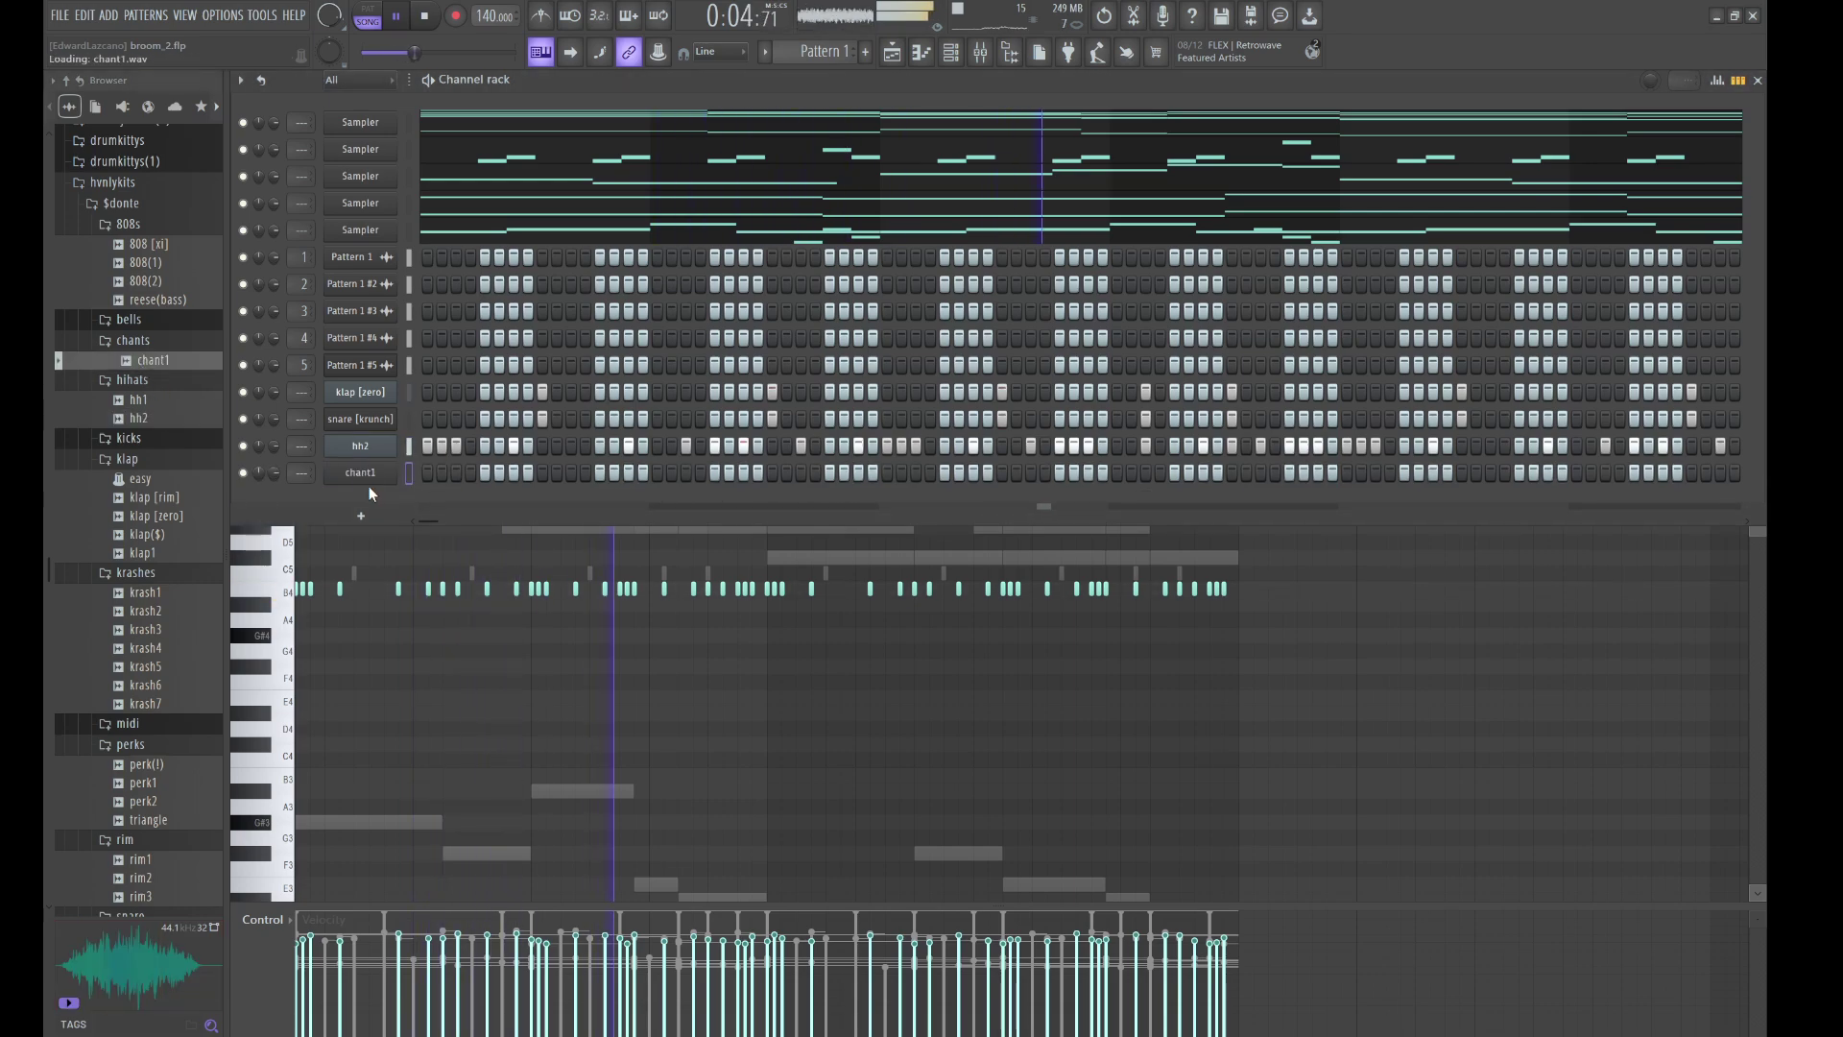
pyautogui.click(708, 81)
pyautogui.click(598, 472)
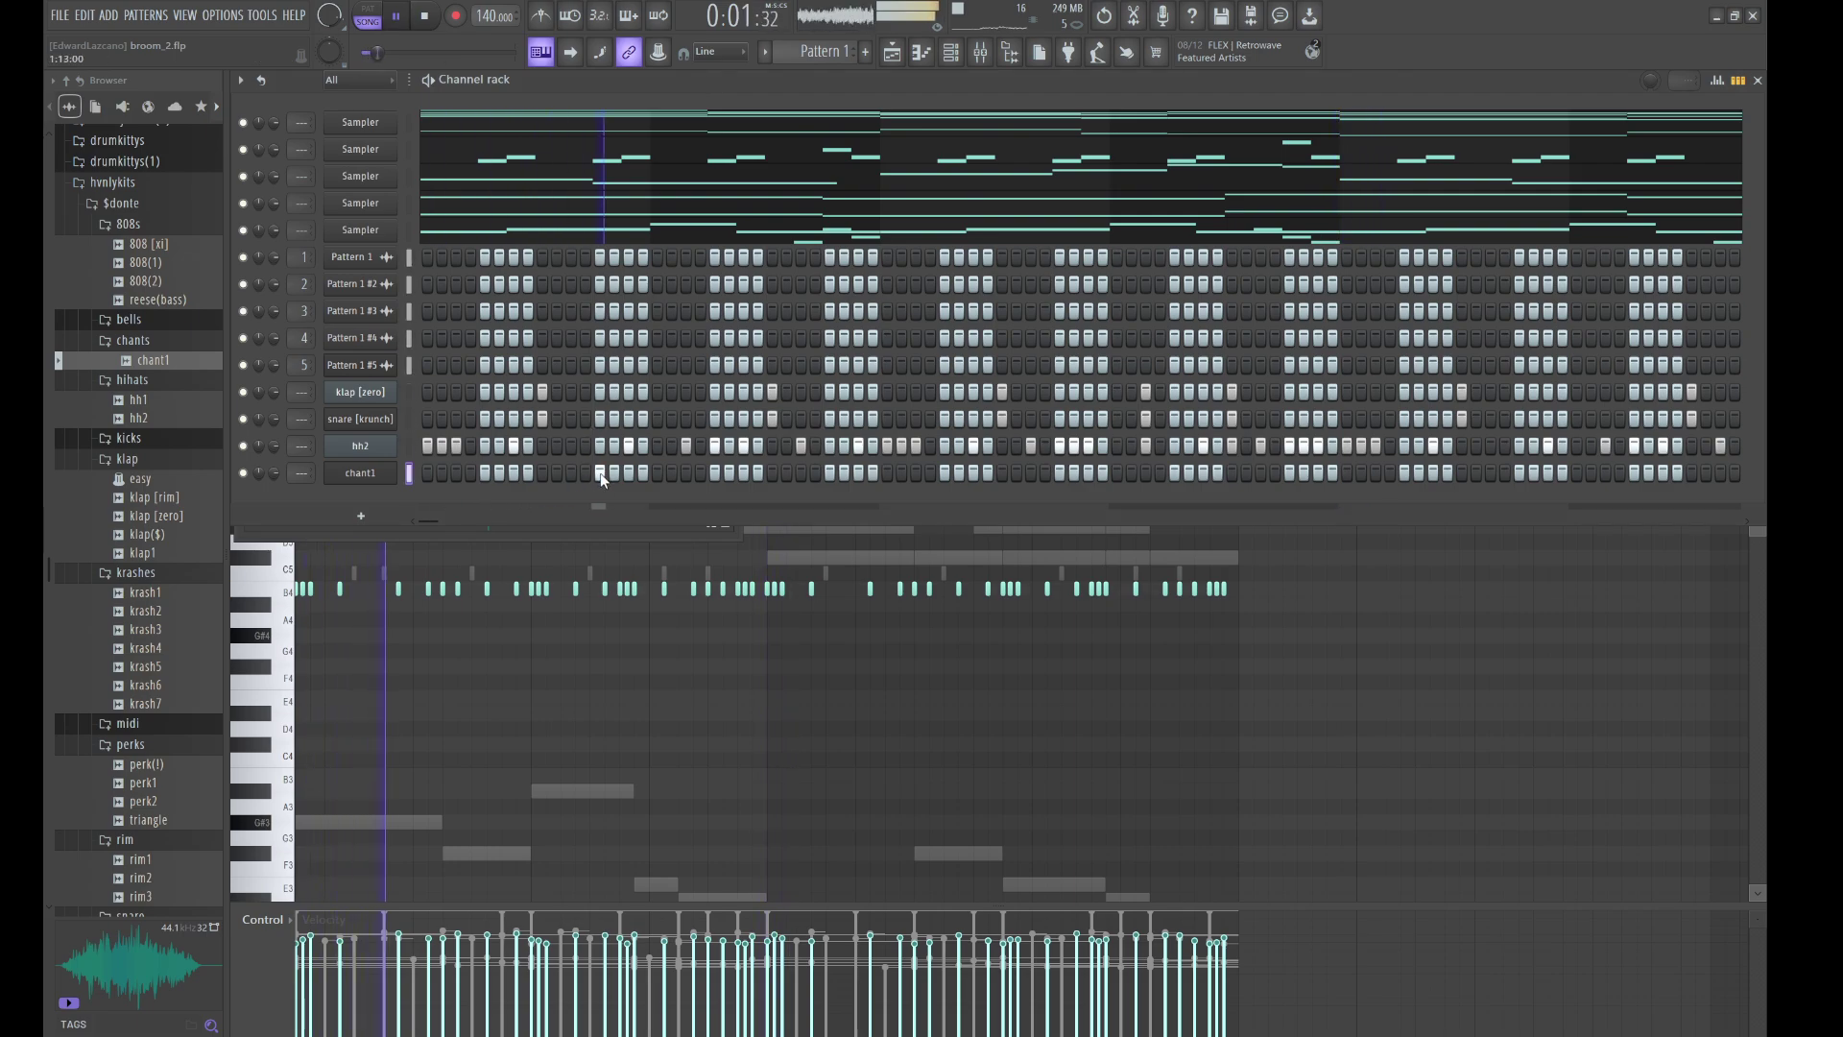
pyautogui.click(717, 471)
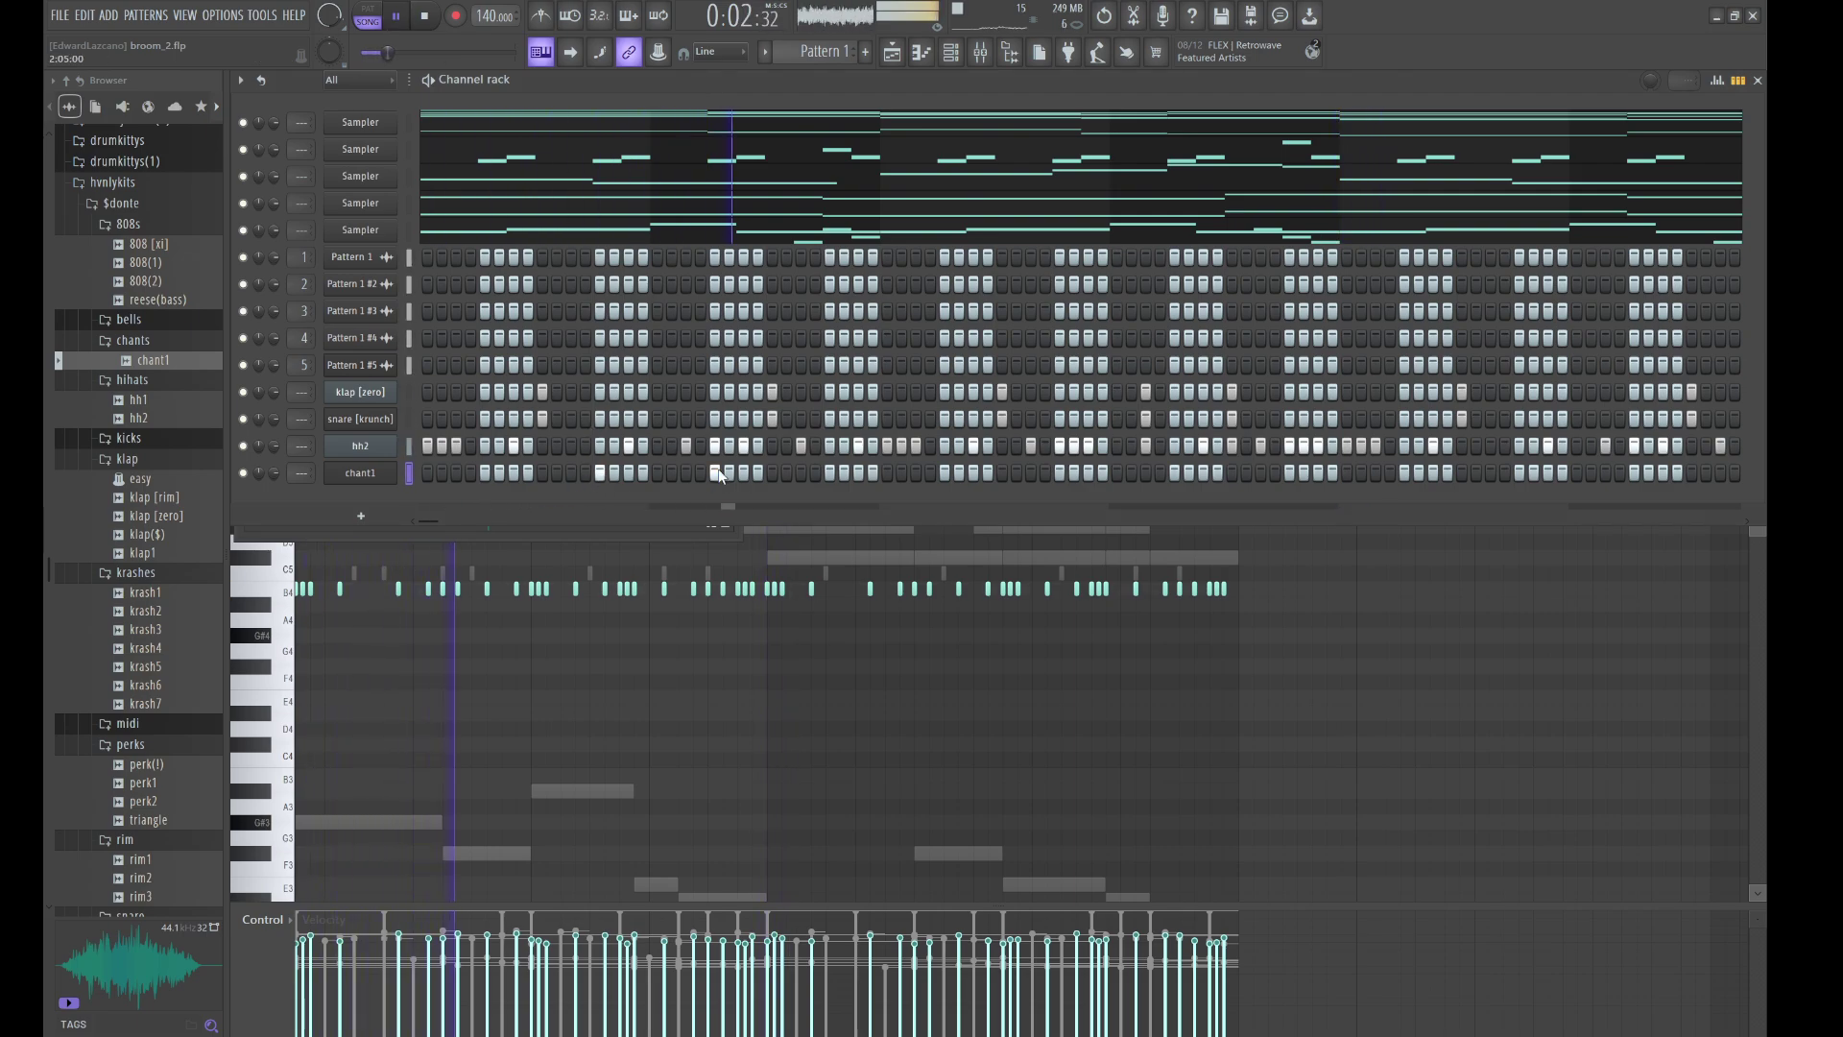
pyautogui.click(832, 473)
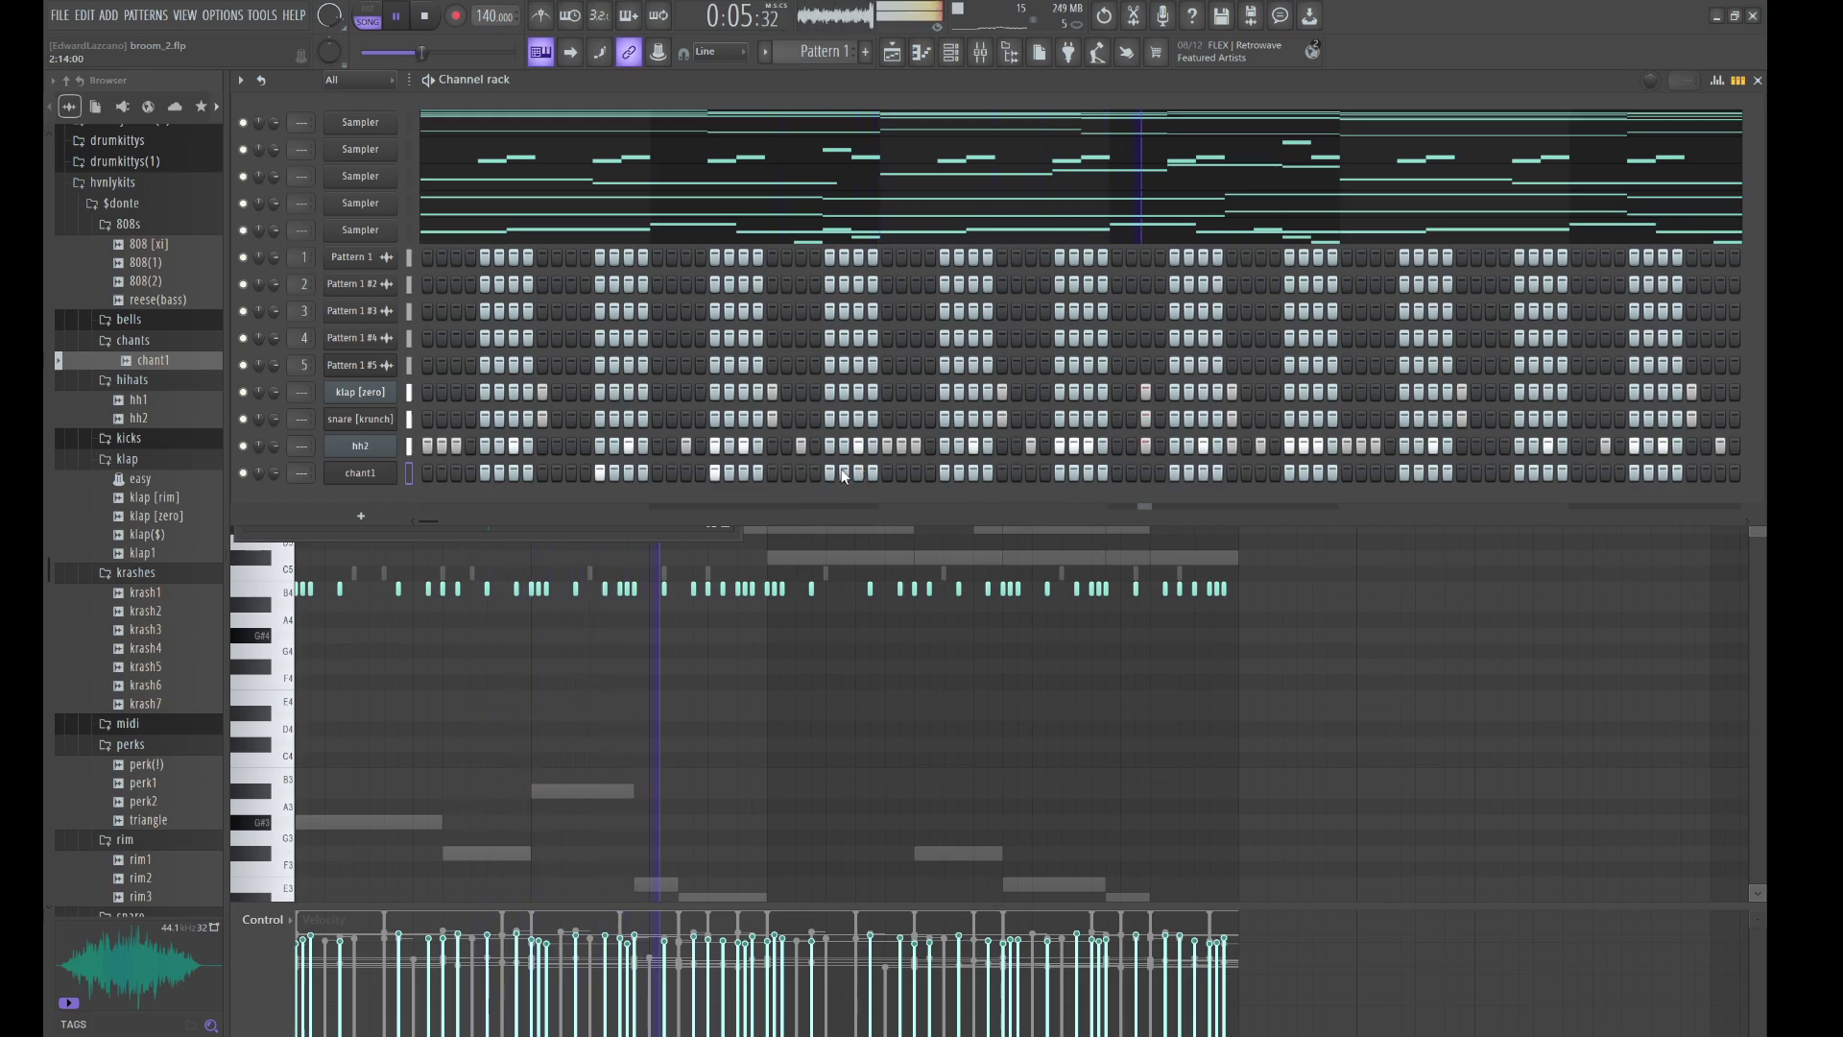
# - Copy the three chant1 hits to the same positions in bars 5 and 6, and transpose the copies down one semitone to B4
pyautogui.click(409, 474)
pyautogui.press('F7')
pyautogui.moveTo(586, 644); pyautogui.dragTo(359, 564)
pyautogui.press('space')
pyautogui.press('space')
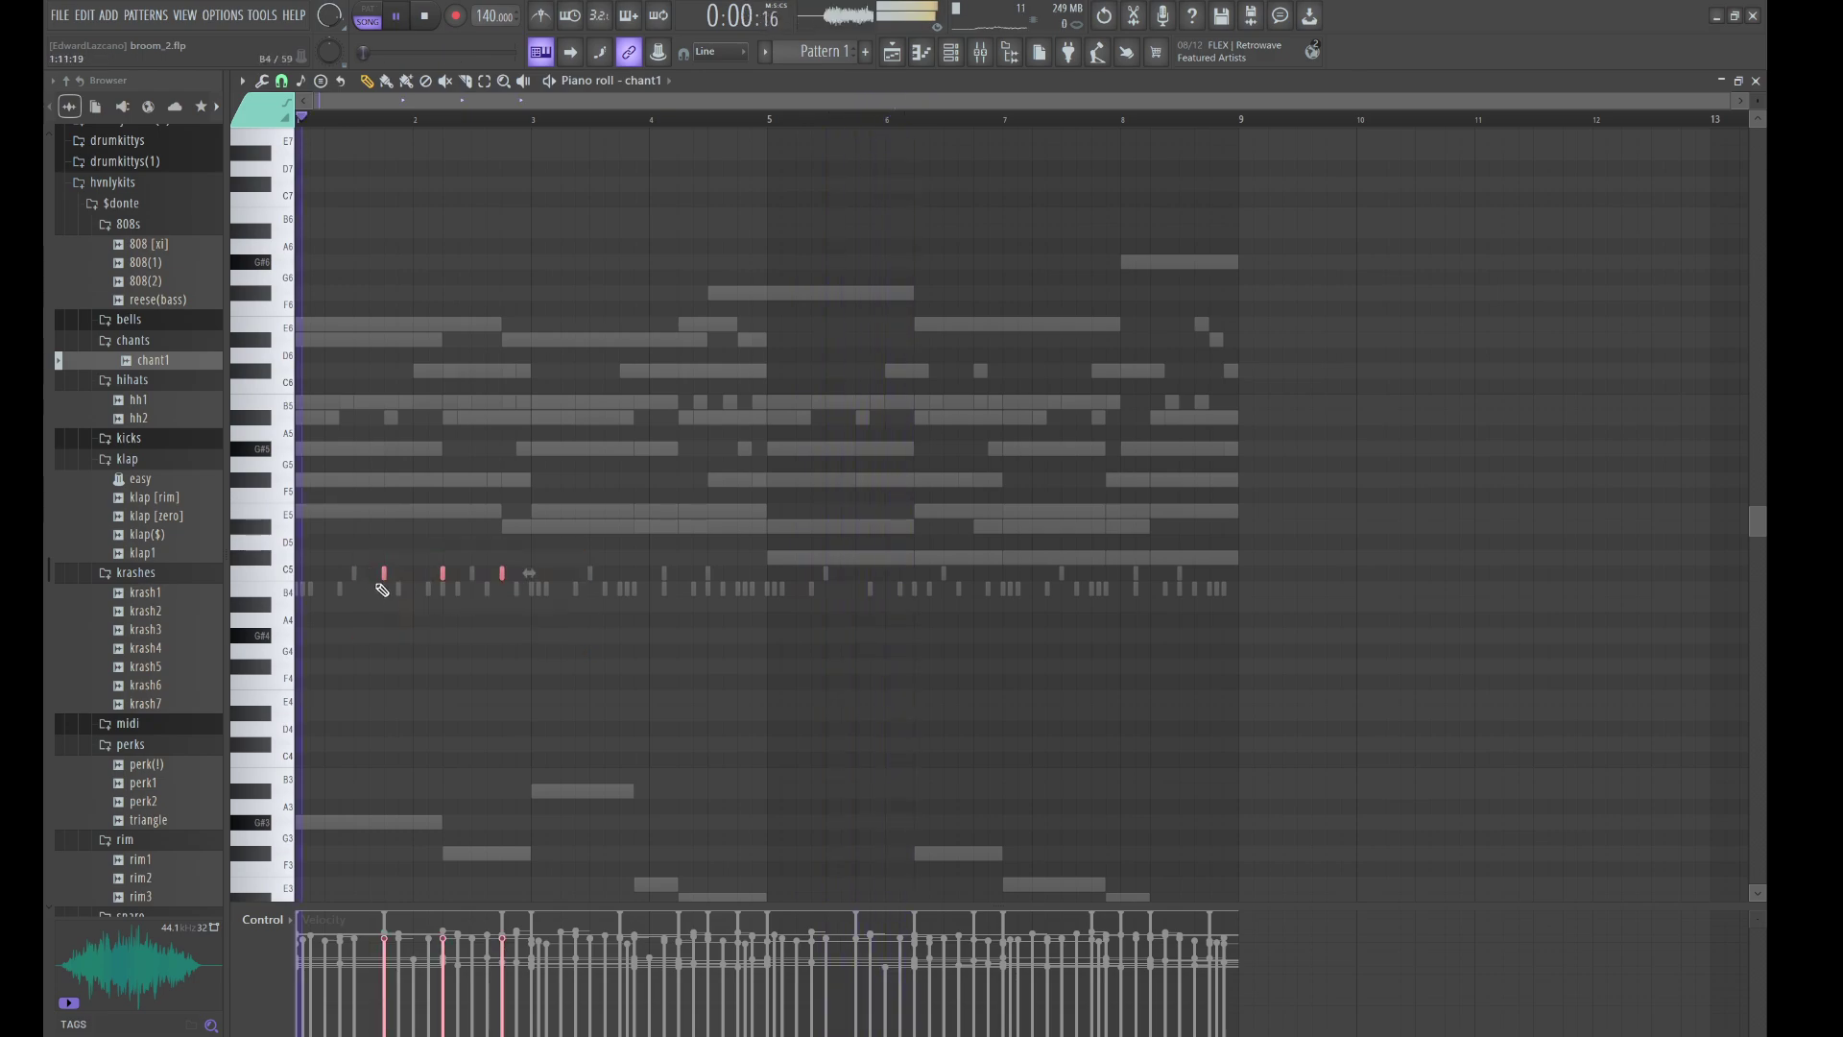
pyautogui.keyDown('ctrl'); pyautogui.click(507, 602); pyautogui.keyUp('ctrl')
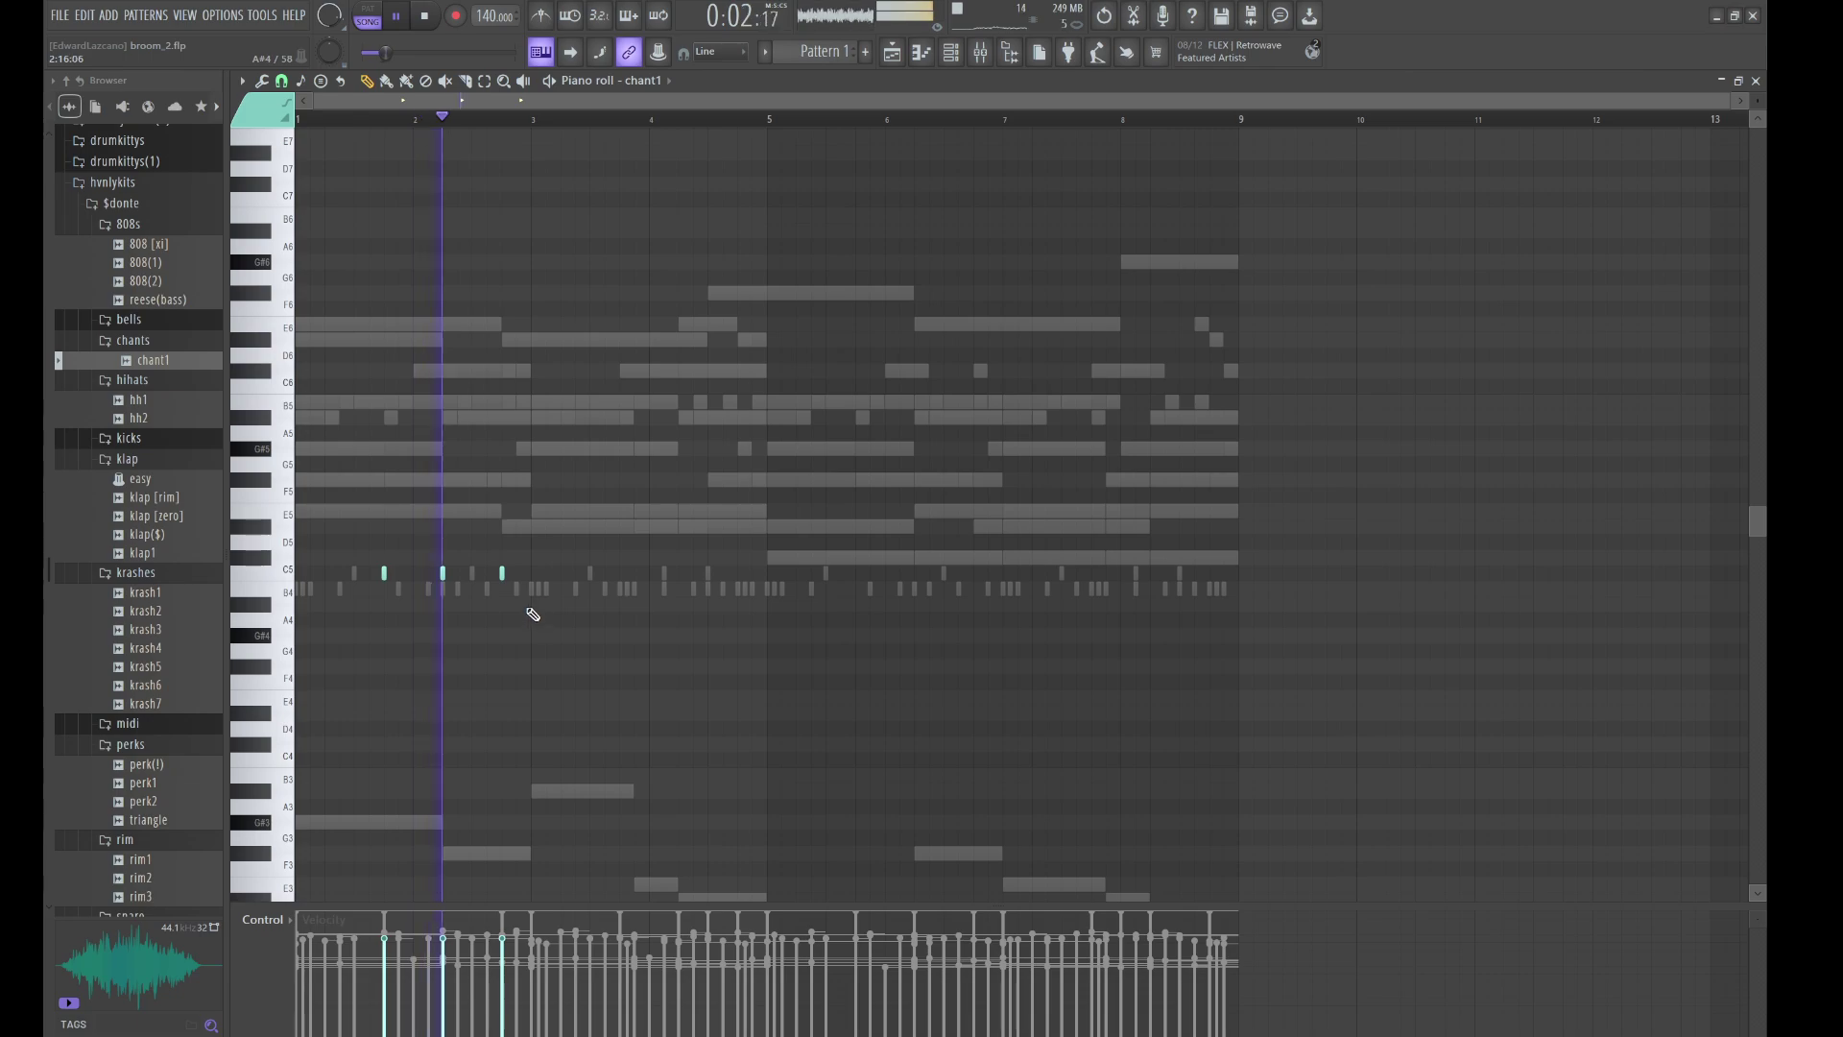
pyautogui.moveTo(558, 626); pyautogui.dragTo(856, 610)
pyautogui.hotkey('shift', 'Down')
pyautogui.keyDown('ctrl'); pyautogui.click(891, 394); pyautogui.keyUp('ctrl')
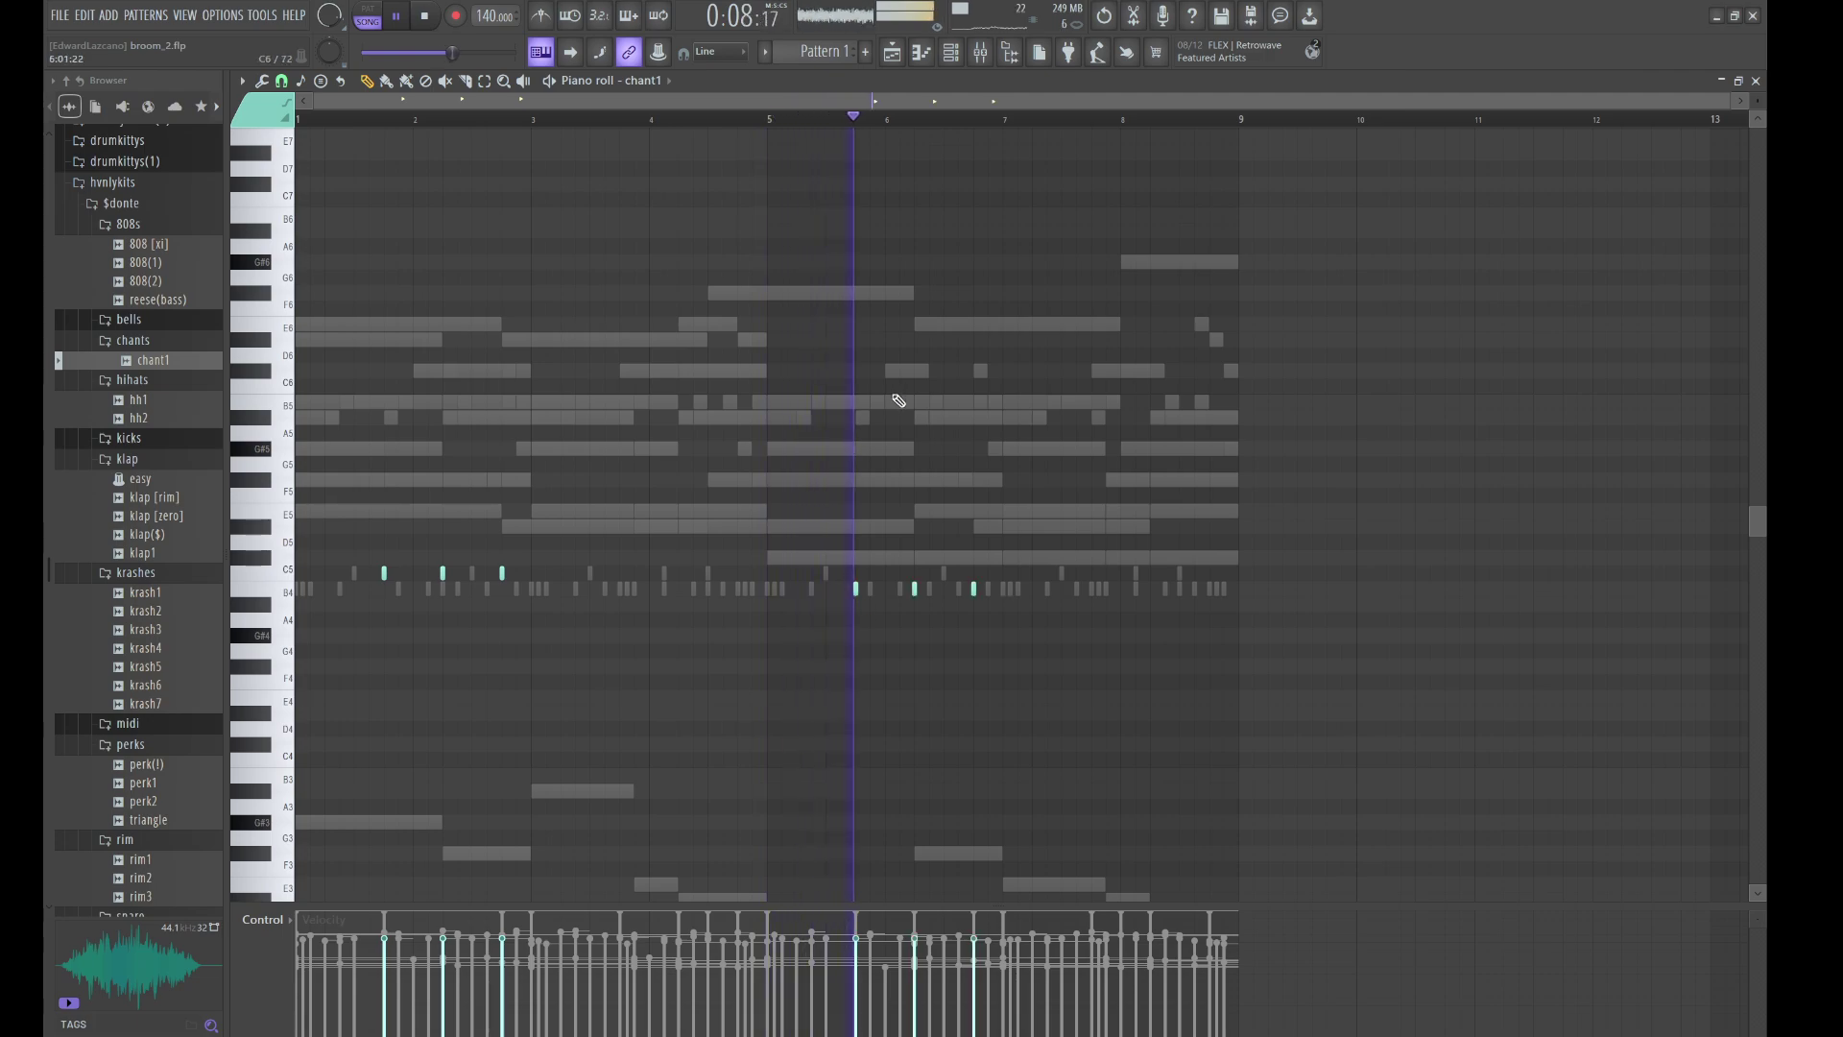
# - Add the krash6 sample from the krashes folder as a channel below chant1
pyautogui.click(950, 51)
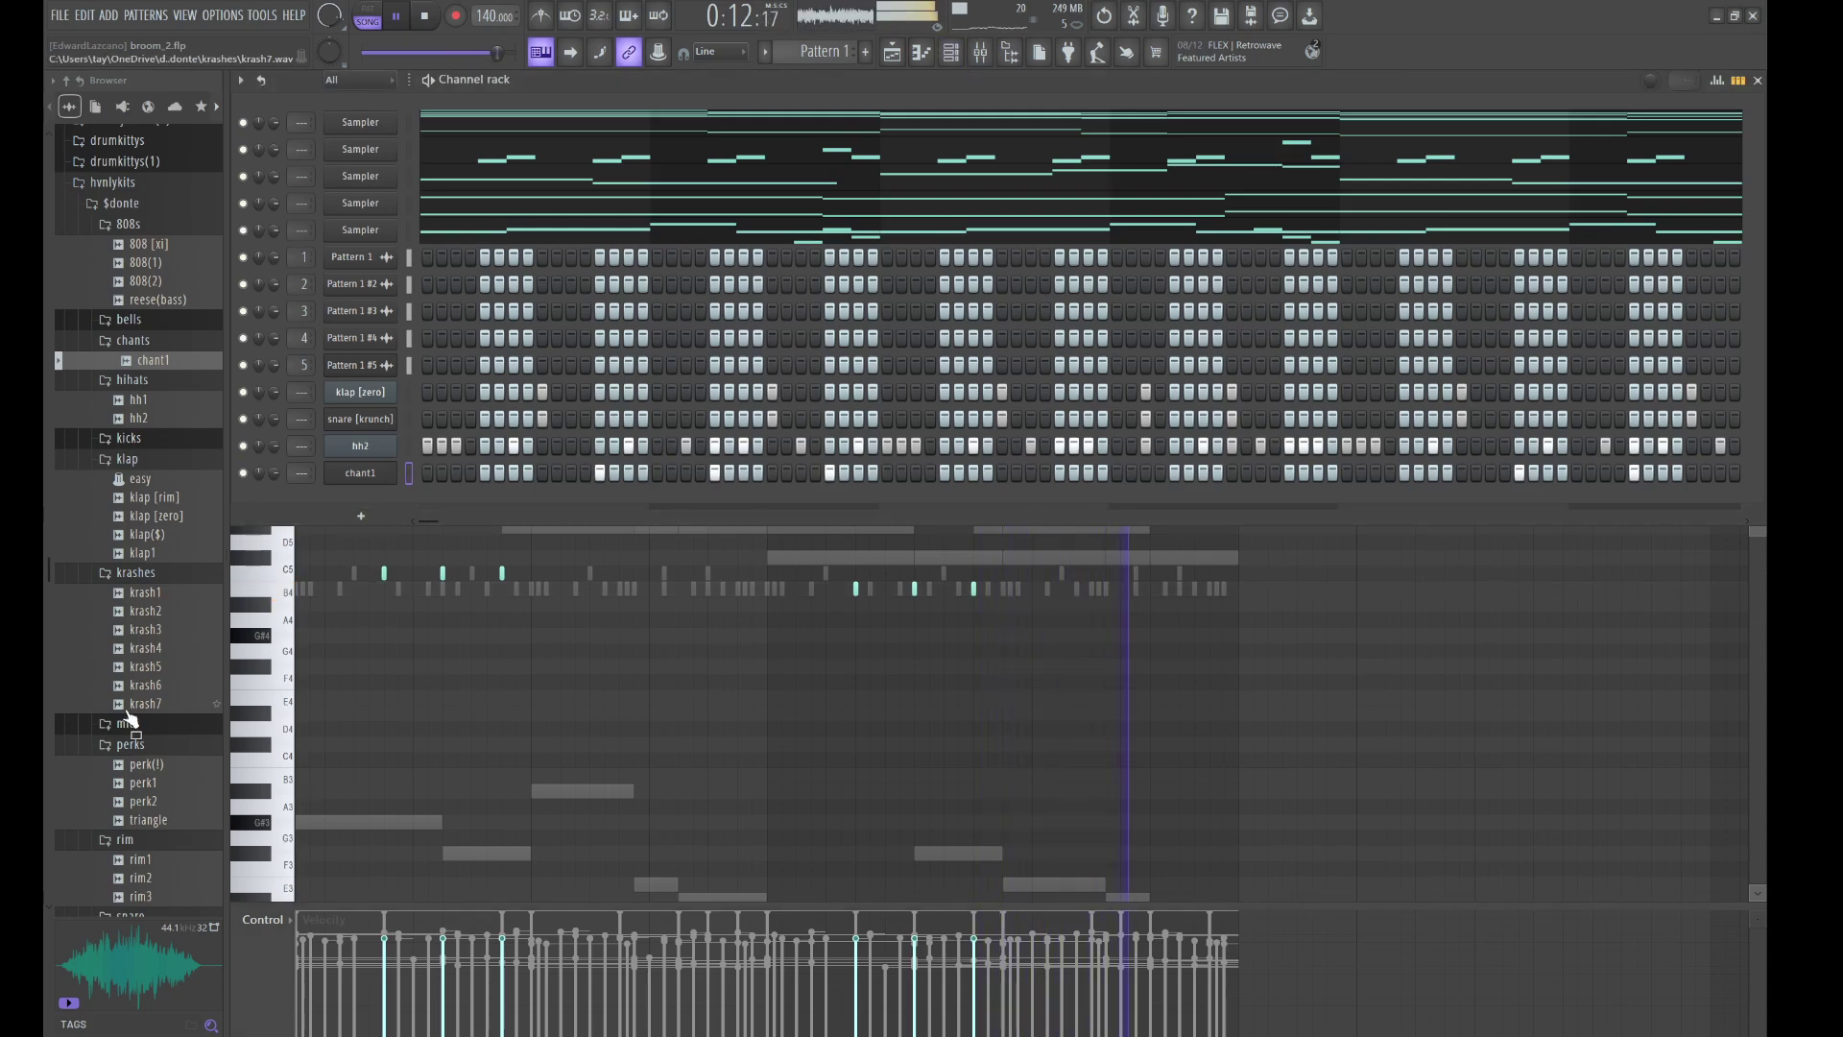
pyautogui.moveTo(151, 691); pyautogui.dragTo(399, 491)
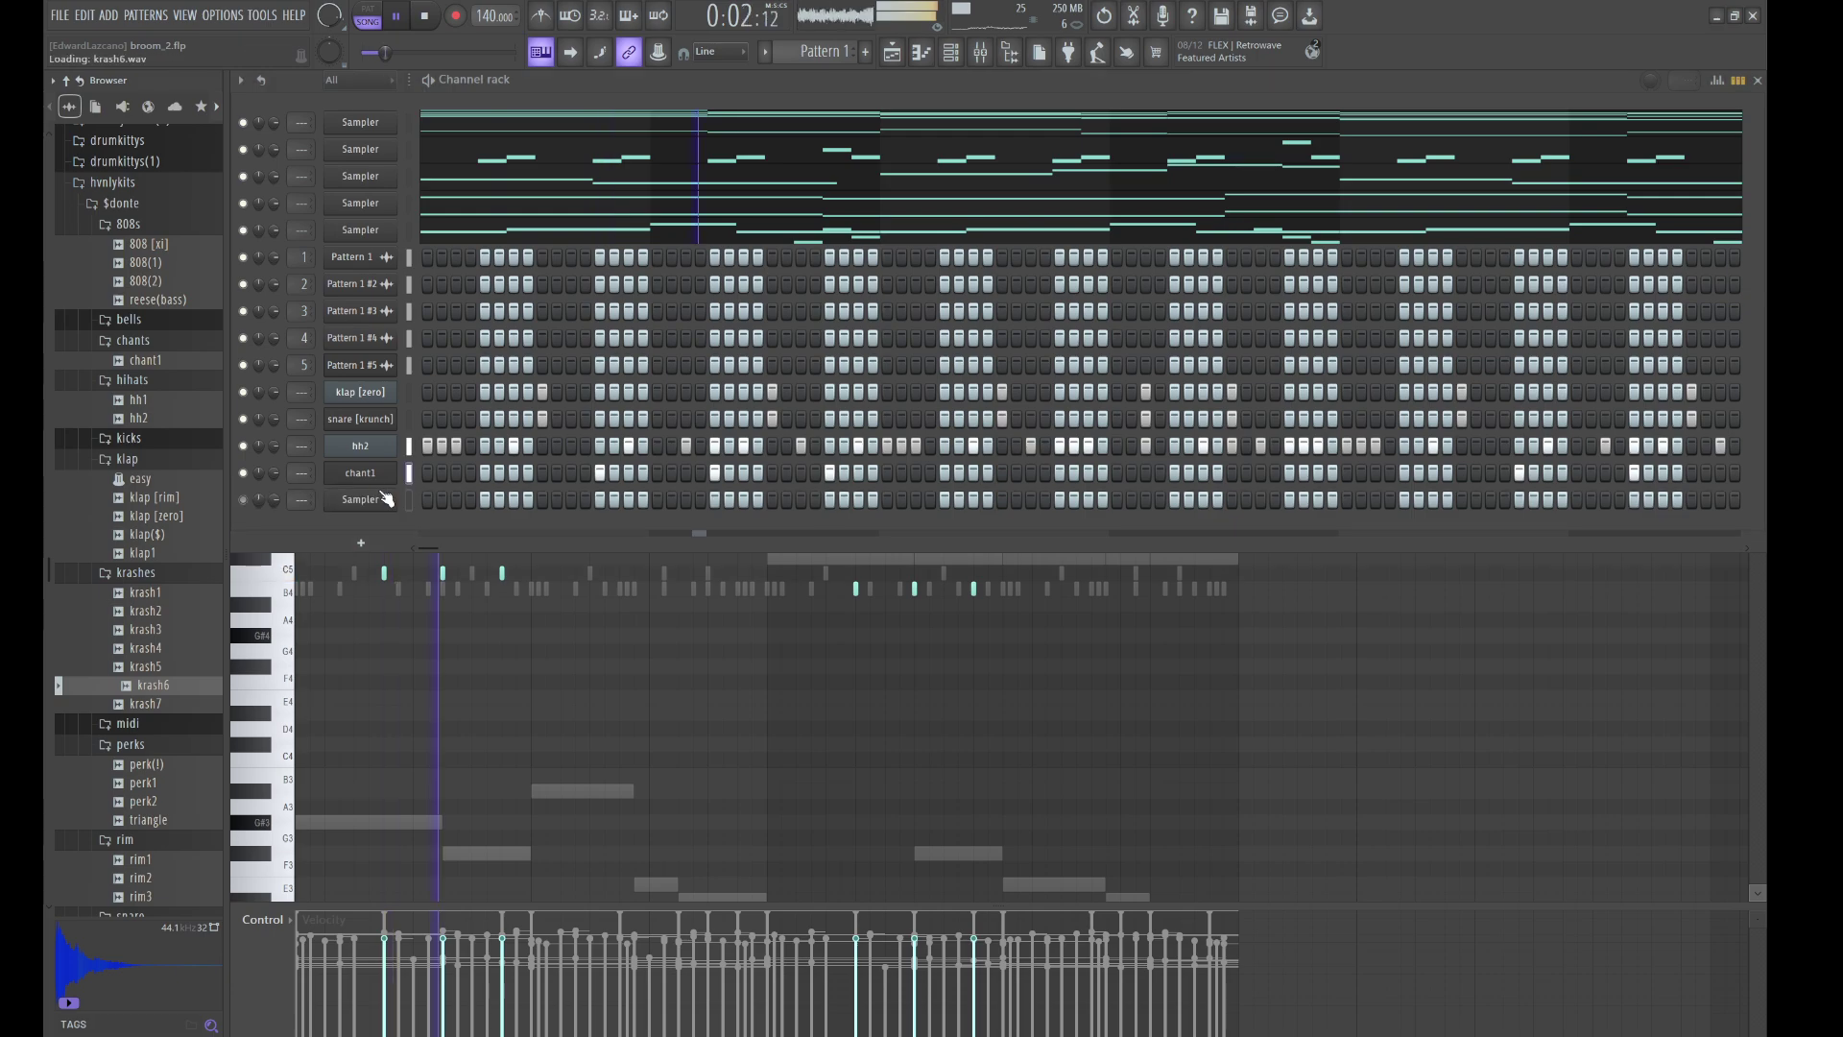
pyautogui.click(590, 136)
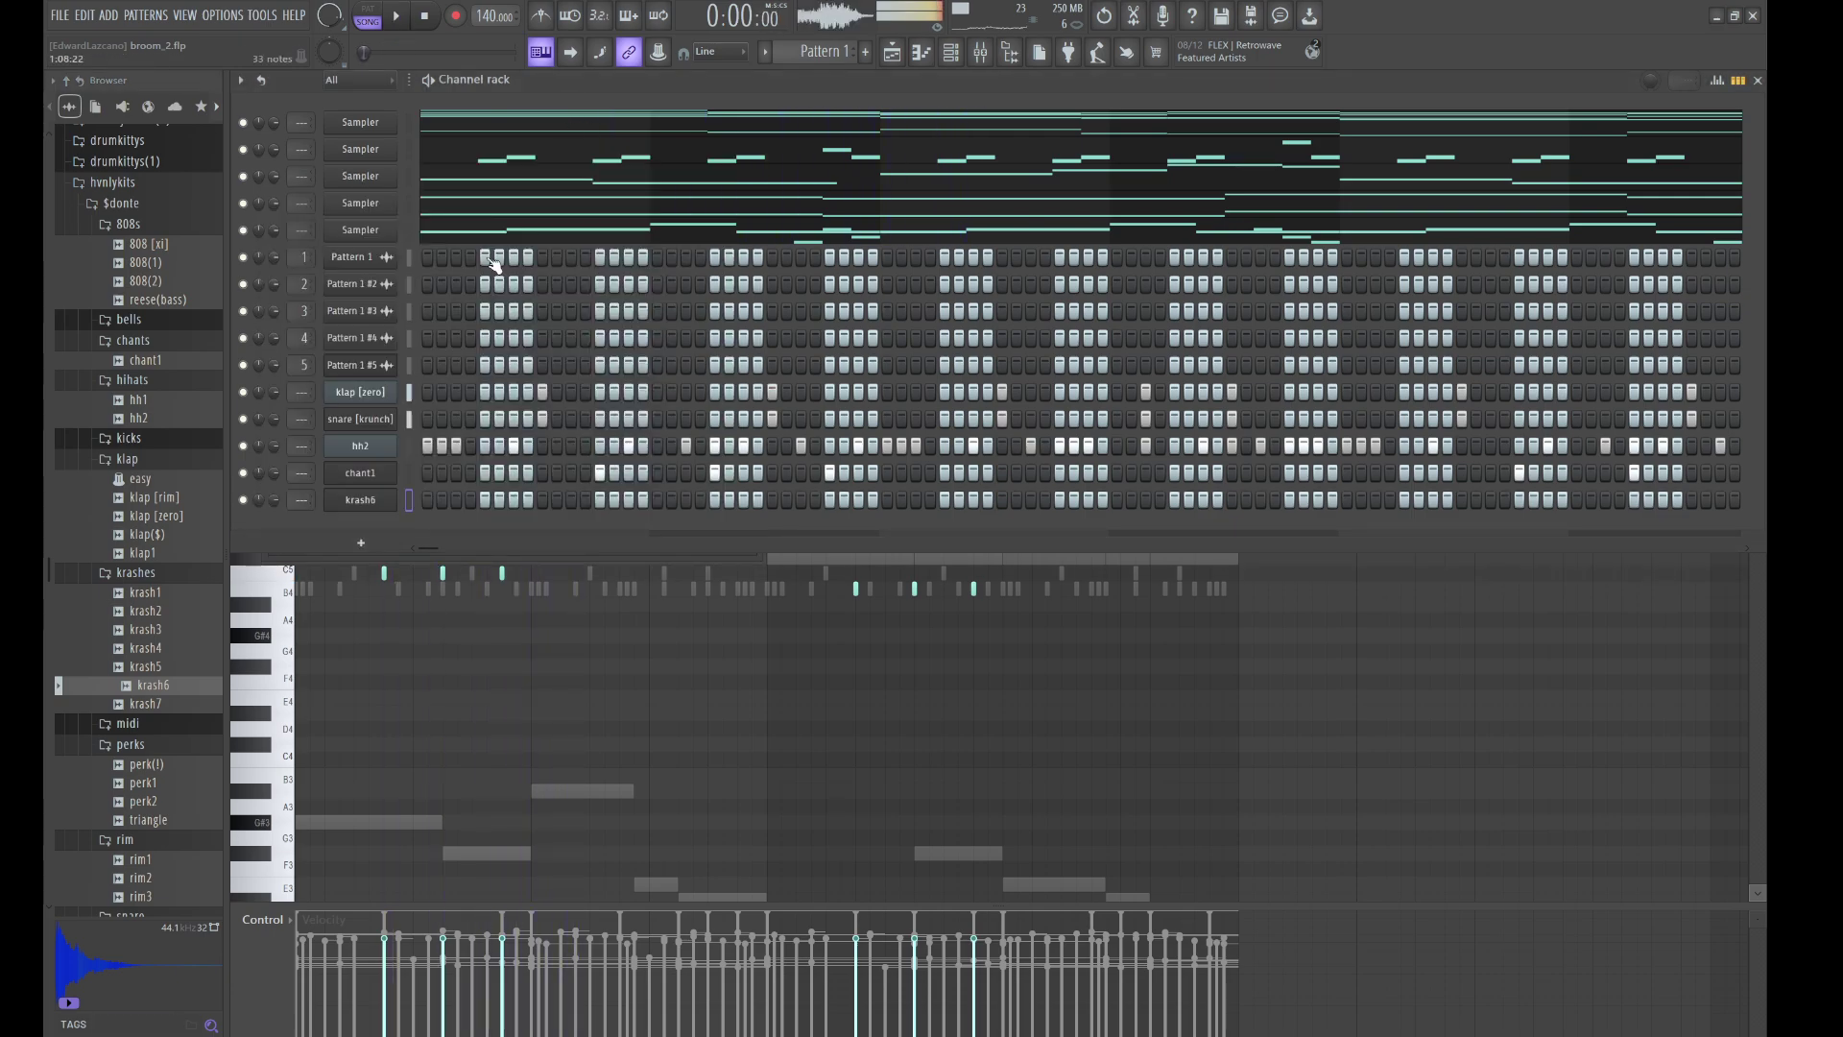
# - Program krash6 hits on step 1 of bar 1, steps 7 and 13 of bar 2, and steps 1, 11 and 13 of bar 3
pyautogui.click(428, 500)
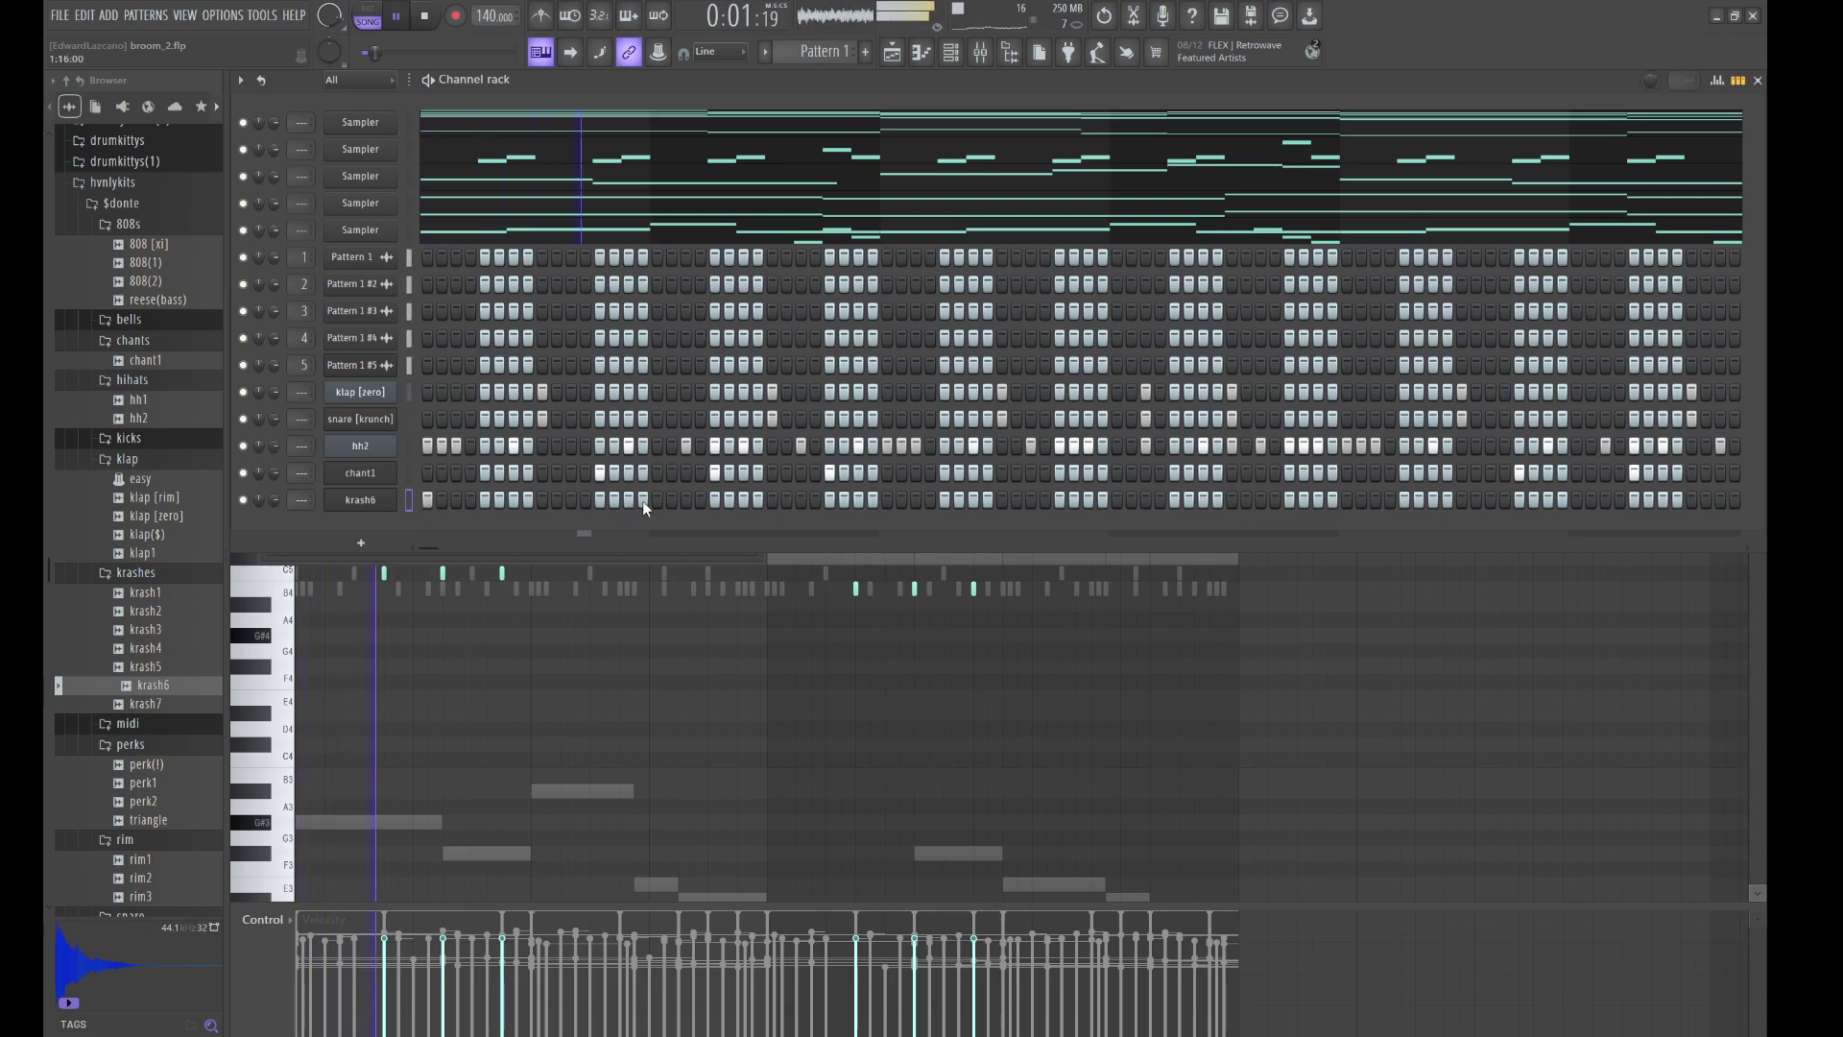
pyautogui.click(685, 500)
pyautogui.press('space')
pyautogui.press('space')
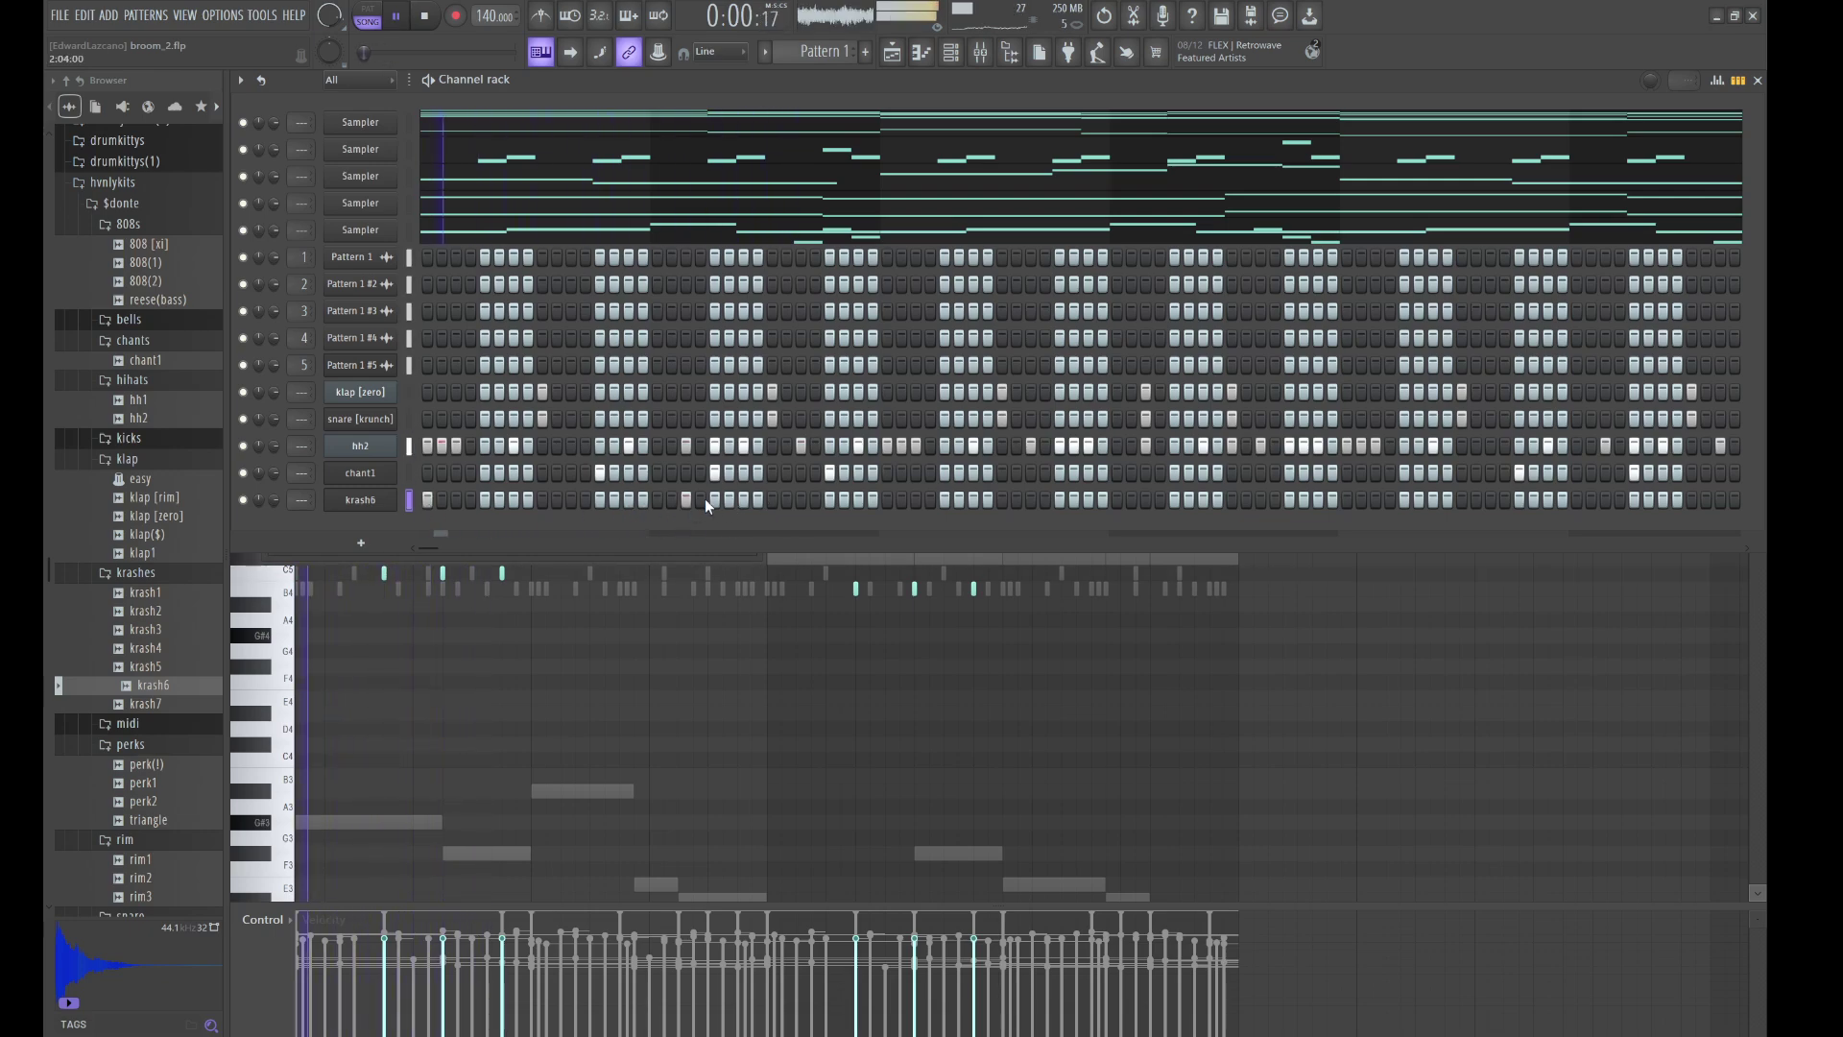
pyautogui.rightClick(684, 499)
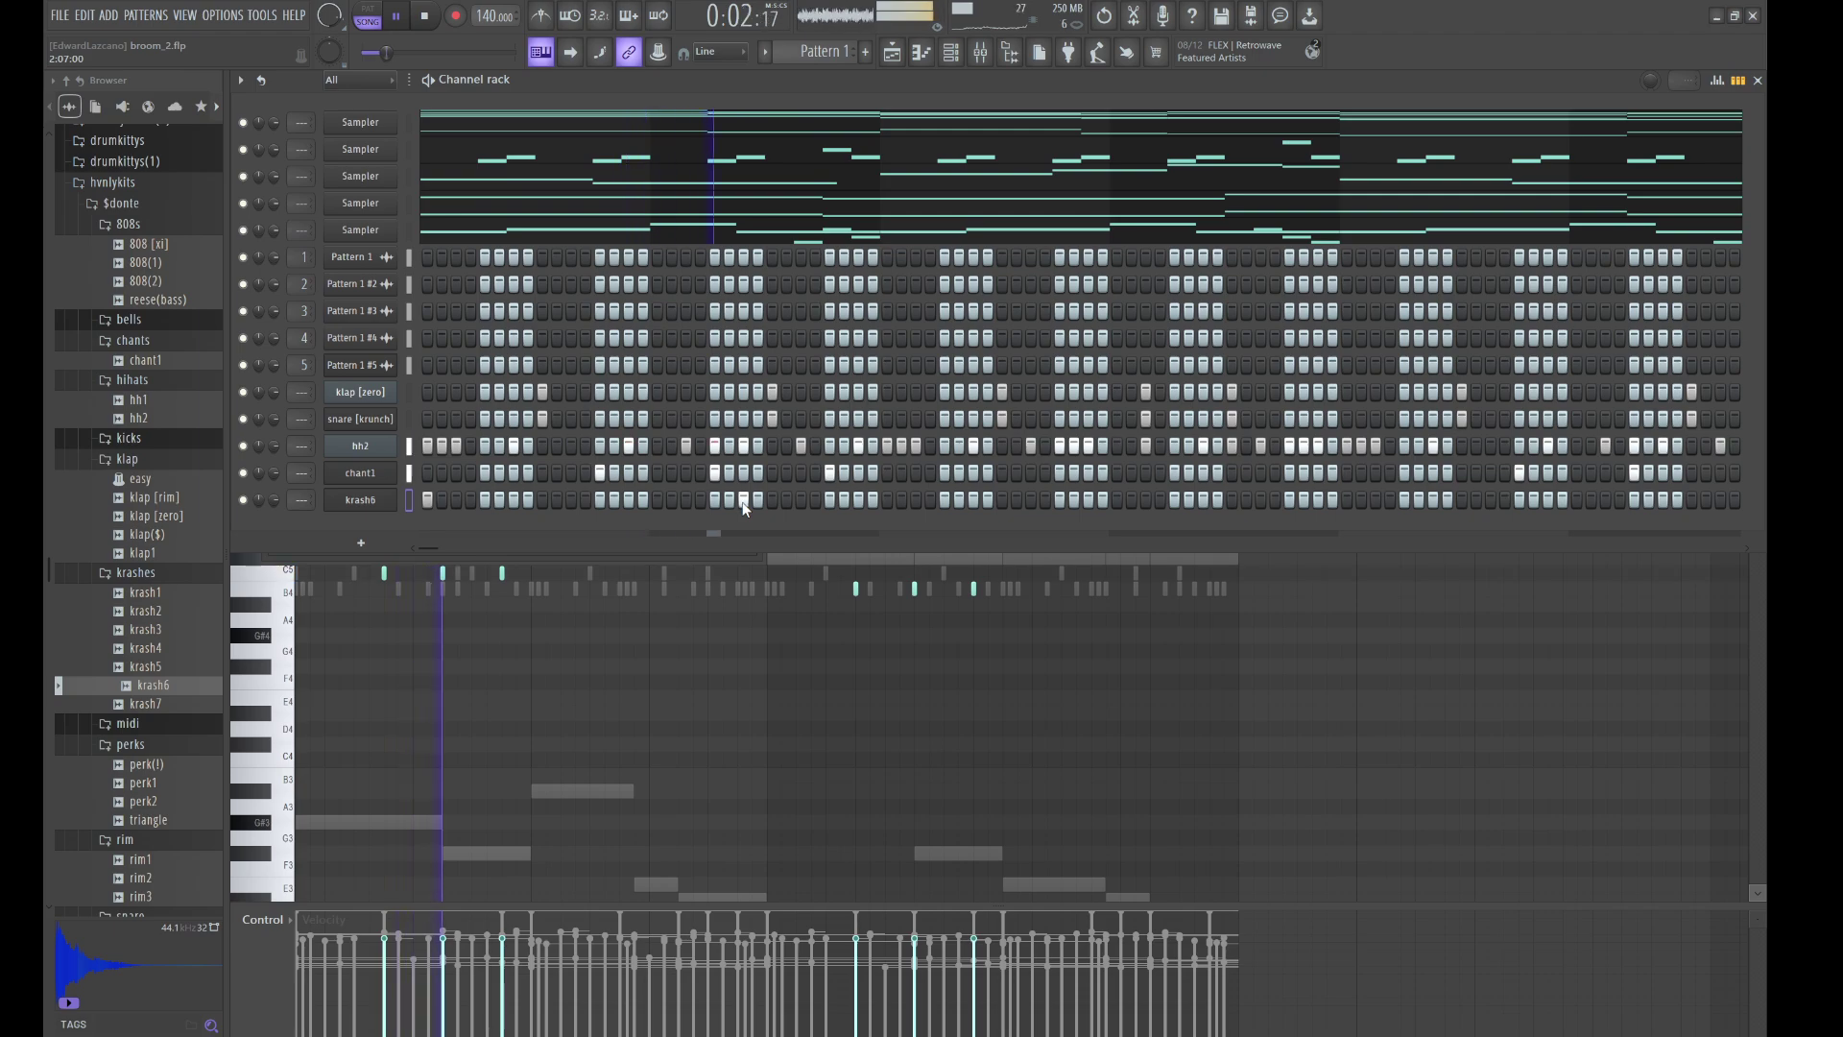
pyautogui.click(883, 500)
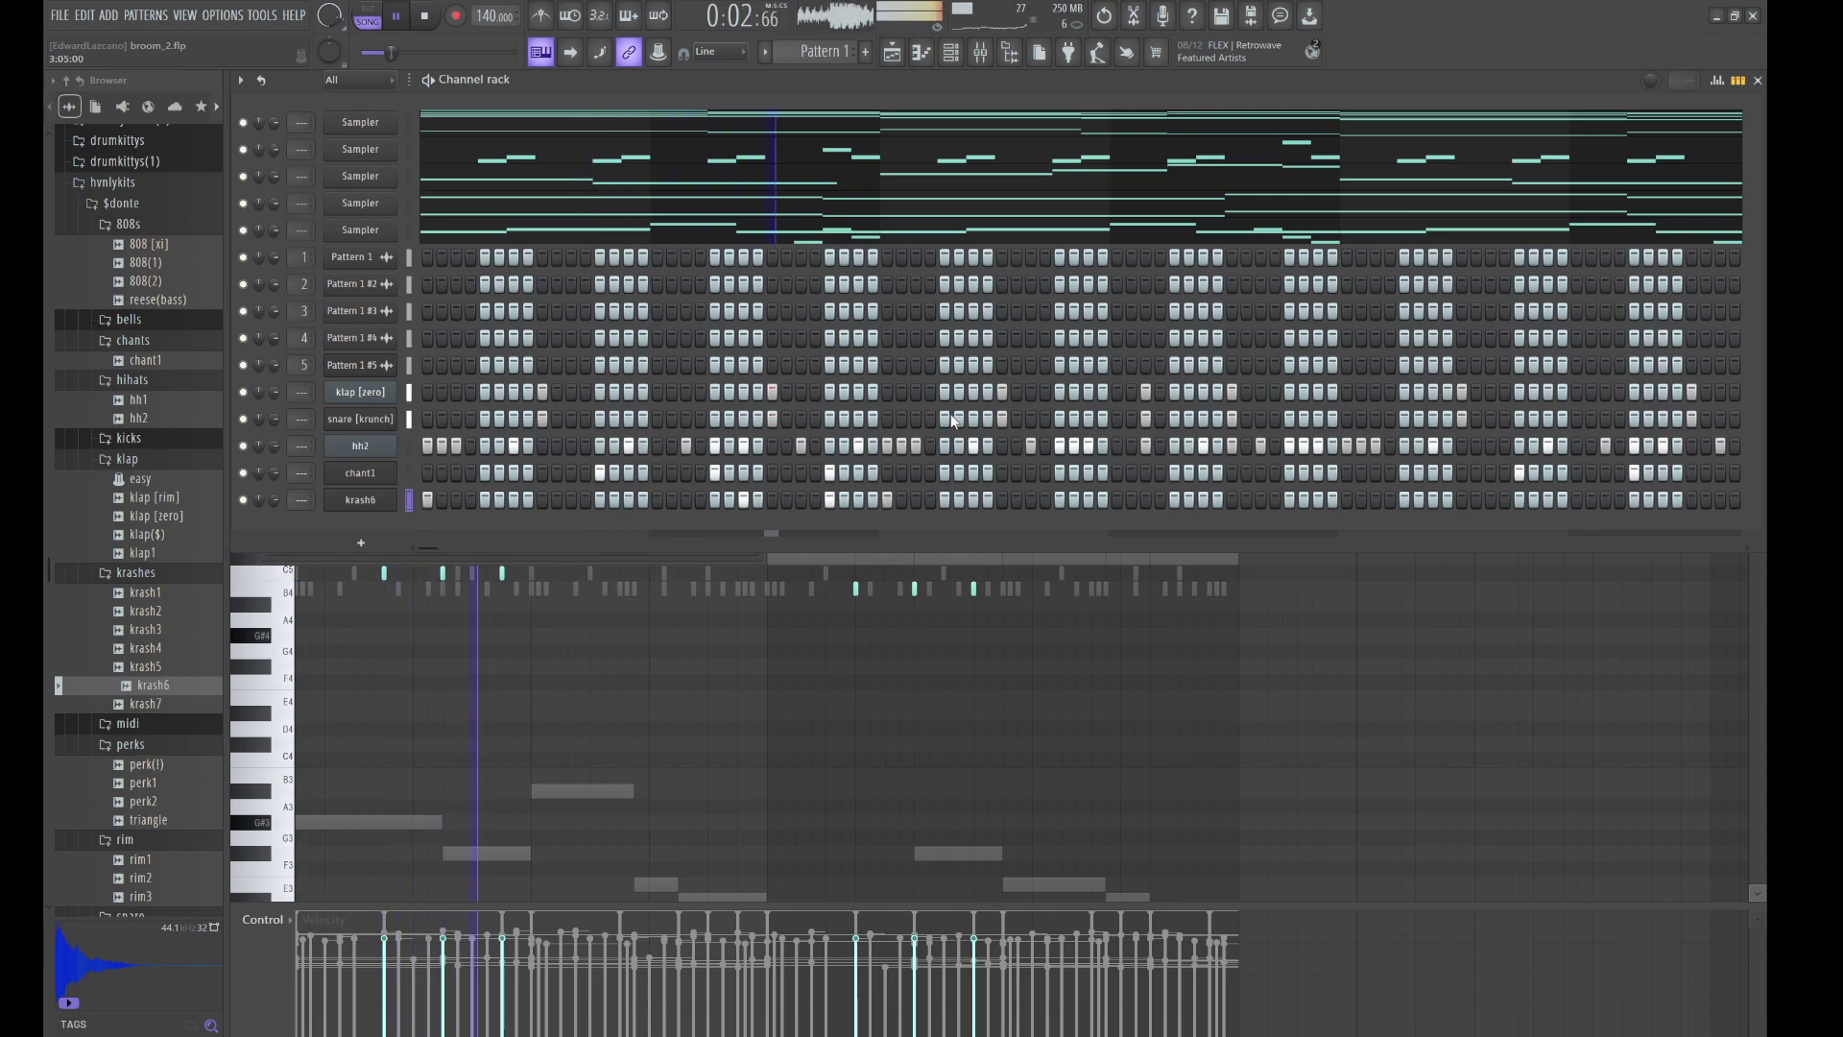
pyautogui.click(1032, 500)
pyautogui.press('space')
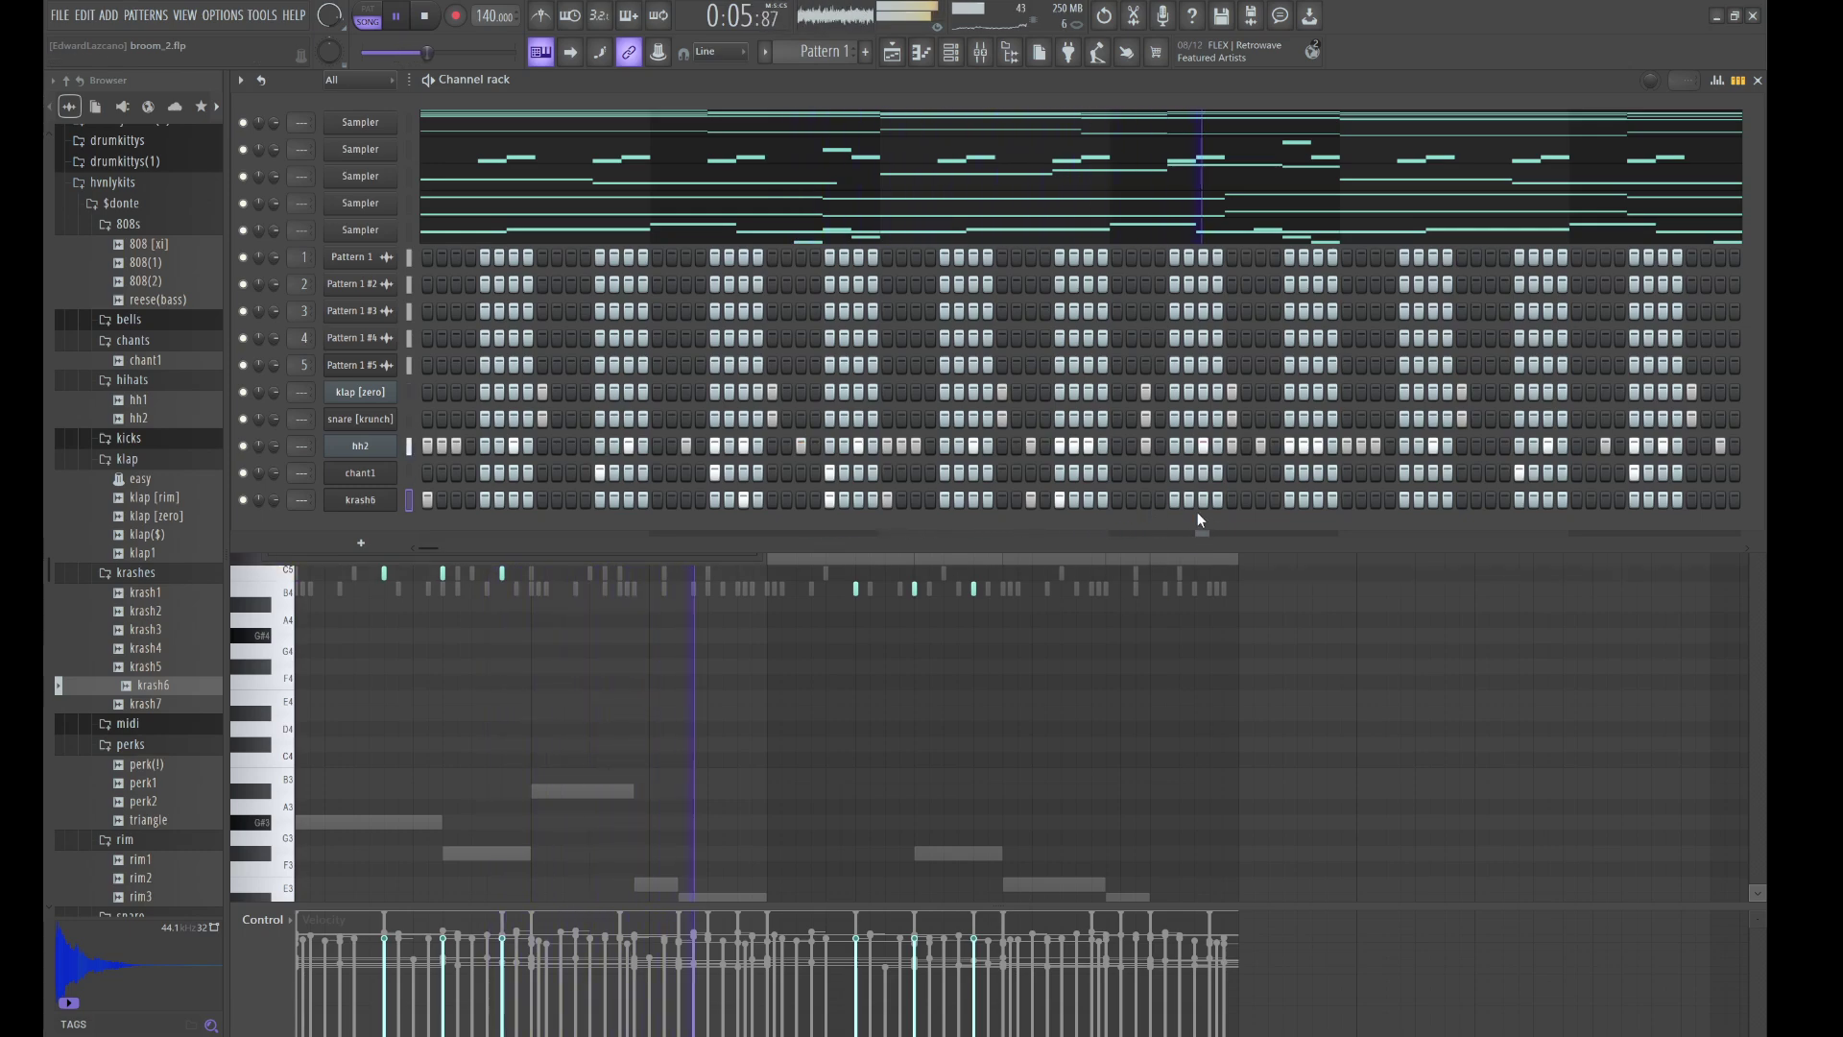
# - Program krash6 hits on steps 5 and 11 of bar 4
pyautogui.click(1232, 499)
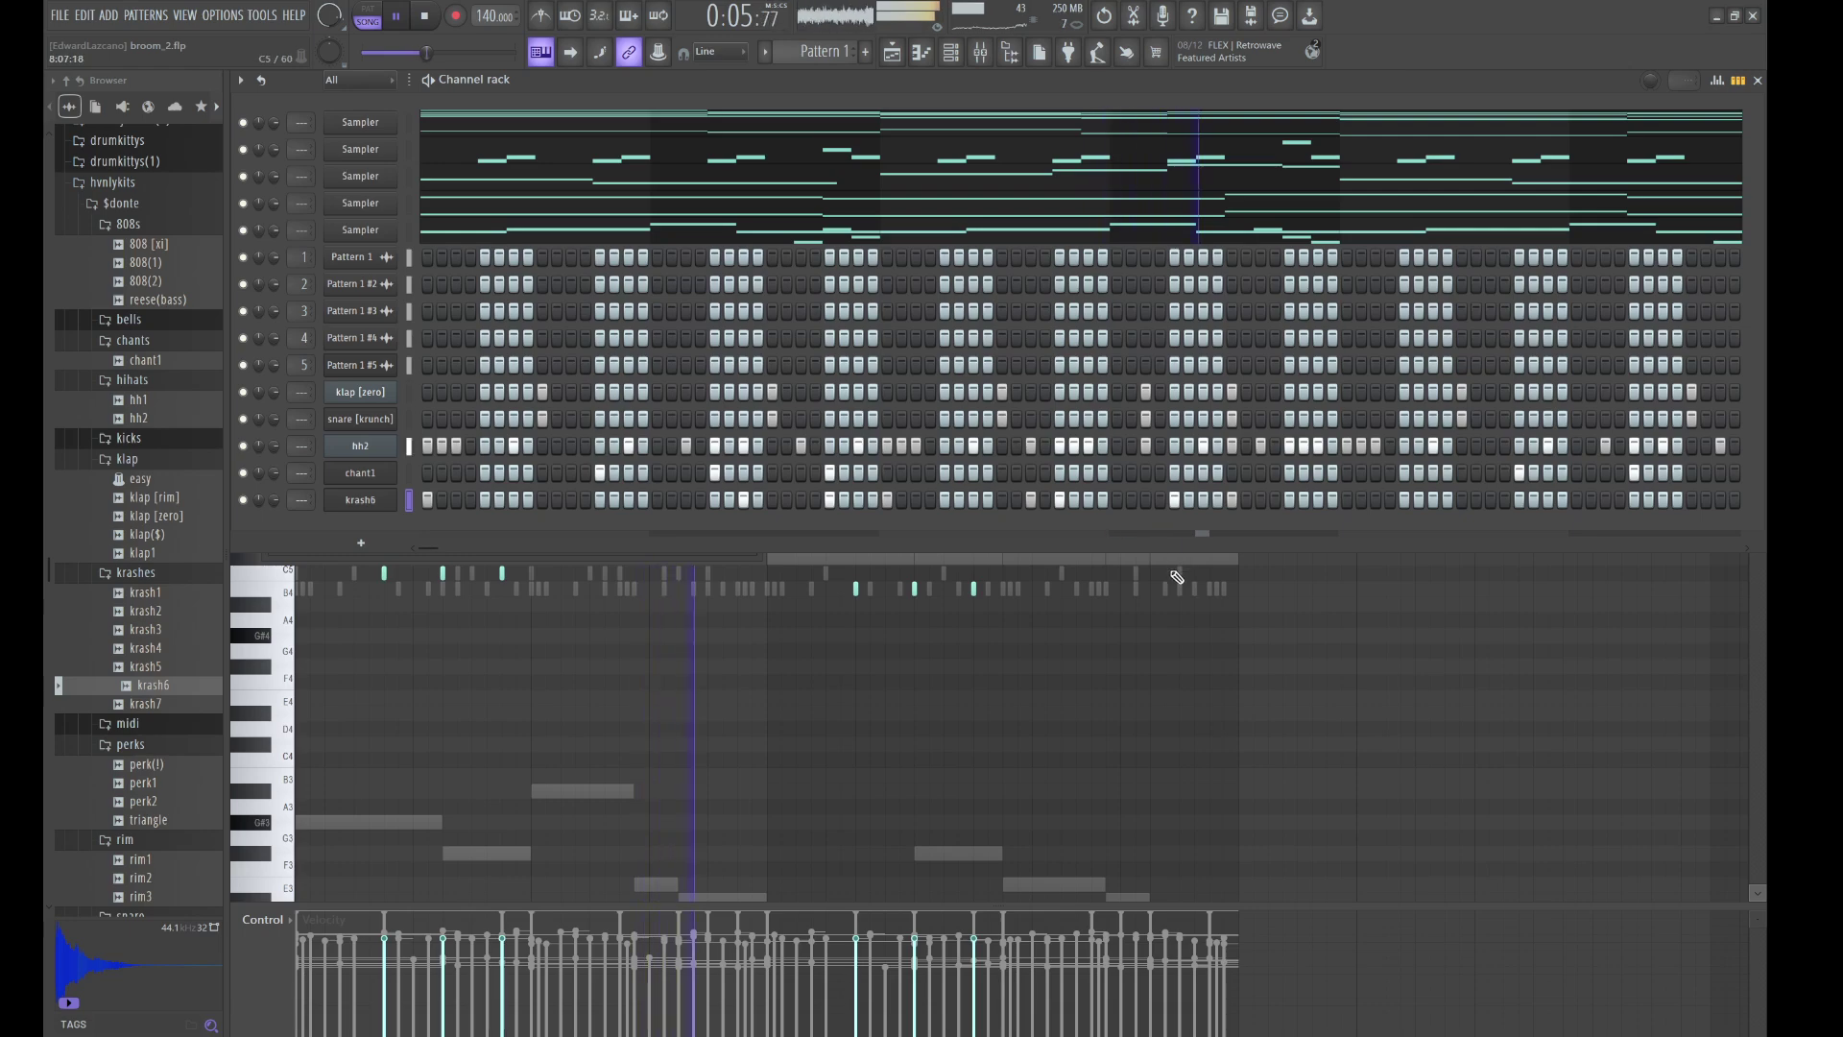
pyautogui.rightClick(1235, 500)
pyautogui.click(1262, 502)
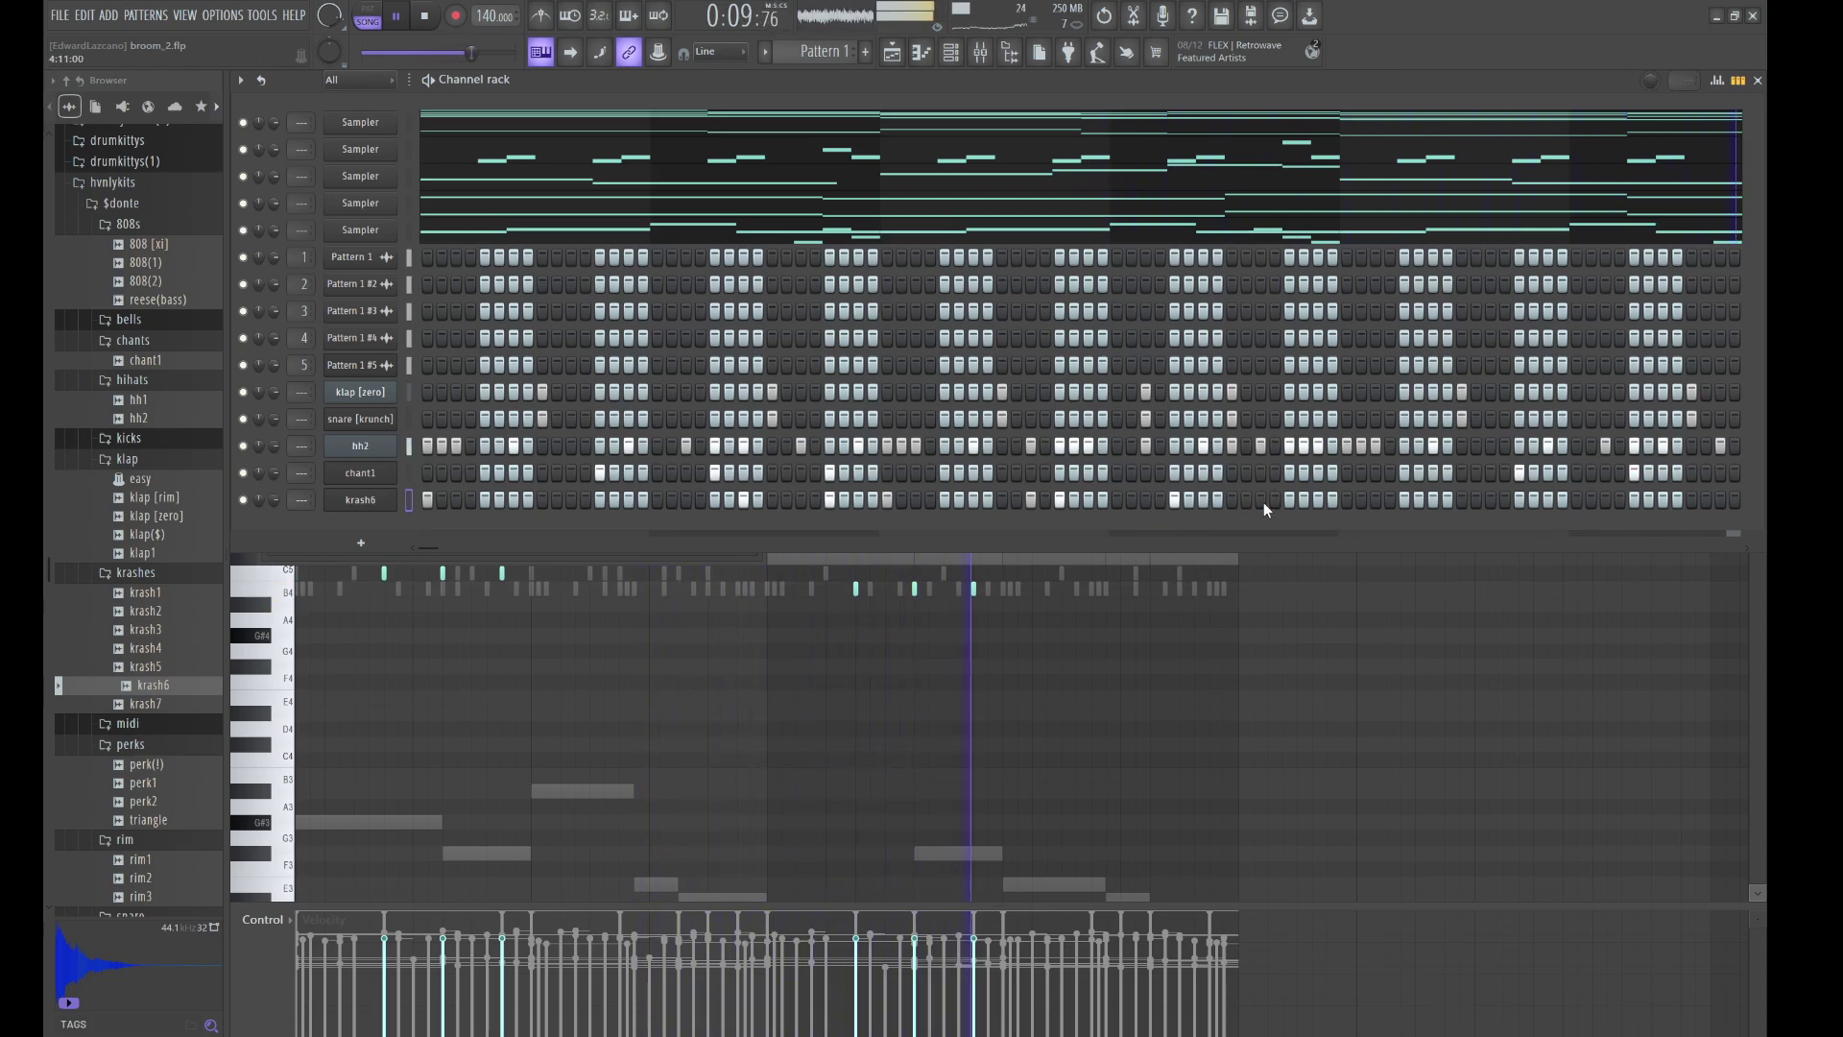
# - Lower the velocity of the krash6 hit on step 11 of bar 3 to 63% in the piano roll
pyautogui.rightClick(385, 504)
pyautogui.click(453, 501)
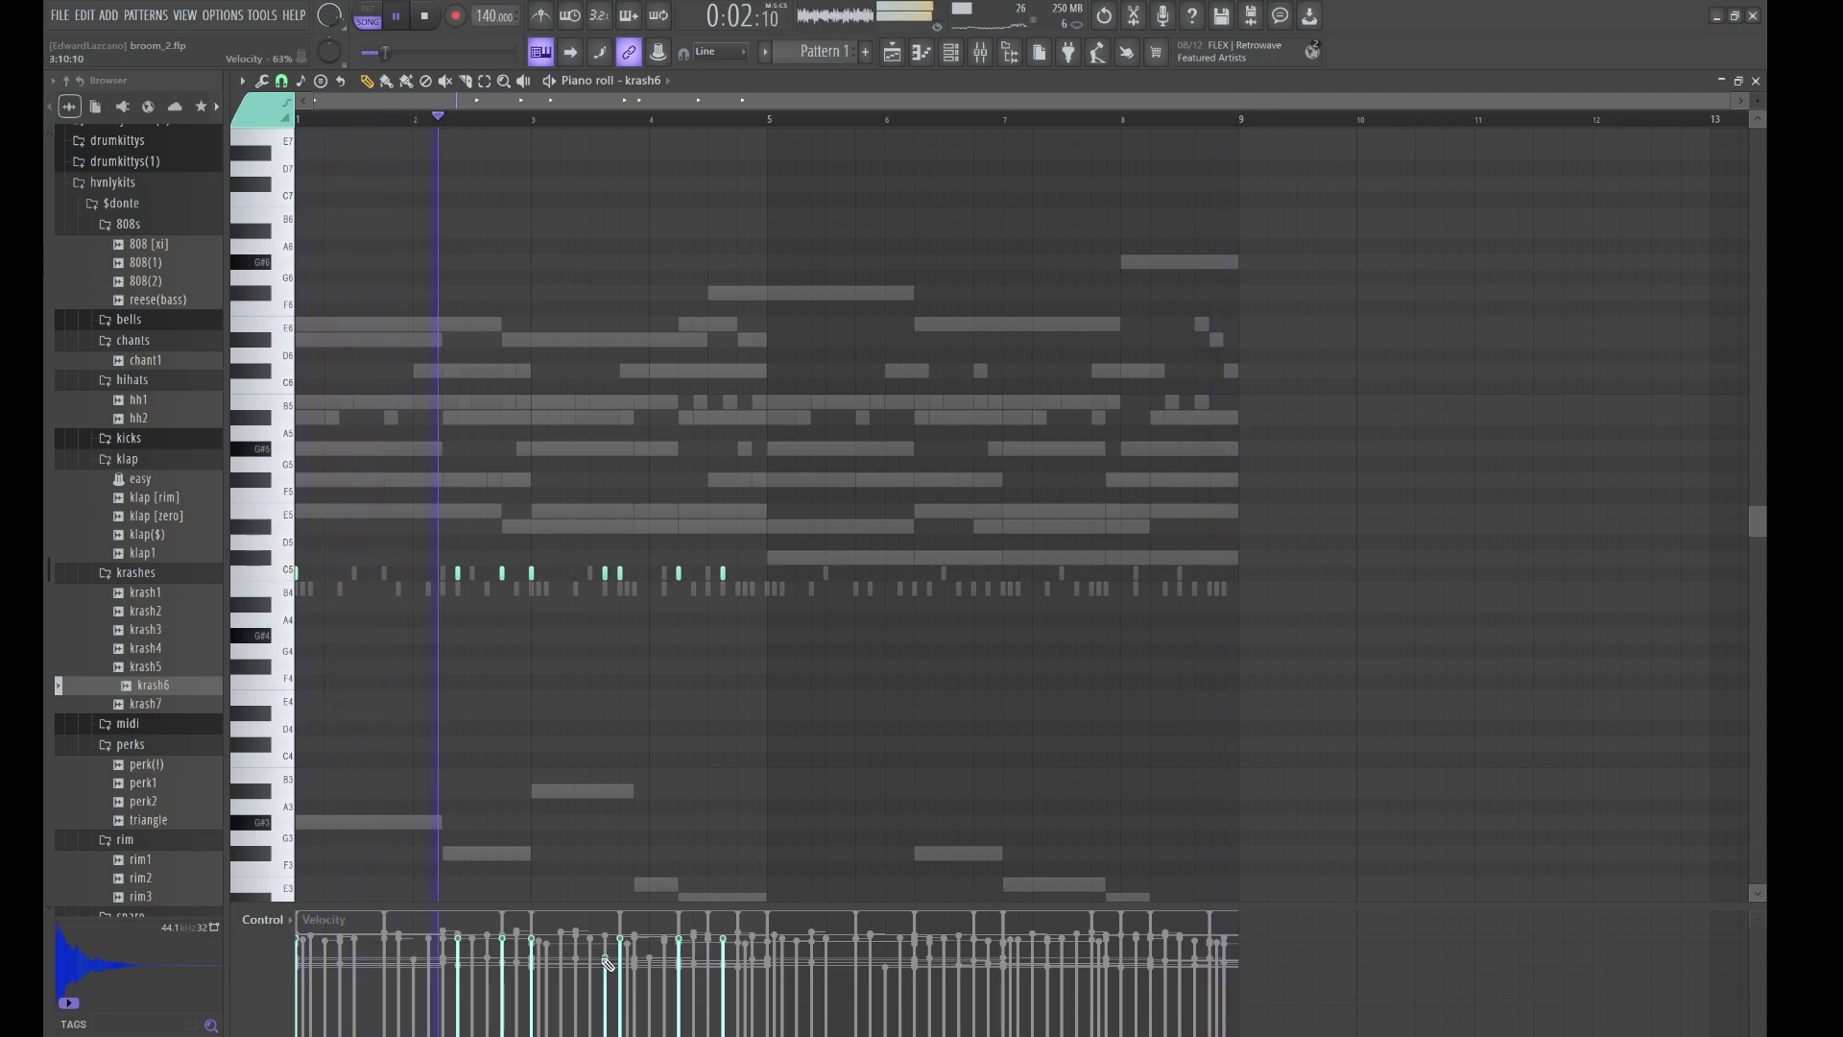
# - Copy the krash6 hits into bars 5–8 one semitone lower on B4, and randomize the pattern's velocities
pyautogui.hotkey('ctrl', 'b')
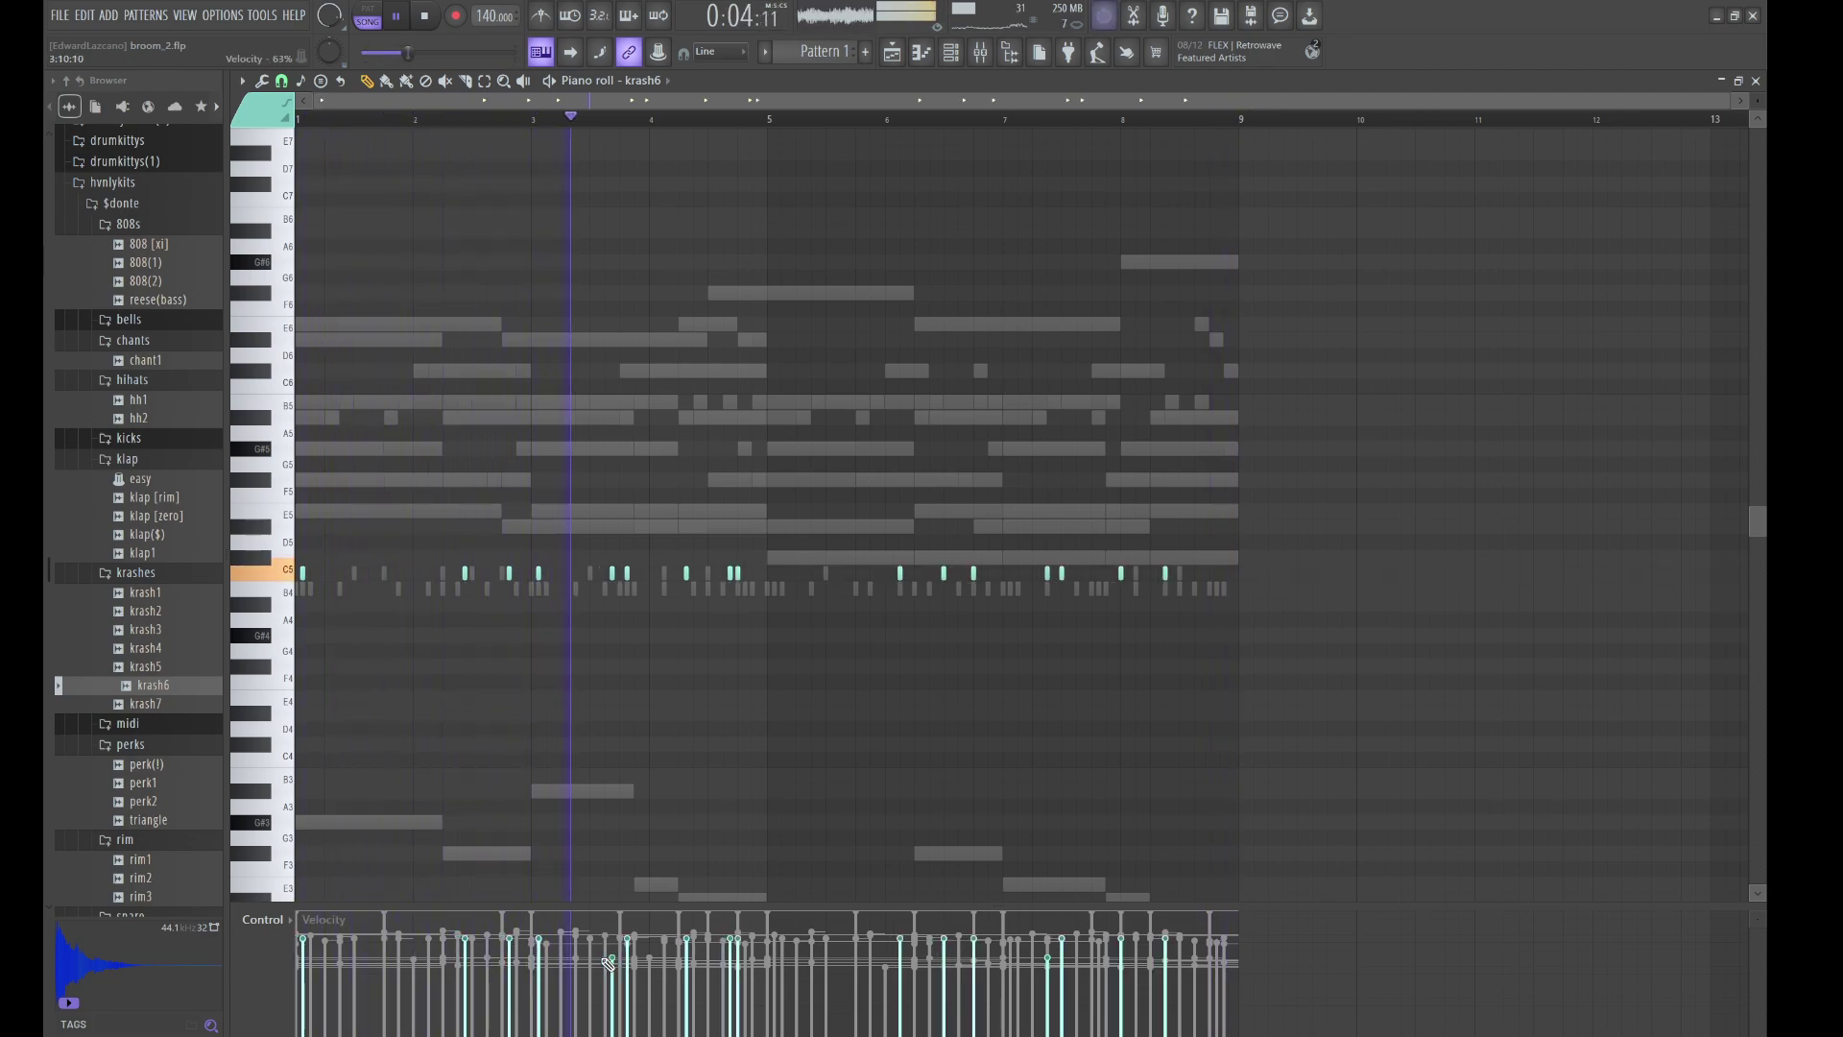
pyautogui.hotkey('shift', 'Right')
pyautogui.hotkey('shift', 'Right')
pyautogui.hotkey('shift', 'Right')
pyautogui.hotkey('shift', 'Right')
pyautogui.hotkey('shift', 'Right')
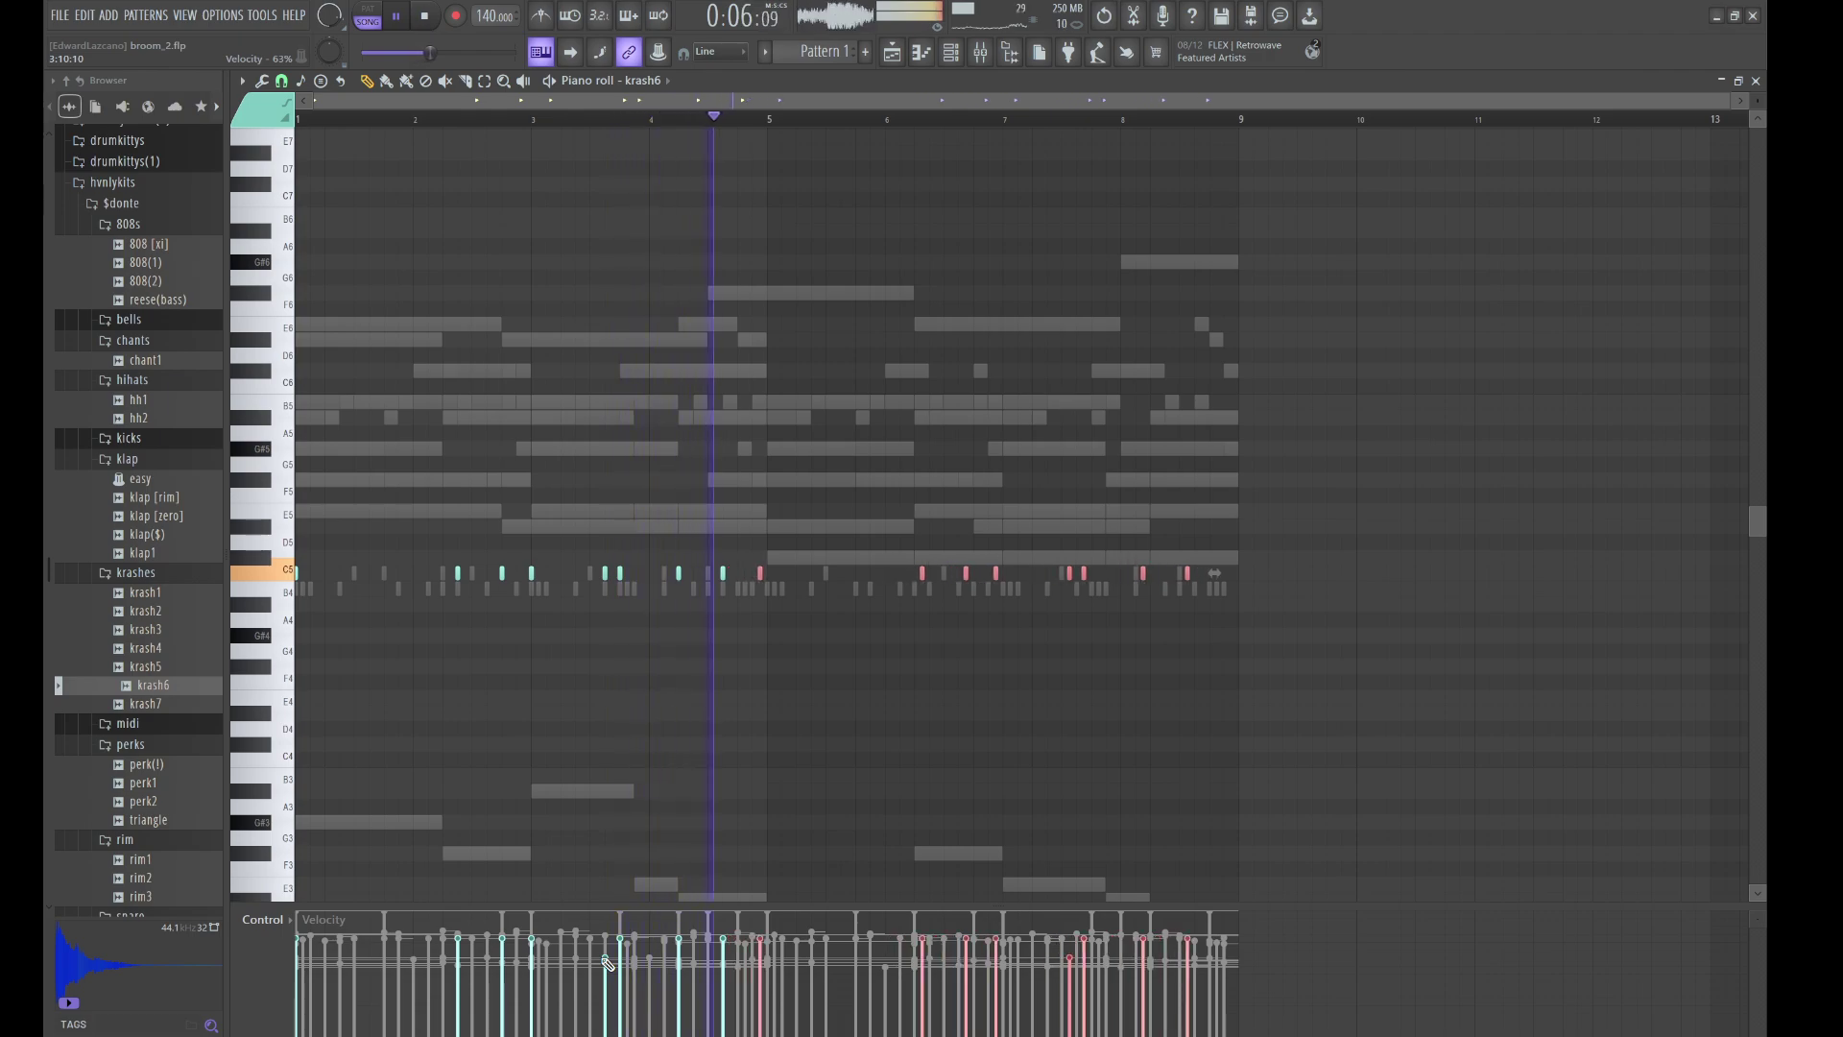
pyautogui.press('Down')
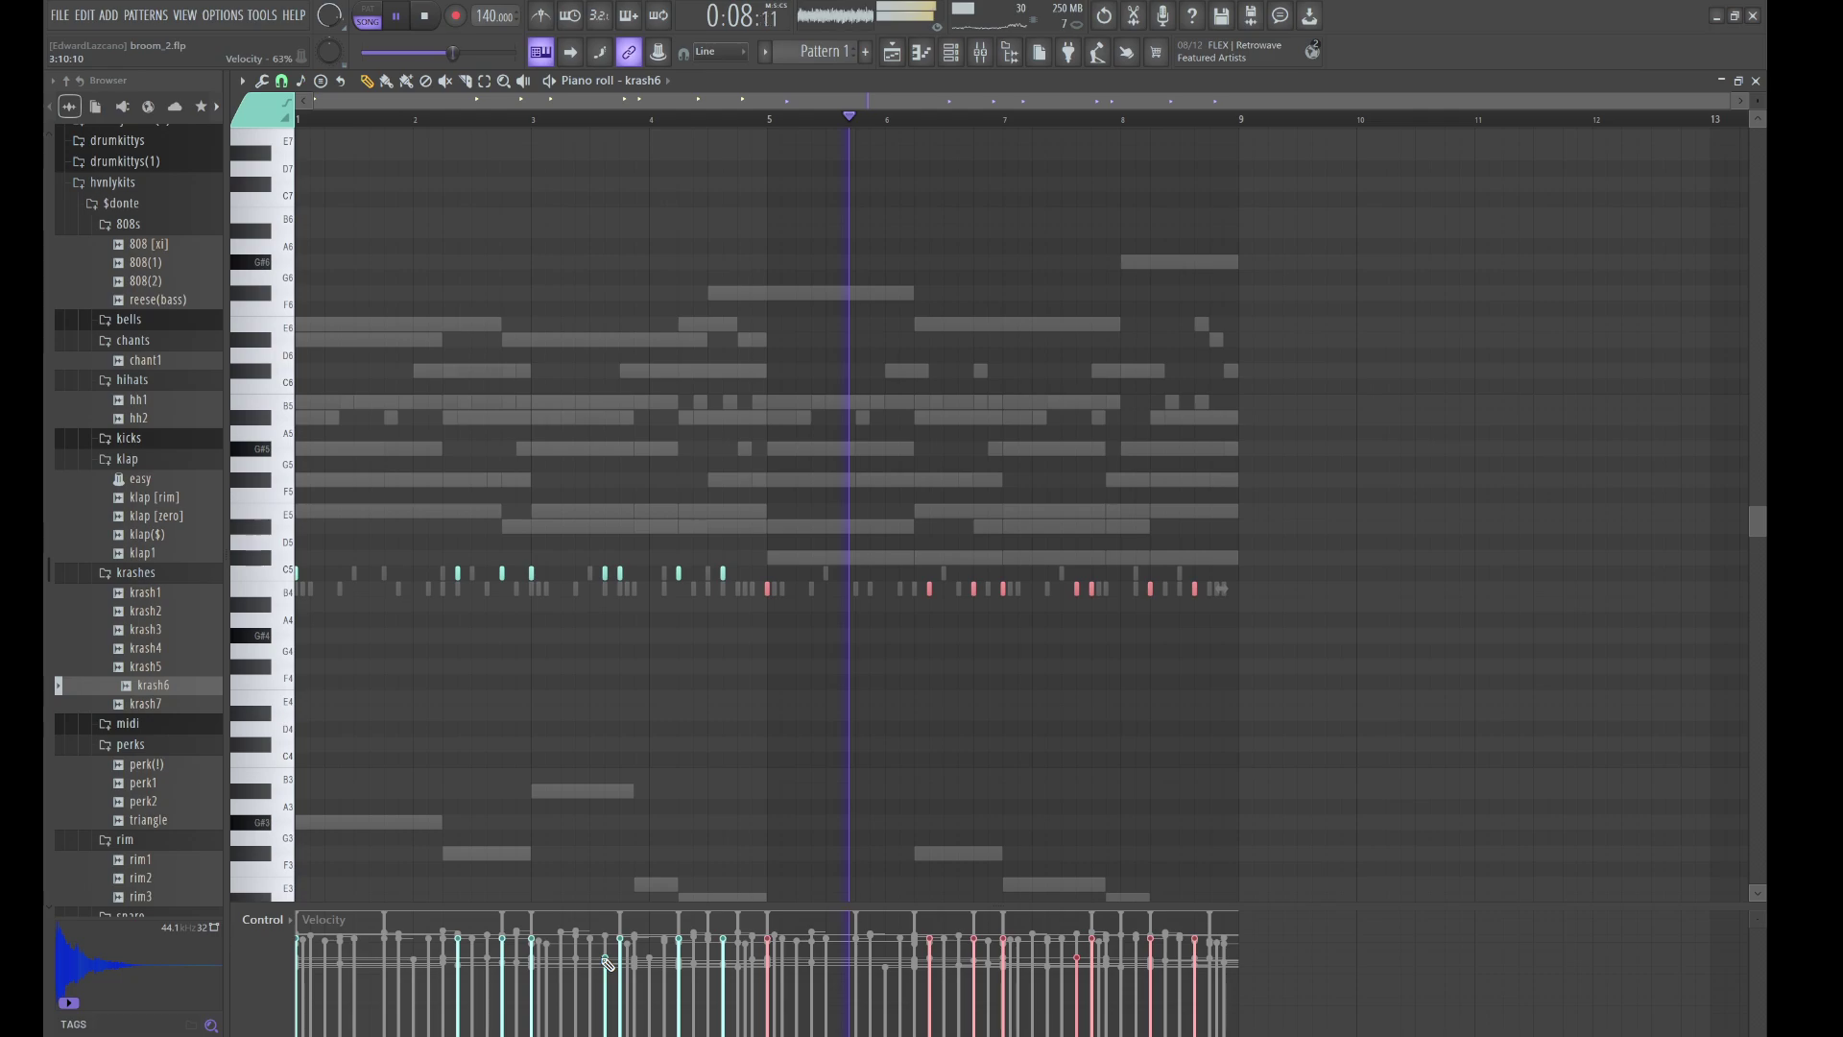
pyautogui.keyDown('ctrl'); pyautogui.click(681, 431); pyautogui.keyUp('ctrl')
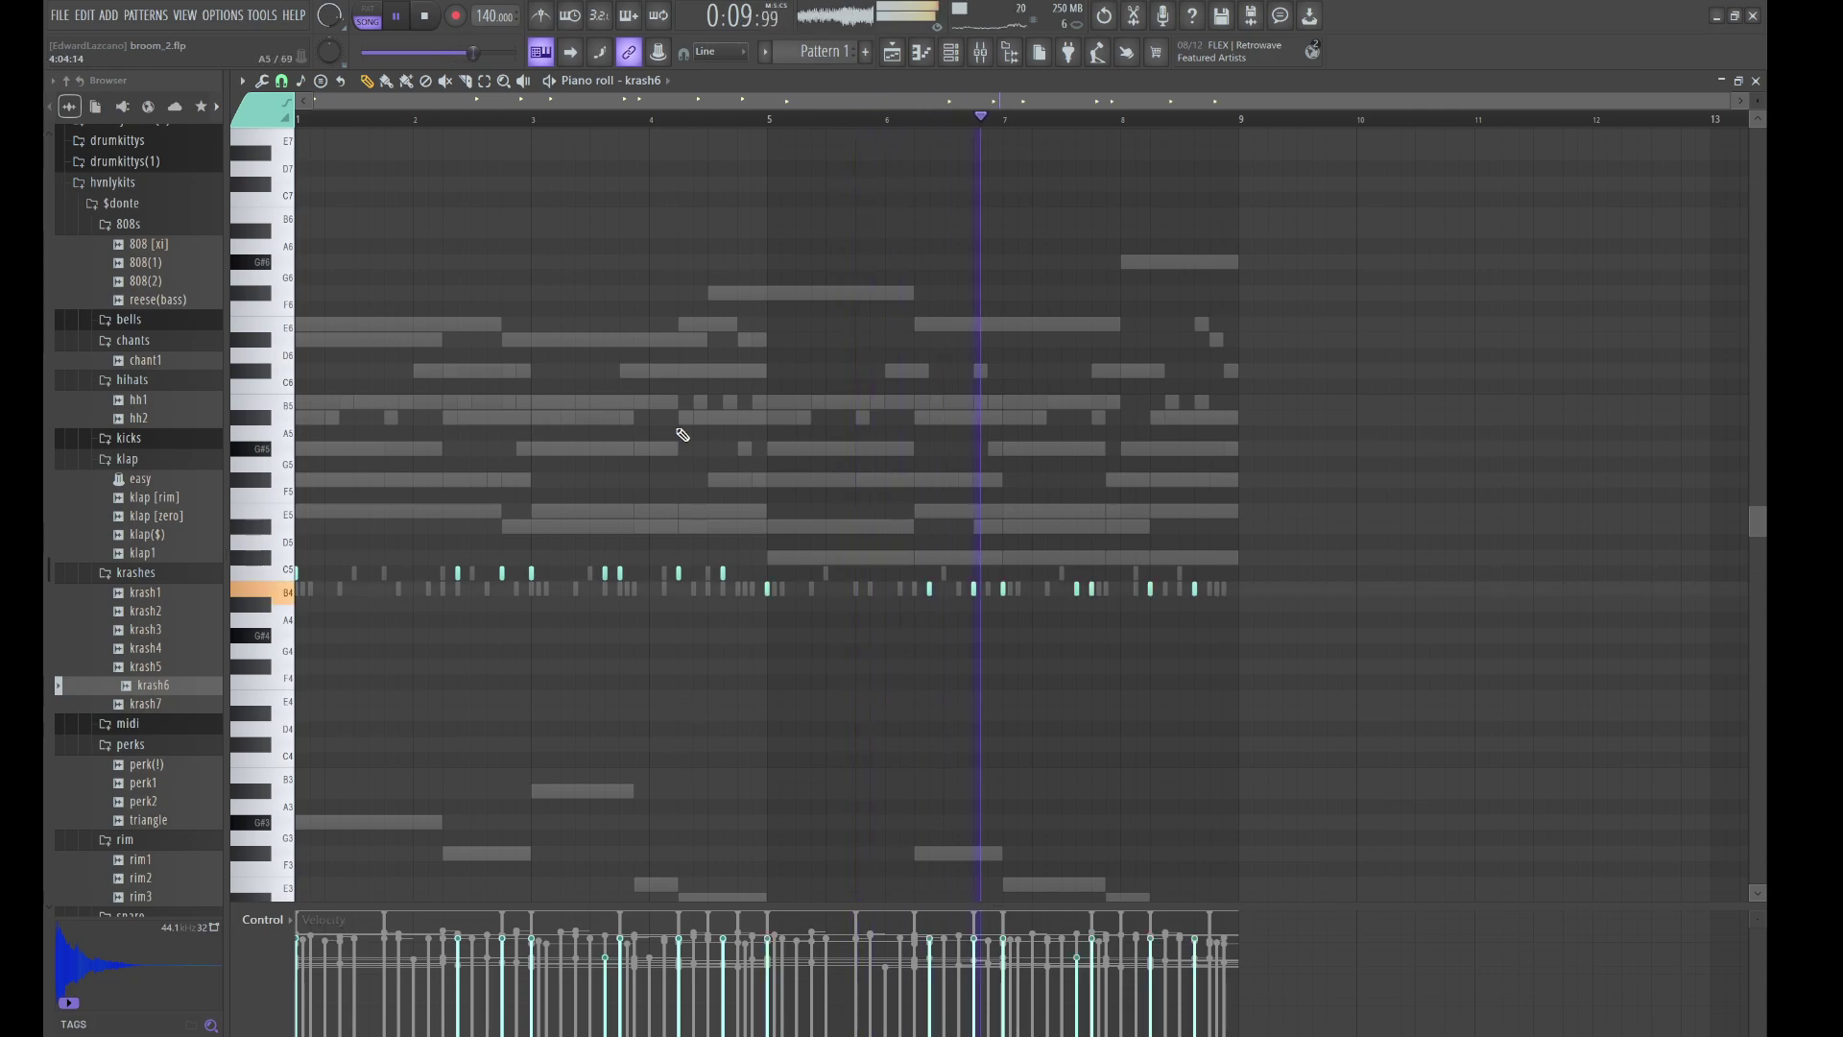
pyautogui.hotkey('alt', 'r')
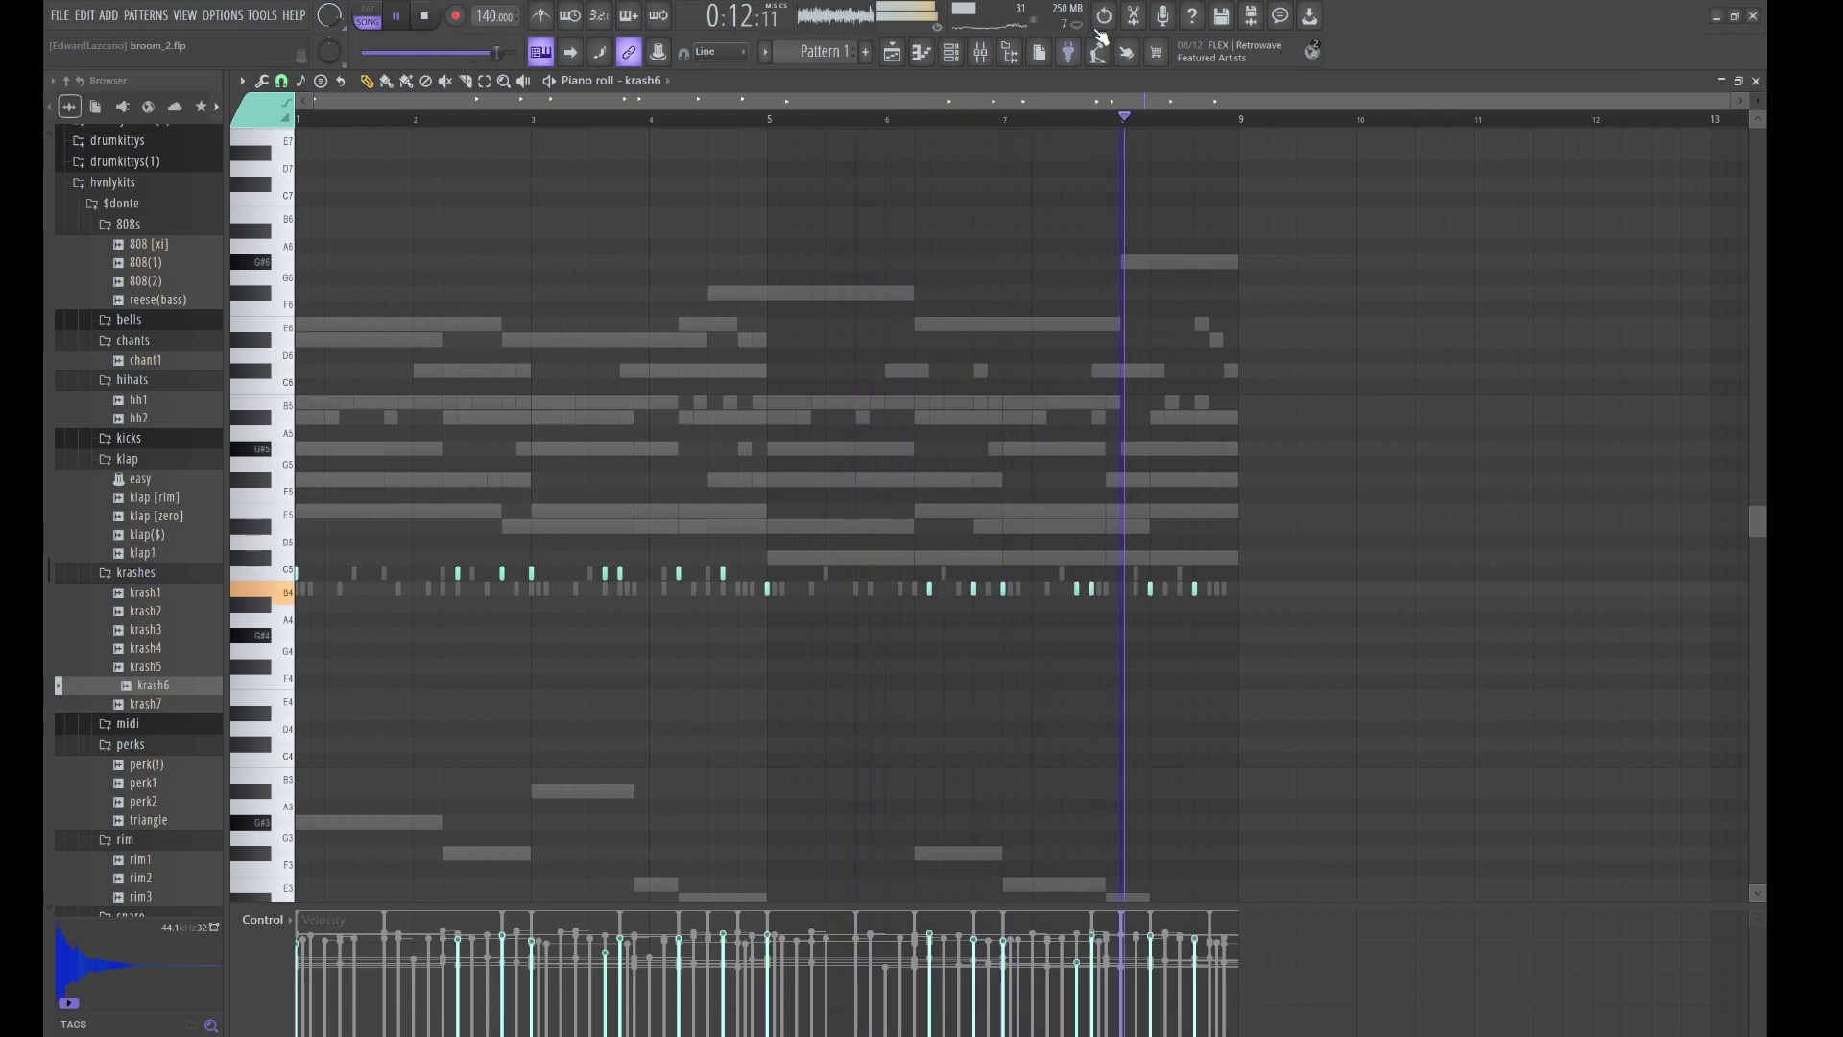
# - Insert the 808 [xi] sample as a channel above klap [zero] and open its channel settings
pyautogui.click(957, 53)
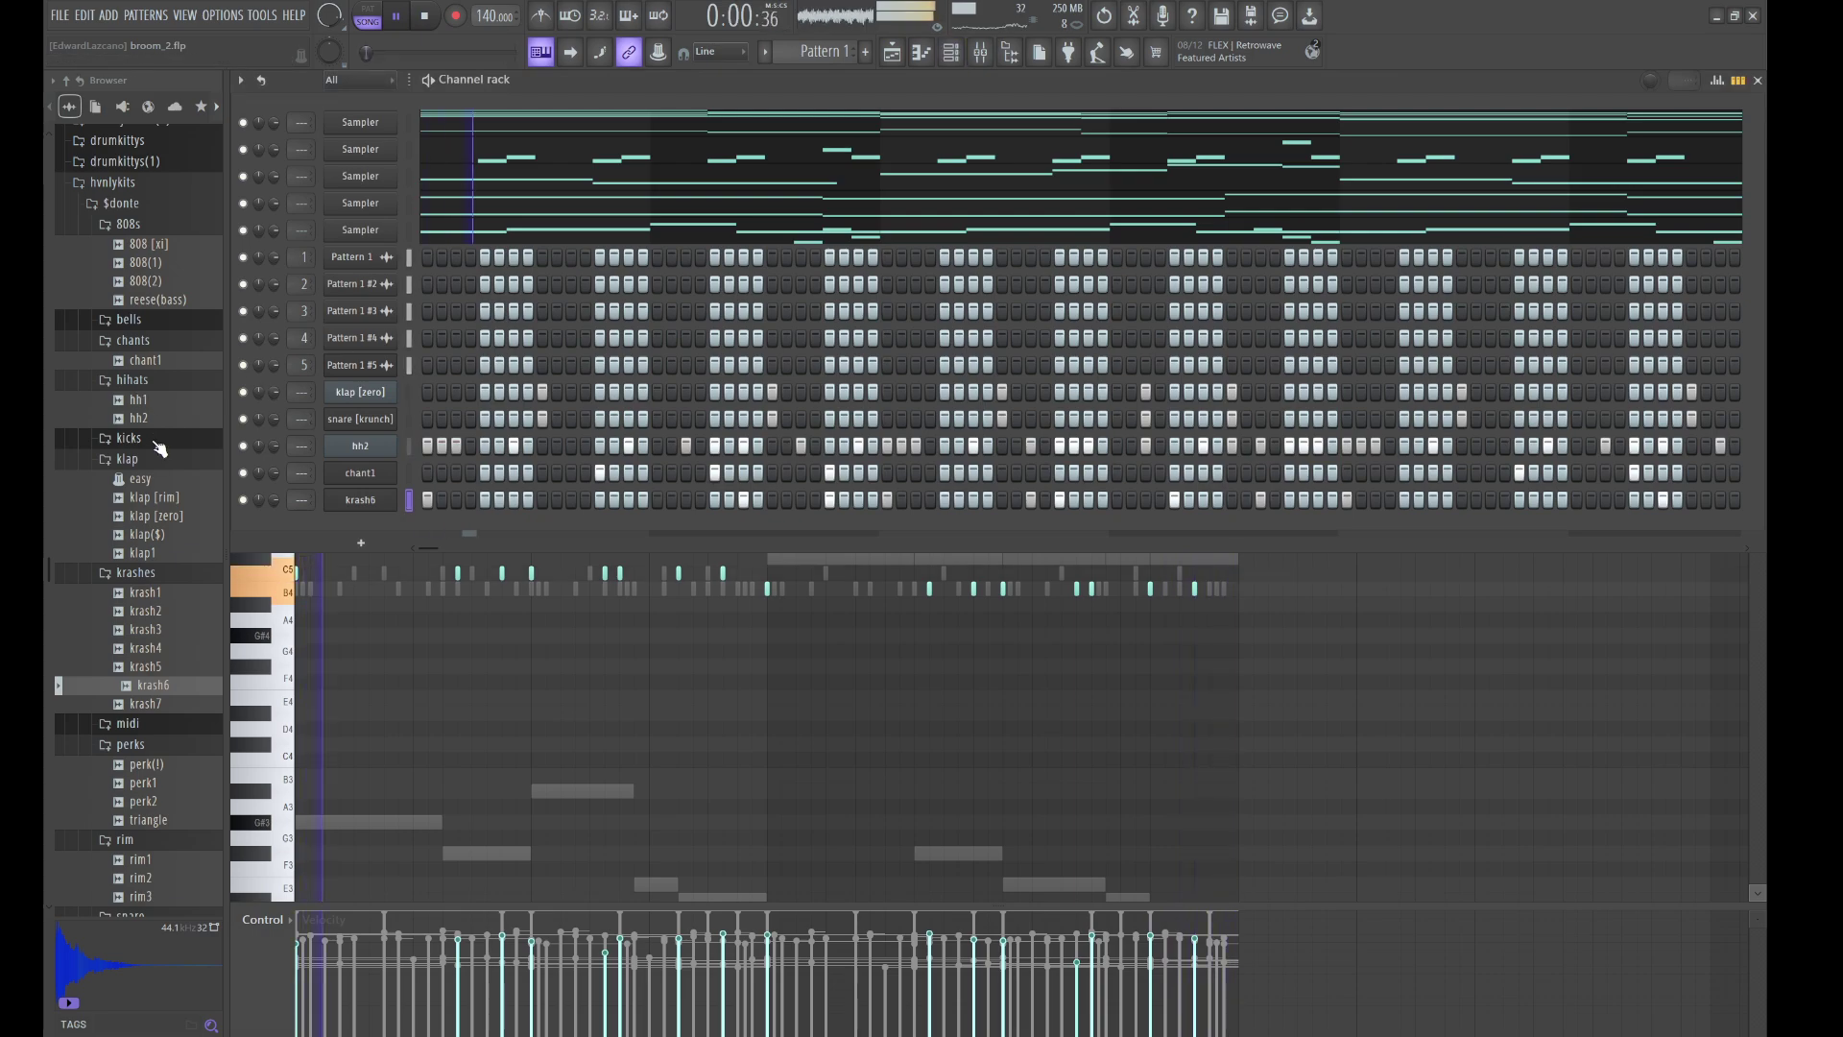
pyautogui.moveTo(151, 245); pyautogui.dragTo(412, 383)
pyautogui.click(386, 388)
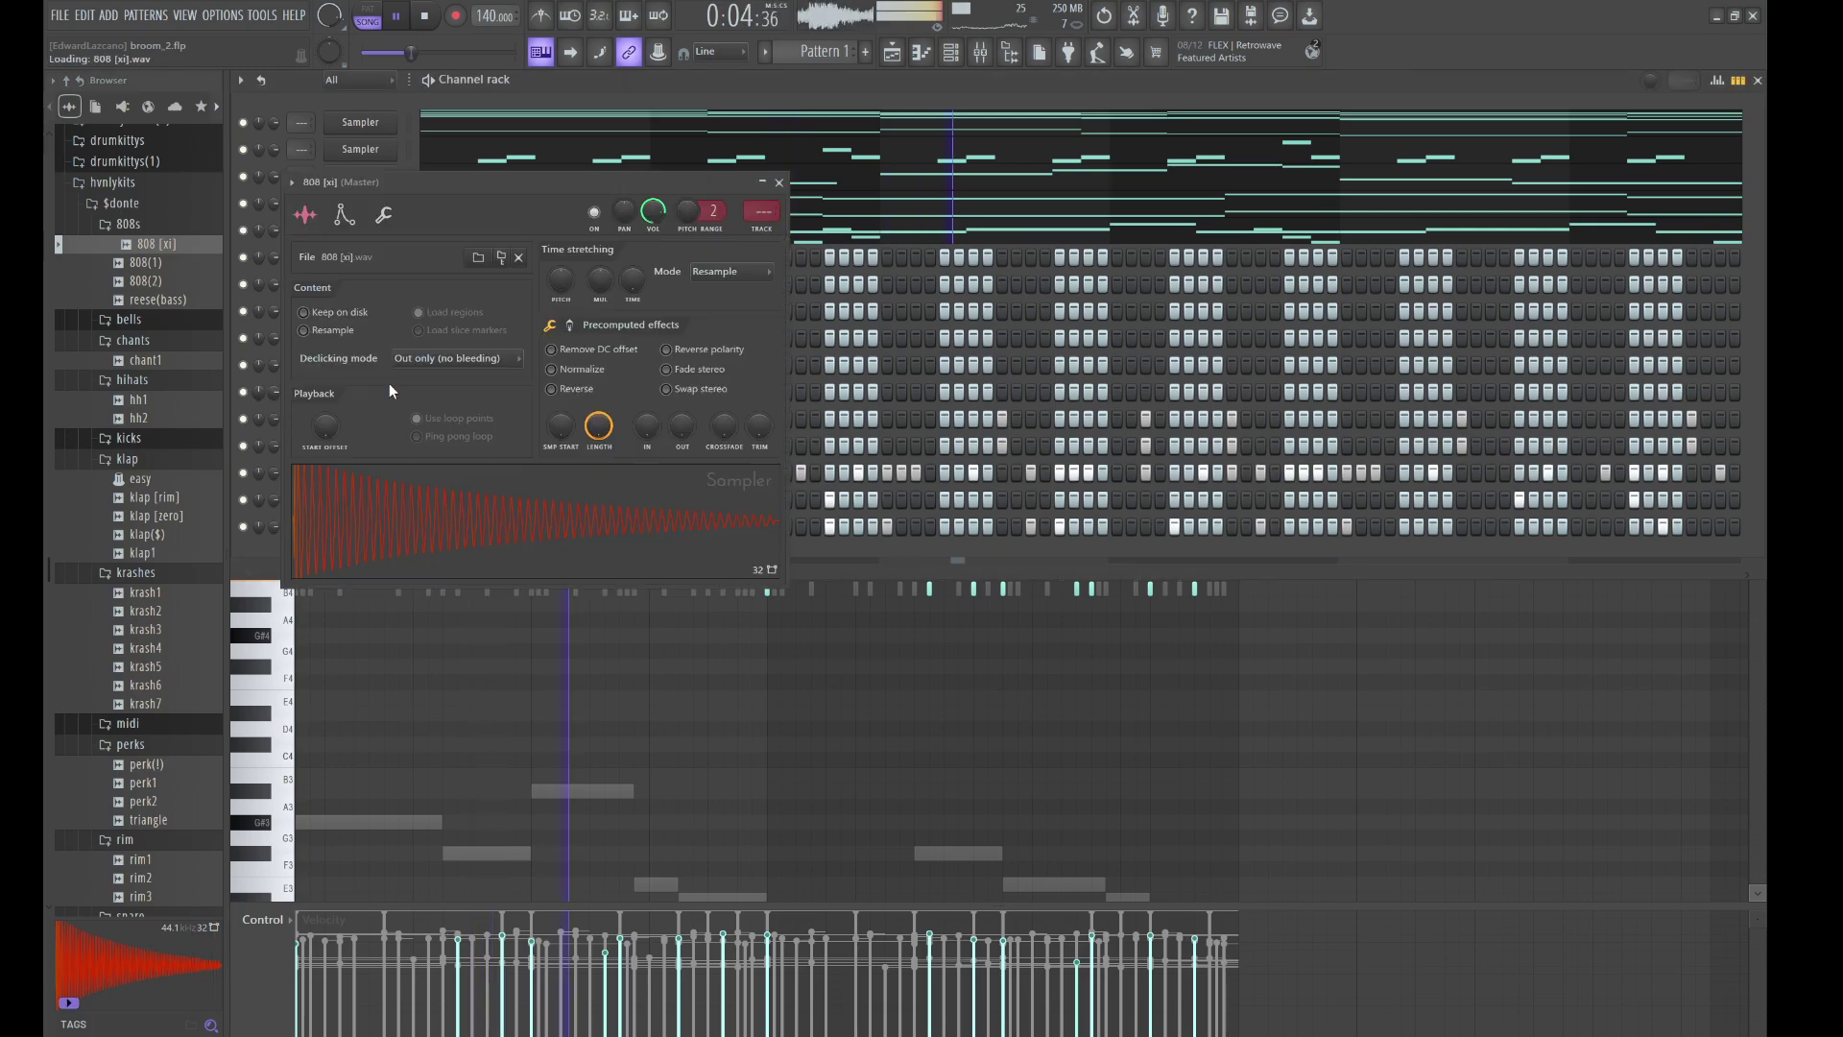
# - Enable the 808 [xi] volume envelope with hold at maximum and attack, decay, sustain and release at zero
pyautogui.click(344, 215)
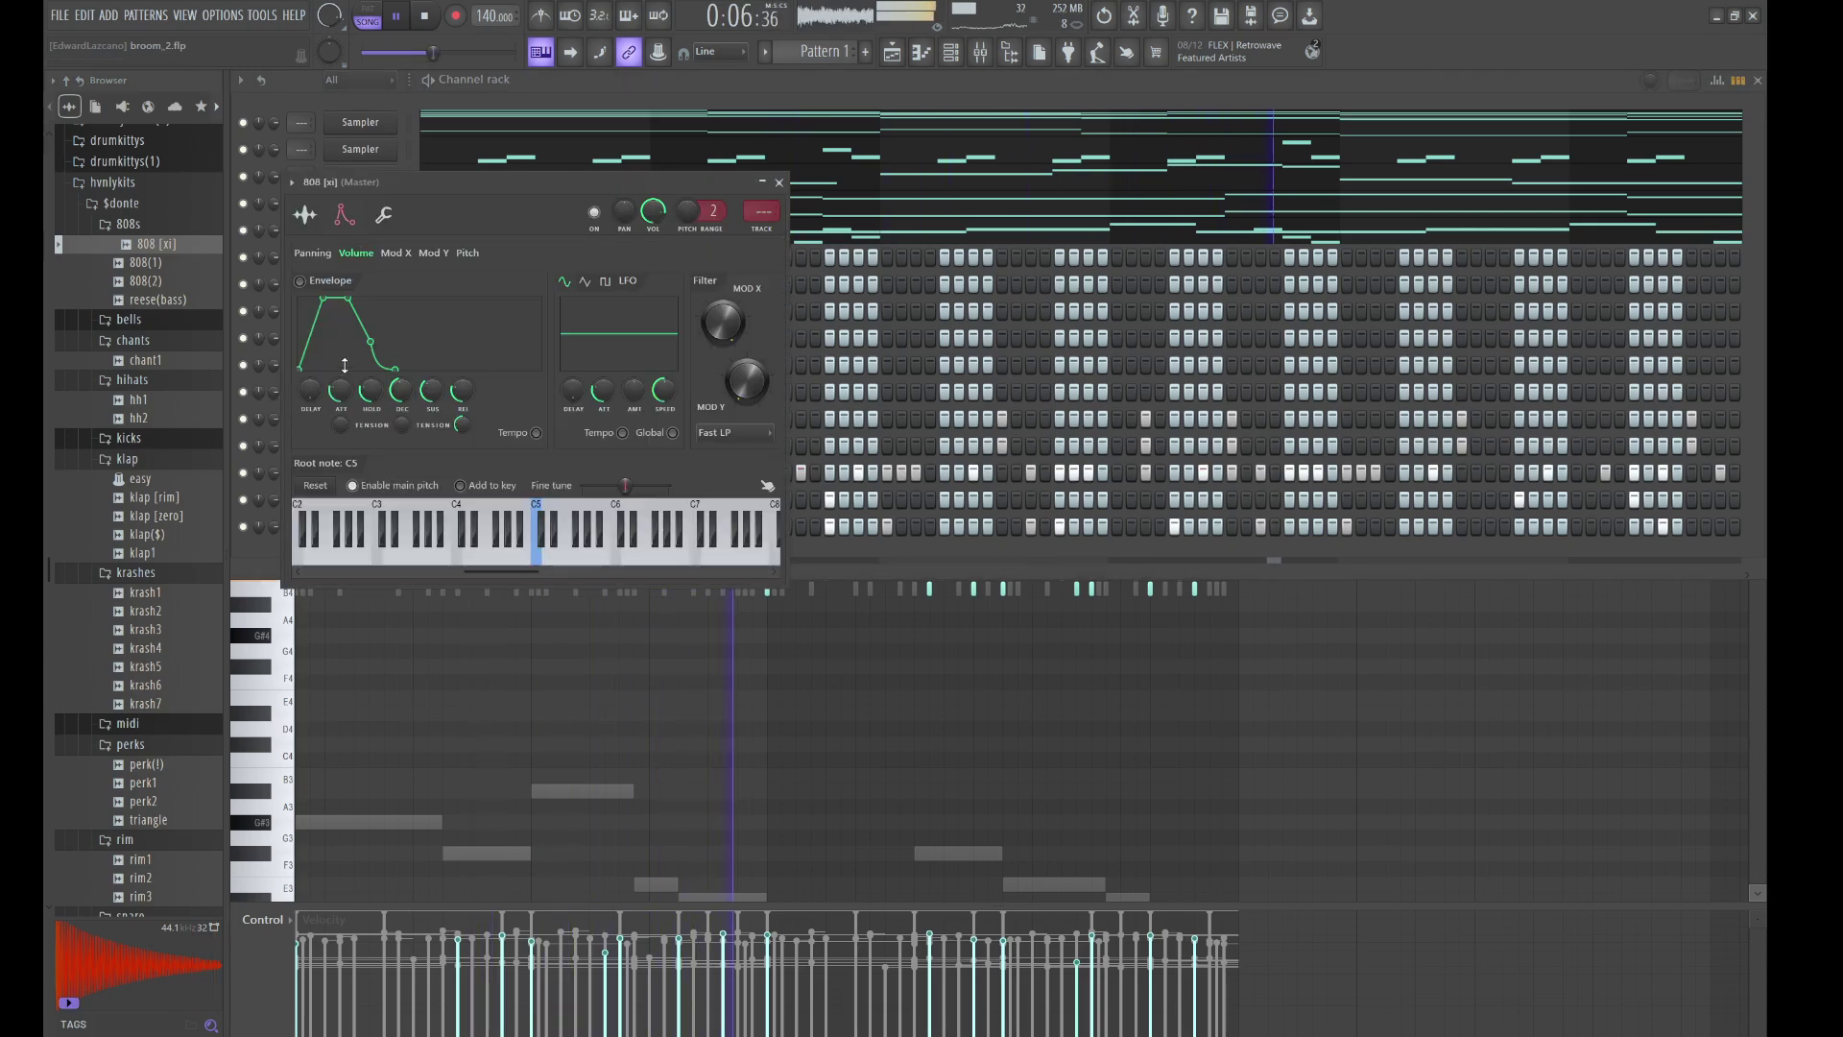
pyautogui.moveTo(372, 390); pyautogui.dragTo(372, 307)
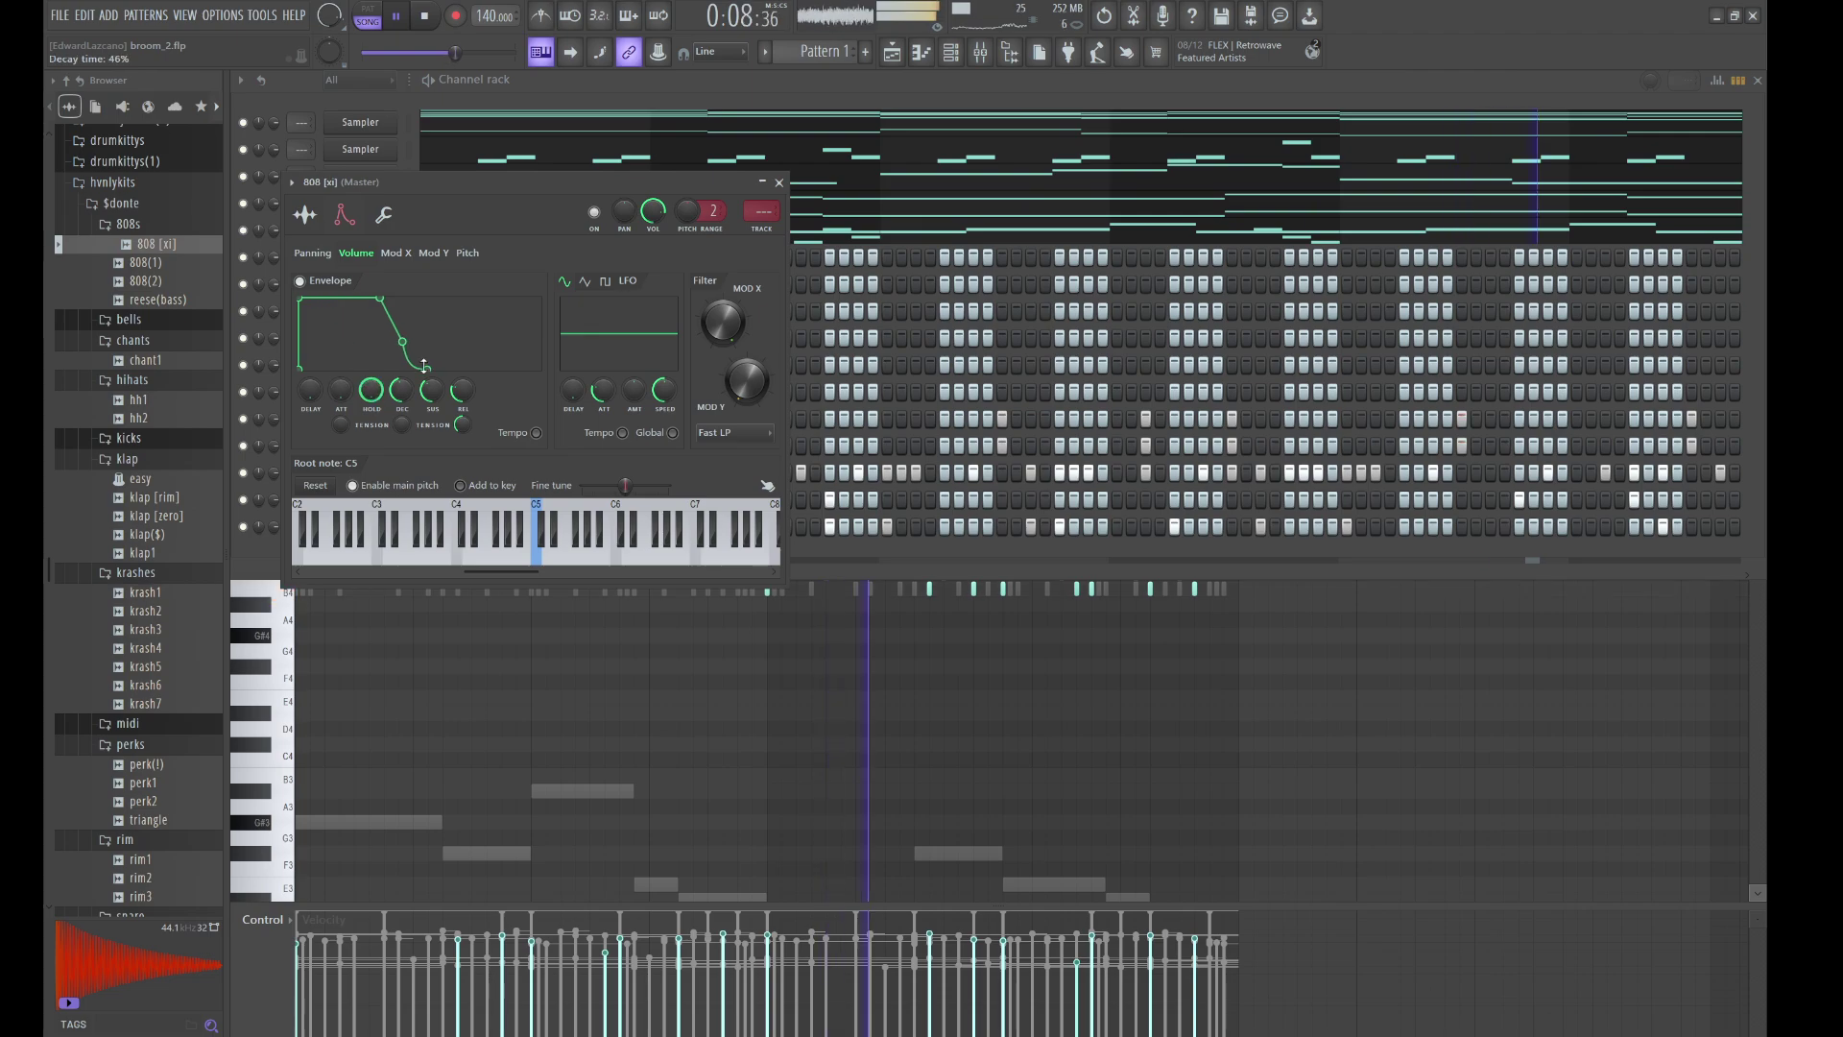
pyautogui.moveTo(463, 390); pyautogui.dragTo(463, 452)
pyautogui.moveTo(401, 390); pyautogui.dragTo(439, 422)
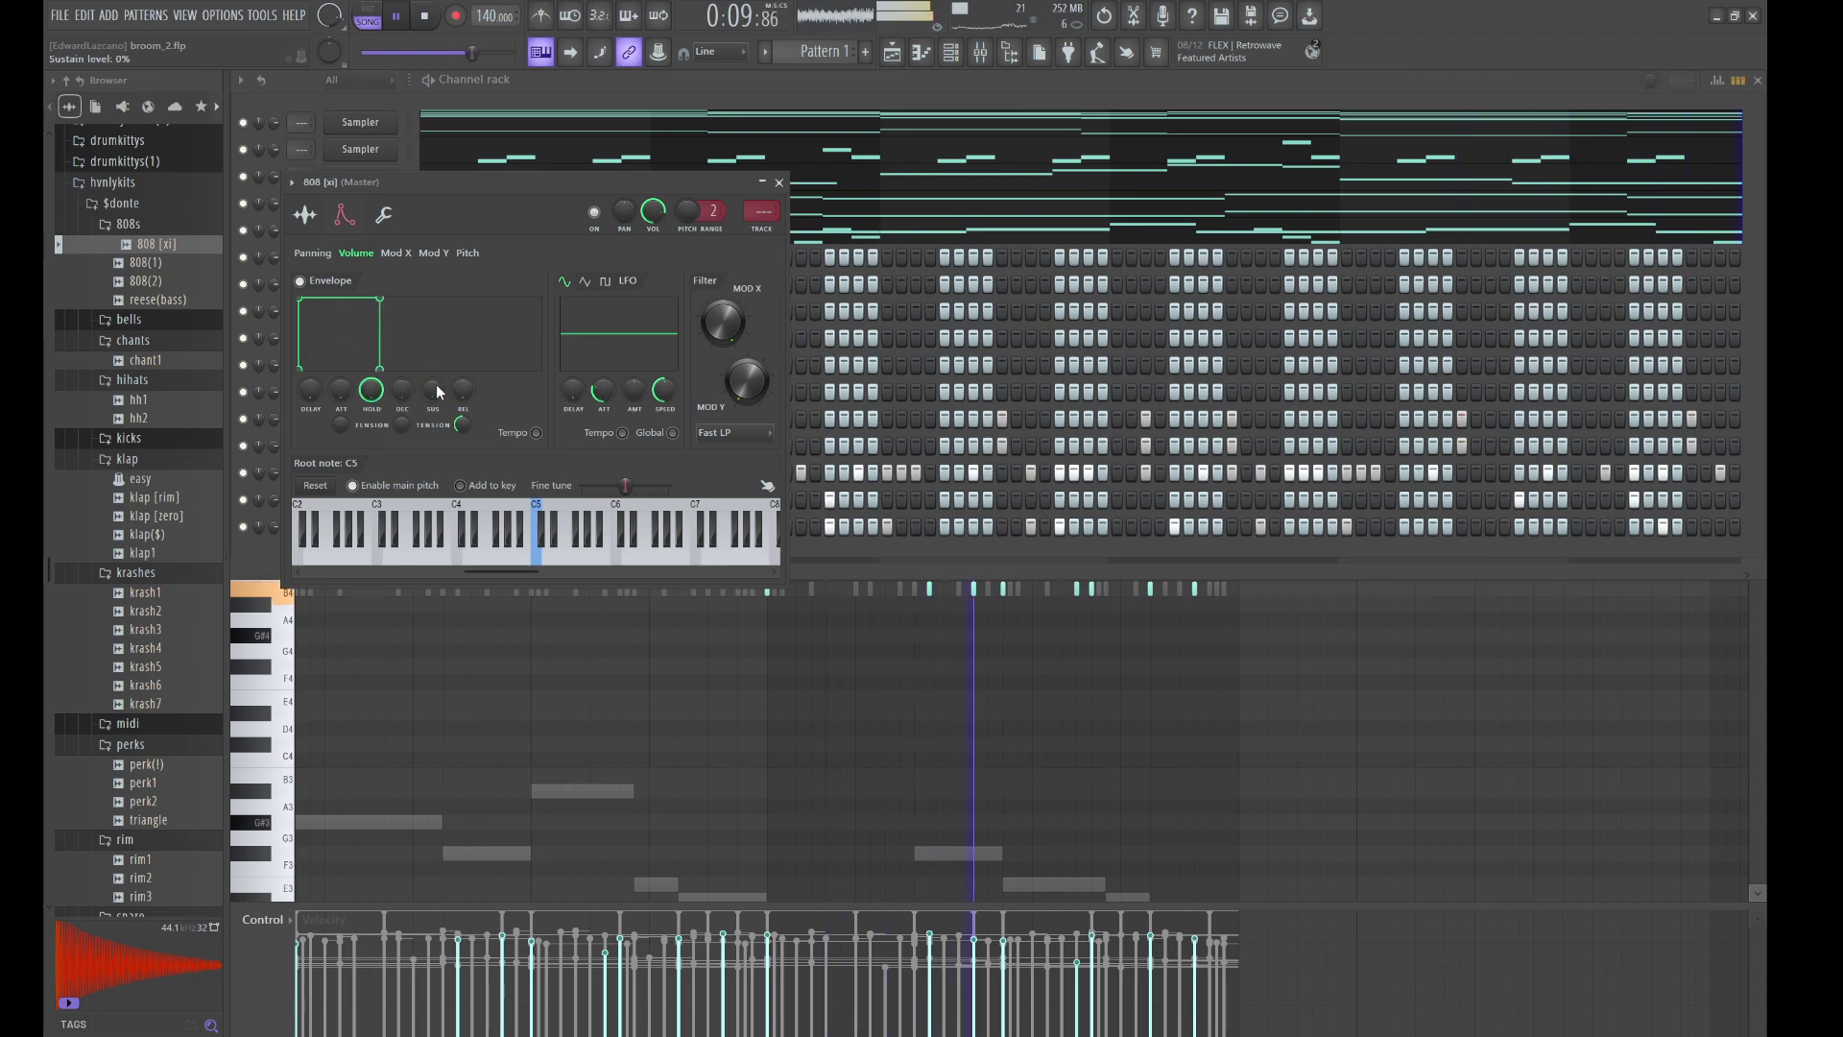
pyautogui.click(388, 215)
pyautogui.click(779, 182)
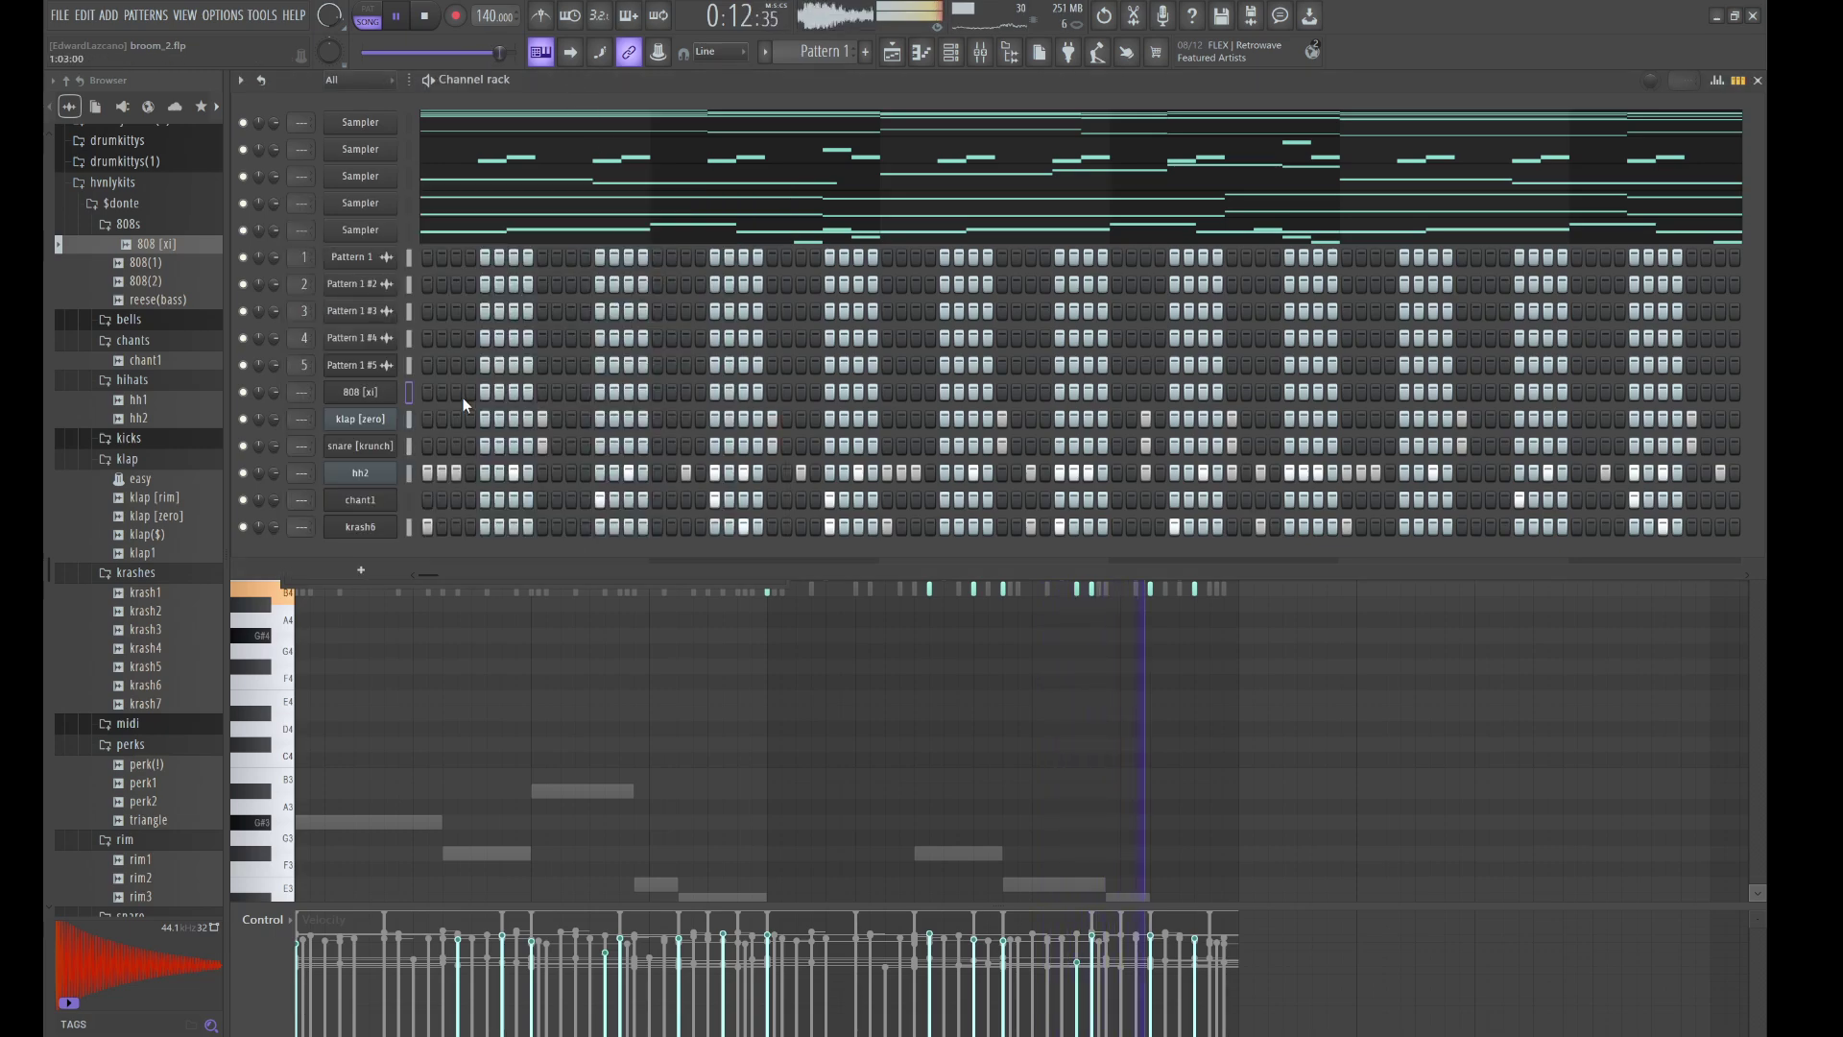
# - Program 808 [xi] hits on steps 1 and 15 of bar 1 and step 5 of bar 2
pyautogui.click(428, 392)
pyautogui.click(599, 392)
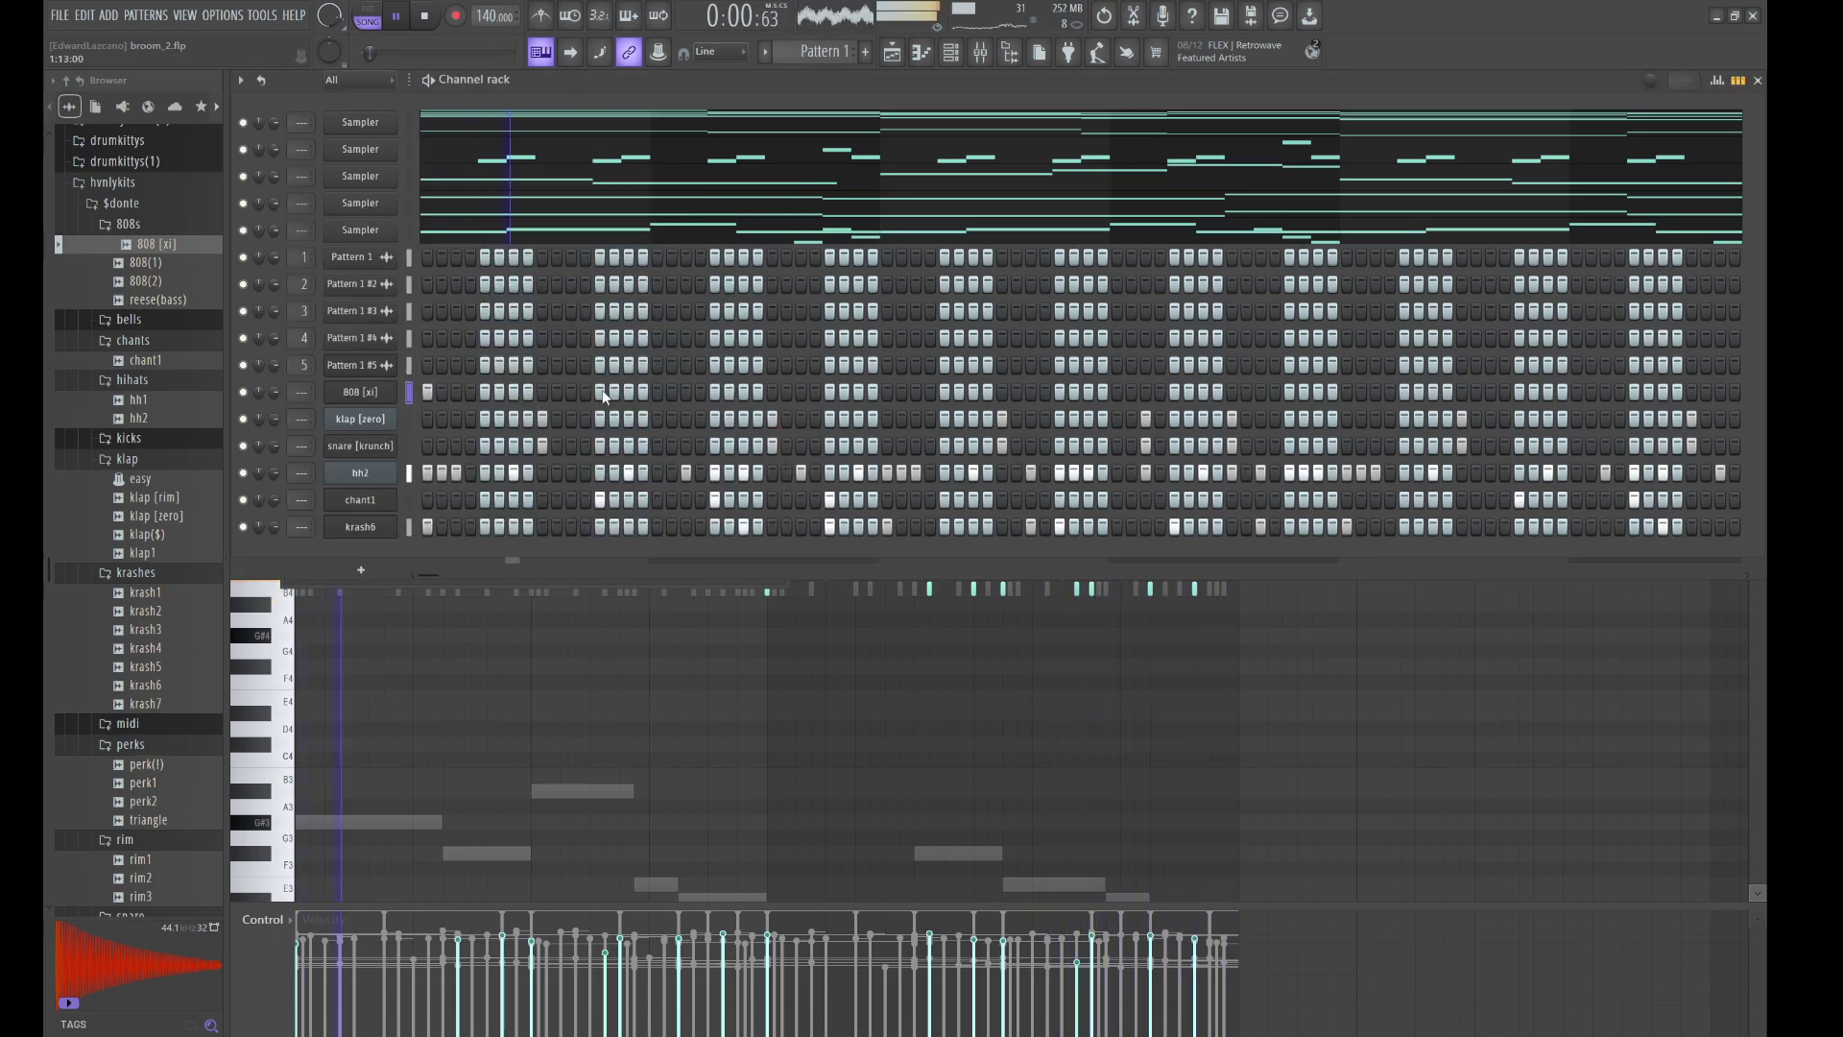
pyautogui.click(613, 392)
pyautogui.click(628, 392)
pyautogui.click(627, 391)
pyautogui.click(713, 391)
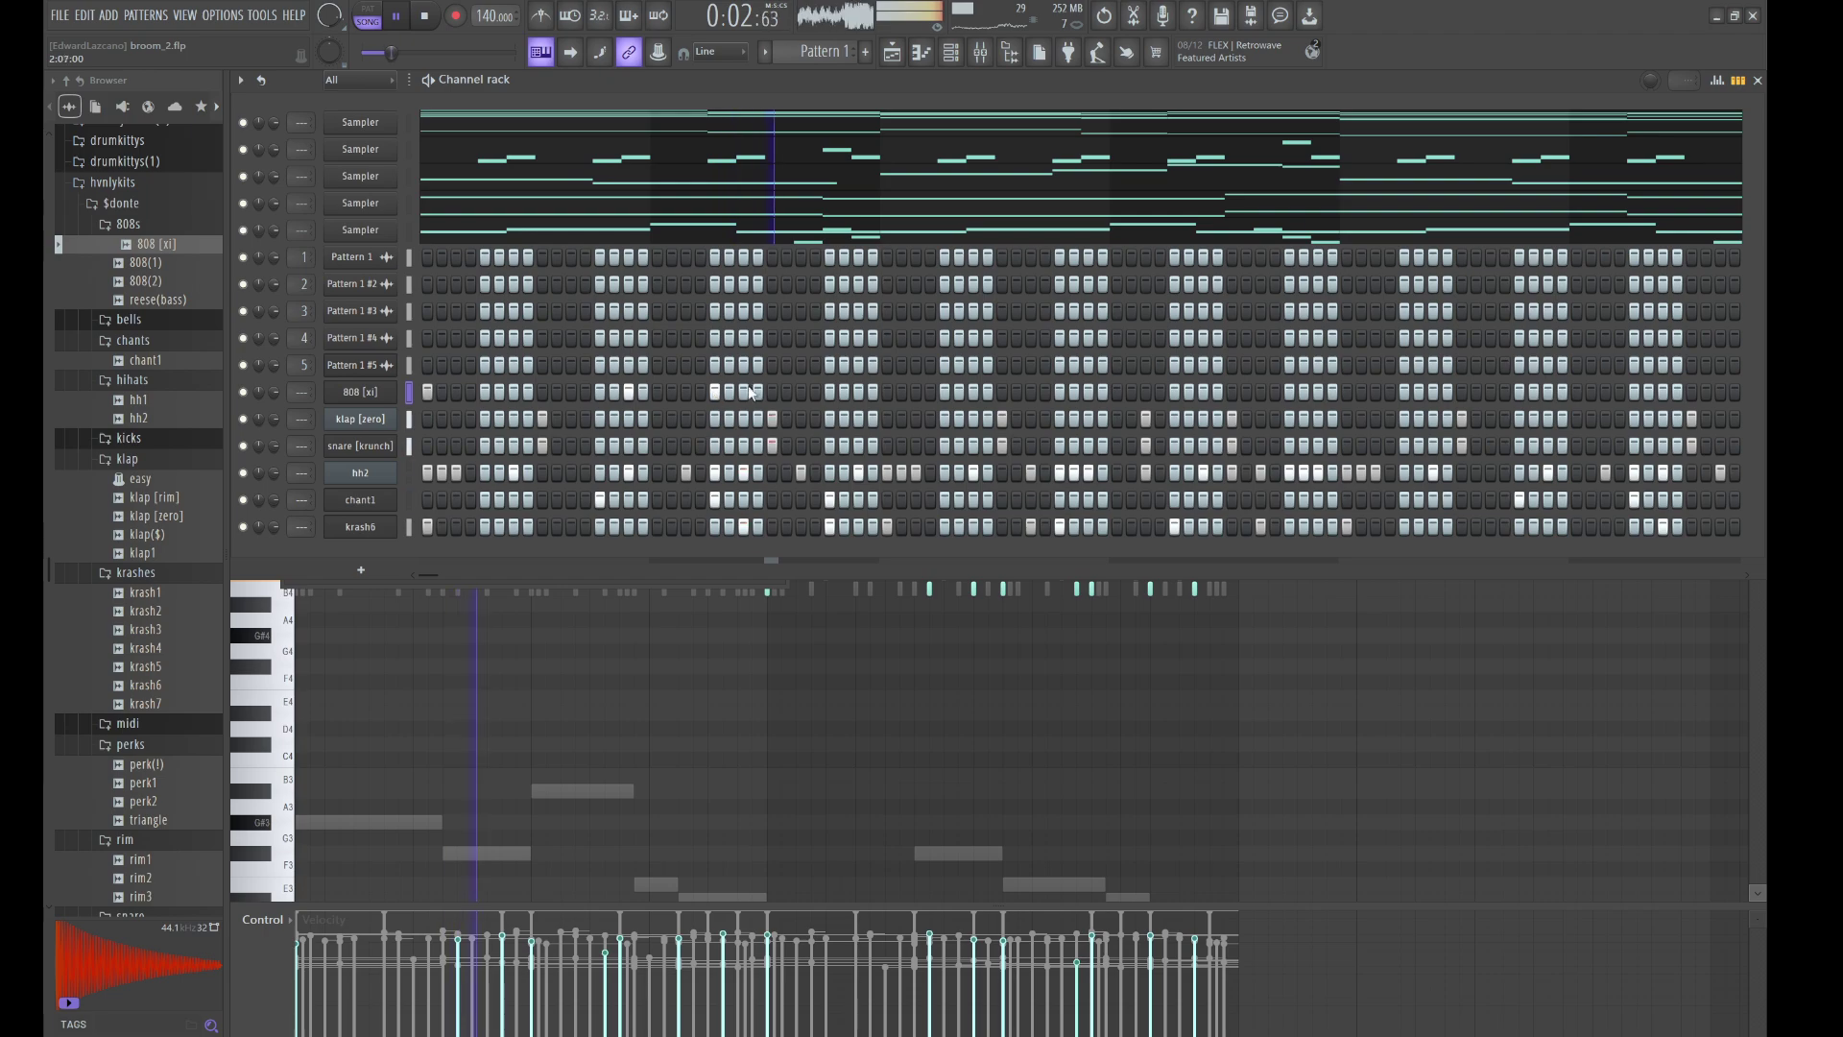
# - Add 808 [xi] hits on step 11 of bar 2, steps 1, 11 and 13 of bar 3, and steps 3, 7 and 13 of bar 4
pyautogui.press('space')
pyautogui.press('space')
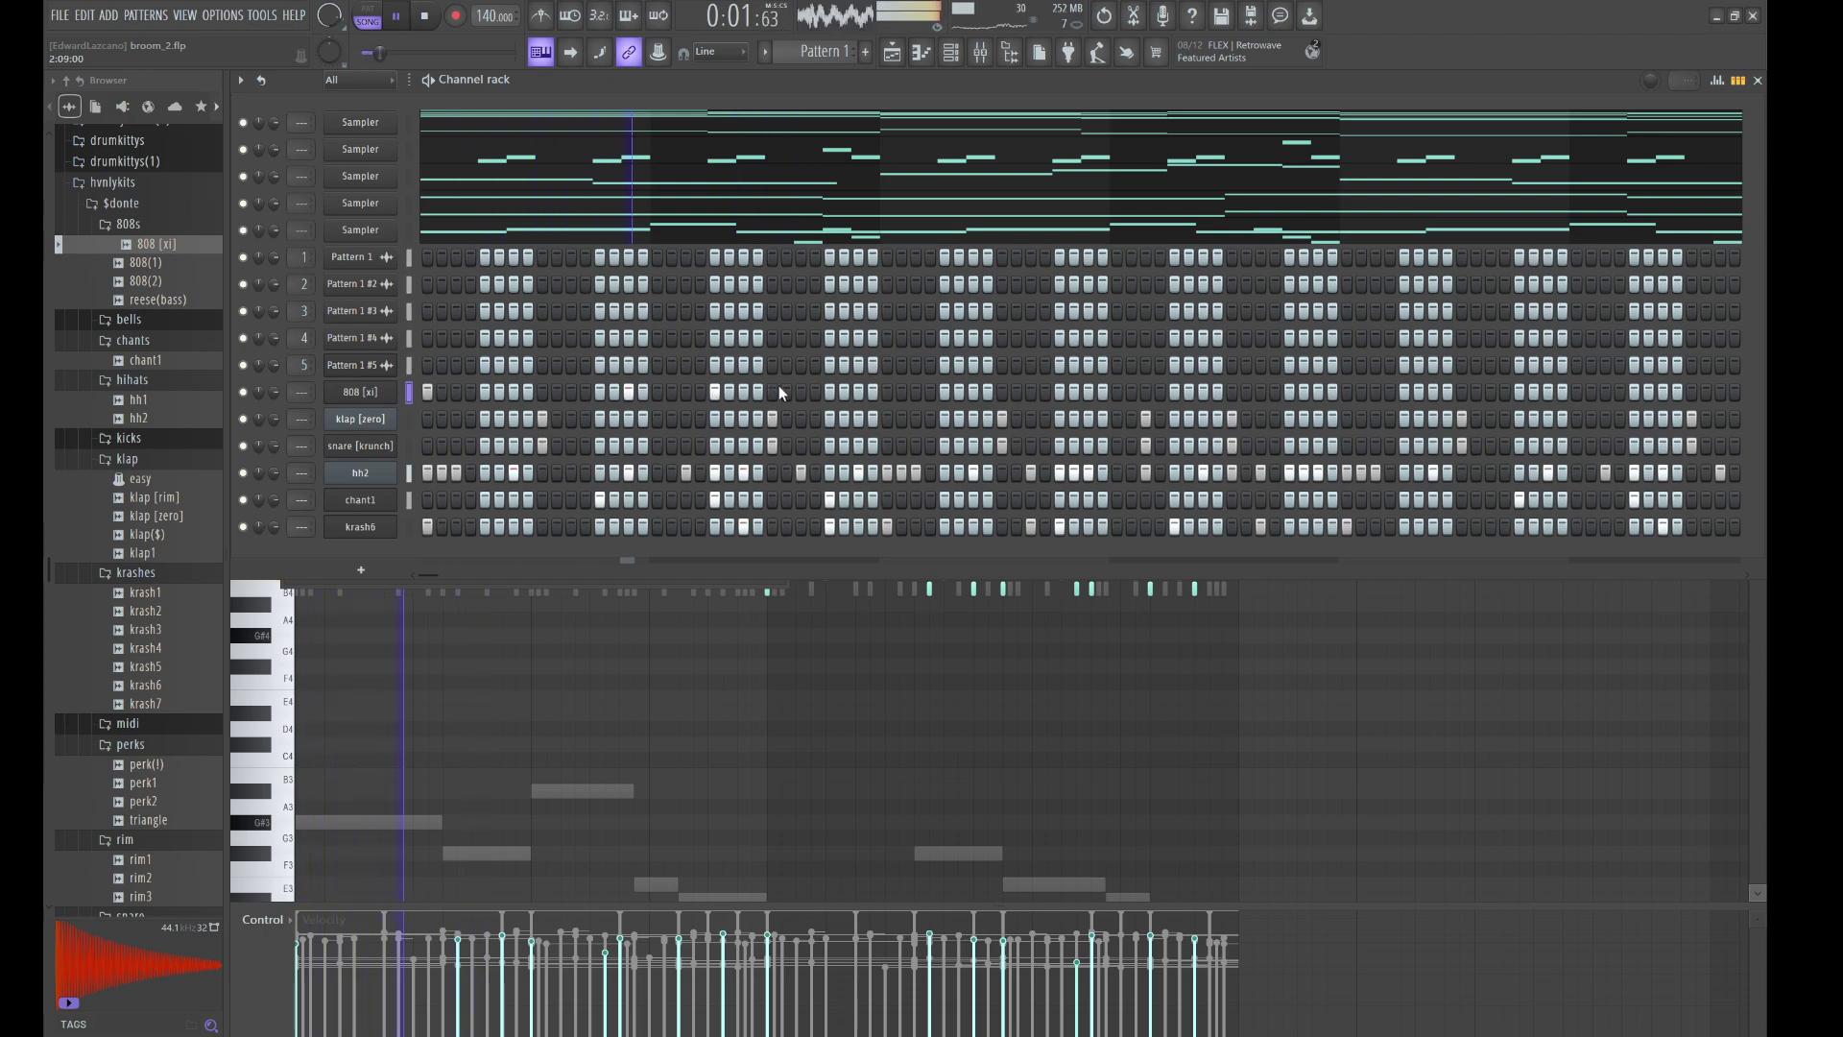
pyautogui.click(801, 391)
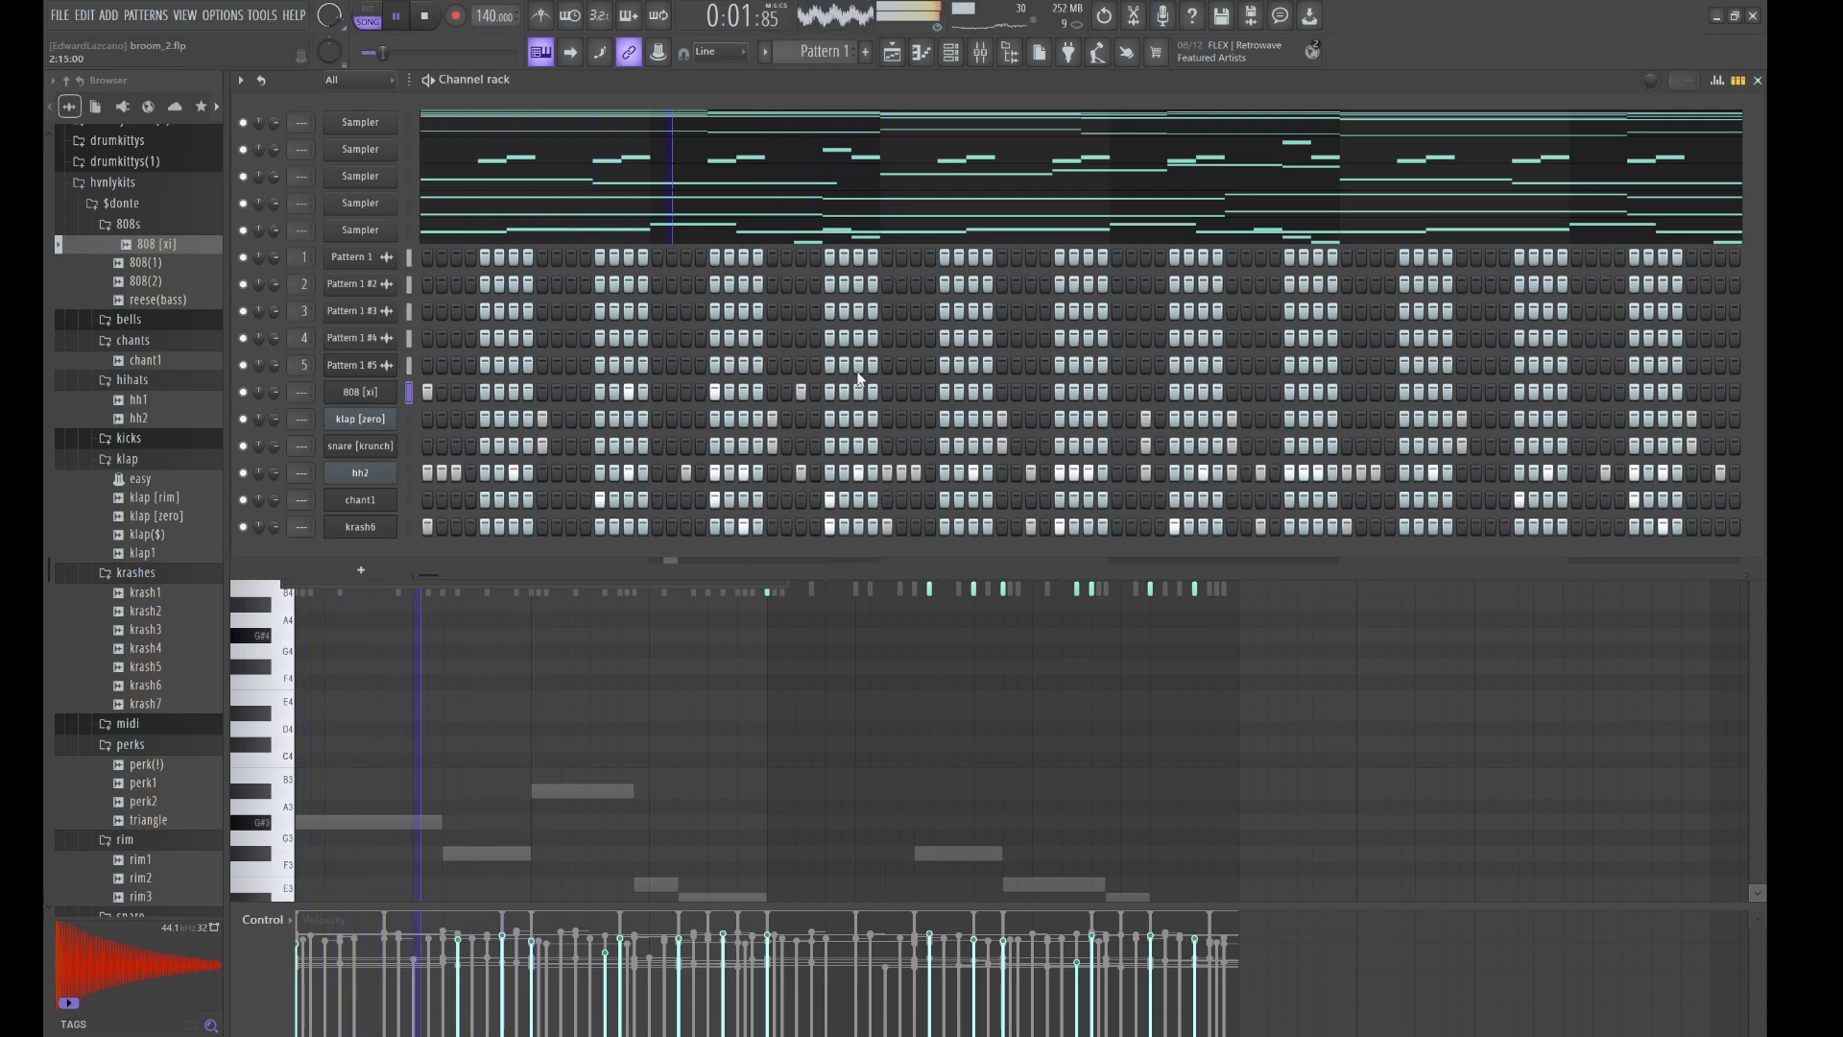
pyautogui.click(883, 391)
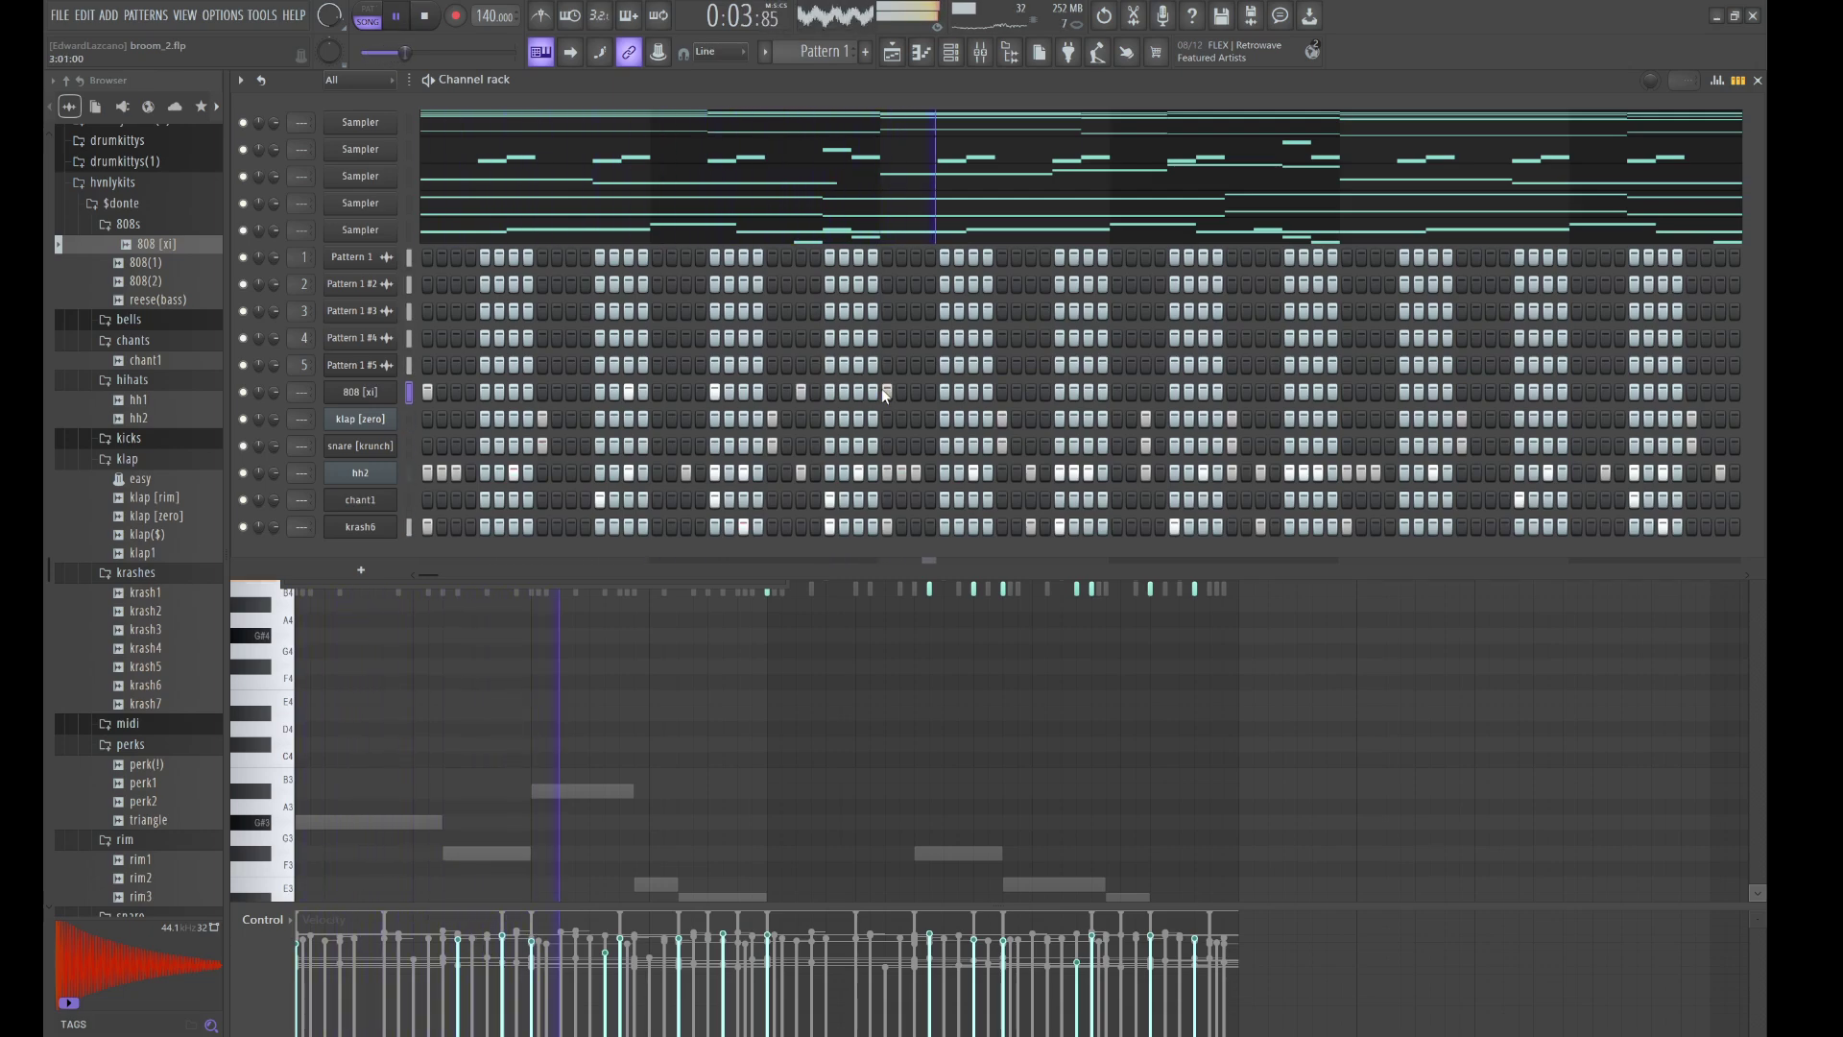
pyautogui.click(1060, 393)
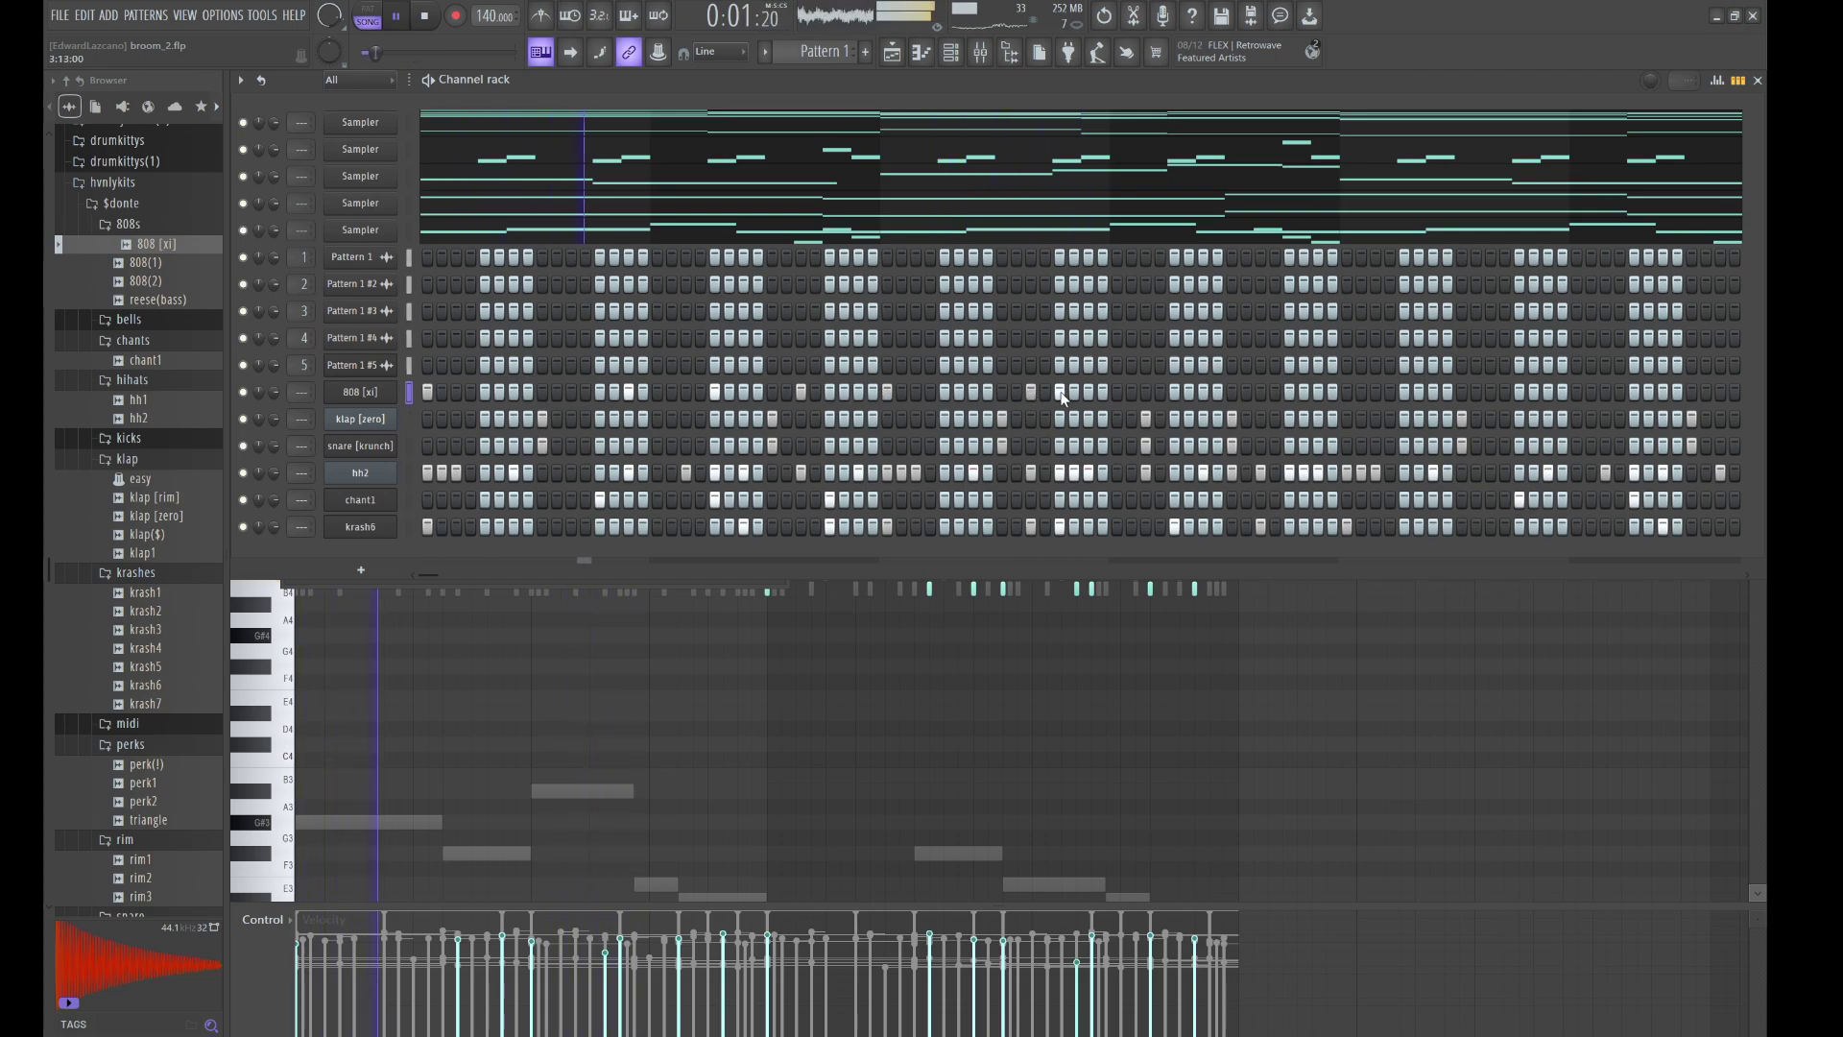
pyautogui.click(1147, 392)
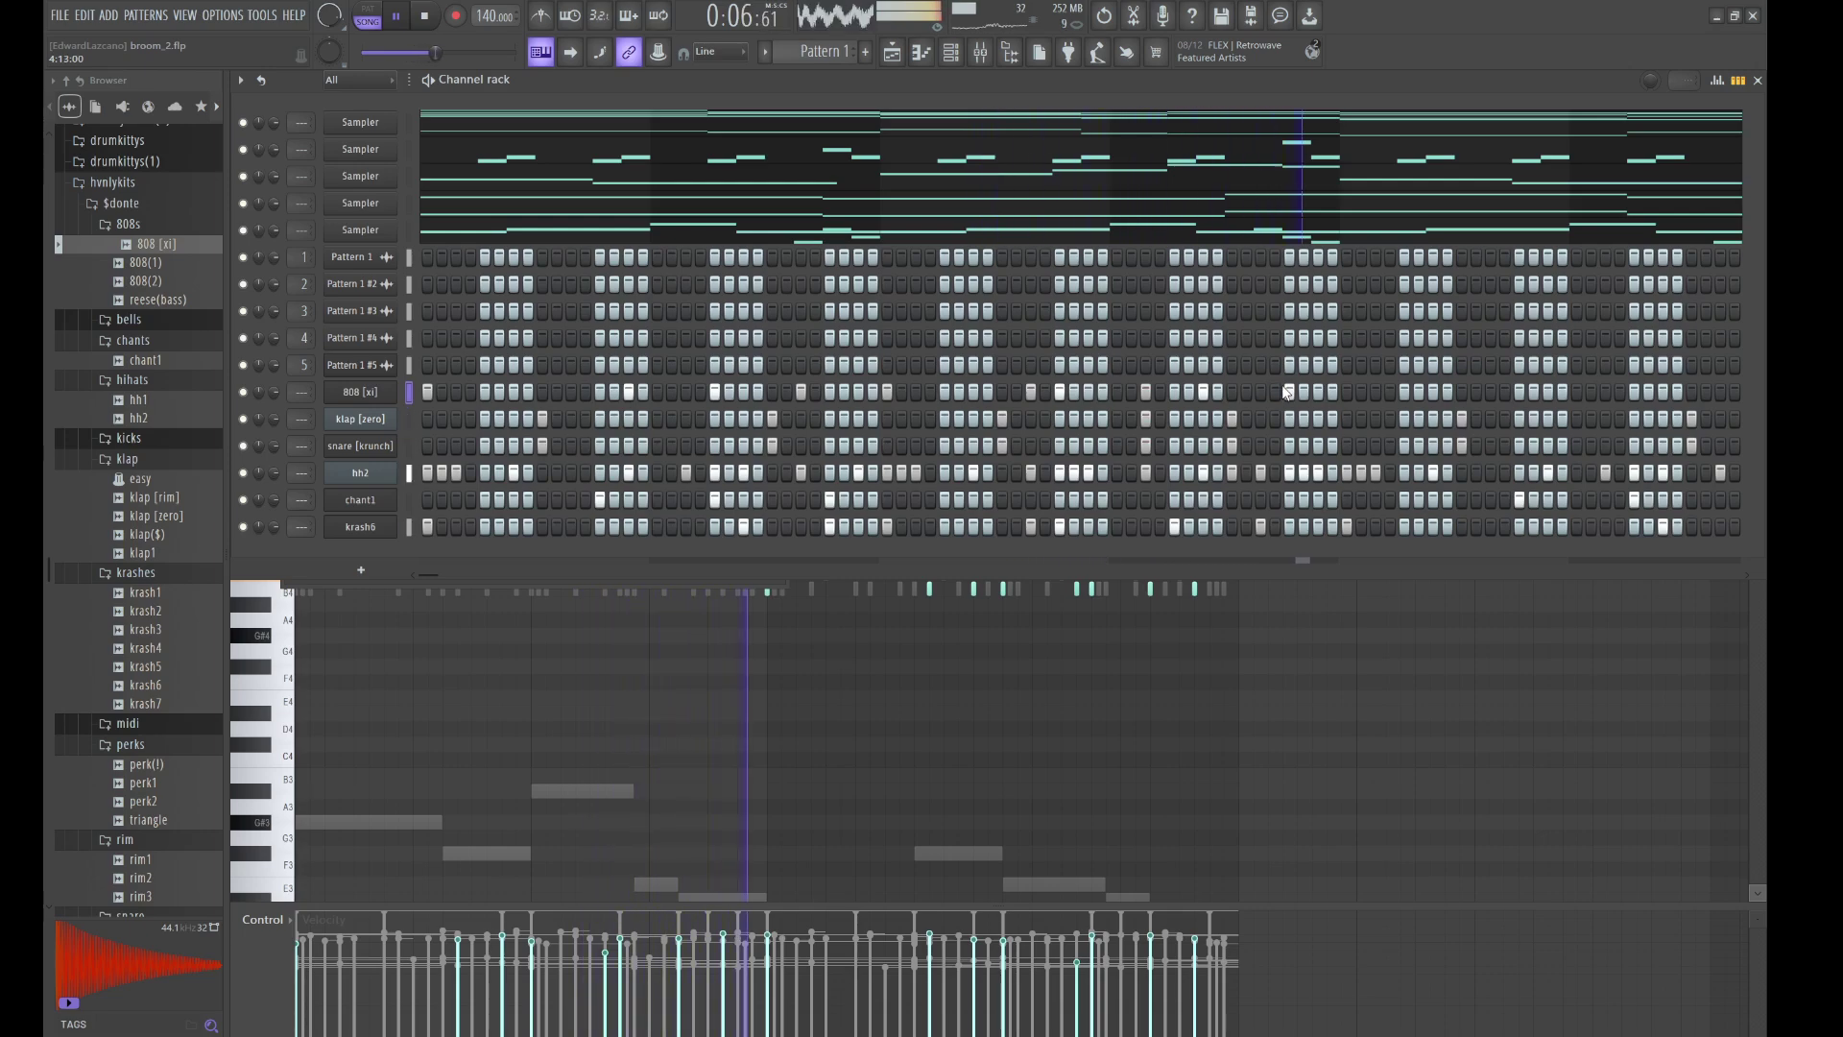
# - Add 808 [xi] hits on steps 1, 5, 11 and 13 of bar 5 and steps 1, 3, 7, 9 and 11 of bar 6
pyautogui.click(1404, 391)
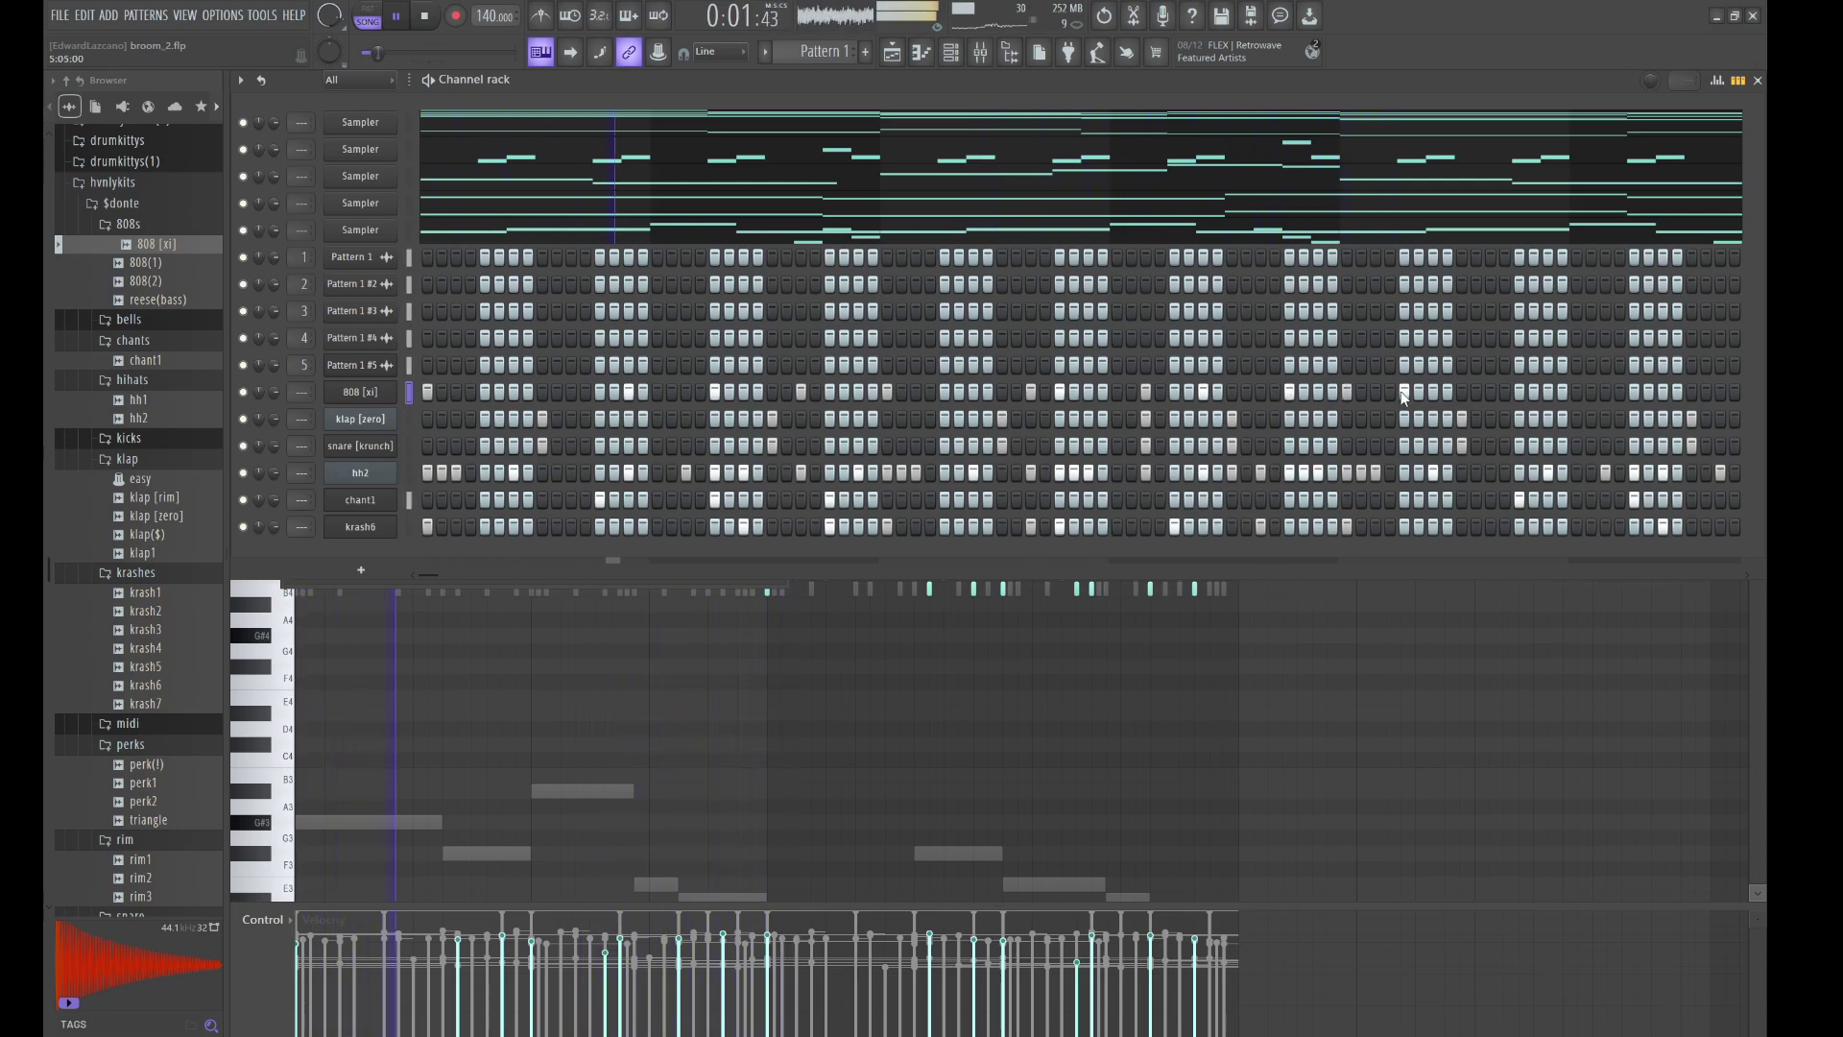
pyautogui.click(1490, 392)
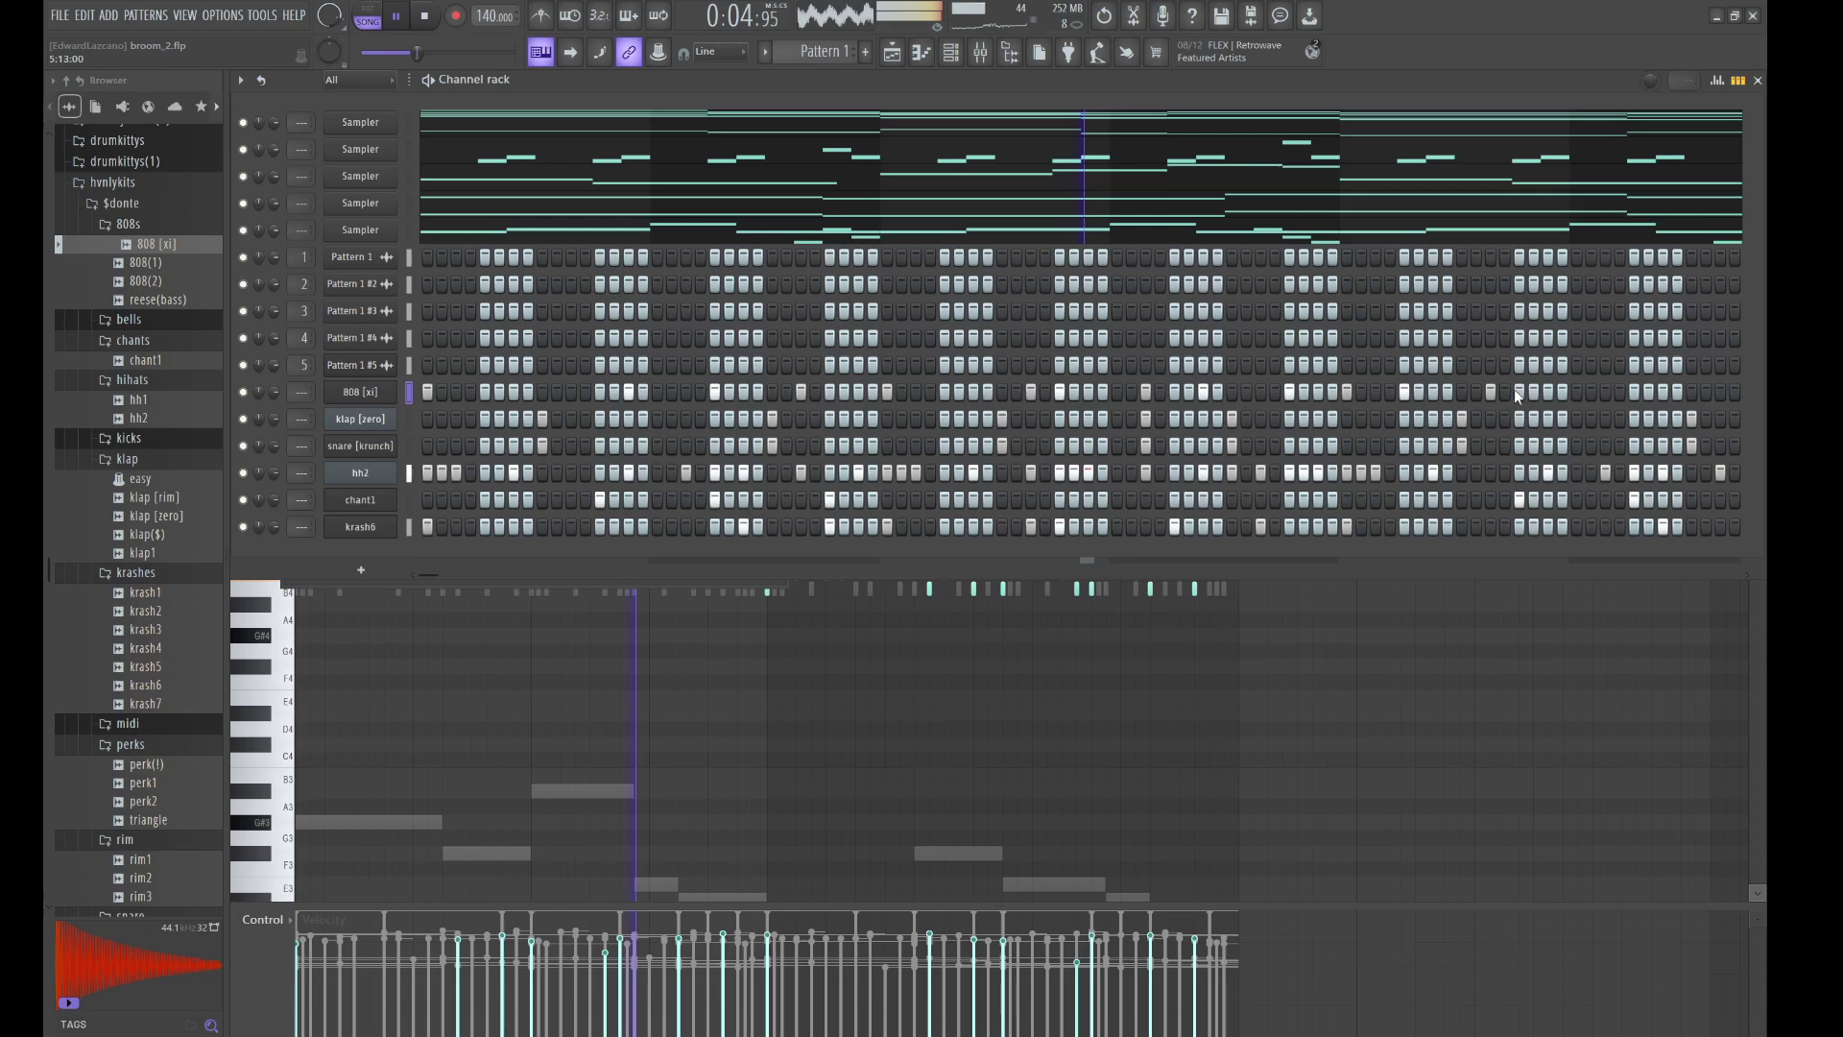
pyautogui.click(1579, 390)
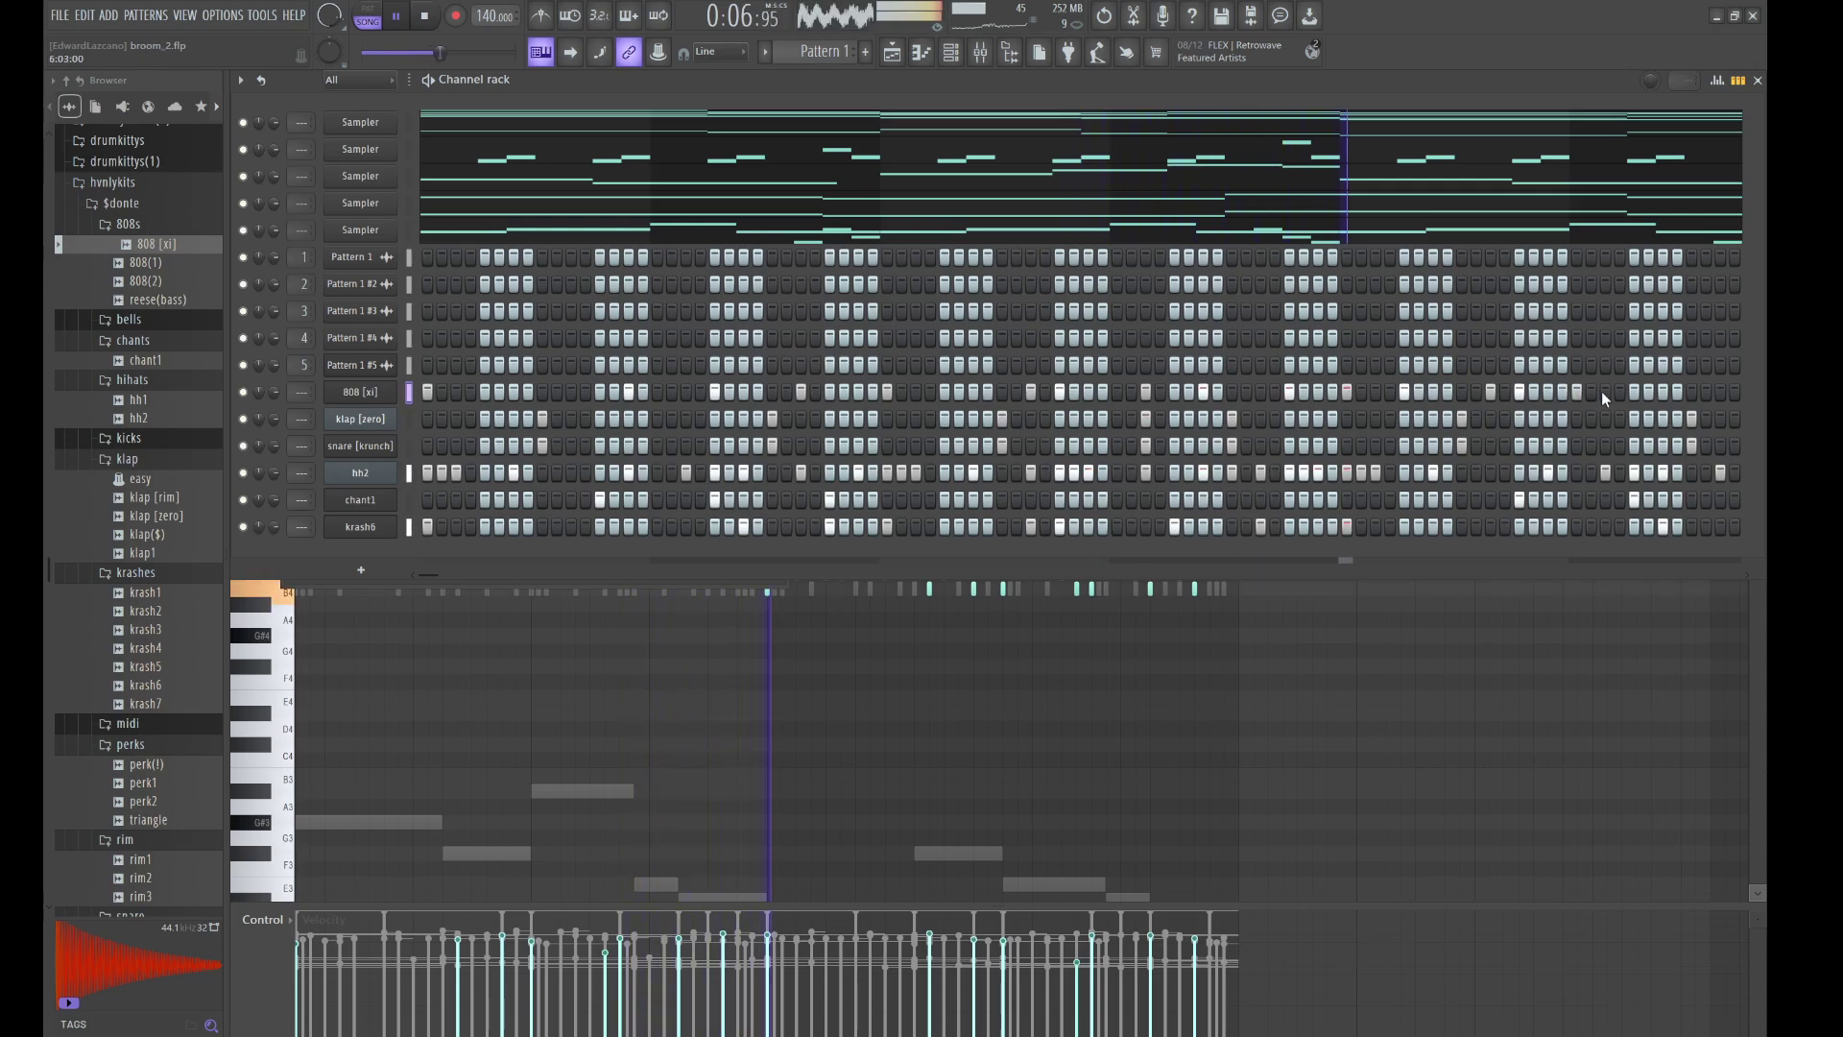
pyautogui.click(1603, 391)
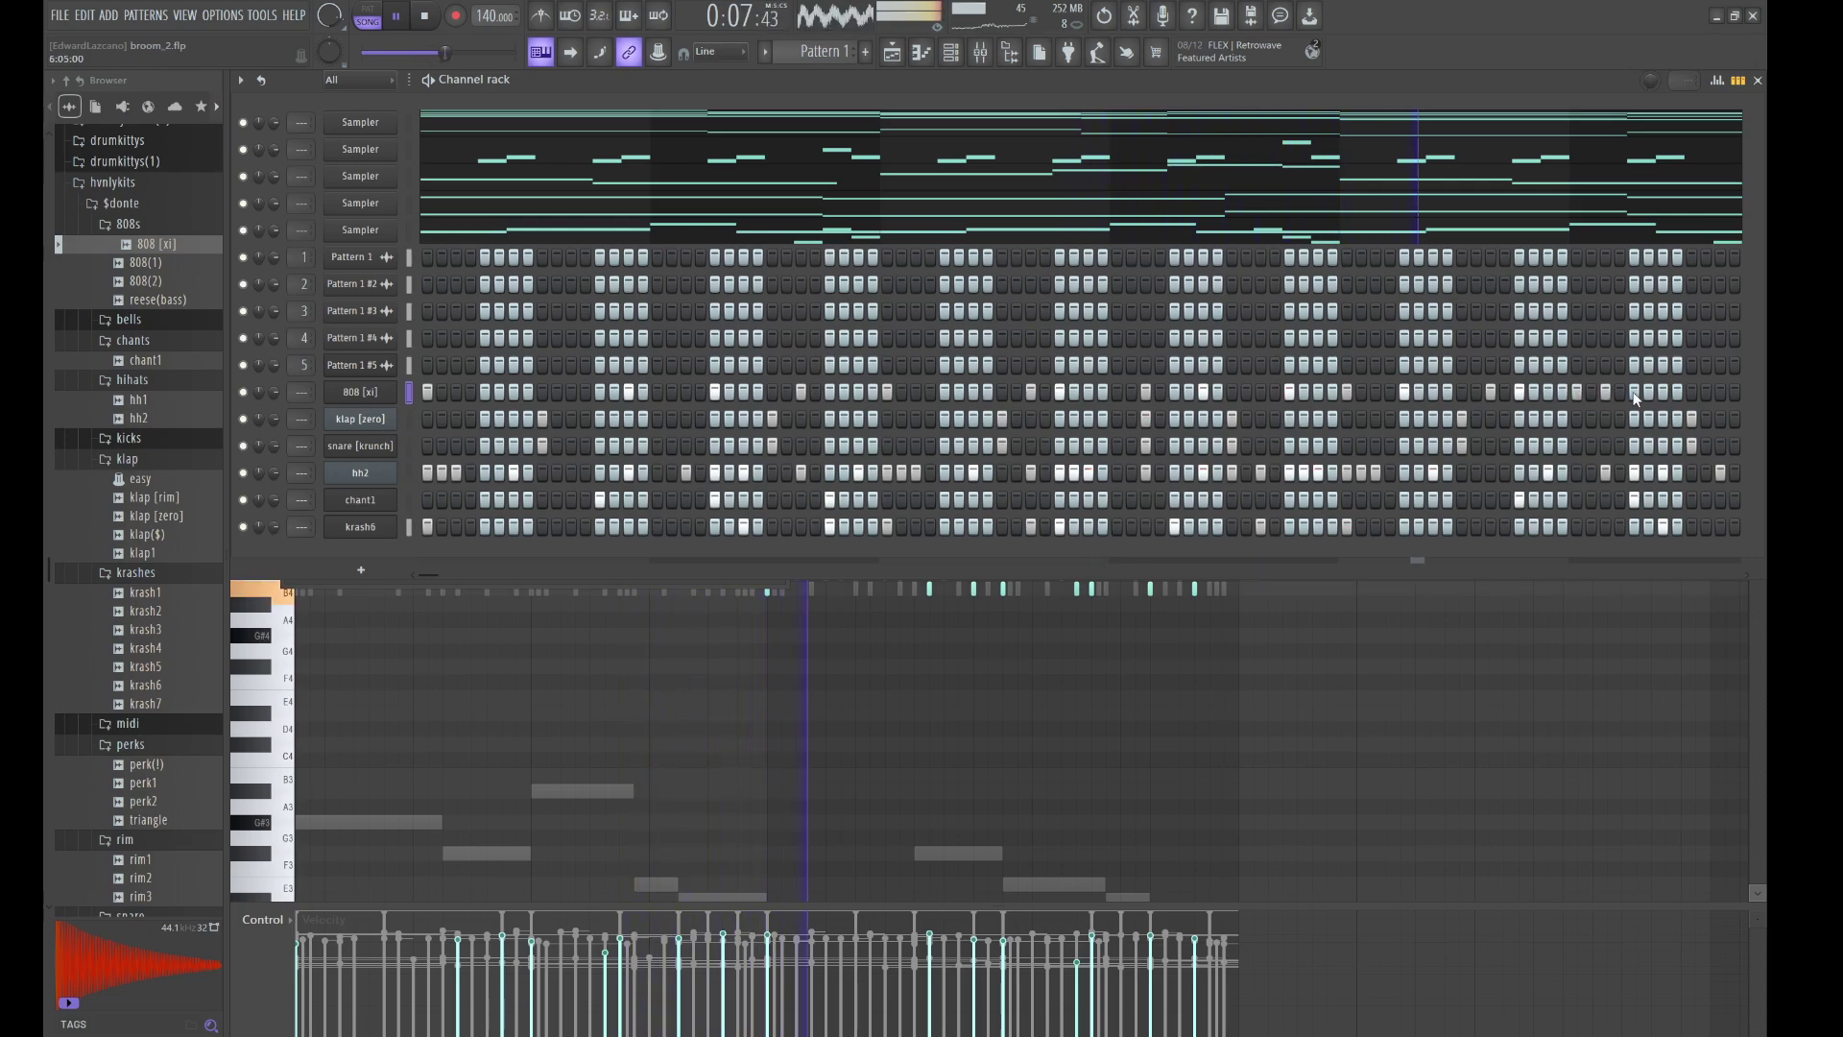
pyautogui.click(1690, 391)
pyautogui.click(1717, 391)
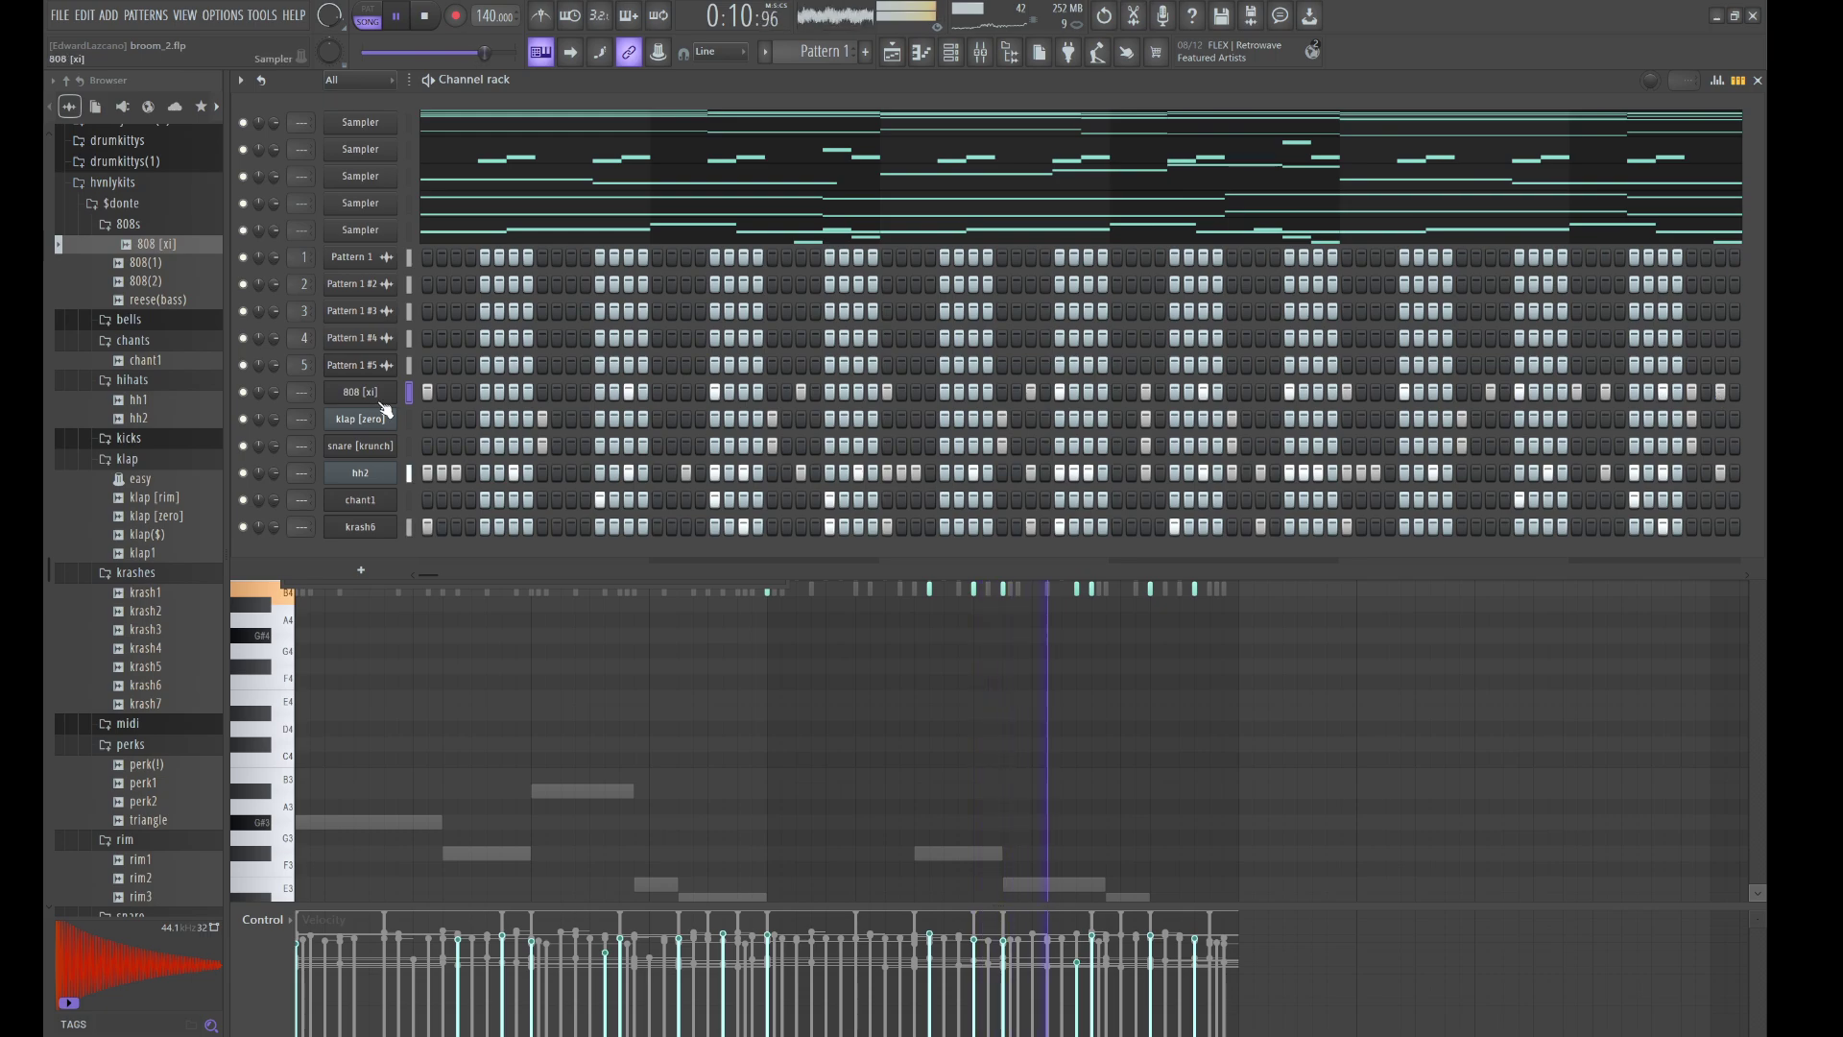
# - Add C5 hits to the 808 [xi] piano roll in bar 7 and on steps 1, 3, 13 and 15 of bar 8
pyautogui.press('F6')
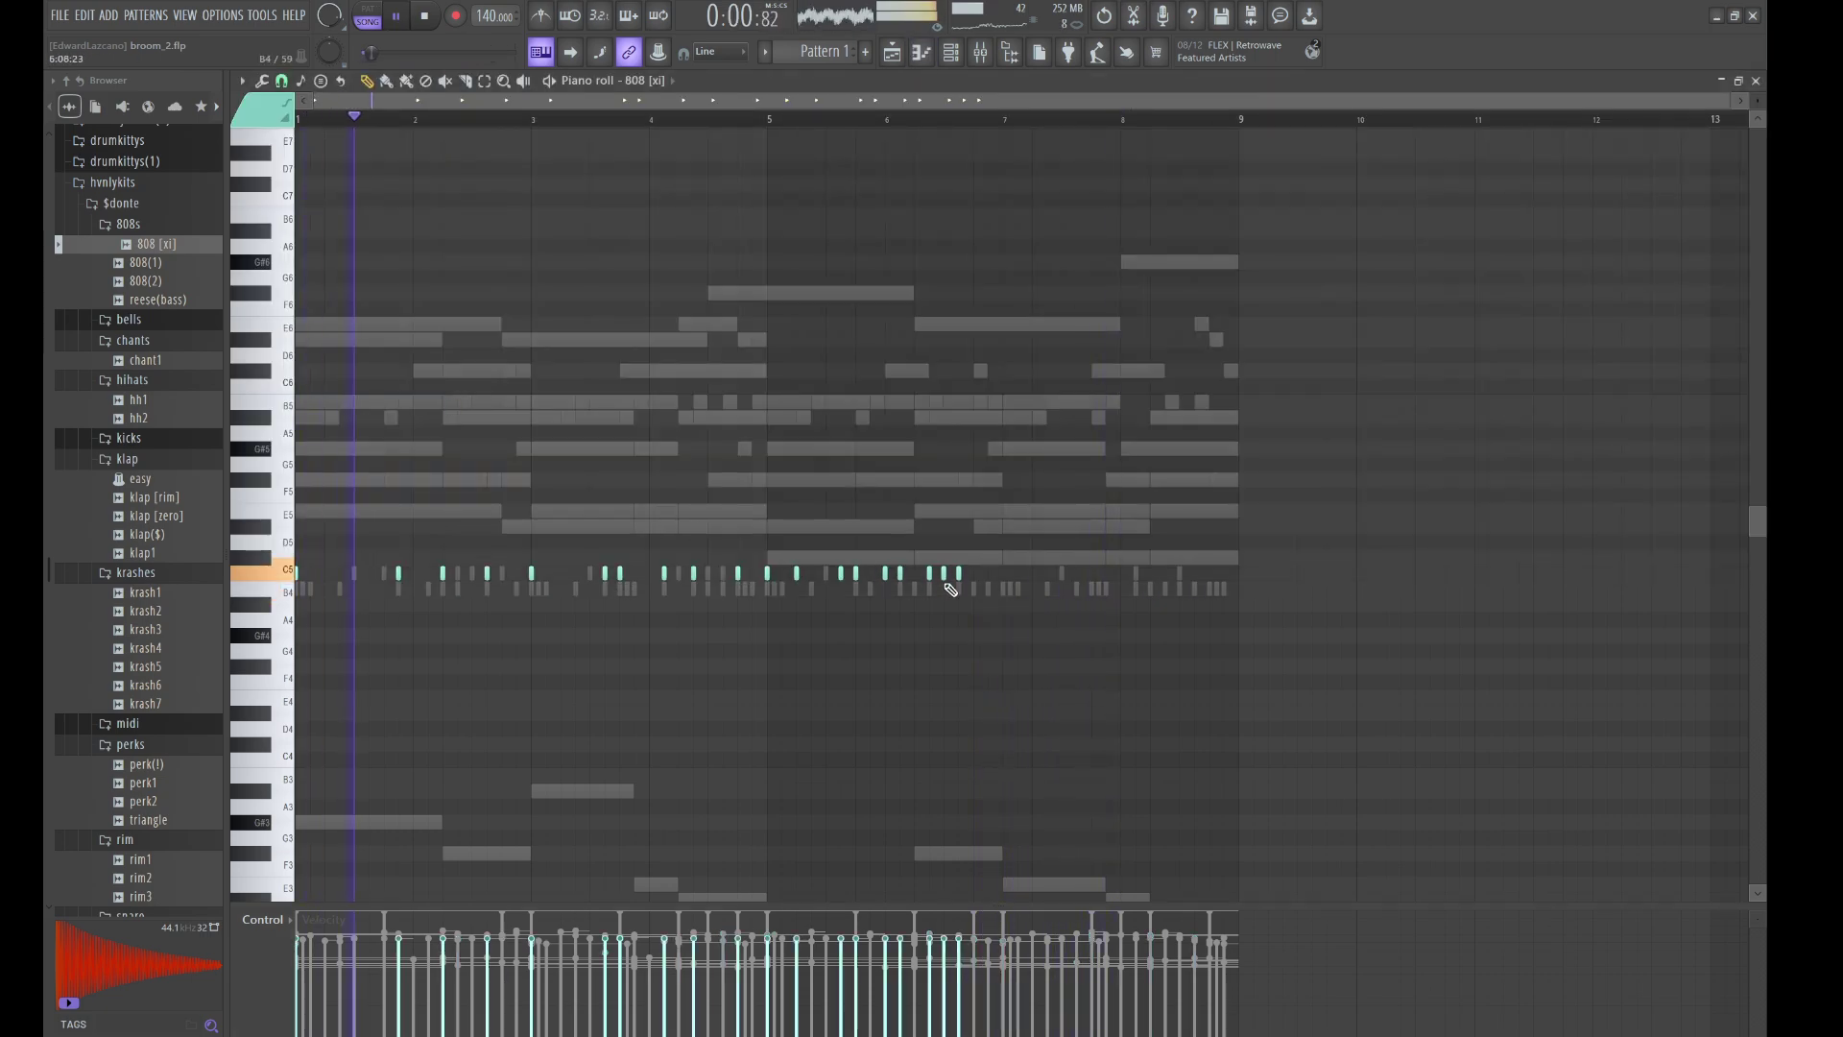
pyautogui.click(1026, 573)
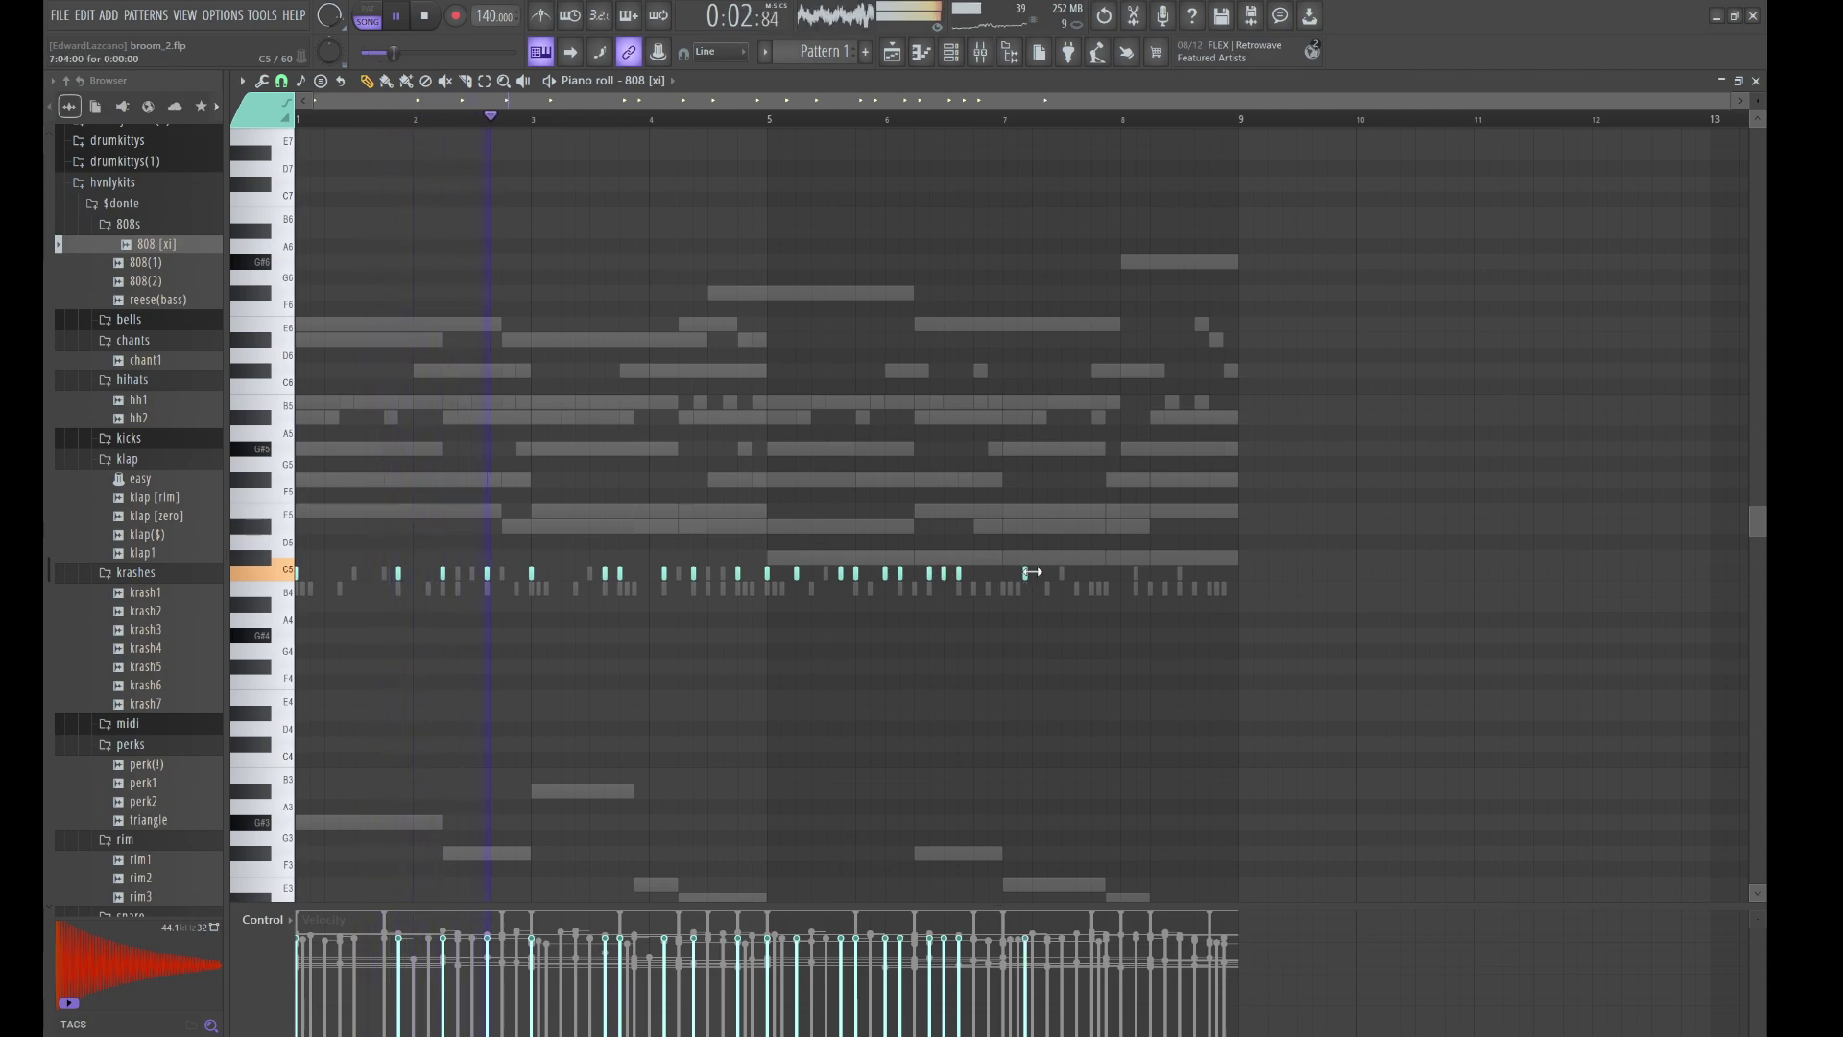
pyautogui.click(1077, 573)
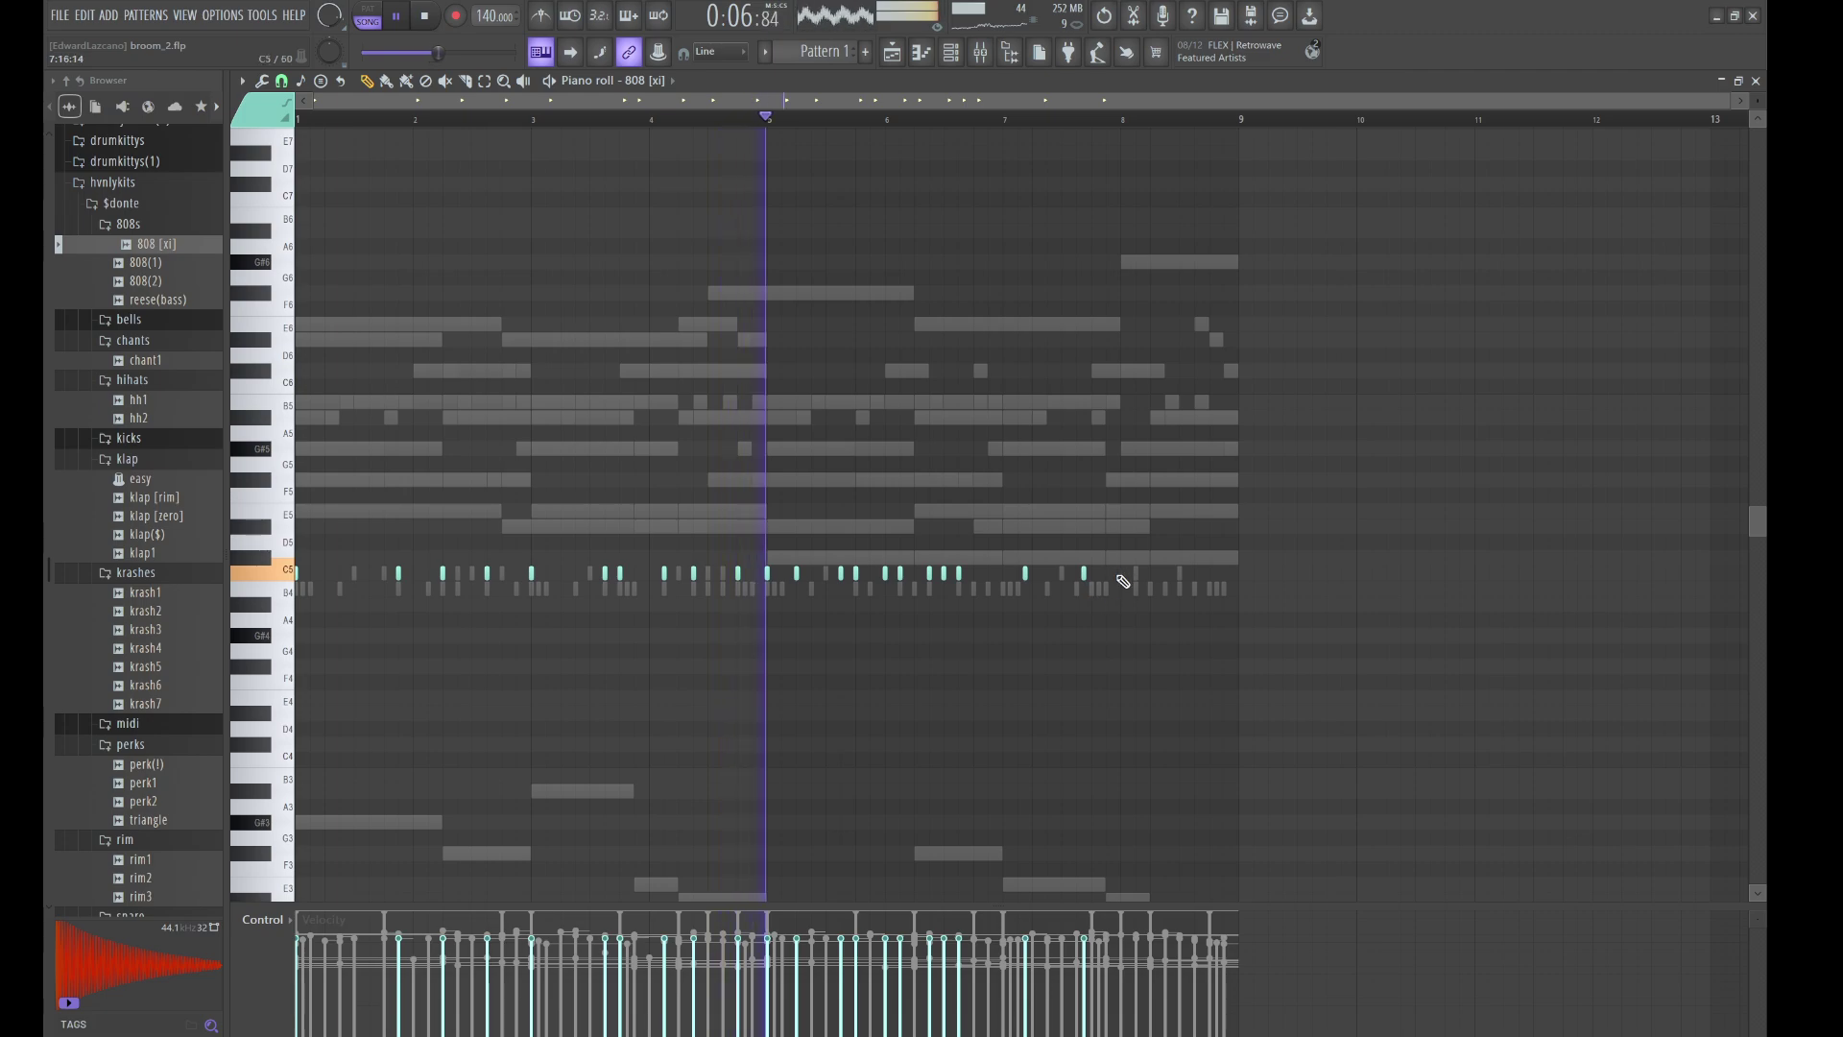
pyautogui.click(1109, 574)
pyautogui.click(1125, 572)
pyautogui.click(1136, 573)
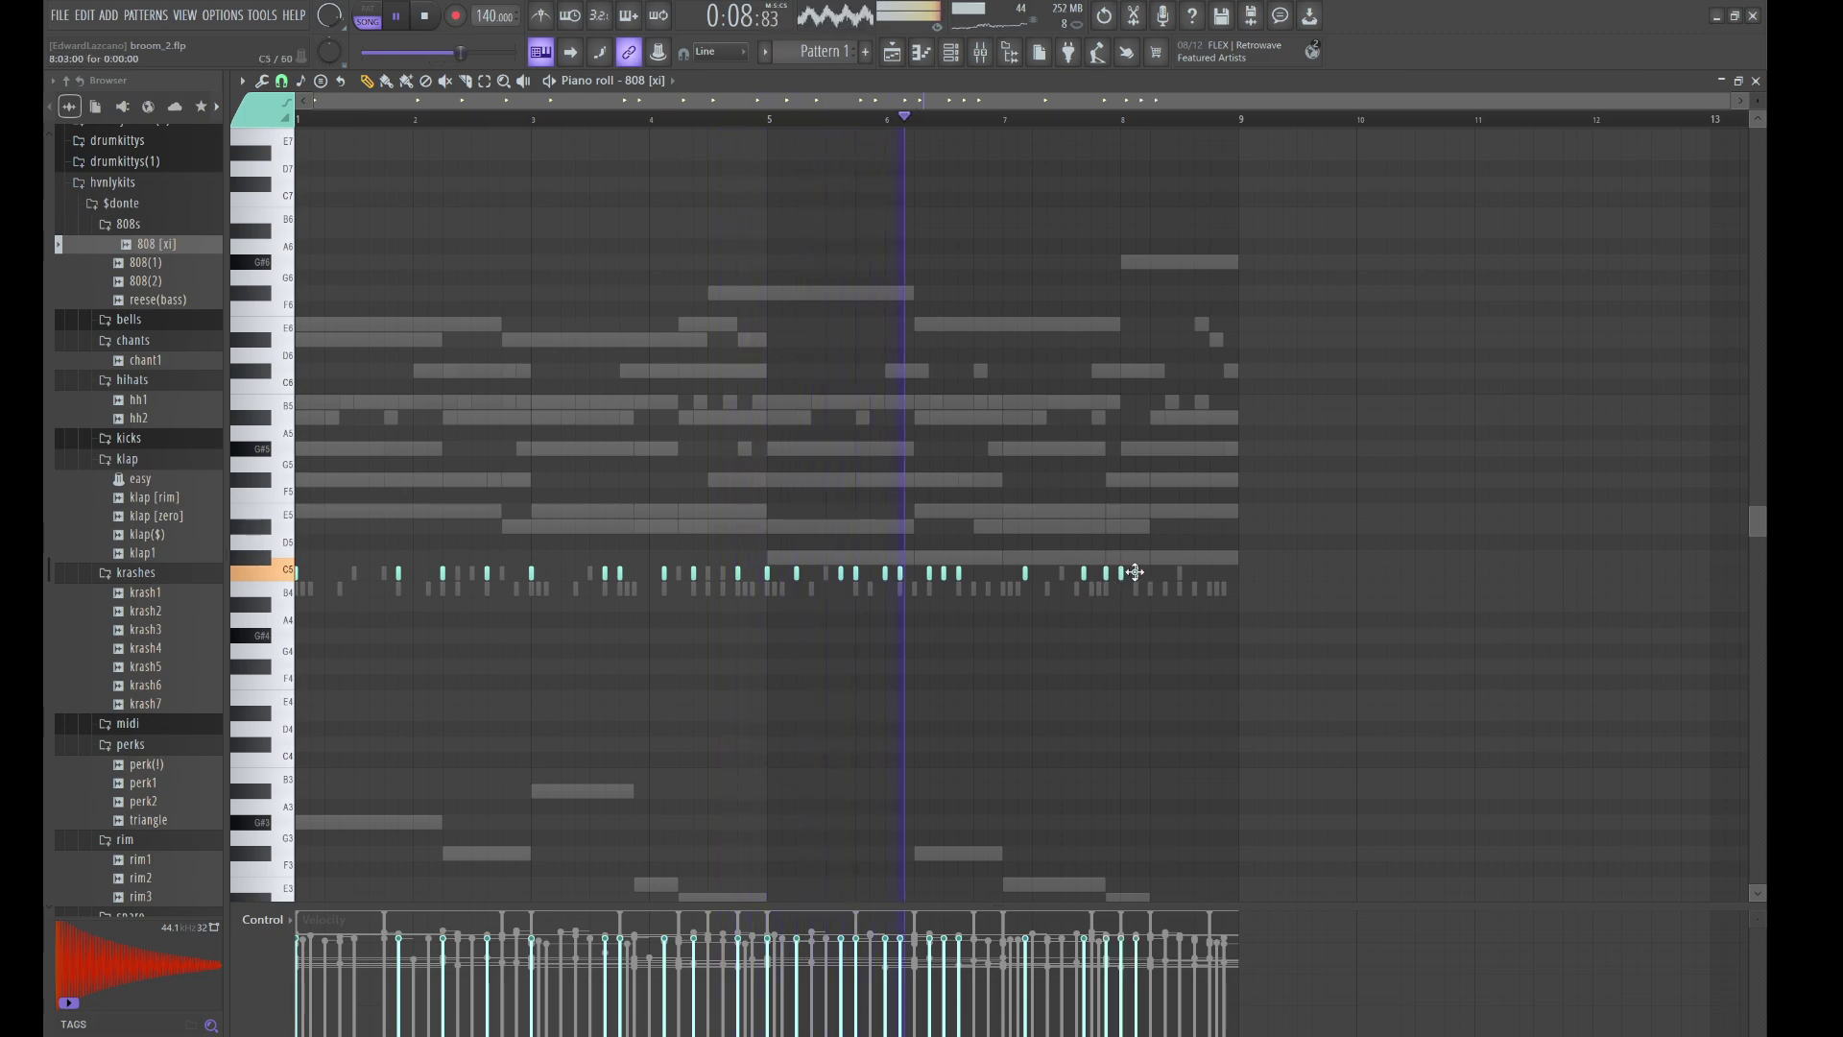
pyautogui.click(1209, 573)
pyautogui.click(1224, 573)
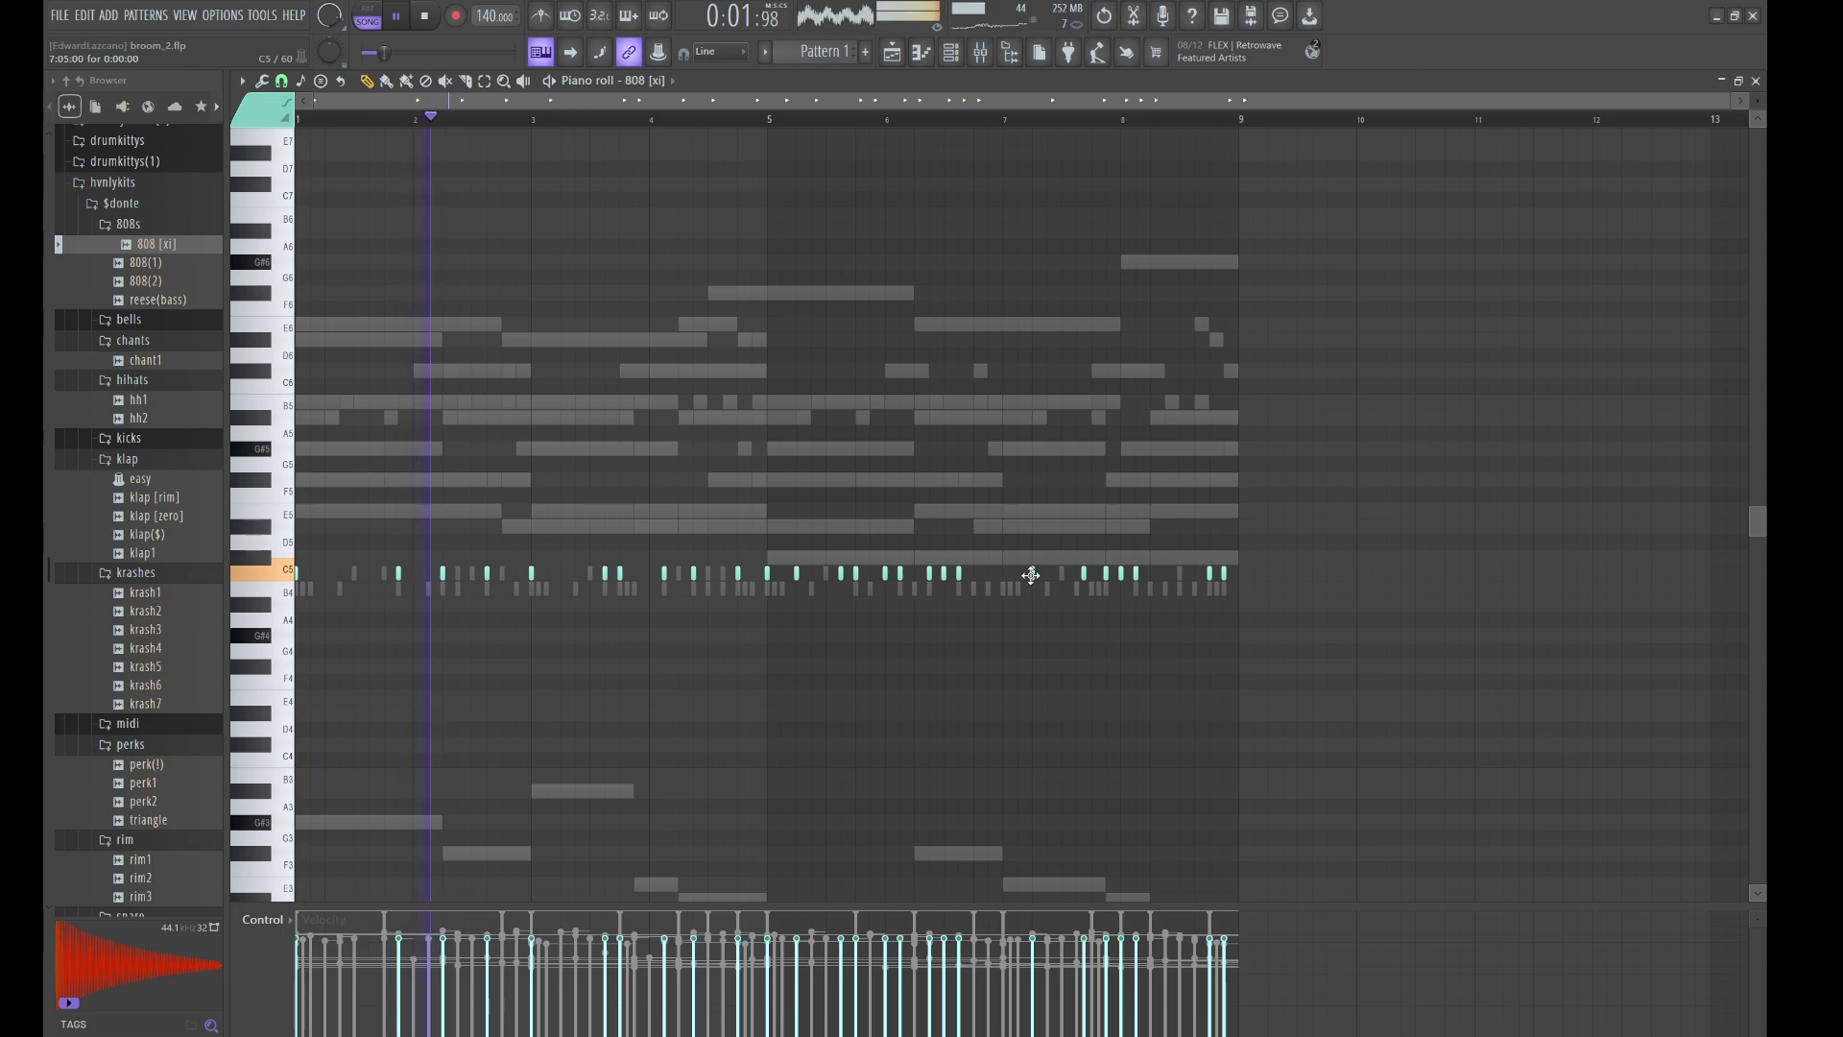
# - Make all 808 [xi] notes legato and transpose them up eight semitones to G#5
pyautogui.hotkey('ctrl', 'l')
pyautogui.moveTo(1290, 734); pyautogui.dragTo(154, 457)
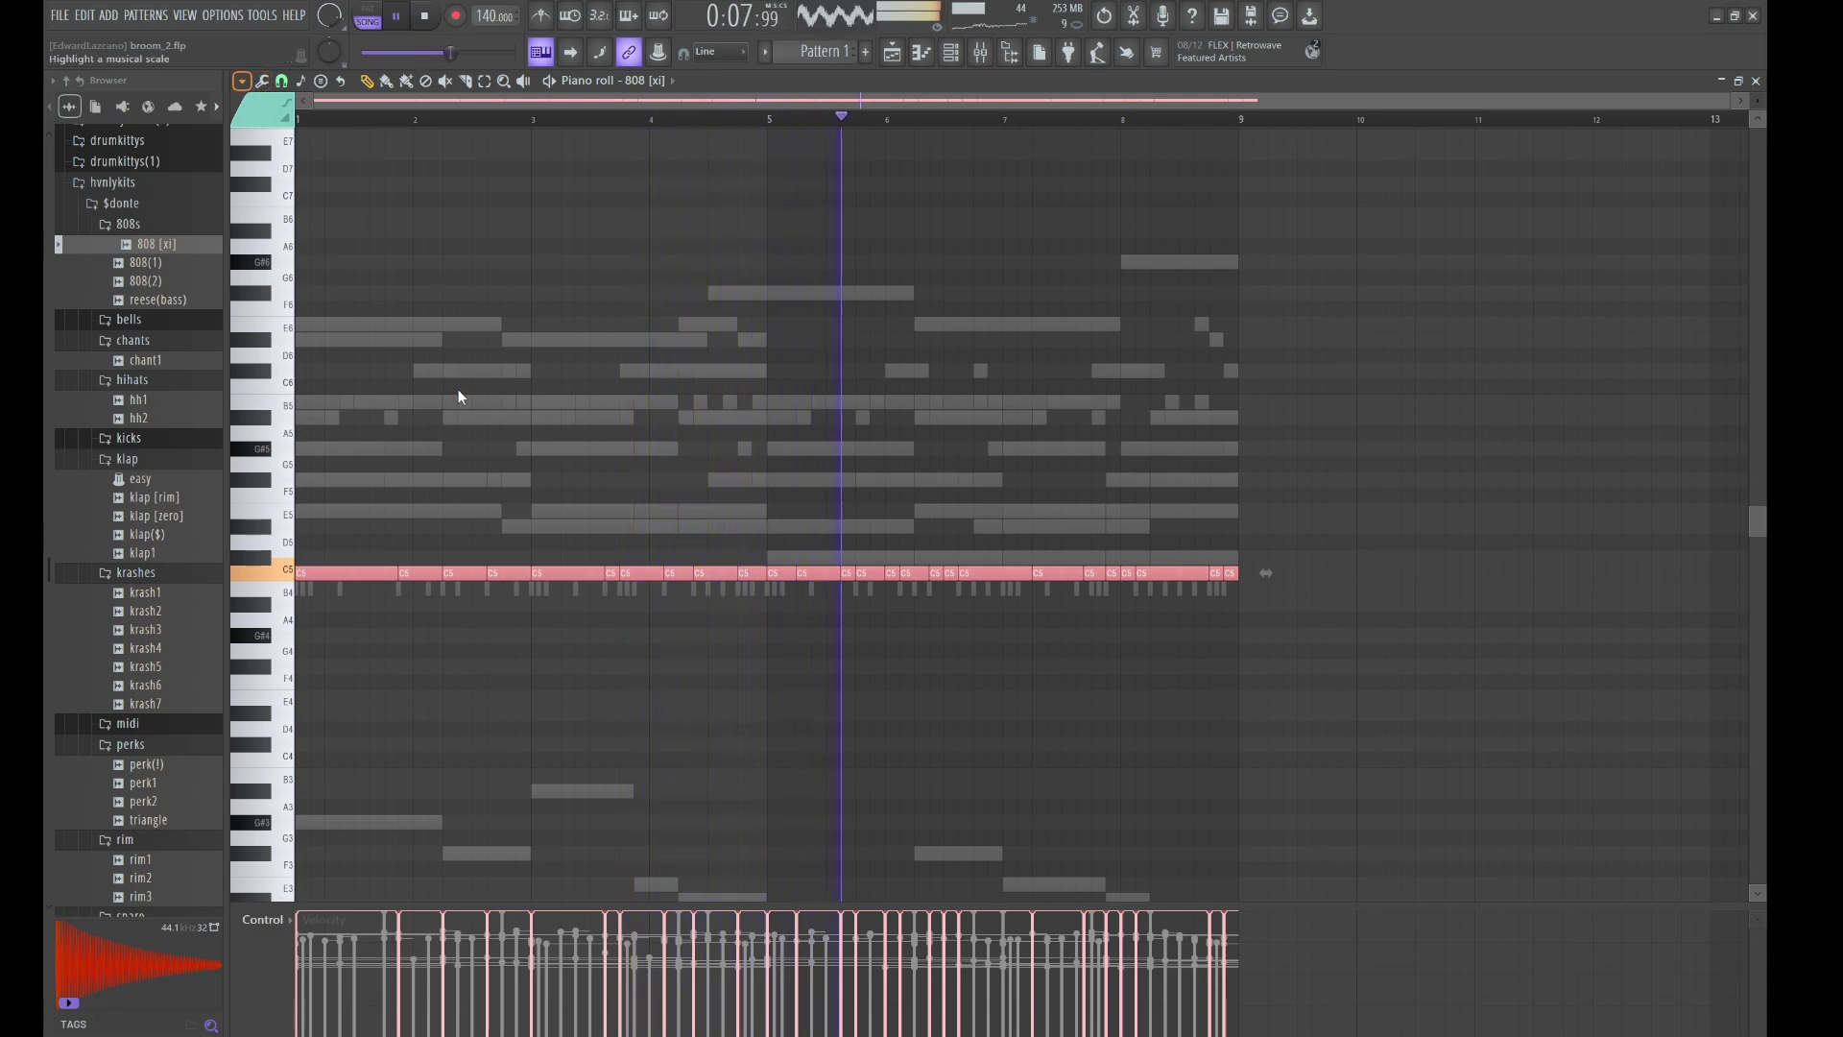
pyautogui.click(621, 235)
pyautogui.hotkey('shift', 'Up')
pyautogui.hotkey('shift', 'Up')
pyautogui.hotkey('shift', 'Up')
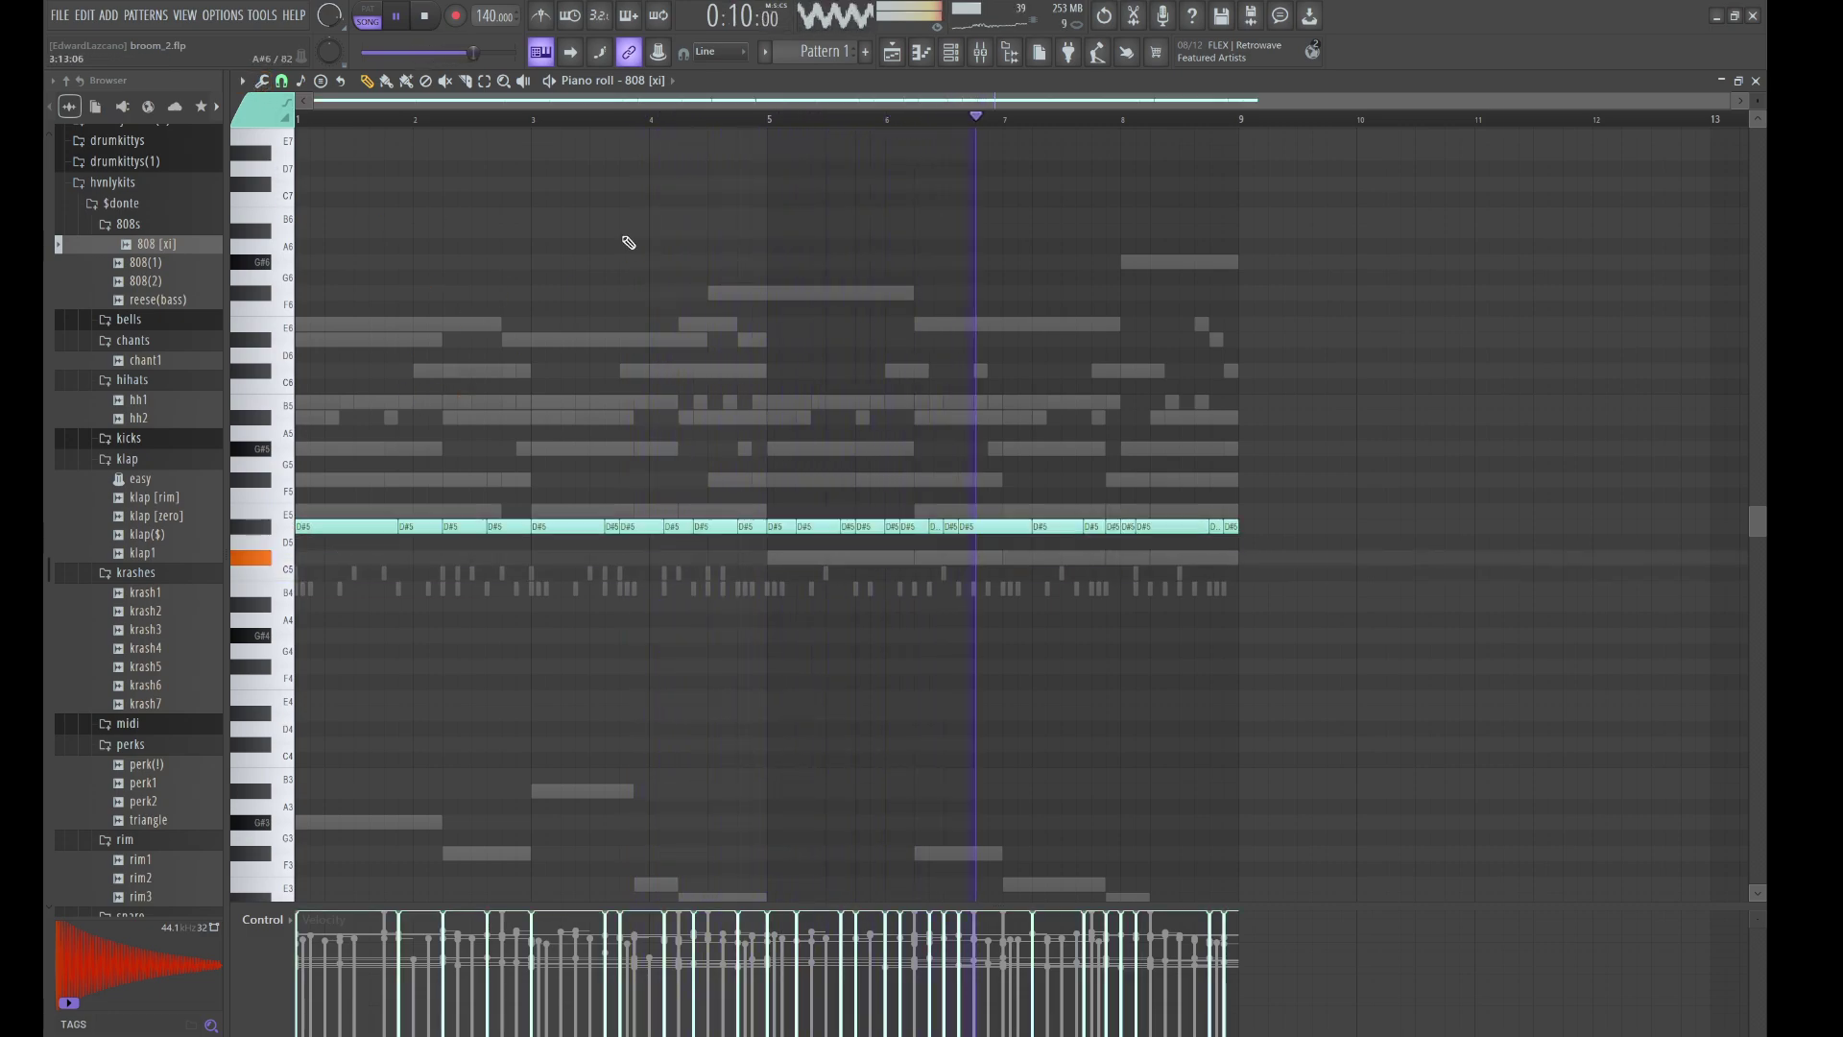
pyautogui.hotkey('shift', 'Up')
pyautogui.hotkey('shift', 'Up')
pyautogui.hotkey('shift', 'Up')
pyautogui.hotkey('shift', 'Up')
pyautogui.hotkey('shift', 'Up')
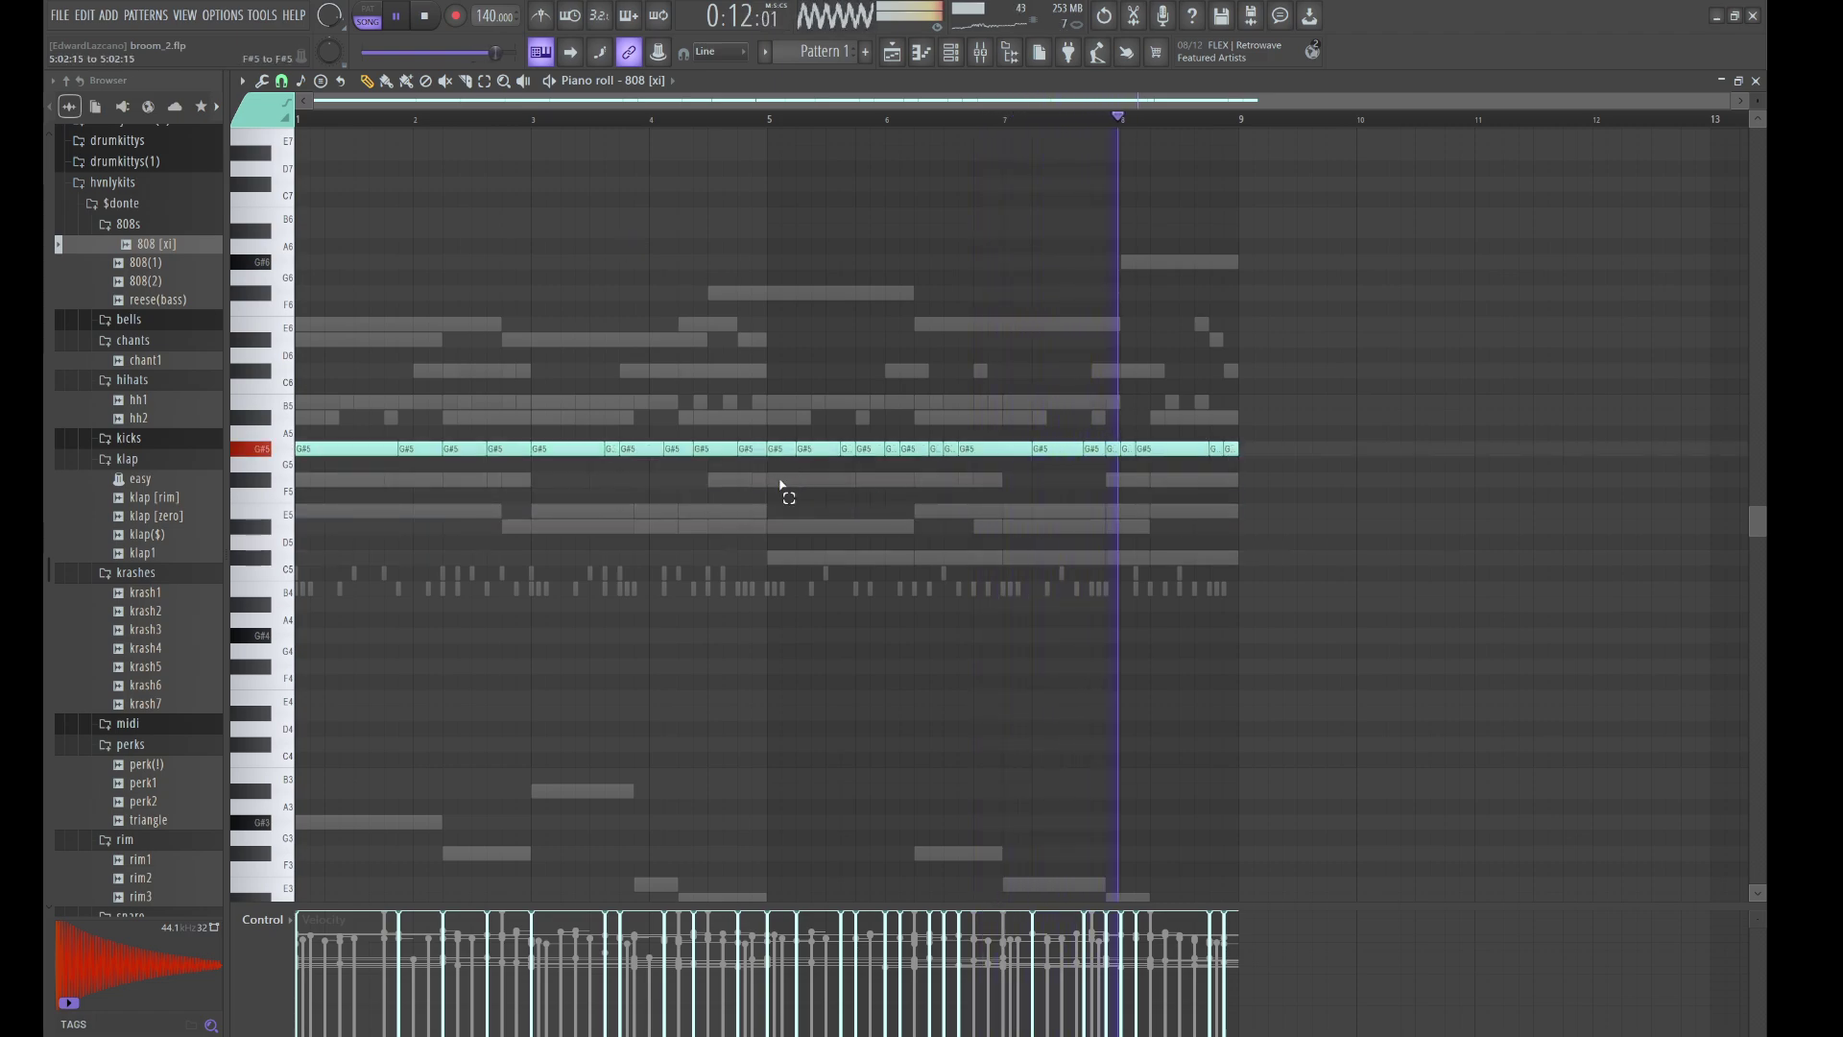
# - Raise the 808 [xi] notes from bar 1 through the first note of bar 5 three semitones to B5
pyautogui.moveTo(780, 485); pyautogui.dragTo(297, 362)
pyautogui.hotkey('shift', 'Up')
pyautogui.hotkey('shift', 'Up')
pyautogui.hotkey('shift', 'Up')
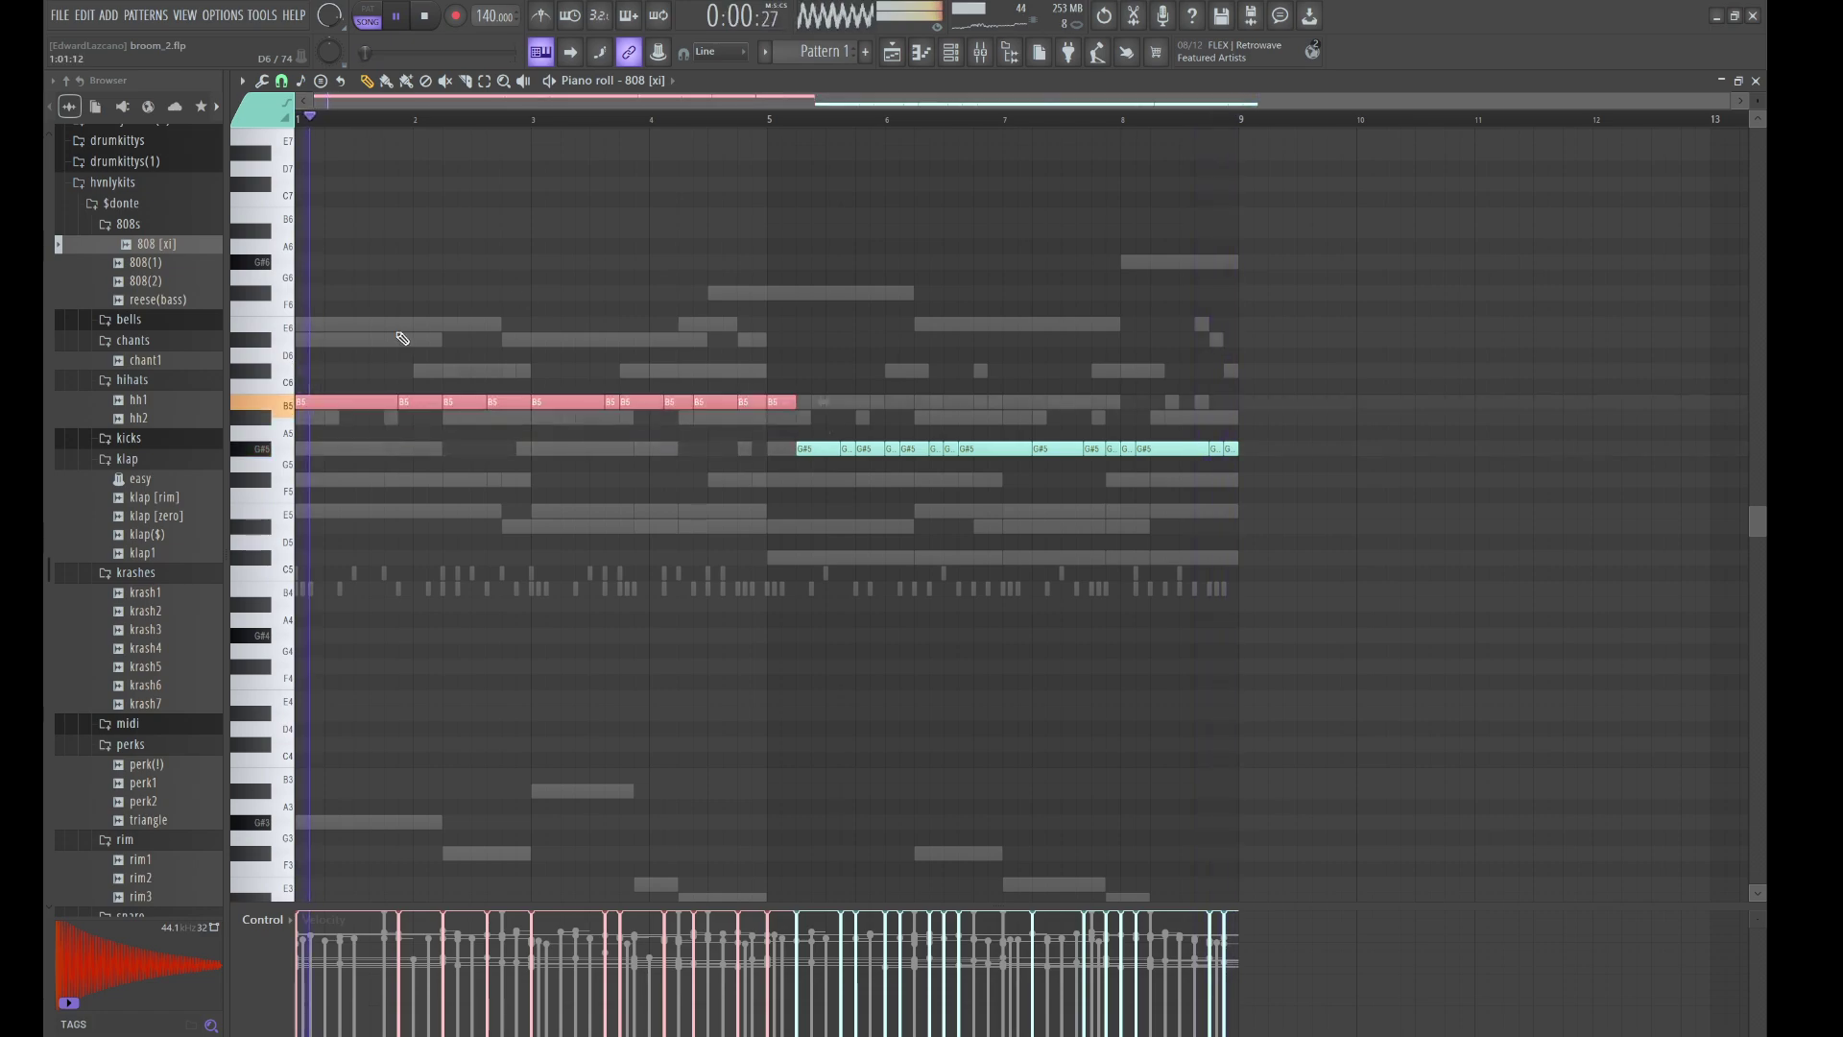
pyautogui.click(700, 235)
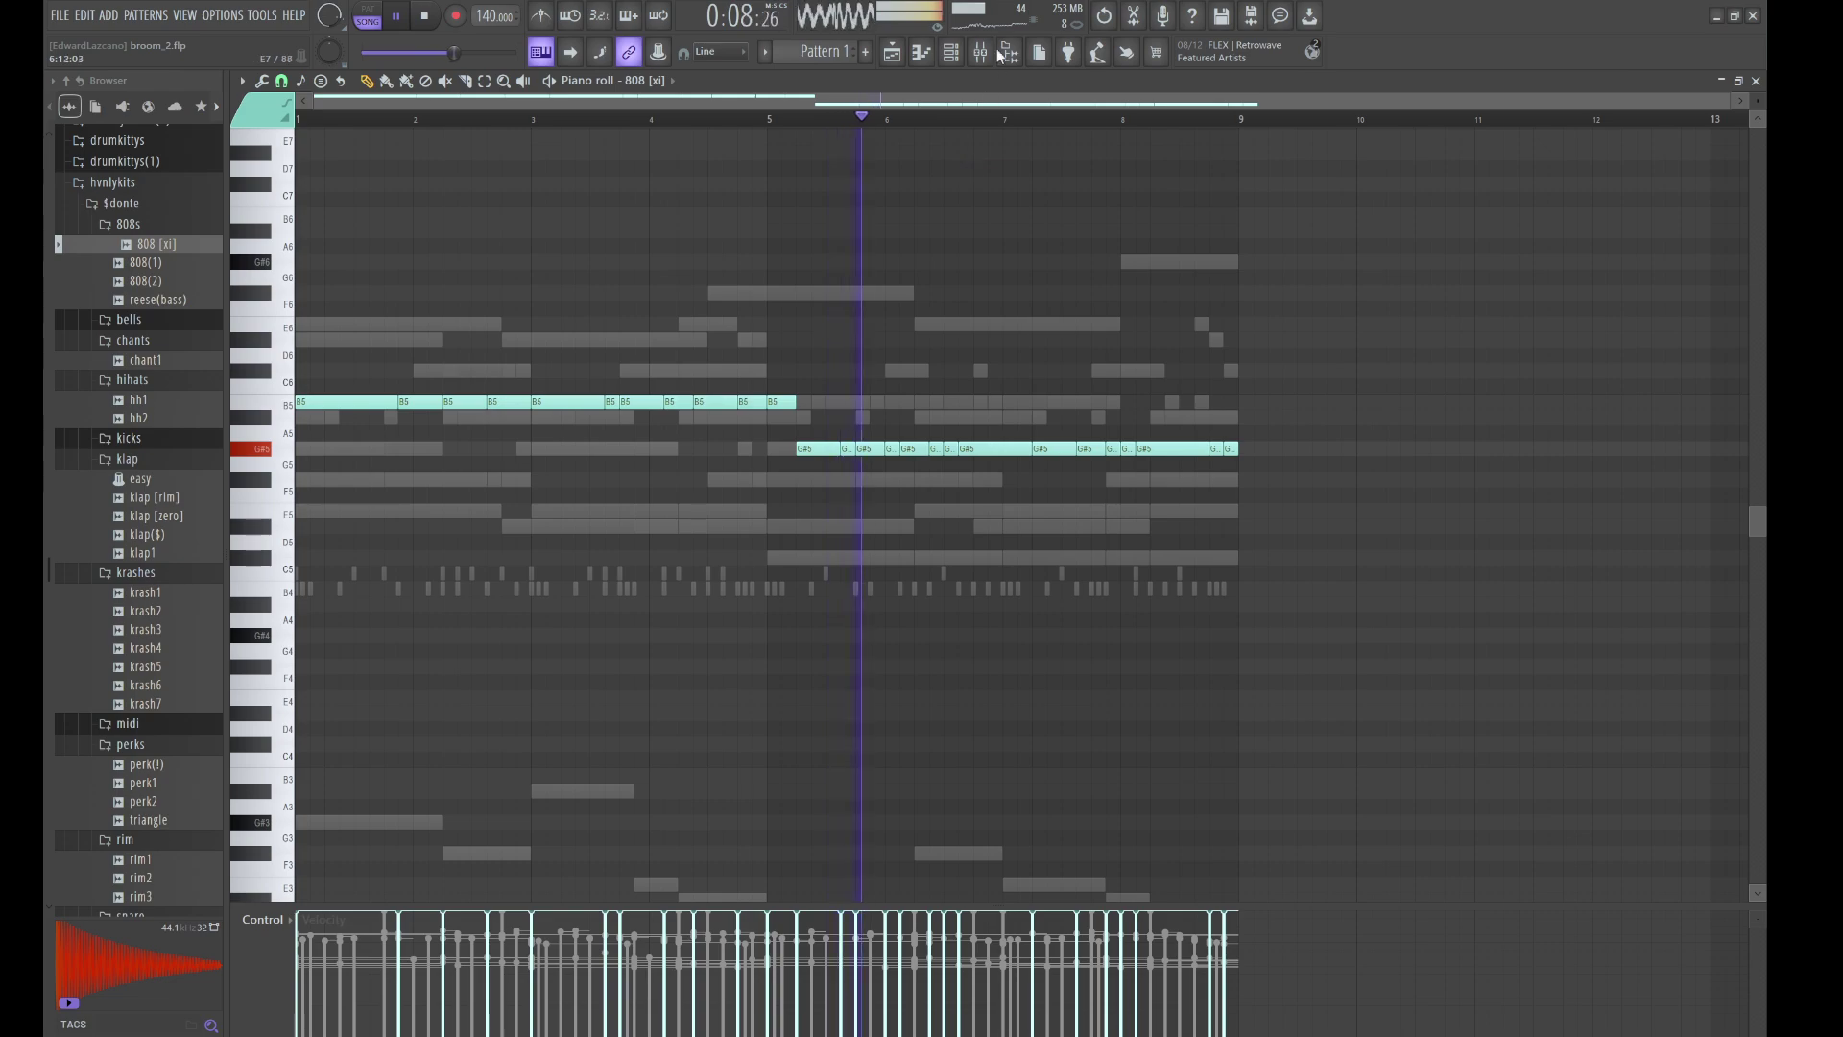
# - Check the cut group and root note in the 808 [xi] channel's miscellaneous settings
pyautogui.click(950, 53)
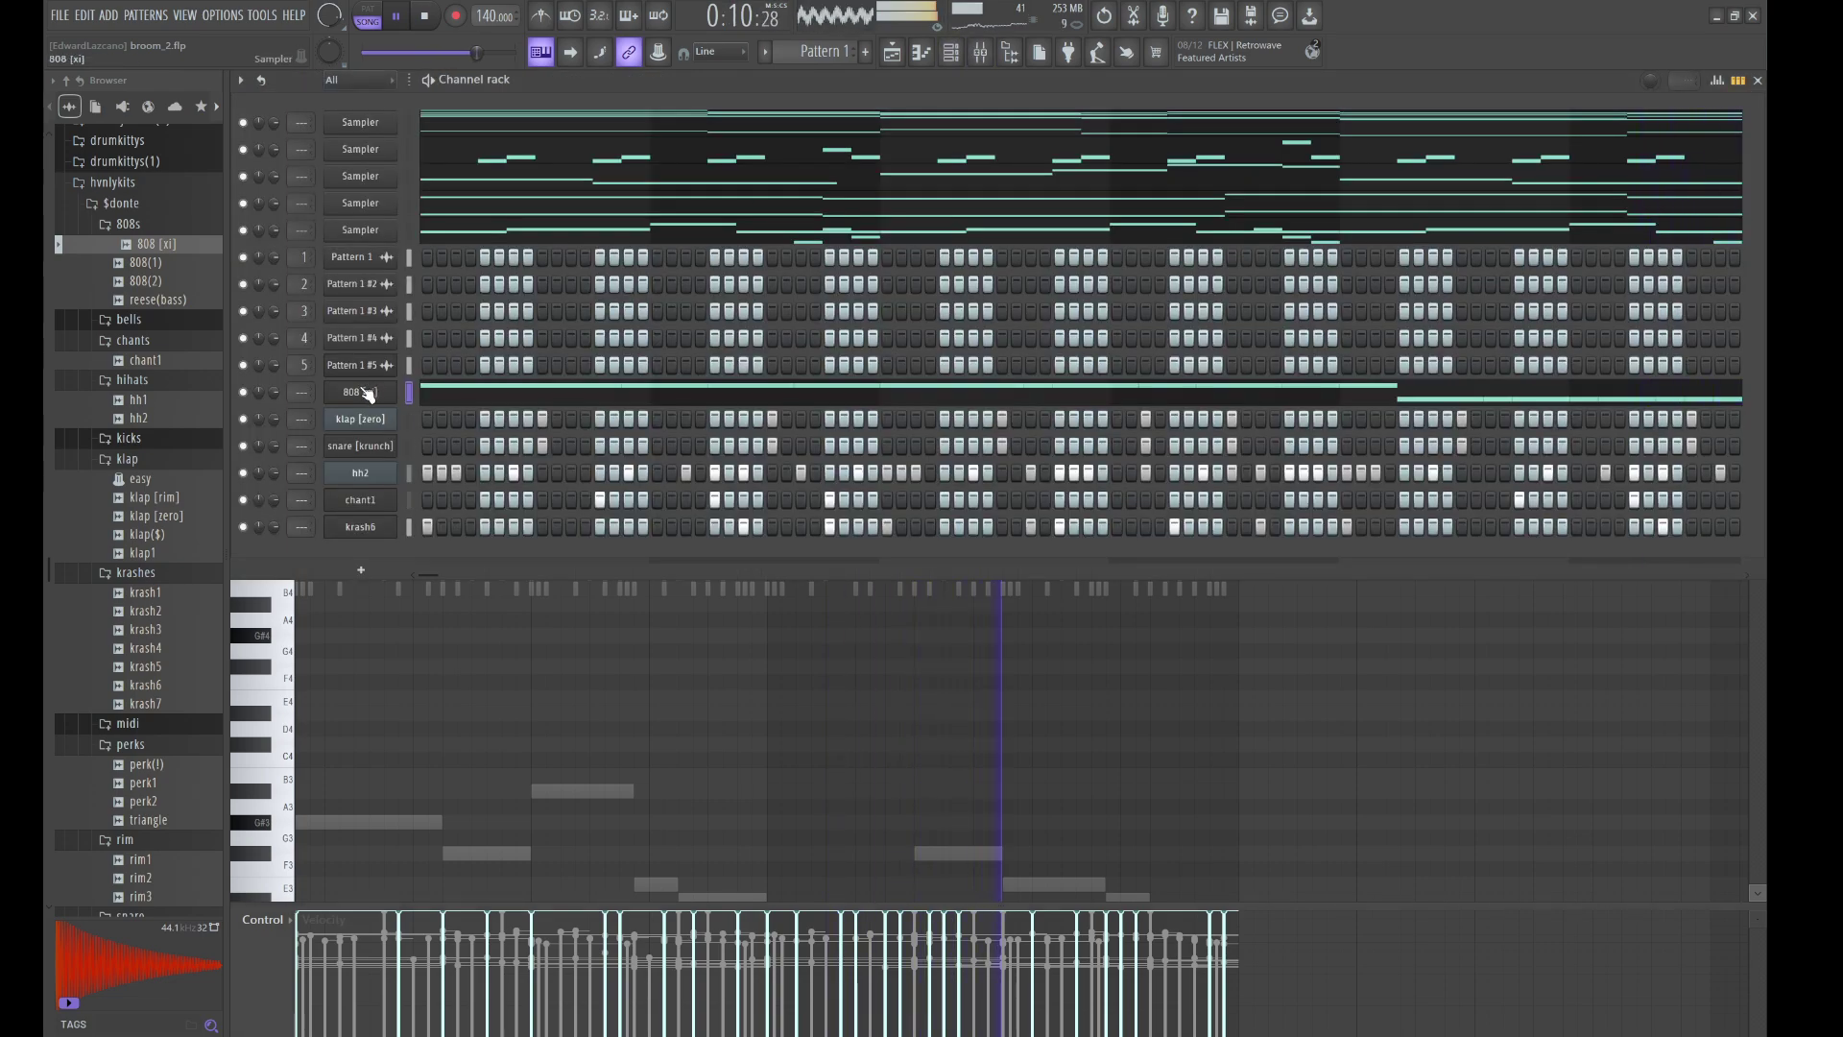
pyautogui.click(360, 392)
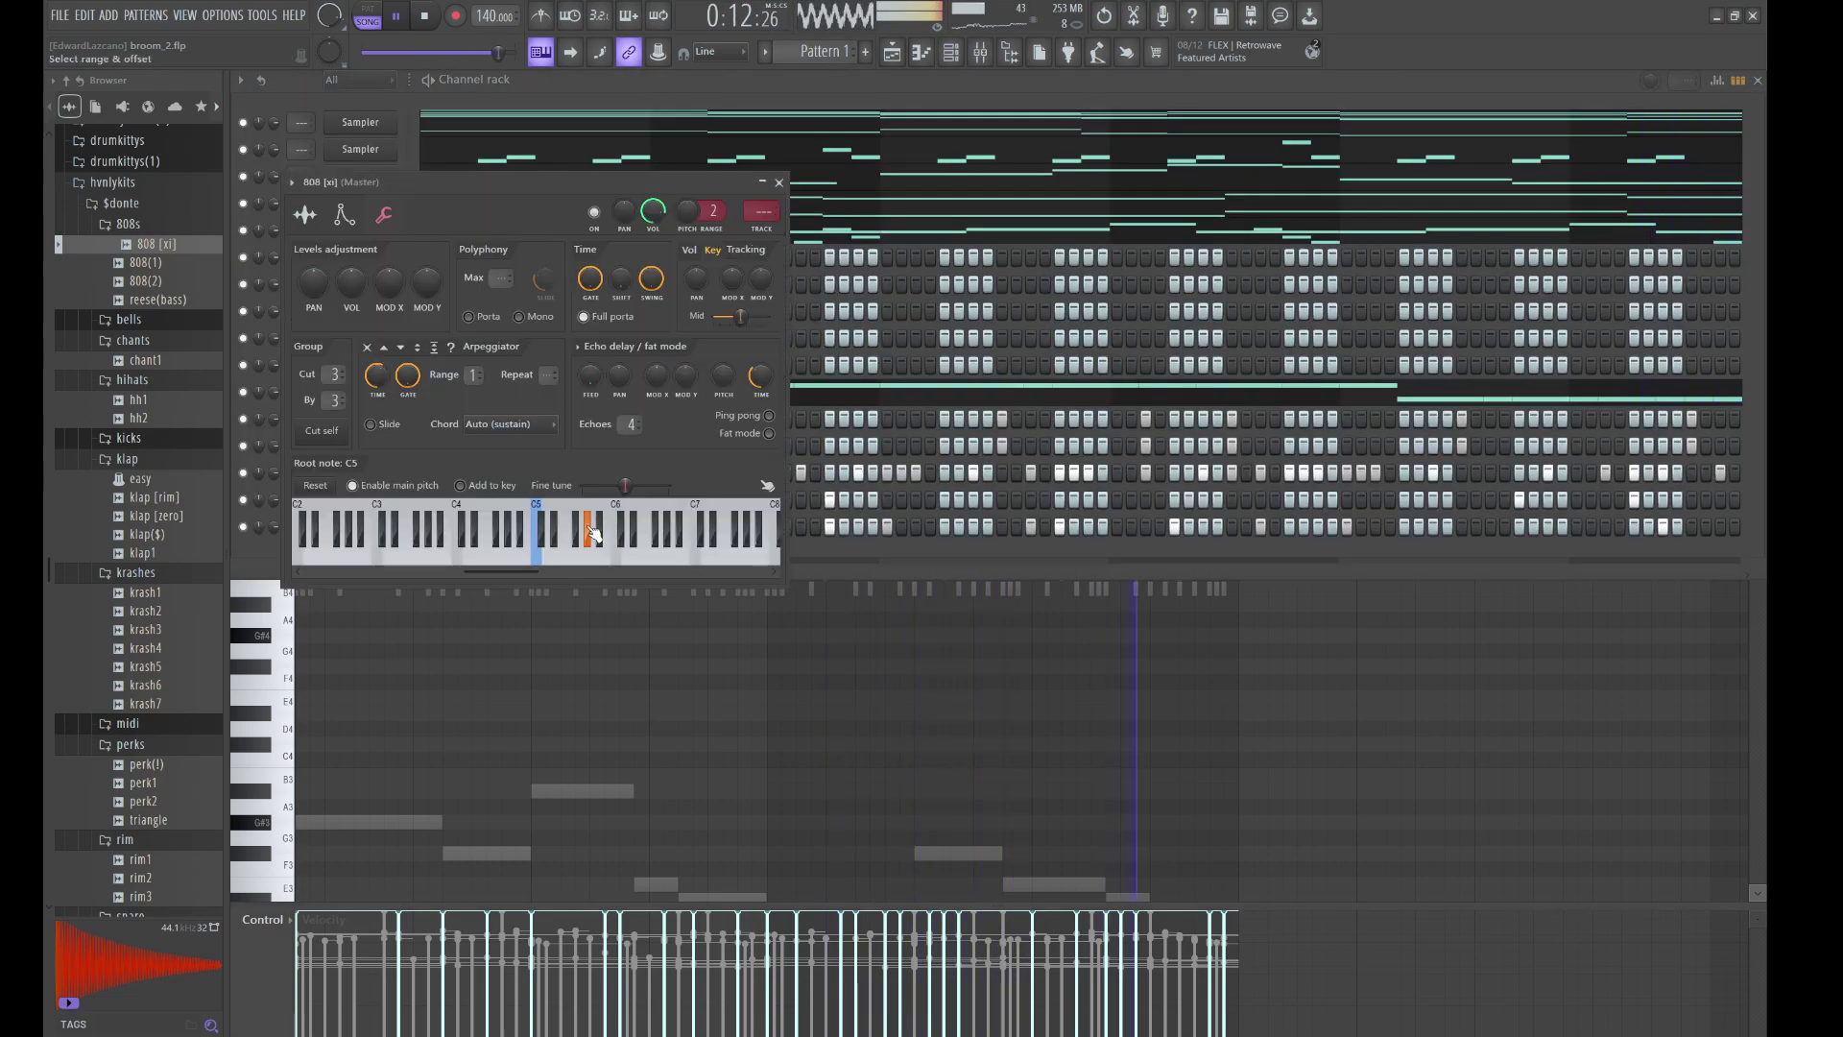
pyautogui.click(775, 96)
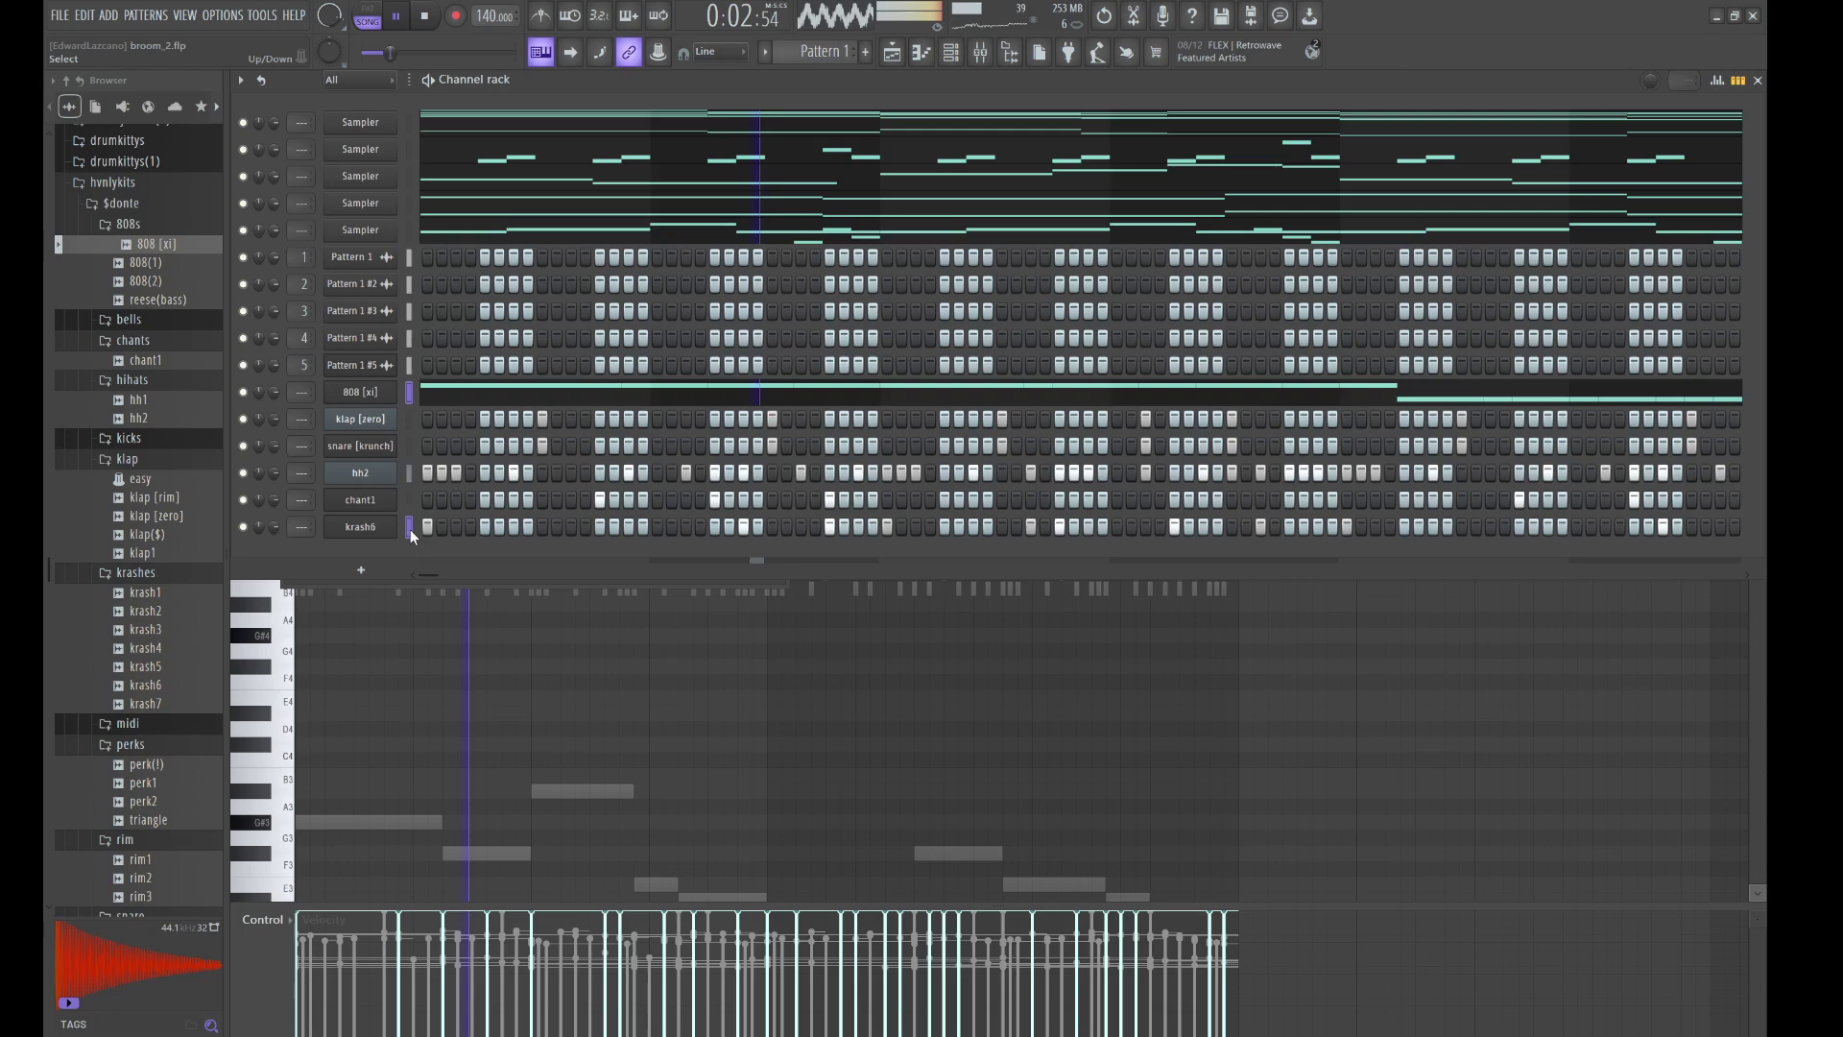
# - Route the 808 [xi] through krash6 channels to consecutive mixer tracks starting at Insert 10
pyautogui.moveTo(409, 527); pyautogui.dragTo(409, 397)
pyautogui.press('F9')
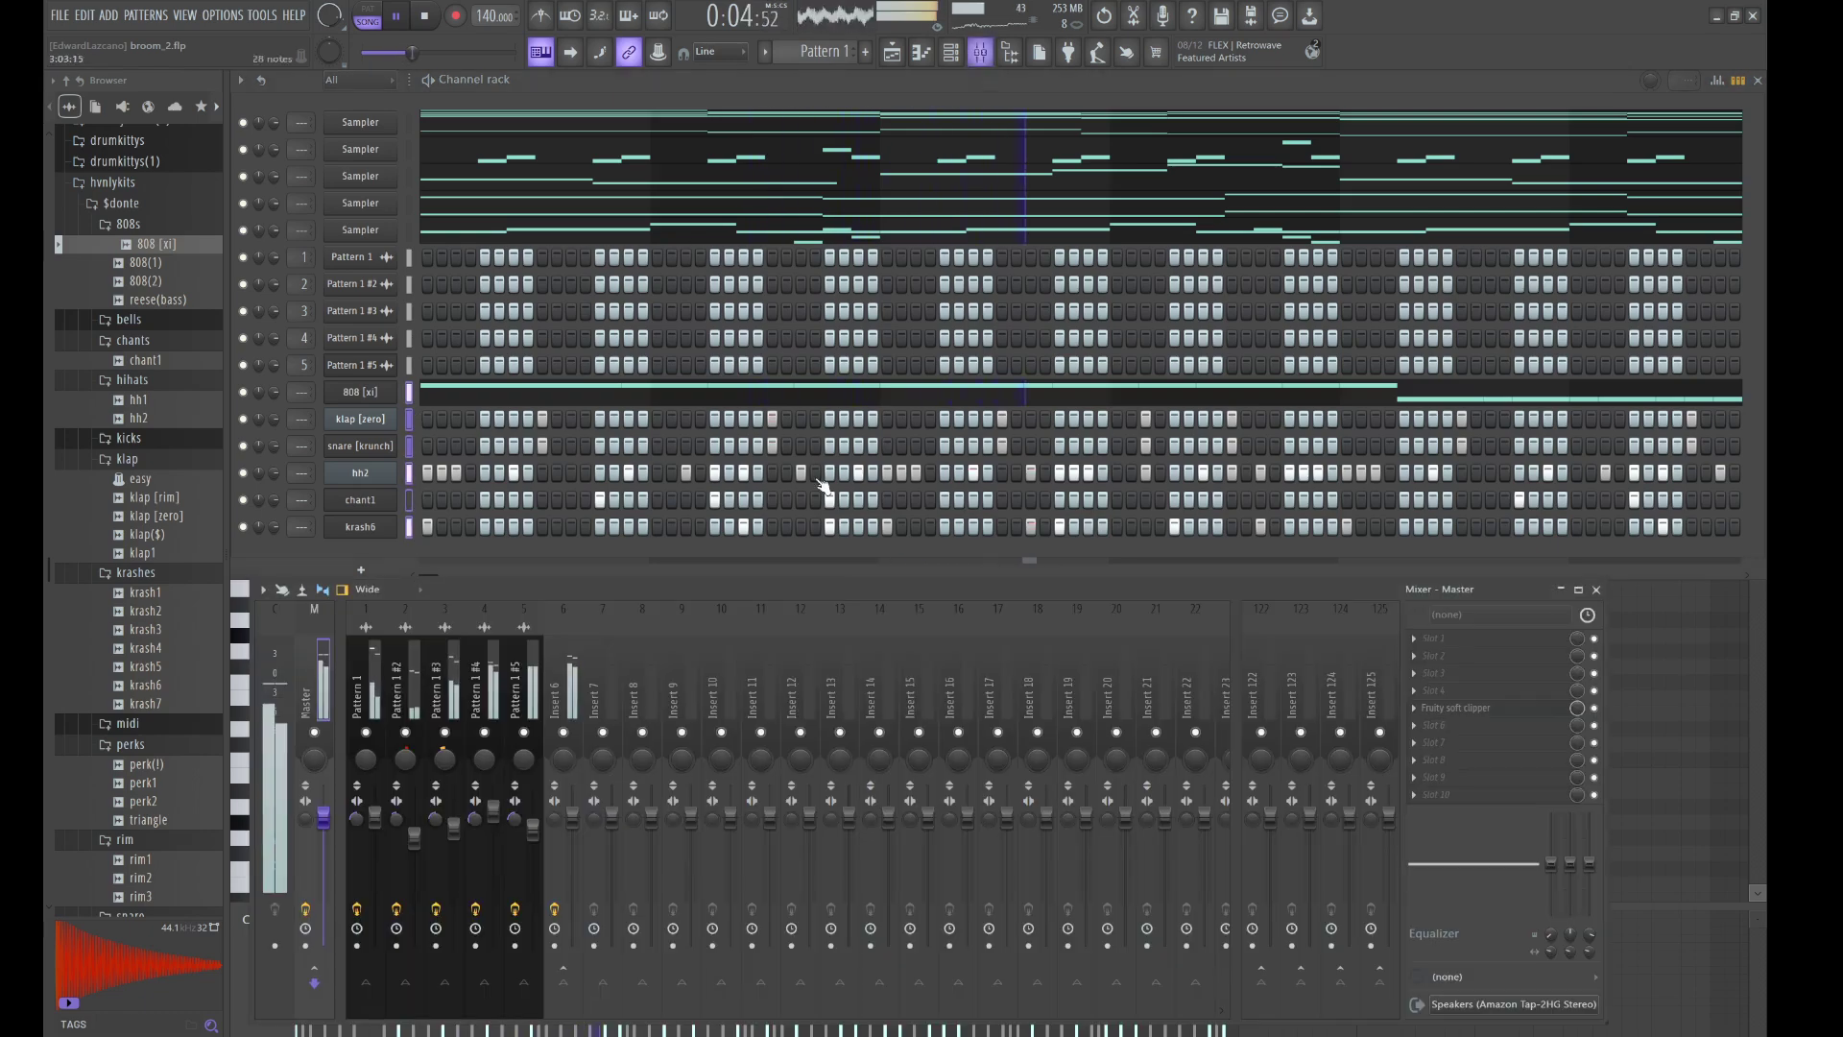
pyautogui.click(722, 669)
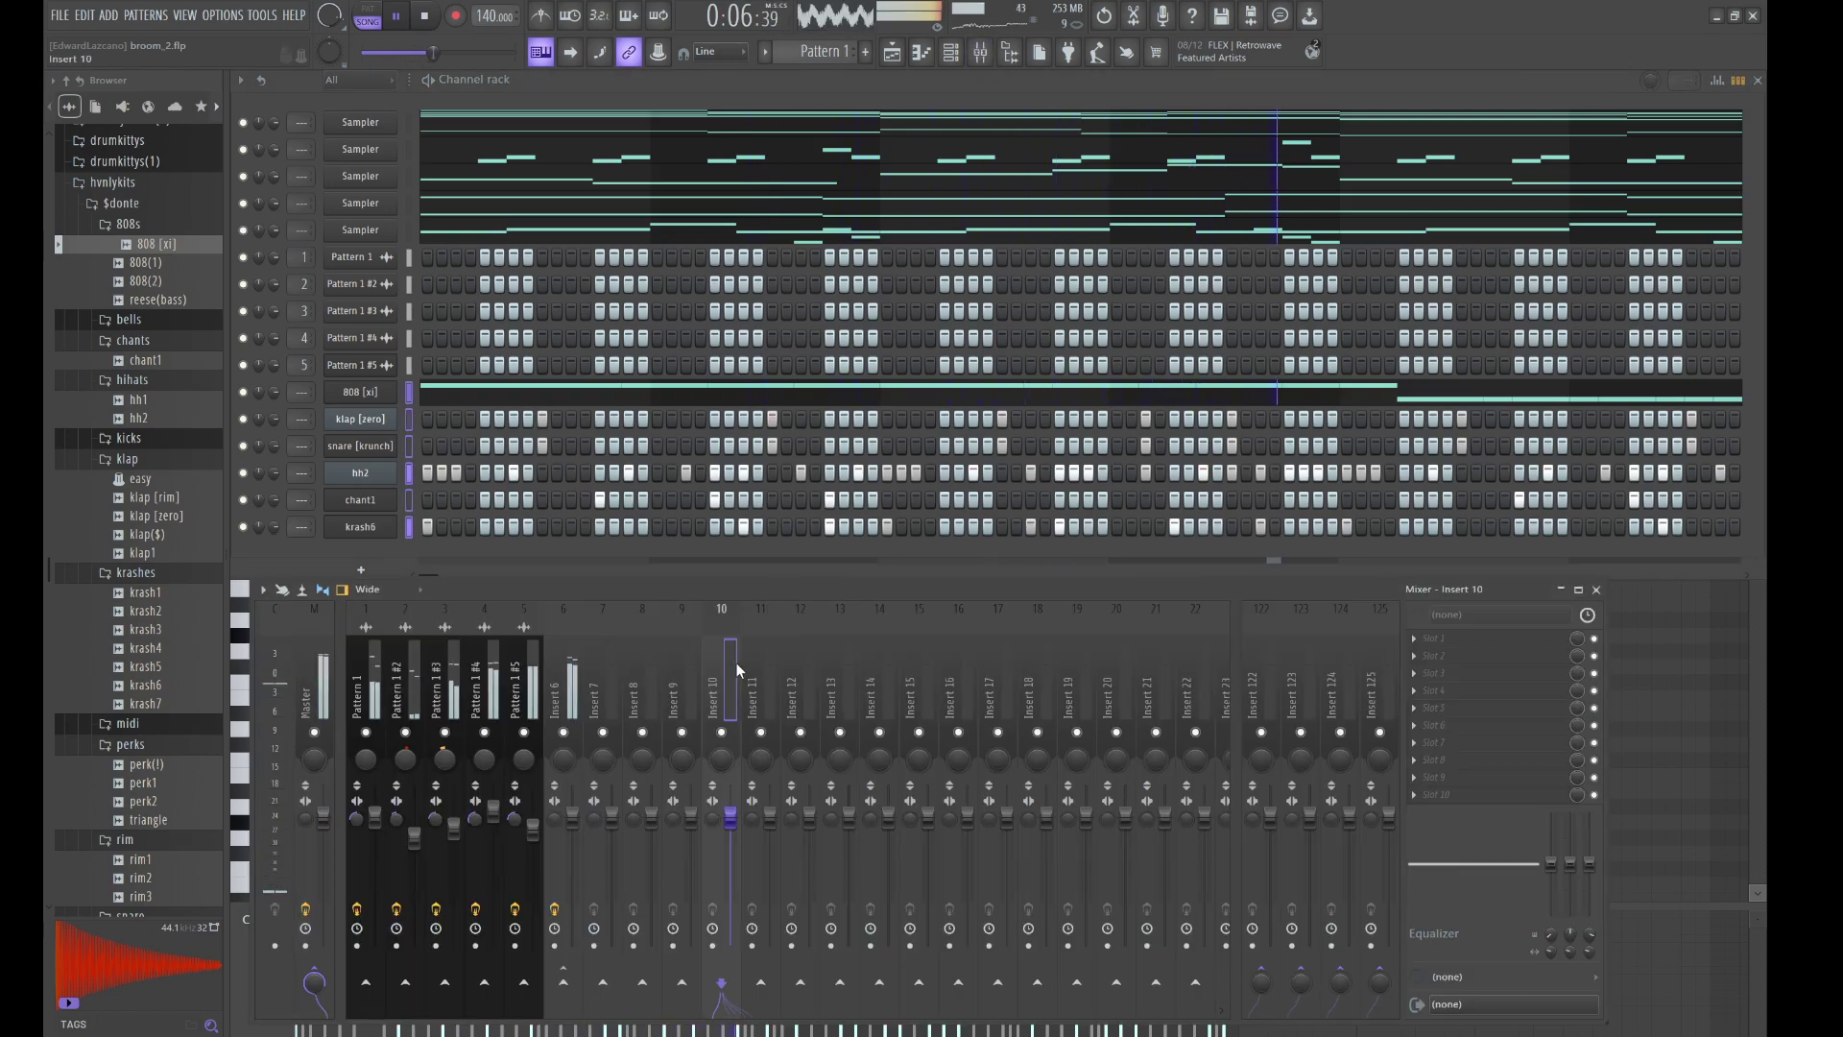
pyautogui.hotkey('ctrl', 'l')
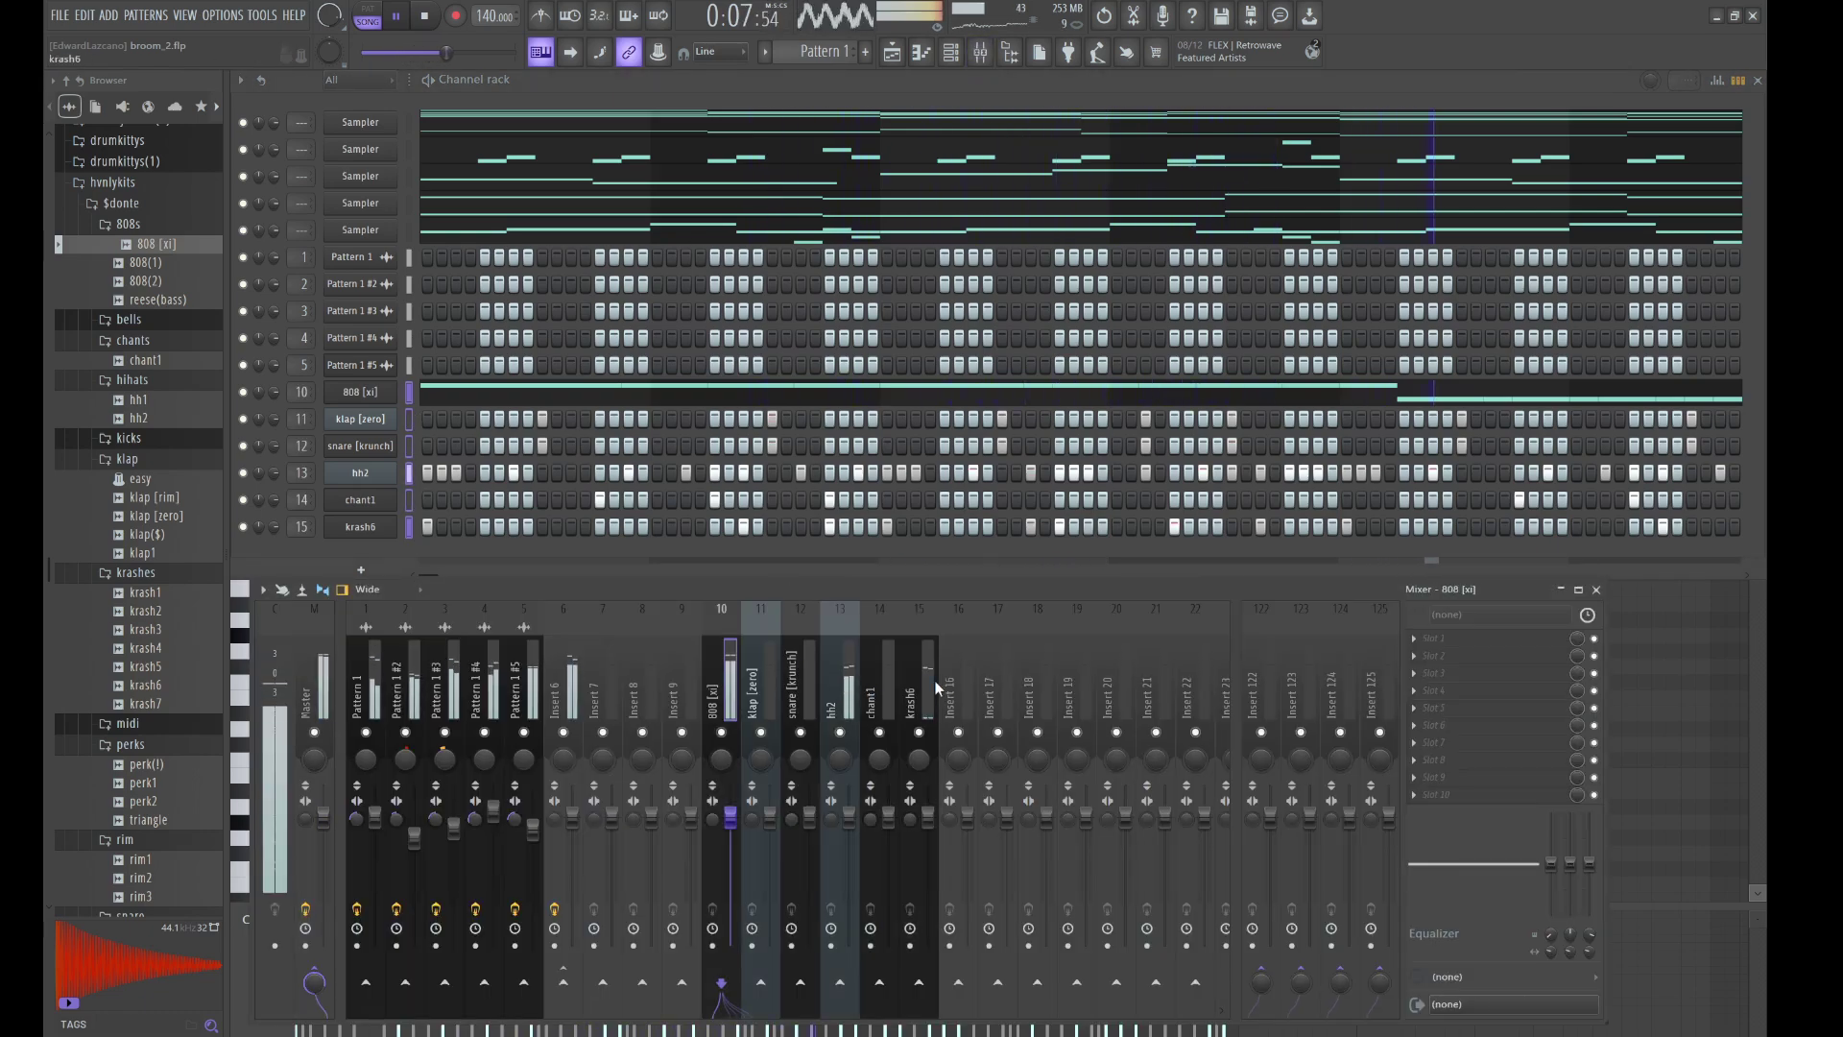
# - Route mixer tracks 10–15 to Insert 9, pull tracks 11–15 fully down, and adjust the 808's stereo separation and level
pyautogui.click(690, 664)
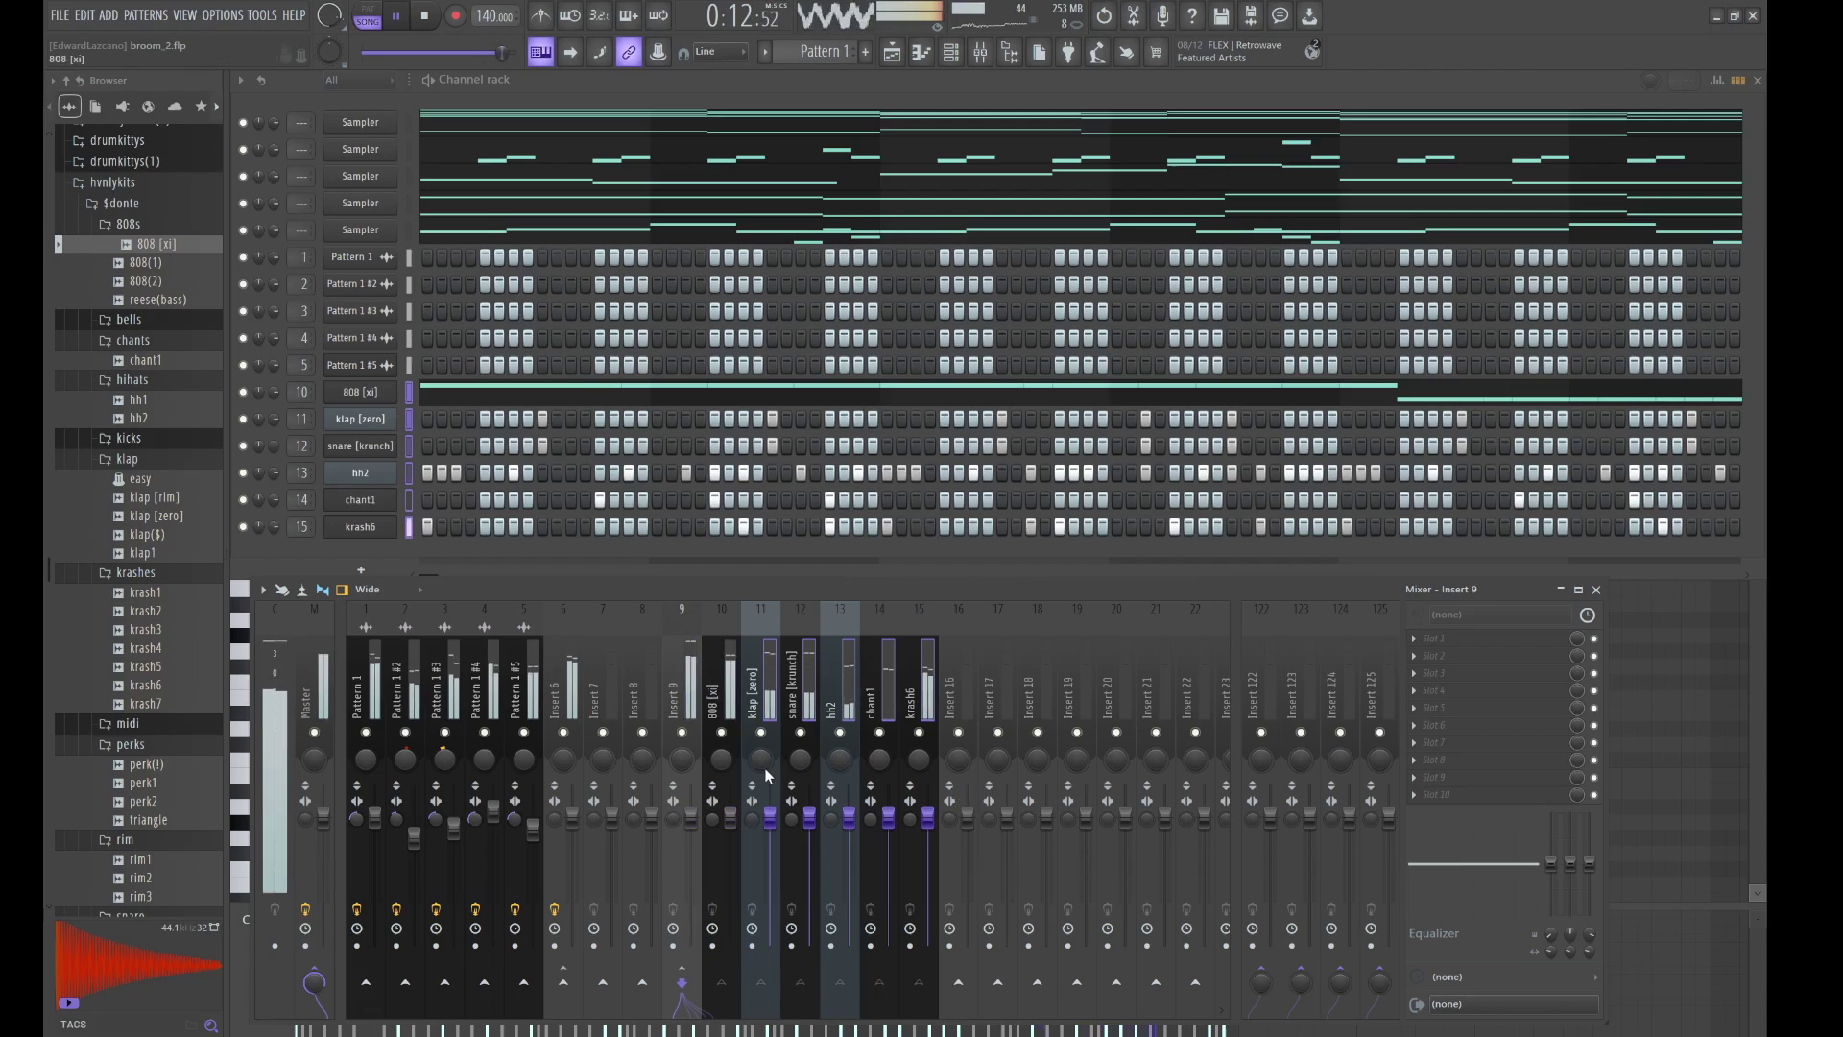
pyautogui.moveTo(770, 817); pyautogui.dragTo(774, 950)
pyautogui.click(711, 832)
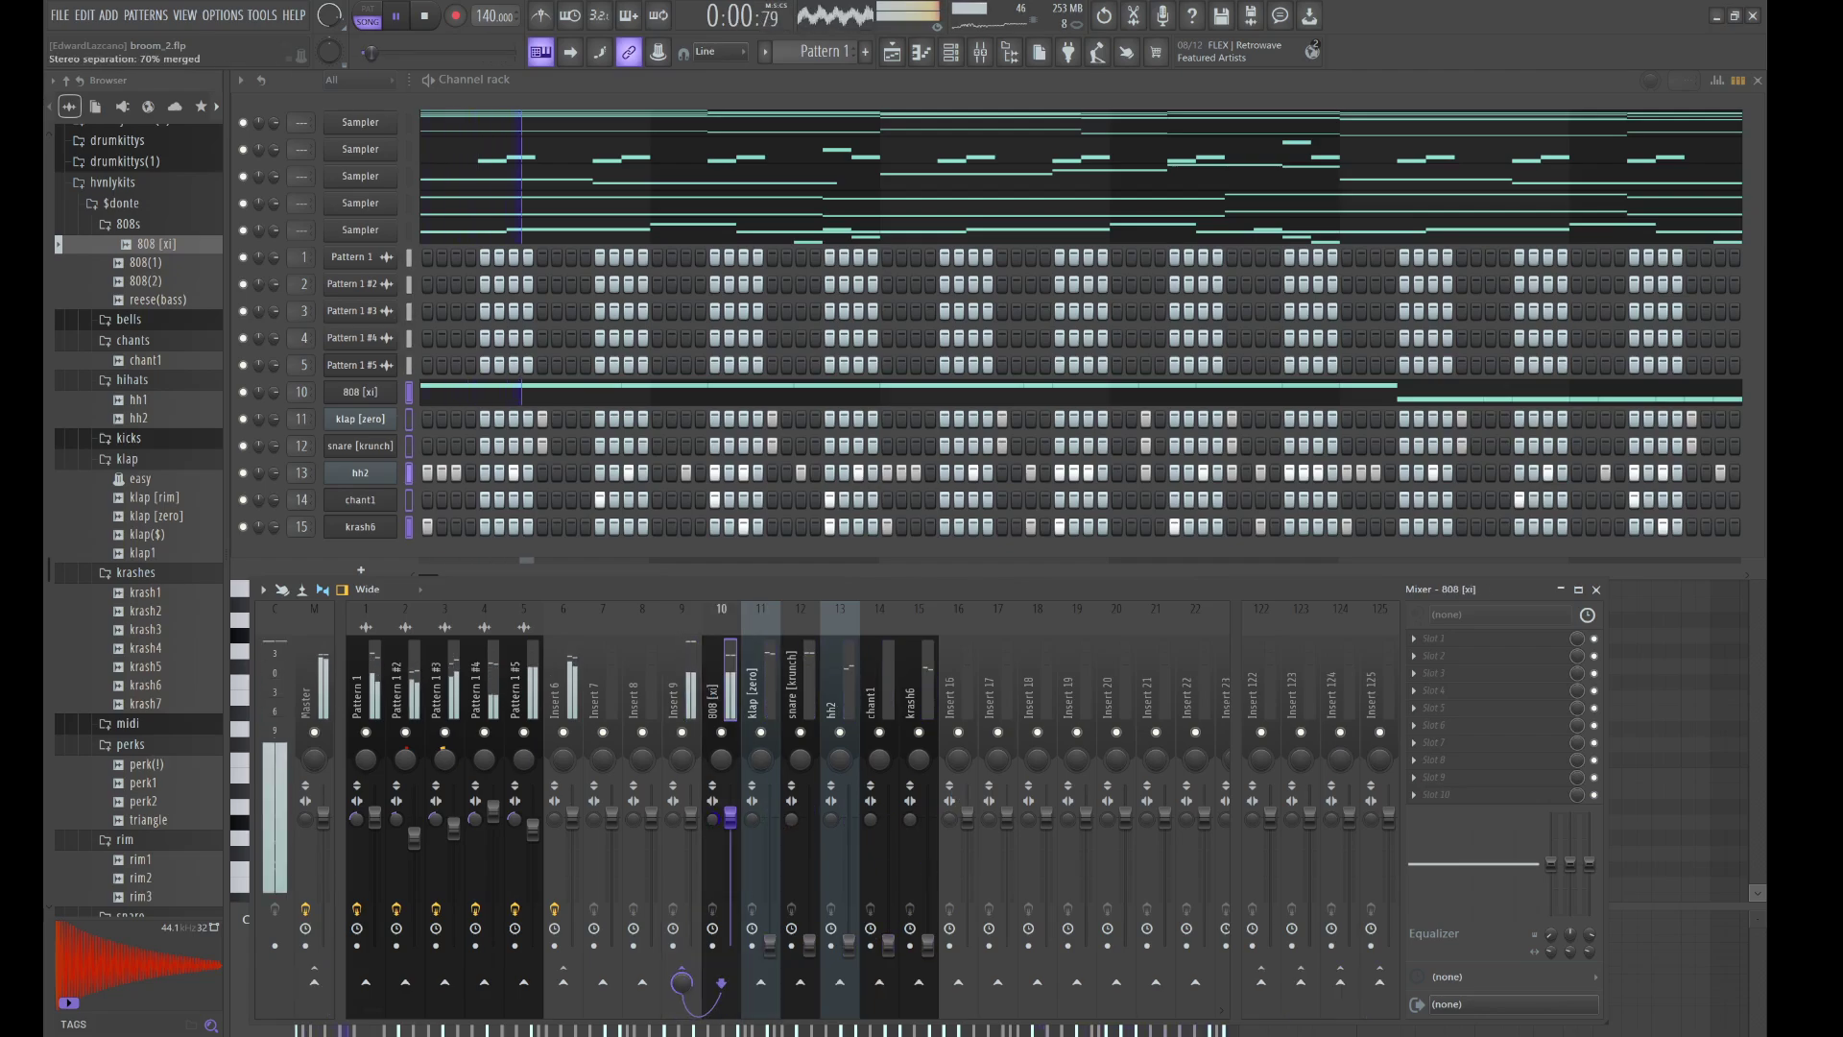
pyautogui.moveTo(691, 819); pyautogui.dragTo(730, 816)
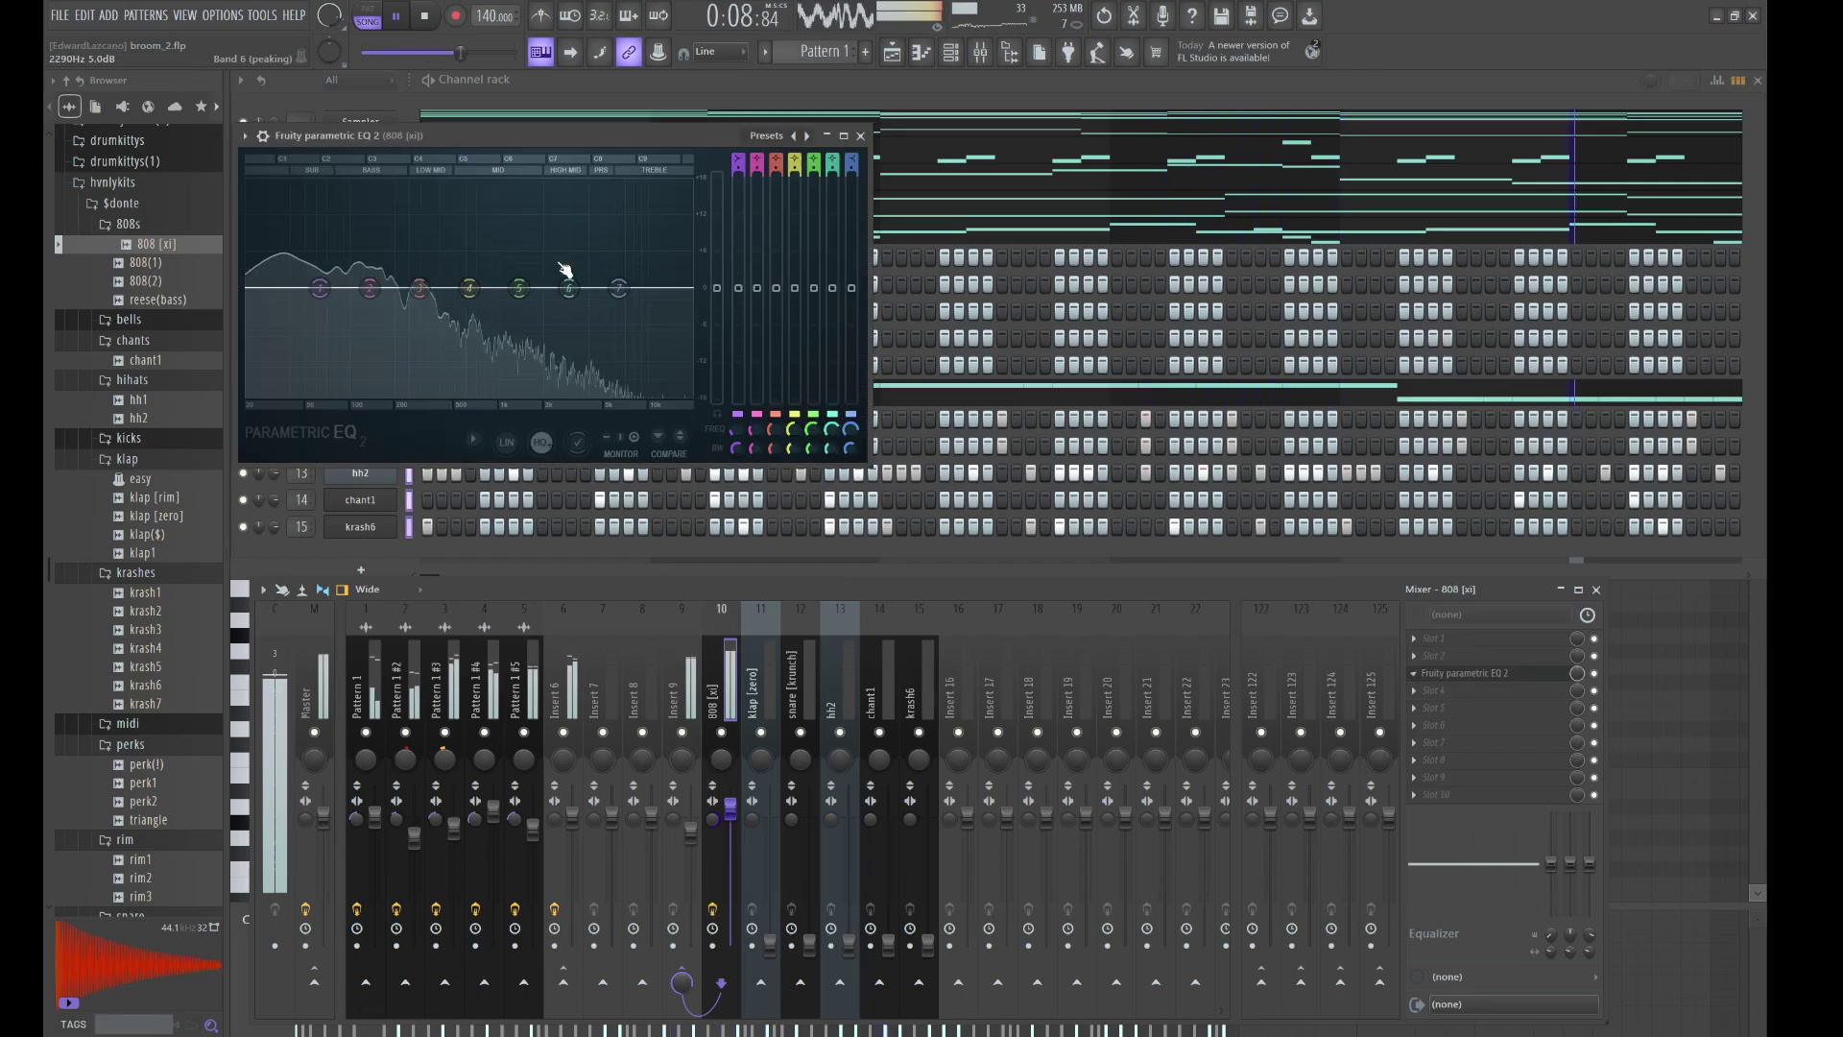
# - Shape the 808 [xi] track with Fruity parametric EQ 2, boosting the lows and mids and filtering out the highs
pyautogui.moveTo(470, 288); pyautogui.dragTo(365, 244)
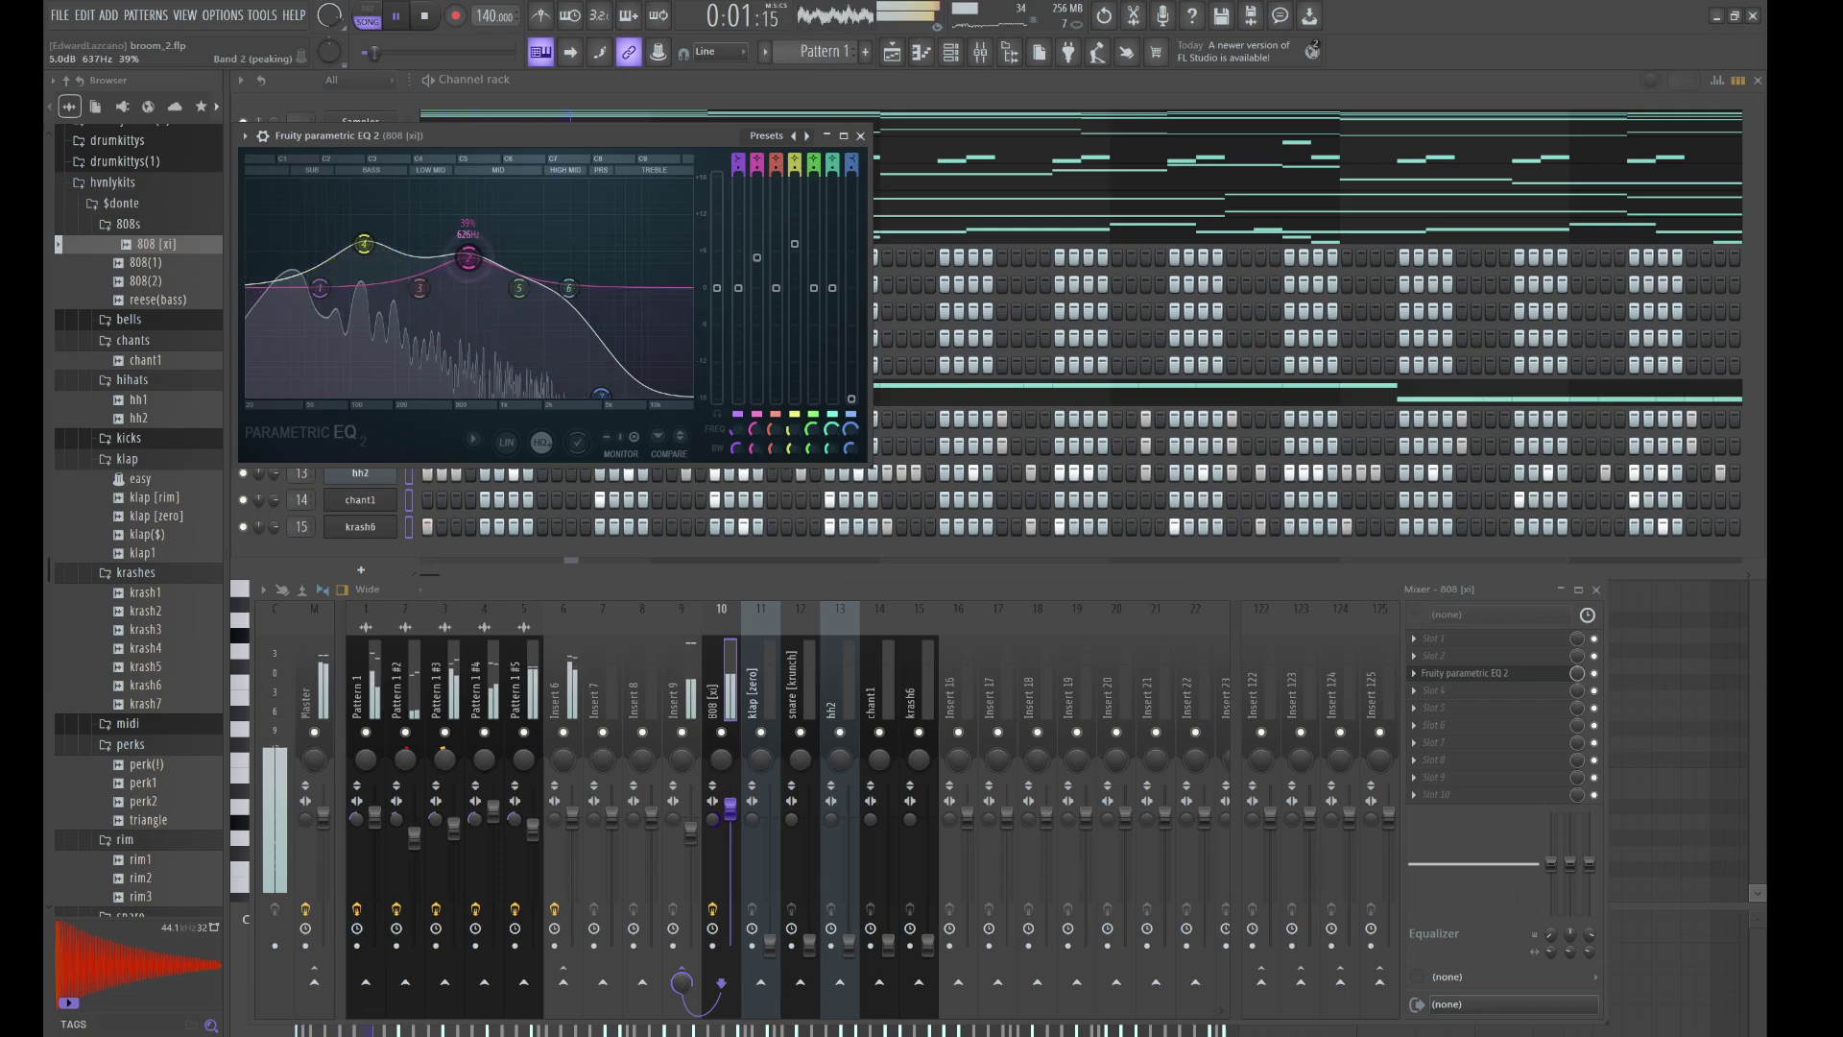
pyautogui.moveTo(468, 257); pyautogui.dragTo(477, 256)
# - Bring the klap [zero] track's level back up and equalize it with an 18 dB low cut at 90 Hz and raised mids
pyautogui.click(754, 687)
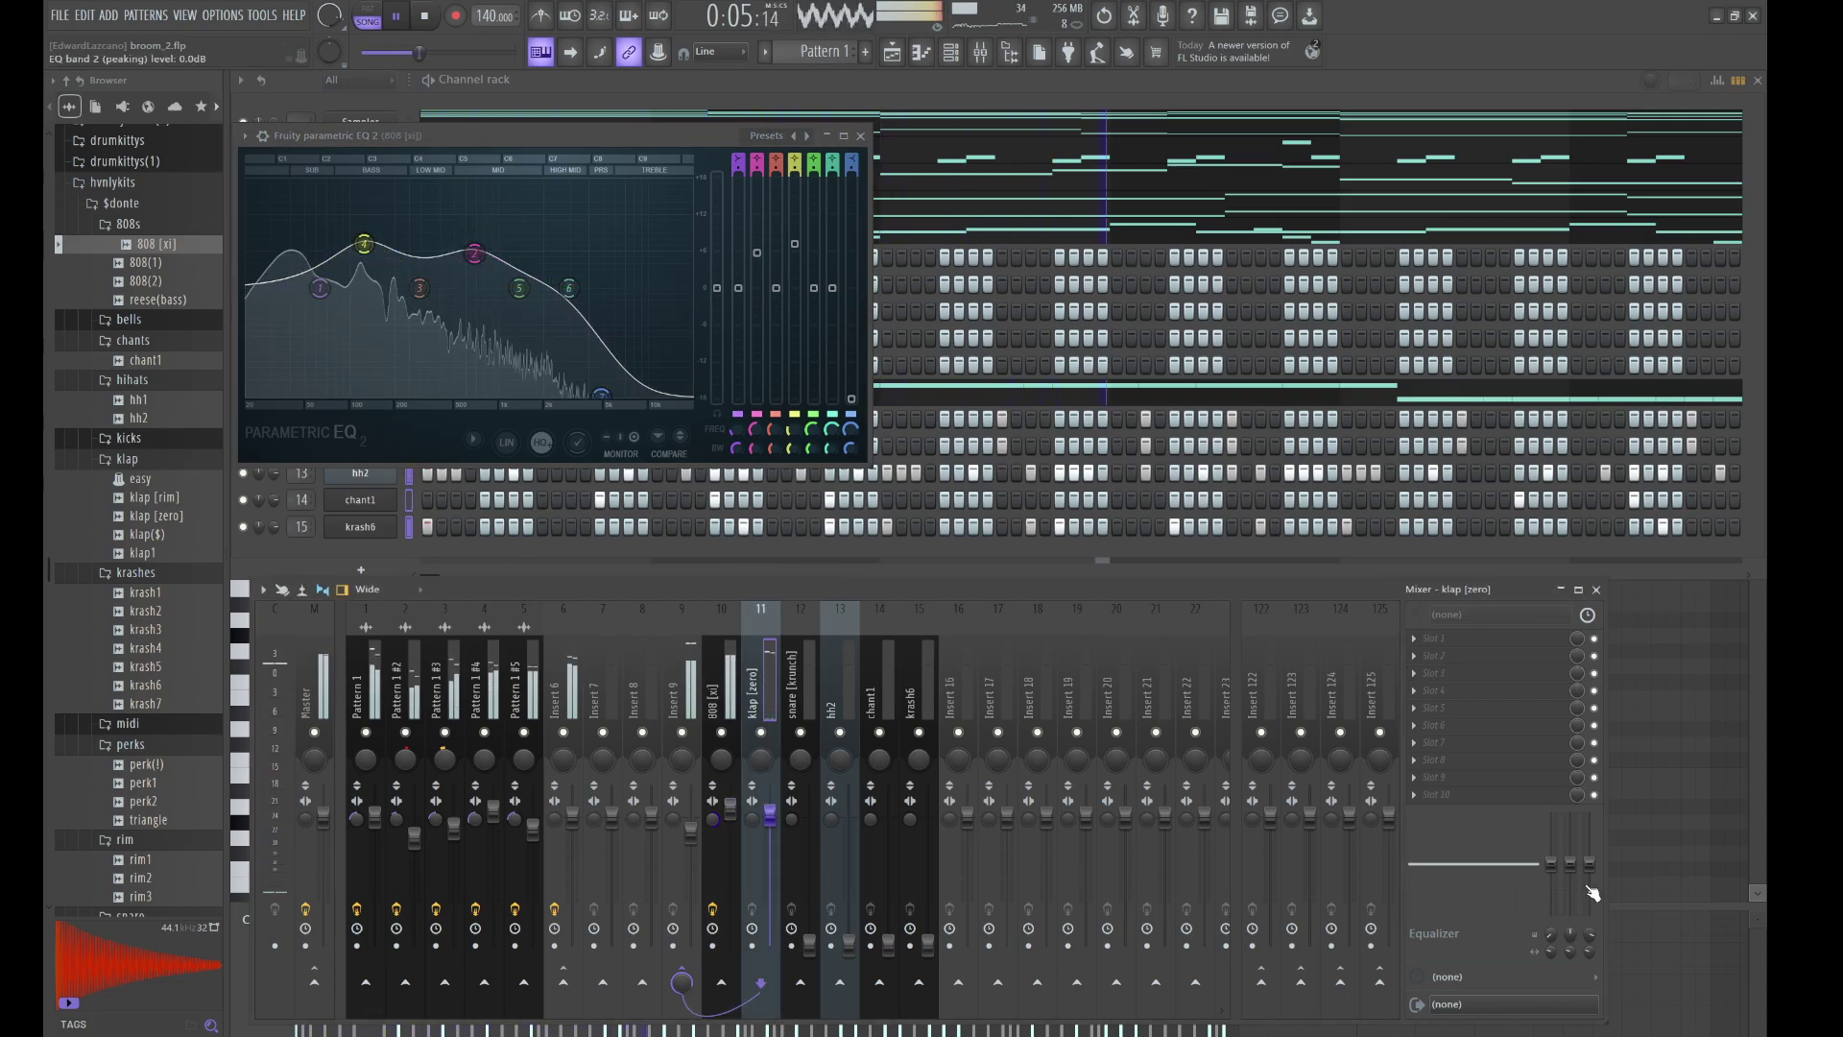
pyautogui.moveTo(1551, 862); pyautogui.dragTo(1490, 848)
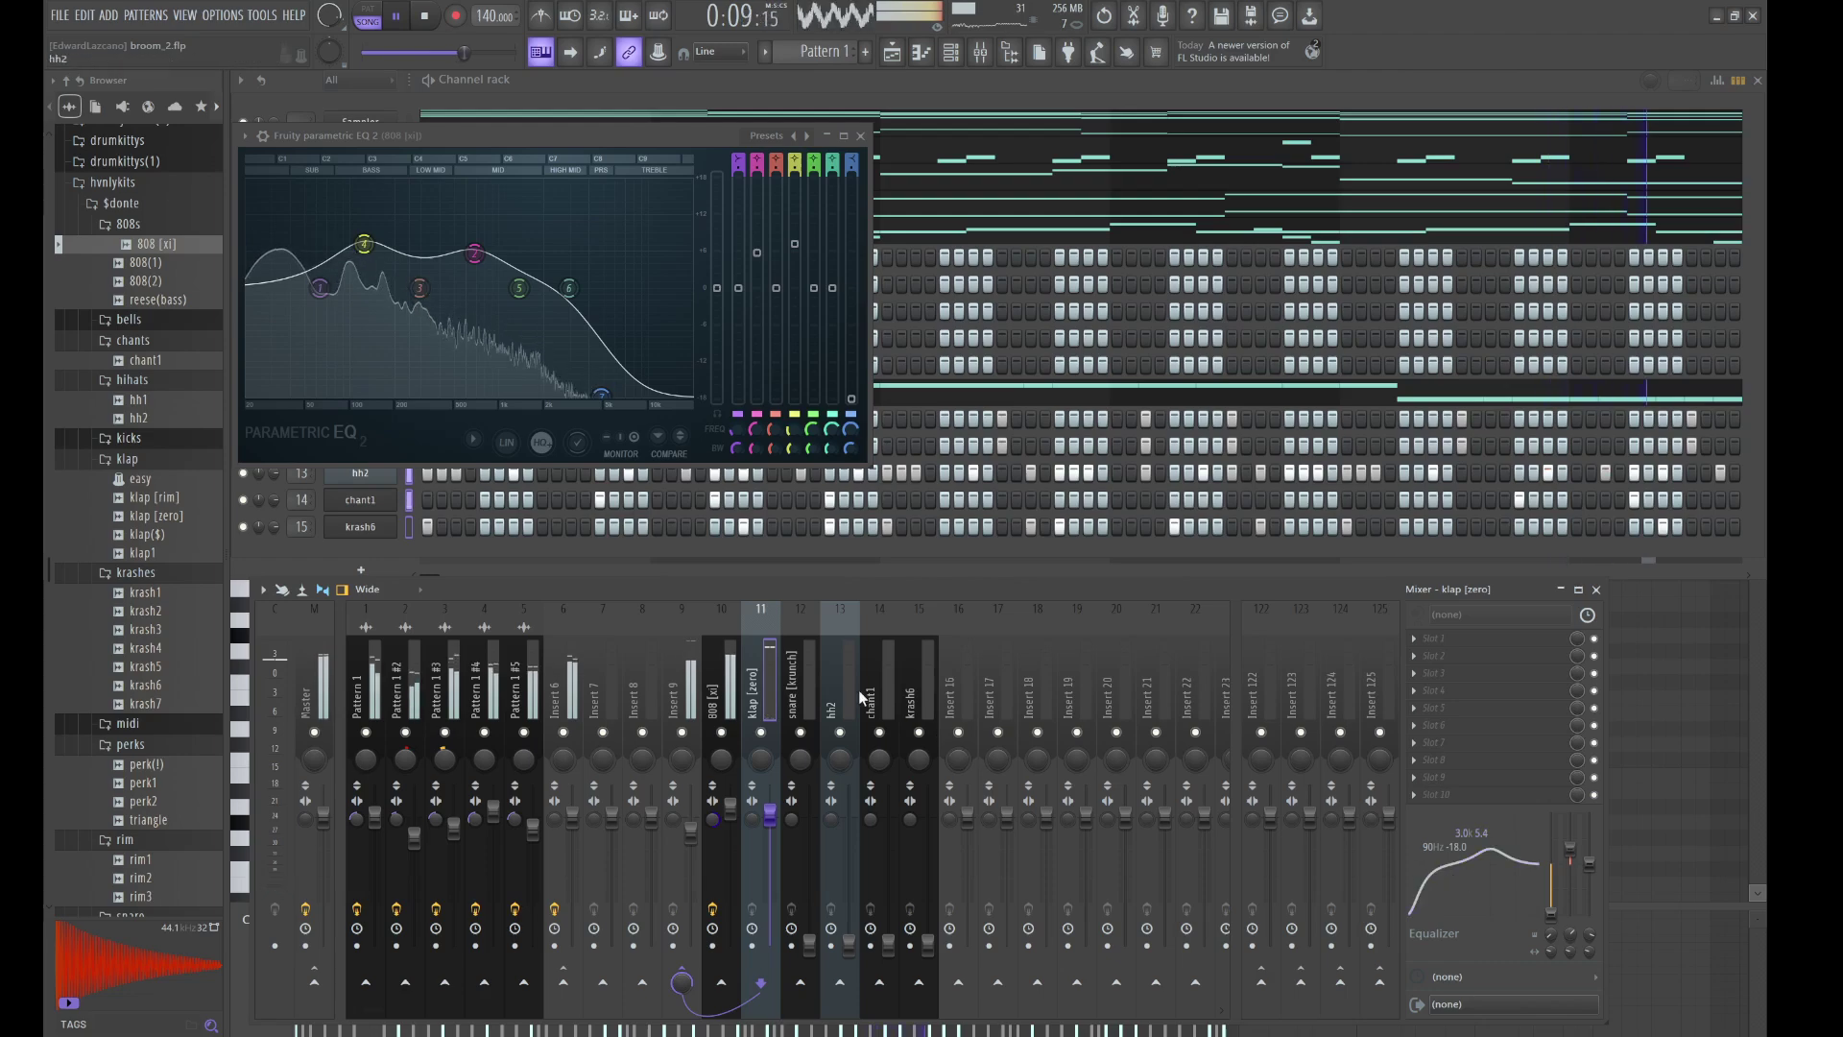
# - Bring the snare [krunch] track's level back up and equalize it with an 18 dB low cut at 90 Hz and raised mids
pyautogui.click(818, 967)
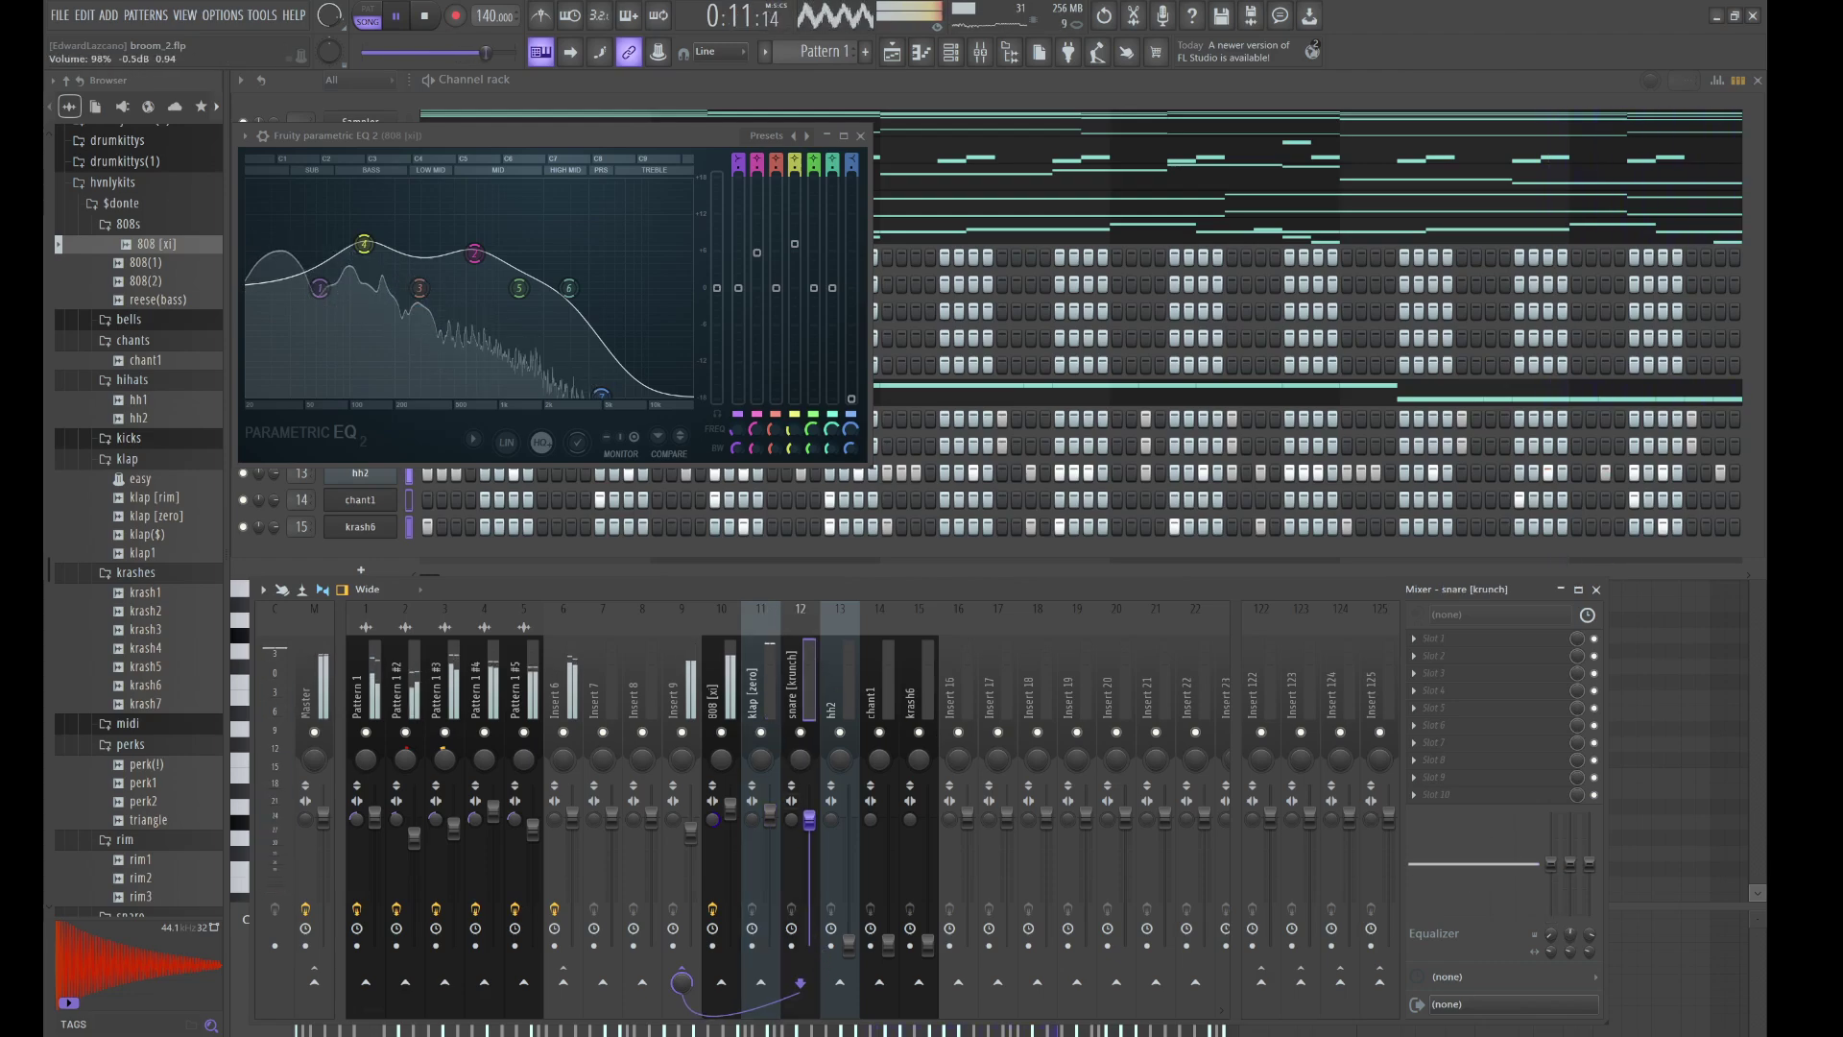
pyautogui.moveTo(810, 819); pyautogui.dragTo(810, 816)
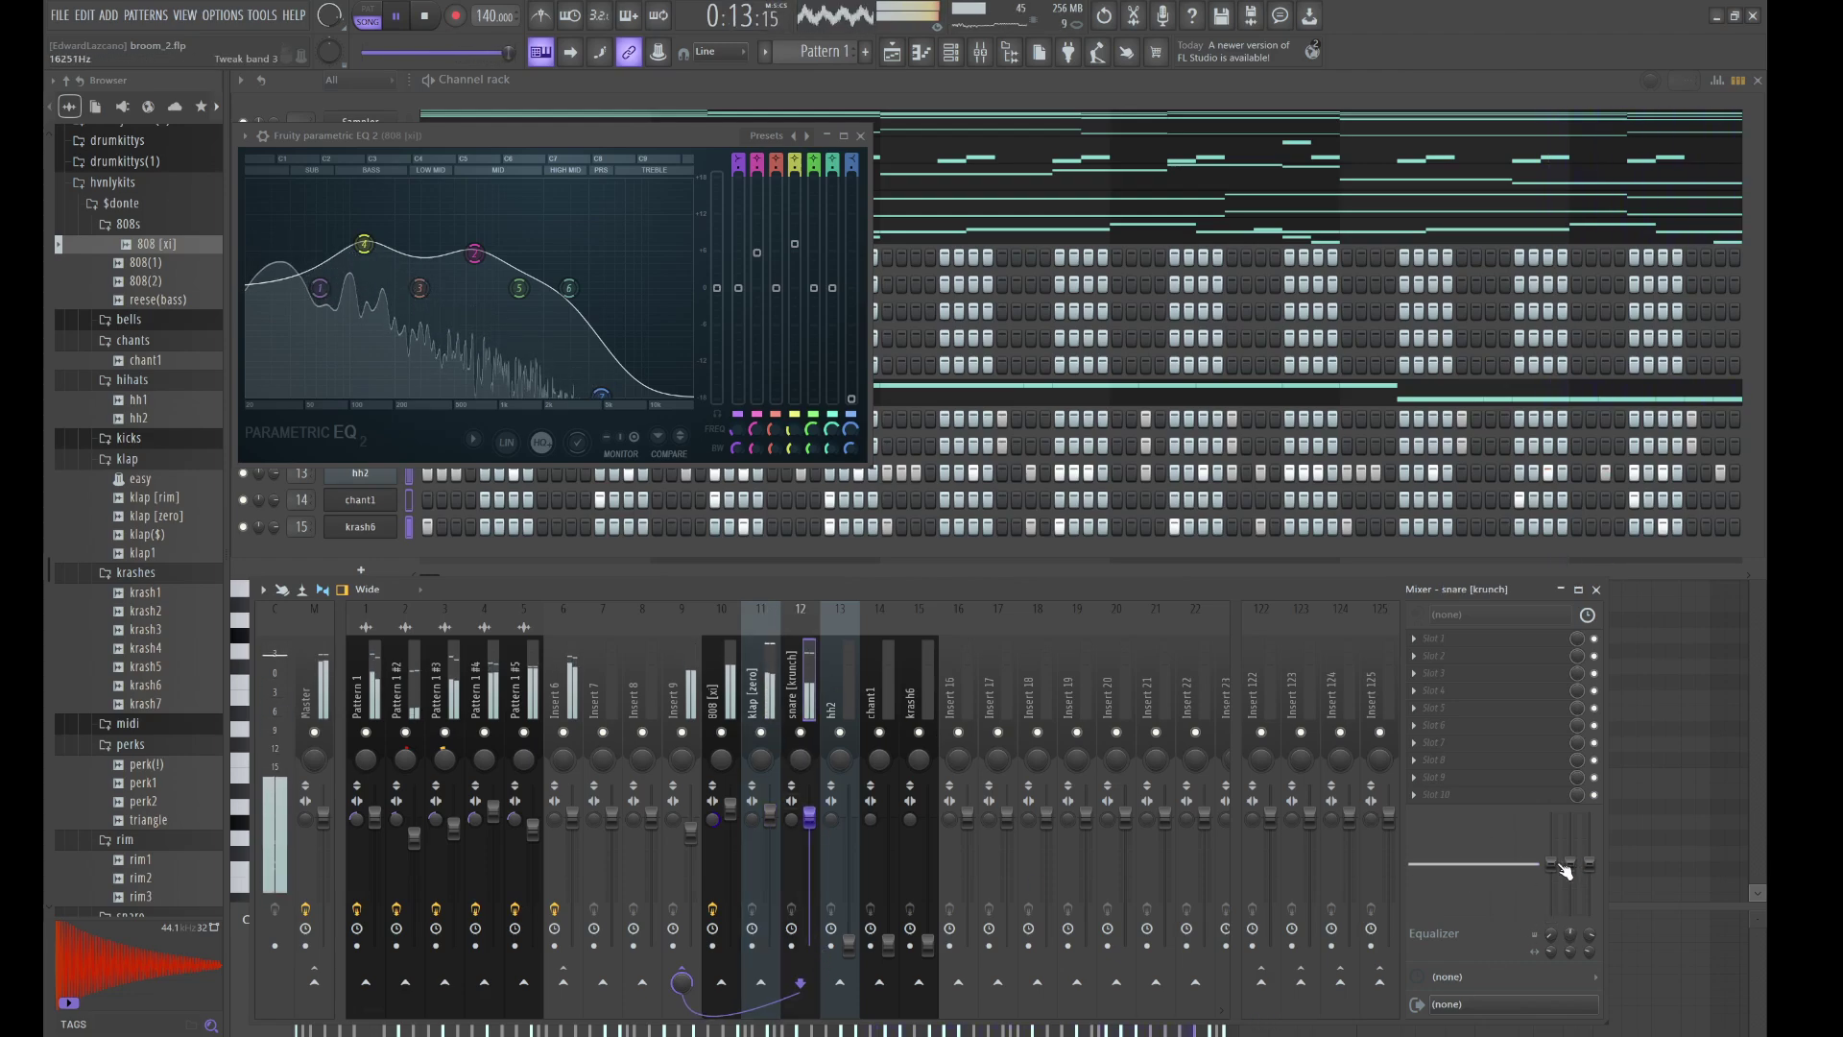
pyautogui.moveTo(1552, 864); pyautogui.dragTo(1553, 916)
pyautogui.moveTo(1488, 864); pyautogui.dragTo(1488, 868)
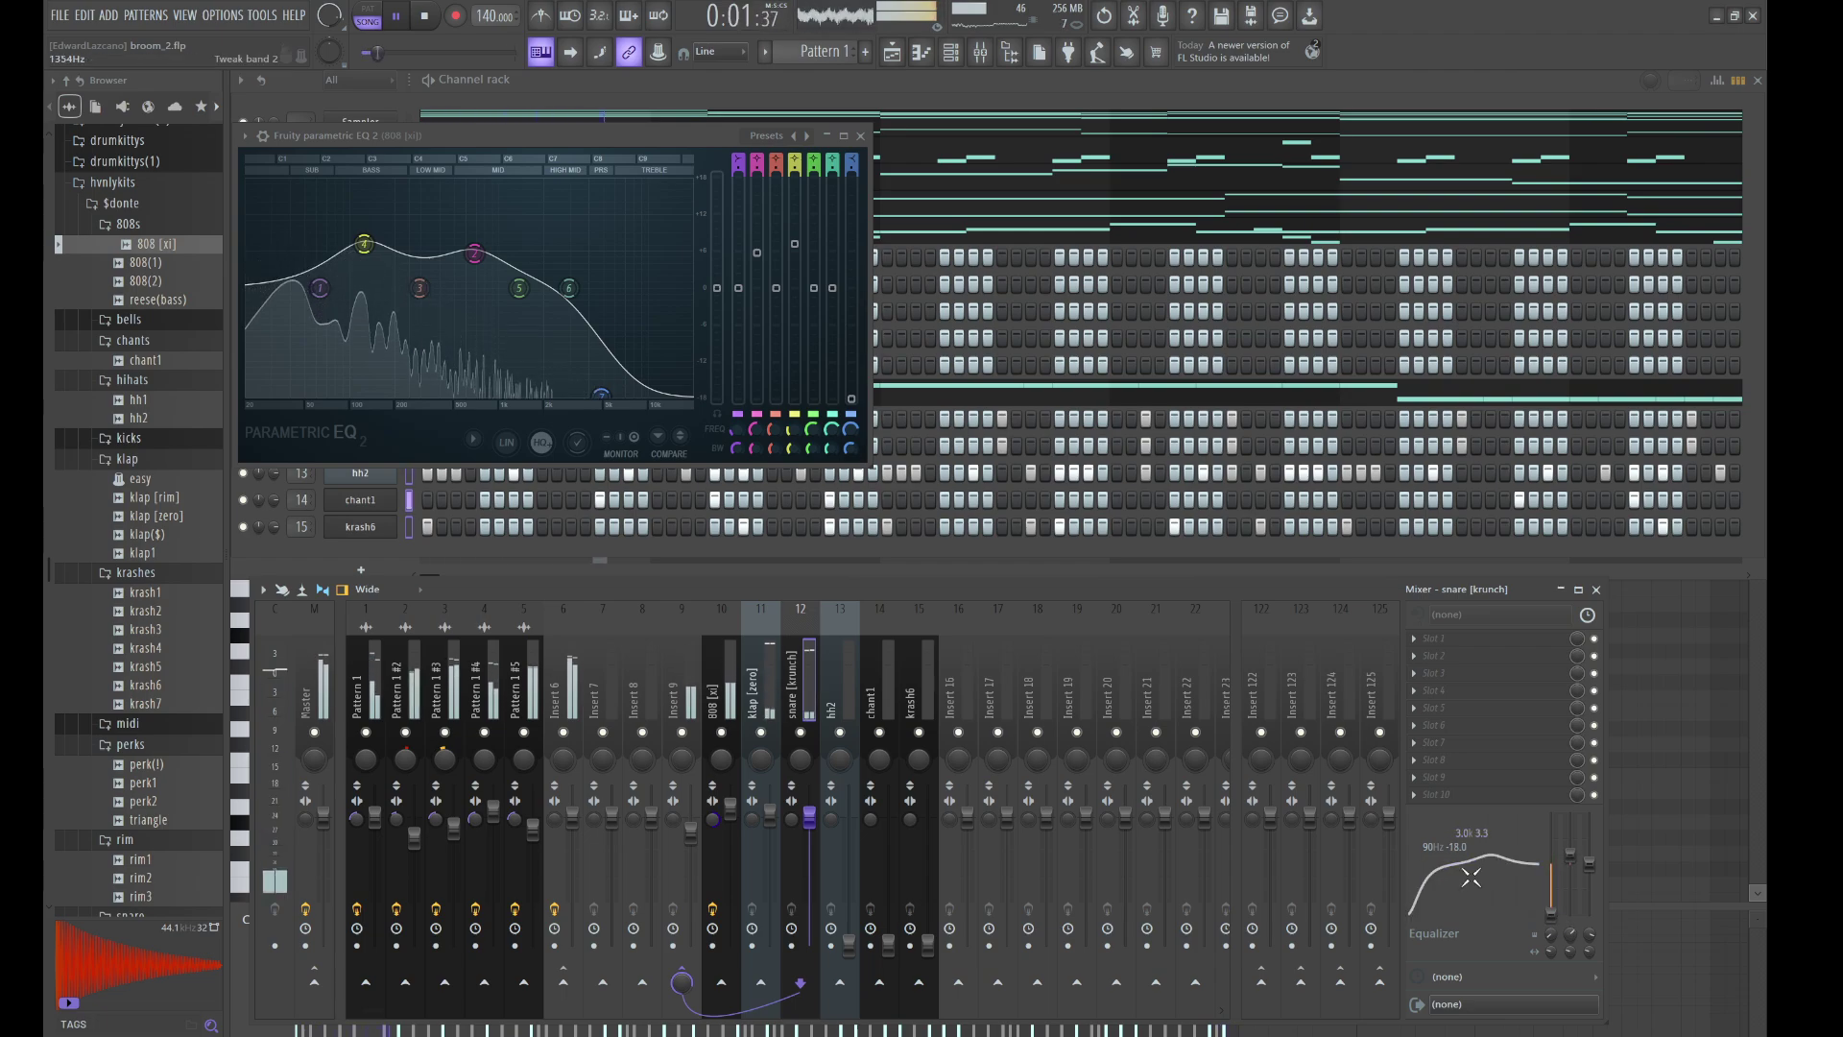
# - Bring the hh2 track's level back up, pan it about 16% left, and equalize it with an 18 dB low cut at 90 Hz and raised mids
pyautogui.click(856, 945)
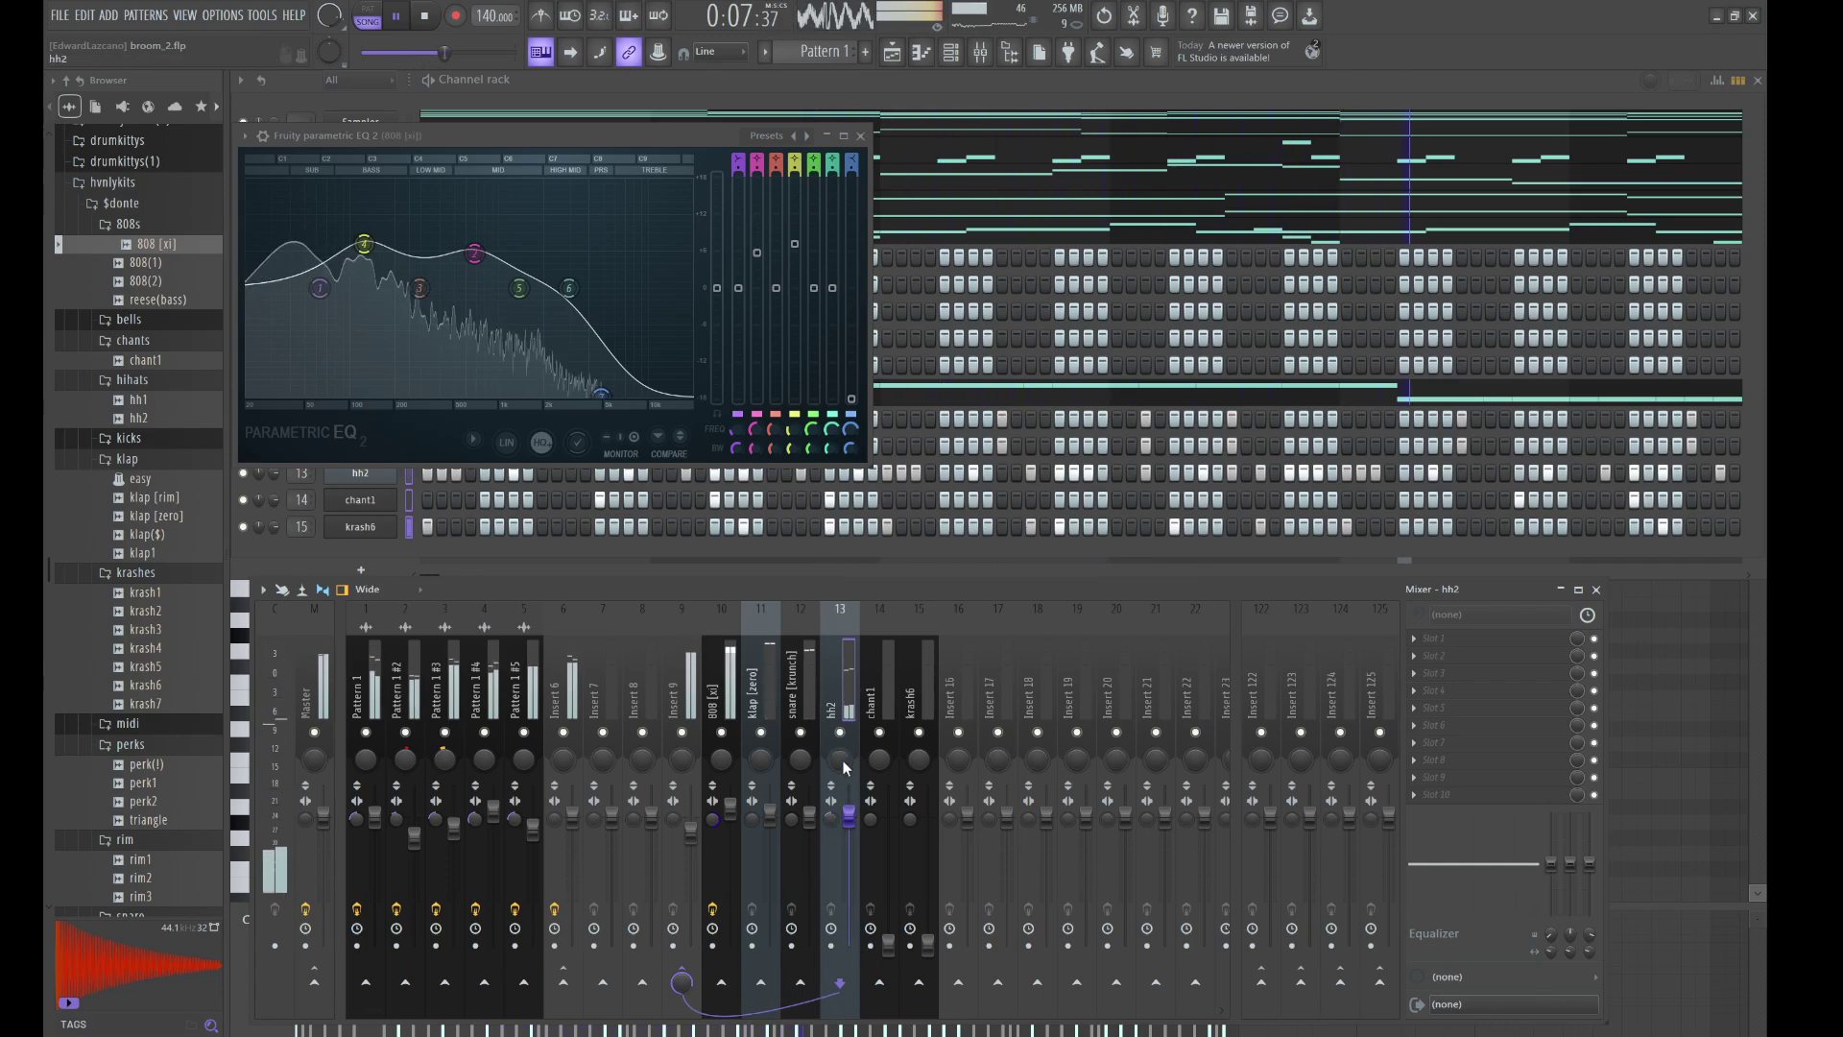
pyautogui.moveTo(844, 759); pyautogui.dragTo(843, 758)
pyautogui.click(802, 762)
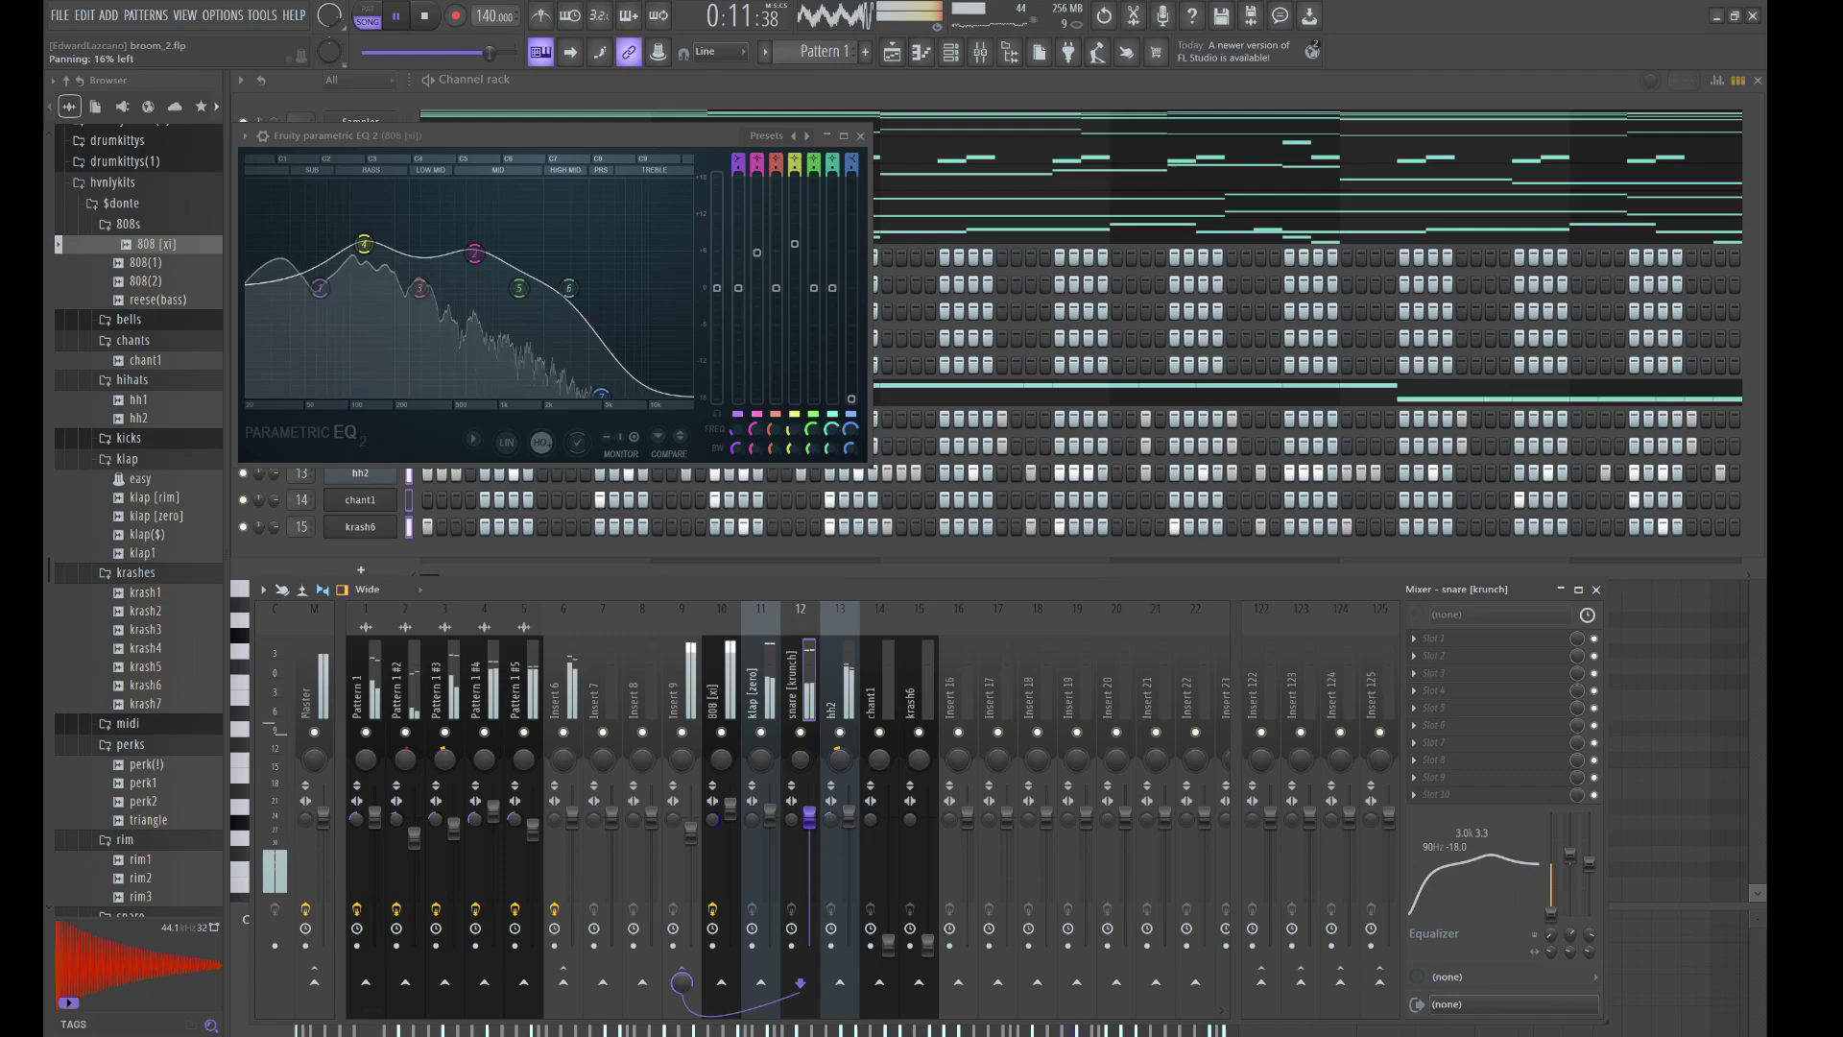
pyautogui.click(878, 754)
pyautogui.click(849, 704)
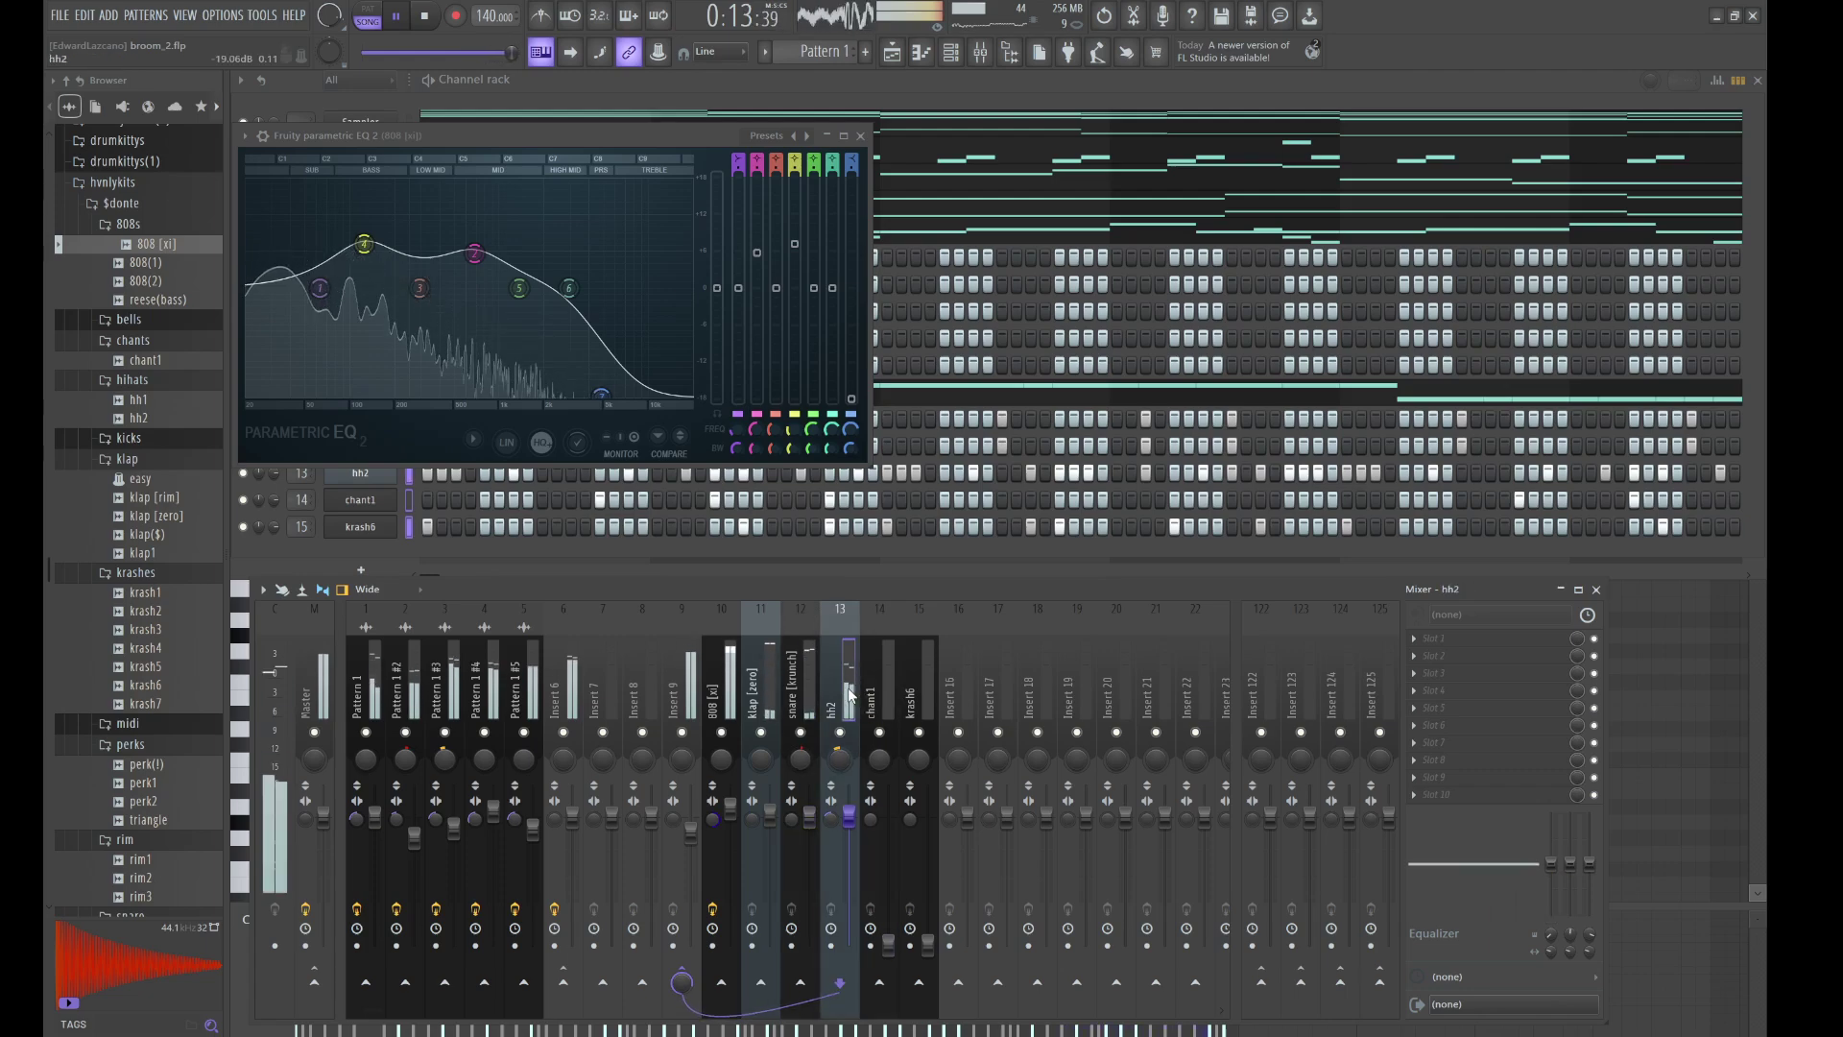
pyautogui.moveTo(1551, 867); pyautogui.dragTo(1501, 881)
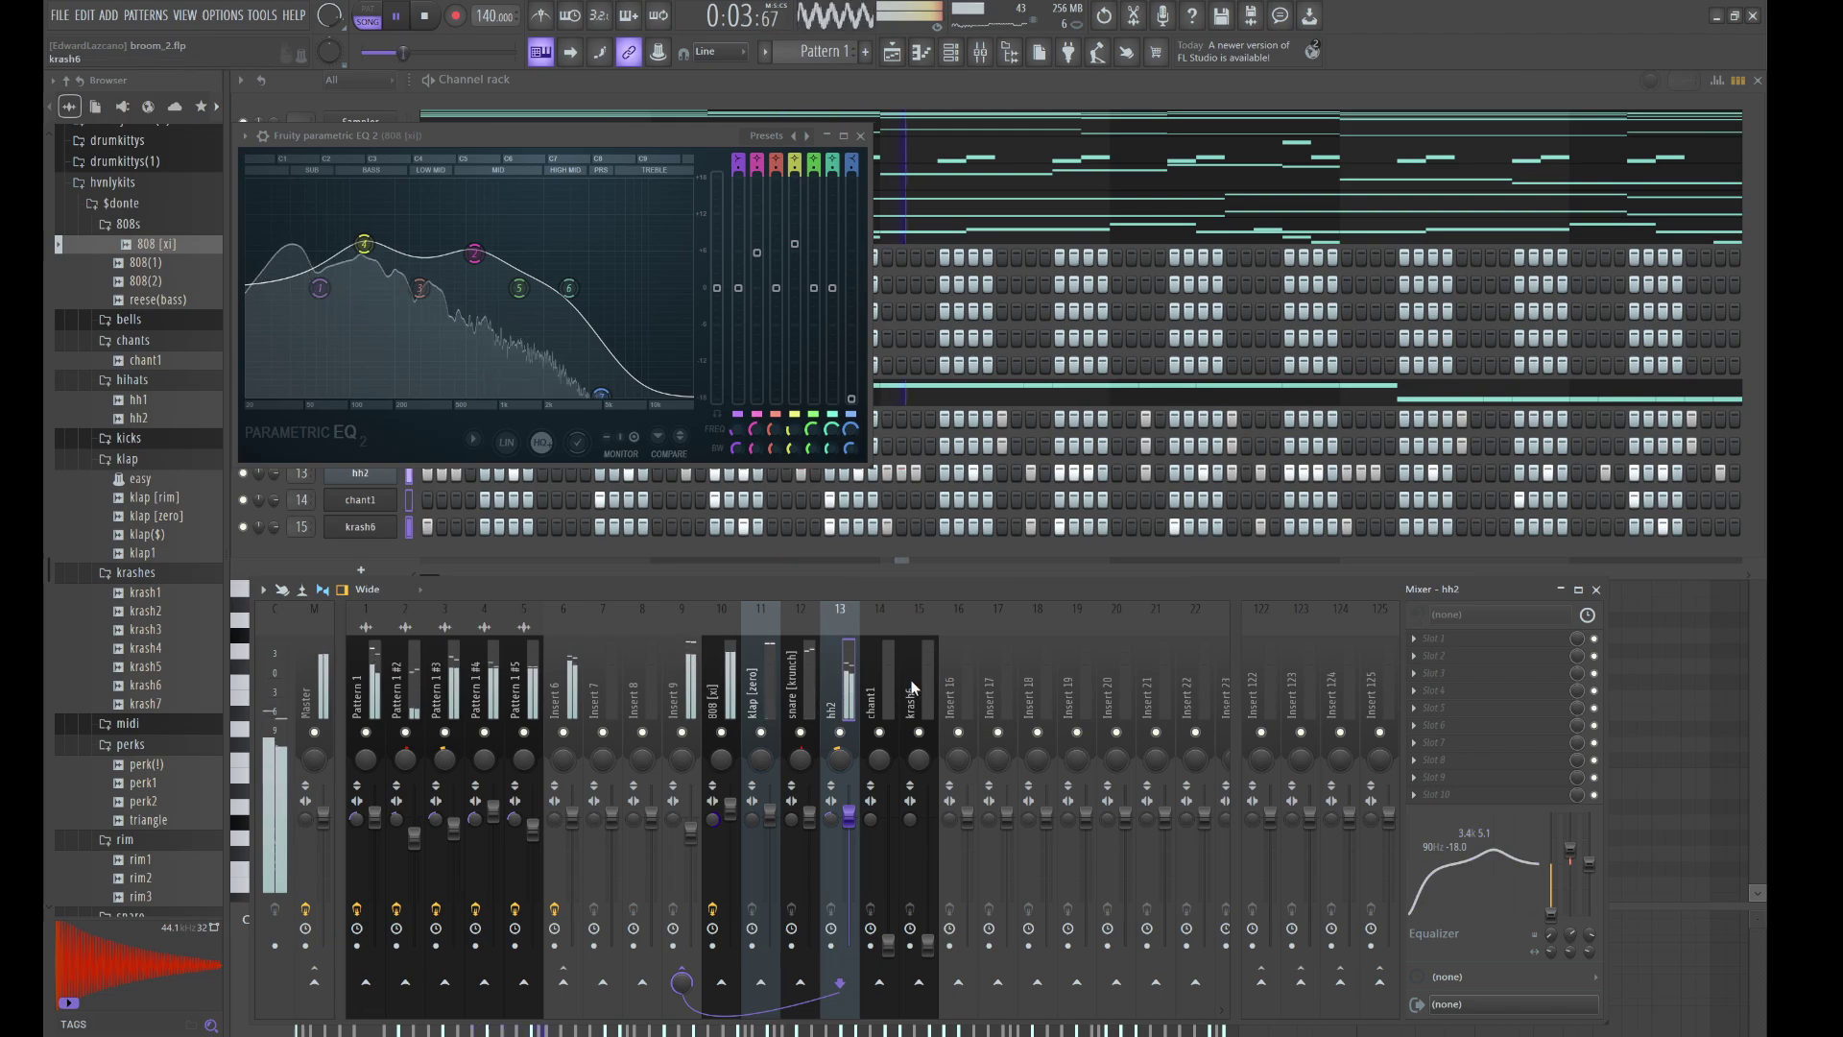
# - Bring the chant1 and krash6 tracks' levels back up and equalize each with an 18 dB low cut at 90 Hz and raised mids
pyautogui.click(885, 923)
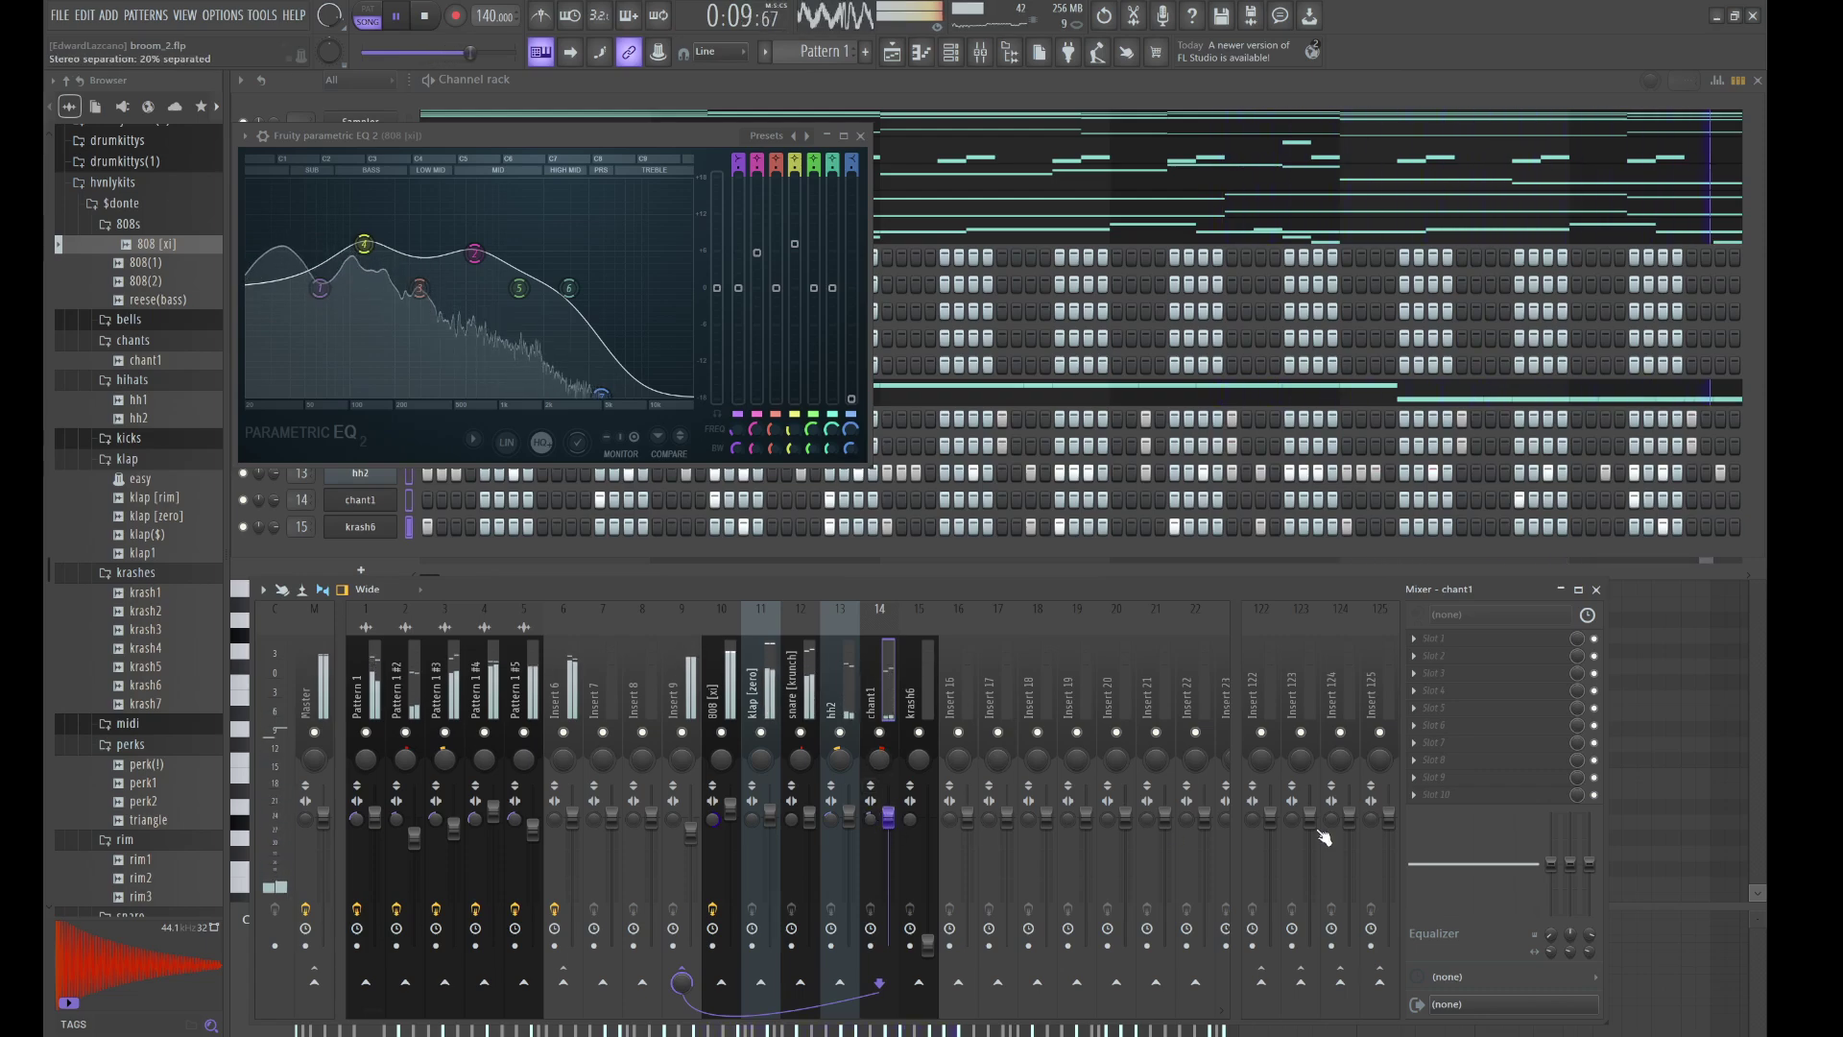
pyautogui.moveTo(1553, 863); pyautogui.dragTo(1474, 889)
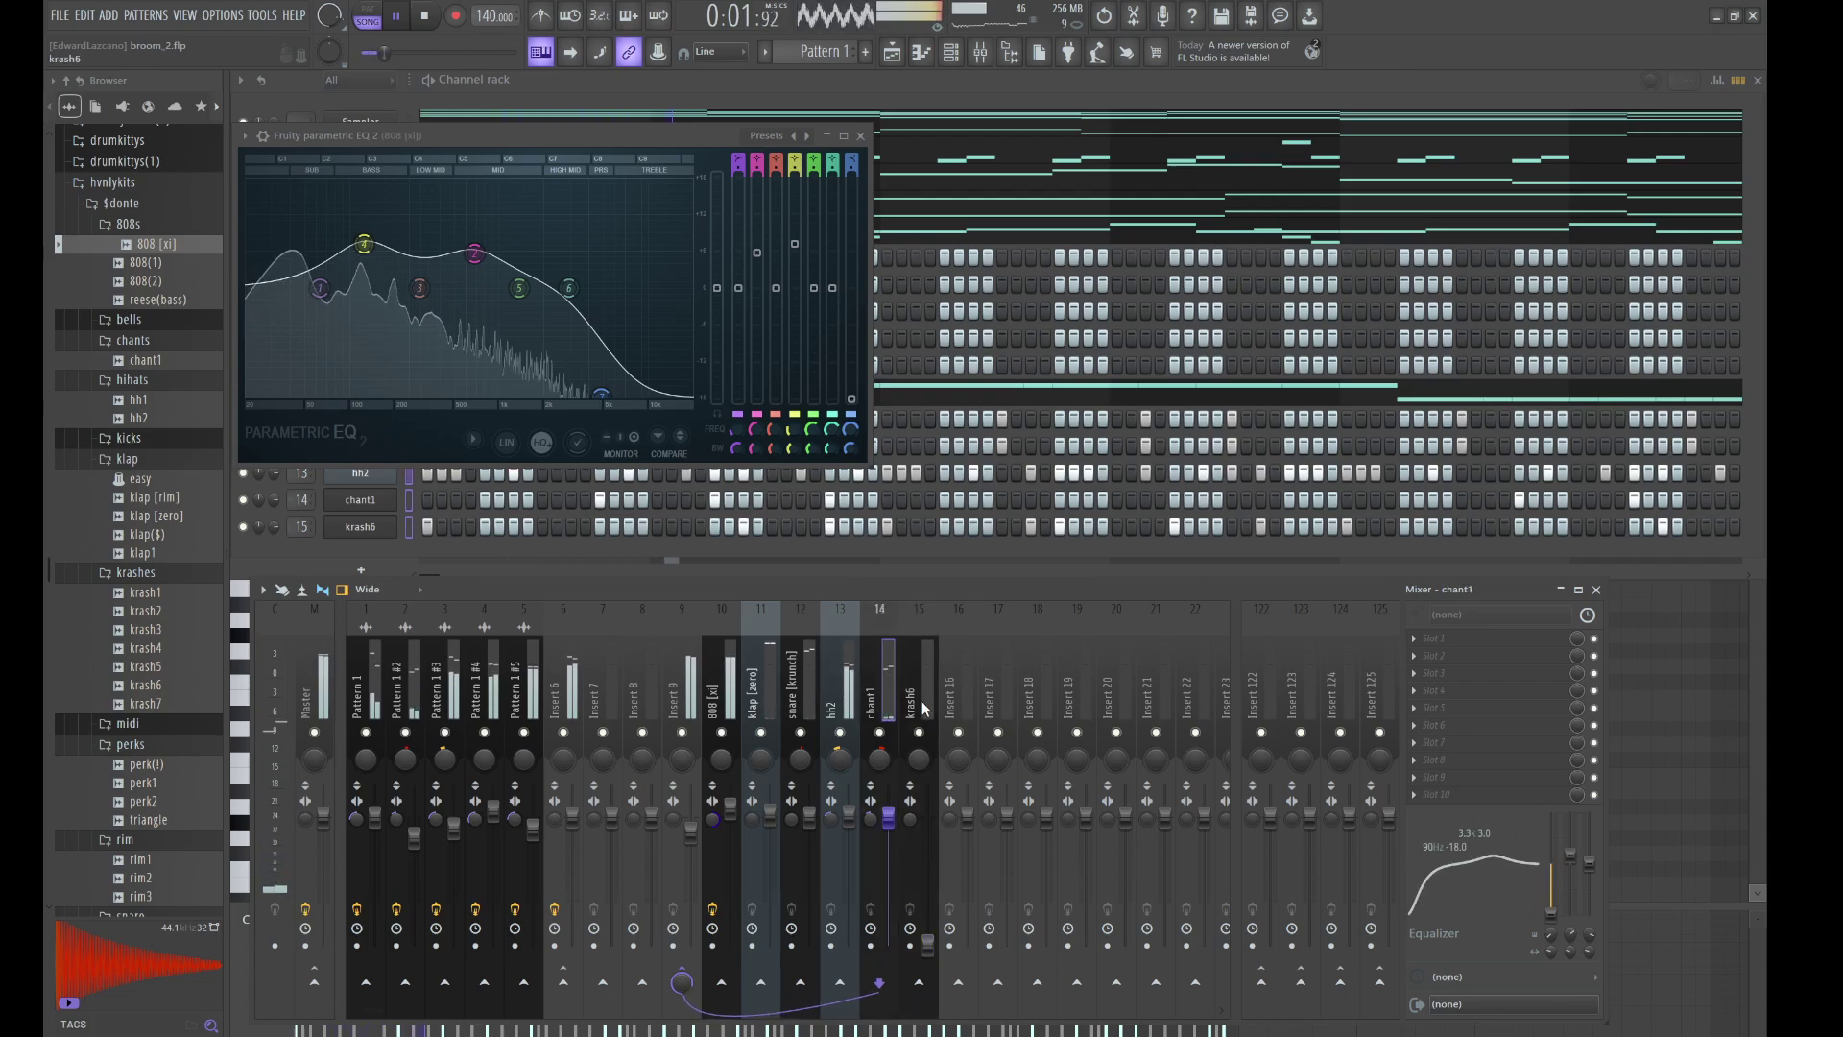
pyautogui.click(927, 943)
pyautogui.moveTo(928, 943); pyautogui.dragTo(928, 815)
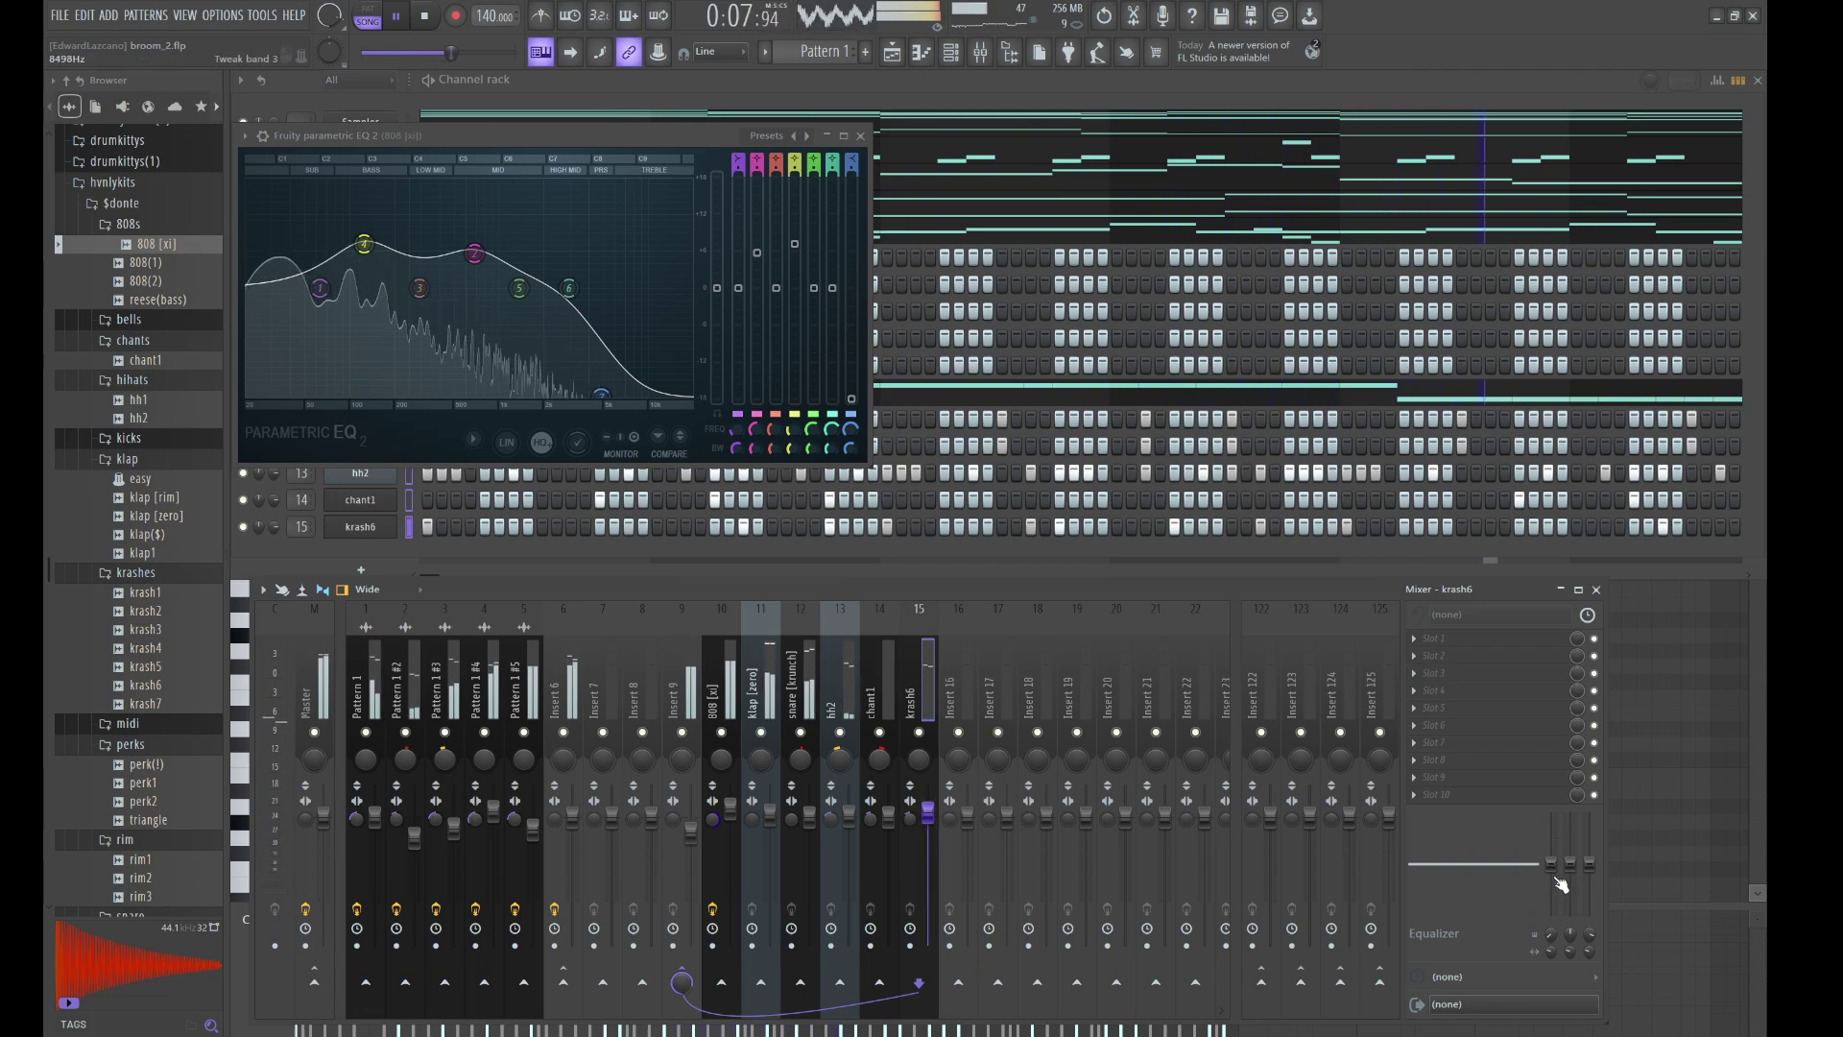
pyautogui.moveTo(1558, 880); pyautogui.dragTo(1491, 872)
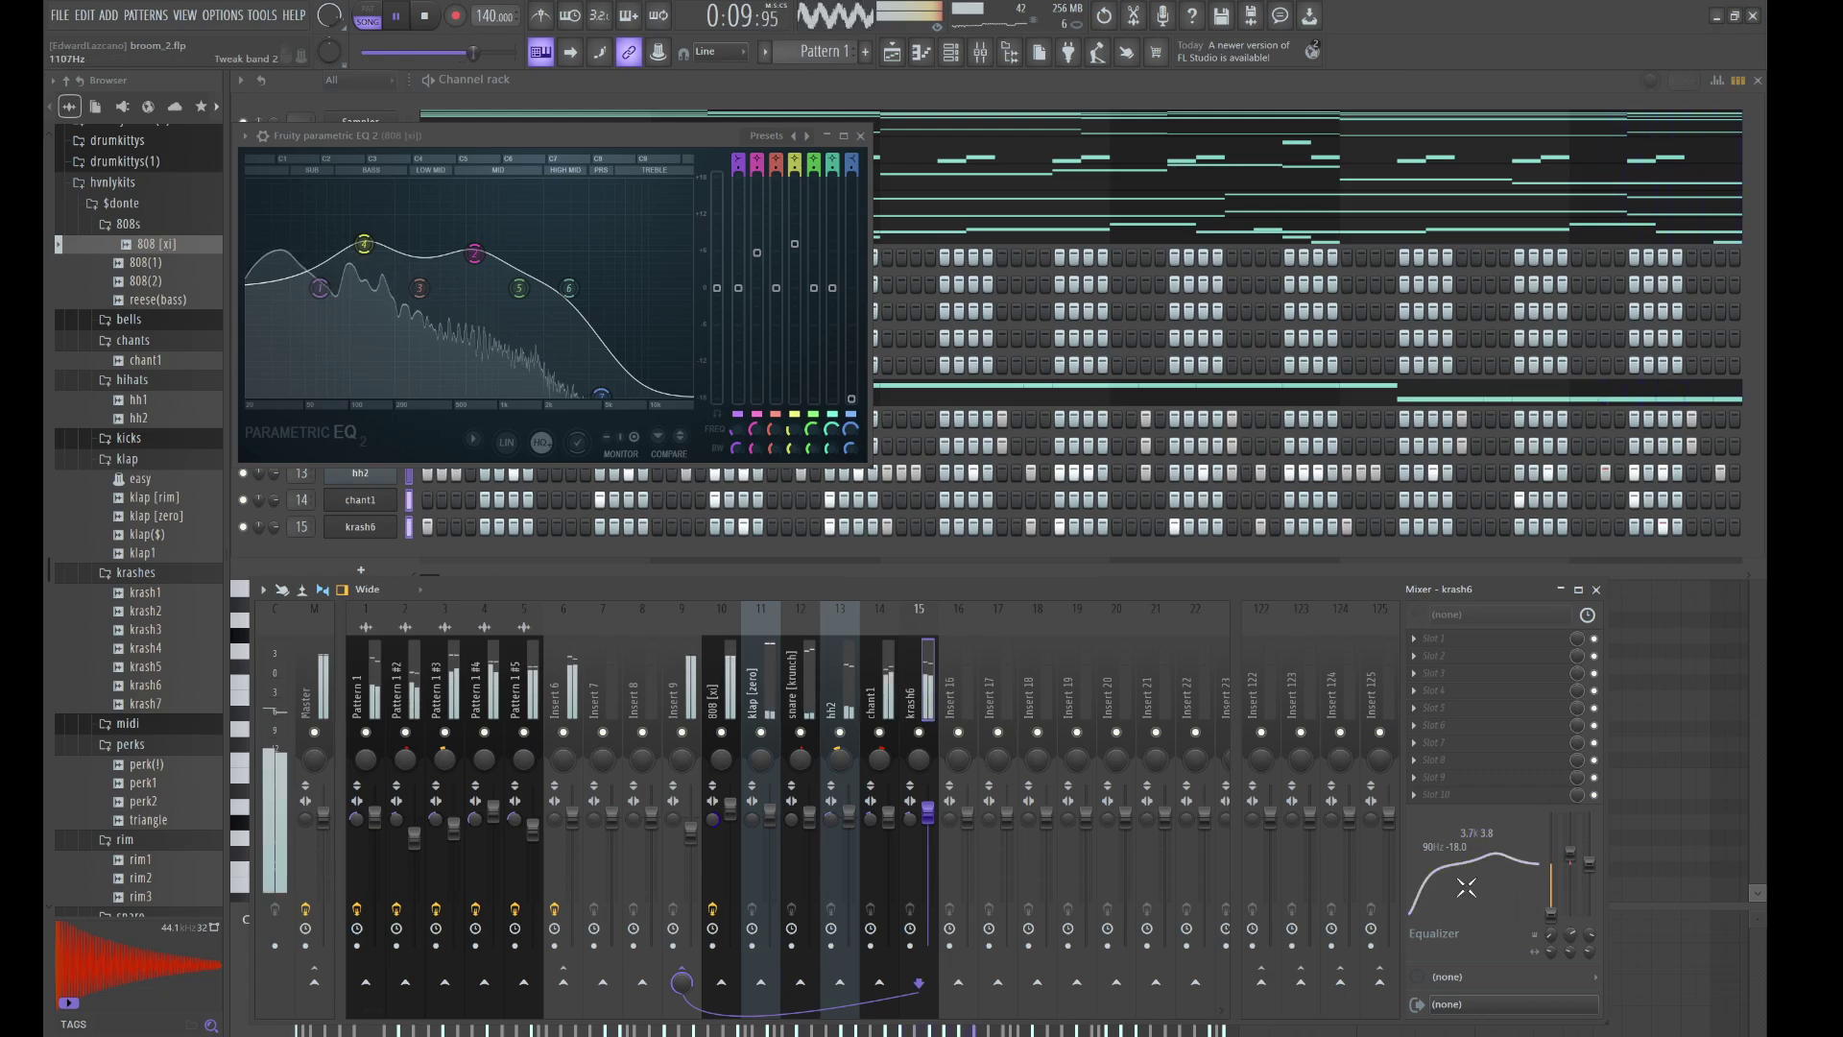
# - Add FabFilter Pro-C 2 to Insert 9 with the Groovy Glue 01 bM preset and close the open plugin windows
pyautogui.click(681, 684)
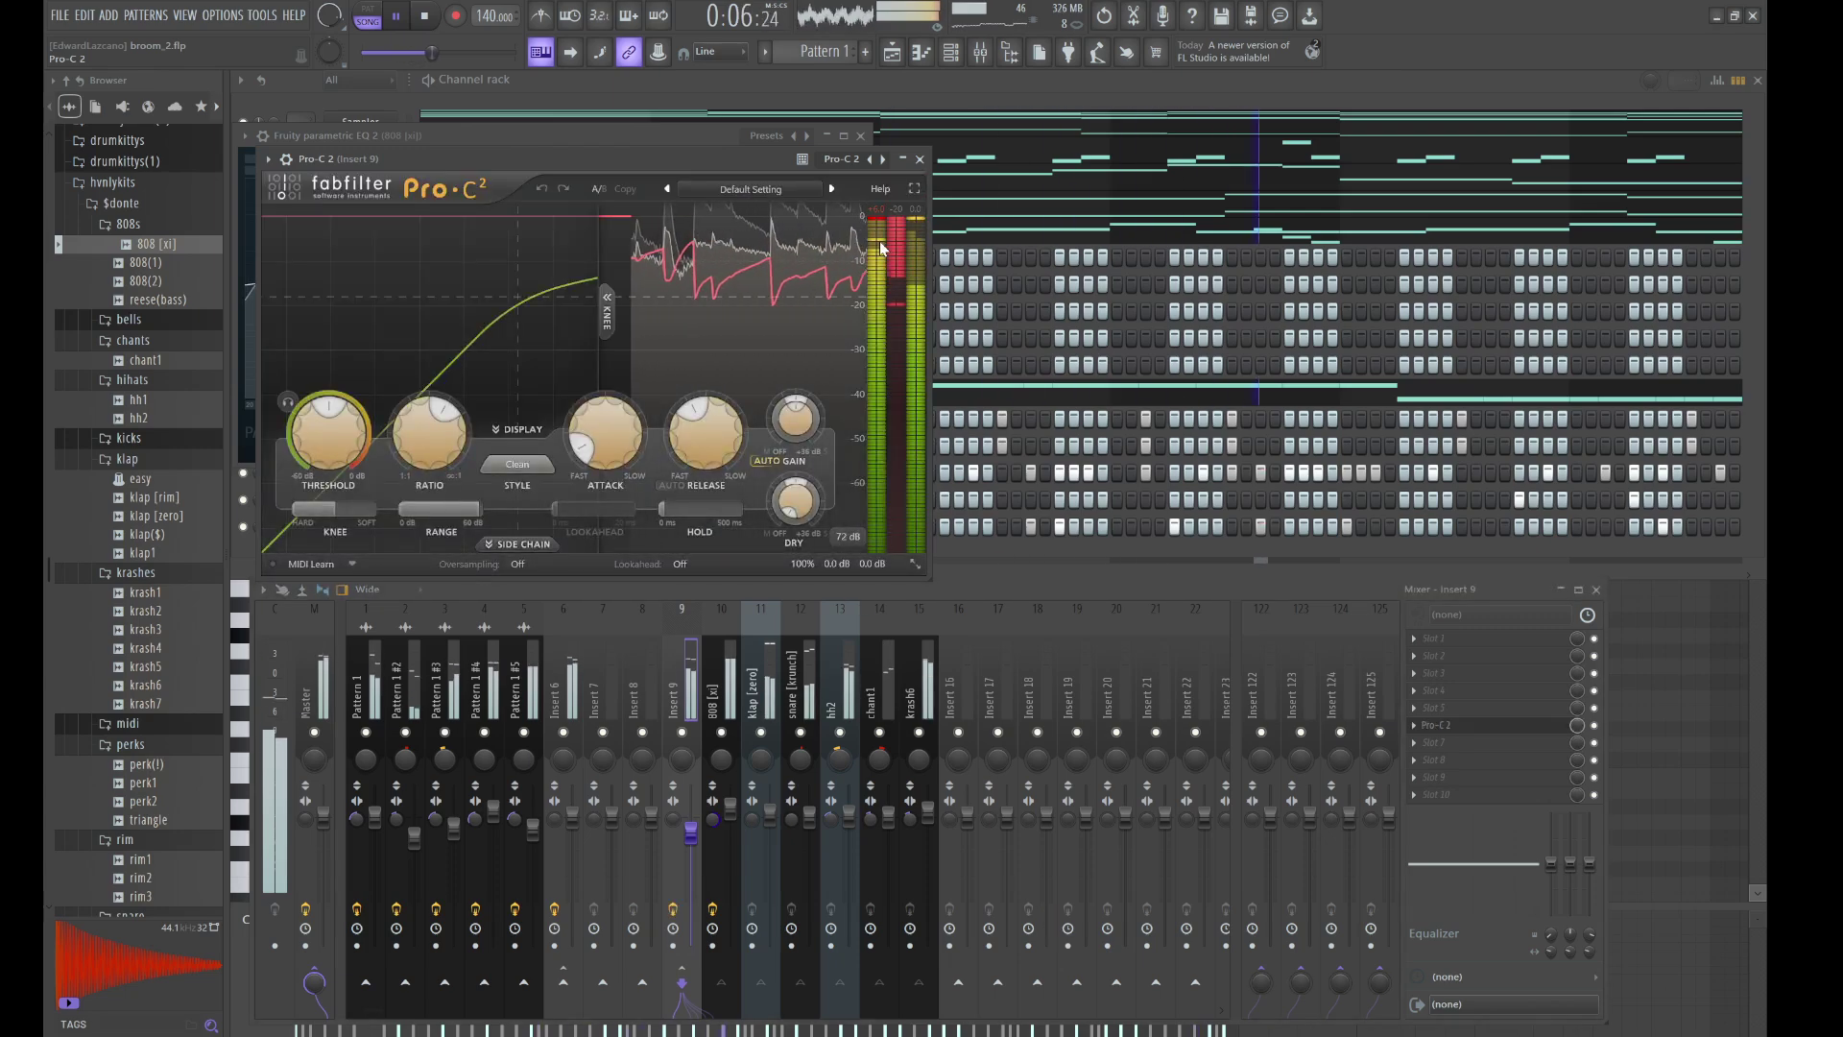
pyautogui.click(1106, 271)
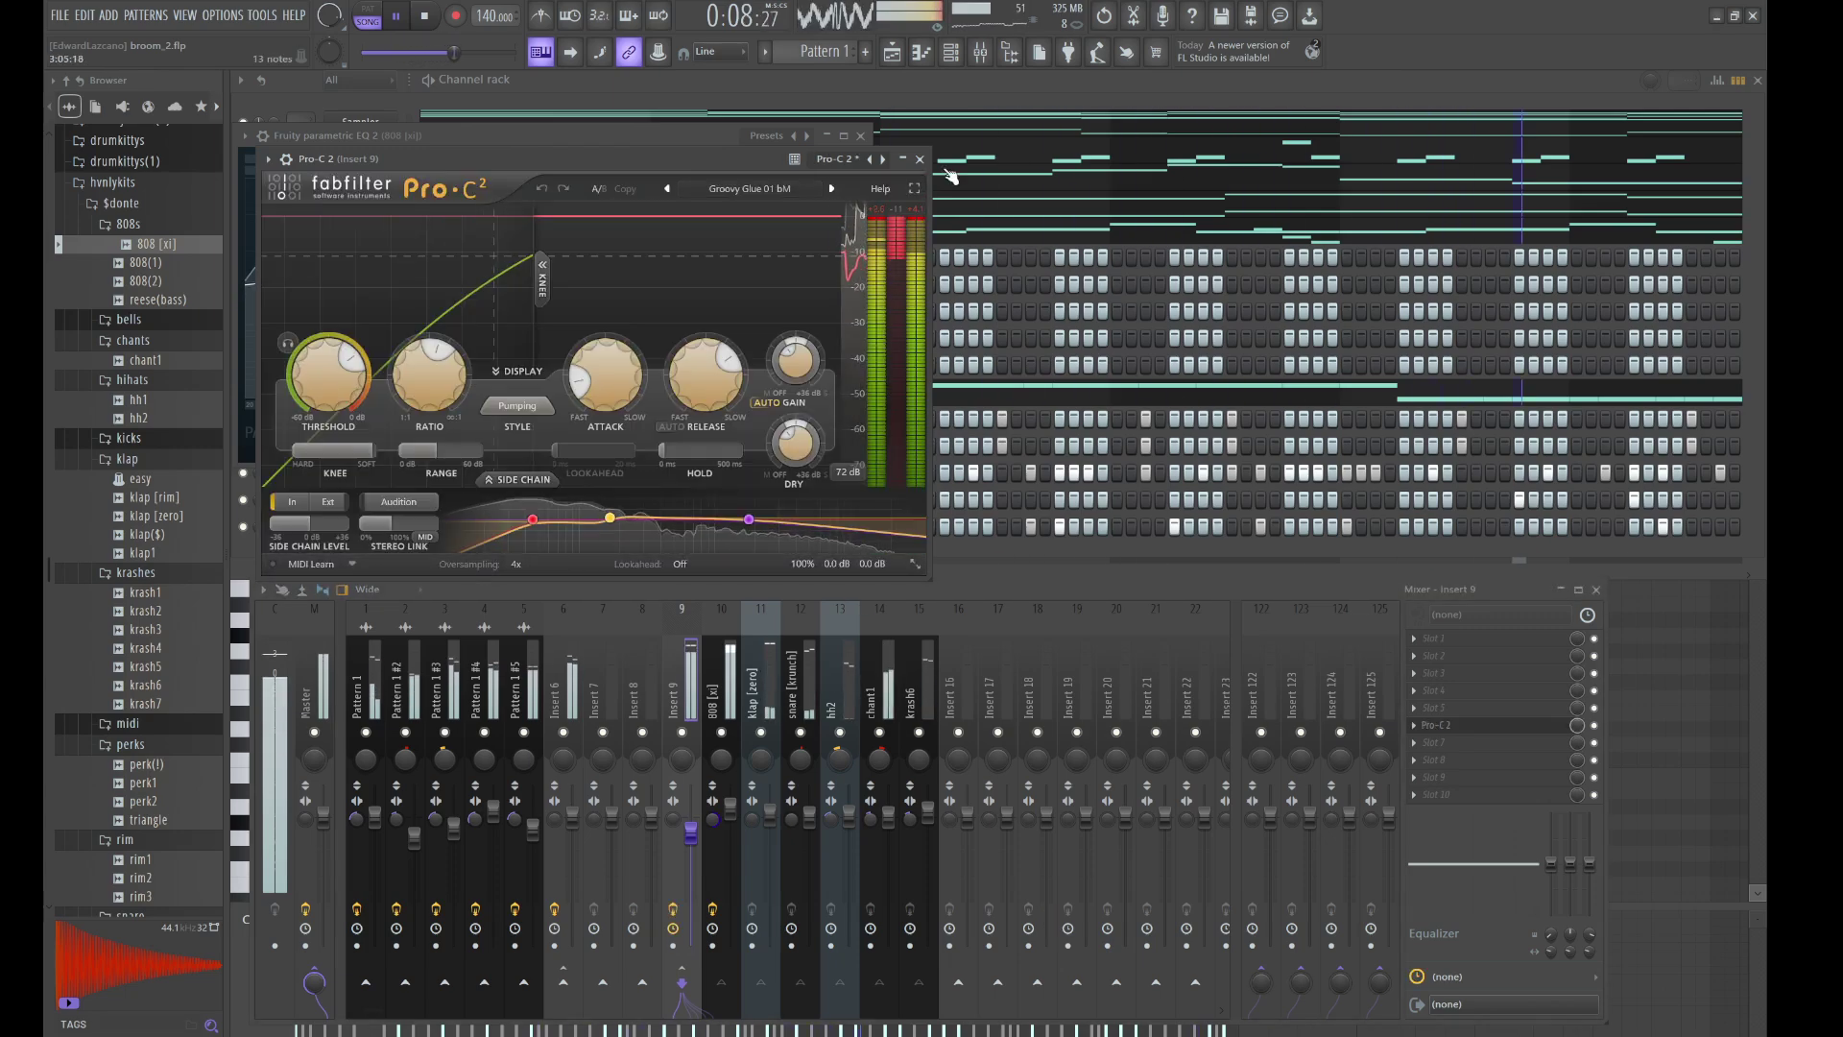
pyautogui.click(920, 160)
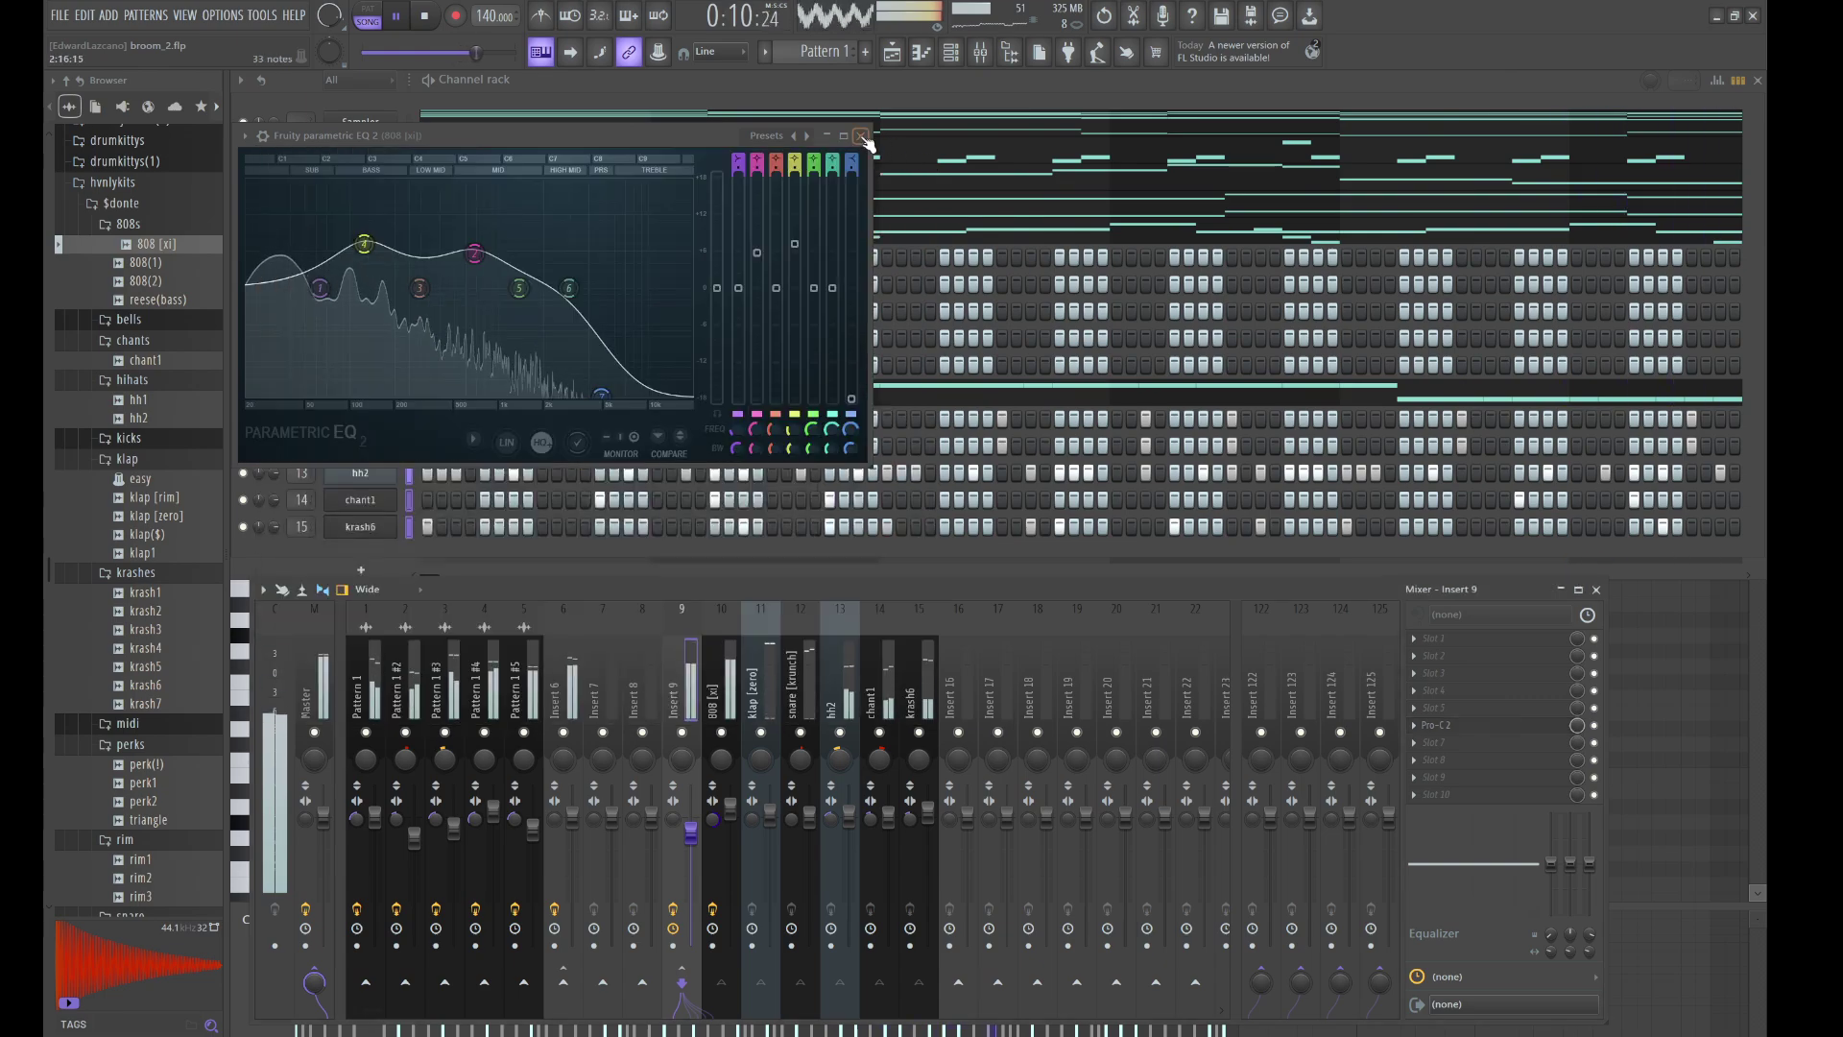
pyautogui.click(860, 135)
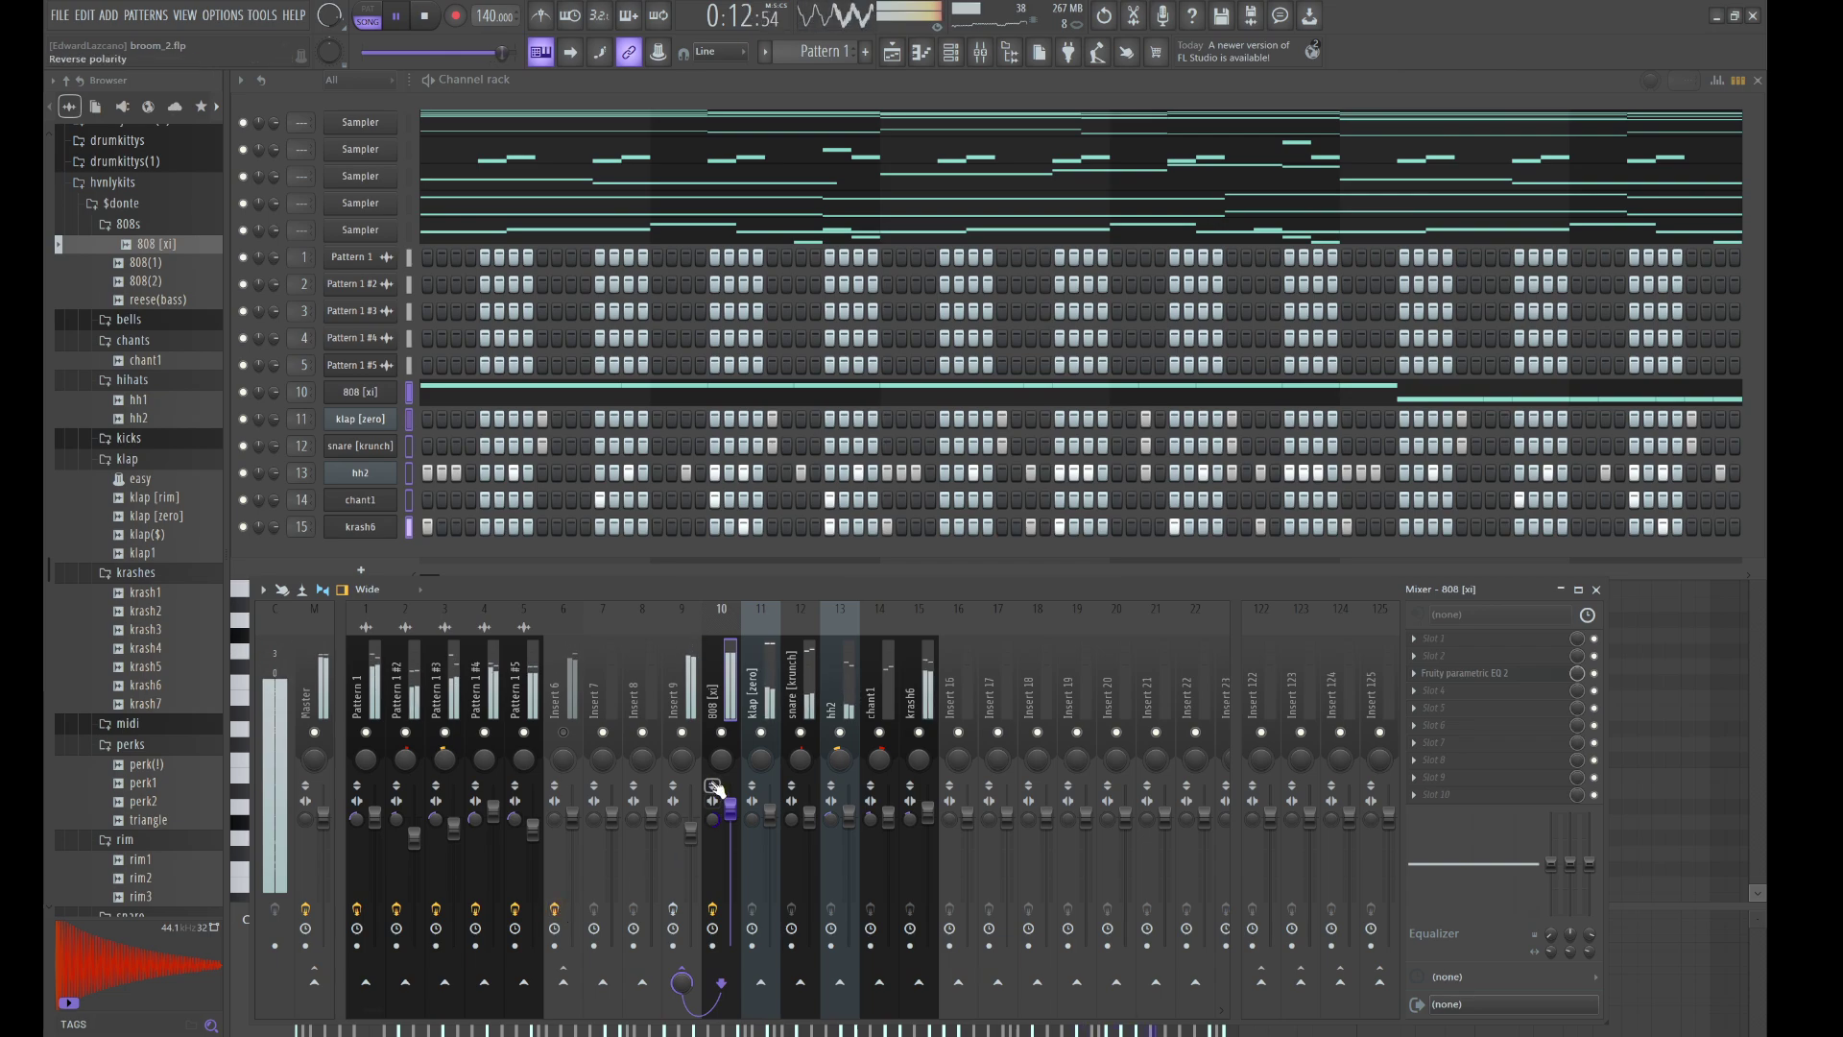
# - Audition the mix with the 808 [xi] track selected and stop playback
pyautogui.click(722, 735)
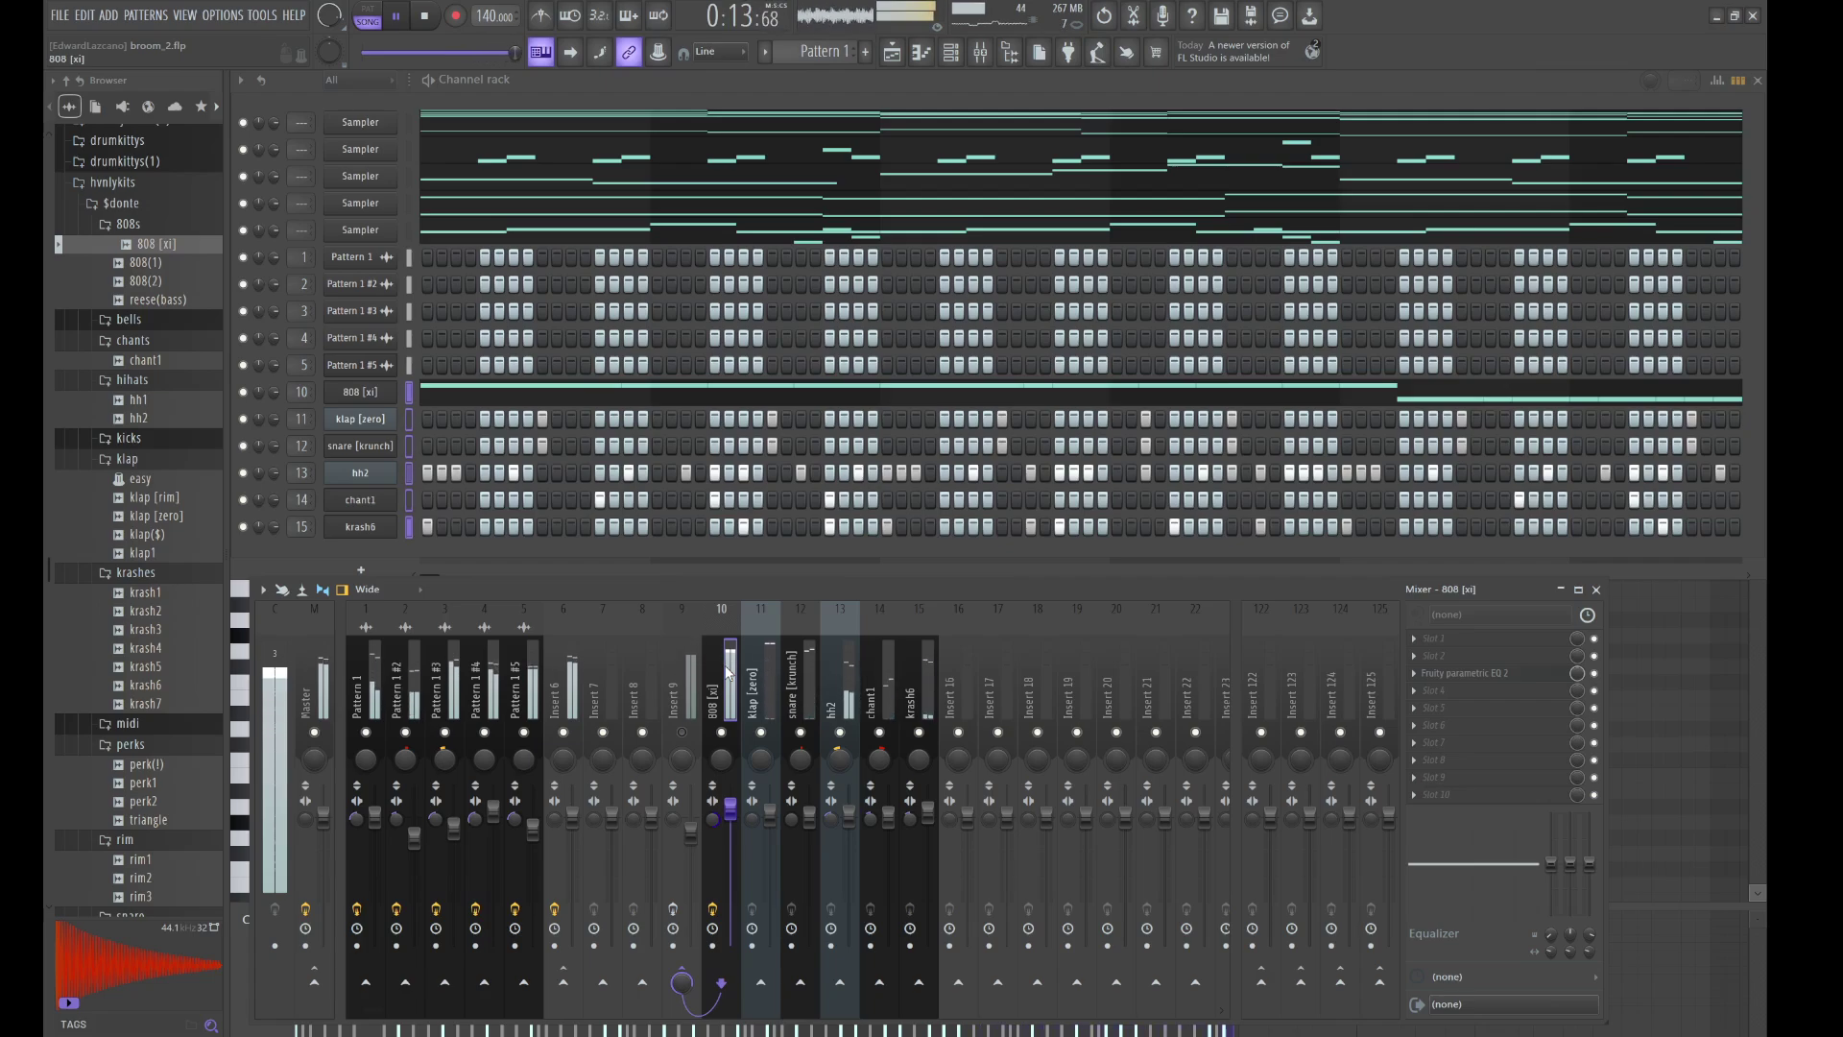
pyautogui.press('space')
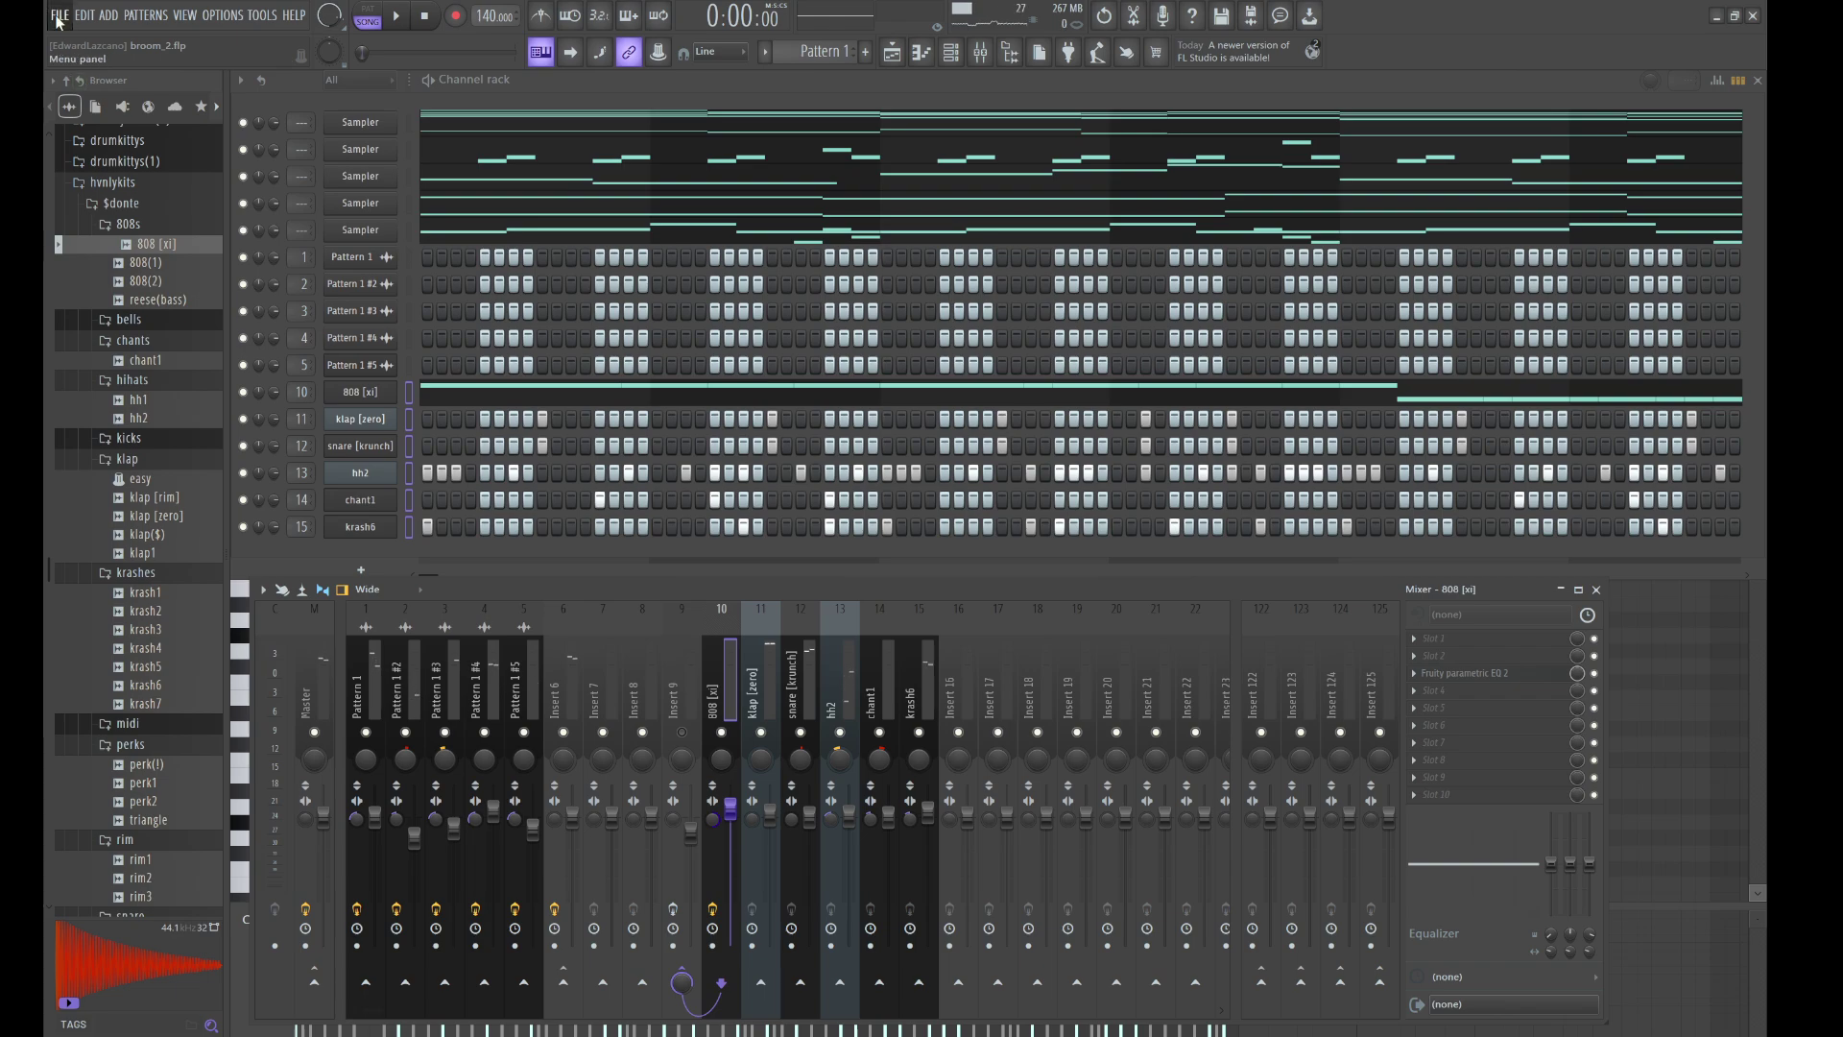